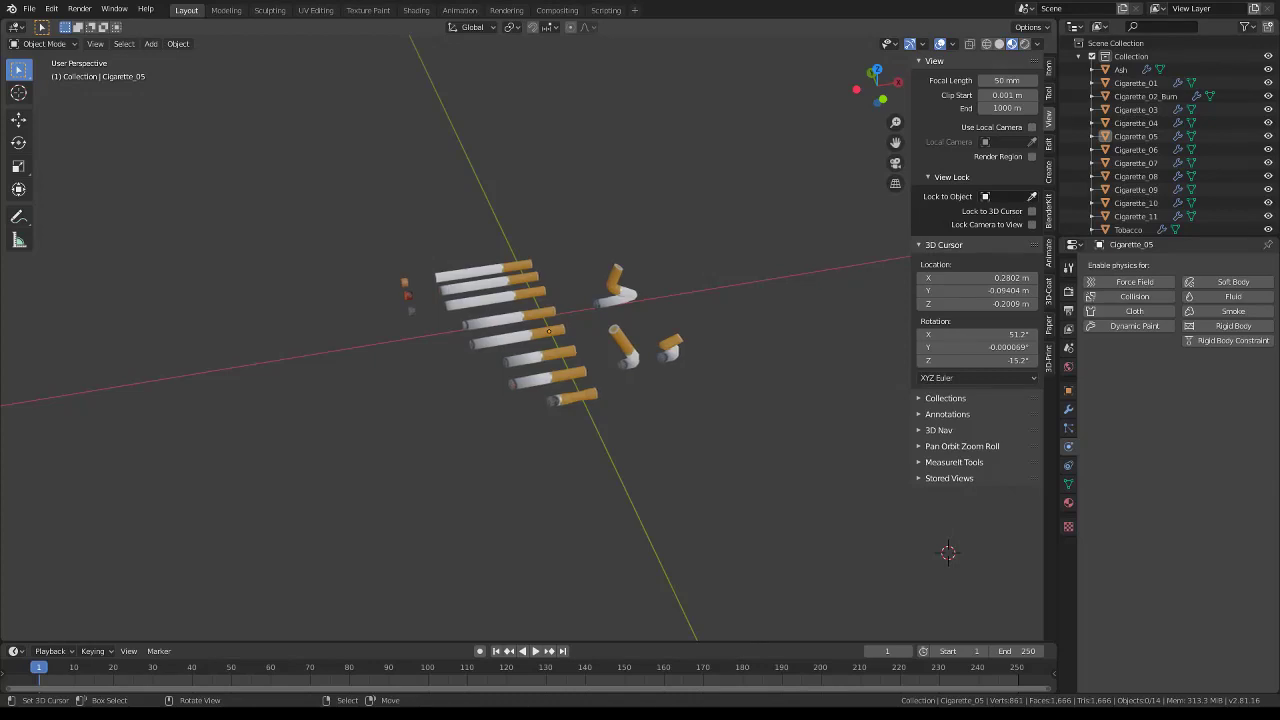
Add a circle mesh and move it to the world origin
key(shift+a)
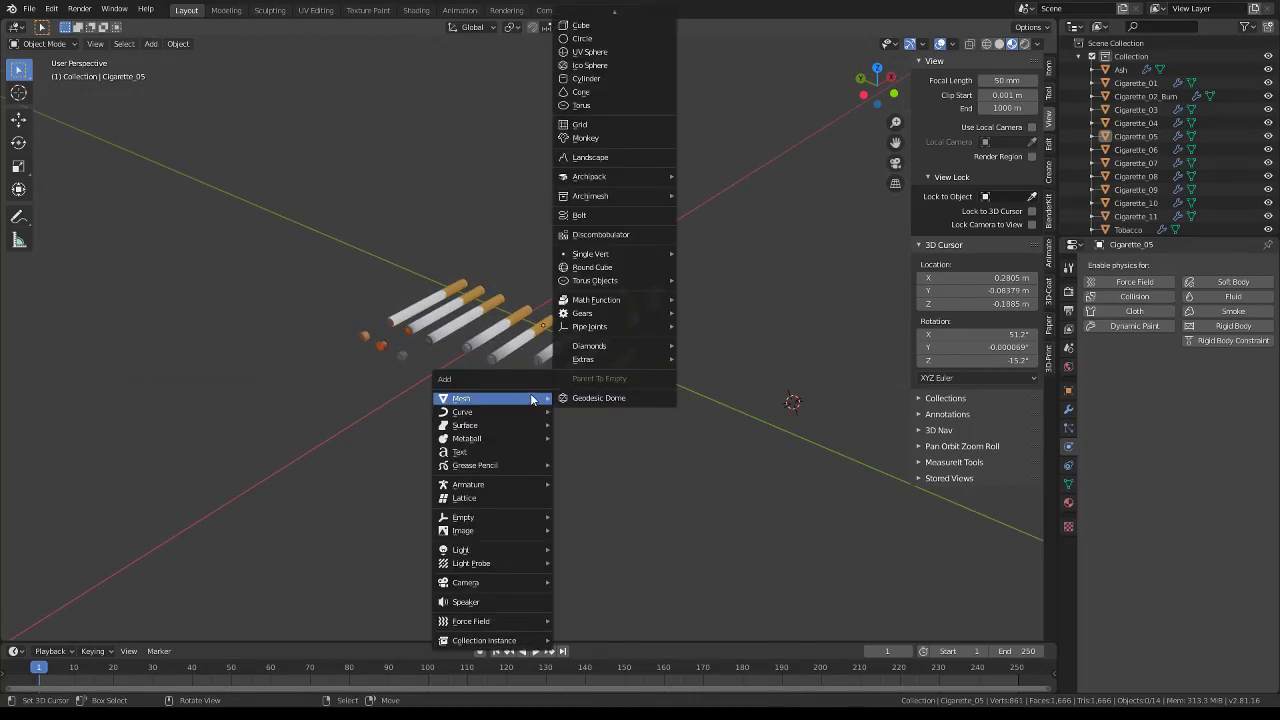
click(582, 38)
scroll(691, 385, down, 3)
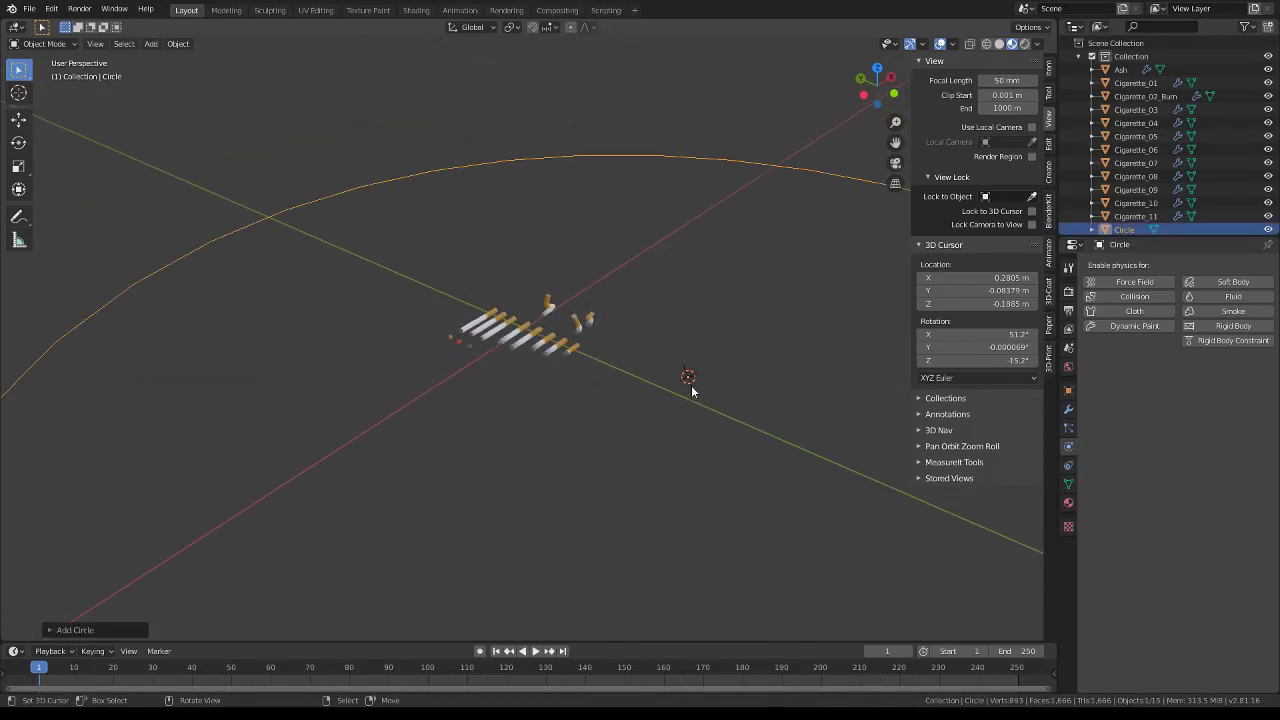
scroll(691, 385, down, 2)
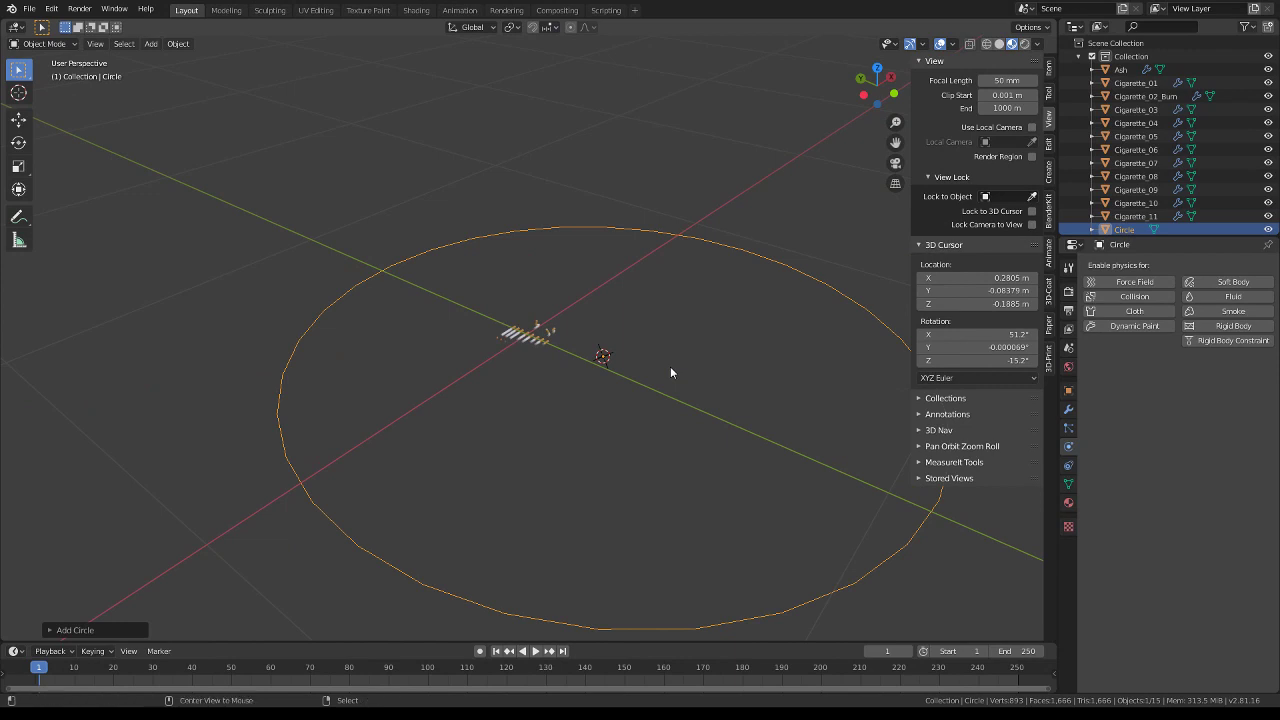
key(alt+g)
middle_drag(670, 366, 649, 418)
Shrink the circle's vertices in Edit Mode to a smaller ring
key(Tab)
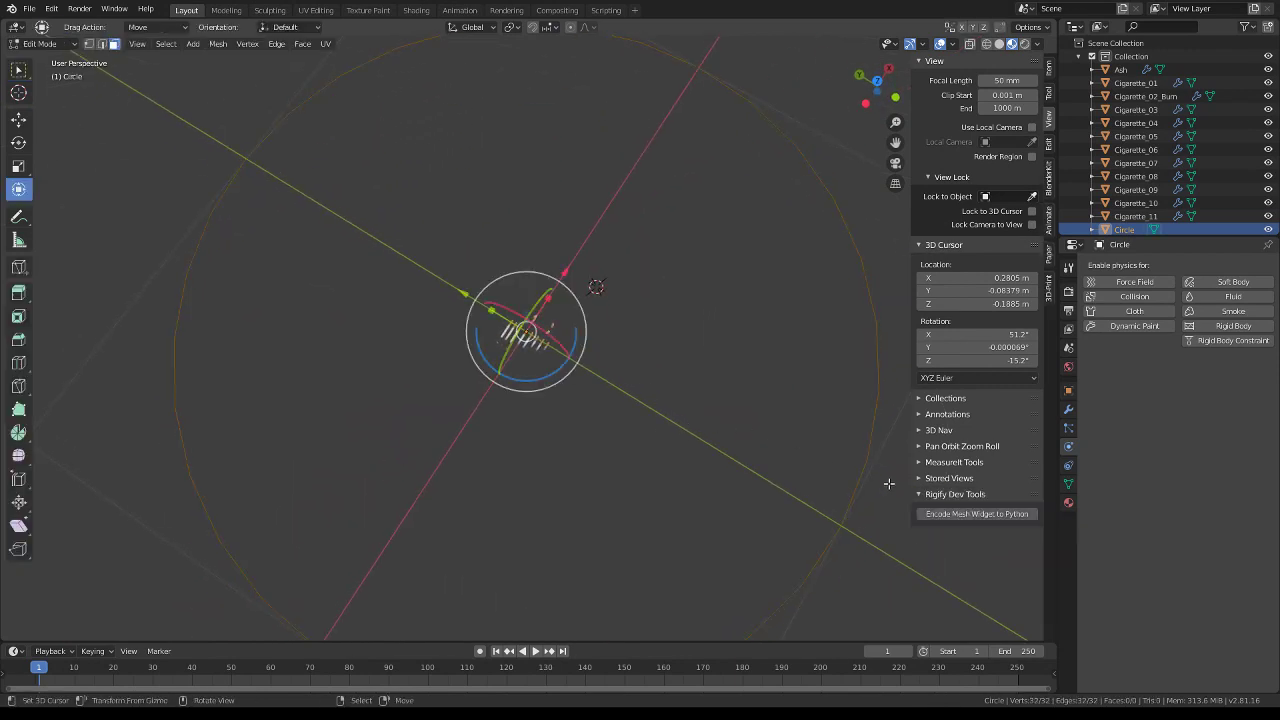
key(s)
click(575, 365)
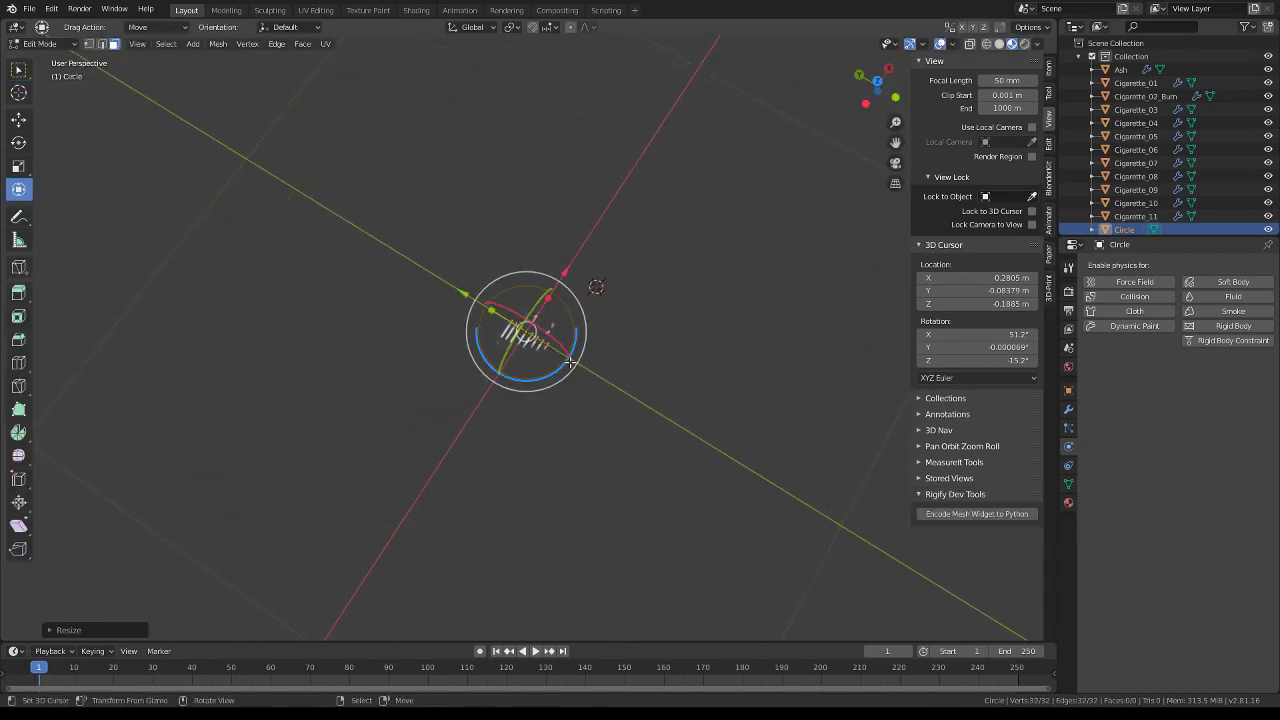
scroll(626, 390, up, 2)
scroll(627, 388, up, 1)
key(s)
scroll(630, 392, down, 1)
key(Escape)
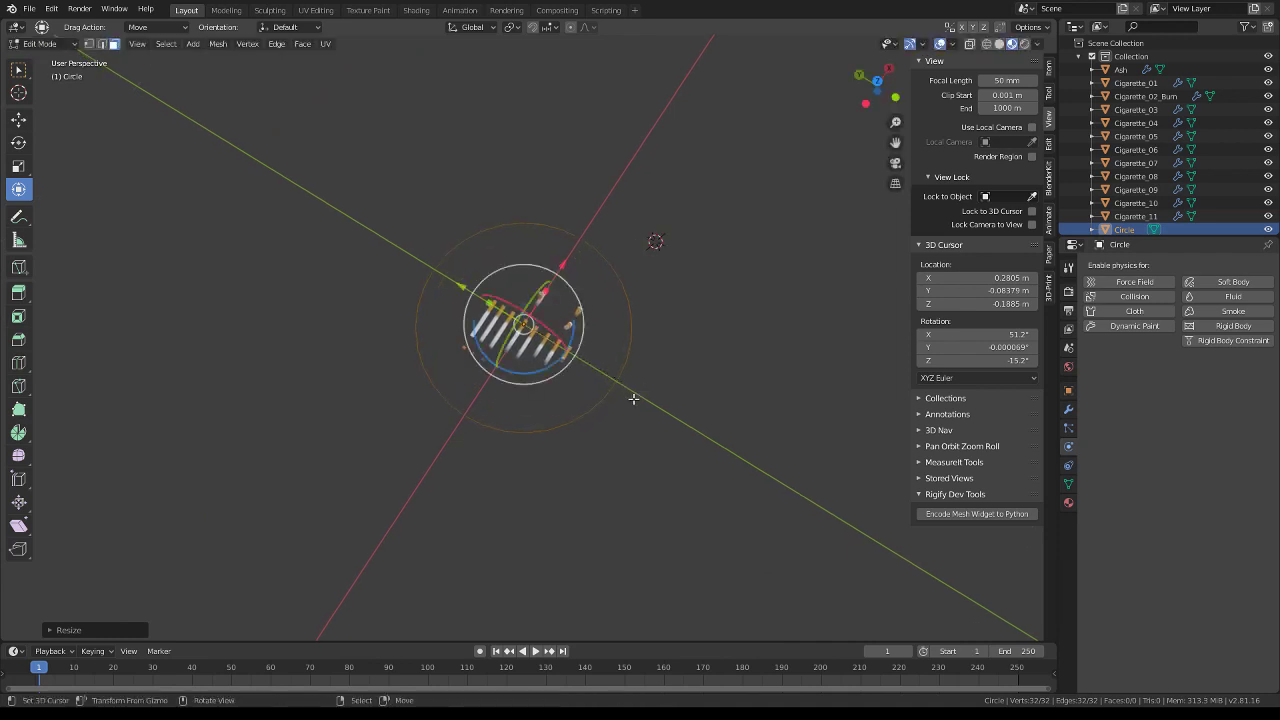
Fill the circle with a face and resize the disc slightly smaller
key(f)
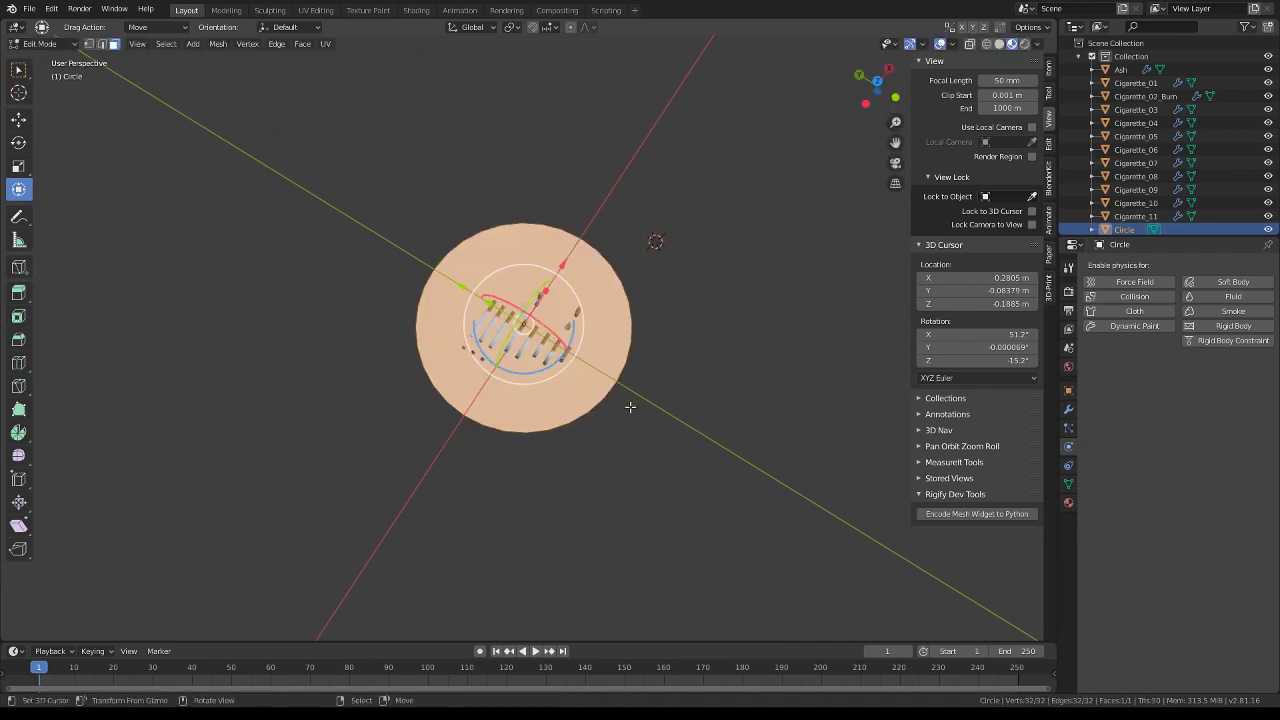
middle_drag(630, 407, 615, 352)
key(s)
click(600, 350)
key(s)
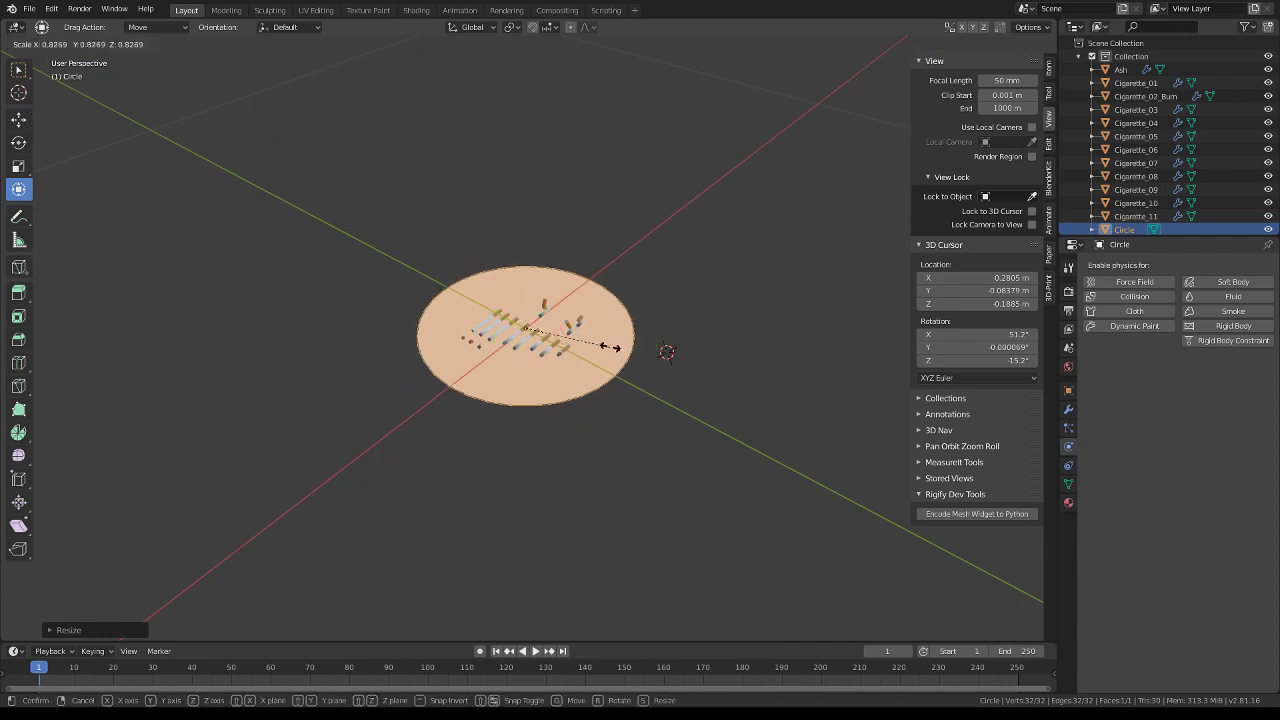
click(603, 344)
Select the whole disc in edge mode and merge vertices by distance
key(alt+a)
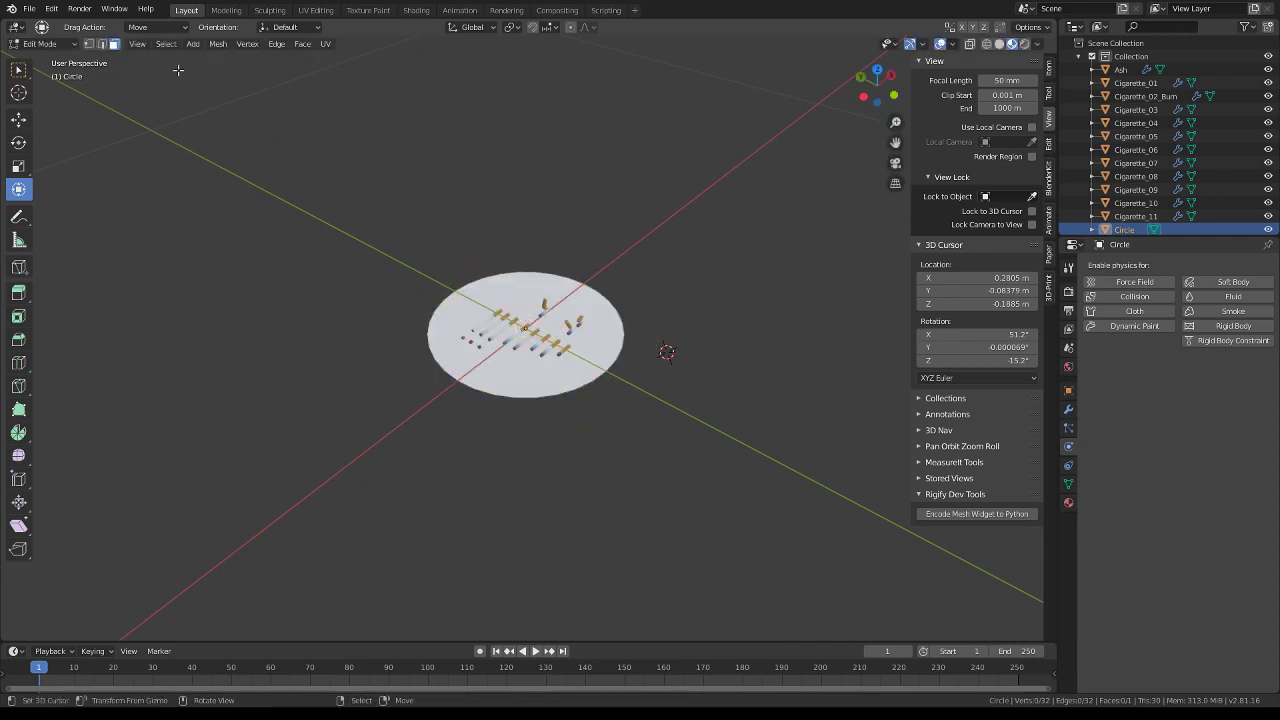
click(101, 44)
scroll(112, 80, up, 3)
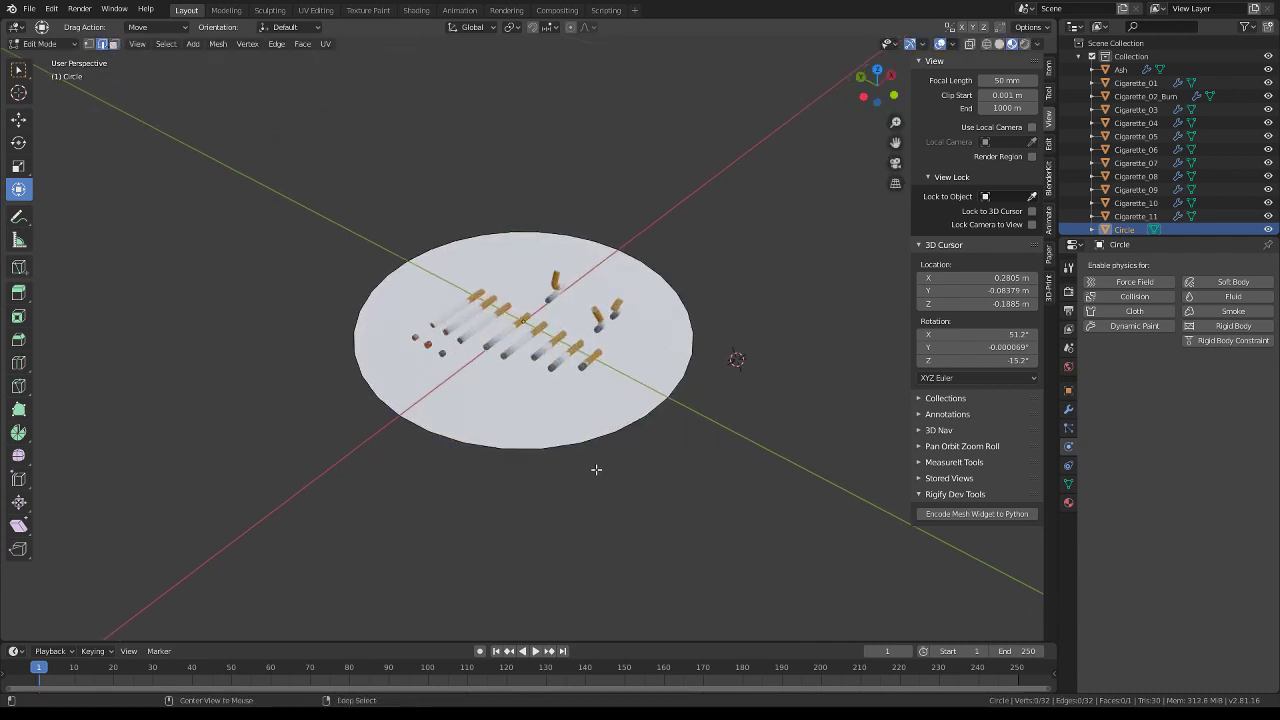
alt+click(549, 451)
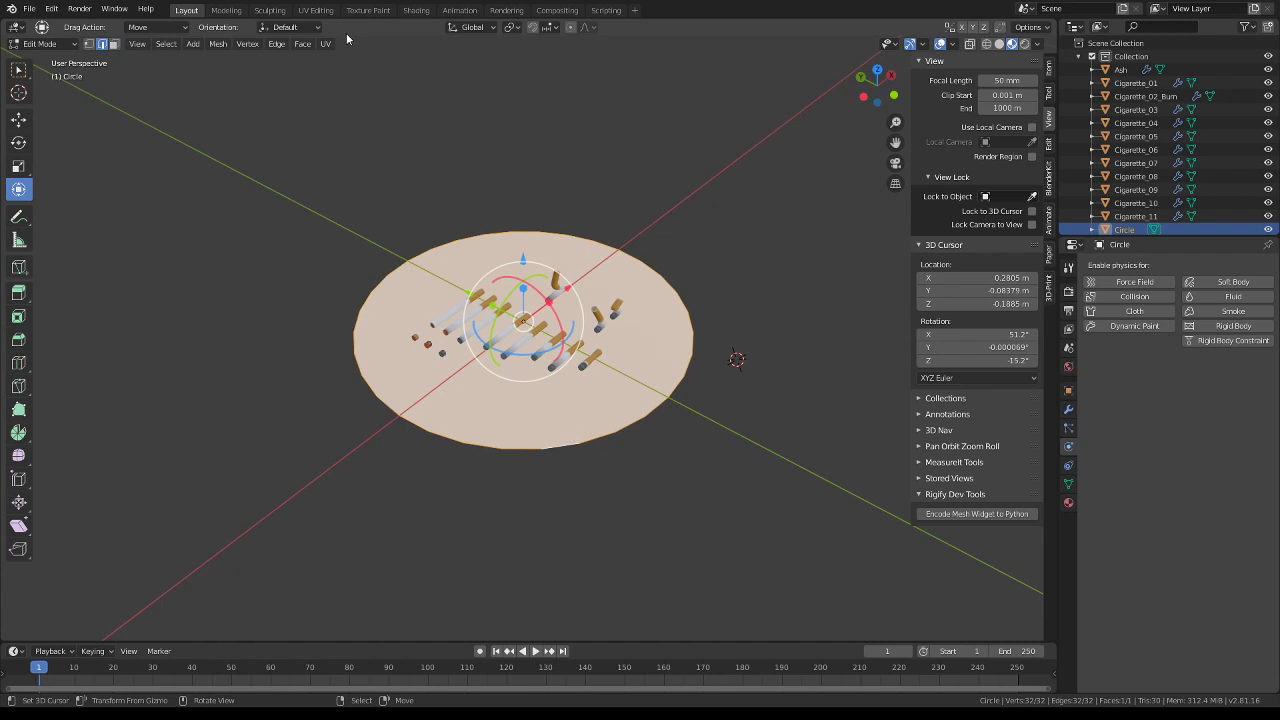
click(688, 393)
key(ctrl+z)
key(q)
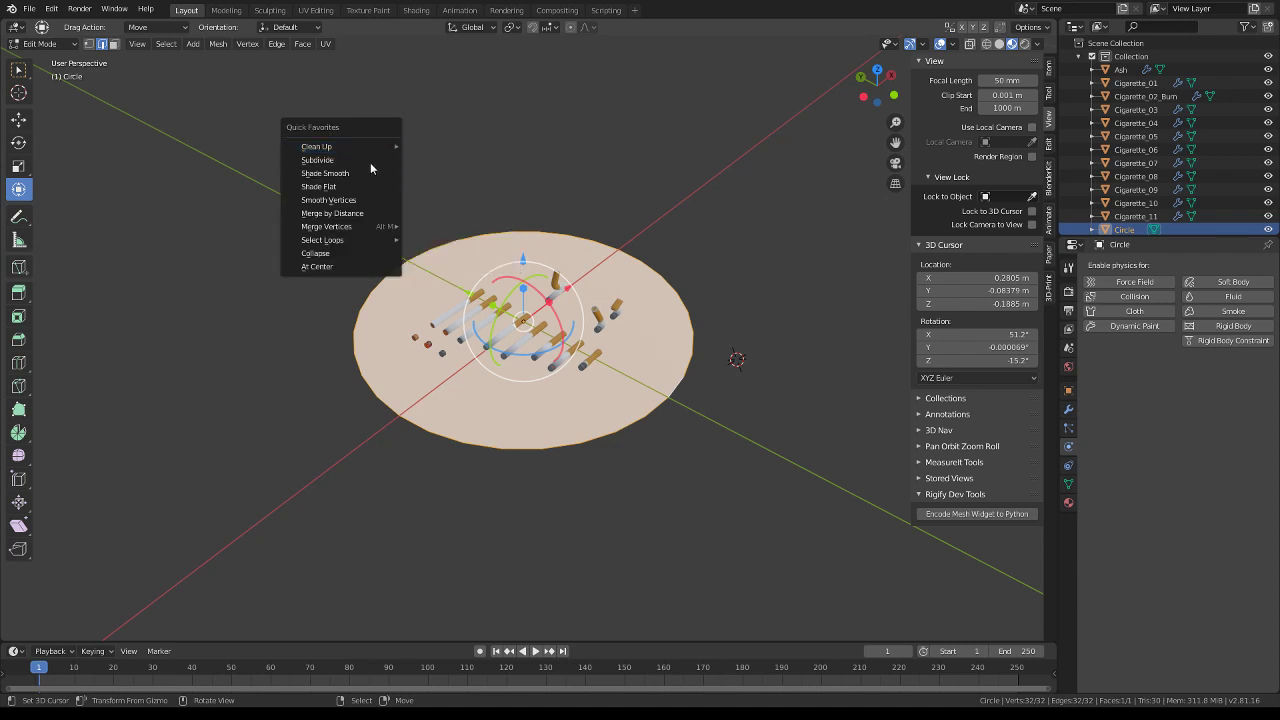
mouse_move(327, 226)
click(489, 287)
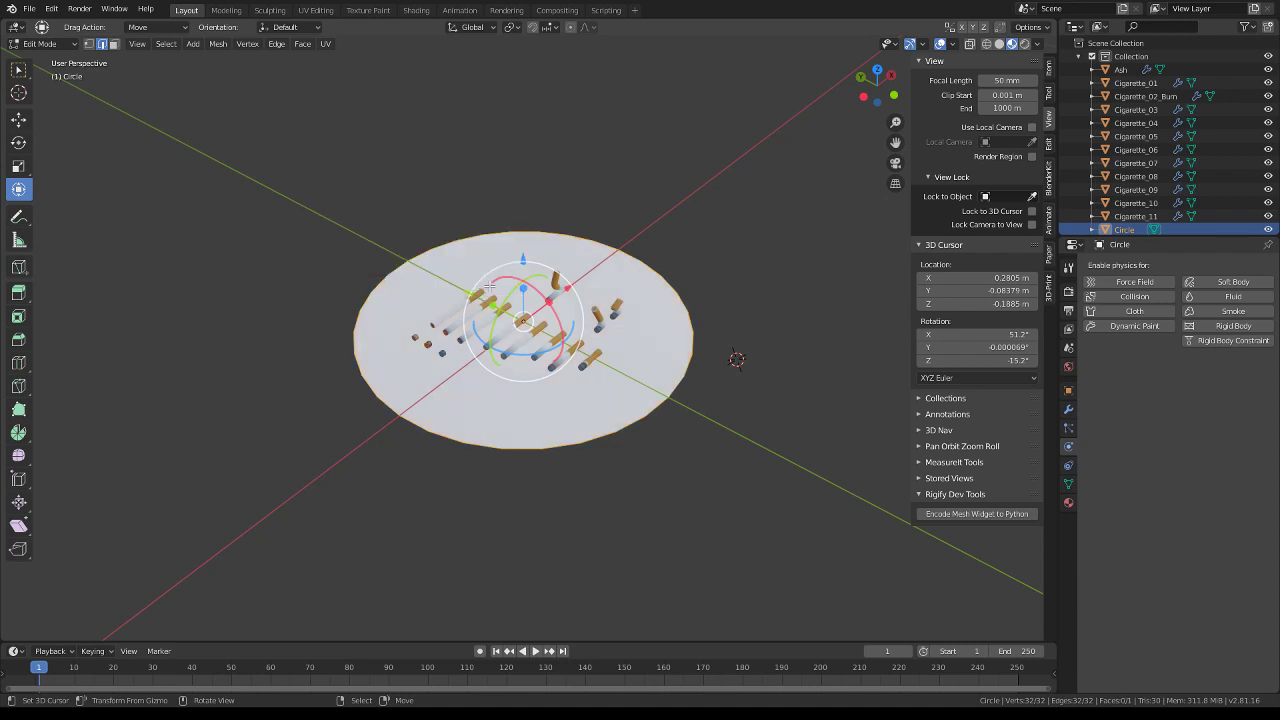
Extrude the disc's edge and scale it outward about 2.5 times
key(e)
right_click(645, 396)
key(s)
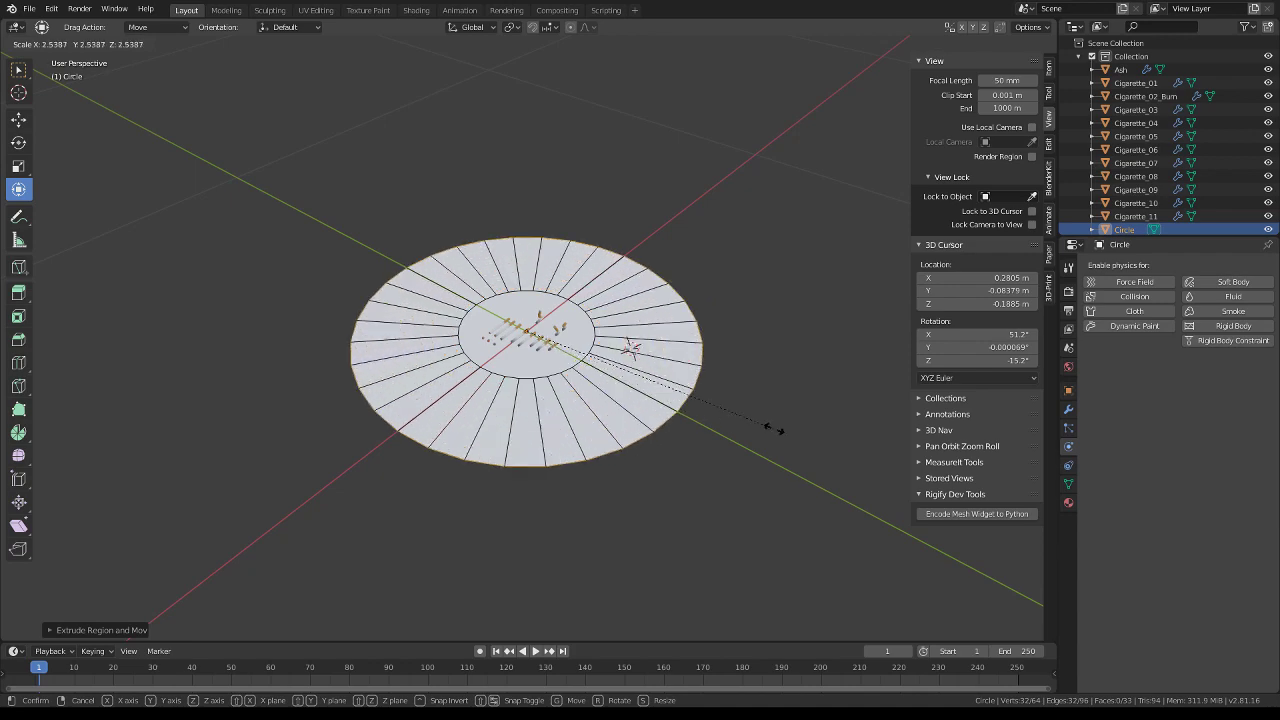
click(800, 434)
mouse_move(800, 434)
middle_down()
mouse_move(680, 357)
mouse_move(677, 418)
middle_up()
scroll(680, 357, up, 3)
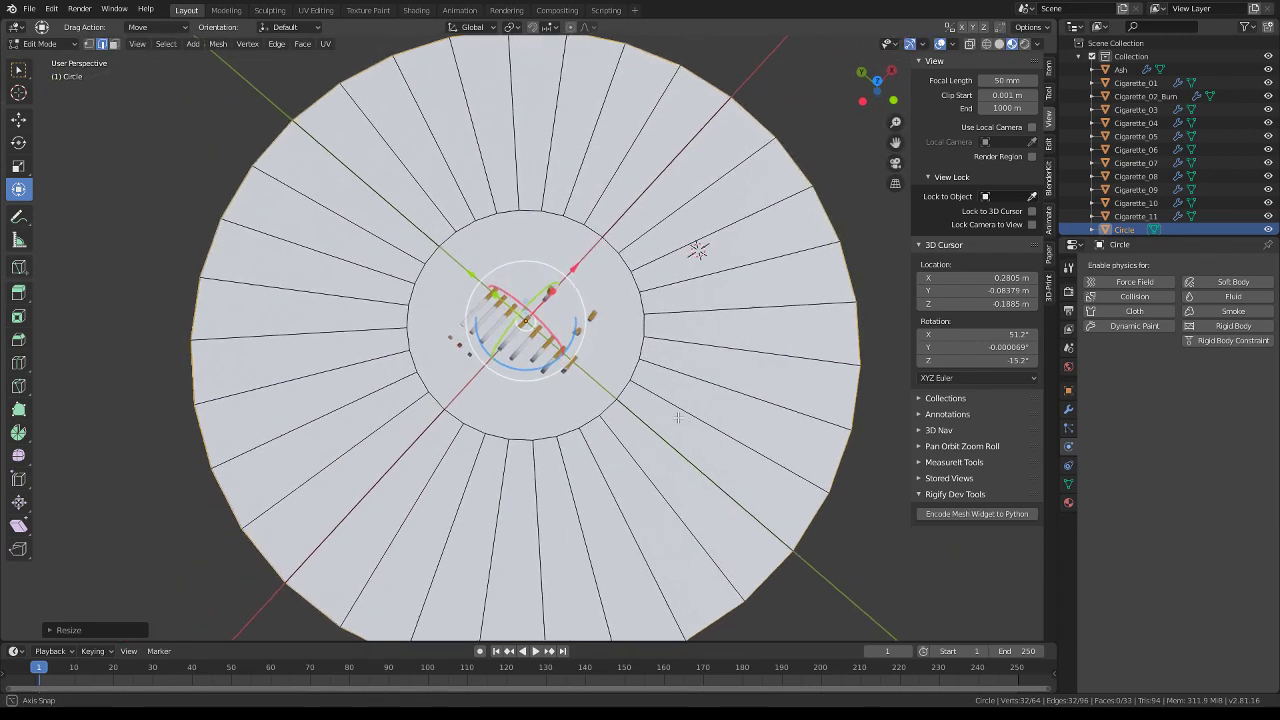
scroll(677, 418, down, 1)
scroll(673, 402, down, 1)
Back in Object Mode, select cigarettes Cigarette_05 through Cigarette_11
key(Tab)
scroll(743, 297, up, 3)
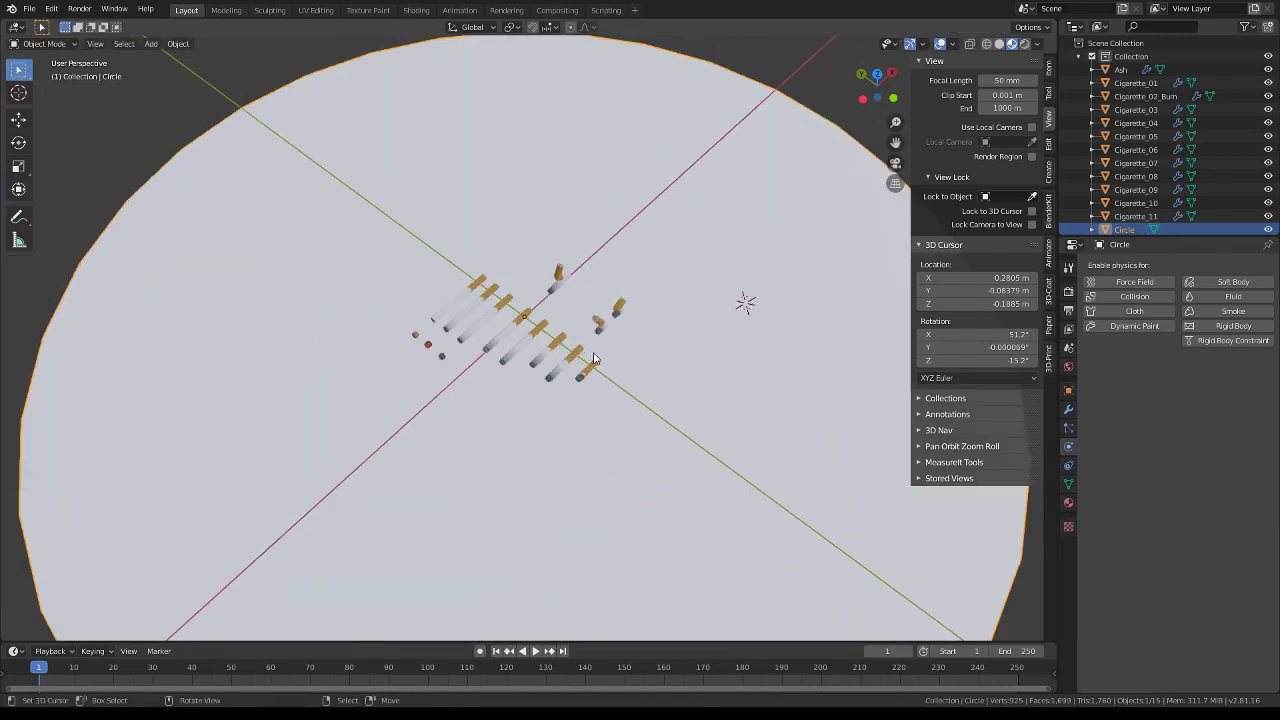
mouse_move(743, 297)
middle_down()
mouse_move(663, 343)
mouse_move(571, 328)
mouse_move(567, 365)
middle_up()
click(551, 405)
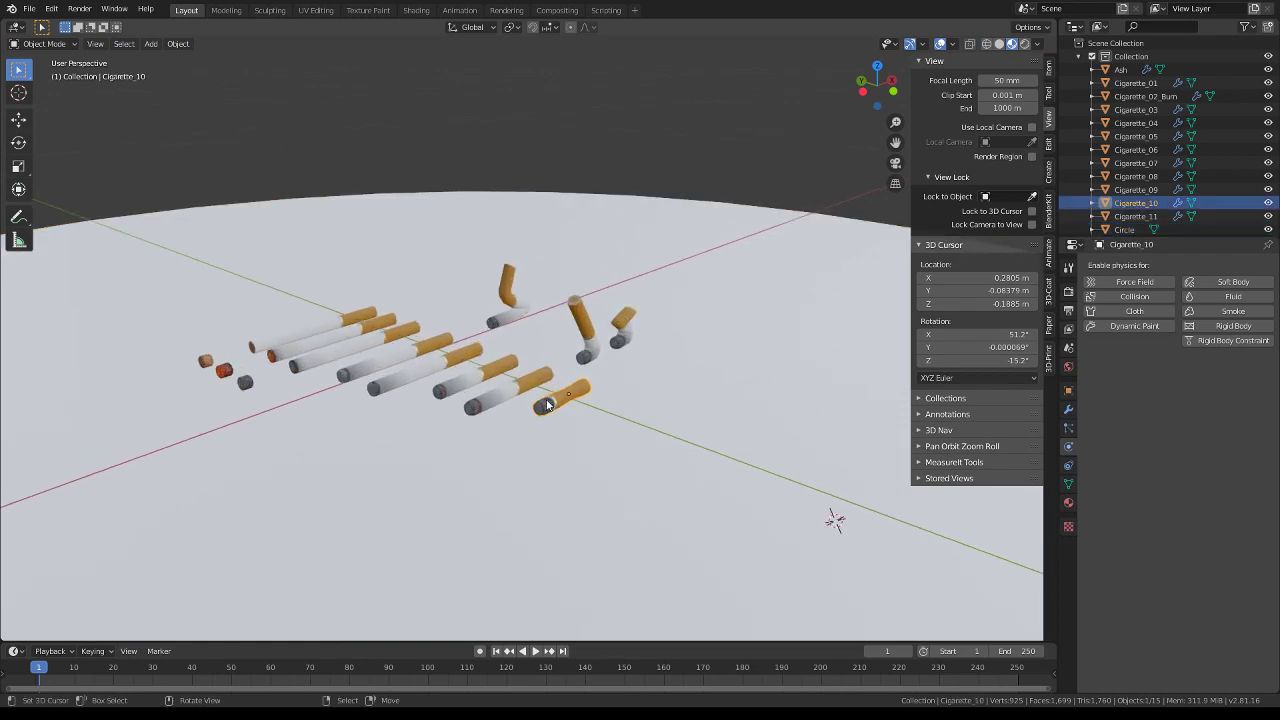
shift+click(495, 392)
shift+click(479, 383)
shift+click(409, 381)
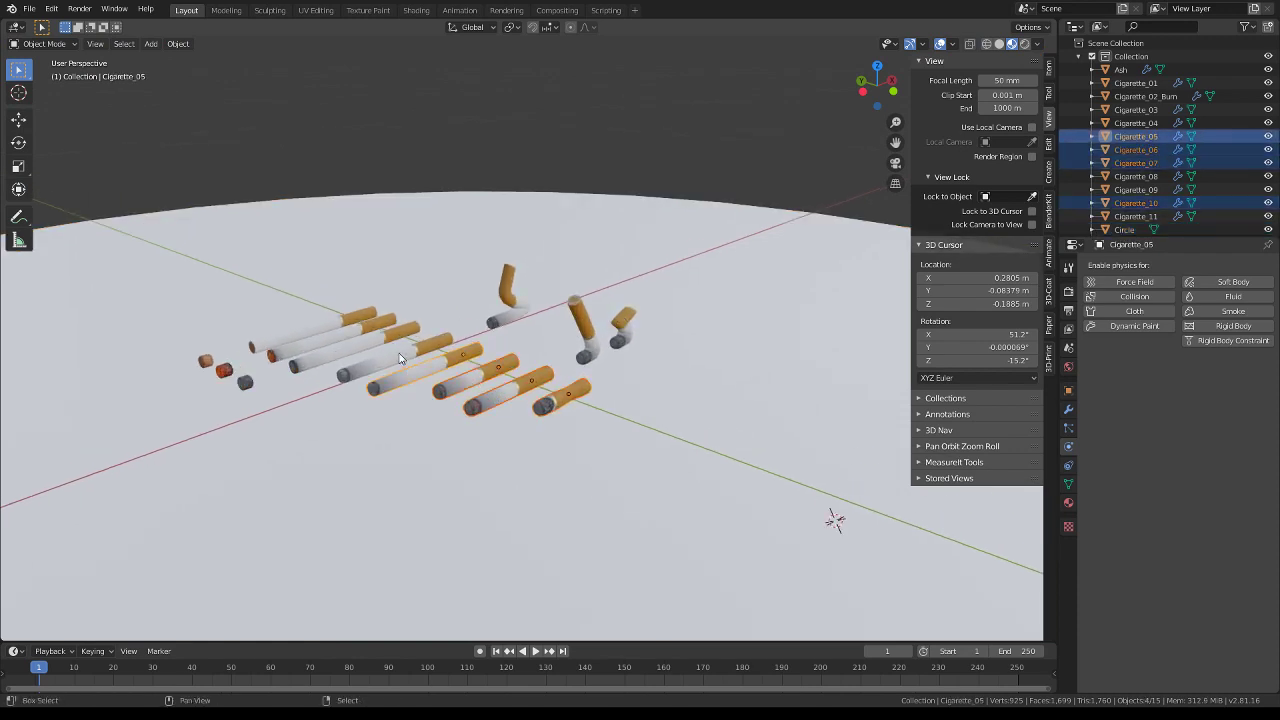
shift+click(514, 316)
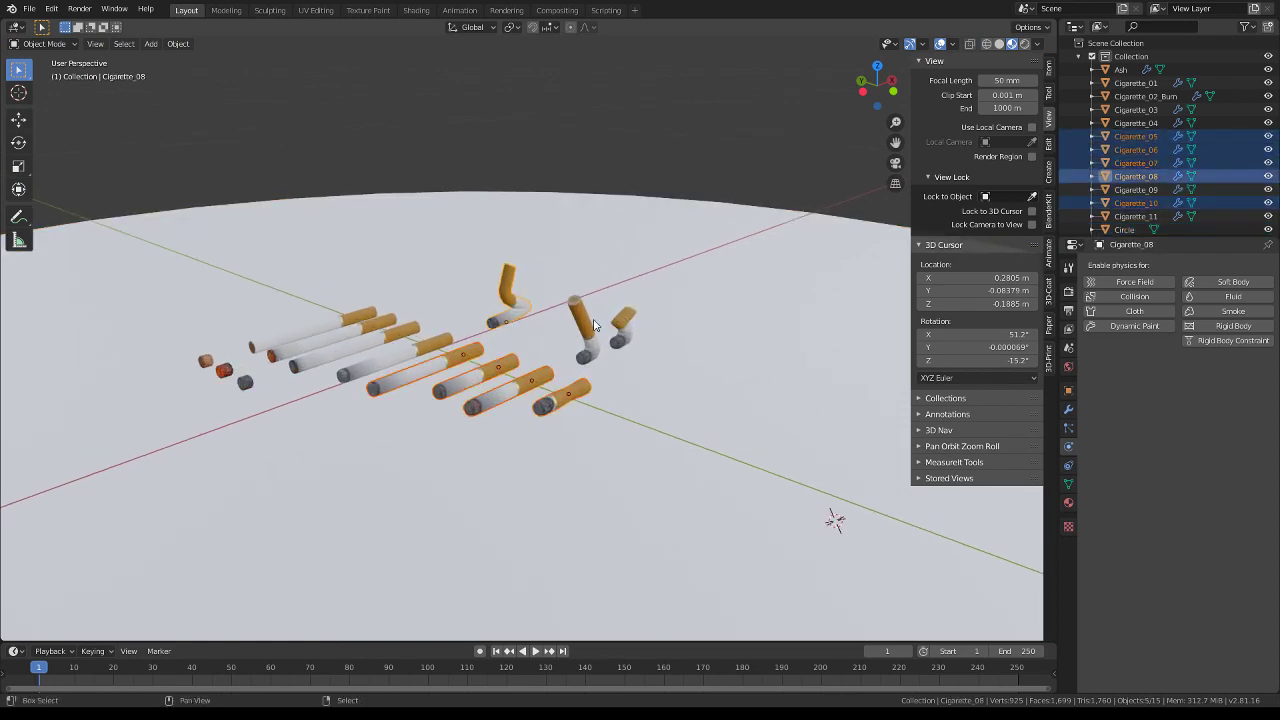
shift+click(585, 340)
shift+click(615, 332)
Make linked duplicates and move them onto the lower disc in top view, wireframe display
scroll(612, 332, down, 5)
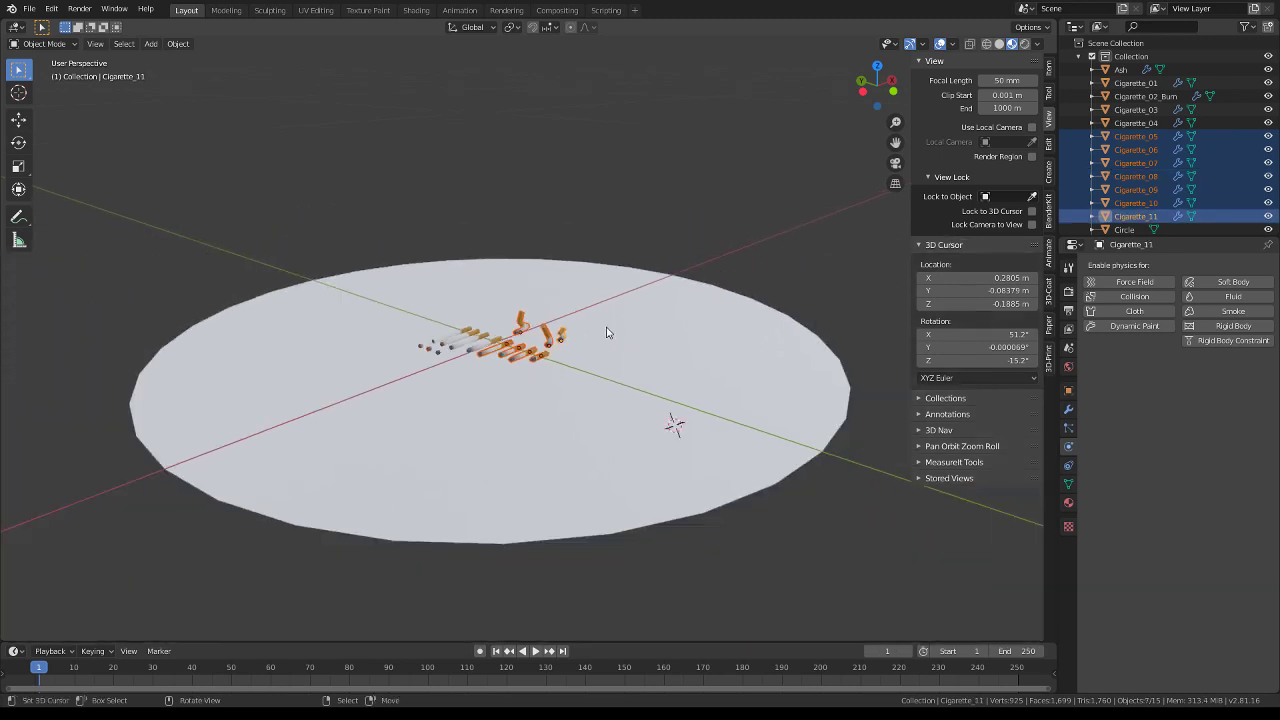
middle_drag(615, 332, 634, 357)
key(alt+d)
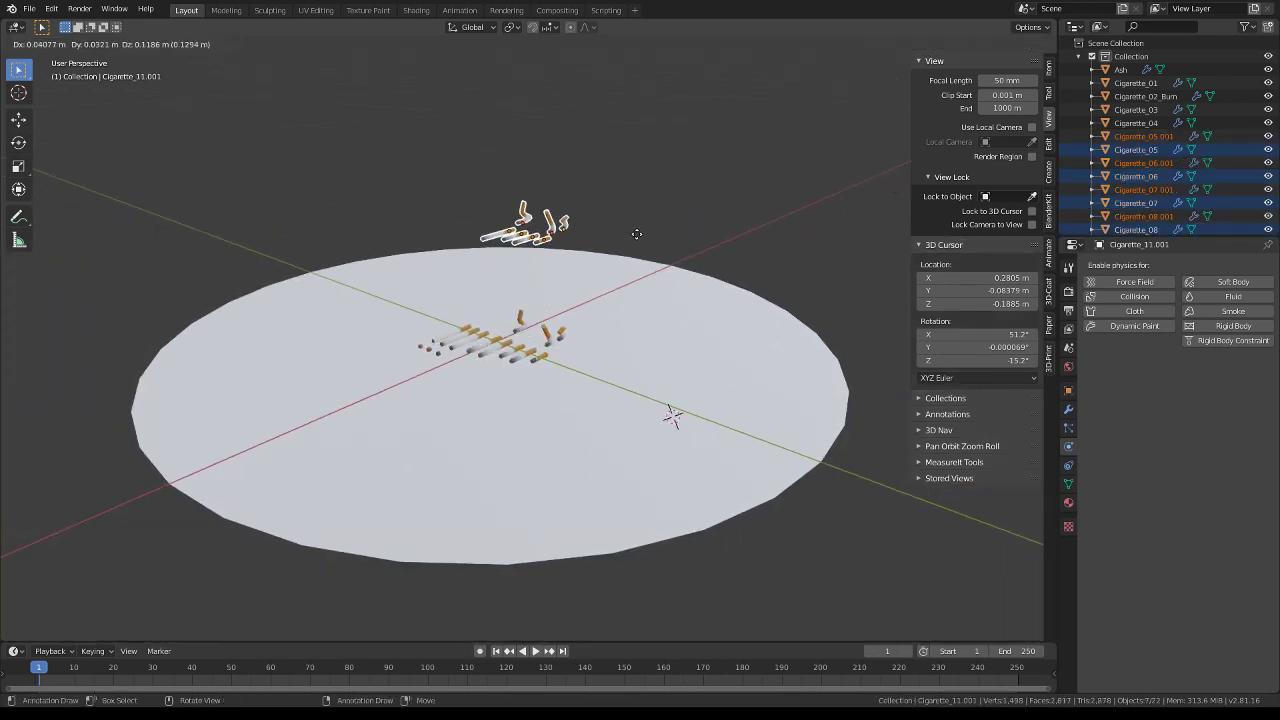
click(636, 233)
key(KP_7)
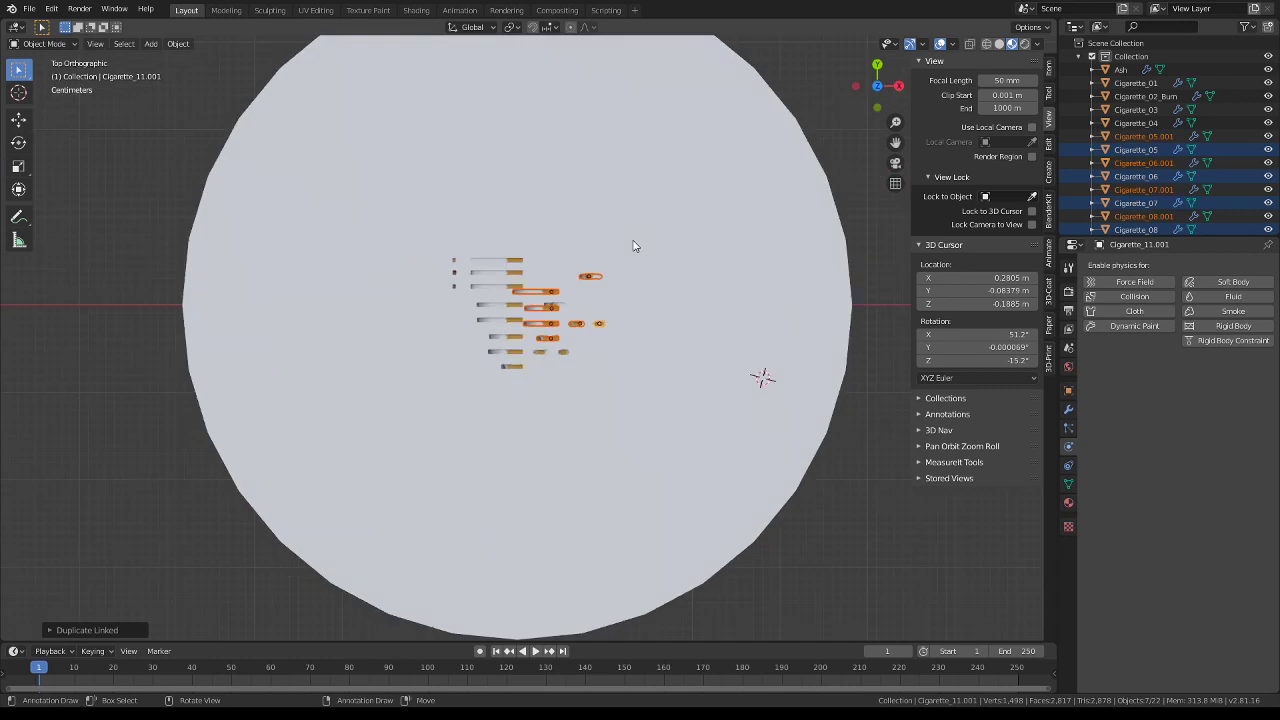
key(g)
click(545, 440)
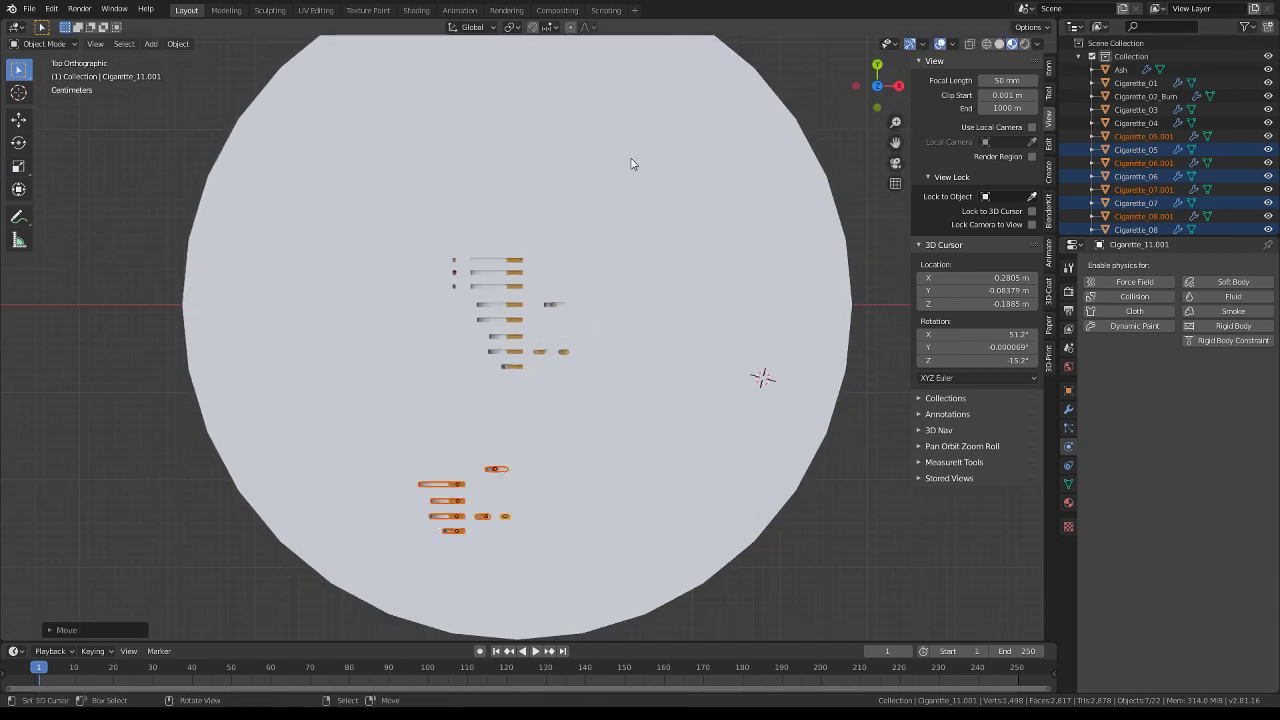
key(shift+z)
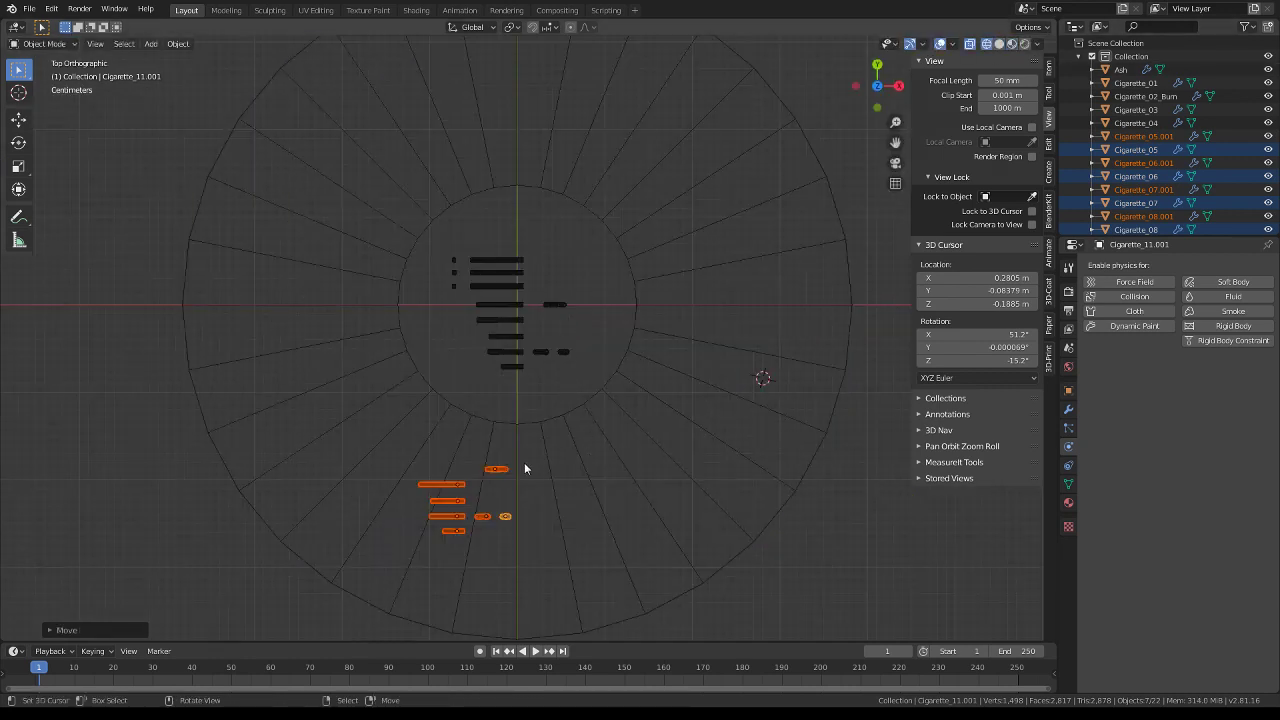
Move Cigarette_08.001 to the inner ring's edge and place and angle Cigarette_05.001 beside it
shift+middle_drag(524, 468, 598, 346)
scroll(598, 346, up, 2)
click(553, 389)
key(g)
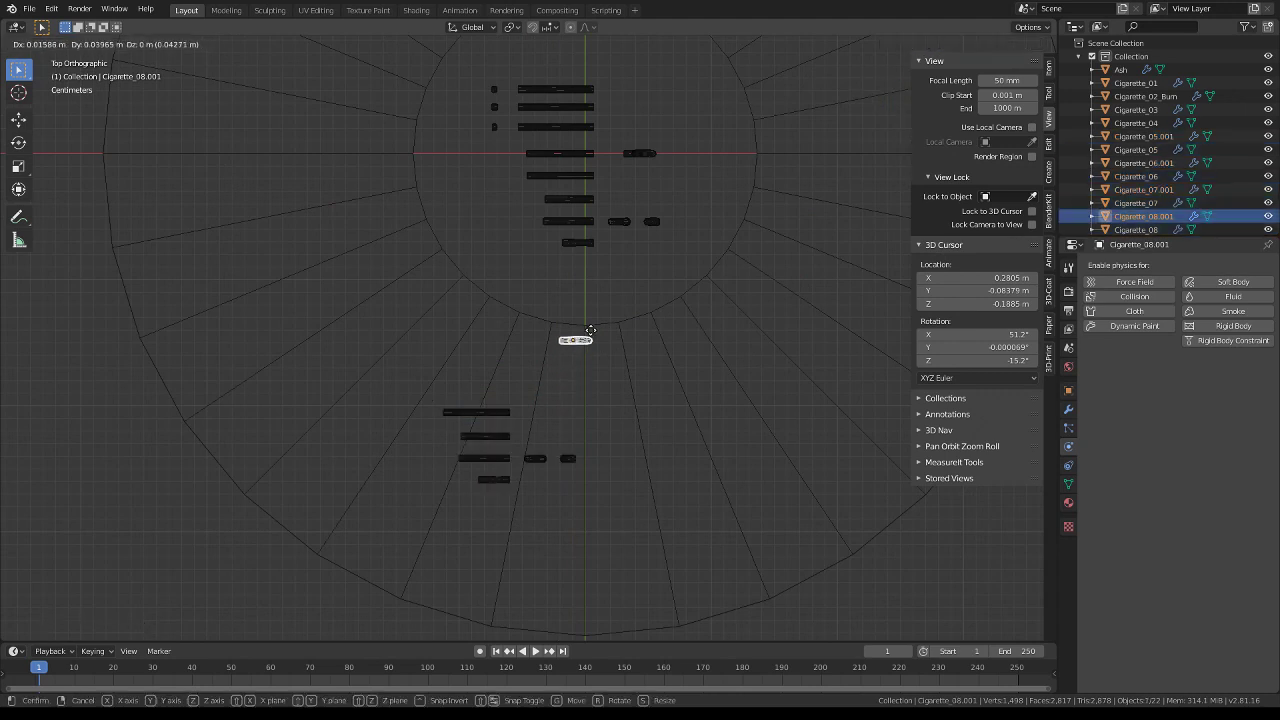
click(591, 330)
click(500, 412)
key(g)
click(545, 287)
key(r)
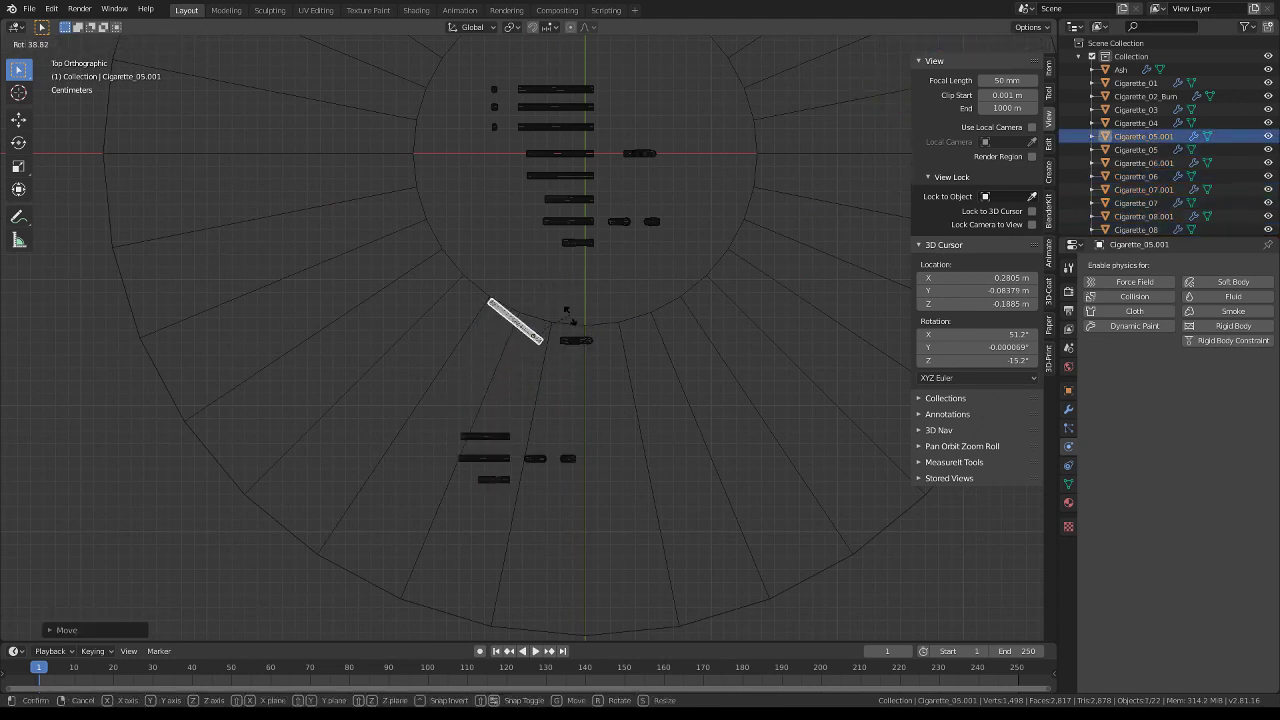
click(570, 288)
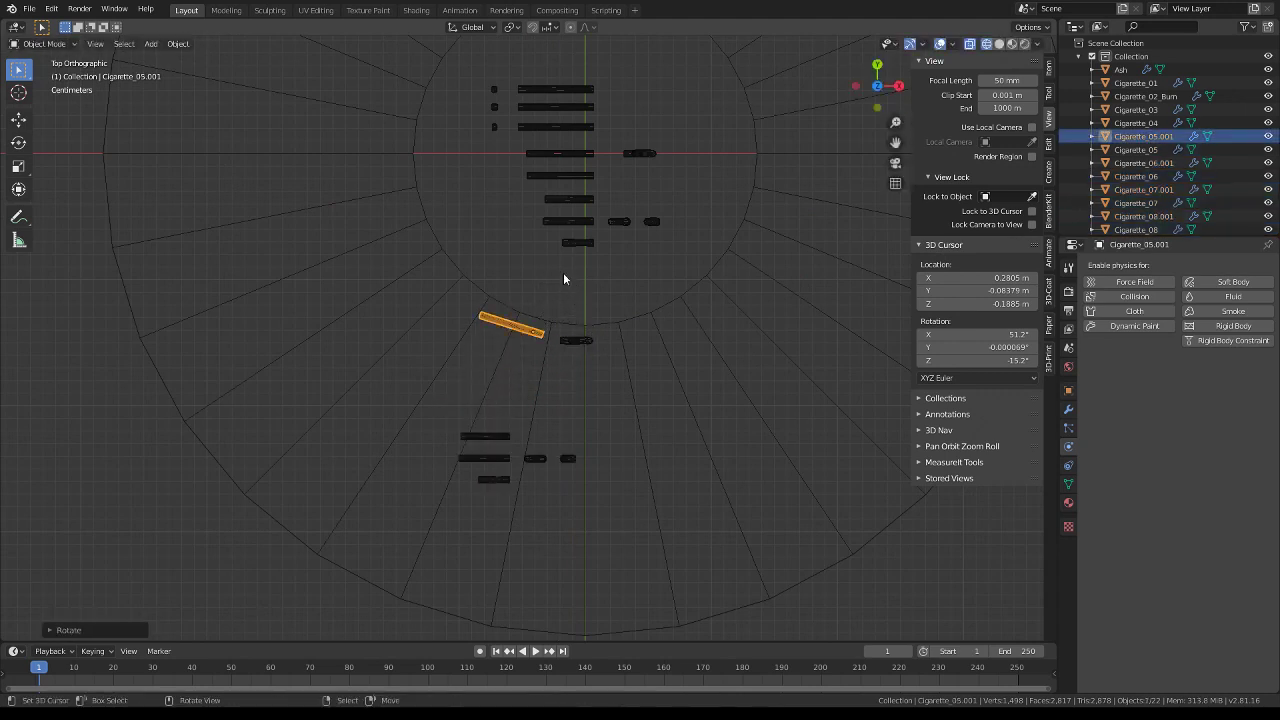
Move and rotate Cigarette_06.001 and Cigarette_07.001 to continue the arc along the ring
click(490, 436)
key(g)
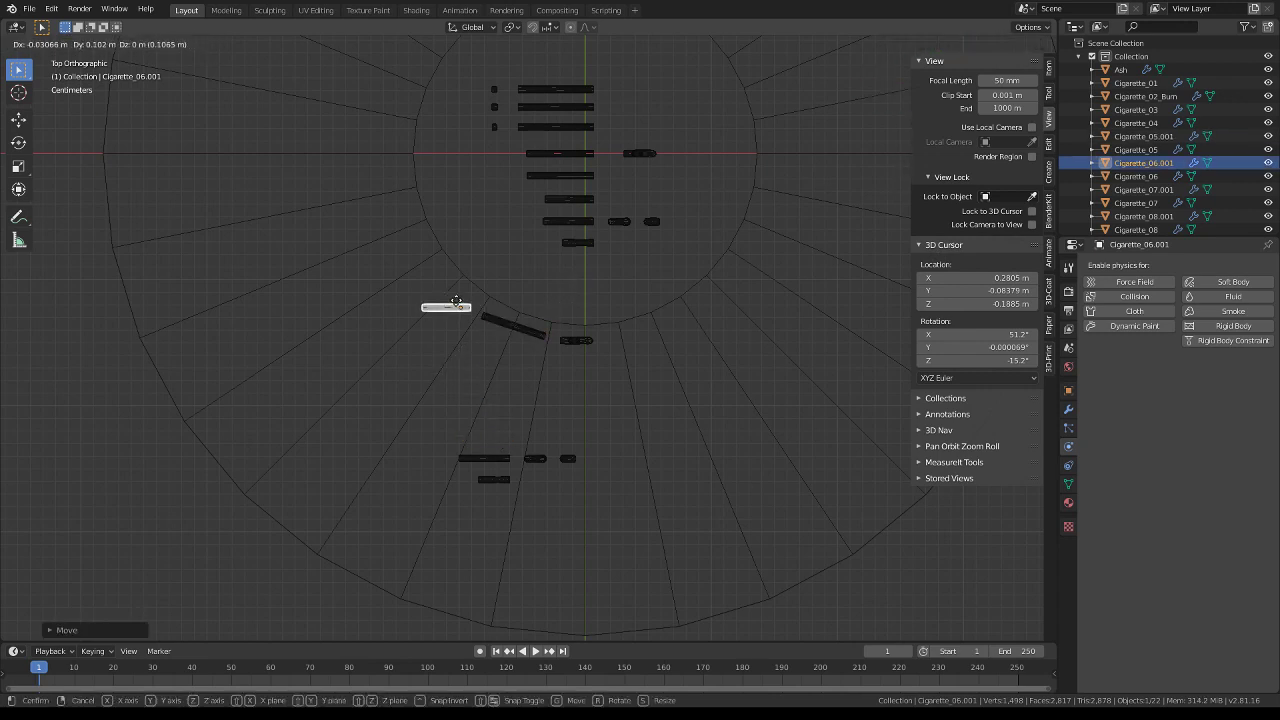
click(456, 302)
key(r)
click(551, 340)
key(r)
click(560, 336)
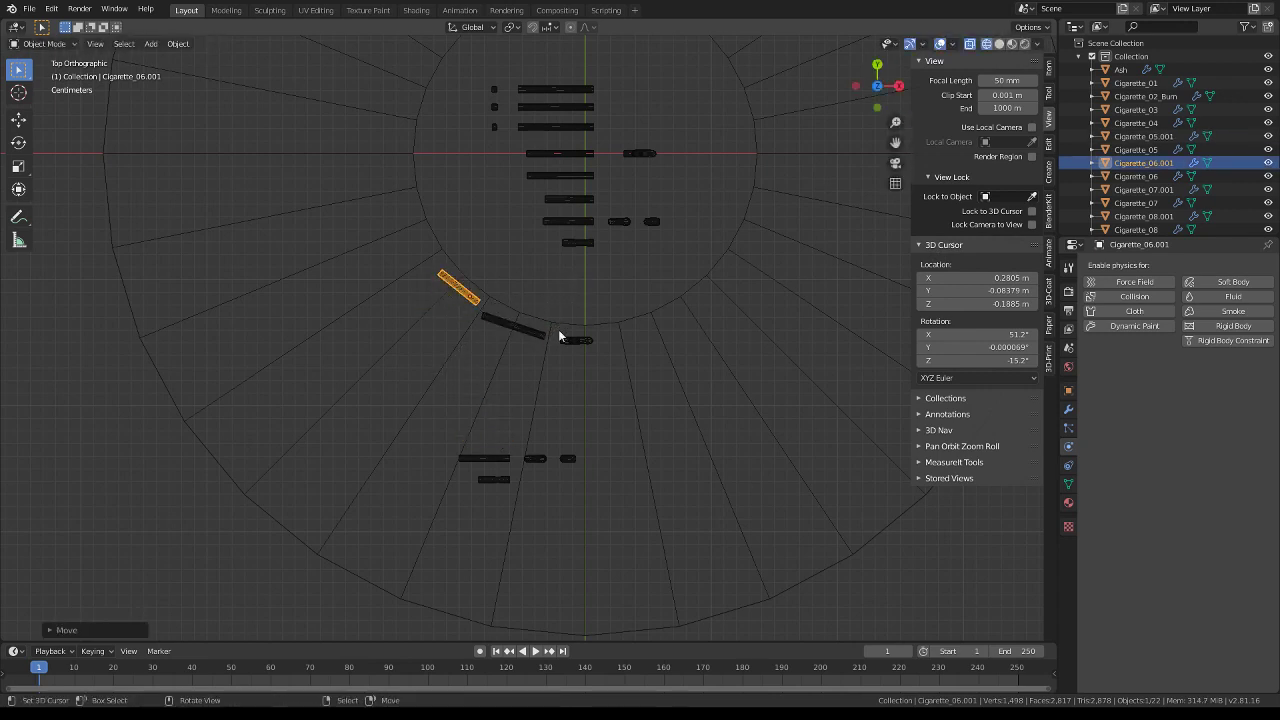
click(501, 453)
key(g)
click(442, 248)
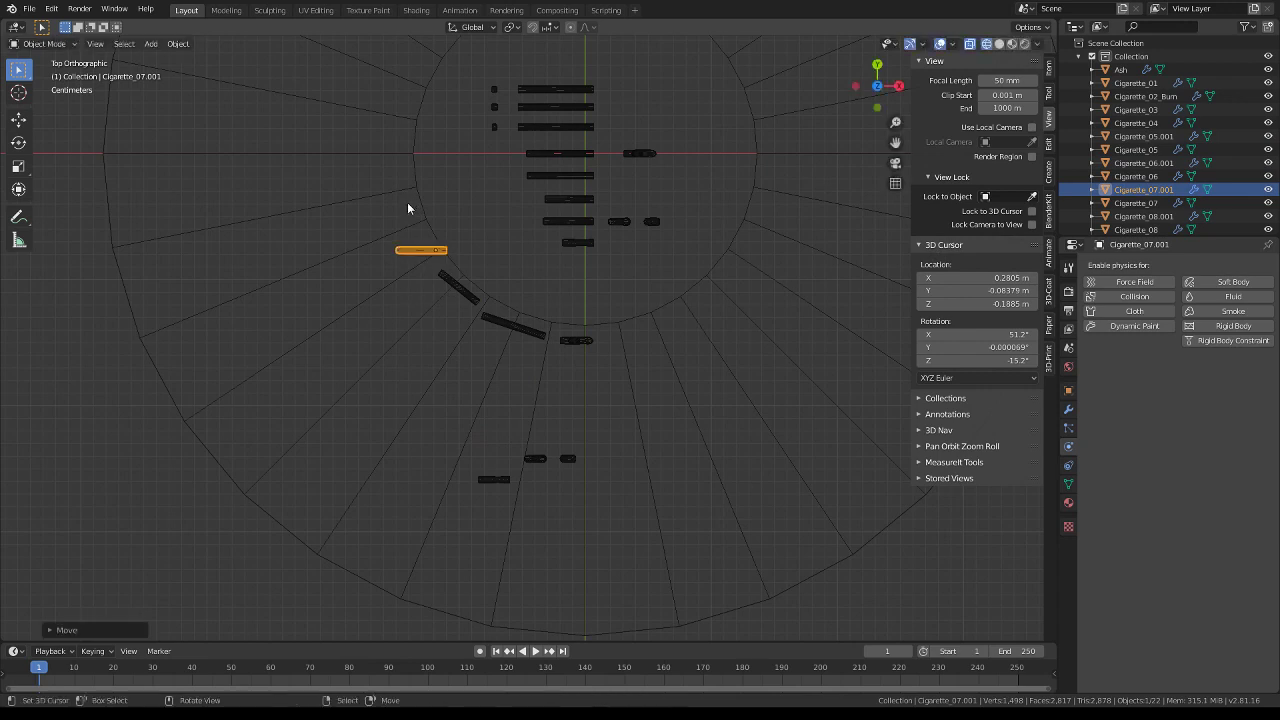
key(r)
click(503, 298)
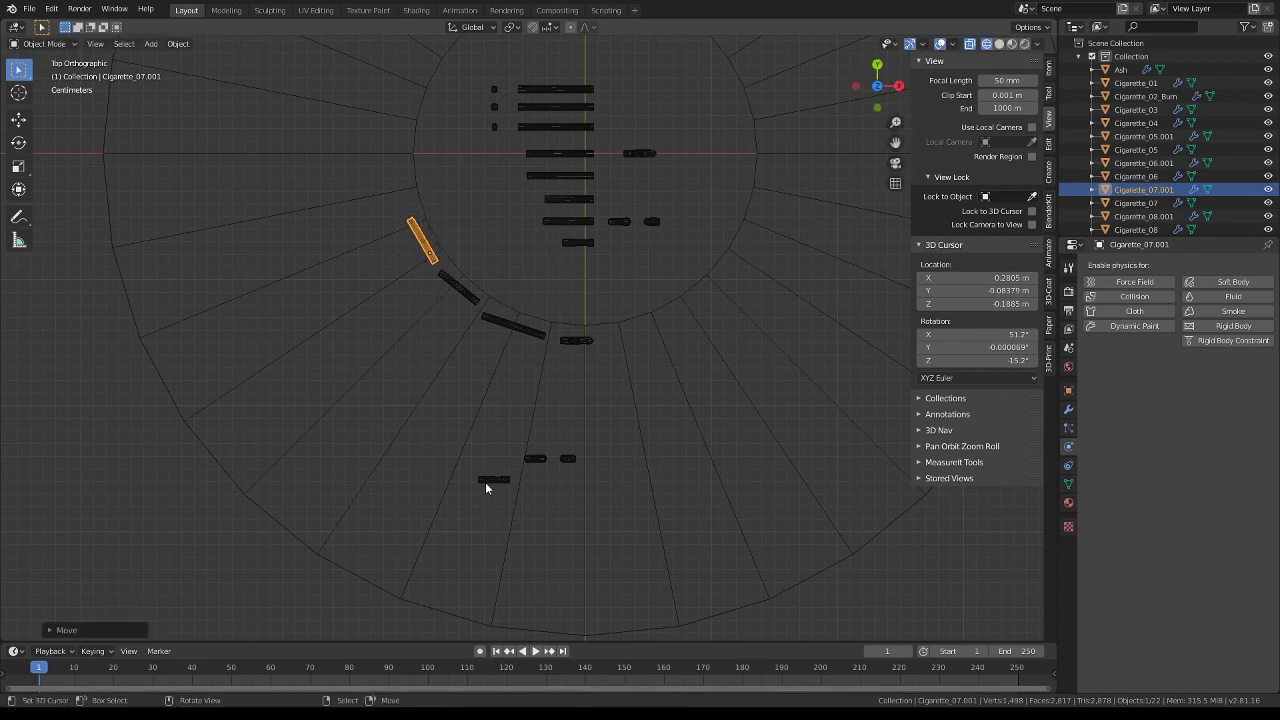
Move and rotate Cigarette_10.001 and Cigarette_09.001 into the arc near the ring's top
click(485, 482)
key(g)
click(386, 185)
key(r)
click(494, 335)
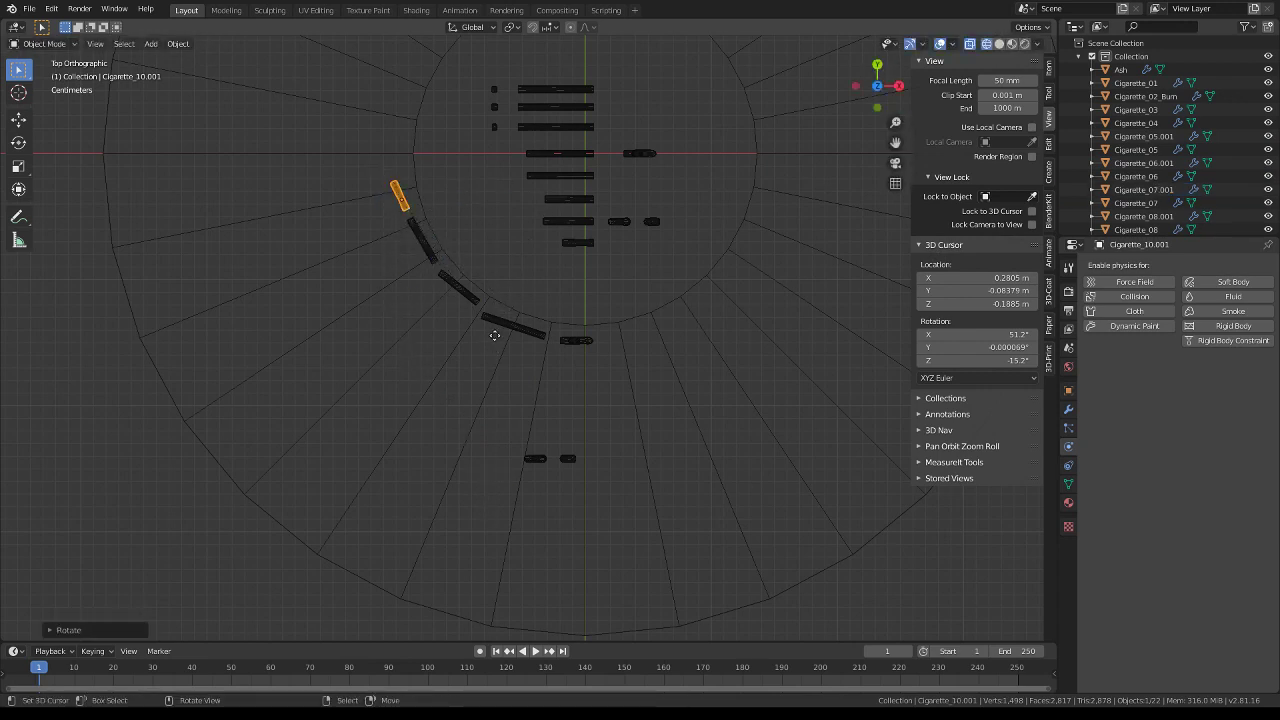
key(r)
click(523, 423)
click(535, 458)
key(g)
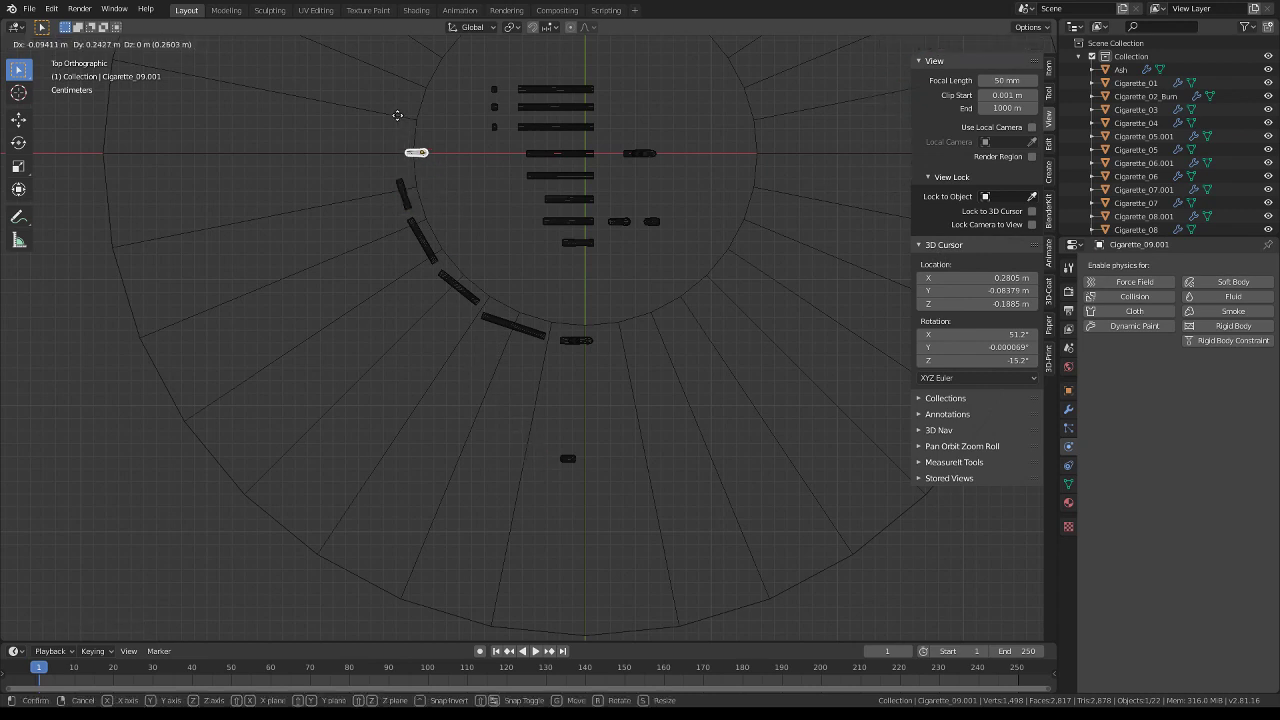
click(381, 113)
key(r)
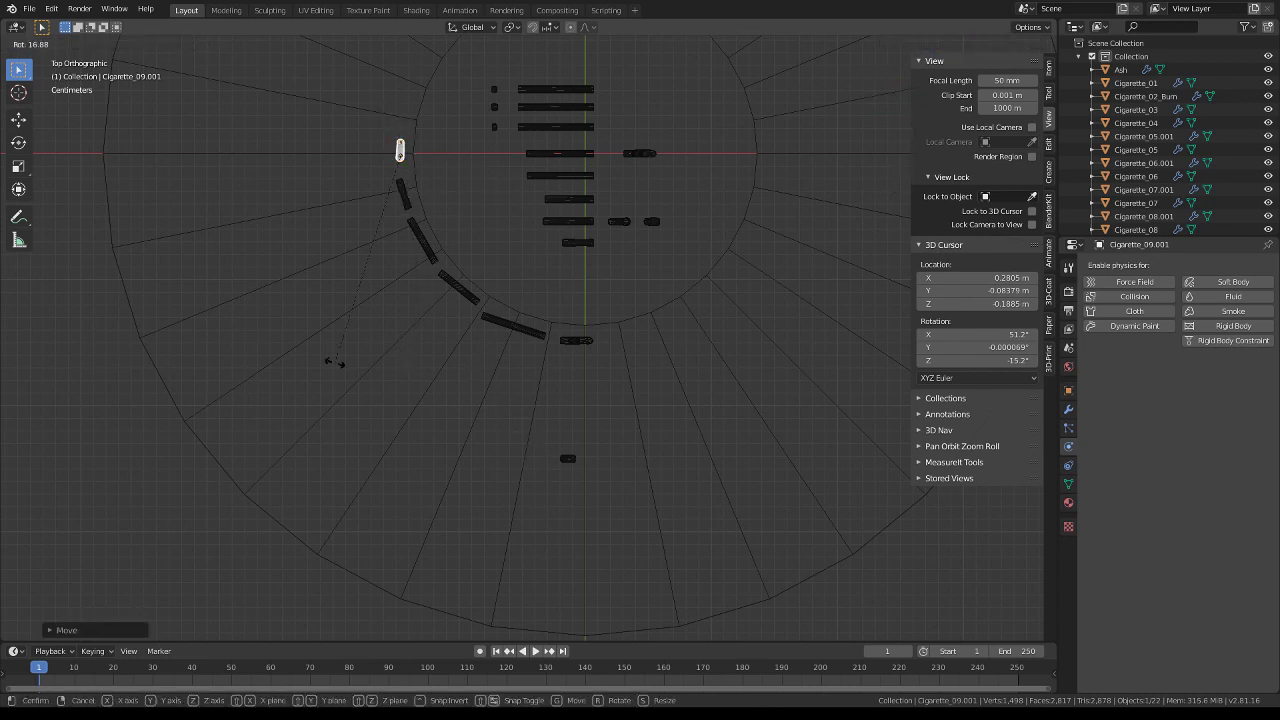
click(333, 362)
Place and rotate the last loose cigarette at the upper end of the arc
middle_drag(343, 371, 529, 247)
click(660, 188)
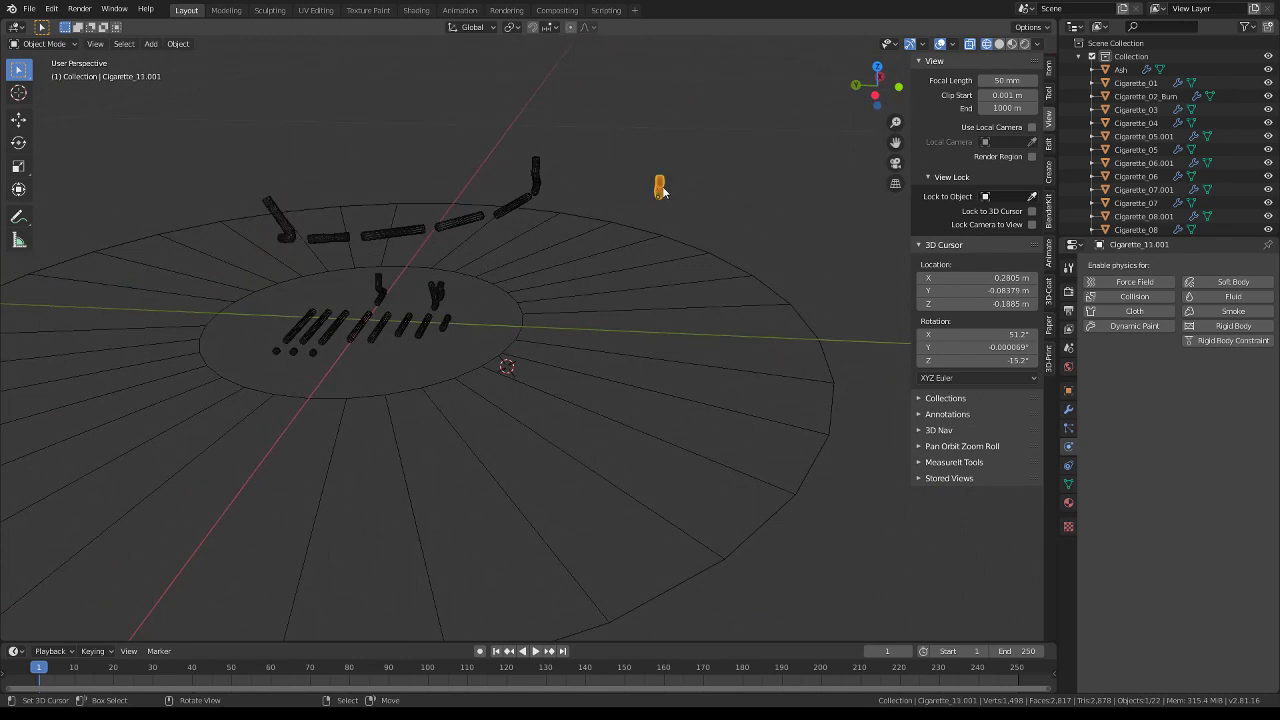
key(KP_7)
key(g)
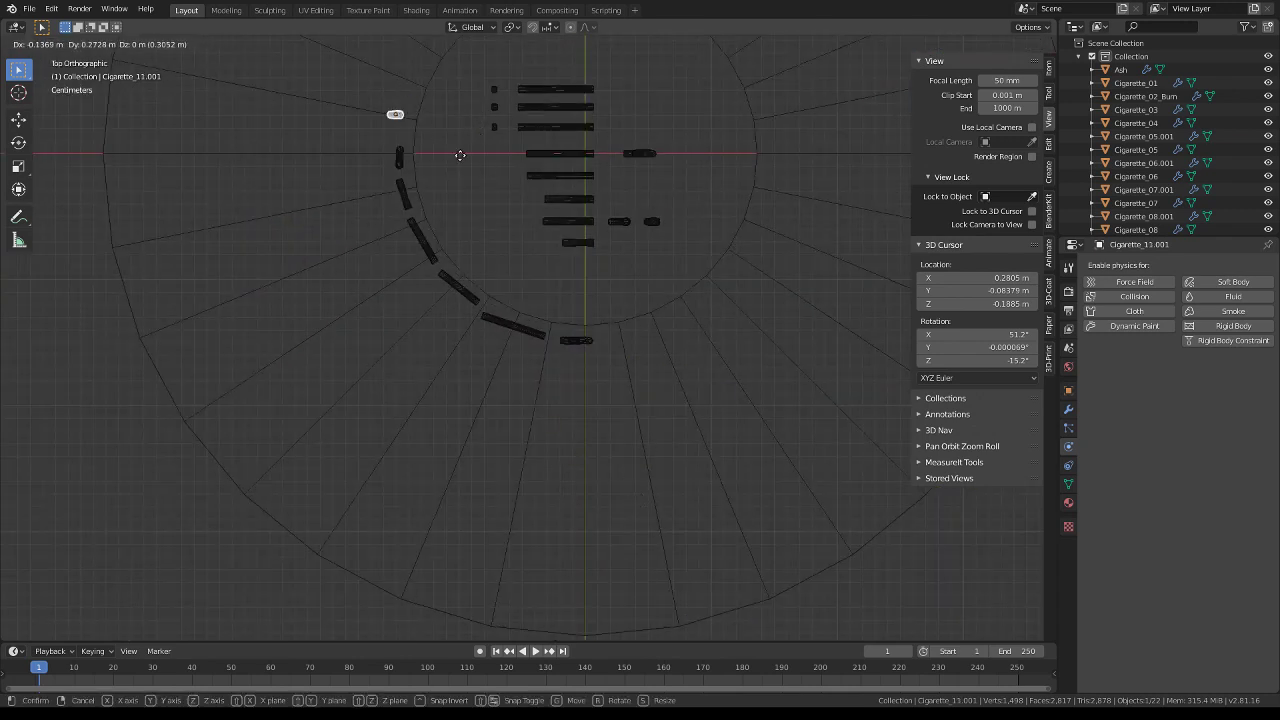
click(398, 117)
key(r)
click(267, 158)
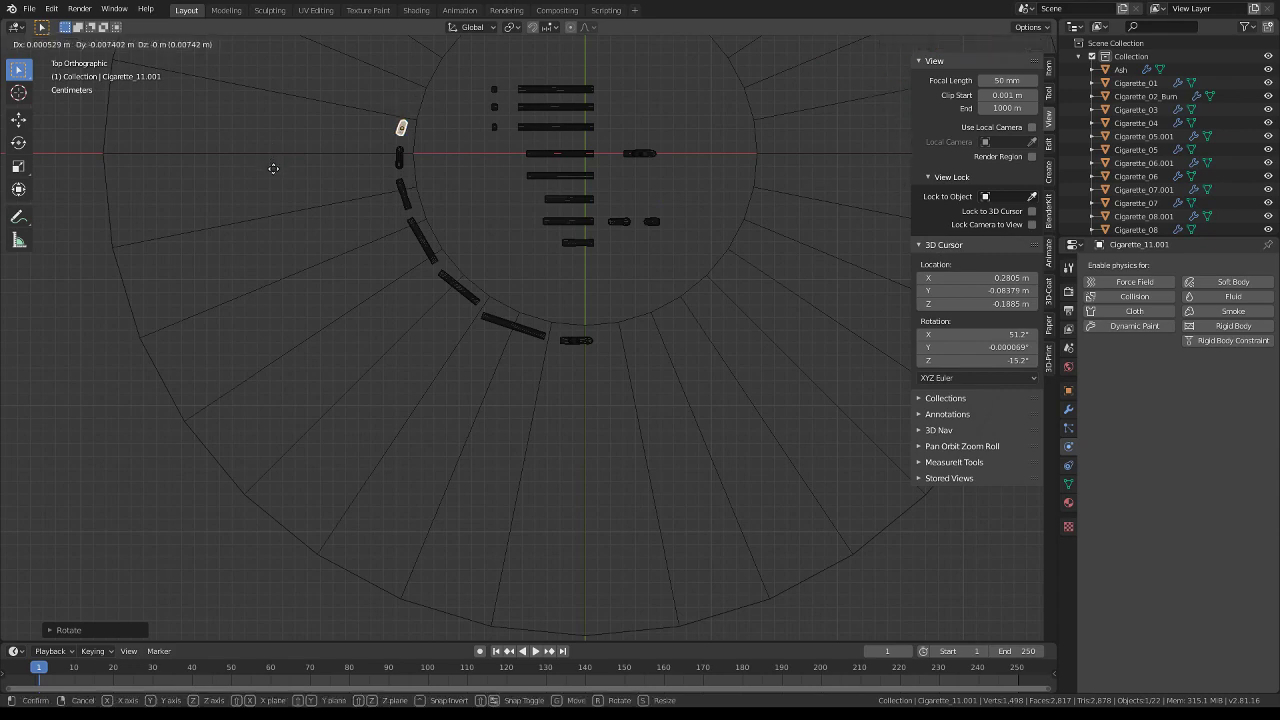
Box-select the whole raised row of cigarettes from a low side angle
mouse_move(285, 172)
middle_down()
mouse_move(413, 150)
mouse_move(474, 107)
mouse_move(454, 199)
middle_up()
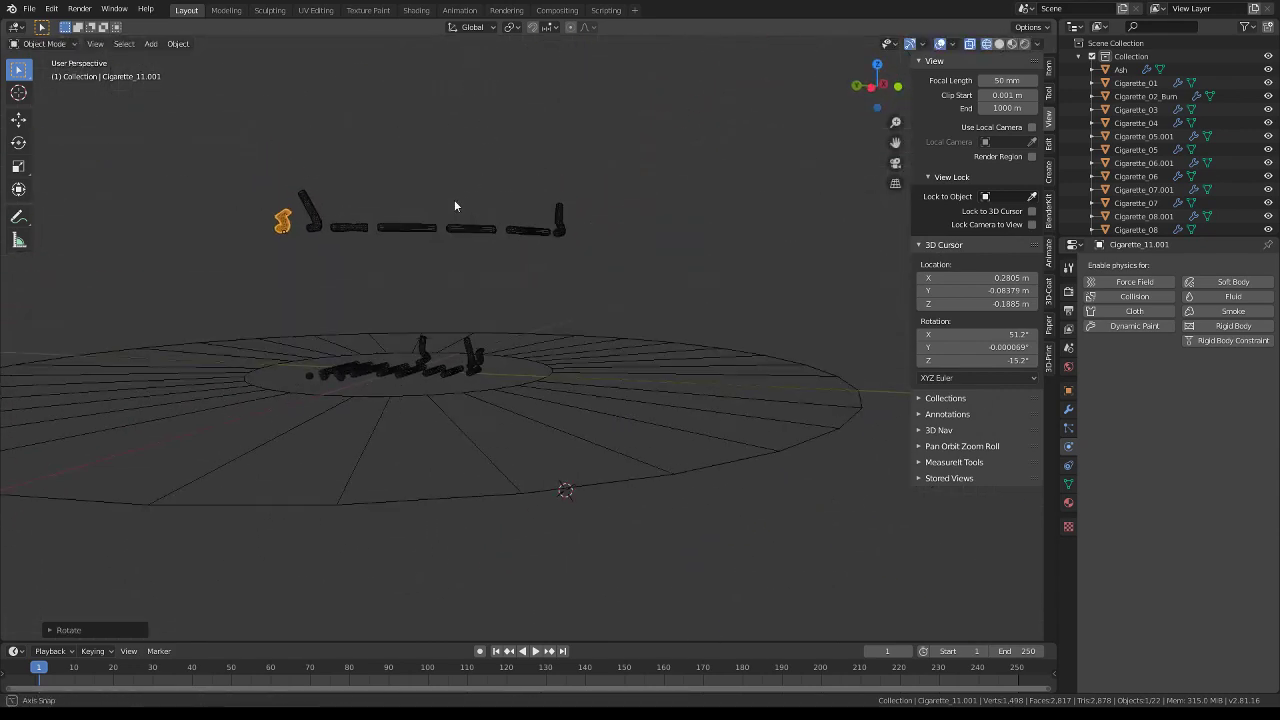
key(b)
drag(651, 257, 219, 105)
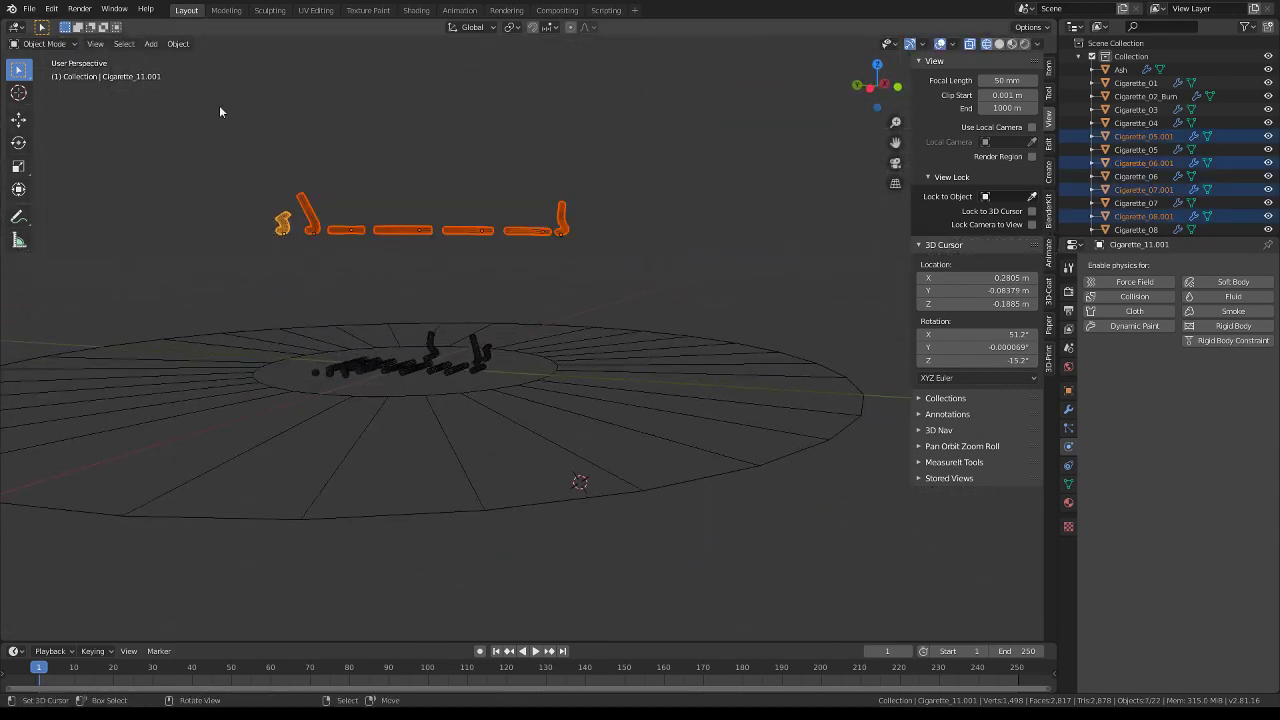
Make the selected cigarettes single-user for both object and data
click(180, 43)
mouse_move(198, 250)
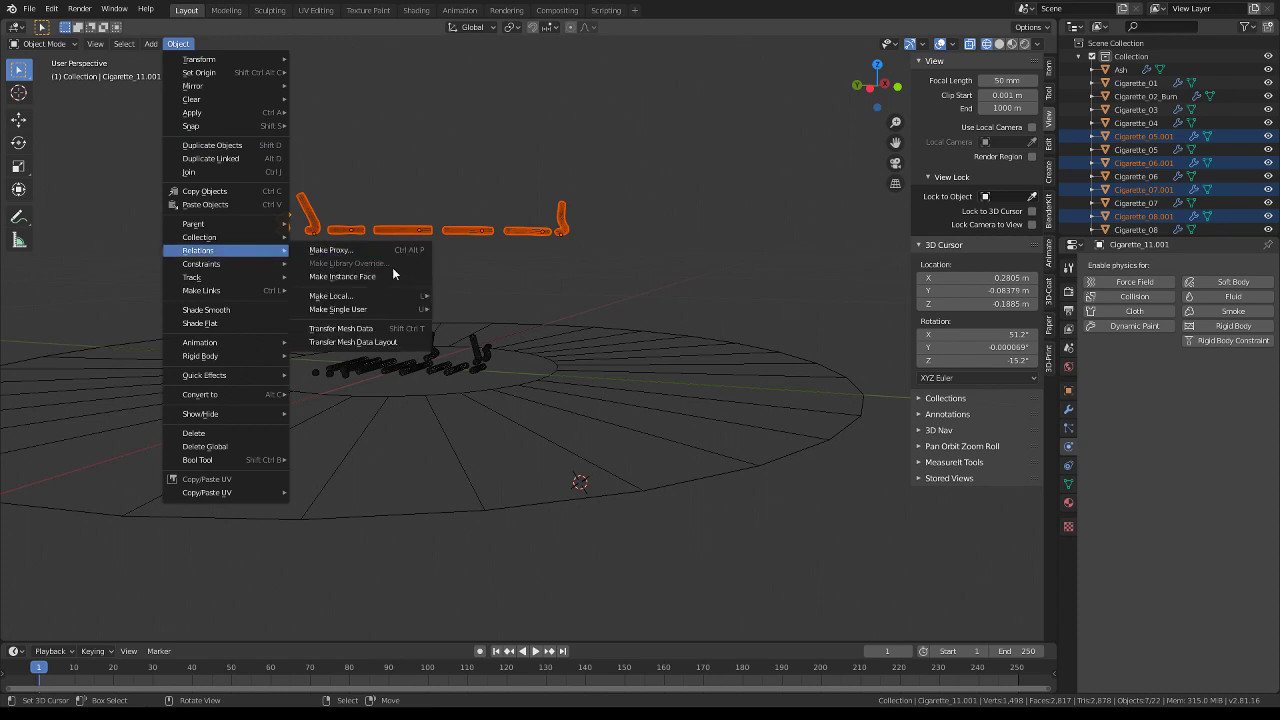
mouse_move(338, 309)
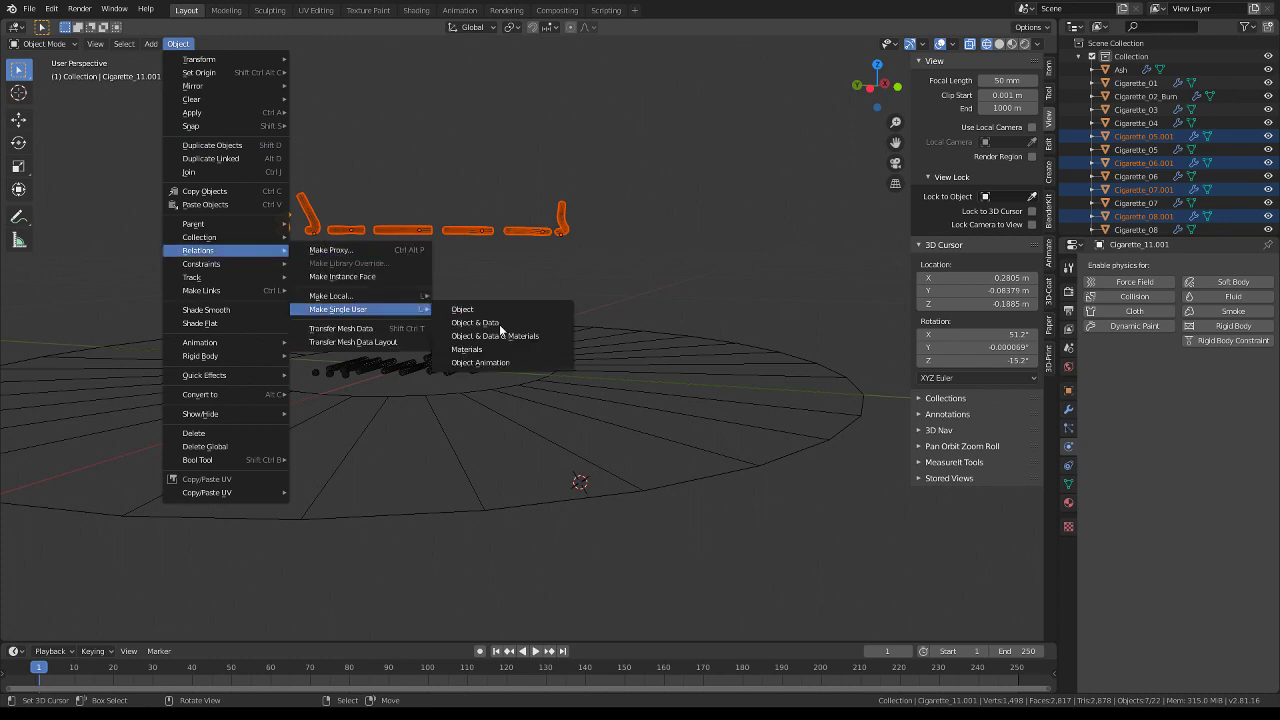
click(500, 324)
click(500, 328)
mouse_move(491, 263)
middle_down()
mouse_move(607, 310)
mouse_move(568, 308)
middle_up()
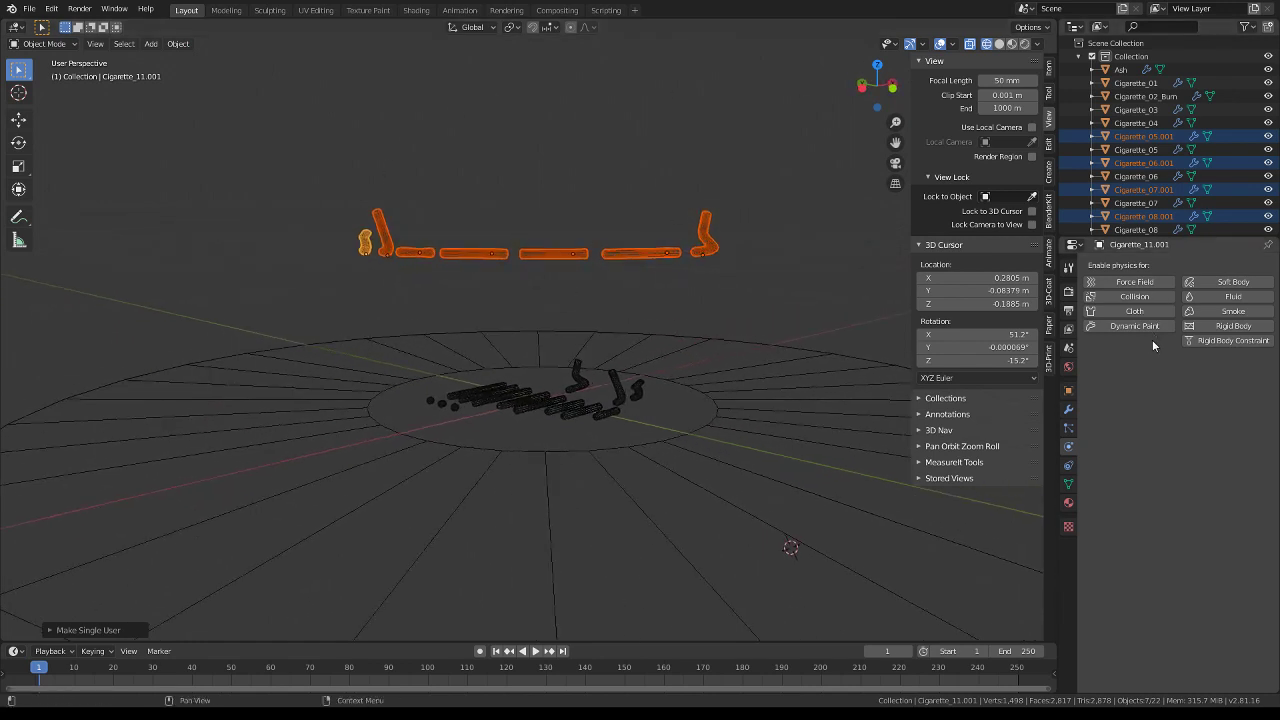
Add an Active rigid body to the first cigarette and play to test the fall
click(1244, 327)
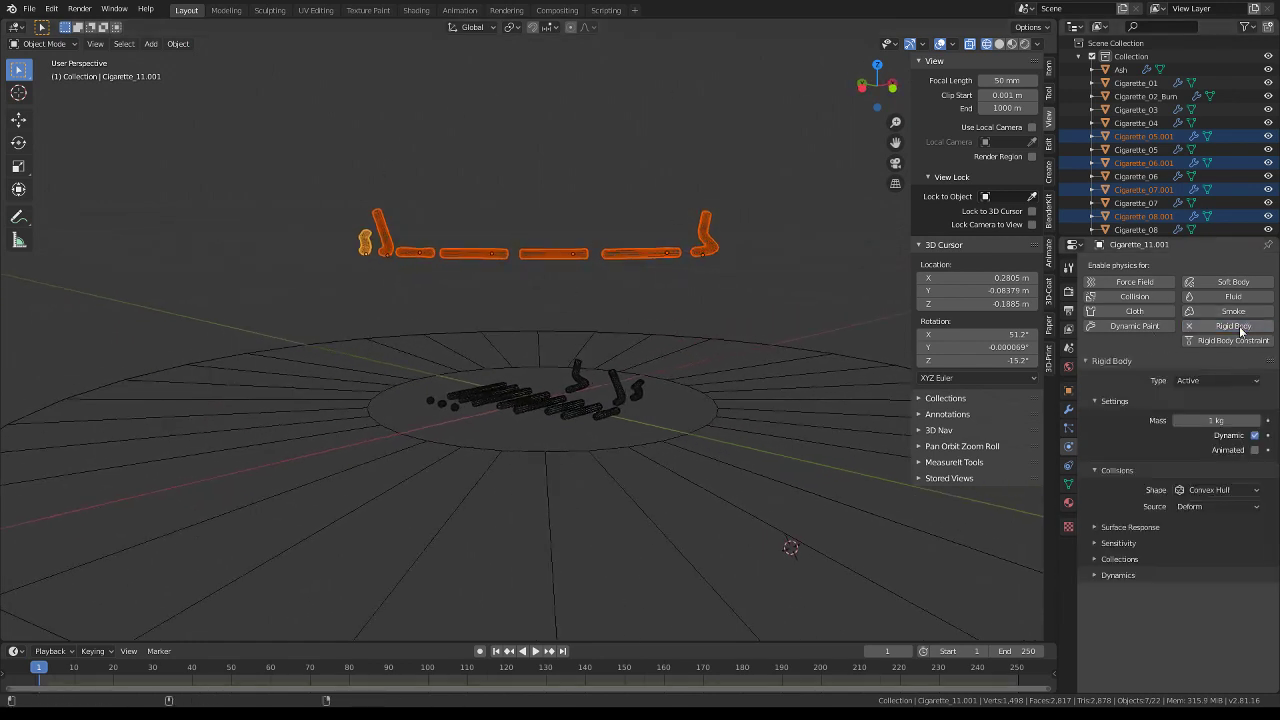
click(1234, 382)
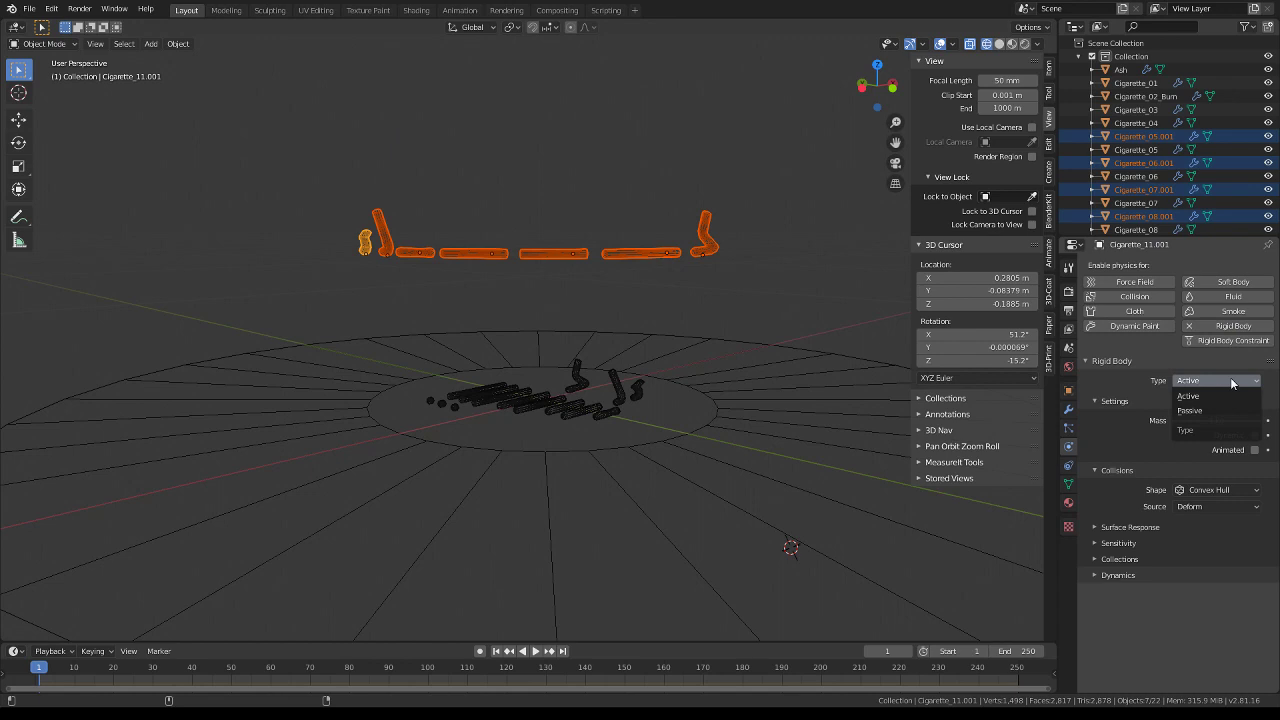
click(1223, 395)
key(space)
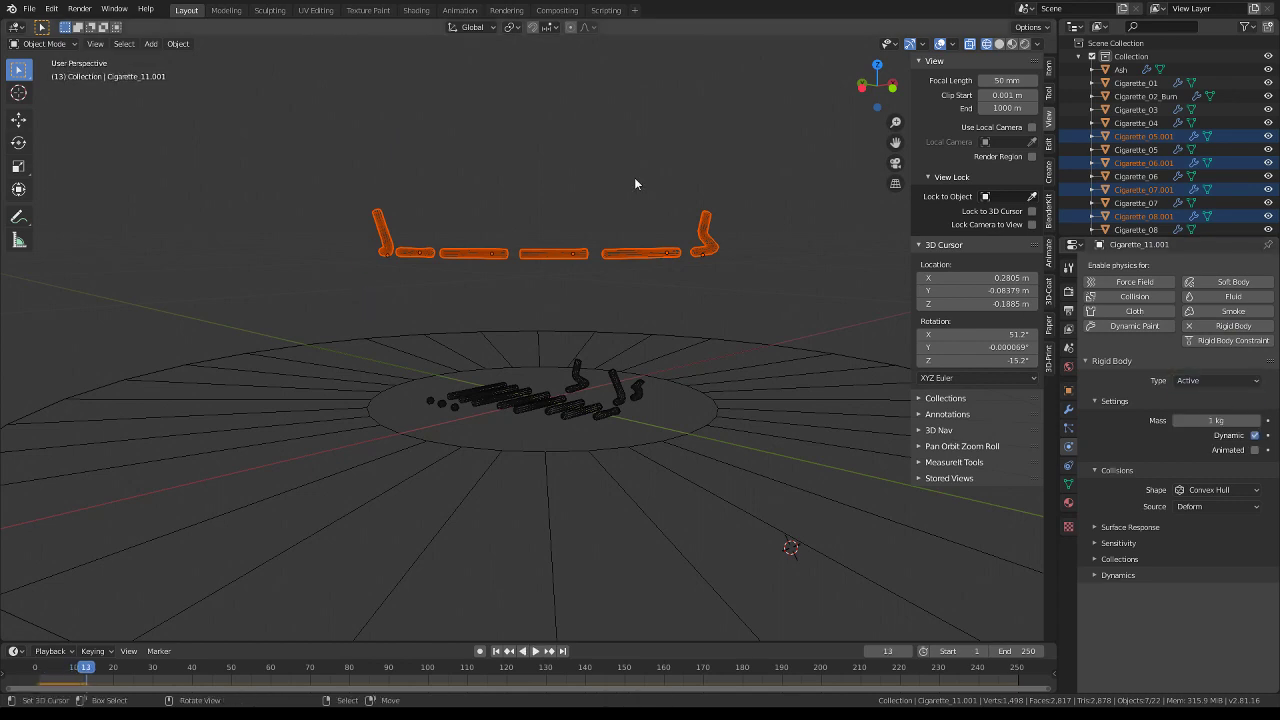
key(Escape)
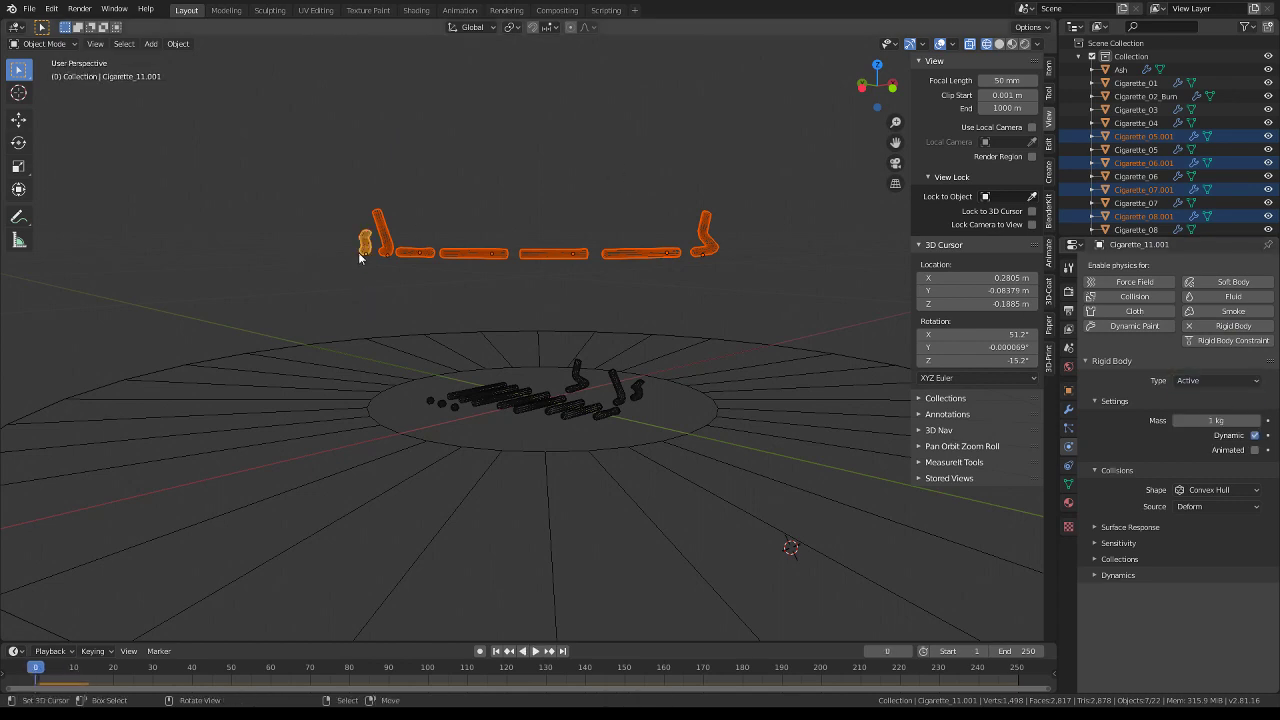
Add rigid bodies to the tall left cigarette, Cigarette_10.001 and four more arc cigarettes, then test
click(379, 233)
click(1240, 325)
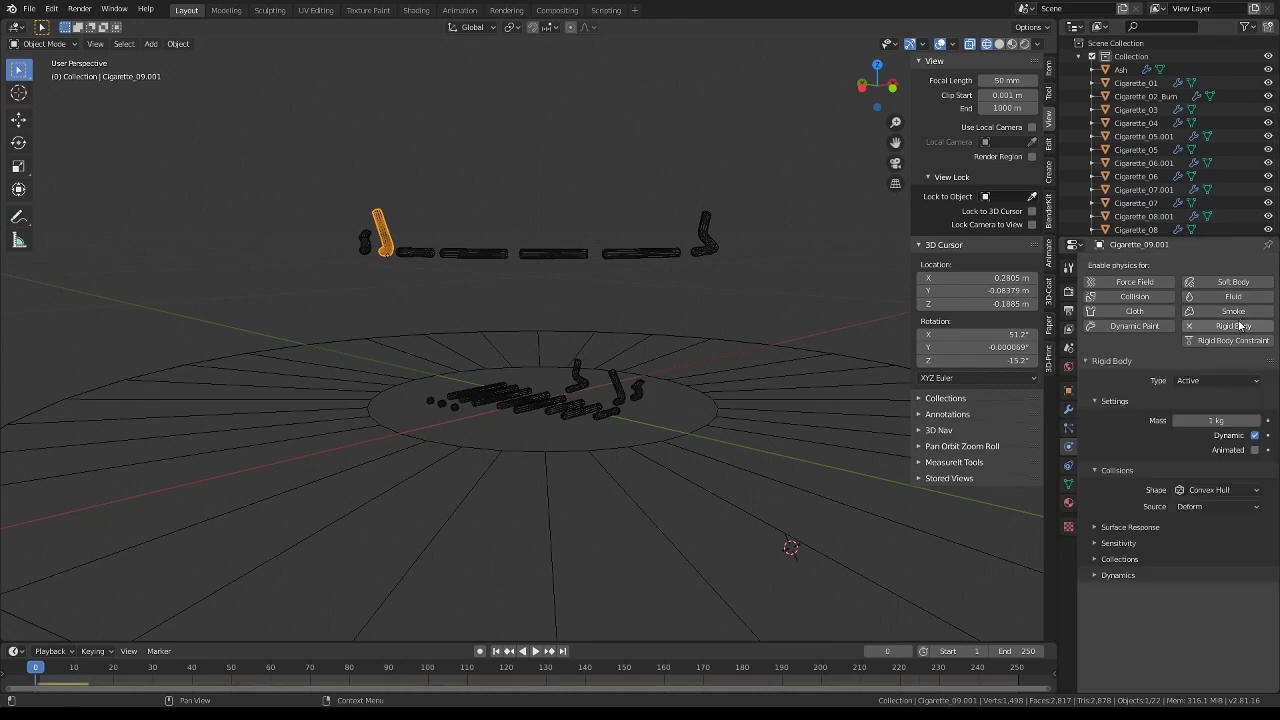
click(425, 252)
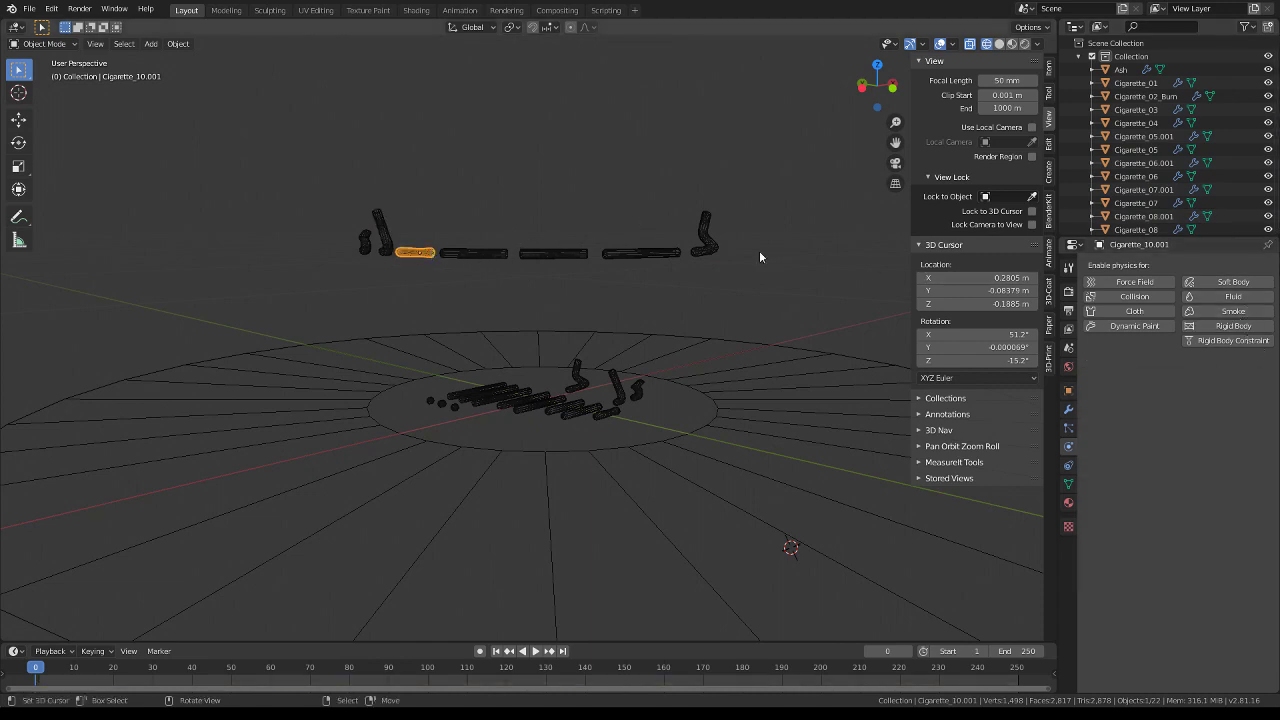
click(1231, 327)
click(474, 252)
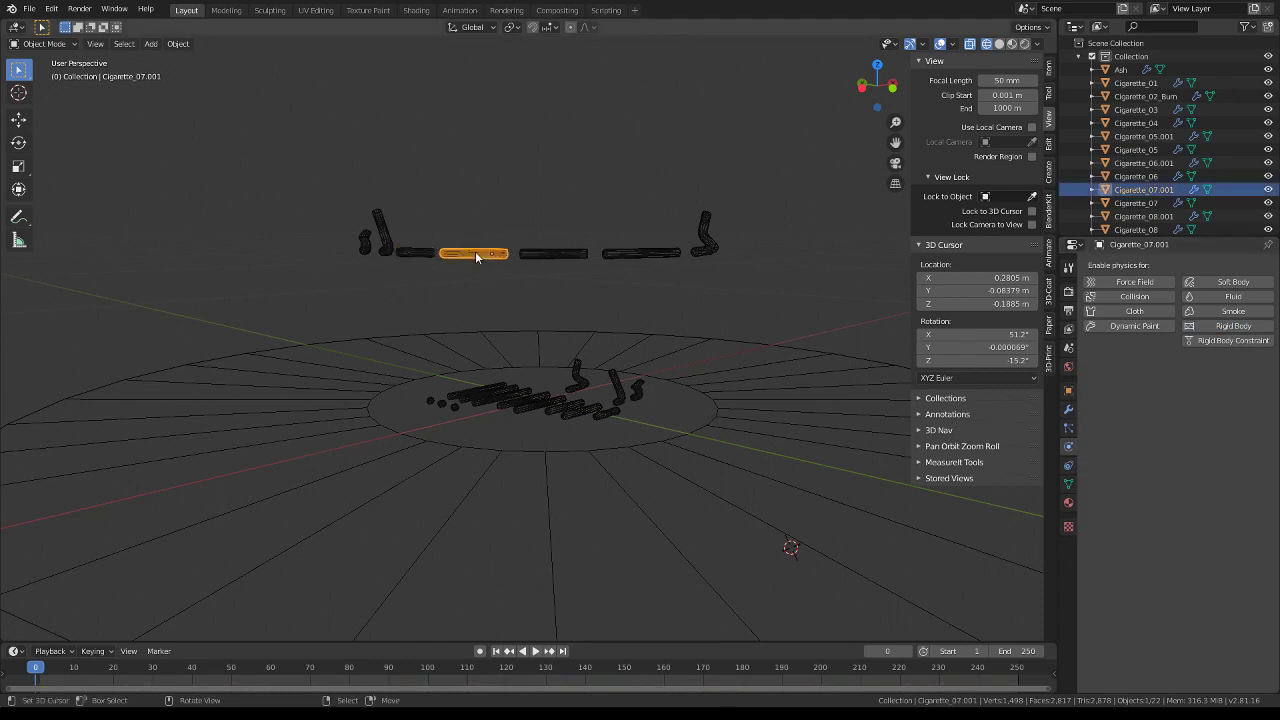
shift+click(553, 252)
shift+click(642, 253)
shift+click(712, 245)
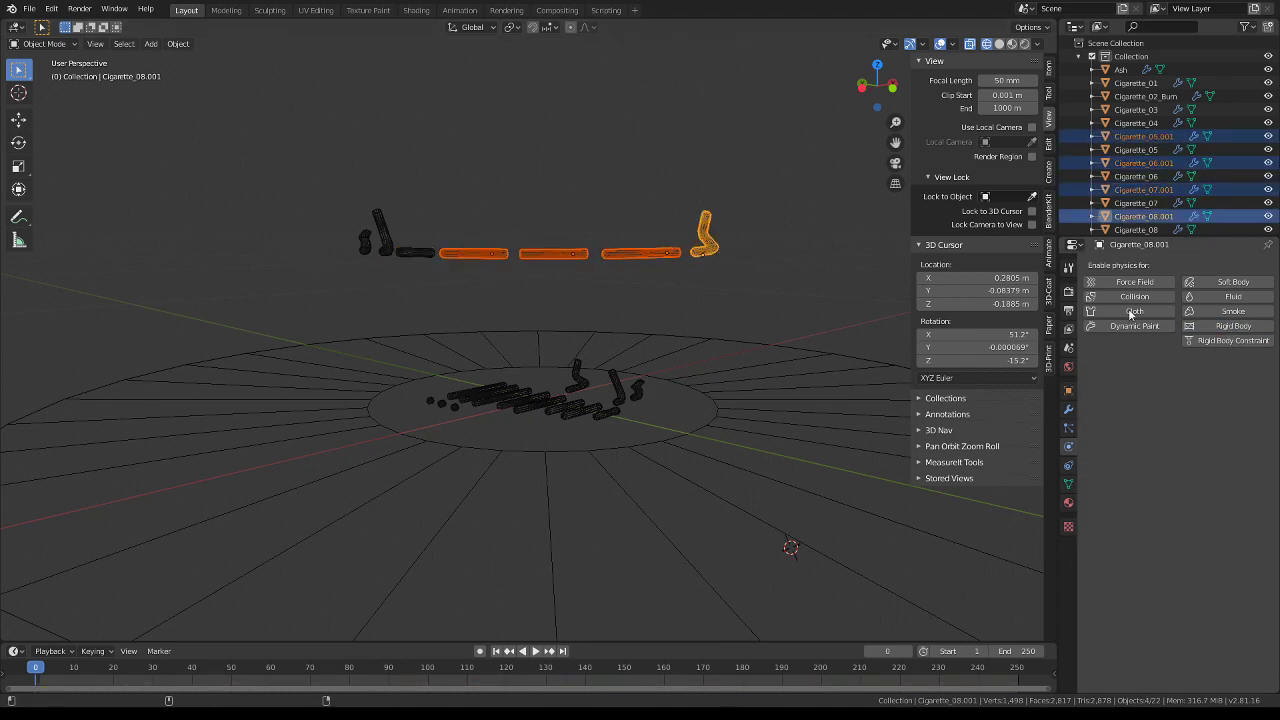
click(1231, 326)
key(space)
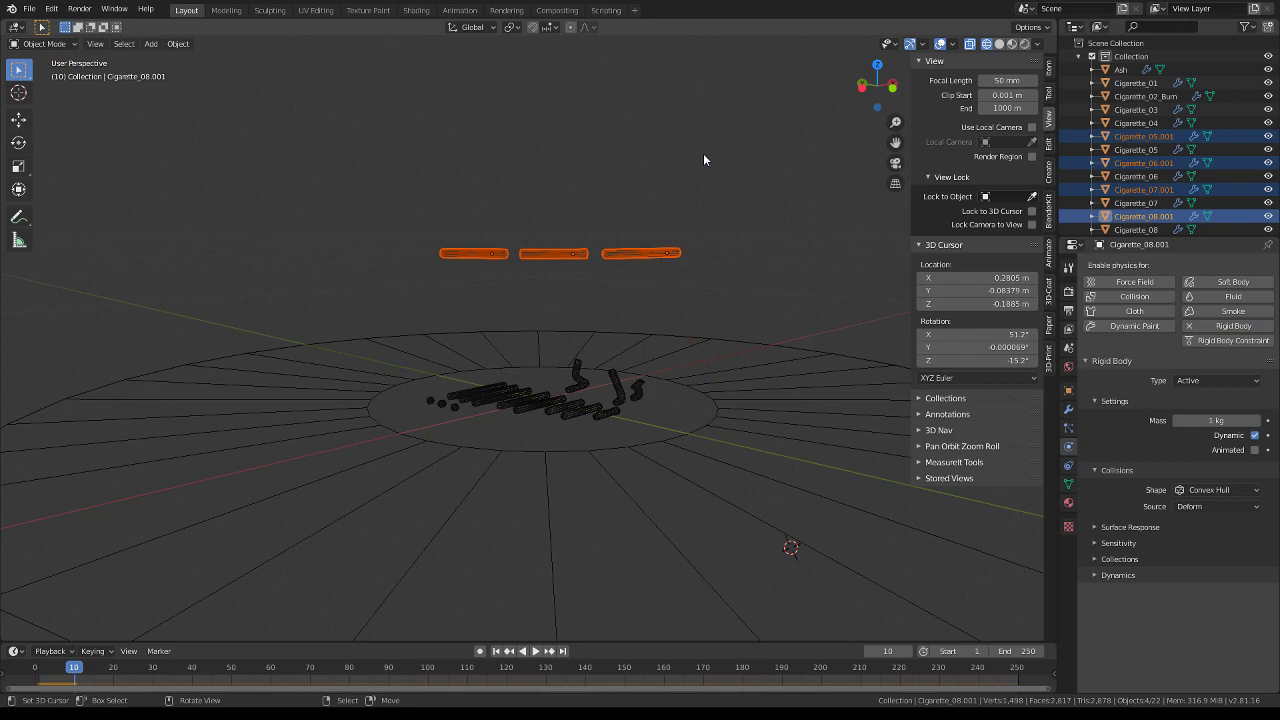
key(Escape)
Add rigid bodies to Cigarette_05.001, Cigarette_06.001 and Cigarette_07.001, then play to check all fall
click(623, 257)
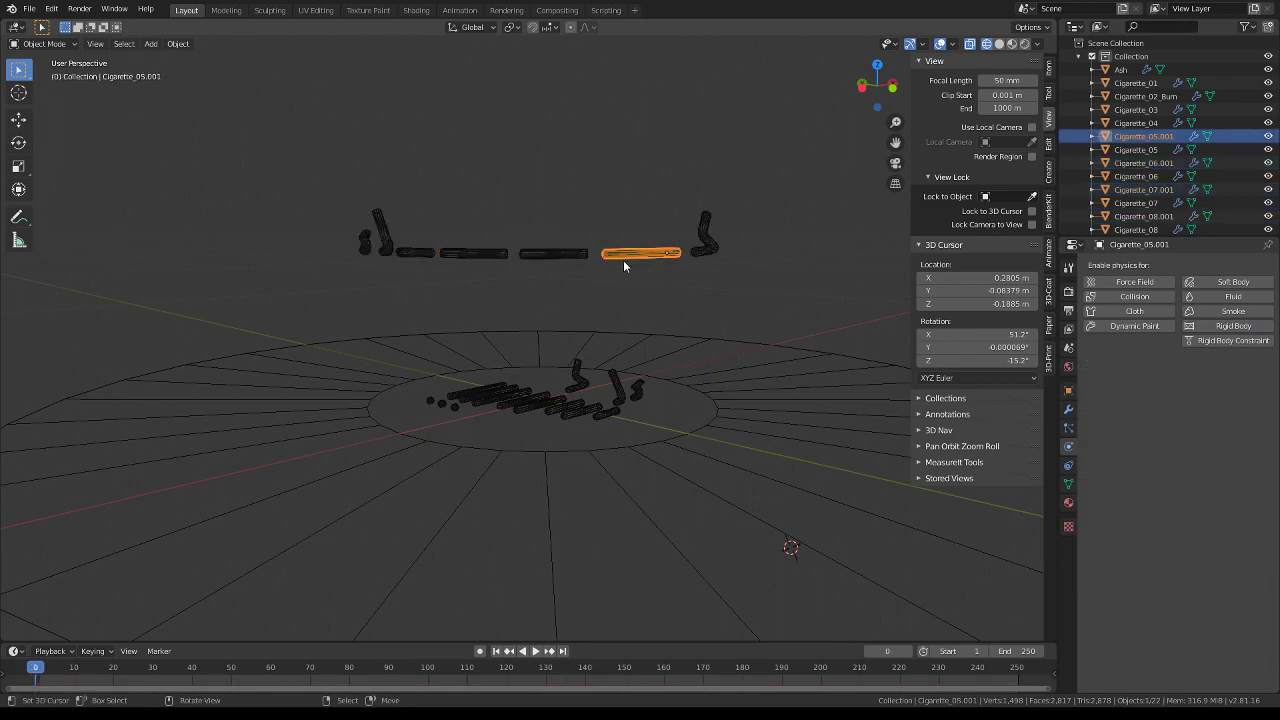
click(1233, 326)
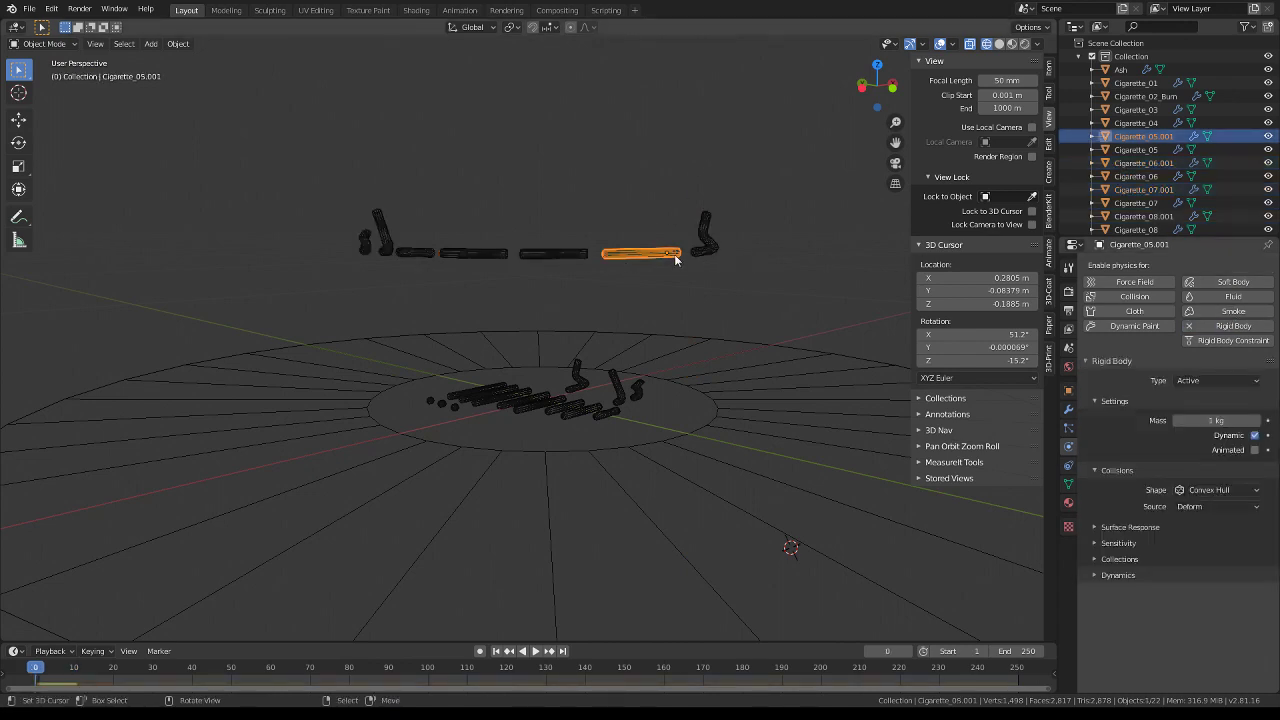
click(613, 257)
click(1233, 326)
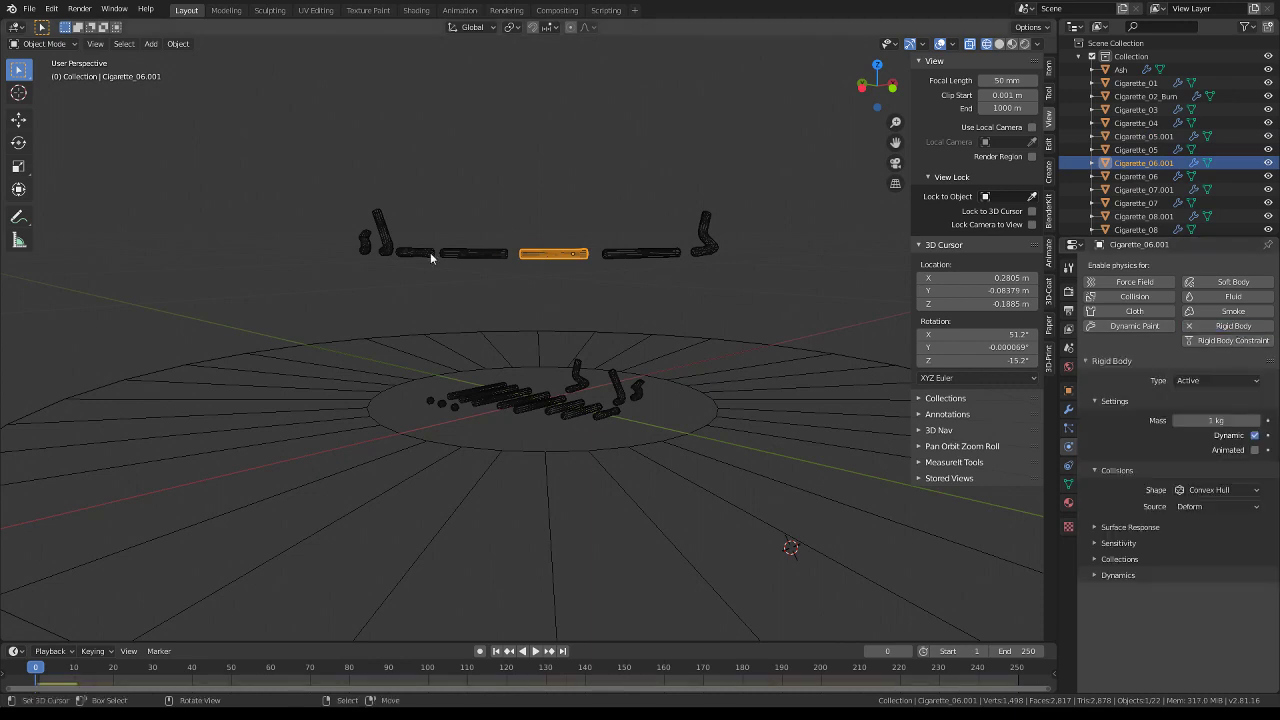
click(430, 252)
key(ctrl+z)
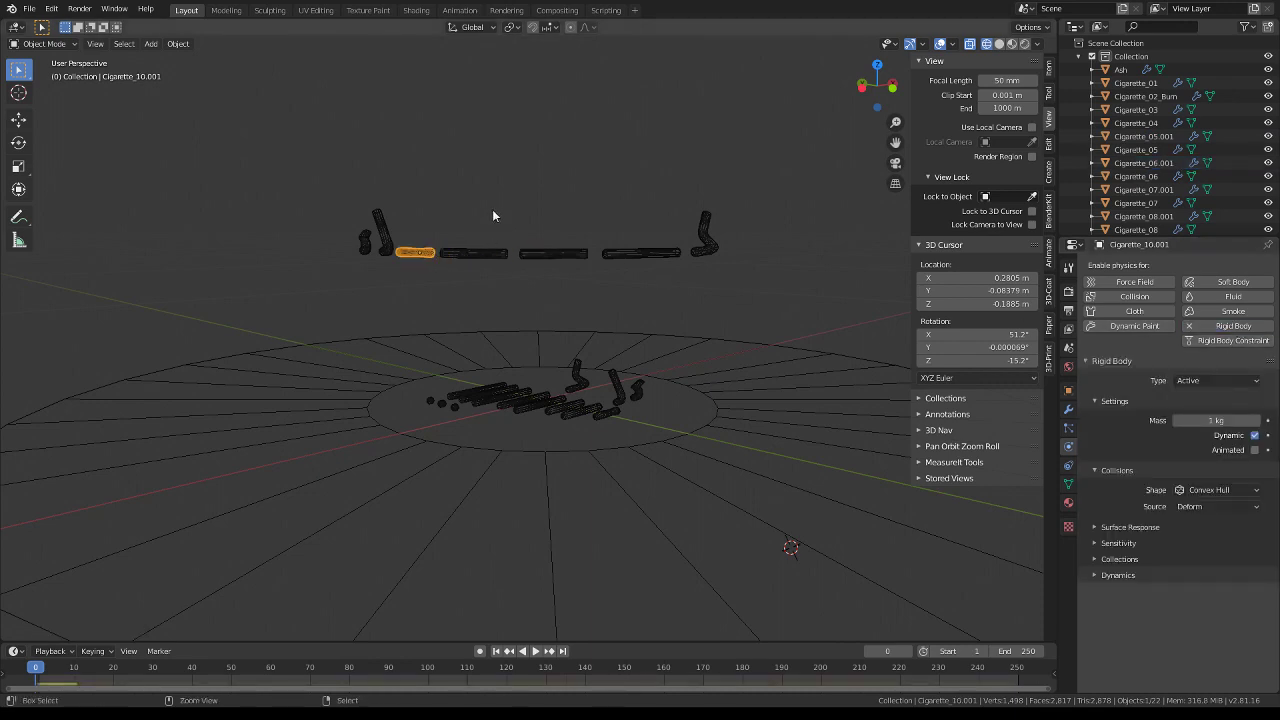
click(477, 252)
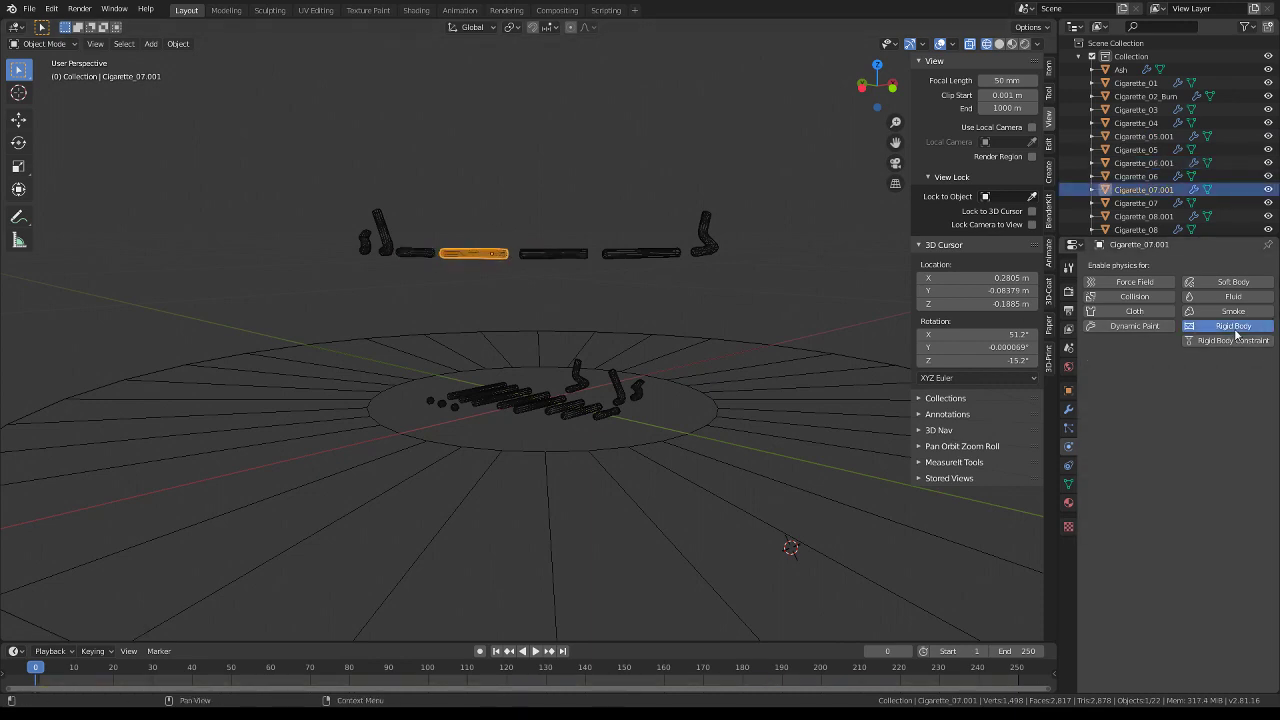
click(1233, 326)
click(553, 253)
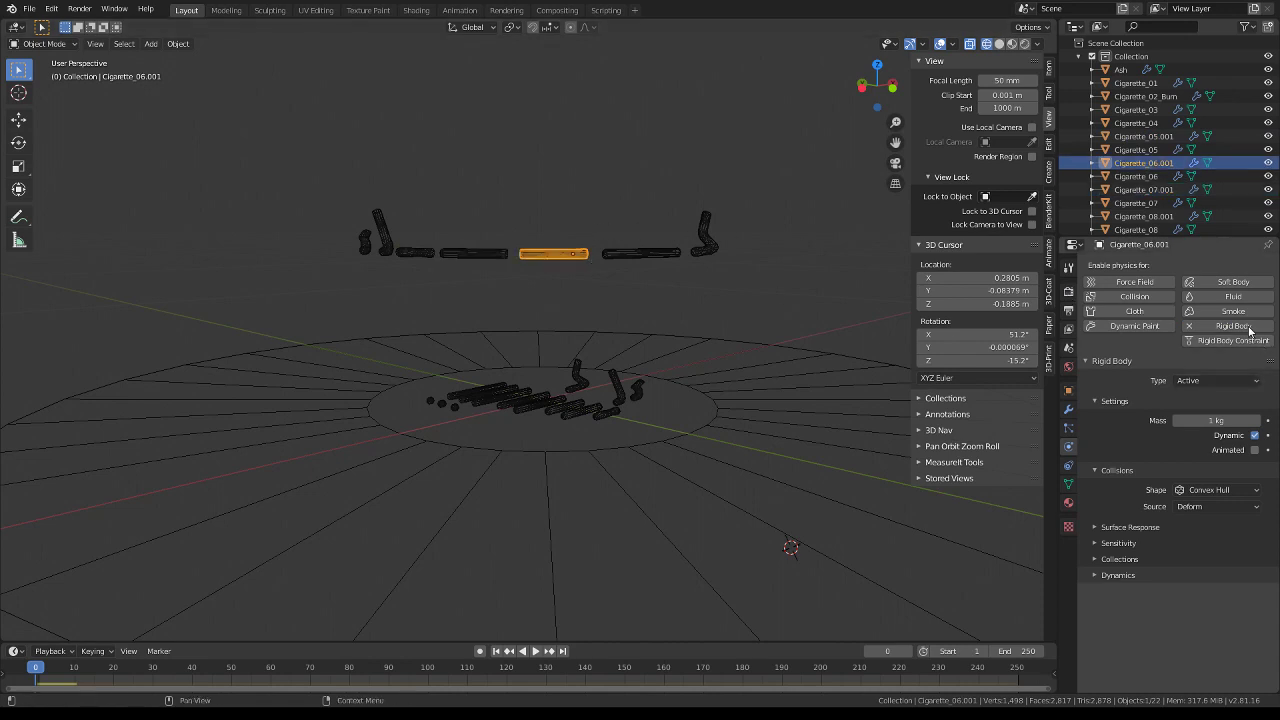
key(space)
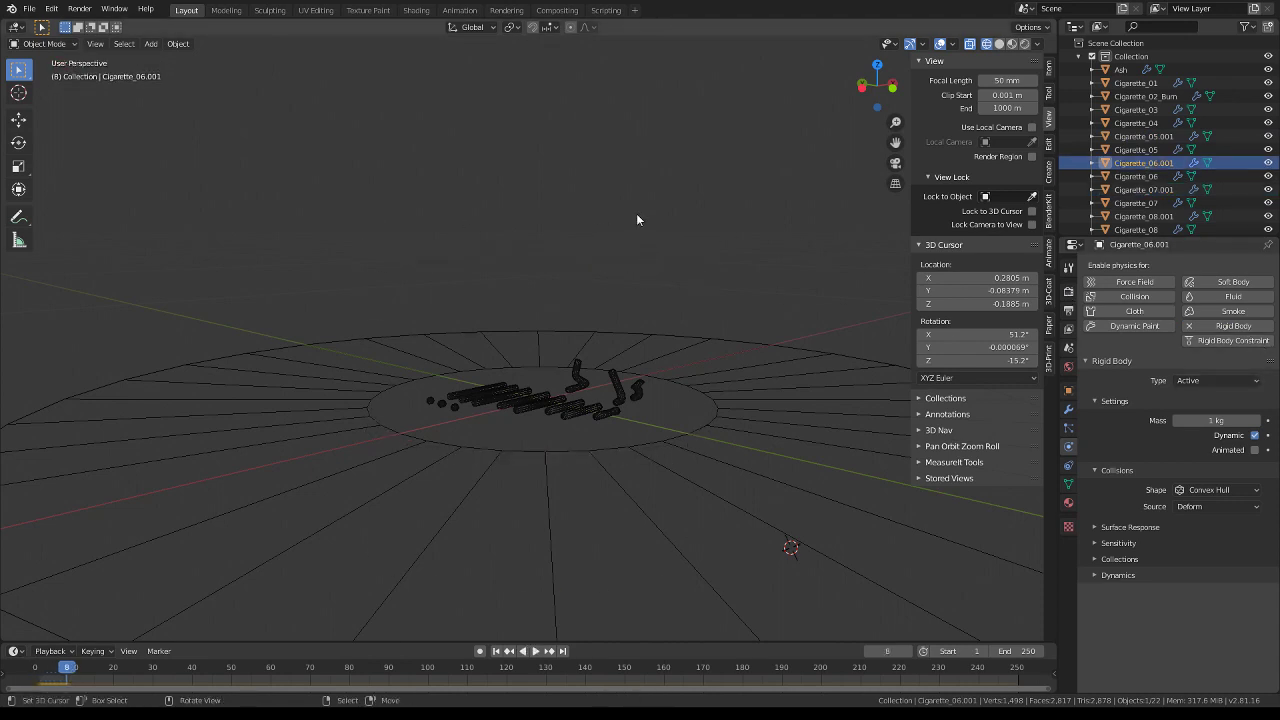
key(Escape)
Give the floor disc rigid body physics with type Passive
click(766, 357)
click(1250, 328)
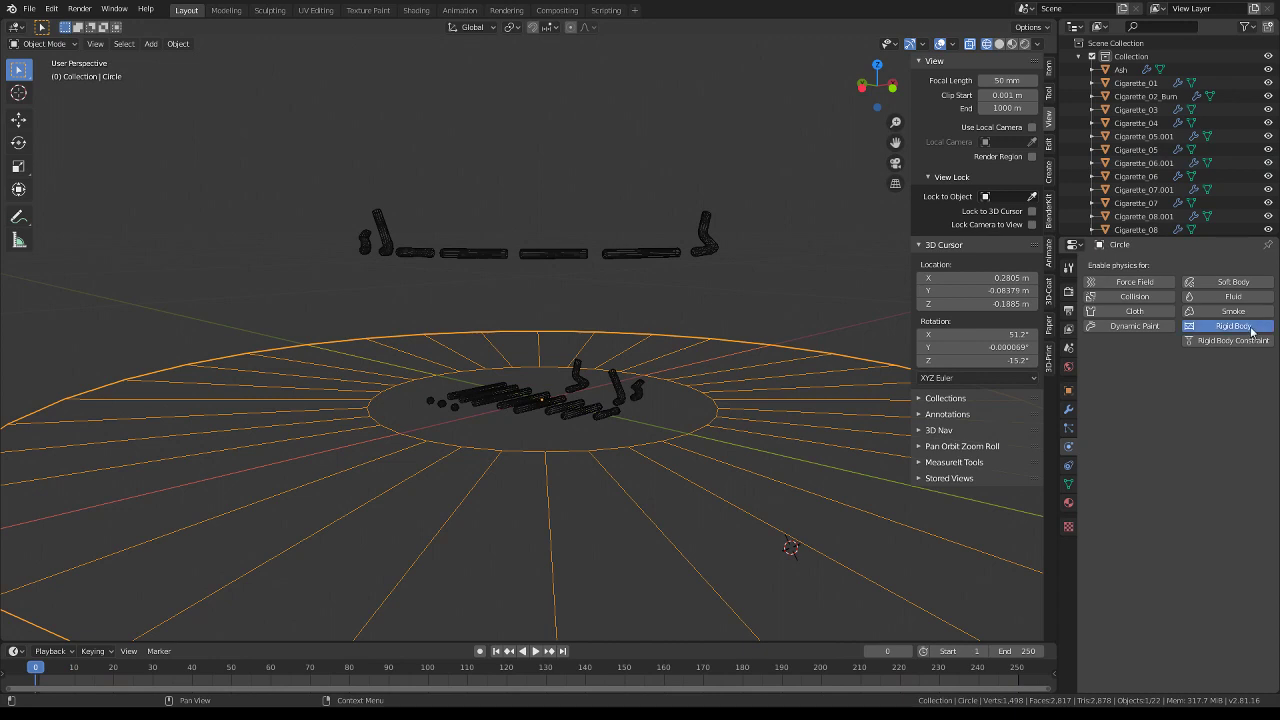
click(1215, 380)
click(1215, 400)
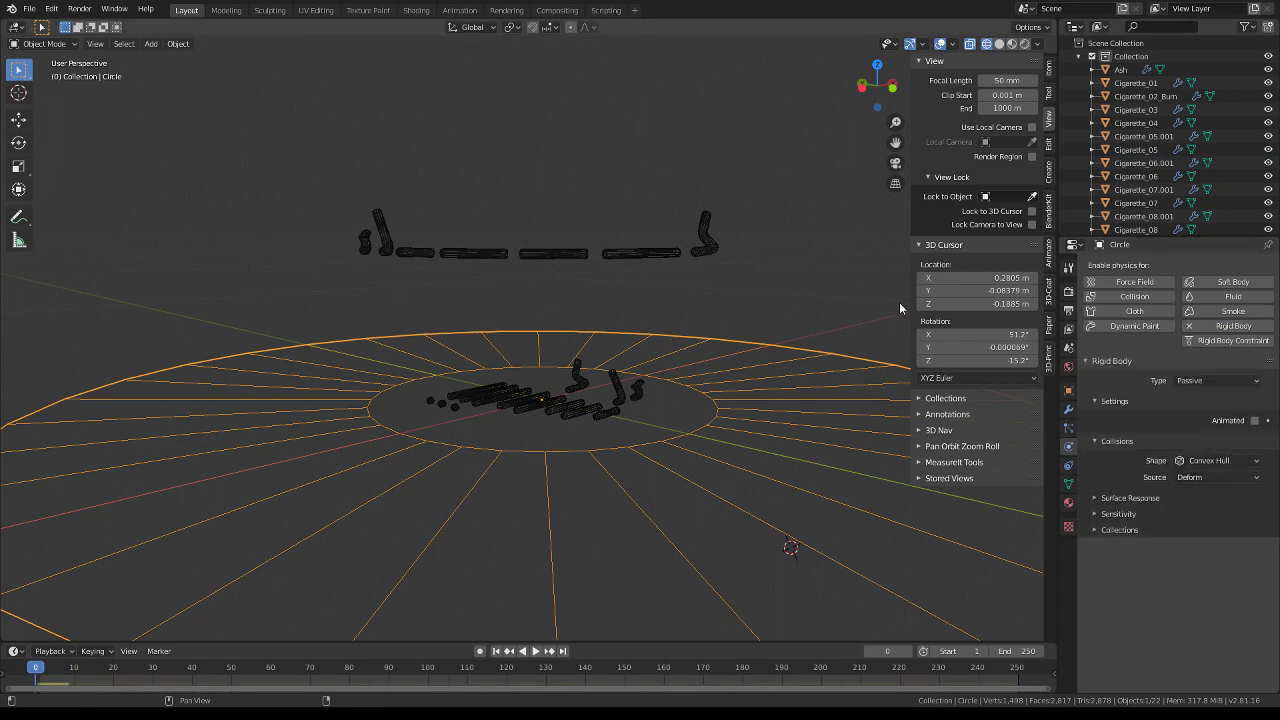
scroll(618, 195, down, 2)
Play the cigarette drop, watch it from lower and higher angles, and rewind to the start
key(space)
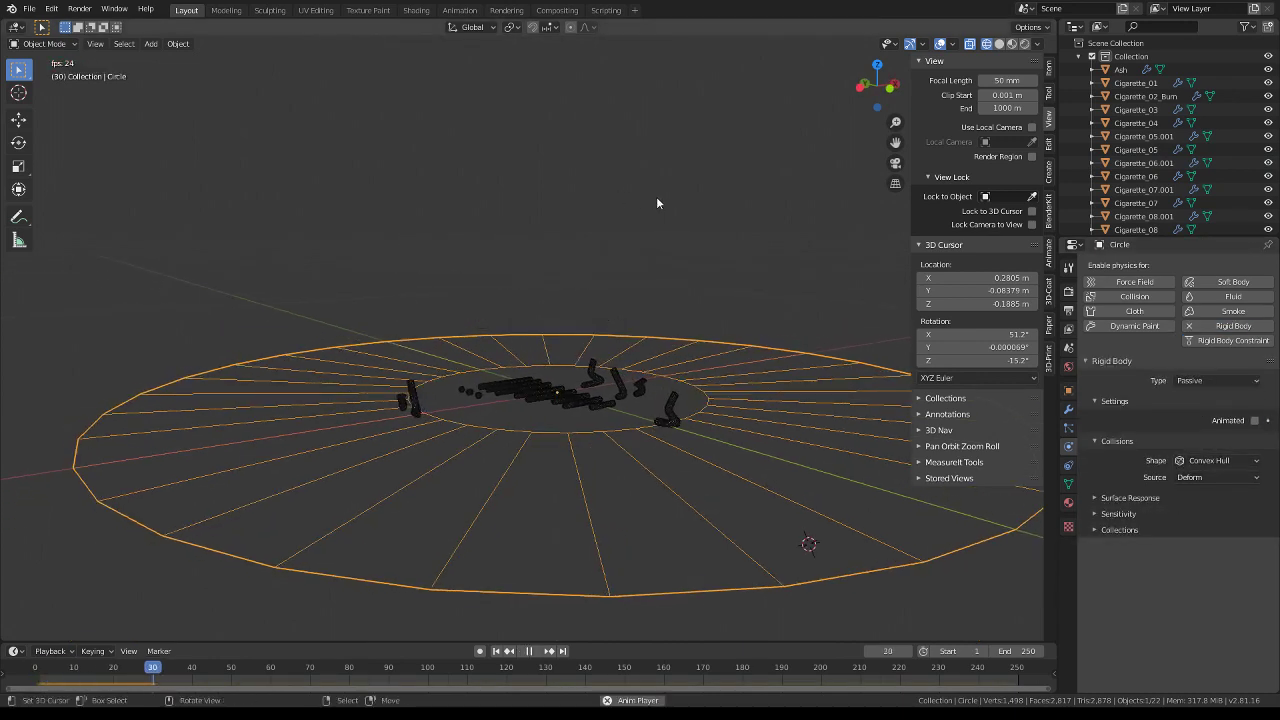
mouse_move(657, 200)
middle_down()
mouse_move(586, 209)
mouse_move(609, 220)
mouse_move(634, 291)
mouse_move(613, 257)
mouse_move(642, 284)
mouse_move(701, 303)
middle_up()
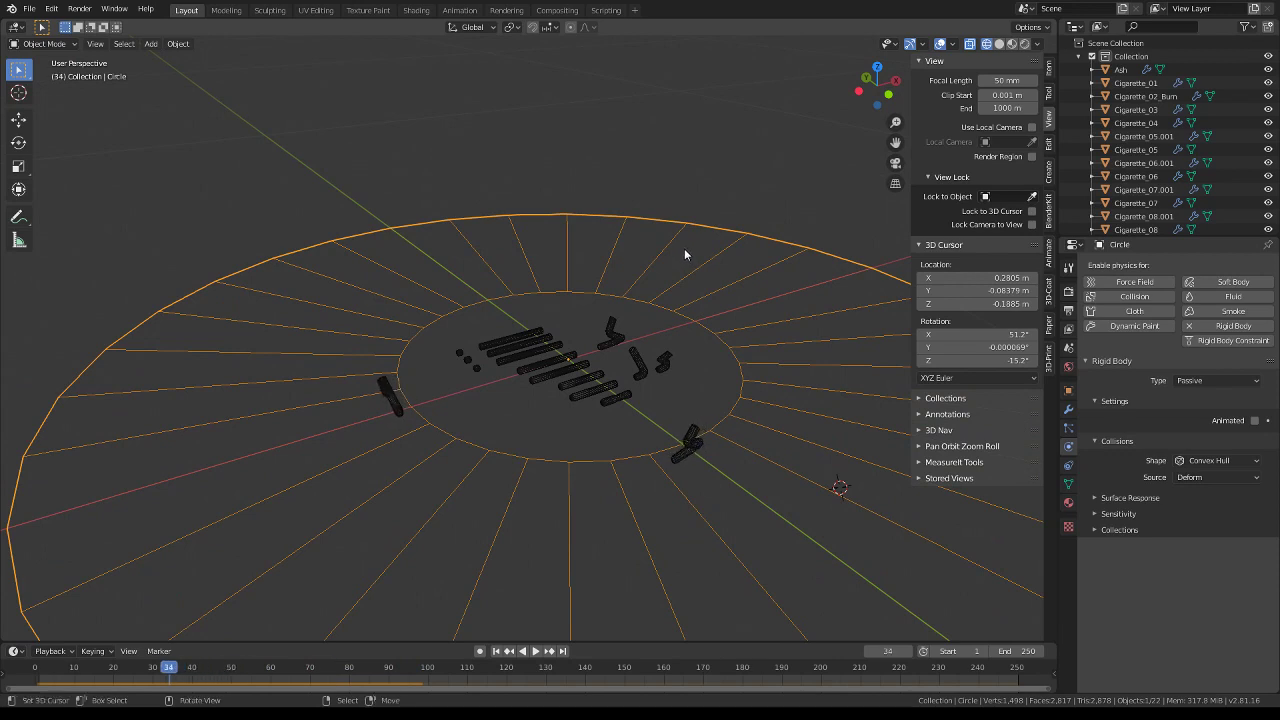
key(shift+Left)
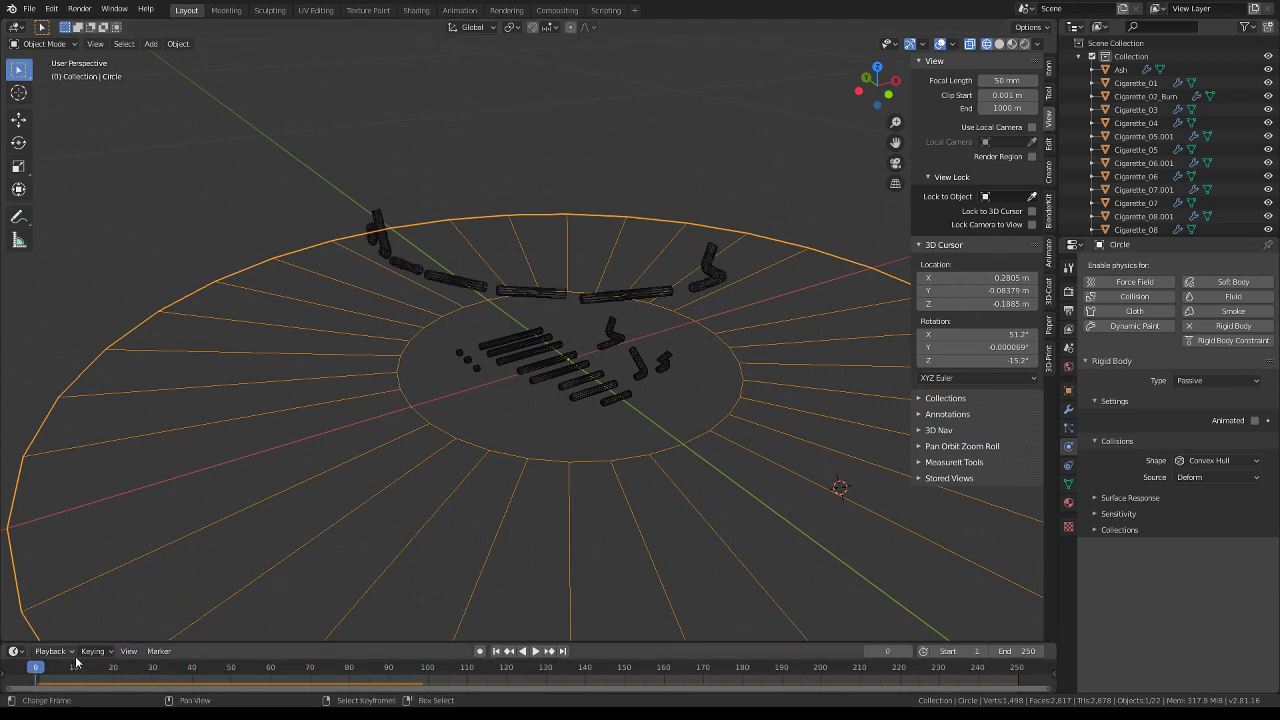
key(Right)
mouse_move(306, 298)
middle_down()
mouse_move(577, 203)
mouse_move(622, 148)
middle_up()
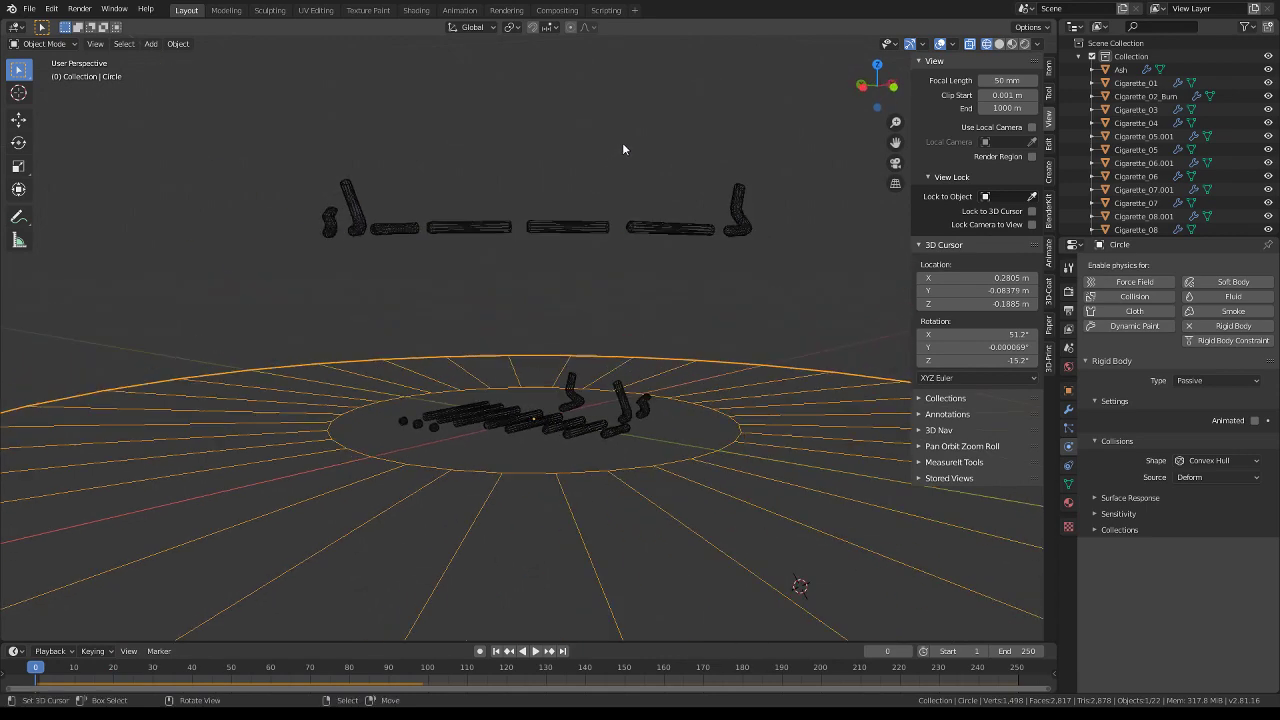
mouse_move(708, 229)
middle_down()
mouse_move(646, 275)
mouse_move(626, 384)
mouse_move(600, 343)
mouse_move(610, 335)
middle_up()
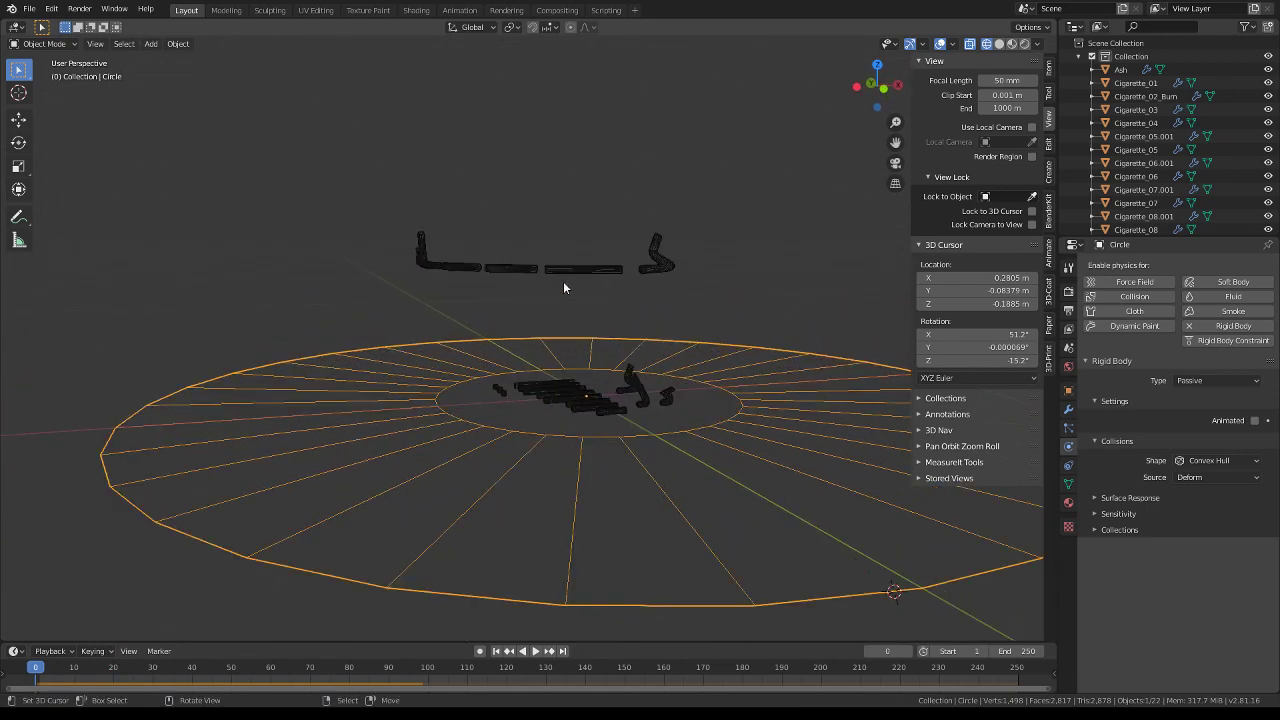
key(space)
key(shift+Left)
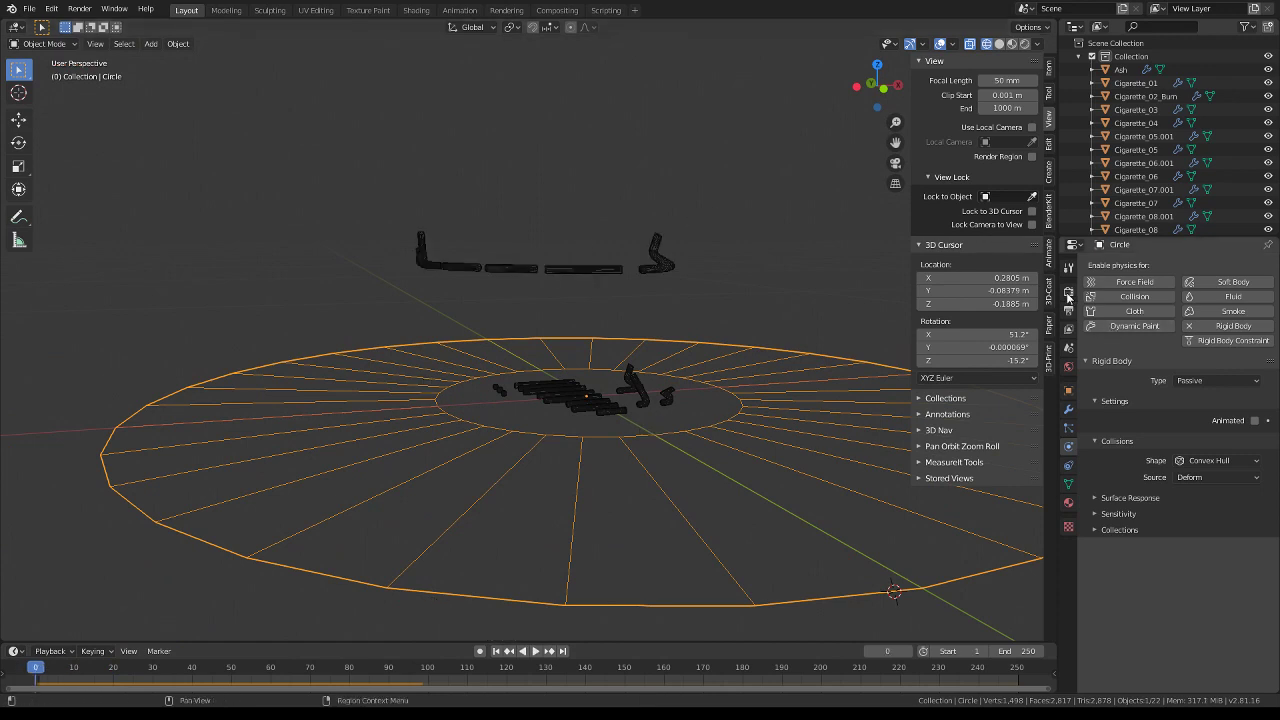
Browse the render, output, view layer and scene tabs, collapsing their panels
click(1068, 294)
click(1068, 310)
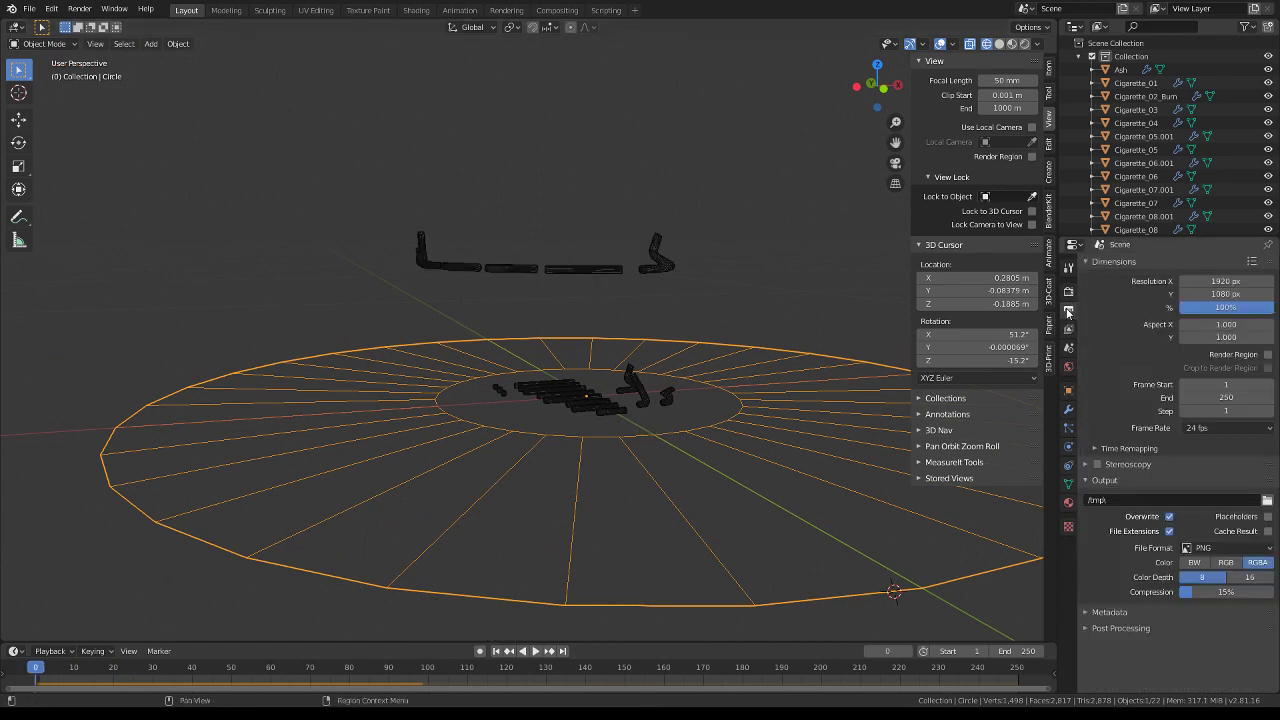
click(1069, 328)
click(1069, 348)
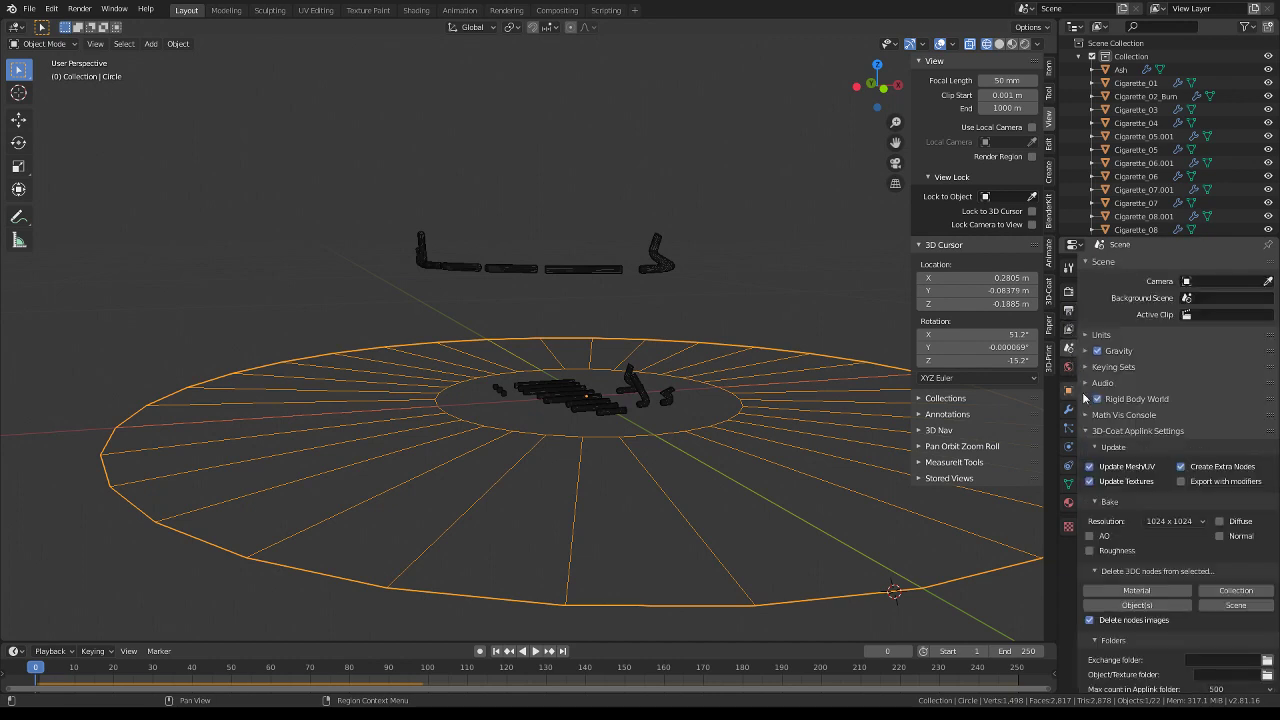
click(1090, 430)
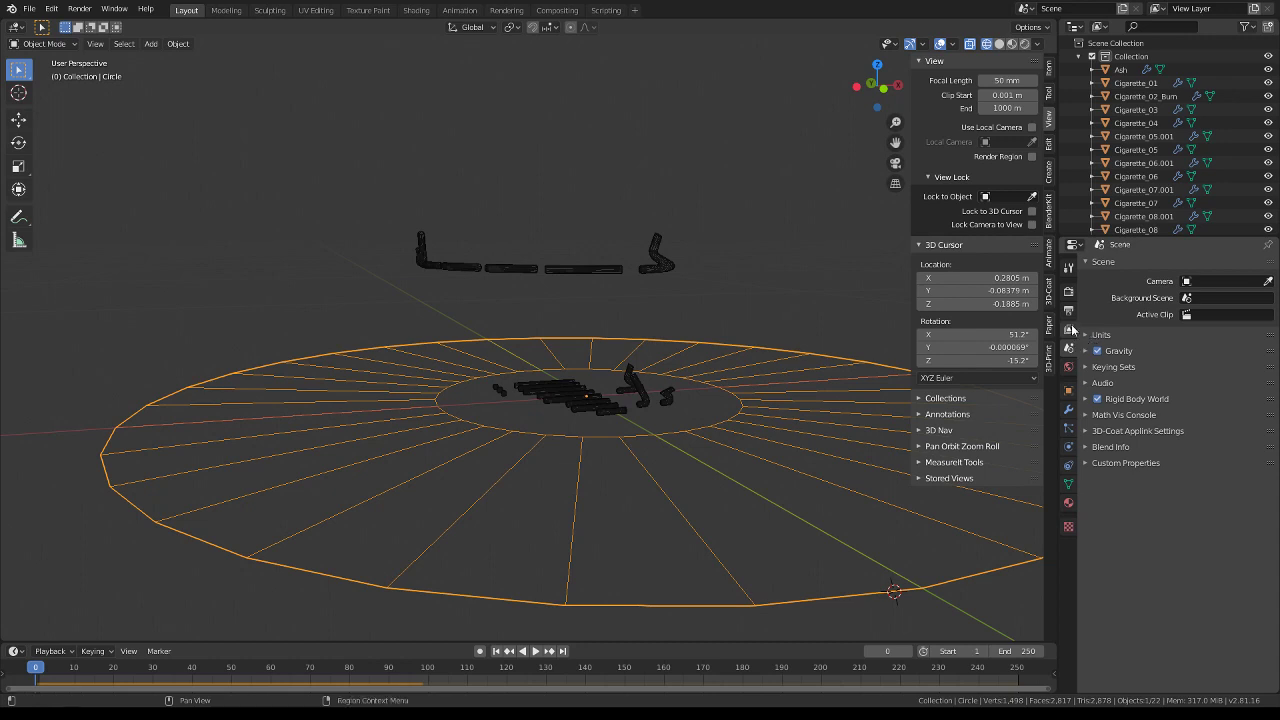
click(1069, 330)
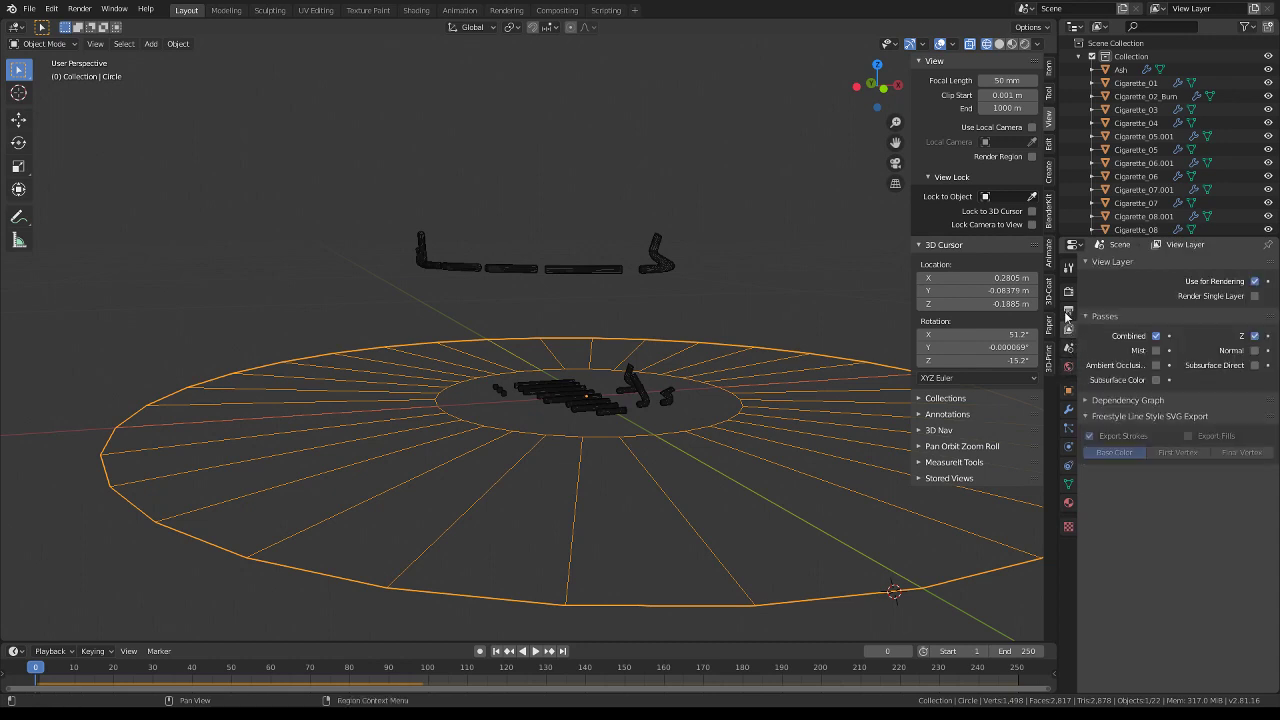
click(1067, 313)
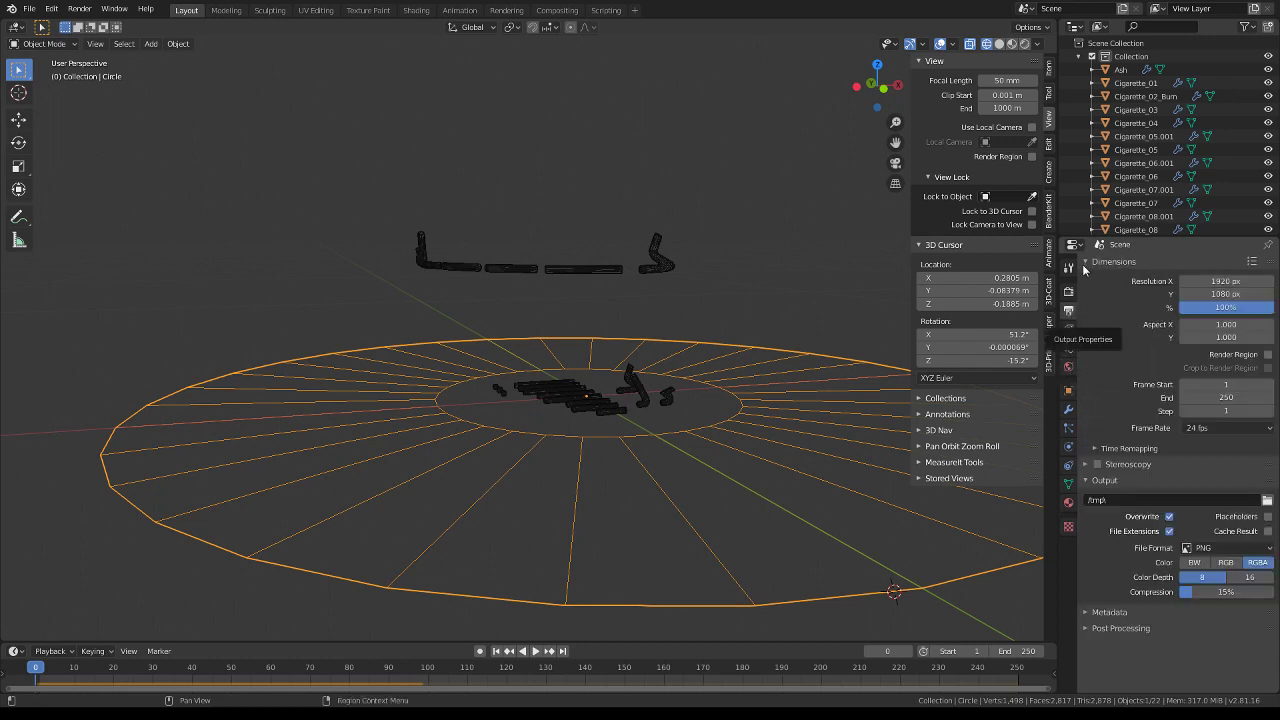
drag(1085, 263, 1079, 348)
click(1068, 293)
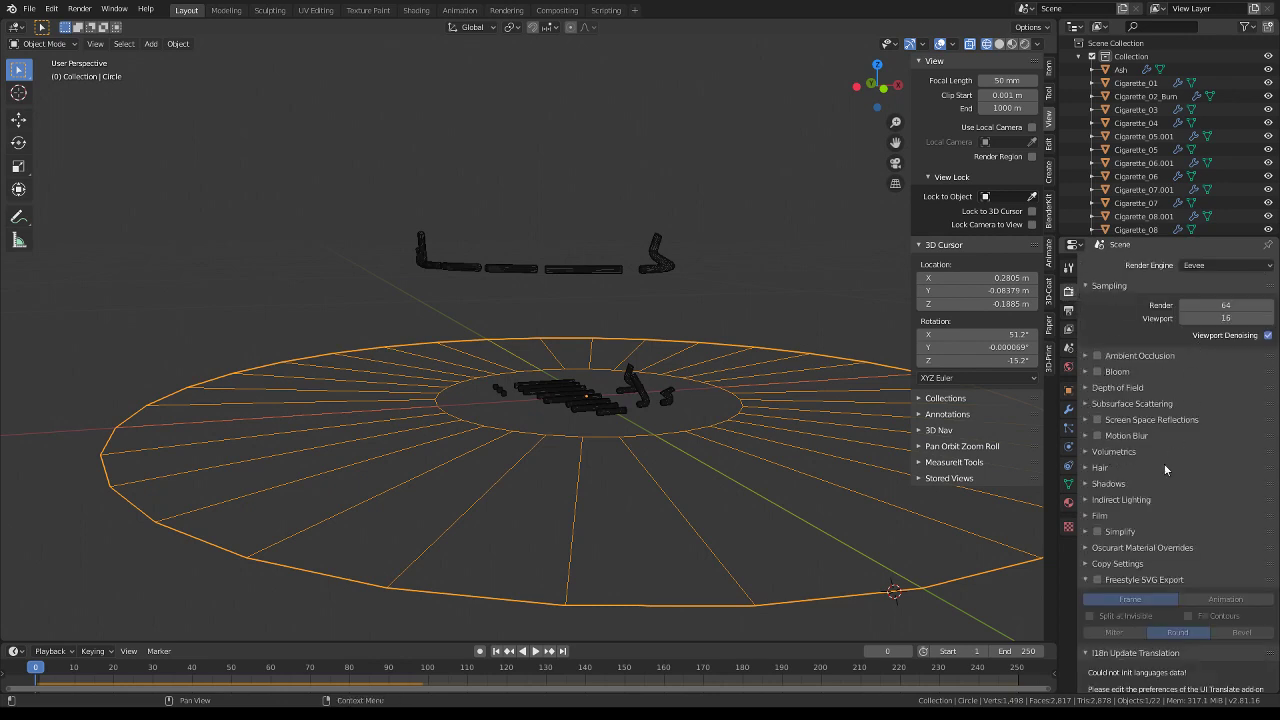
drag(1087, 285, 1071, 637)
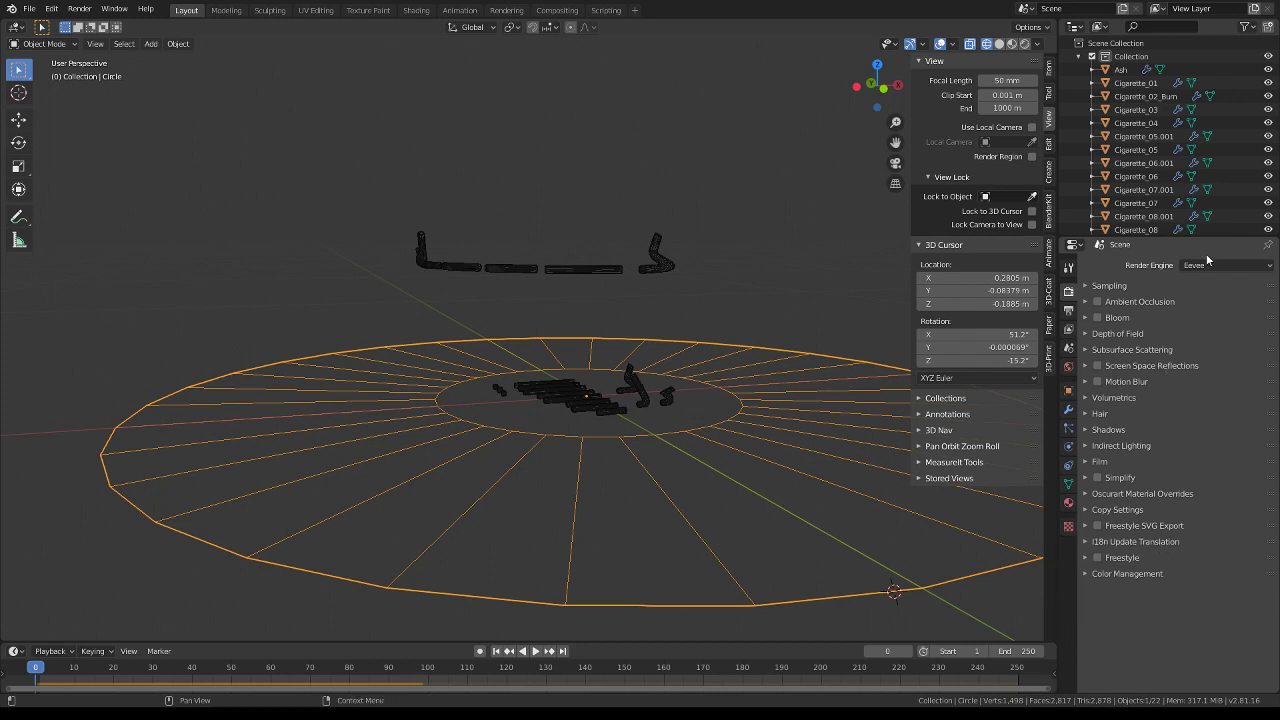
Check the tool, mesh, physics and world tabs, then expand the scene's Rigid Body World
click(1068, 268)
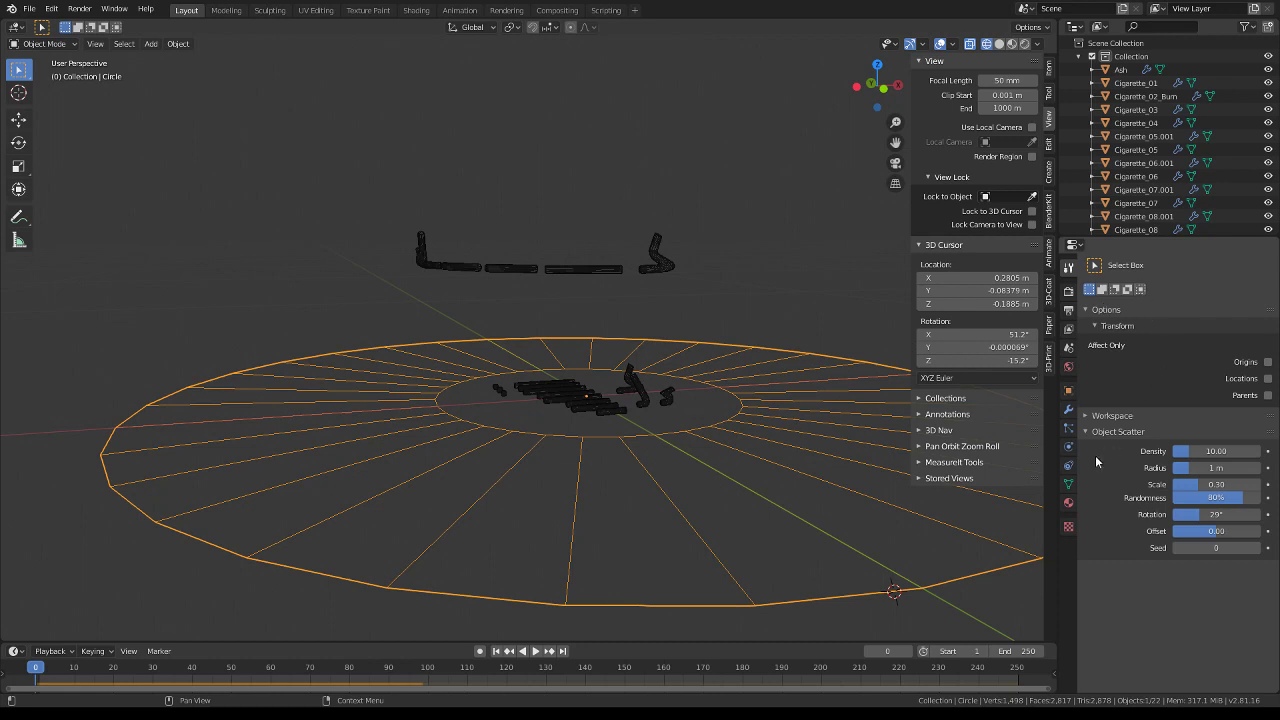
click(1068, 486)
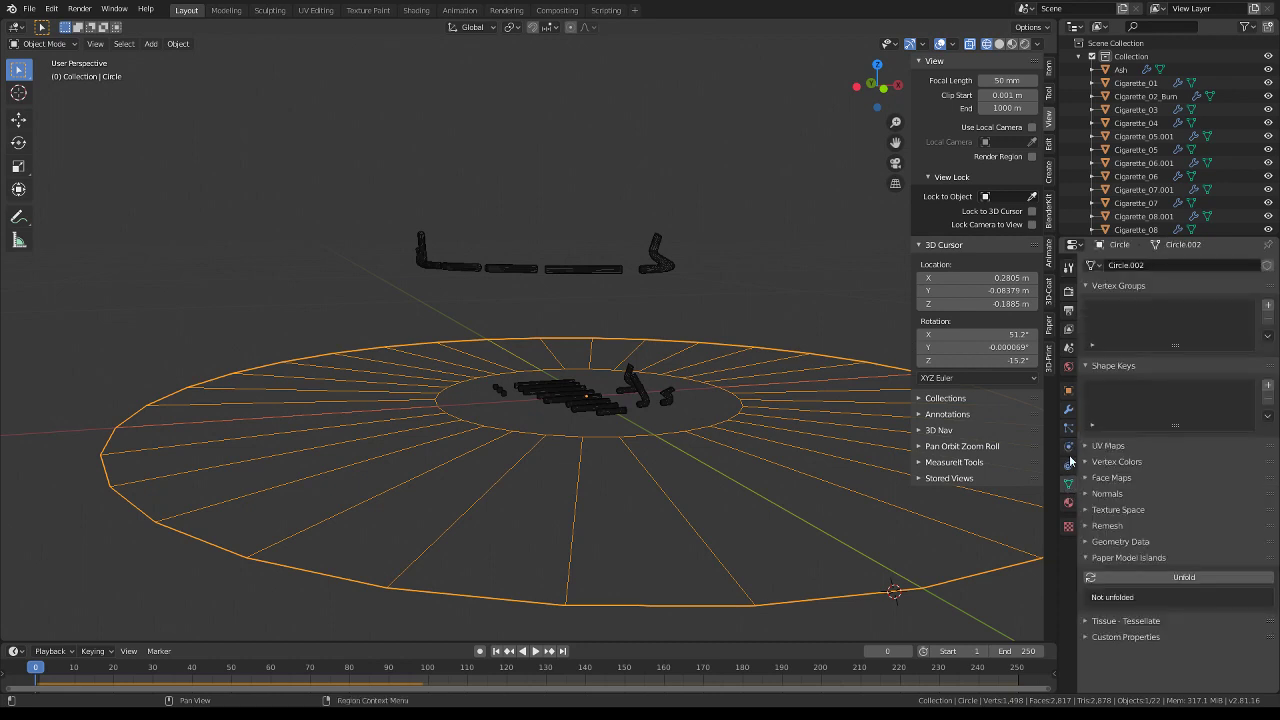
click(1069, 466)
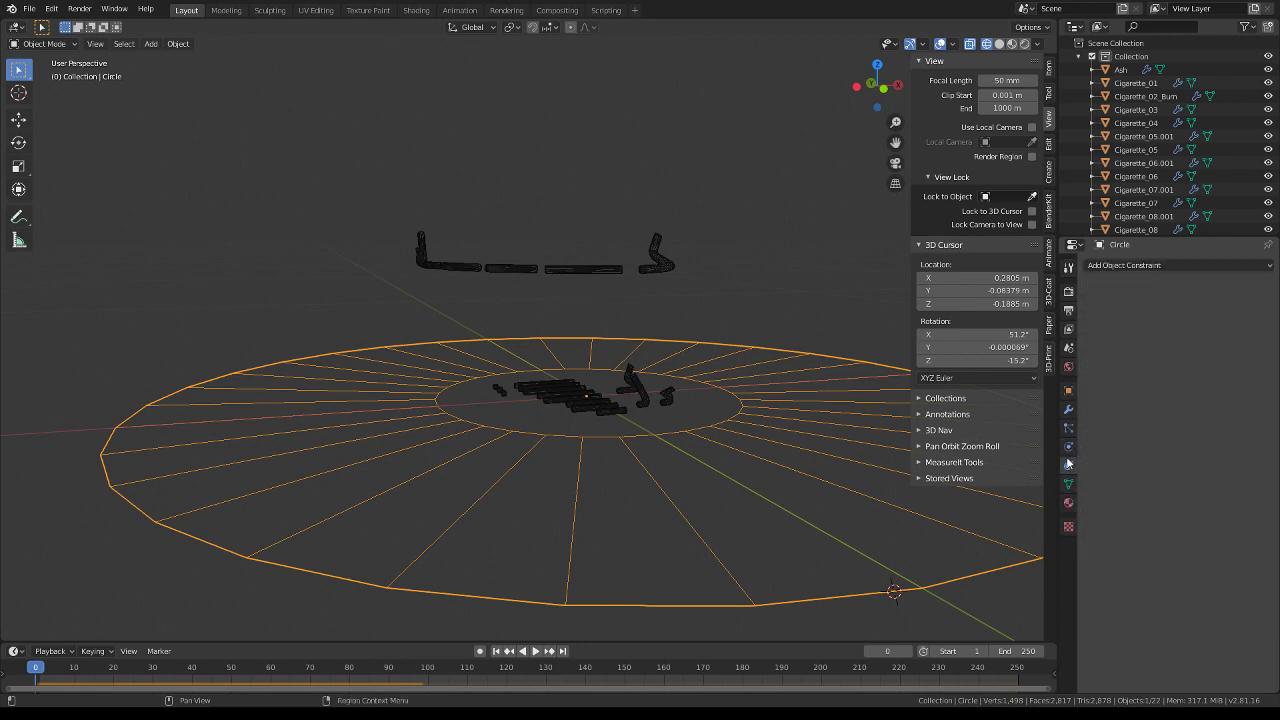
click(1068, 450)
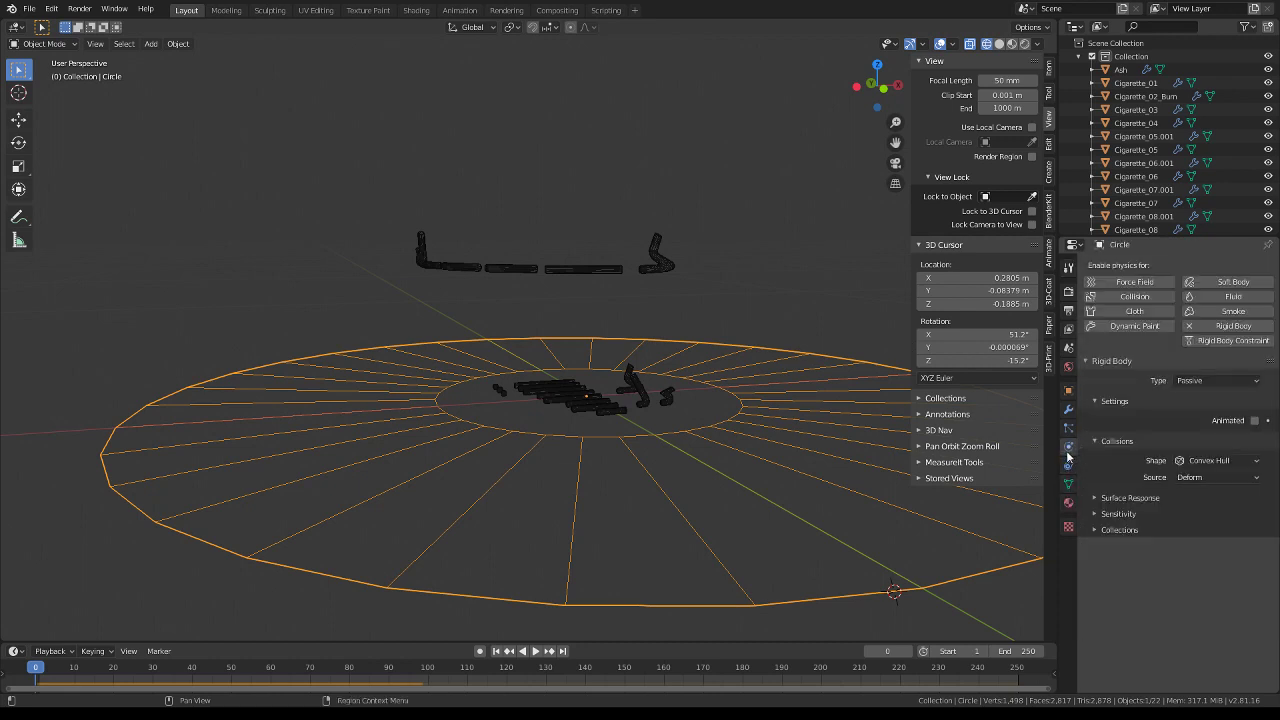
click(1069, 368)
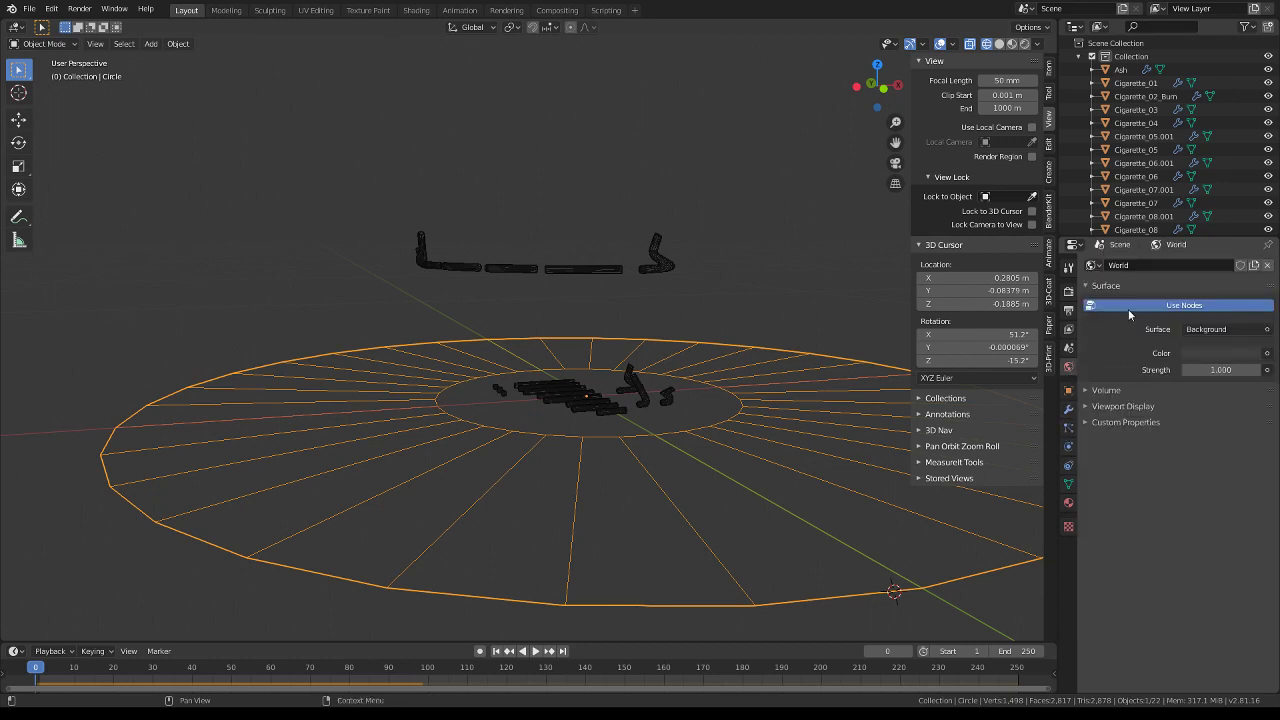
drag(1089, 421, 1085, 389)
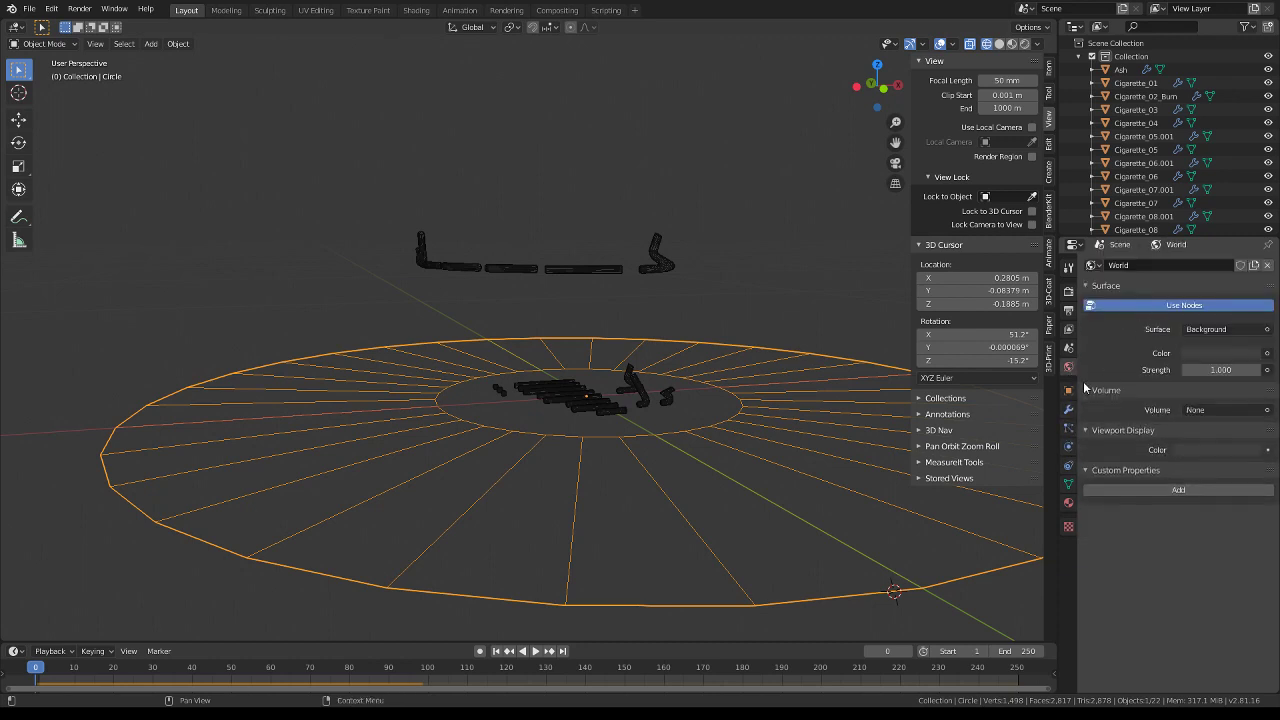
click(1069, 348)
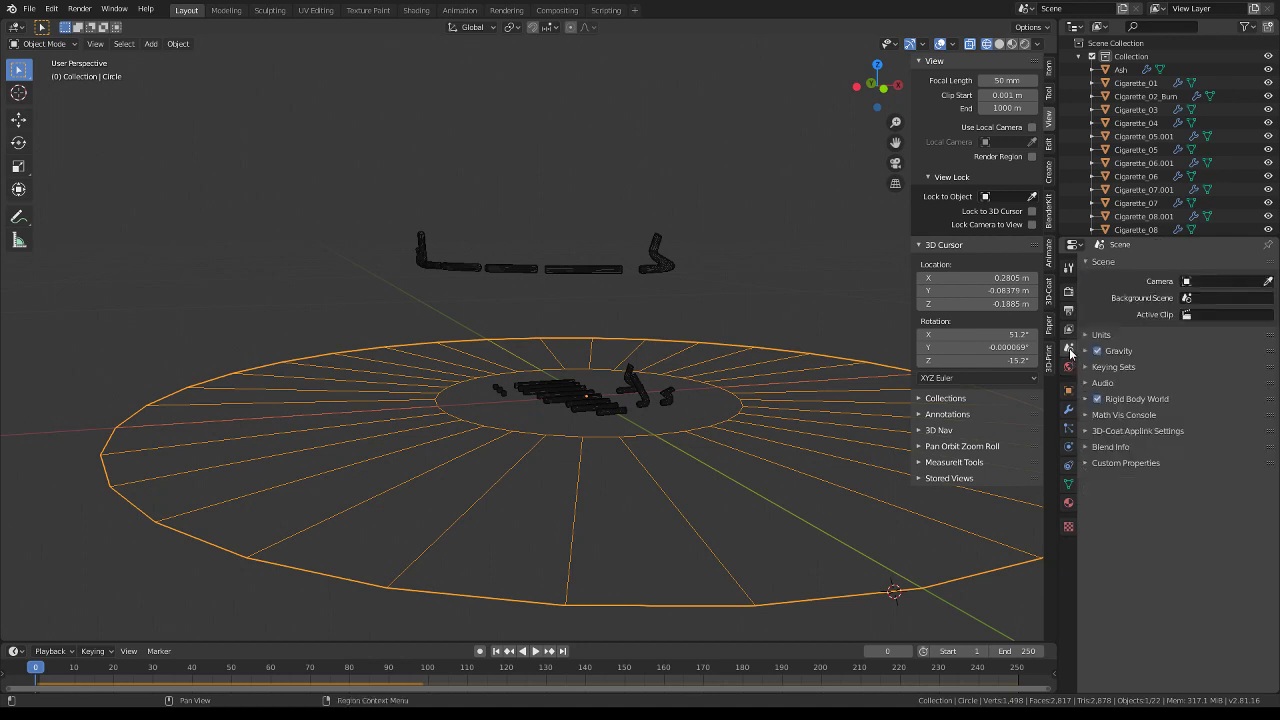
click(1091, 396)
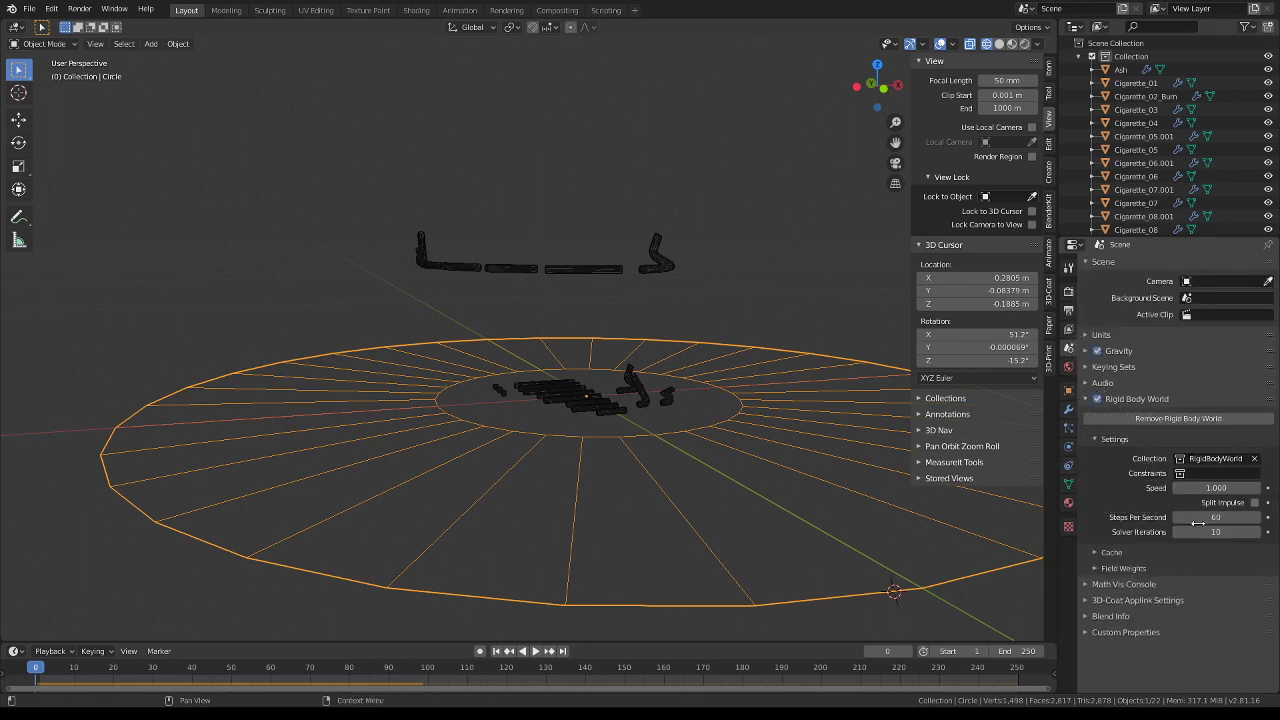
Raise Rigid Body World steps per second to 593 and replay the drop
drag(1197, 523, 601, 316)
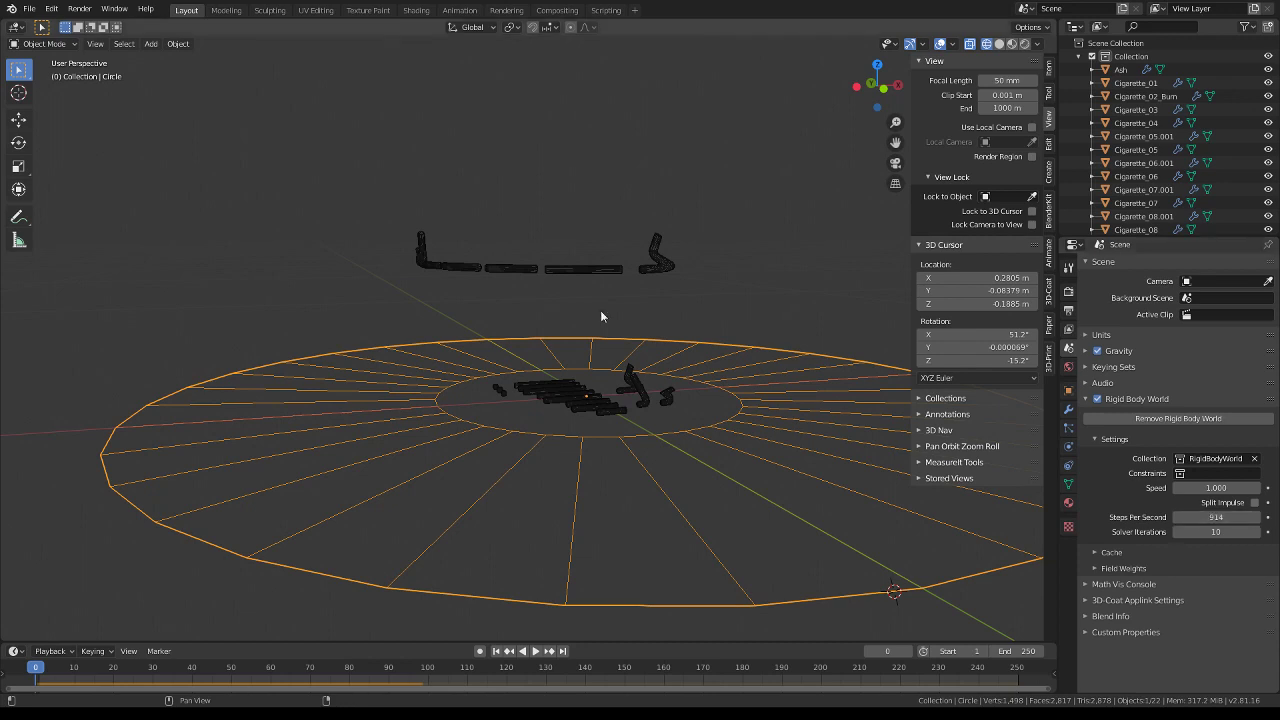
key(space)
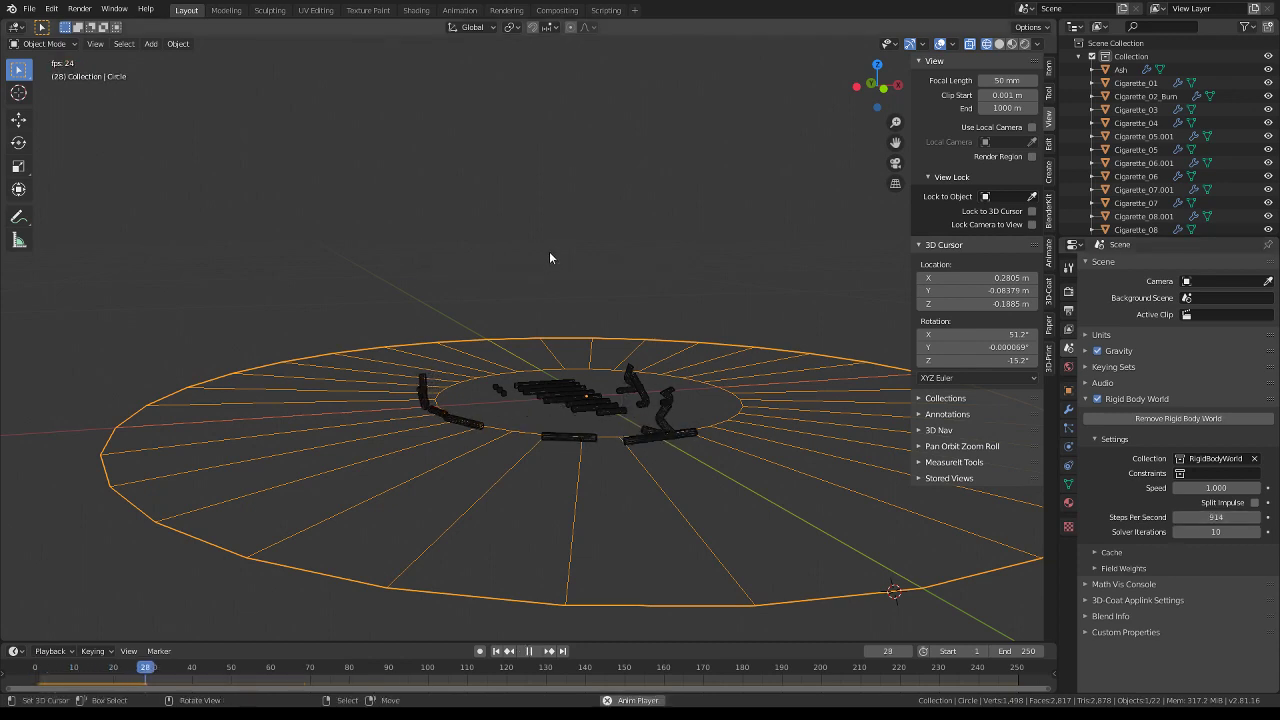
key(shift+Left)
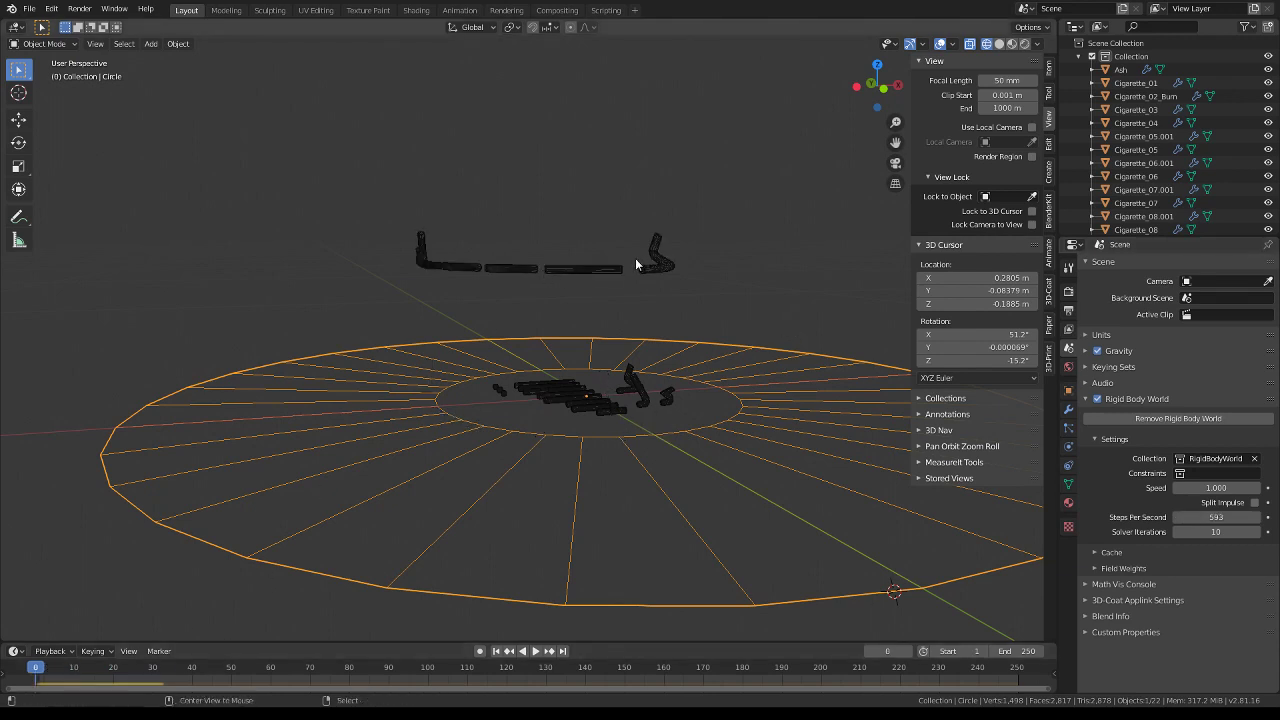
key(space)
scroll(630, 262, up, 2)
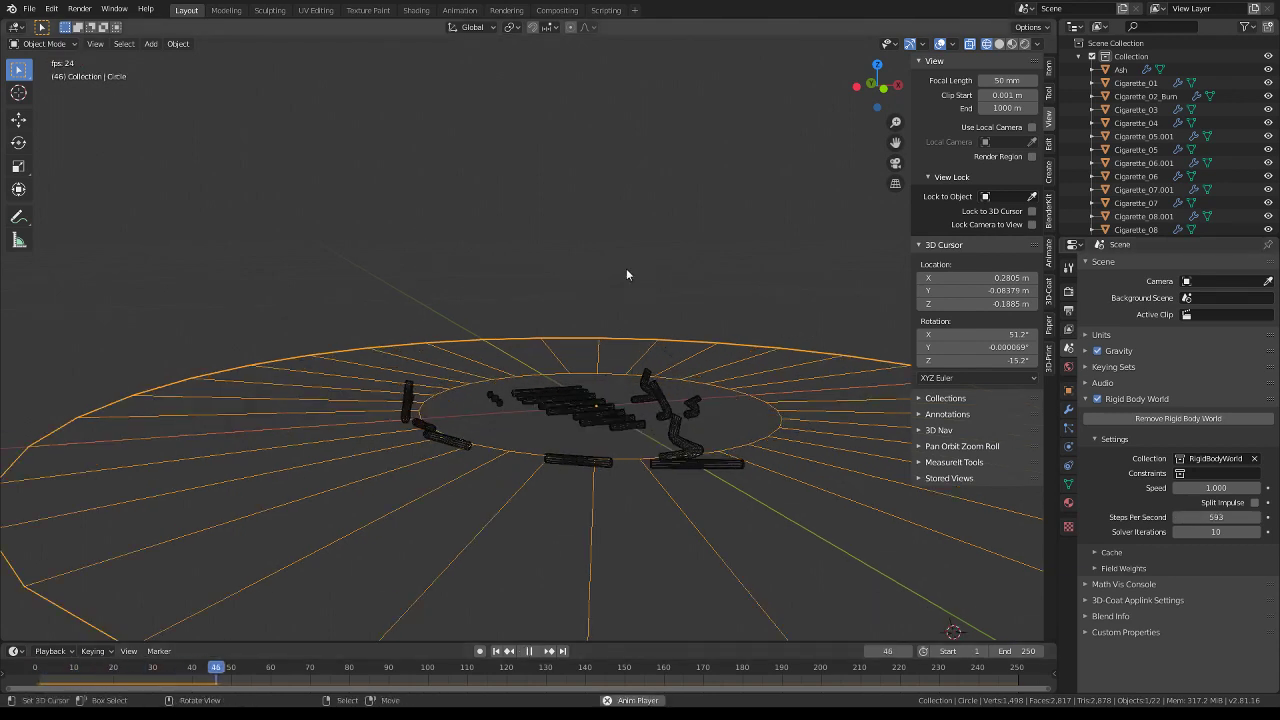
key(Escape)
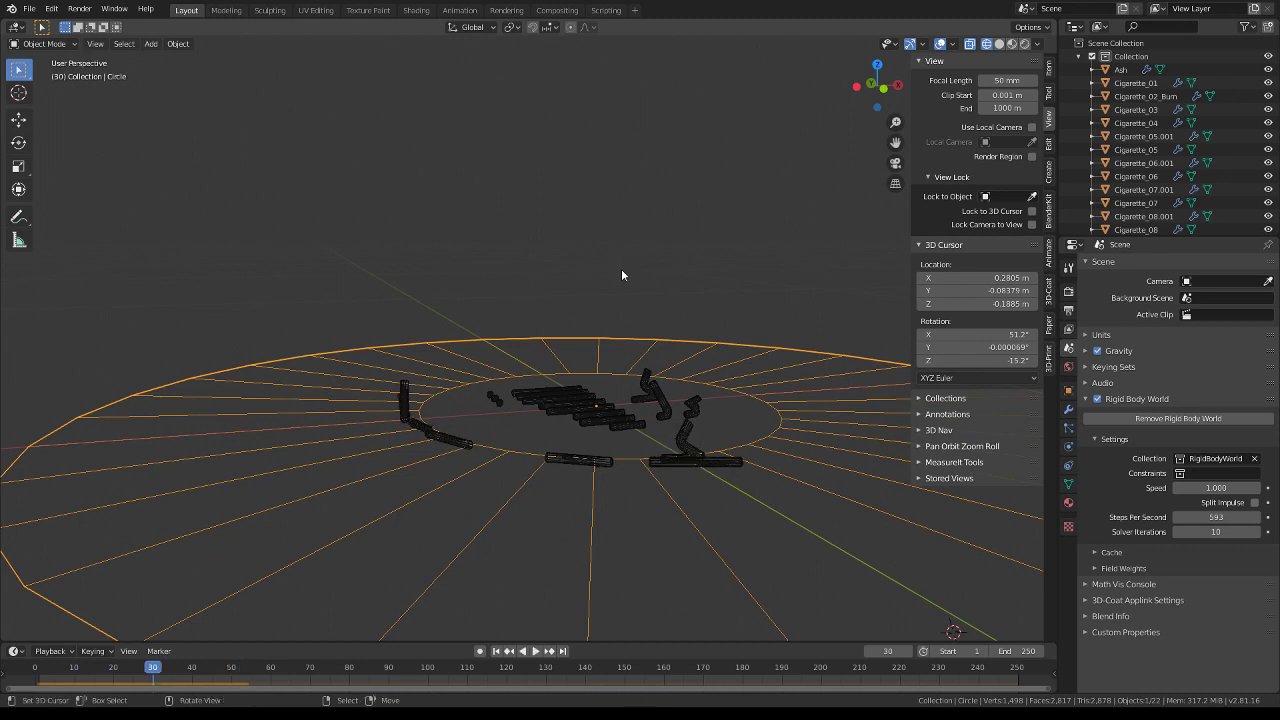
key(shift+ctrl+space)
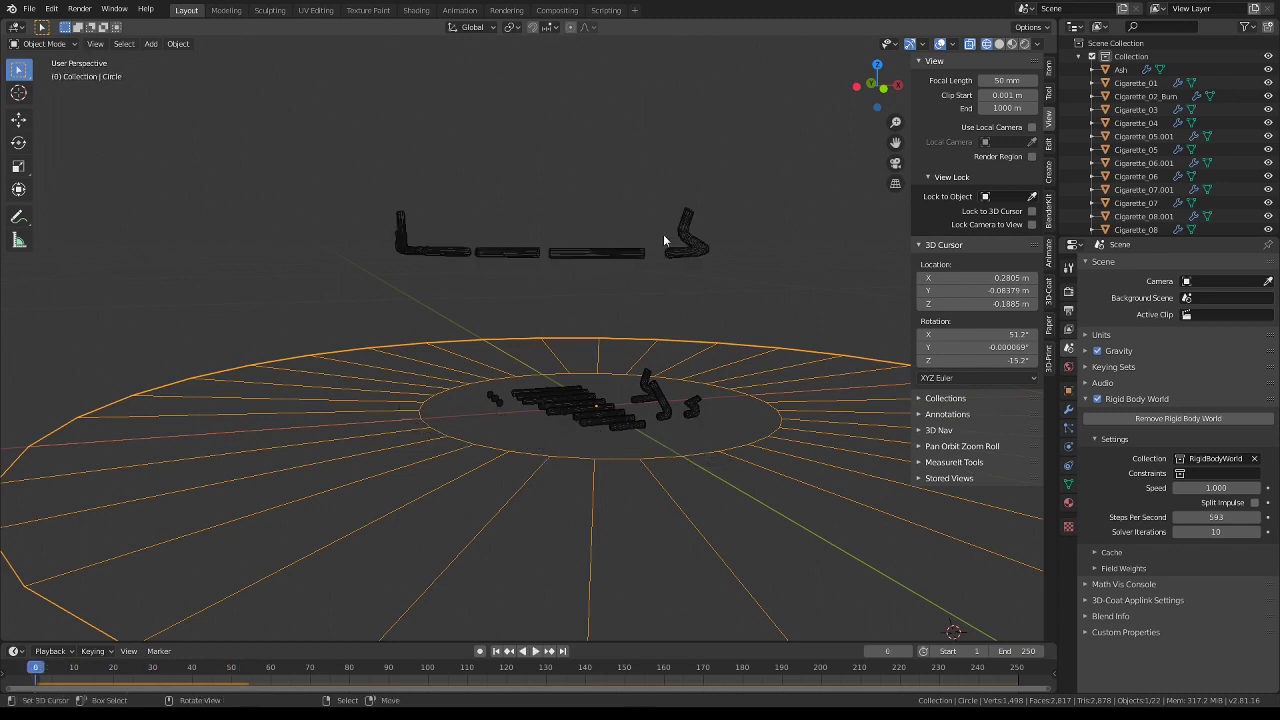
Box-select the whole row of arc cigarettes and show their mesh data settings
click(667, 246)
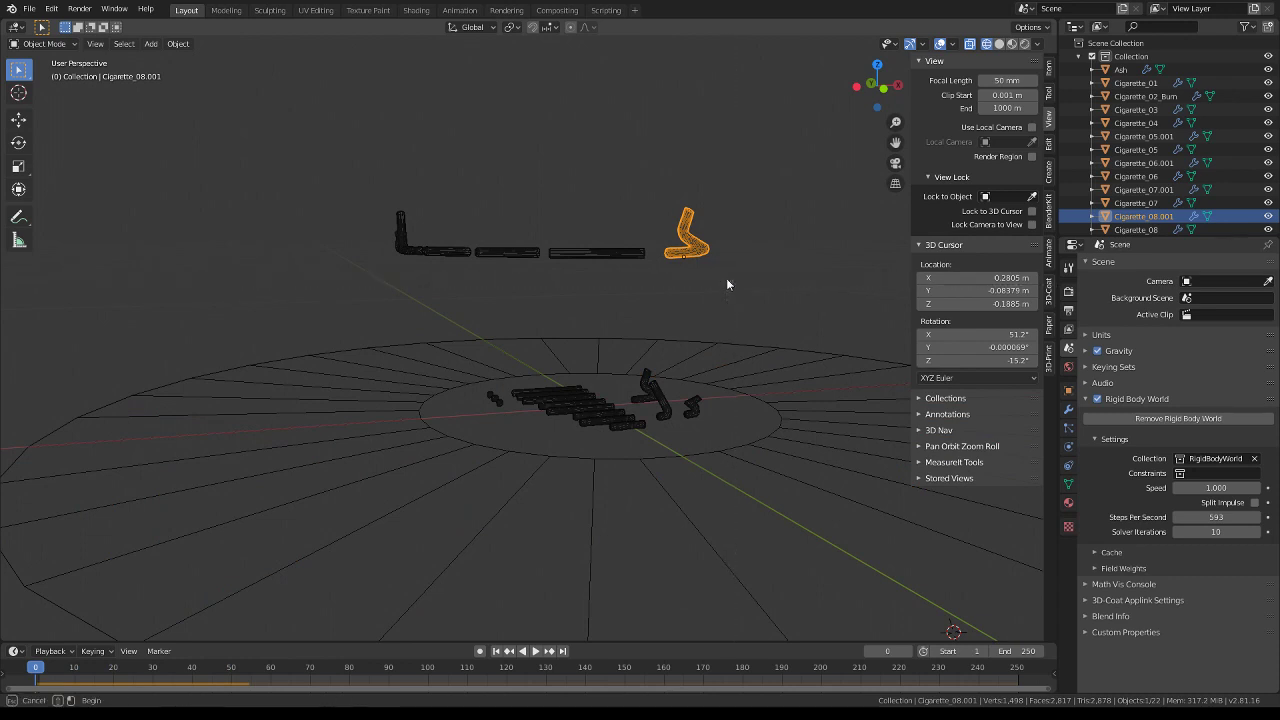
drag(728, 282, 266, 180)
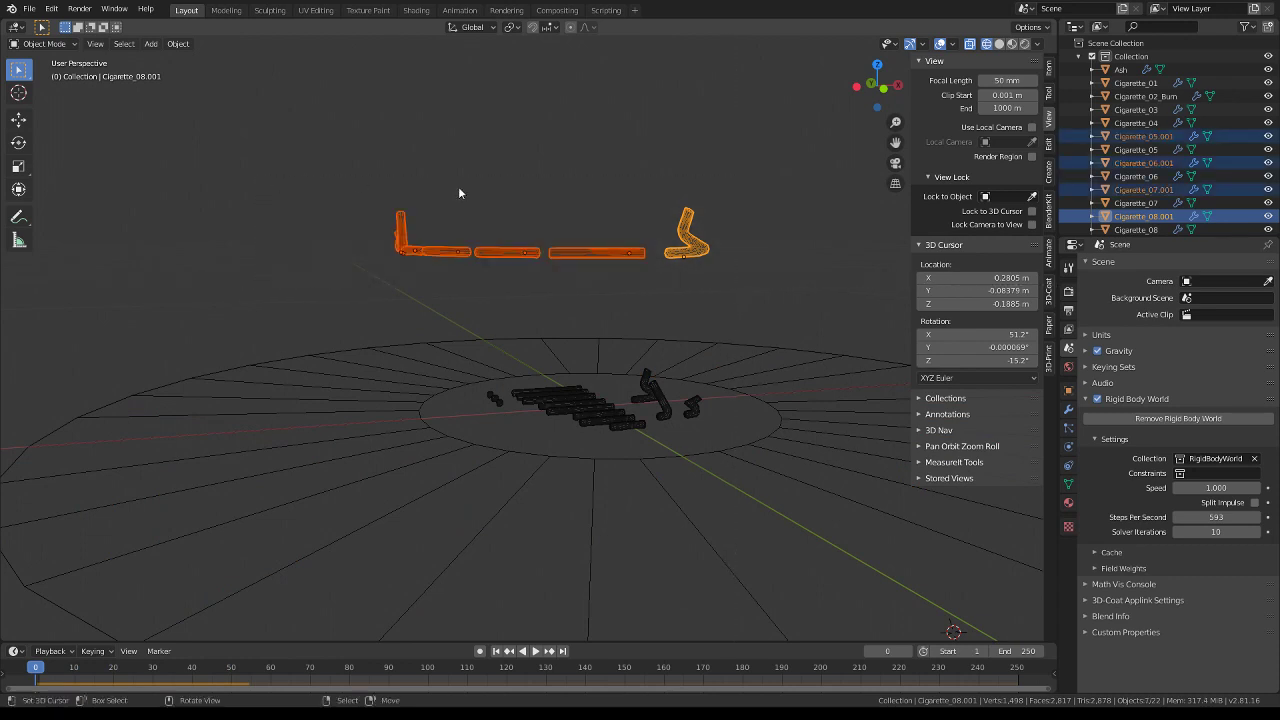
click(1069, 485)
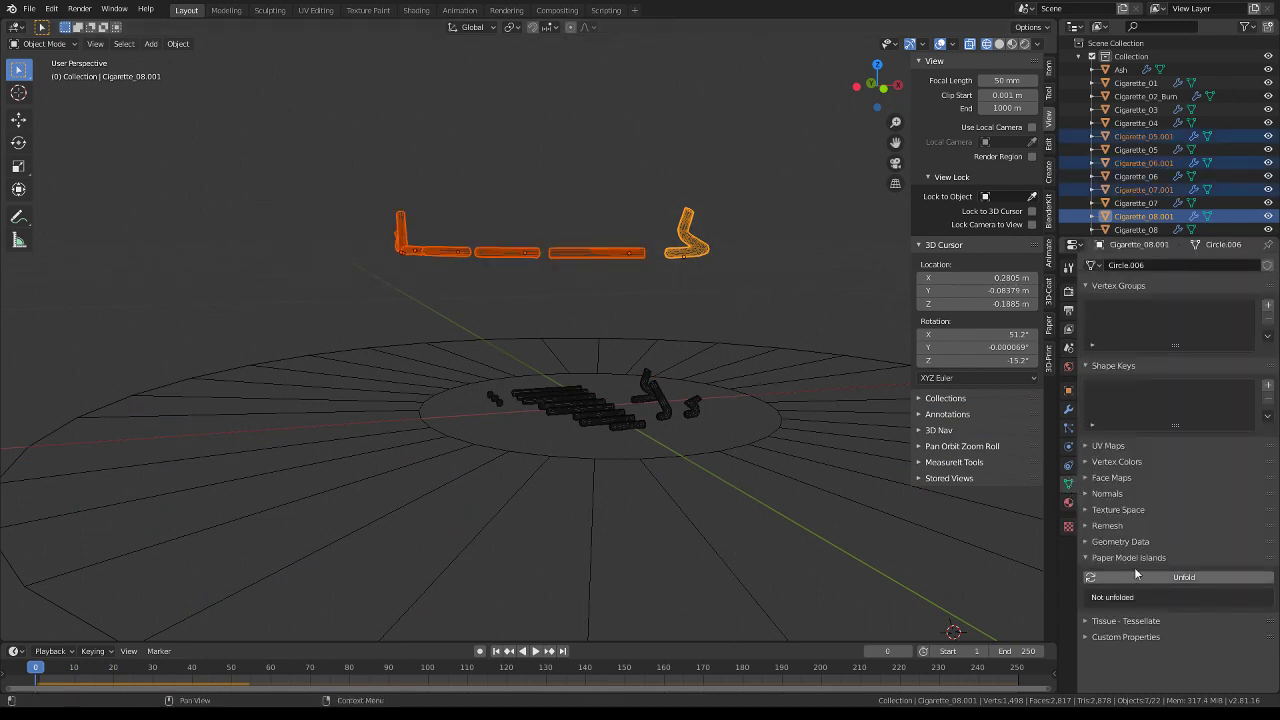
mouse_move(575, 309)
middle_down()
mouse_move(608, 327)
mouse_move(616, 395)
middle_up()
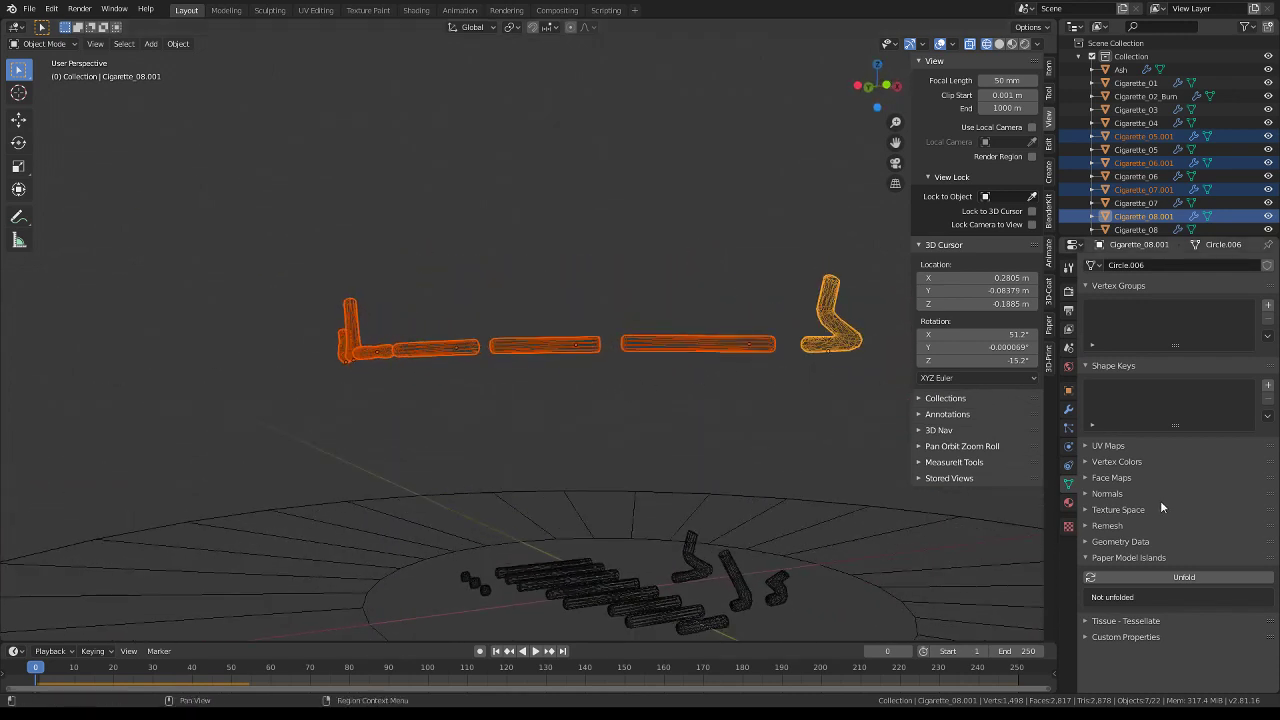
Apply Set Origin > Origin to Geometry to the selected arc cigarettes
click(177, 44)
mouse_move(199, 72)
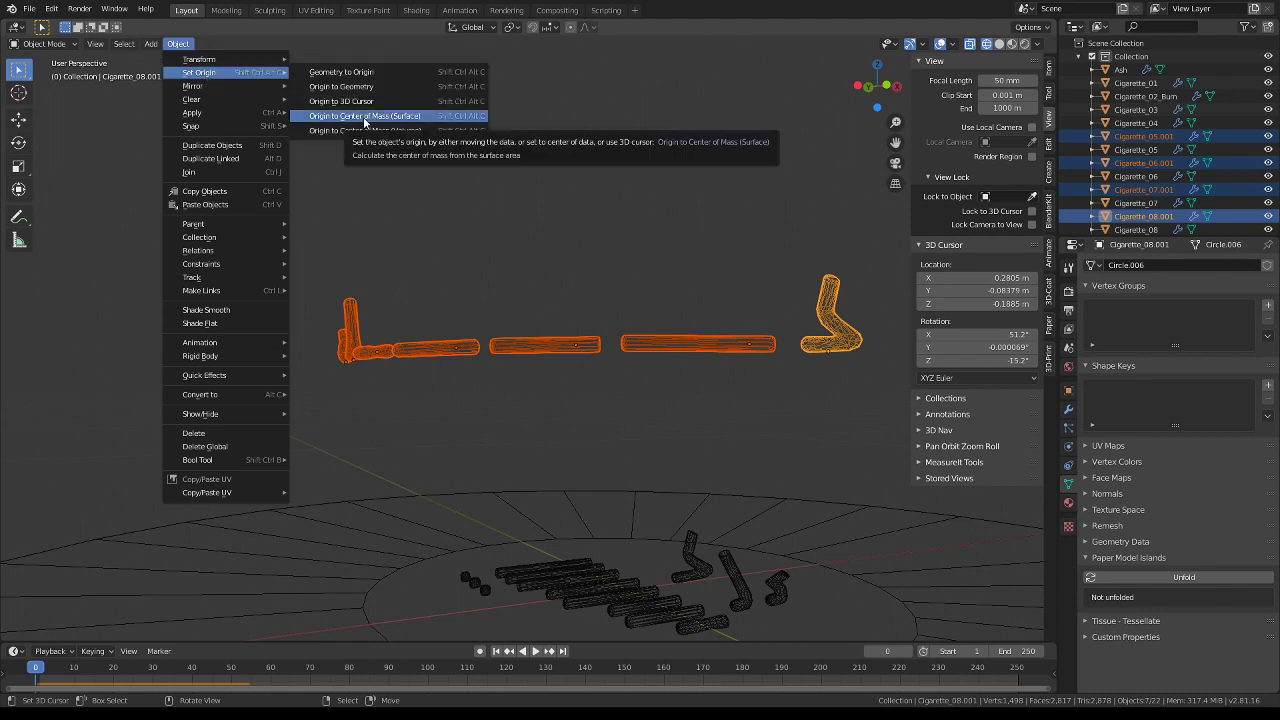
click(366, 87)
mouse_move(768, 280)
middle_down()
mouse_move(701, 267)
mouse_move(710, 286)
middle_up()
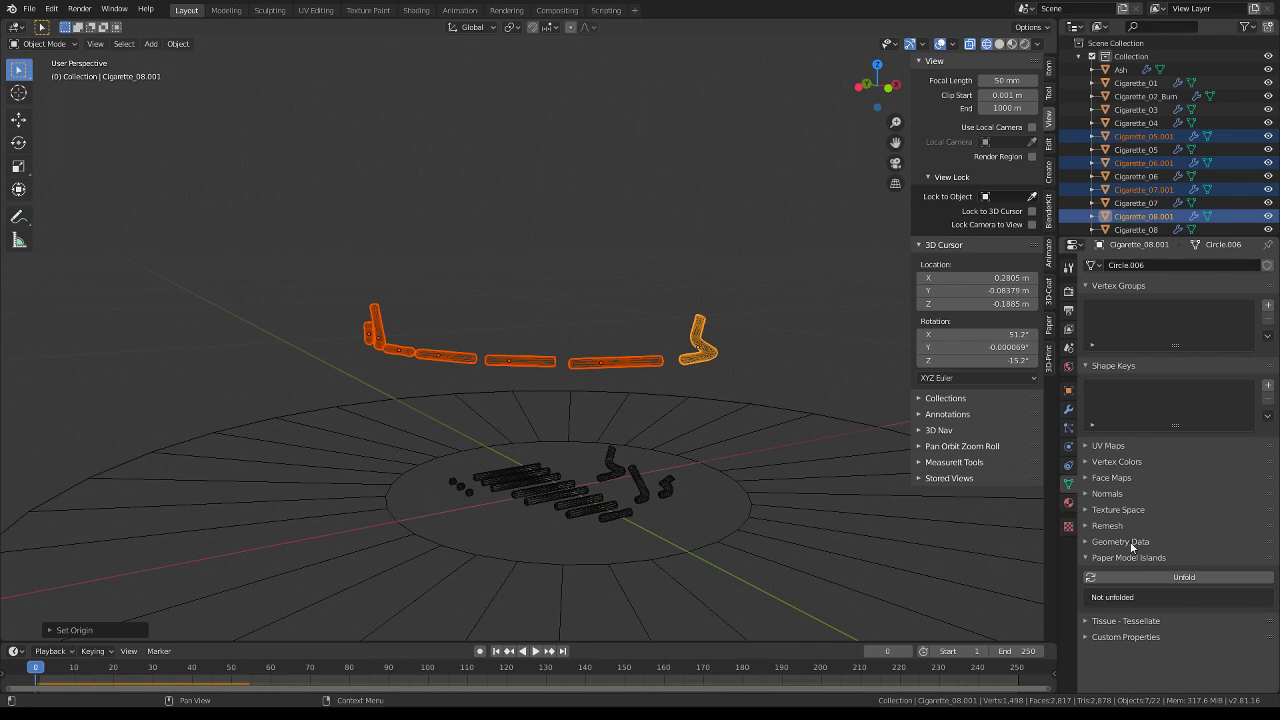
mouse_move(720, 440)
middle_down()
mouse_move(691, 420)
mouse_move(675, 368)
mouse_move(688, 349)
middle_up()
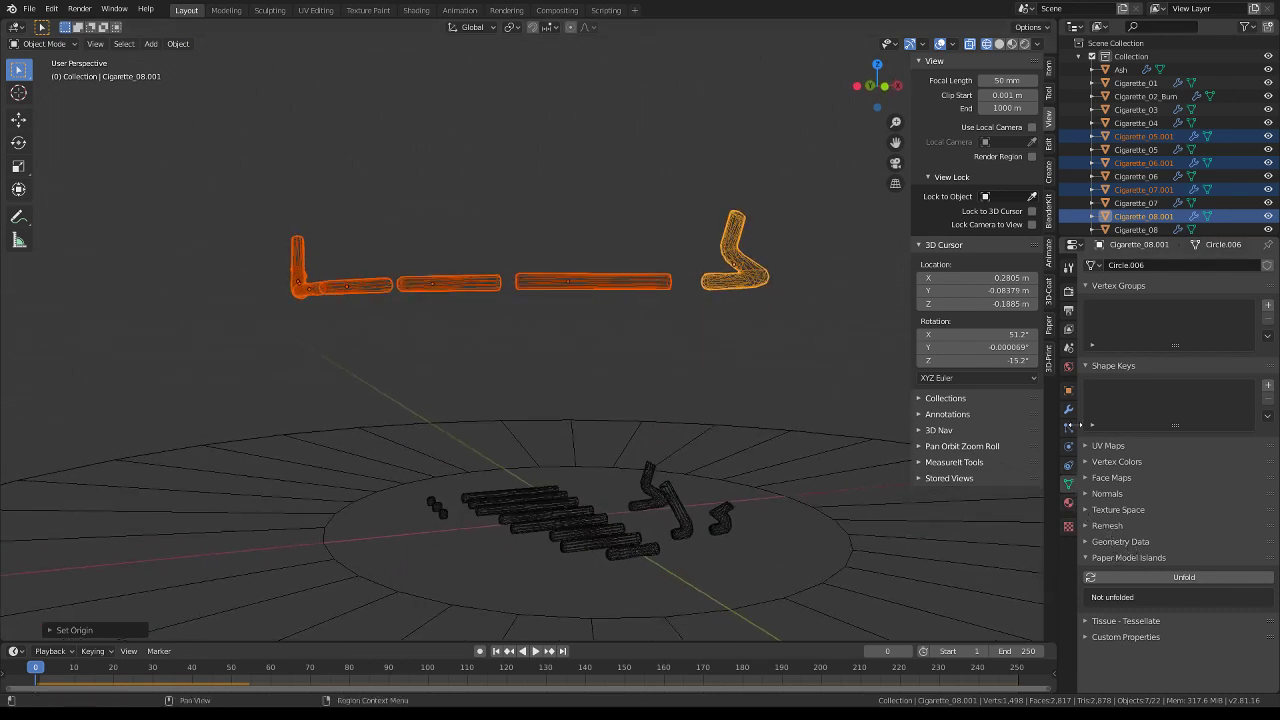
In Object > Viewport Display, turn on Texture Space, leaving Axis off
click(1068, 390)
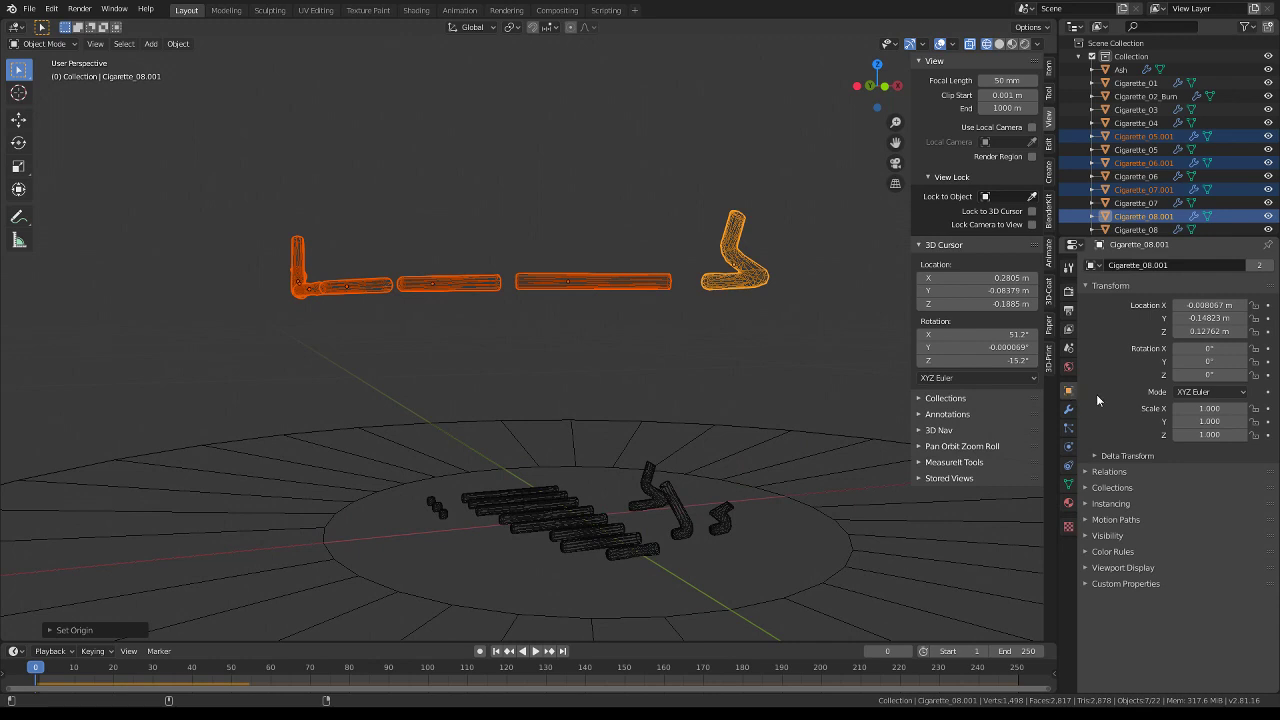
click(1088, 536)
click(1088, 536)
click(1088, 568)
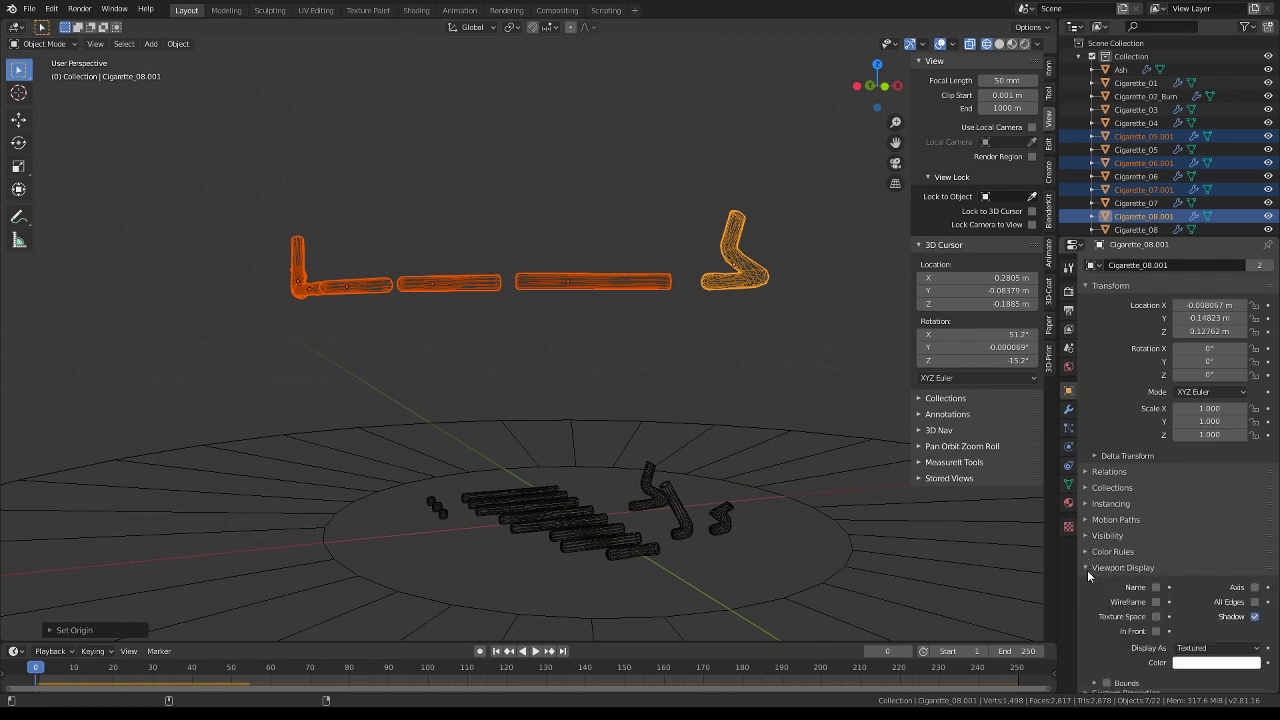
click(1156, 617)
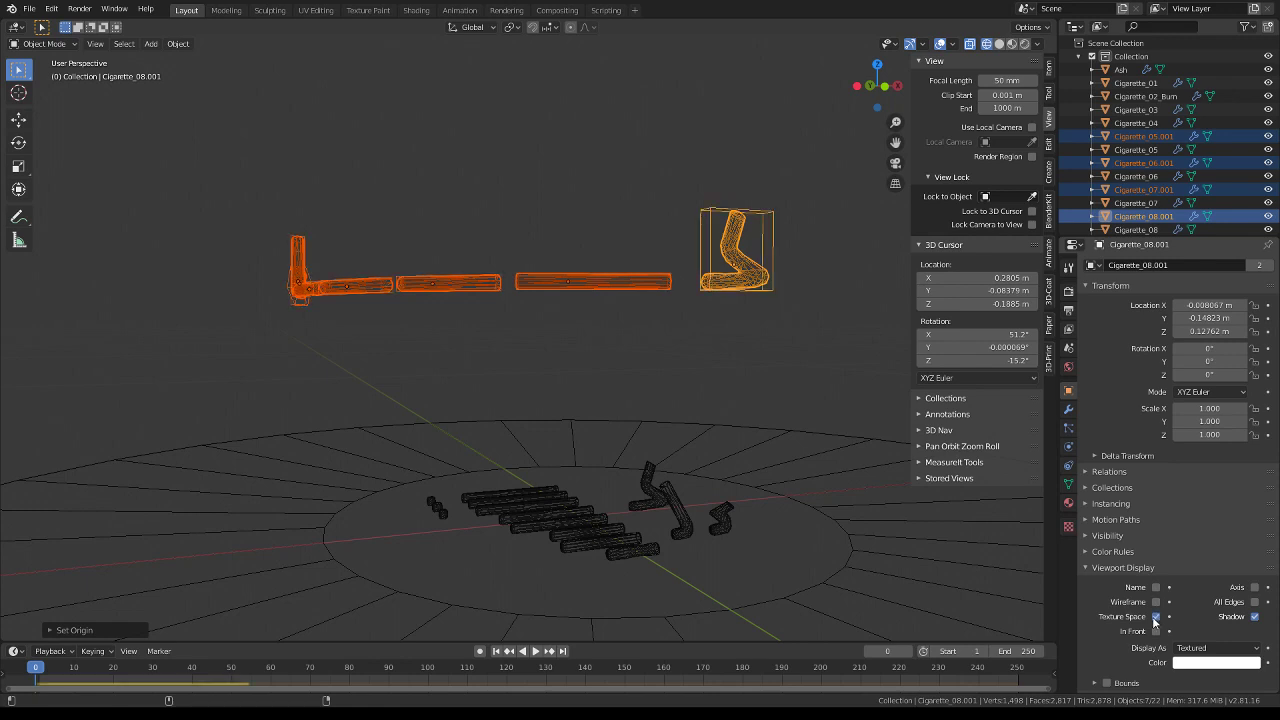
click(1156, 617)
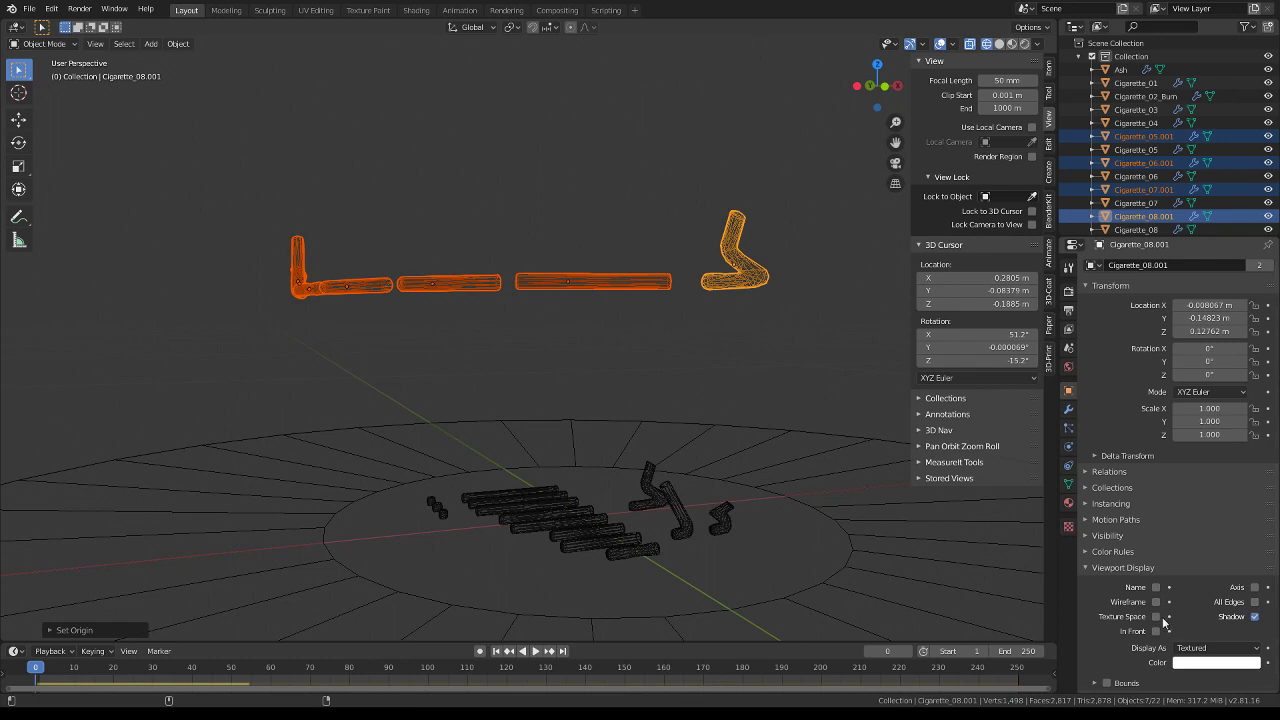
click(1157, 617)
click(1254, 588)
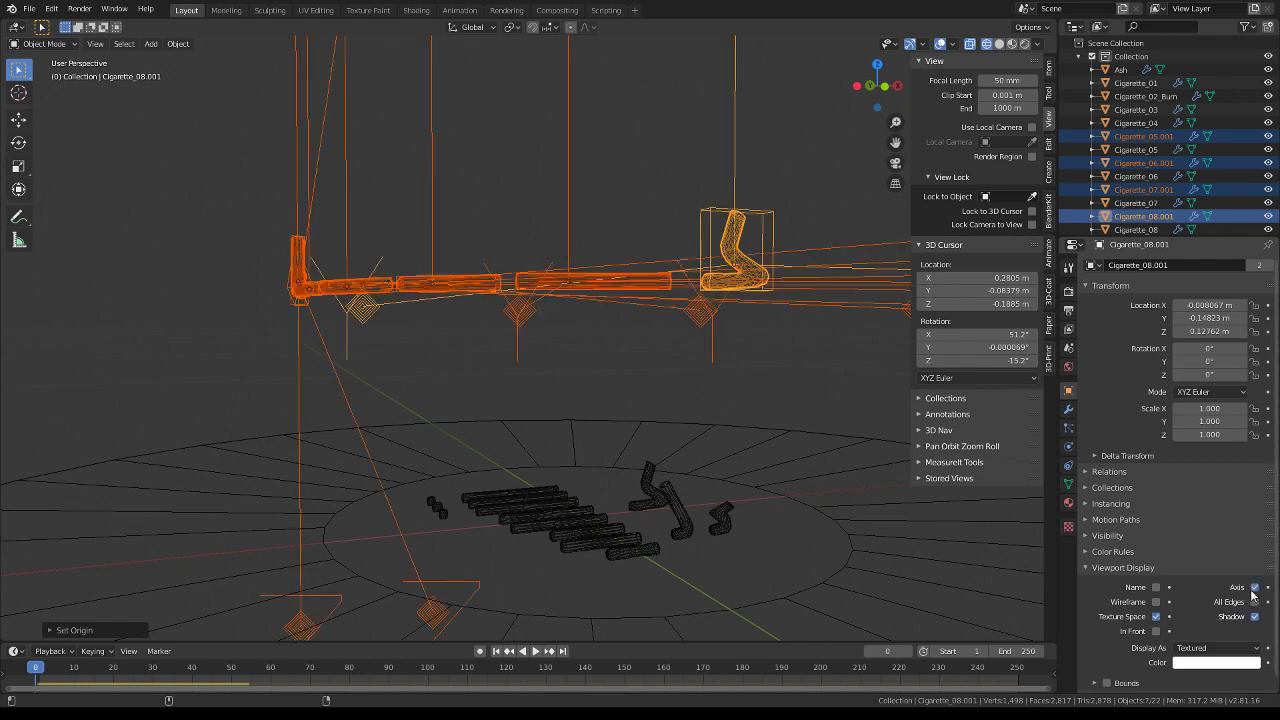
click(1254, 589)
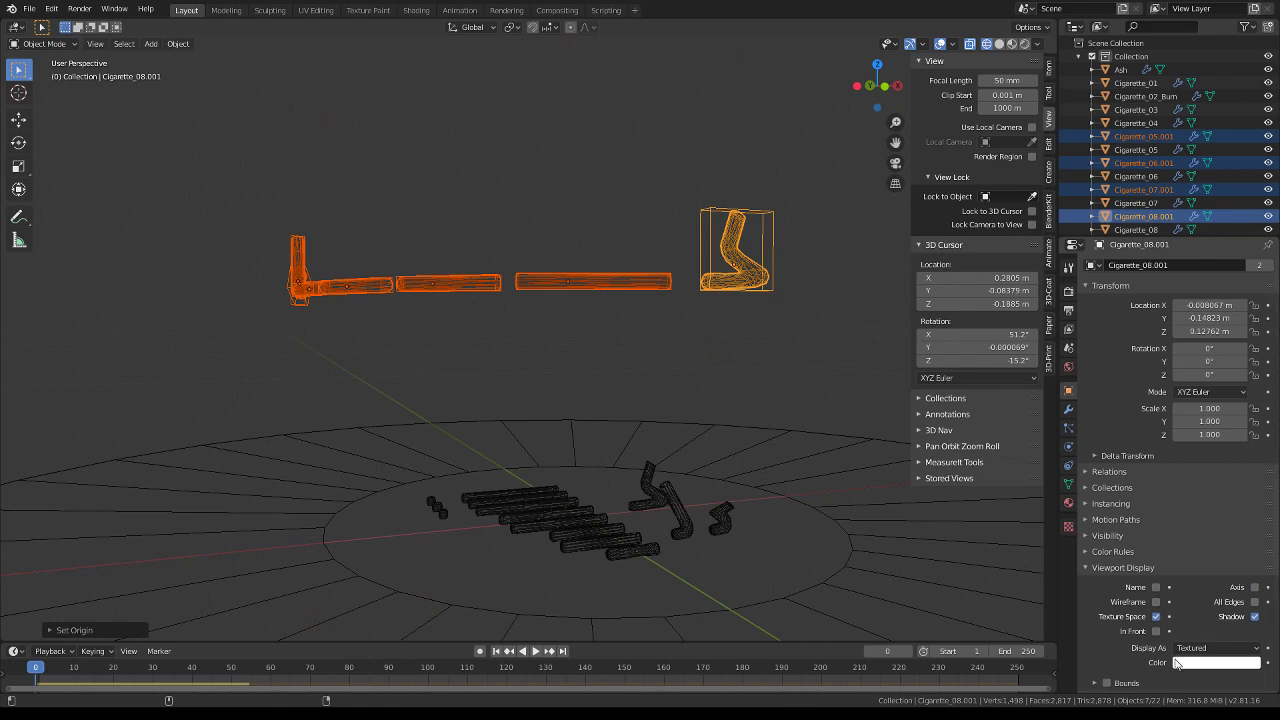
Enable Bounds display and open its shape list to choose Box
scroll(1178, 660, down, 1)
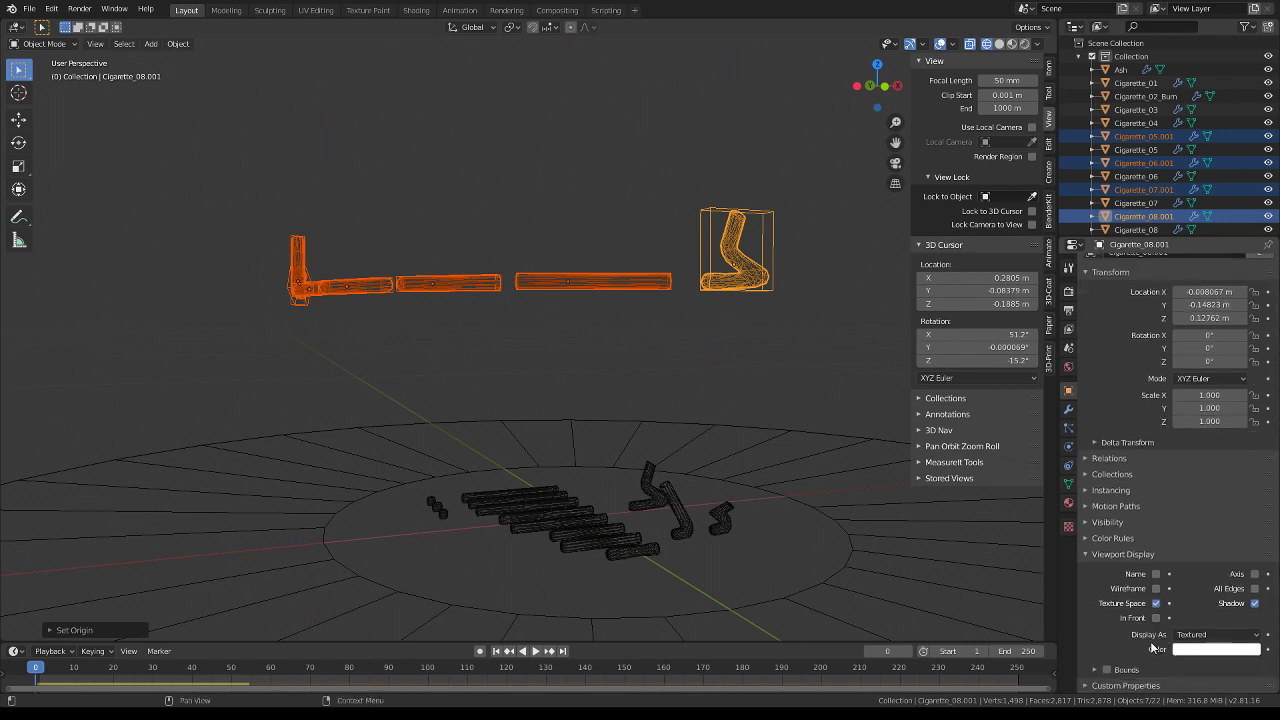
click(1100, 670)
scroll(1104, 655, down, 1)
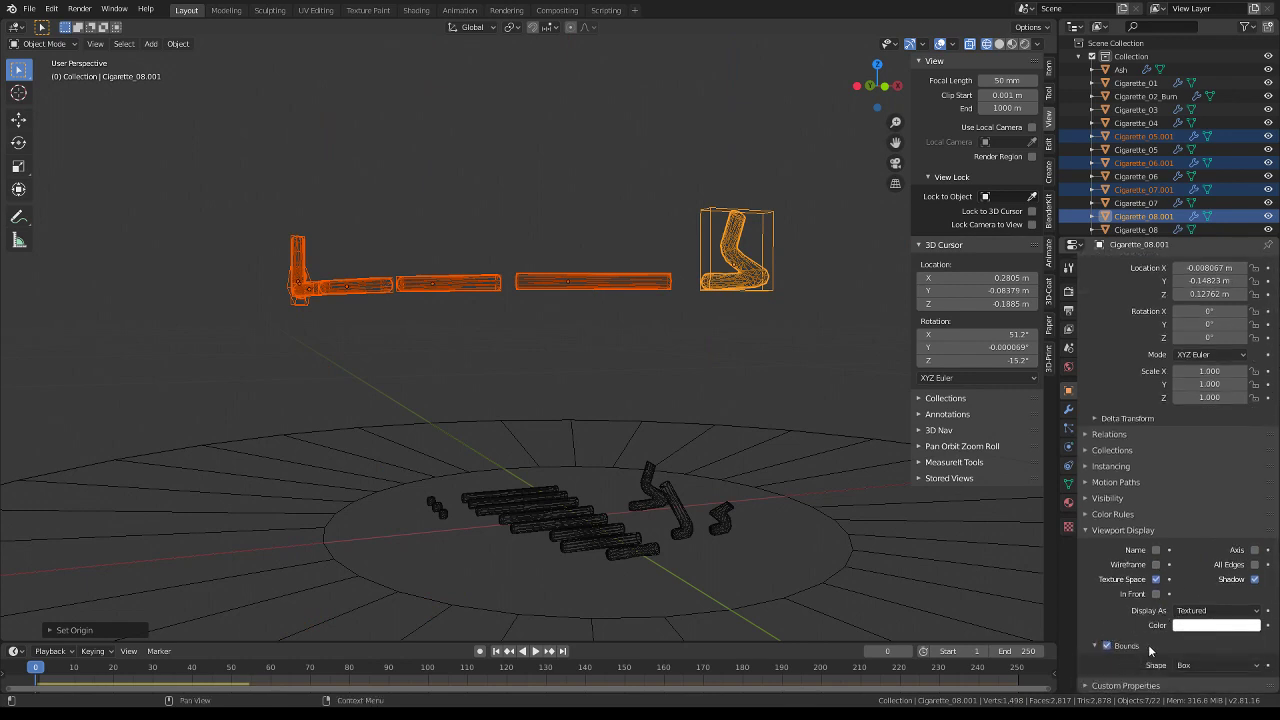
click(1210, 666)
Cycle through the mesh, material, constraints, particles and modifier tabs, ending on Particles
click(1068, 484)
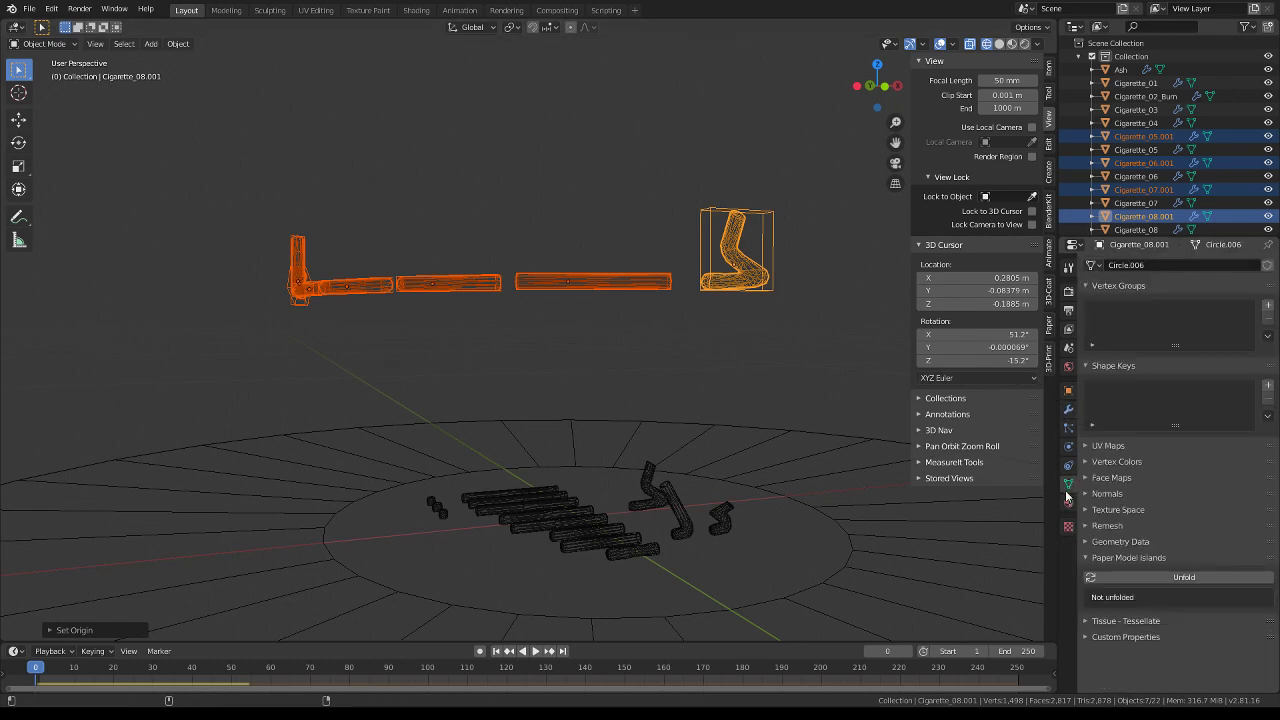
click(1069, 503)
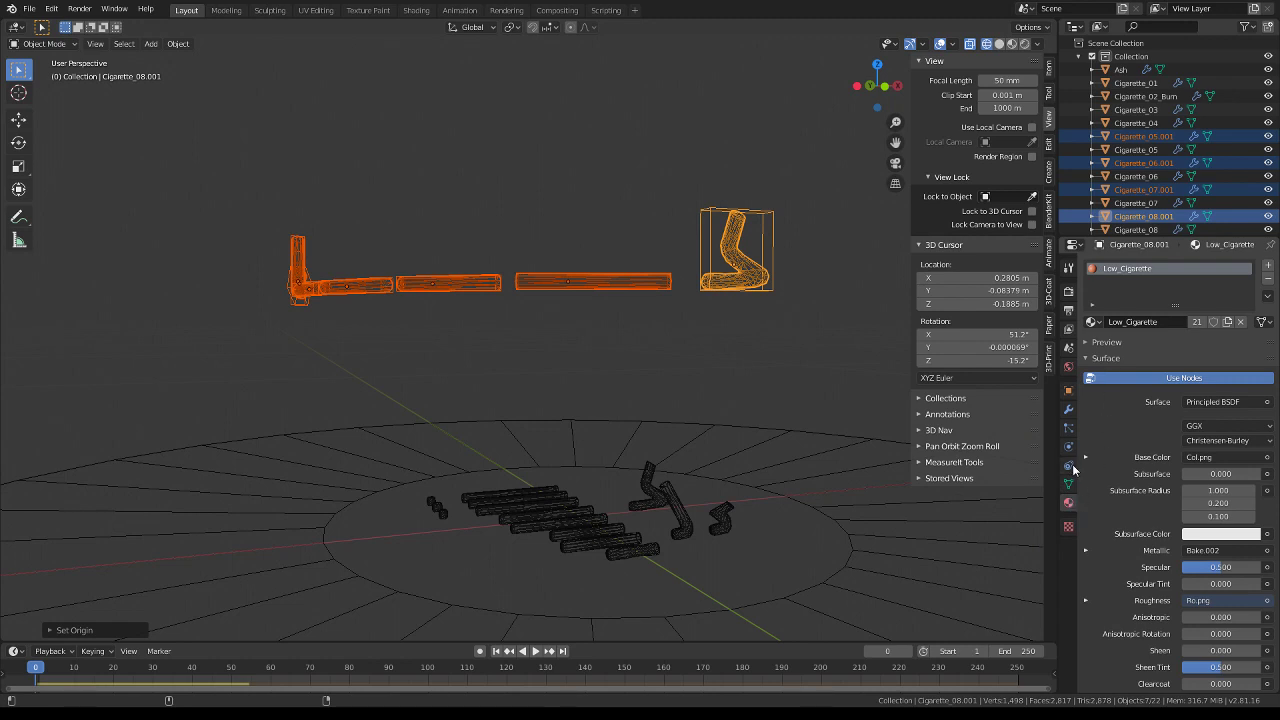
click(1069, 466)
click(1069, 428)
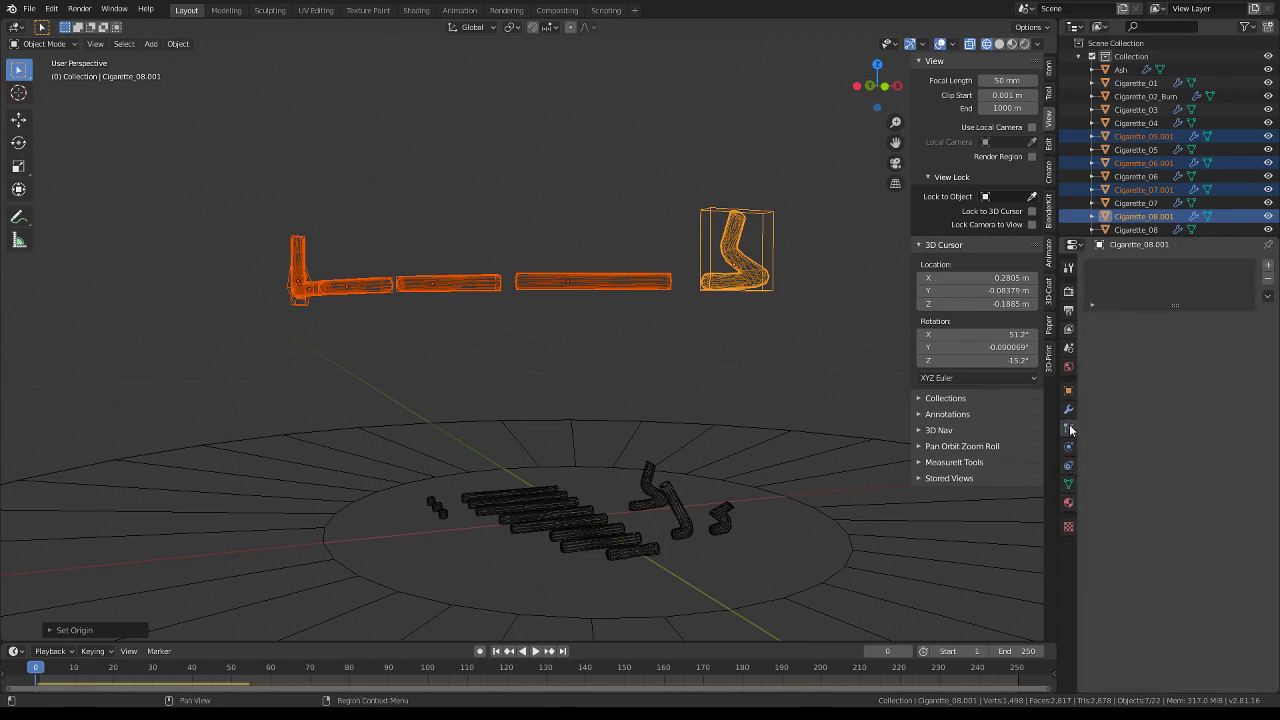
click(1069, 410)
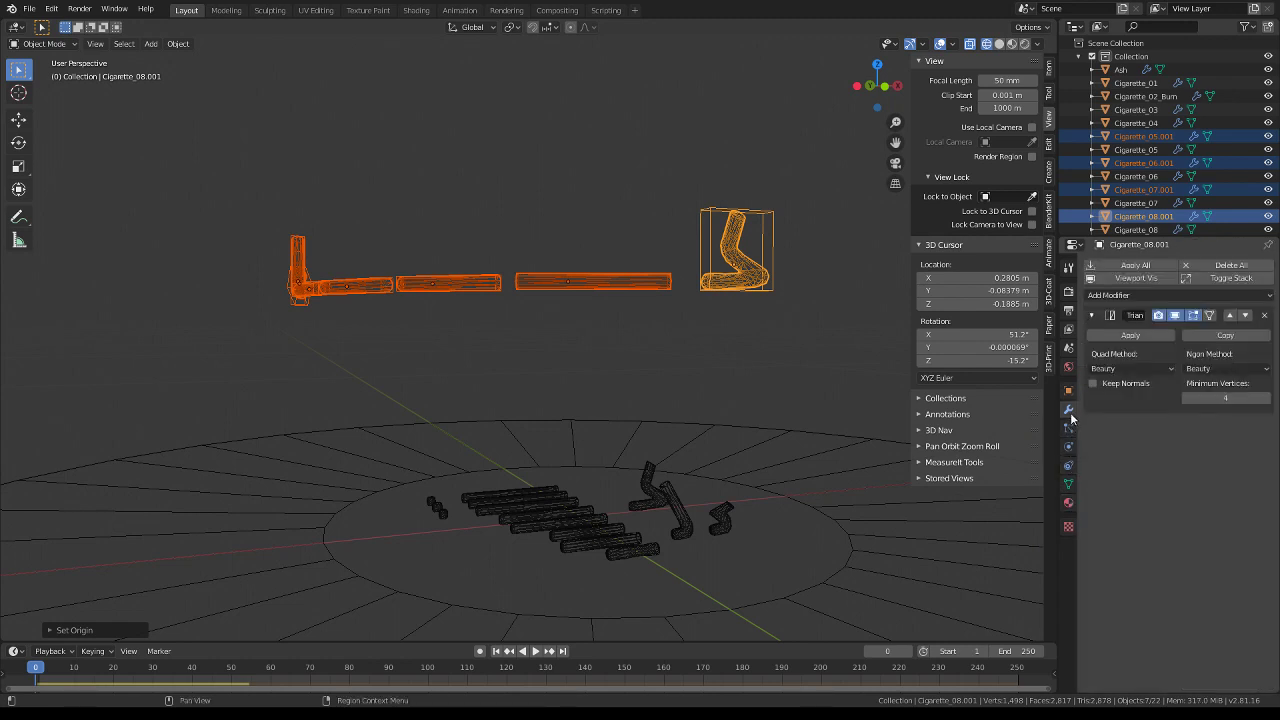
click(1068, 467)
click(1071, 483)
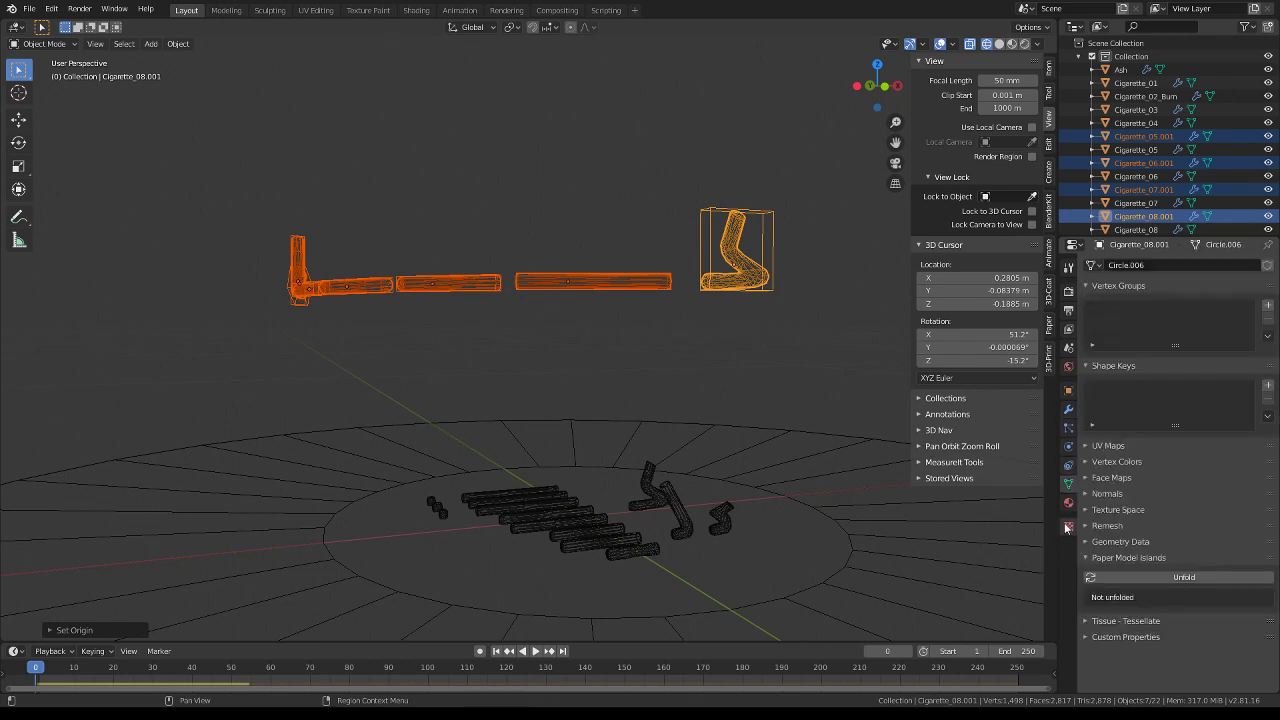
click(1069, 503)
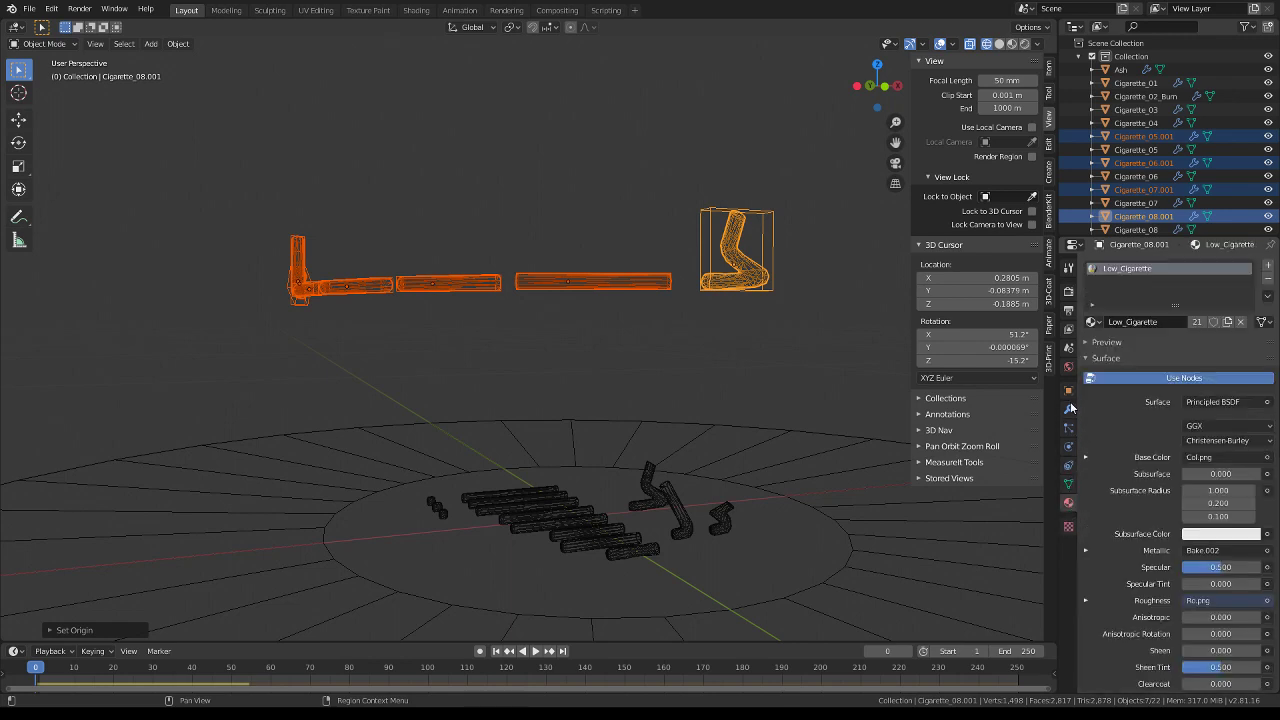
click(1069, 428)
Restore the arc selection and make the bent cigarette the active object again
click(730, 240)
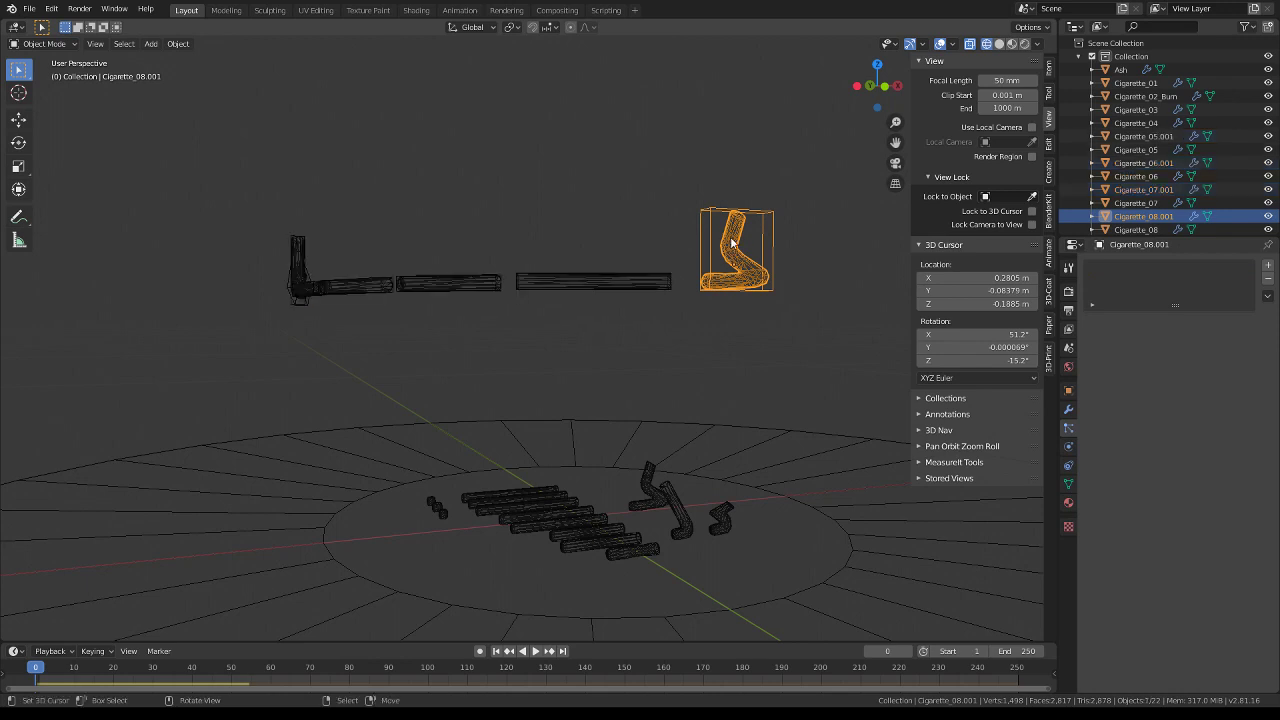
key(ctrl+z)
shift+click(719, 270)
shift+click(751, 297)
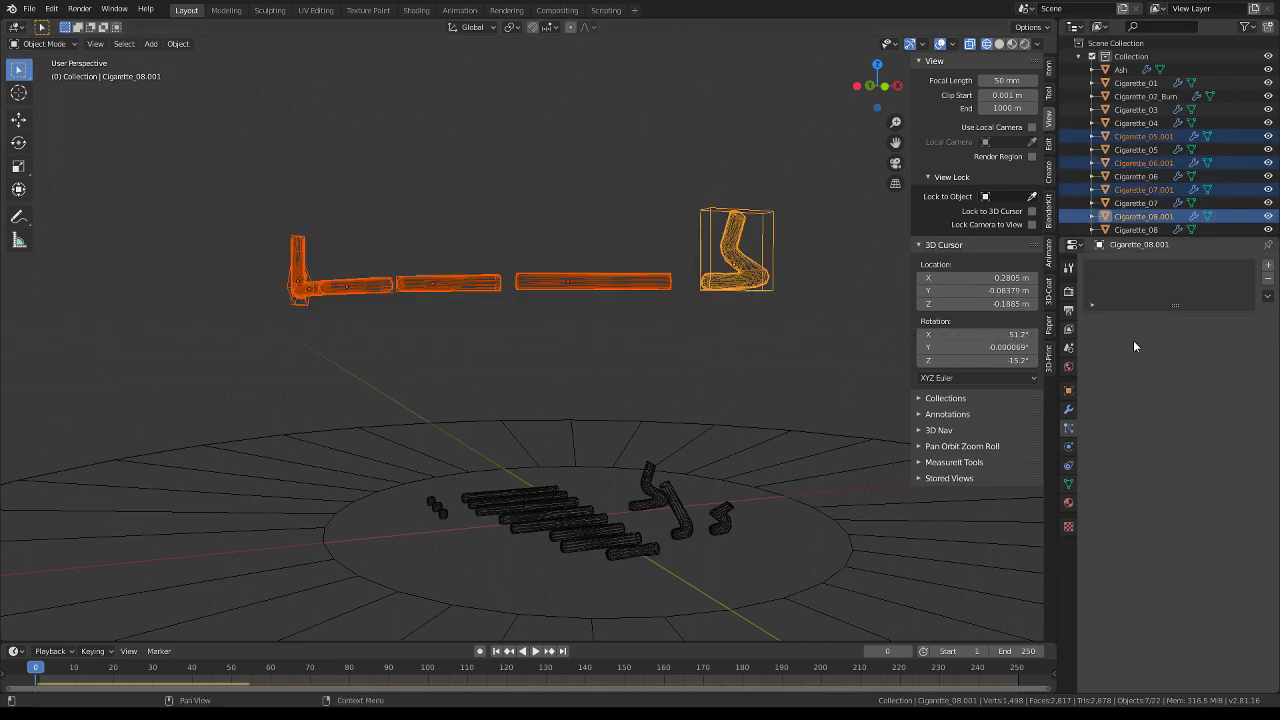
ctrl+scroll(1075, 426, down, 1)
ctrl+scroll(1069, 437, up, 1)
Set the cigarette's rigid body collision shape to Mesh and play the drop to test
click(1069, 446)
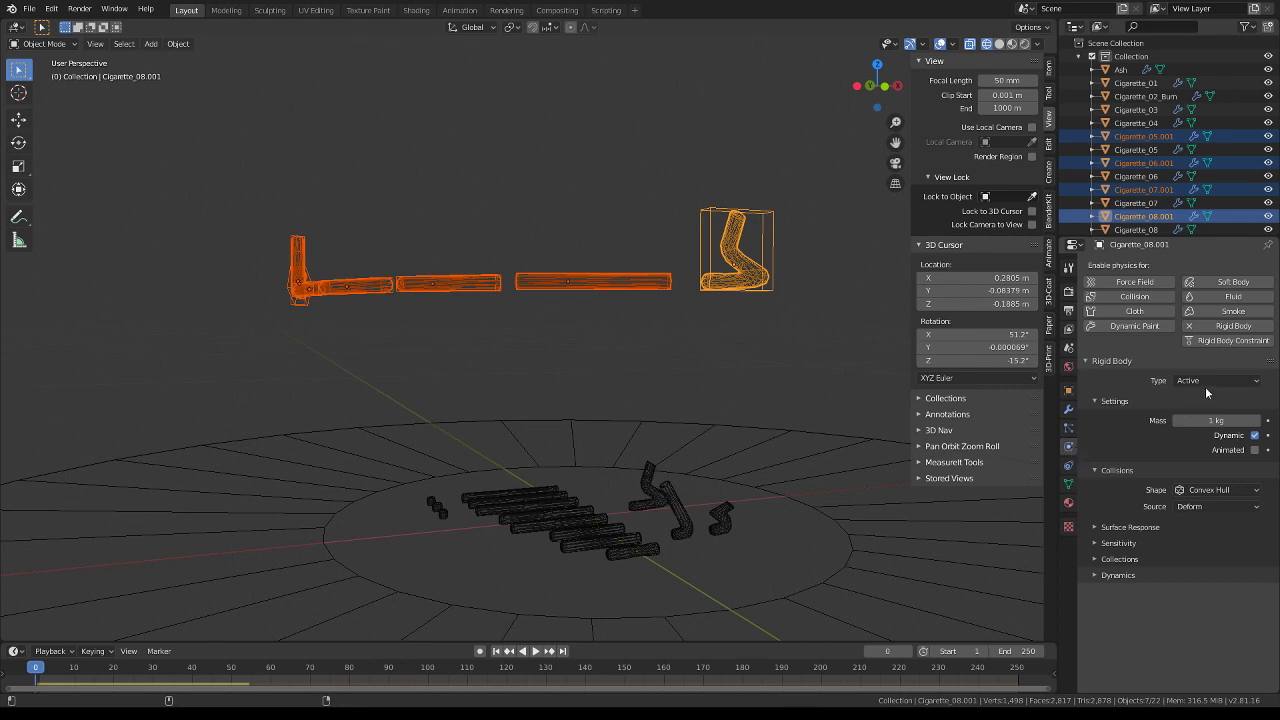
click(1208, 490)
click(1200, 593)
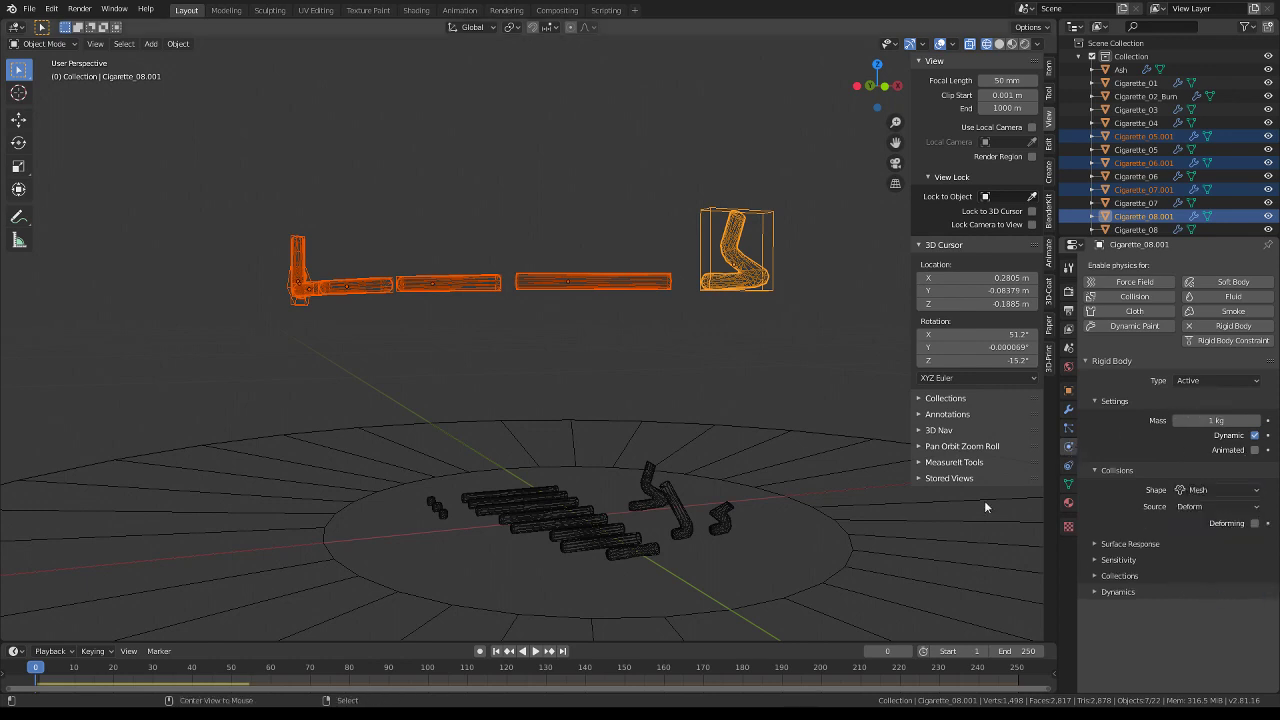
scroll(672, 258, down, 3)
key(space)
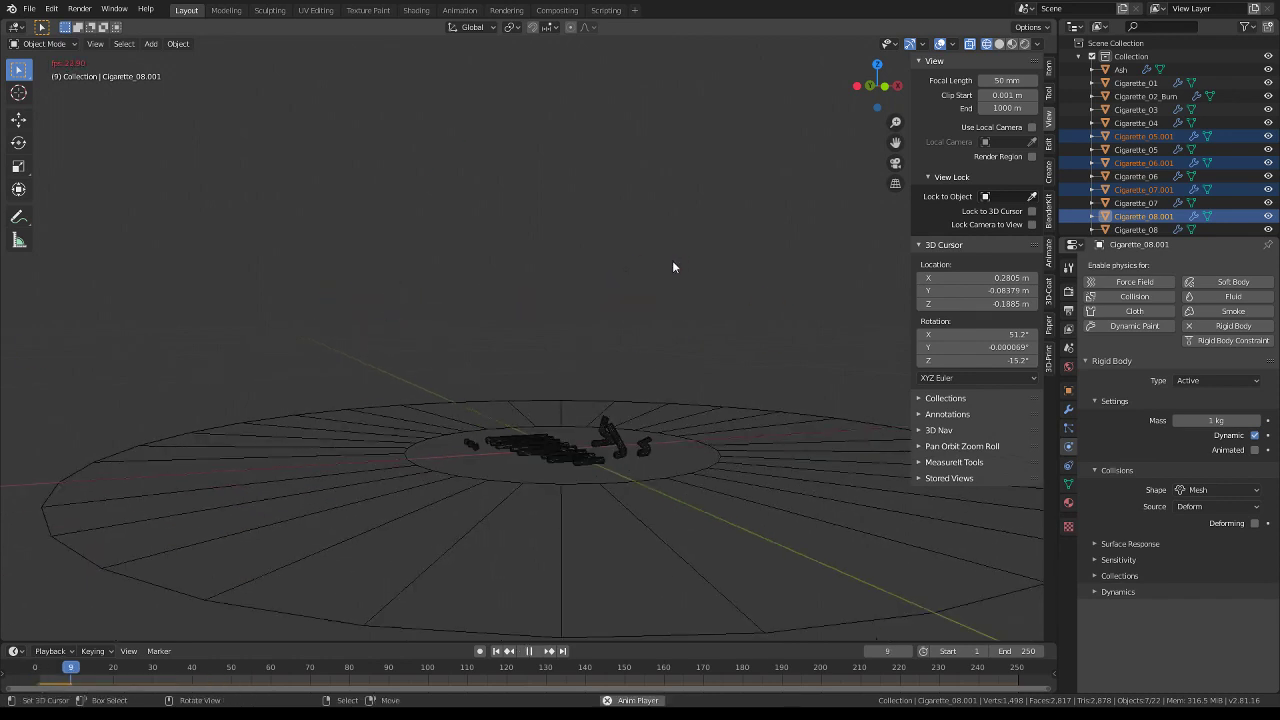
key(shift+Left)
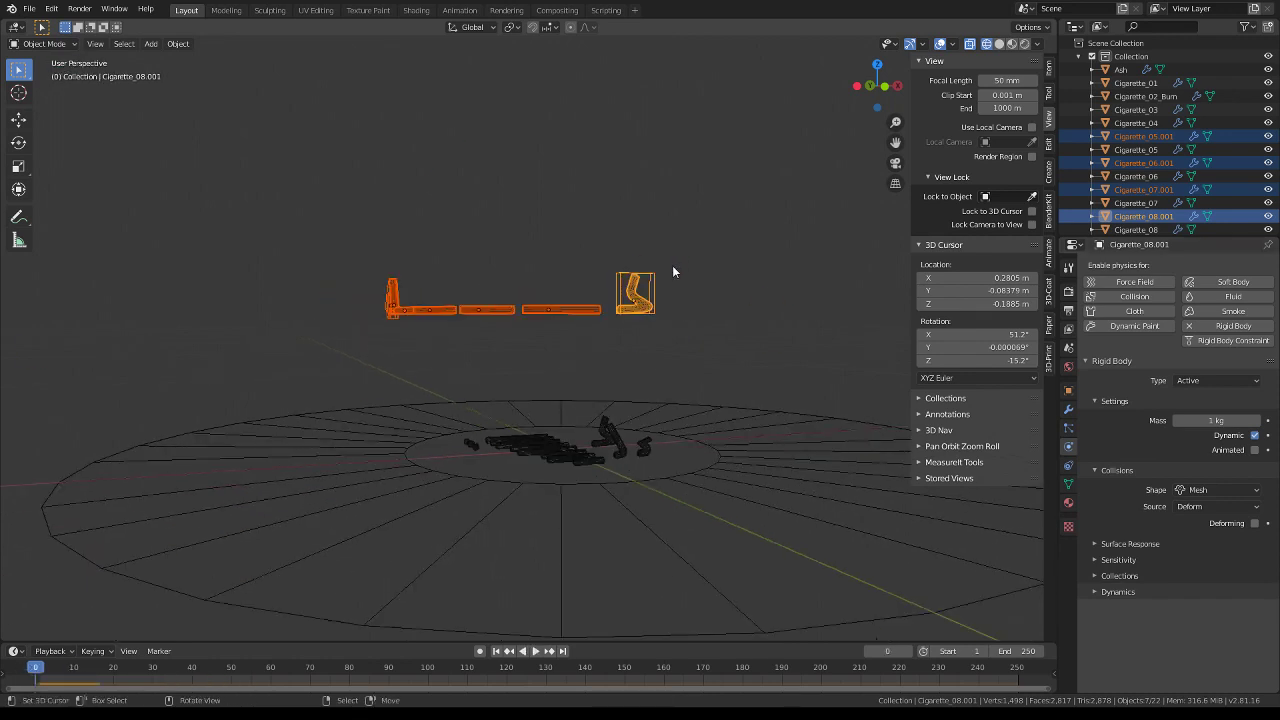
middle_drag(672, 265, 704, 346)
key(space)
key(Escape)
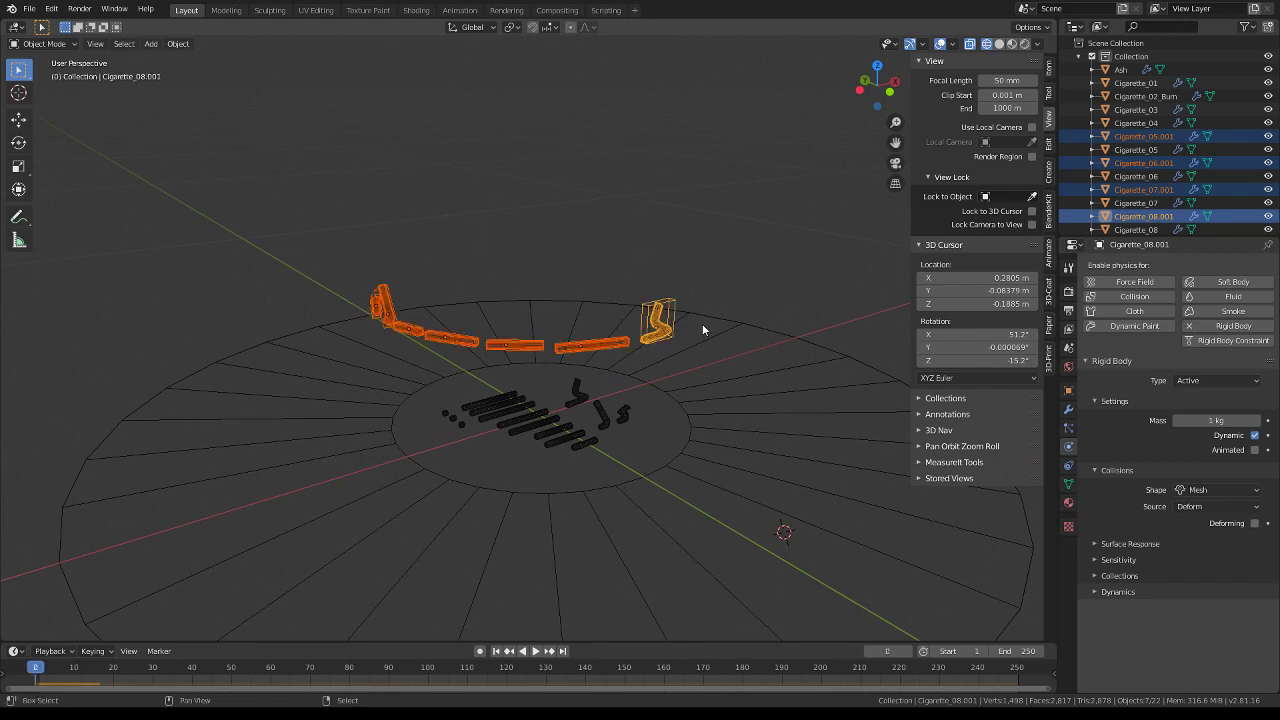
Tick Deforming and drag the collision margin down from 0.04 m
click(1255, 524)
click(1150, 576)
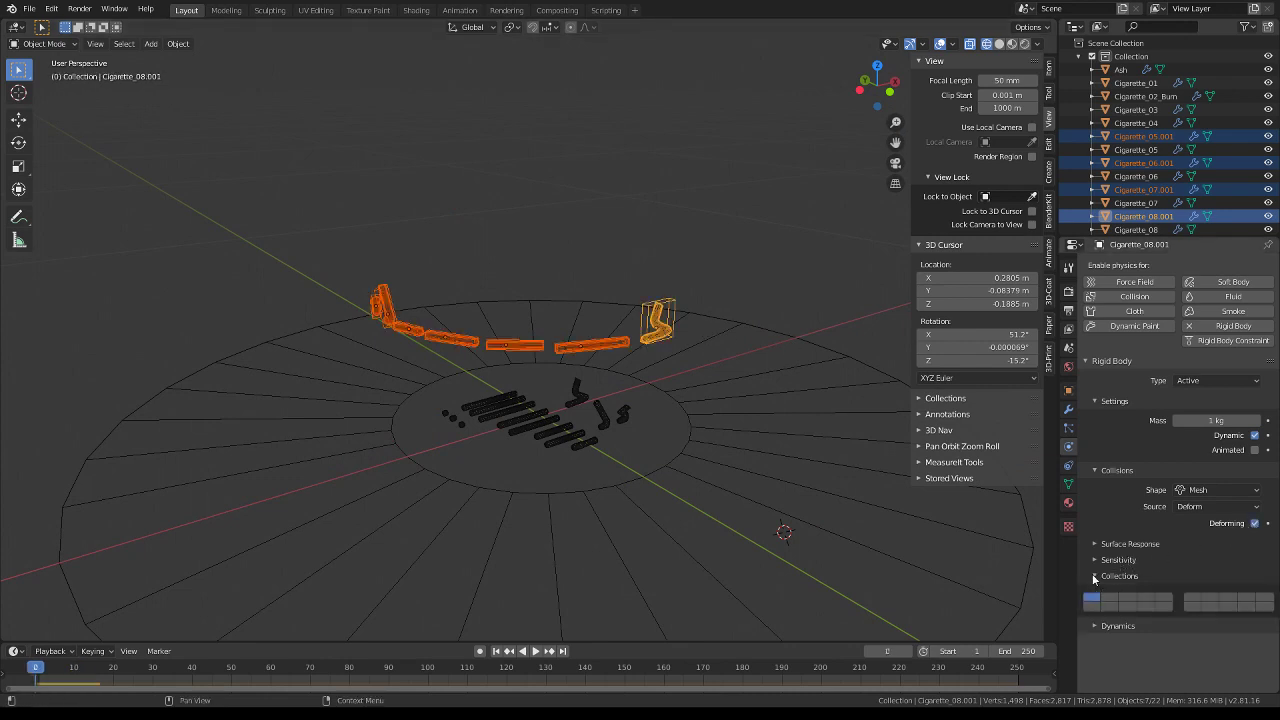
click(1102, 561)
click(1100, 544)
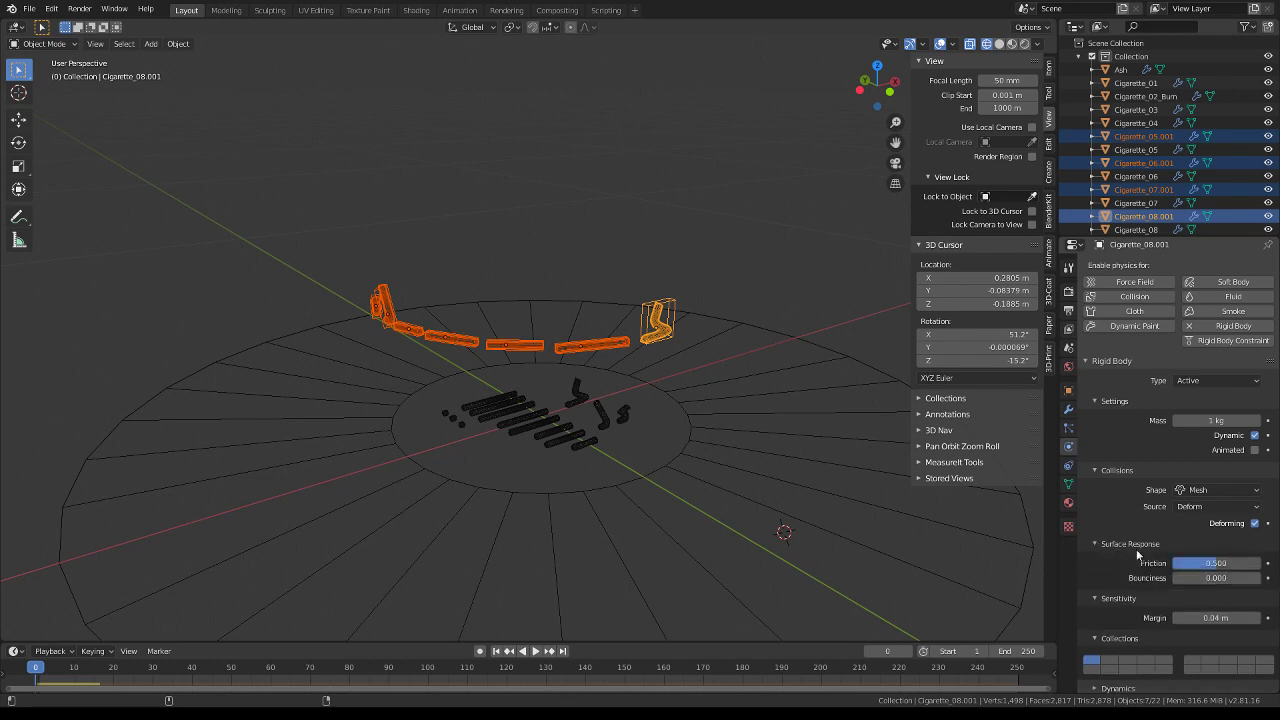
drag(1205, 616, 1185, 616)
Set the collision margin to 0.0003 m and replay the drop from several angles
key(space)
mouse_move(450, 300)
middle_down()
mouse_move(632, 272)
mouse_move(617, 376)
middle_up()
key(space)
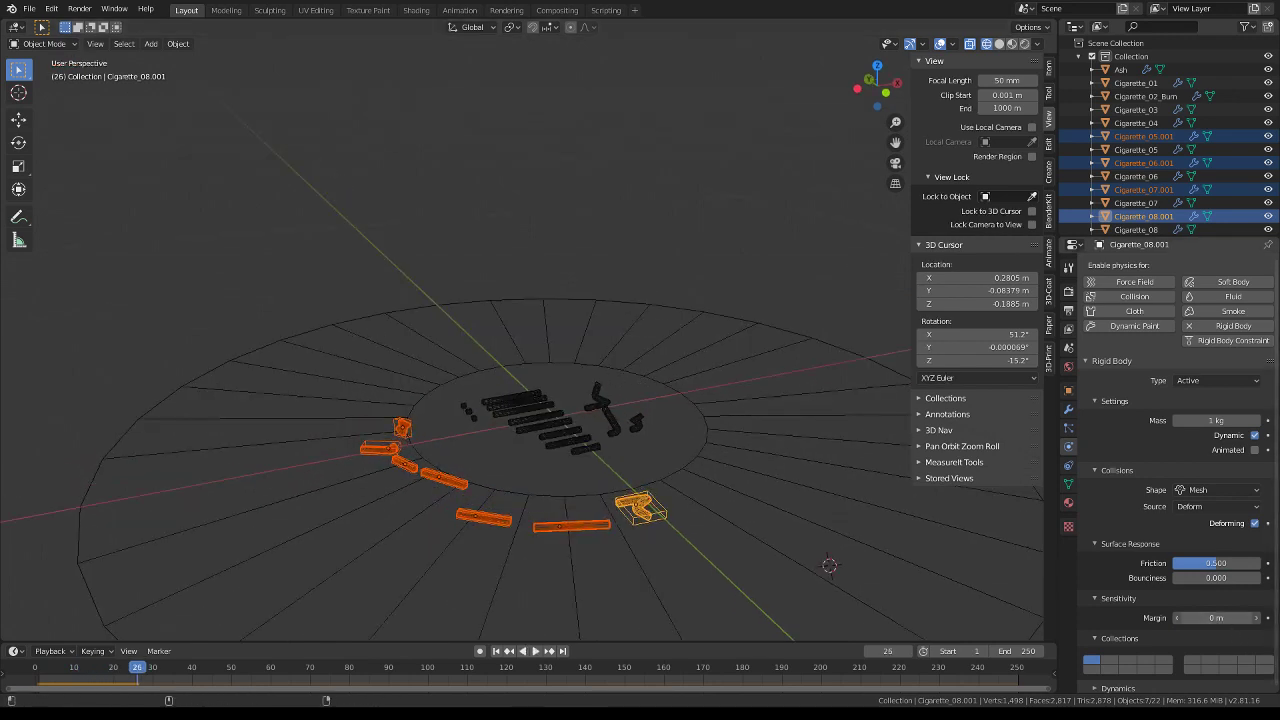
drag(1215, 617, 1222, 617)
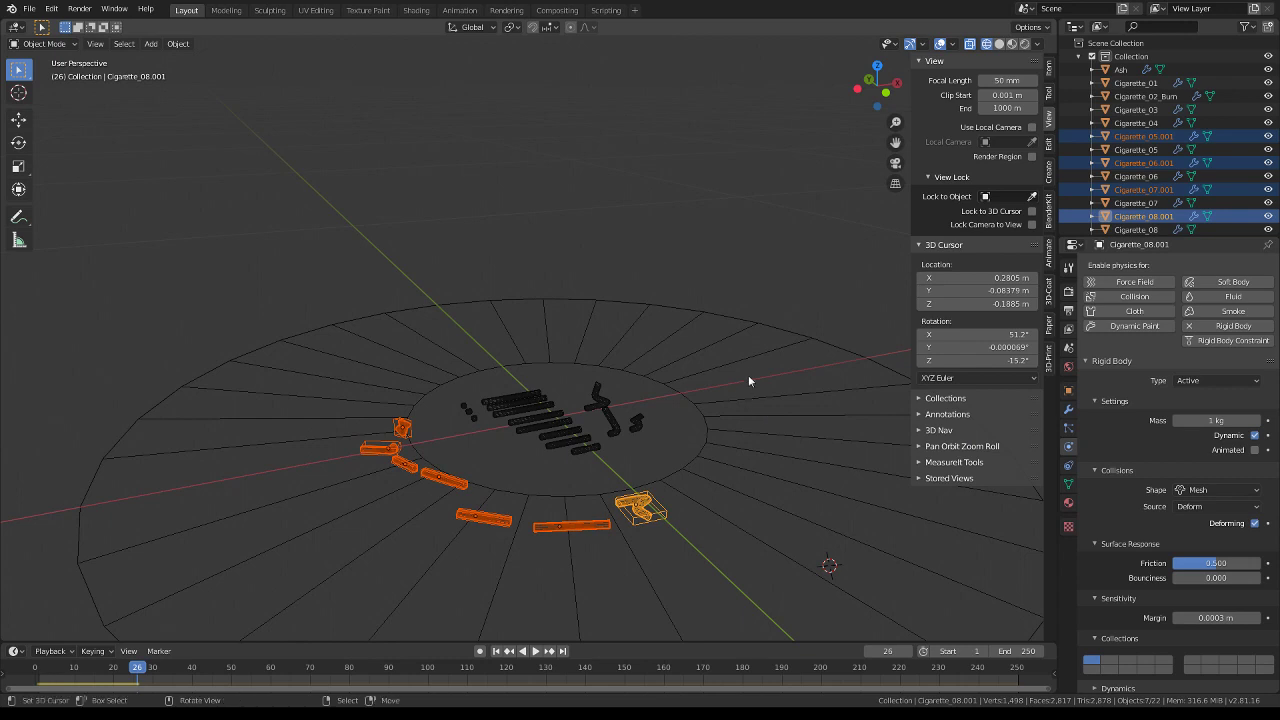
key(space)
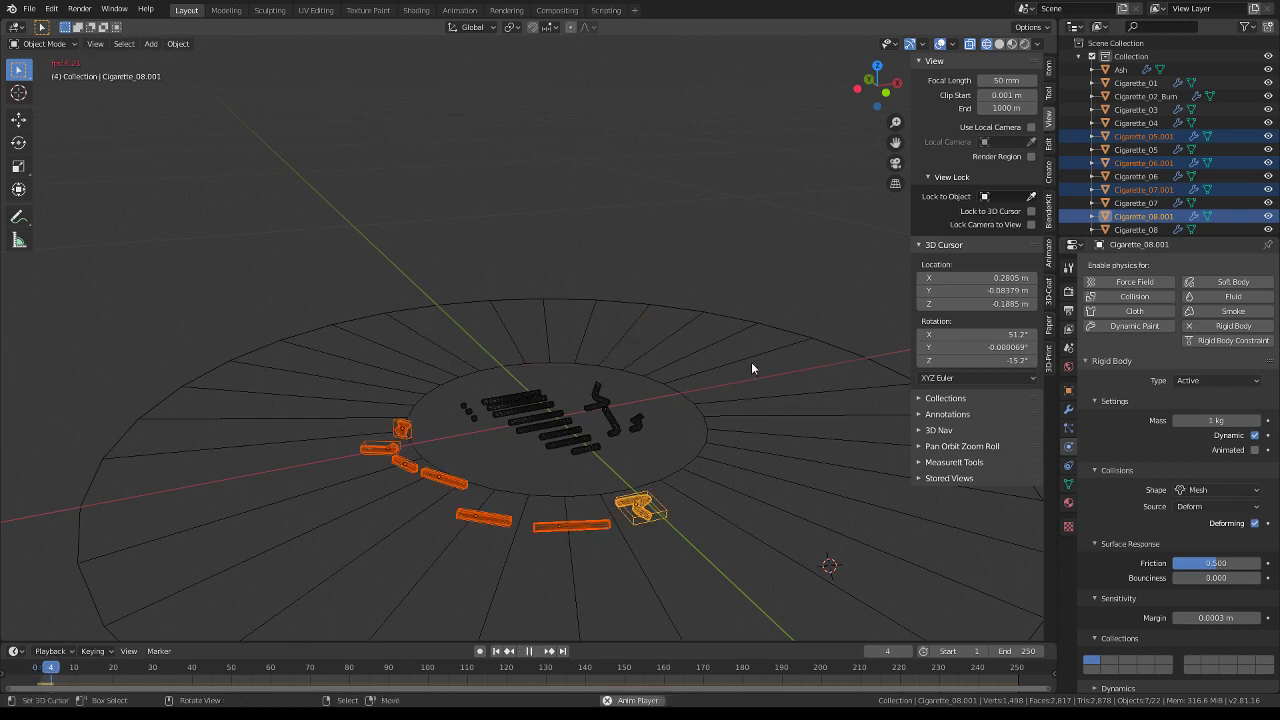
key(Escape)
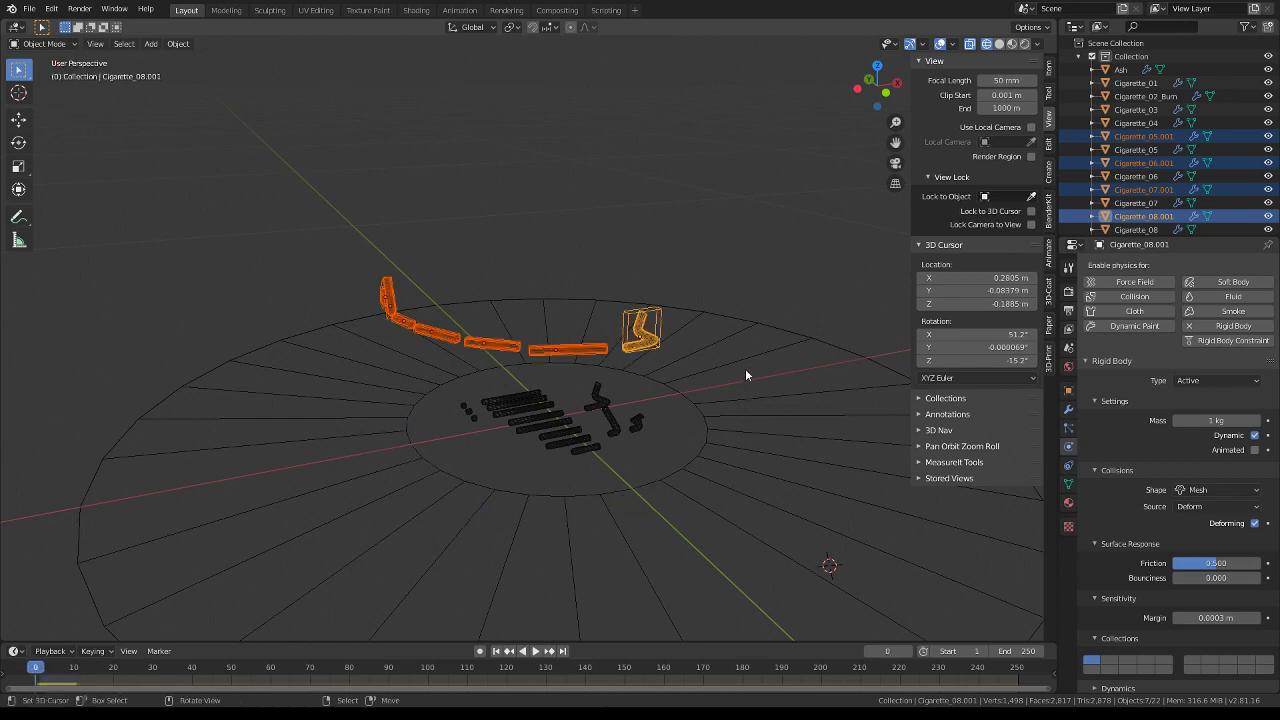
middle_drag(745, 368, 692, 312)
key(space)
middle_drag(713, 362, 720, 379)
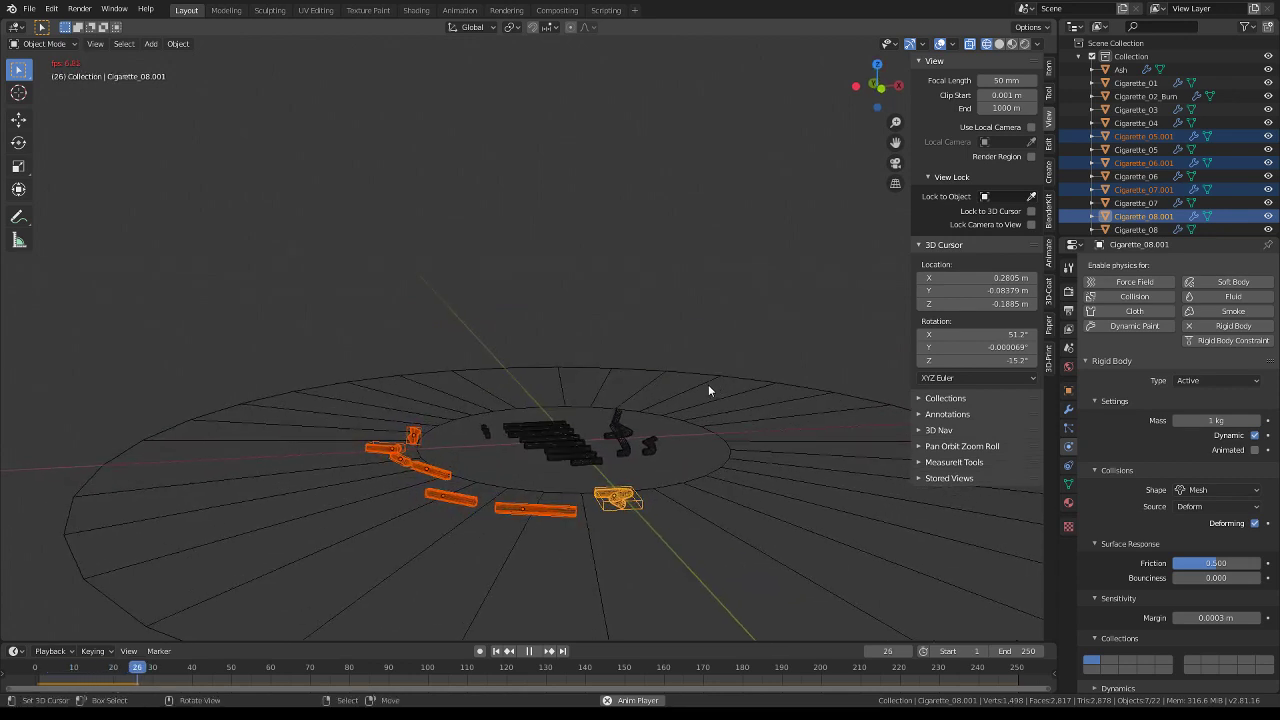
middle_drag(516, 520, 524, 539)
scroll(524, 539, up, 2)
key(space)
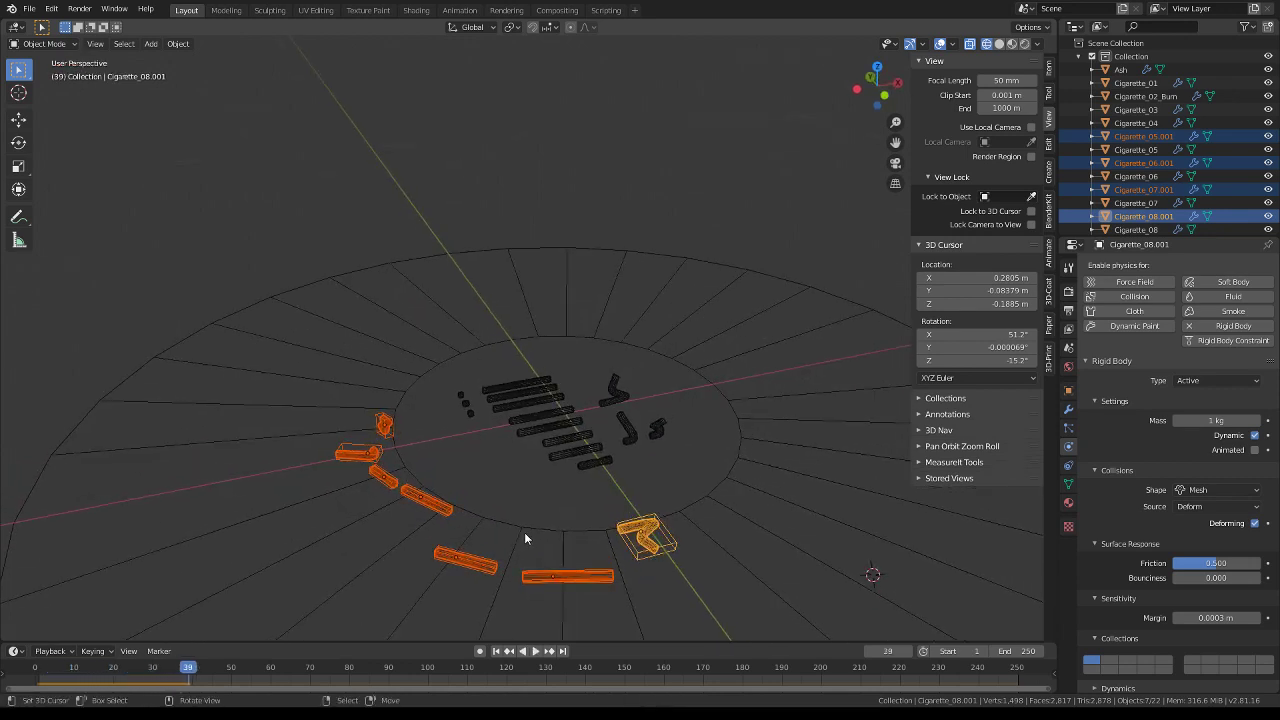
Turn off Deforming for the collisions and replay the drop
click(1255, 523)
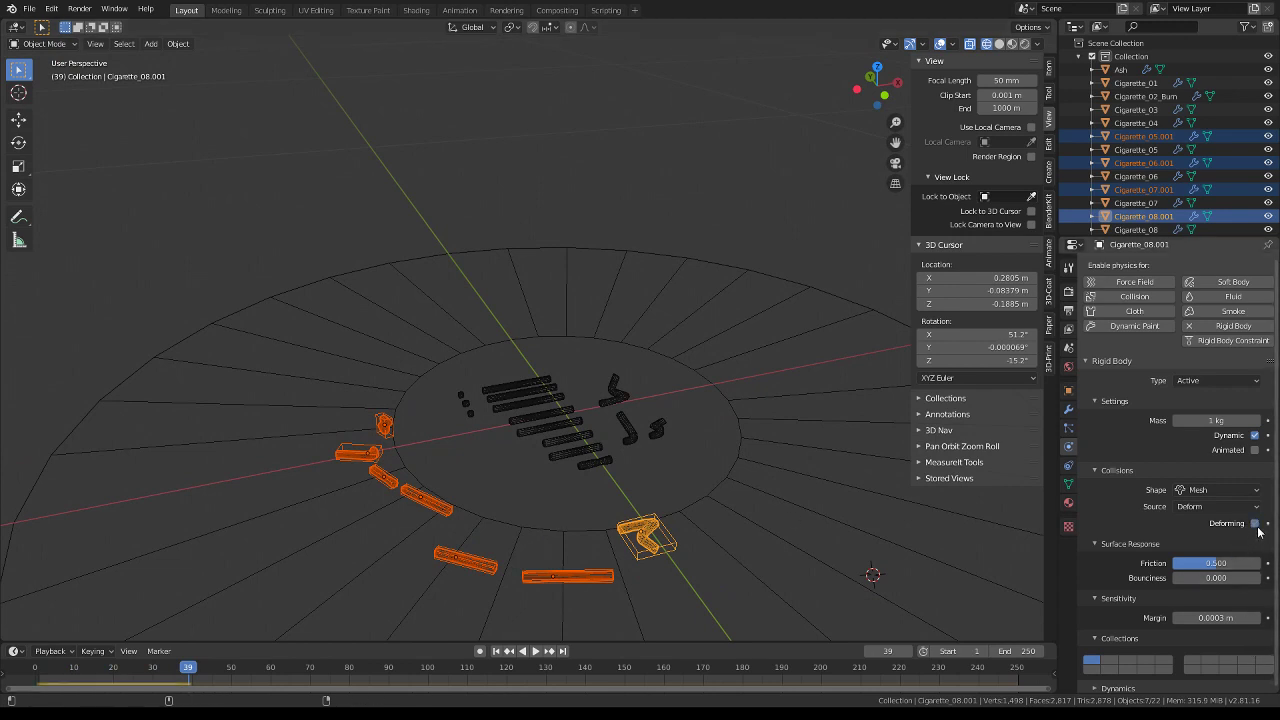
key(space)
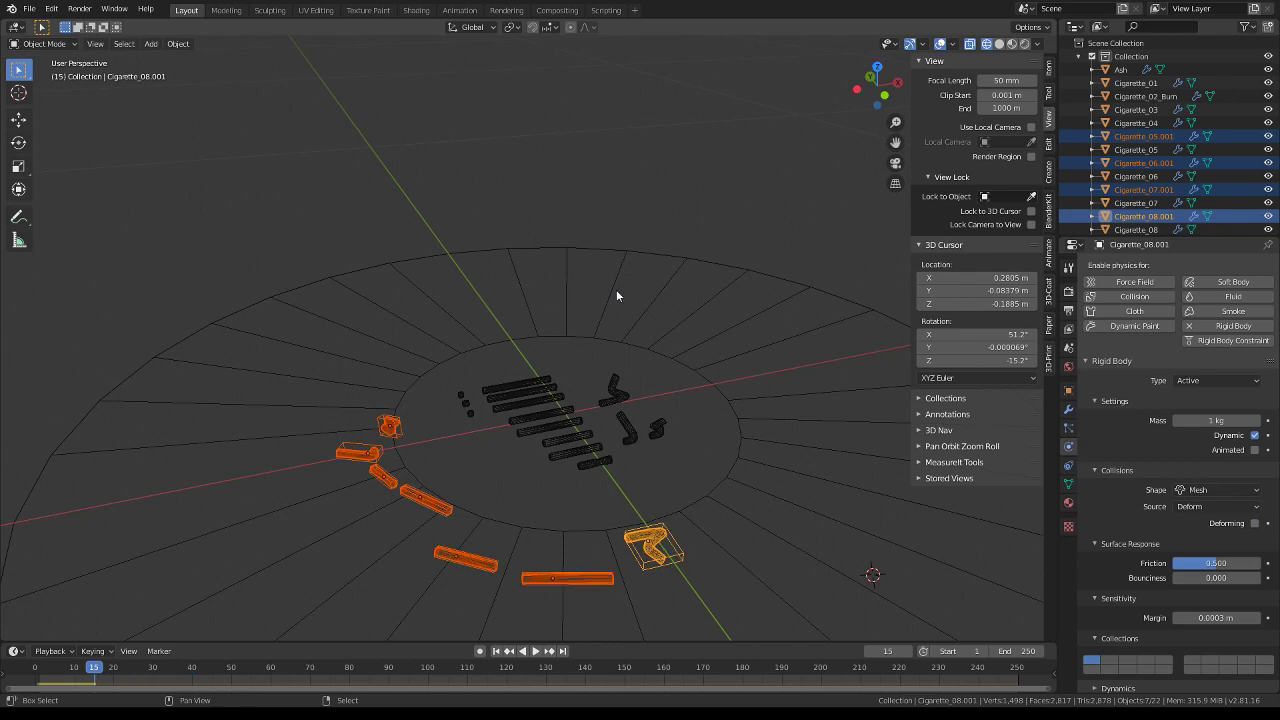
key(space)
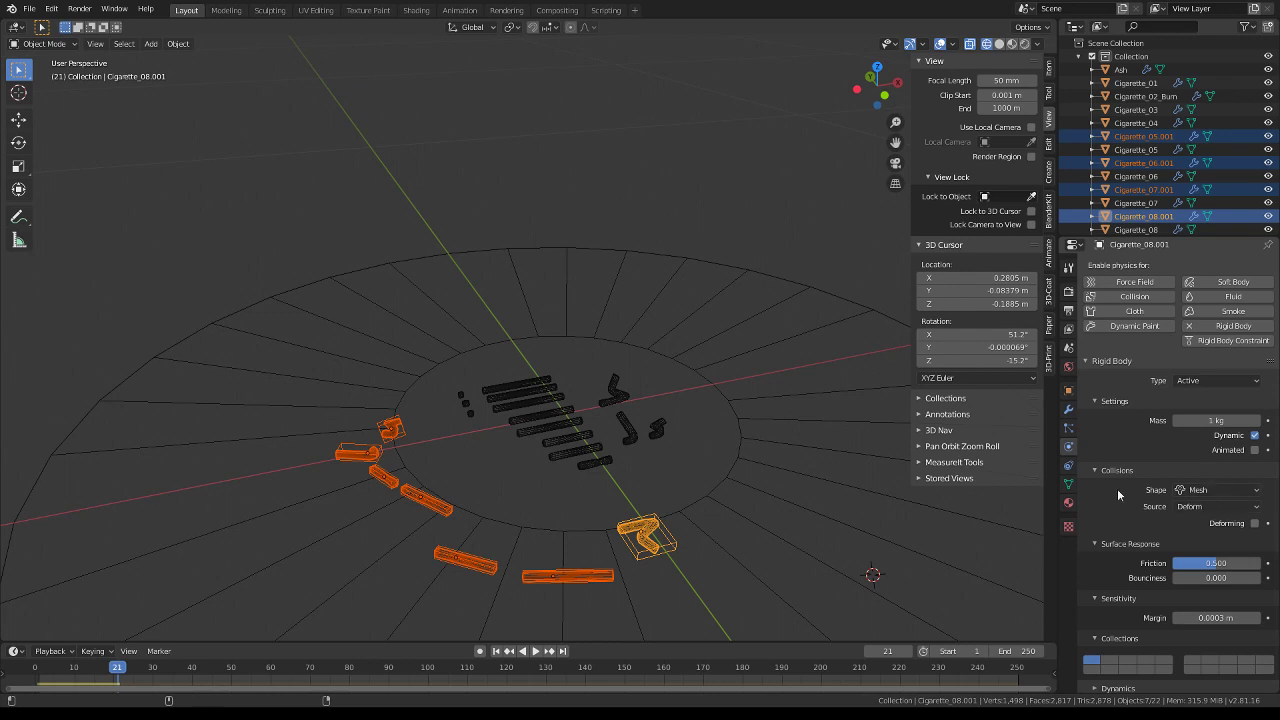
Switch the collision shape from Mesh to Cylinder, rewind to frame 0, and select Cigarette_05.001
click(1211, 491)
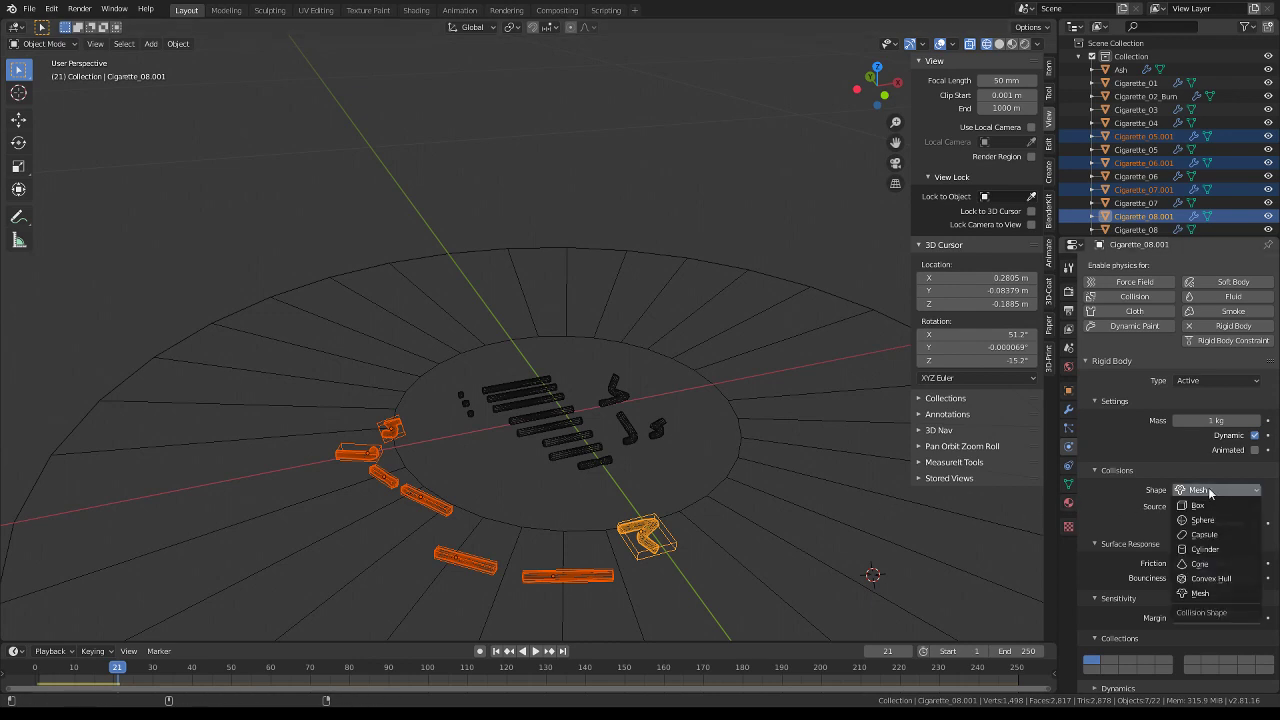
click(1194, 548)
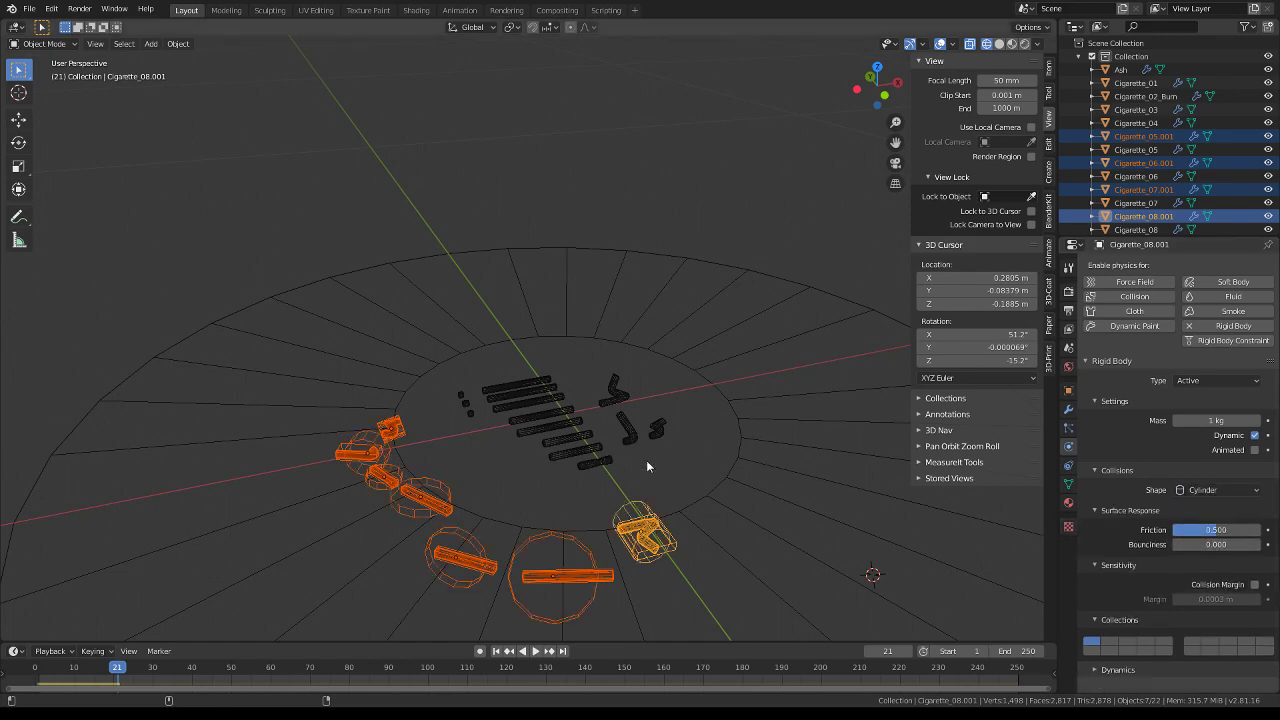
mouse_move(646, 460)
middle_down()
mouse_move(400, 421)
mouse_move(499, 397)
mouse_move(511, 448)
mouse_move(494, 381)
middle_up()
key(shift+Left)
click(573, 351)
middle_drag(573, 351, 571, 333)
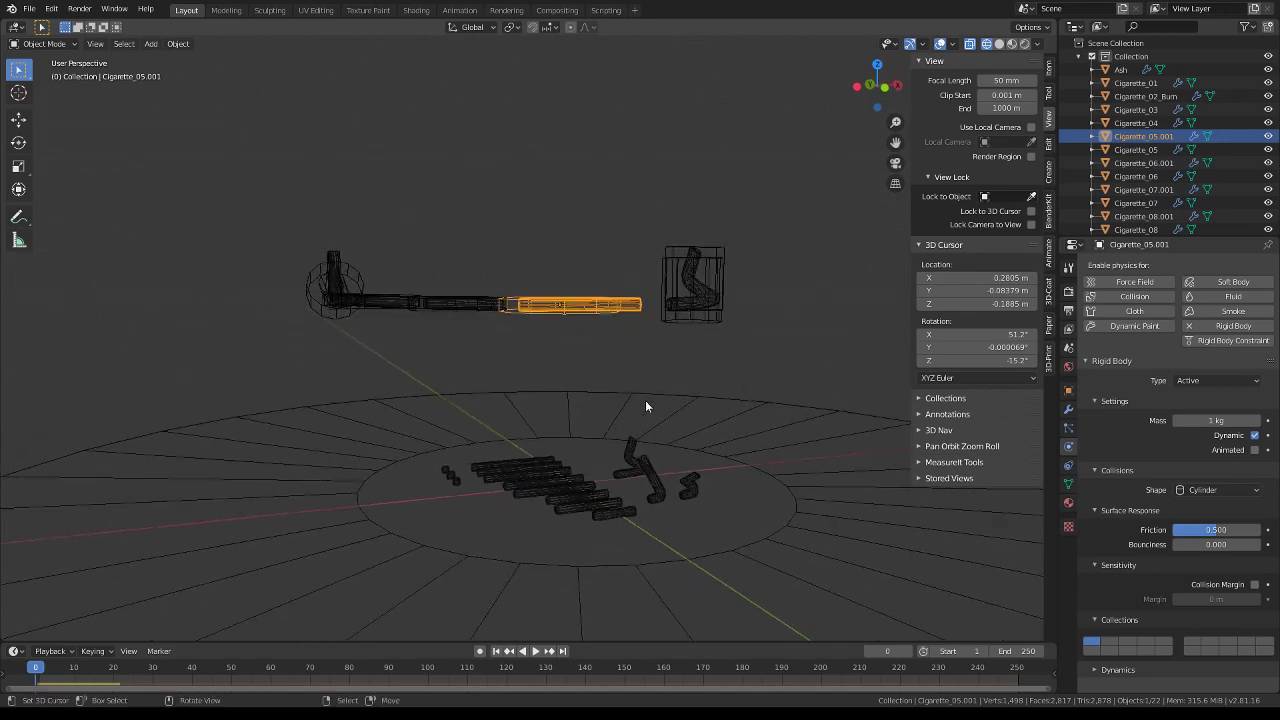
Show the N-panel Item transform values and select the bent Cigarette_09.001
mouse_move(634, 404)
middle_down()
mouse_move(690, 472)
mouse_move(641, 448)
mouse_move(629, 423)
middle_up()
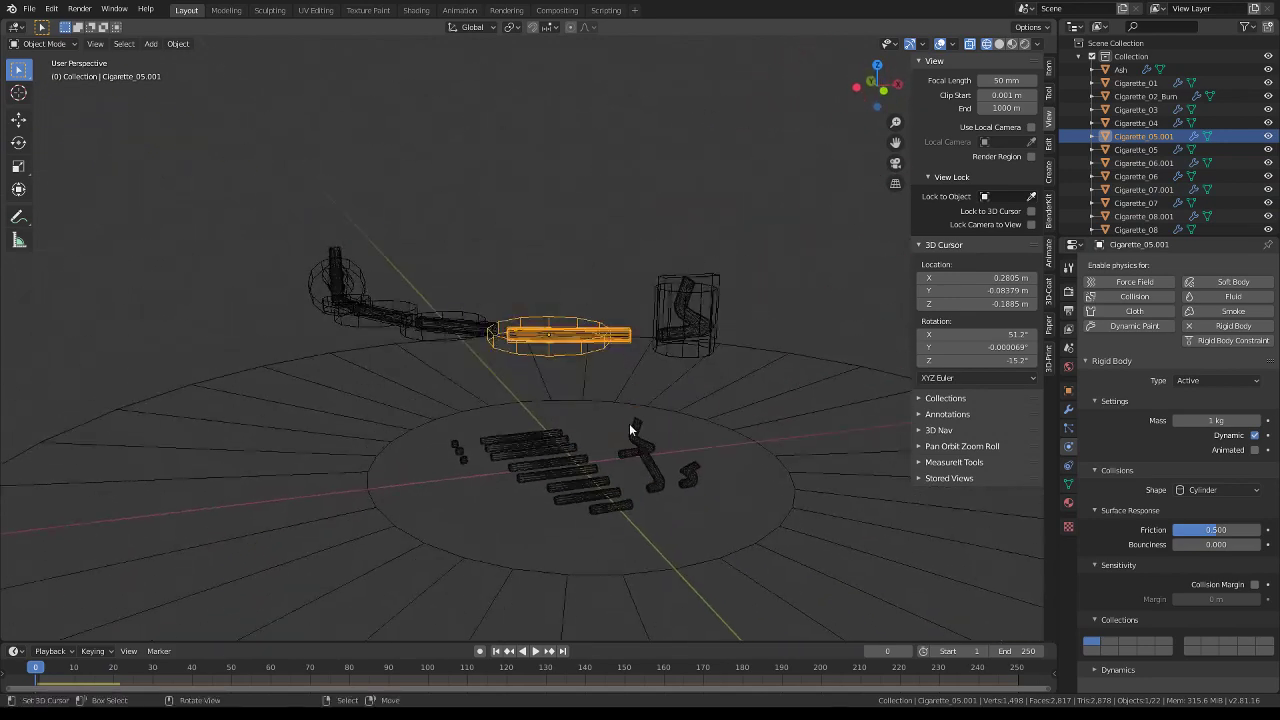
click(1049, 72)
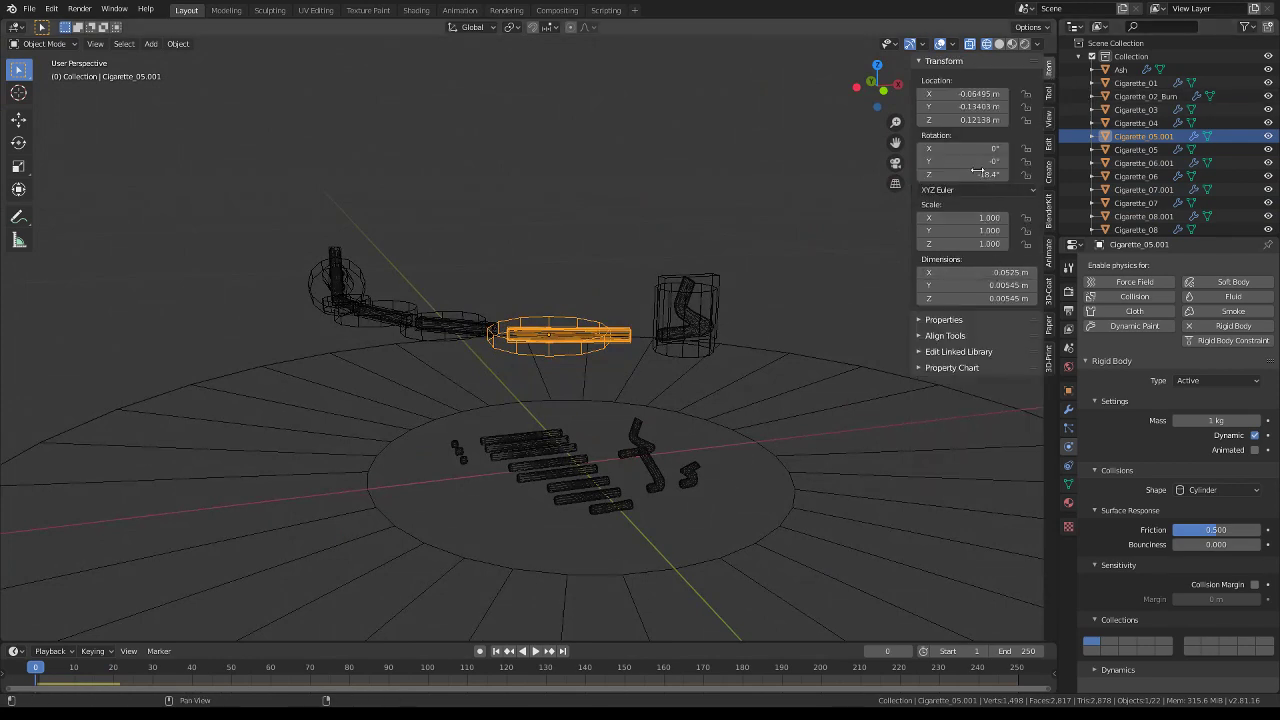
shift+click(676, 283)
shift+click(409, 313)
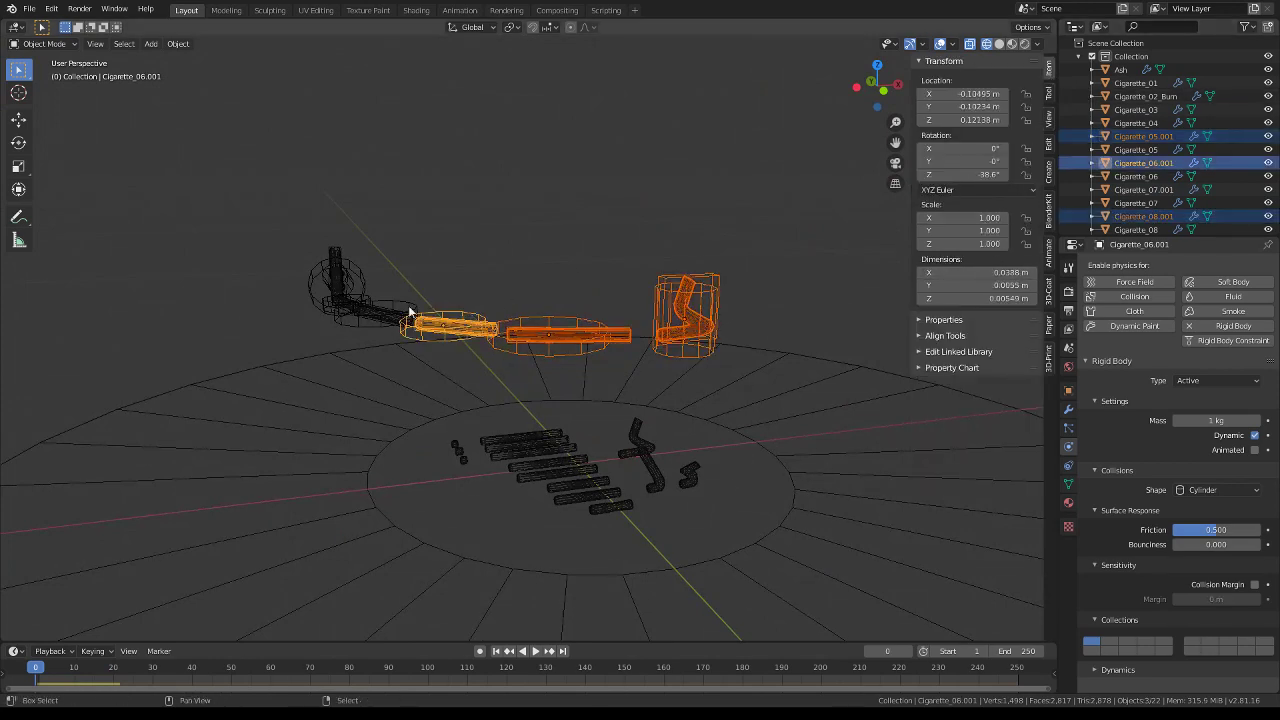
shift+click(345, 300)
mouse_move(345, 300)
middle_down()
mouse_move(407, 269)
mouse_move(313, 295)
mouse_move(386, 286)
middle_up()
click(313, 295)
click(386, 286)
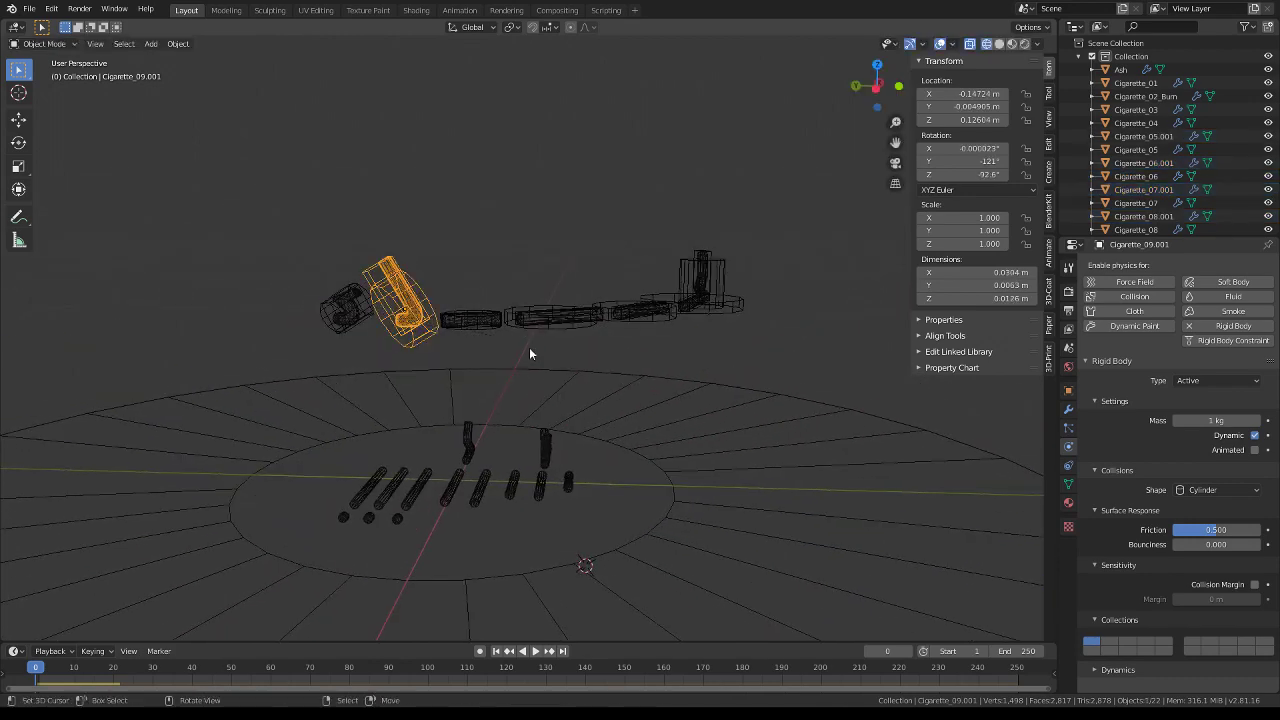
Frame Cigarette_09.001 and view it front-on, then side-on in orthographic
key(KP_Decimal)
key(KP_1)
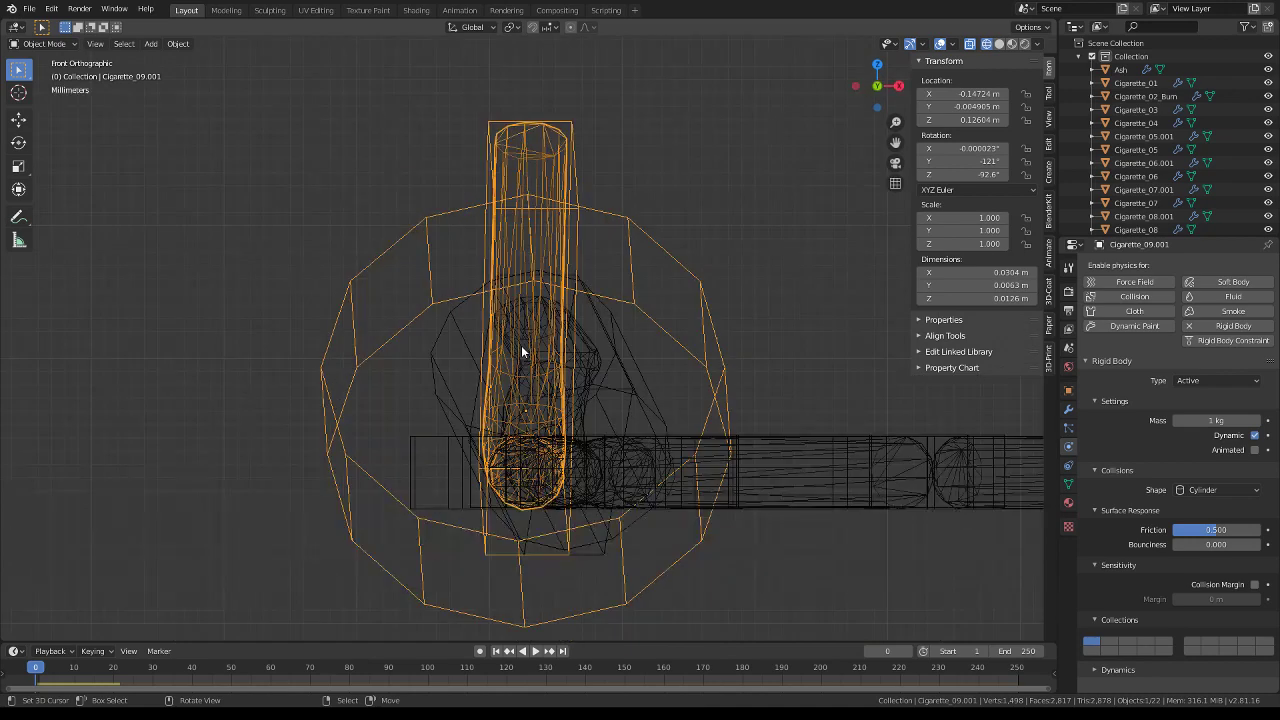
key(KP_3)
key(KP_5)
key(KP_5)
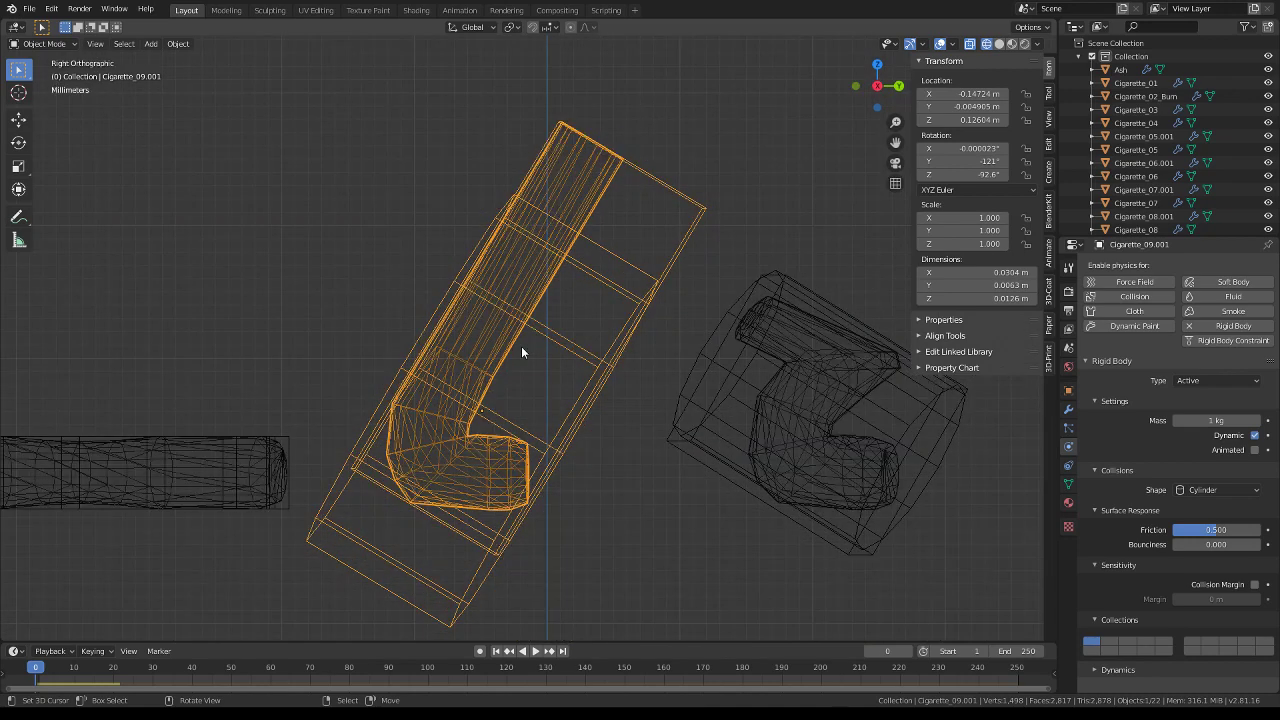
Rotate Cigarette_09.001 upright and apply its rotation
scroll(516, 354, down, 4)
key(r)
click(654, 348)
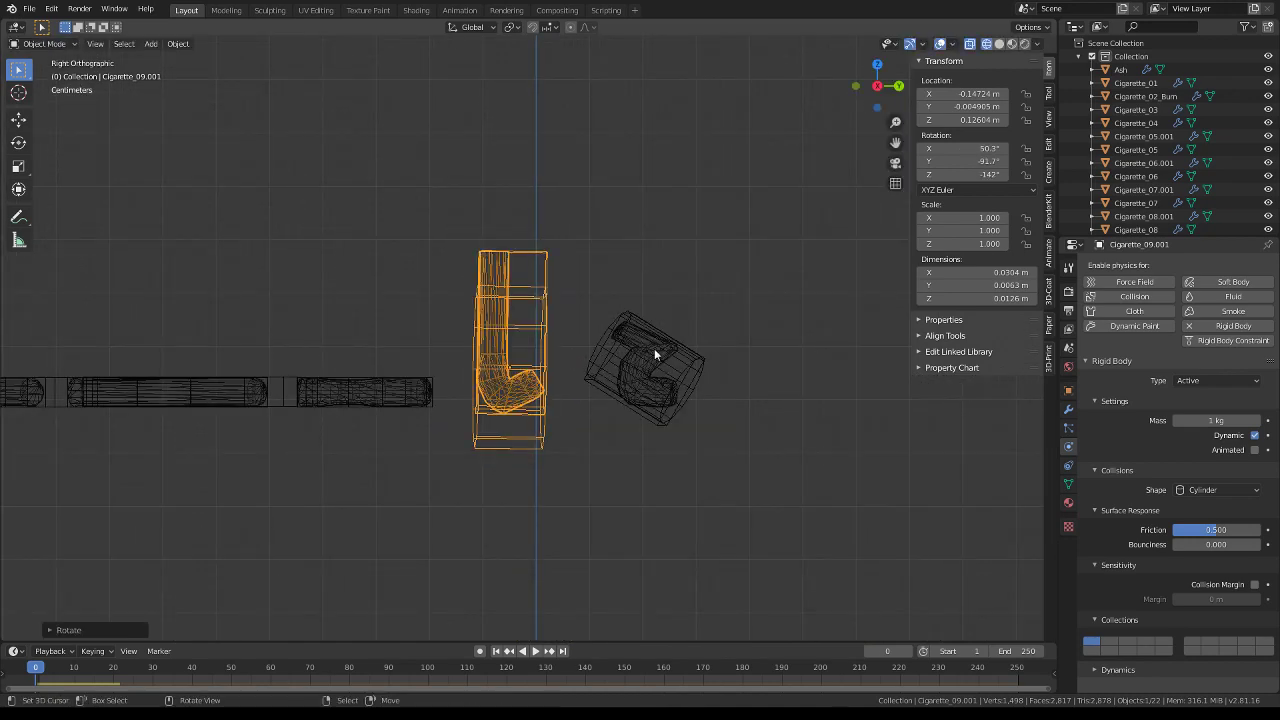
key(ctrl+a)
click(631, 364)
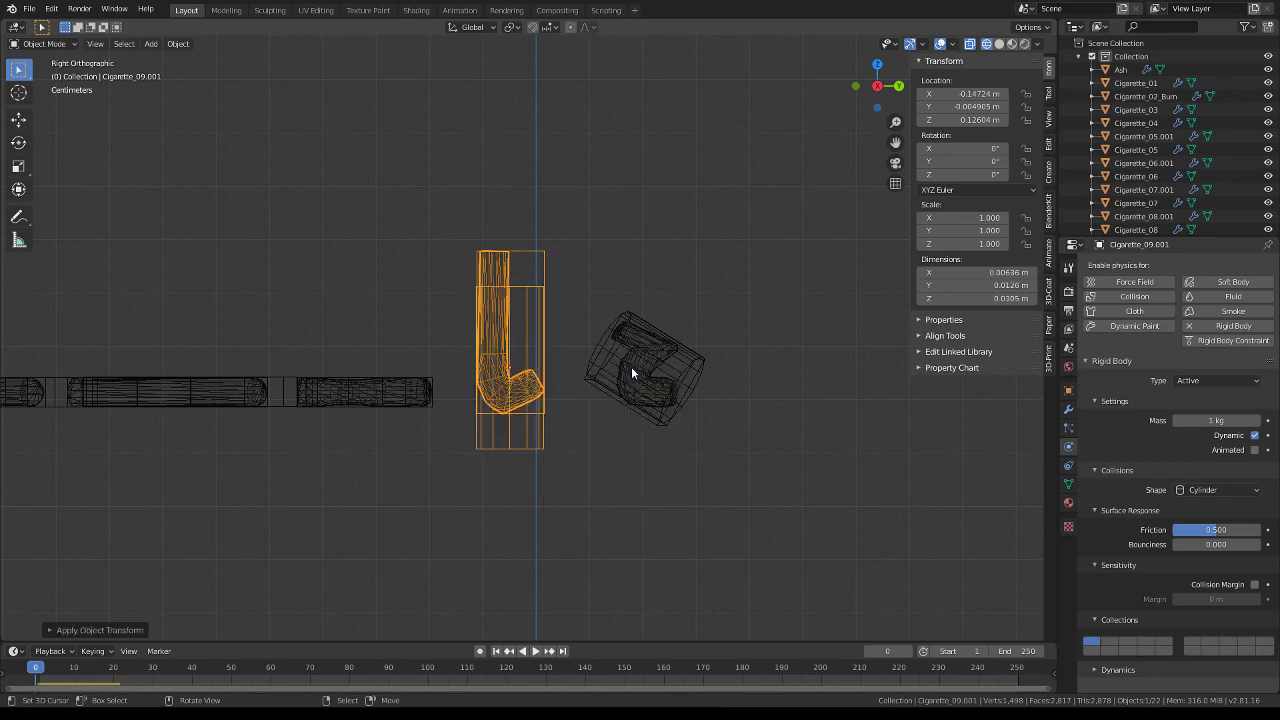
mouse_move(631, 366)
middle_down()
mouse_move(696, 411)
mouse_move(731, 392)
middle_up()
Stand the bent Cigarette_11.001 fully upright with two rotations from the front and side views
click(459, 330)
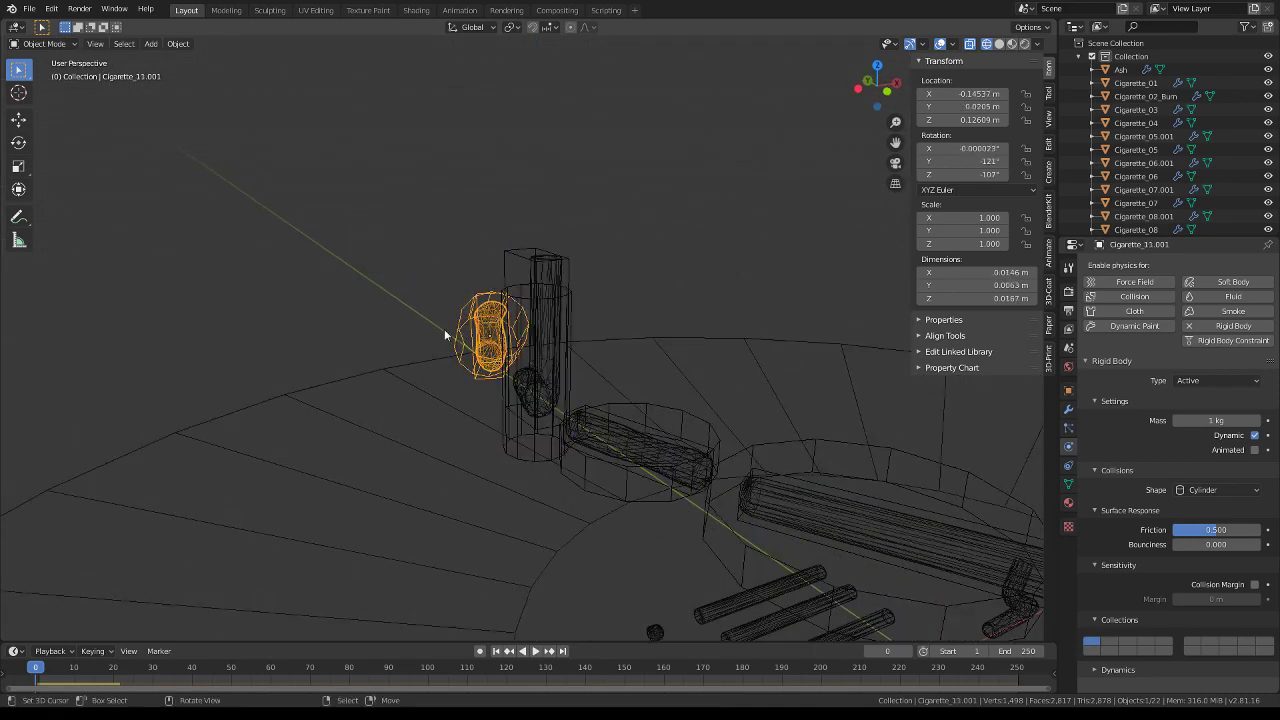
key(KP_1)
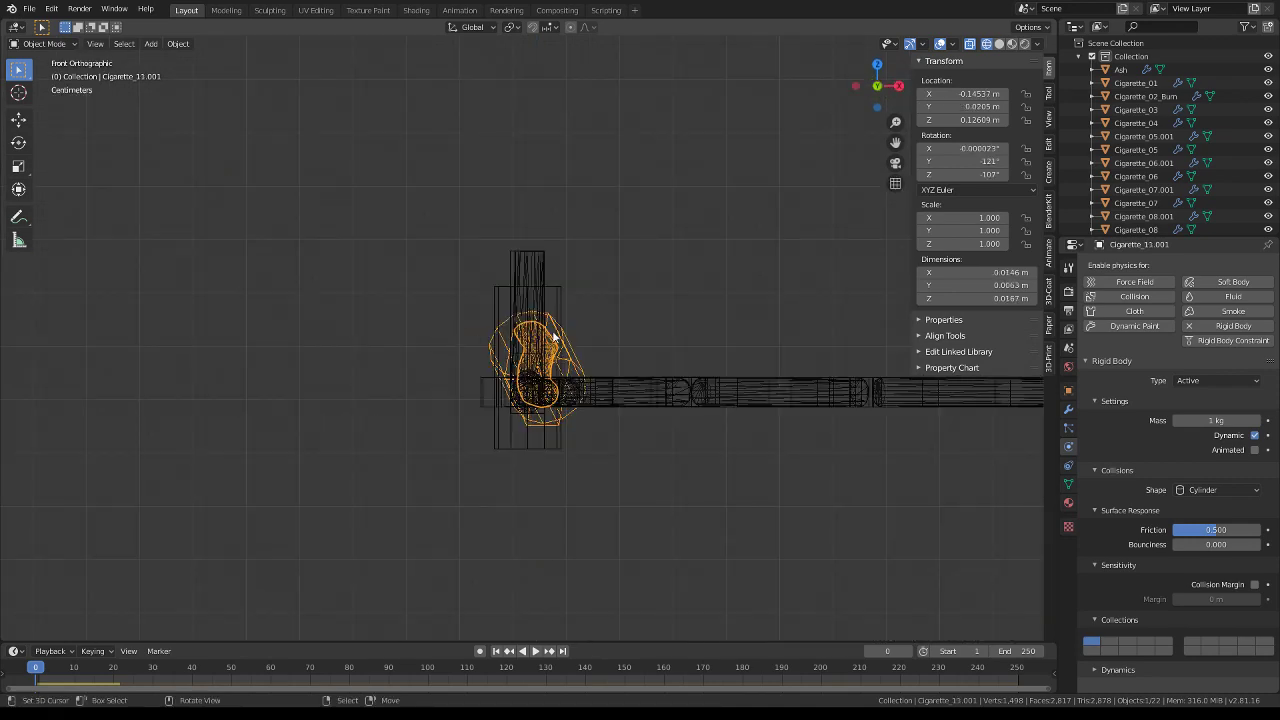
click(553, 333)
key(KP_3)
key(r)
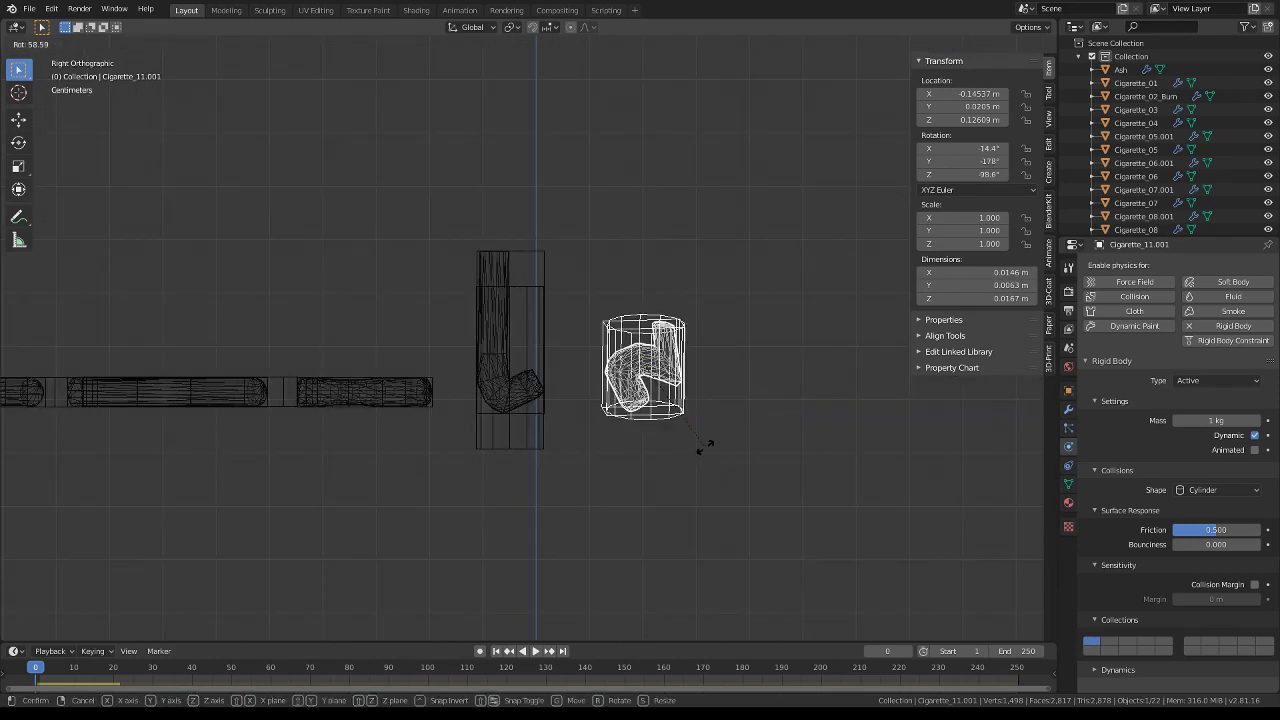
click(700, 449)
middle_drag(770, 410, 619, 408)
key(r)
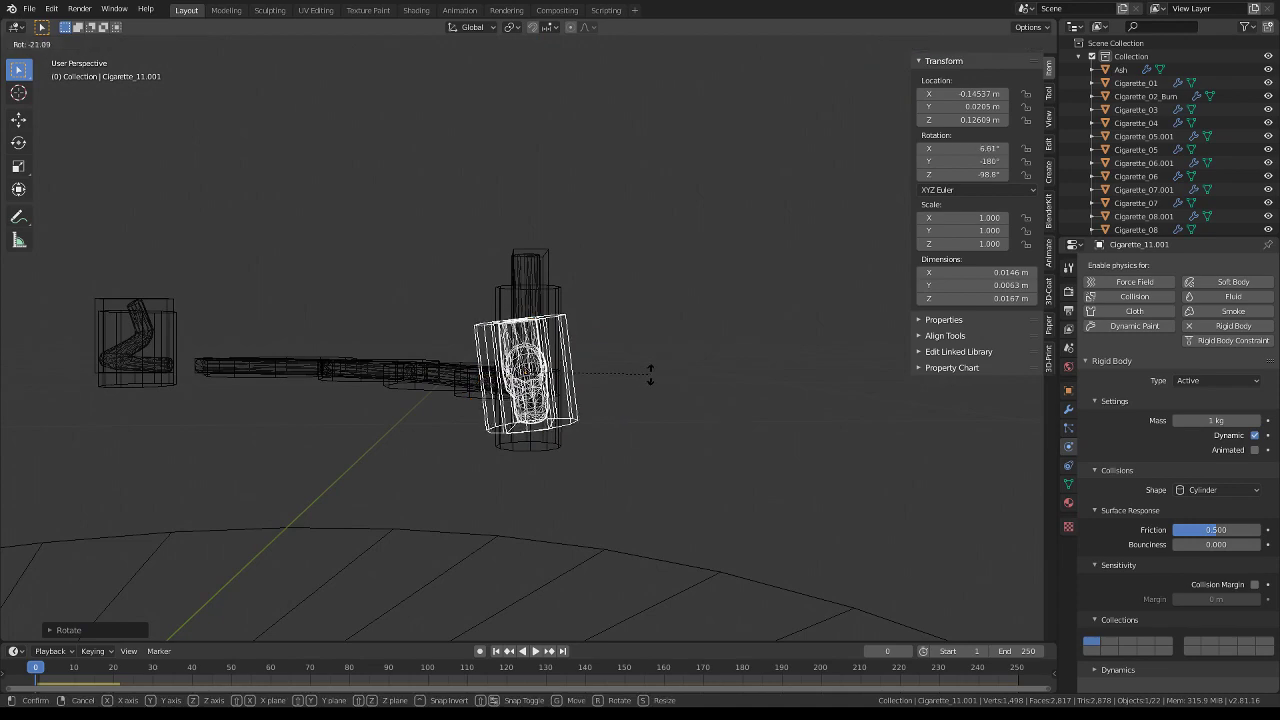
click(641, 391)
Apply both rotation and scale to Cigarette_11.001 so it reads zero rotation
key(ctrl+a)
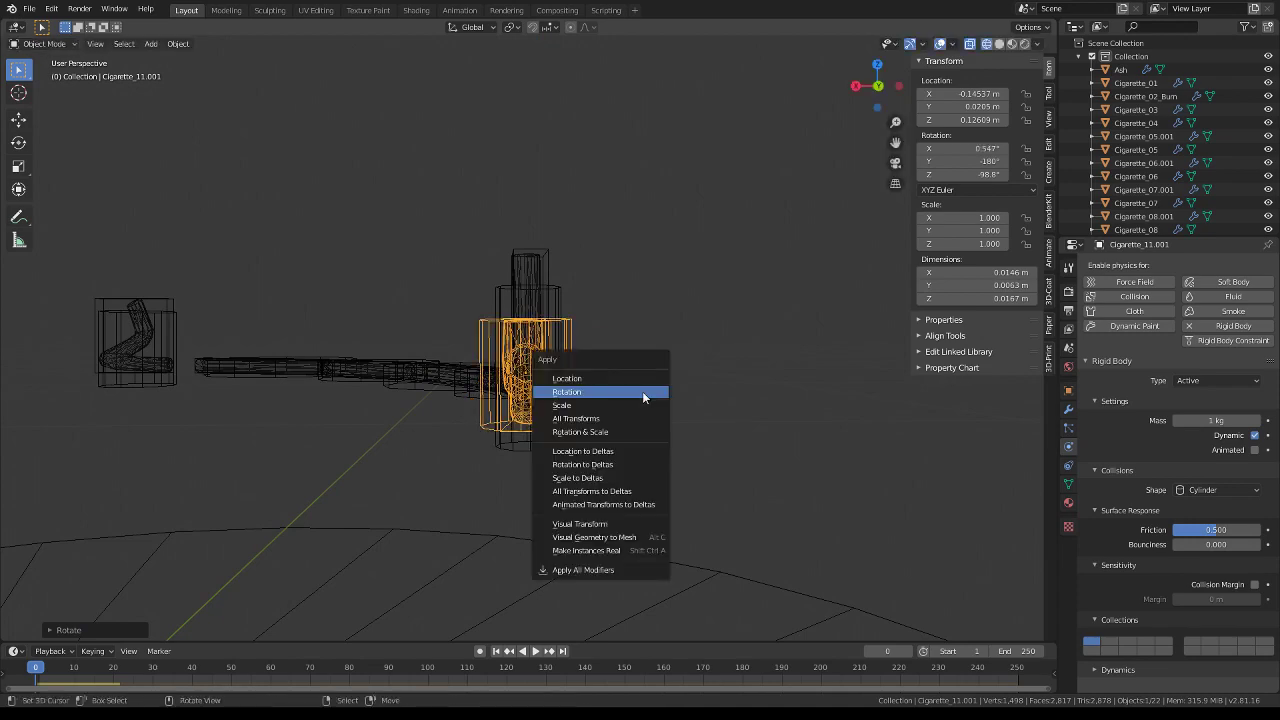
click(643, 393)
key(ctrl+a)
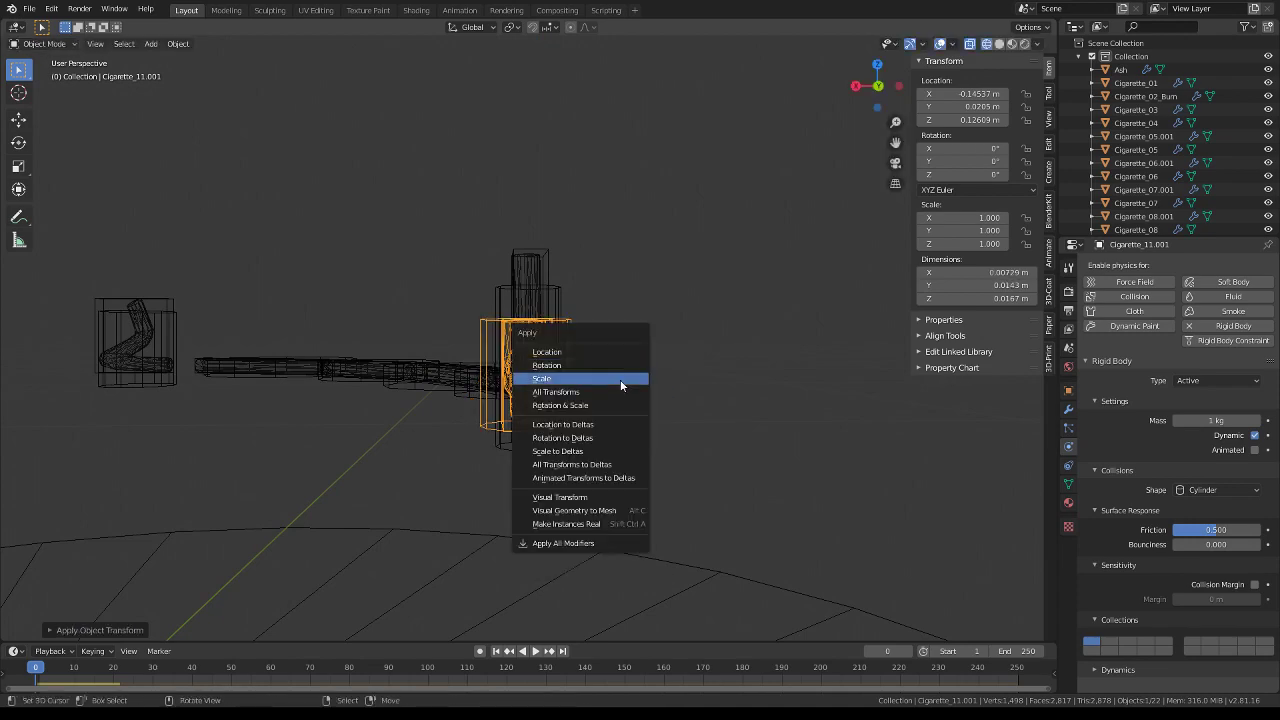
click(580, 379)
middle_drag(656, 364, 526, 382)
click(737, 381)
mouse_move(737, 381)
middle_down()
mouse_move(706, 377)
mouse_move(730, 440)
middle_up()
click(706, 377)
Rotate Cigarette_10.001 and apply its scale
key(r)
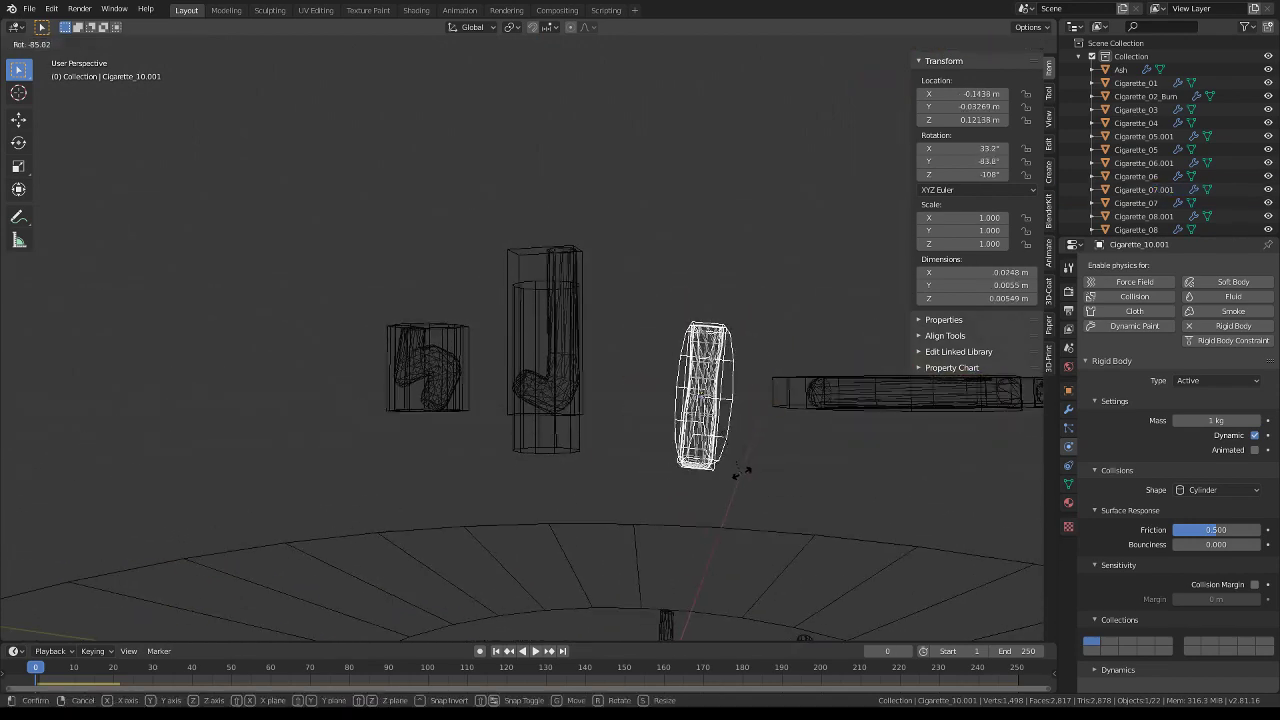
click(780, 406)
mouse_move(780, 406)
middle_down()
mouse_move(642, 392)
mouse_move(662, 421)
middle_up()
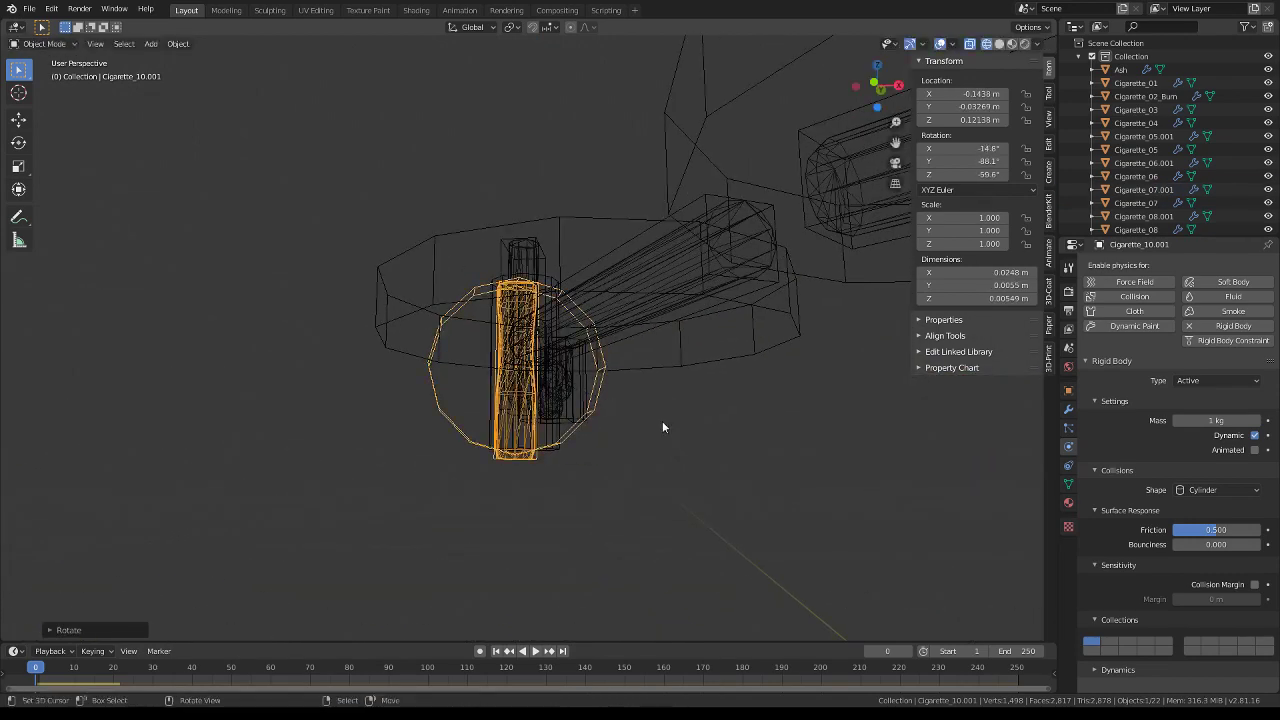
key(ctrl+a)
click(665, 419)
key(ctrl+a)
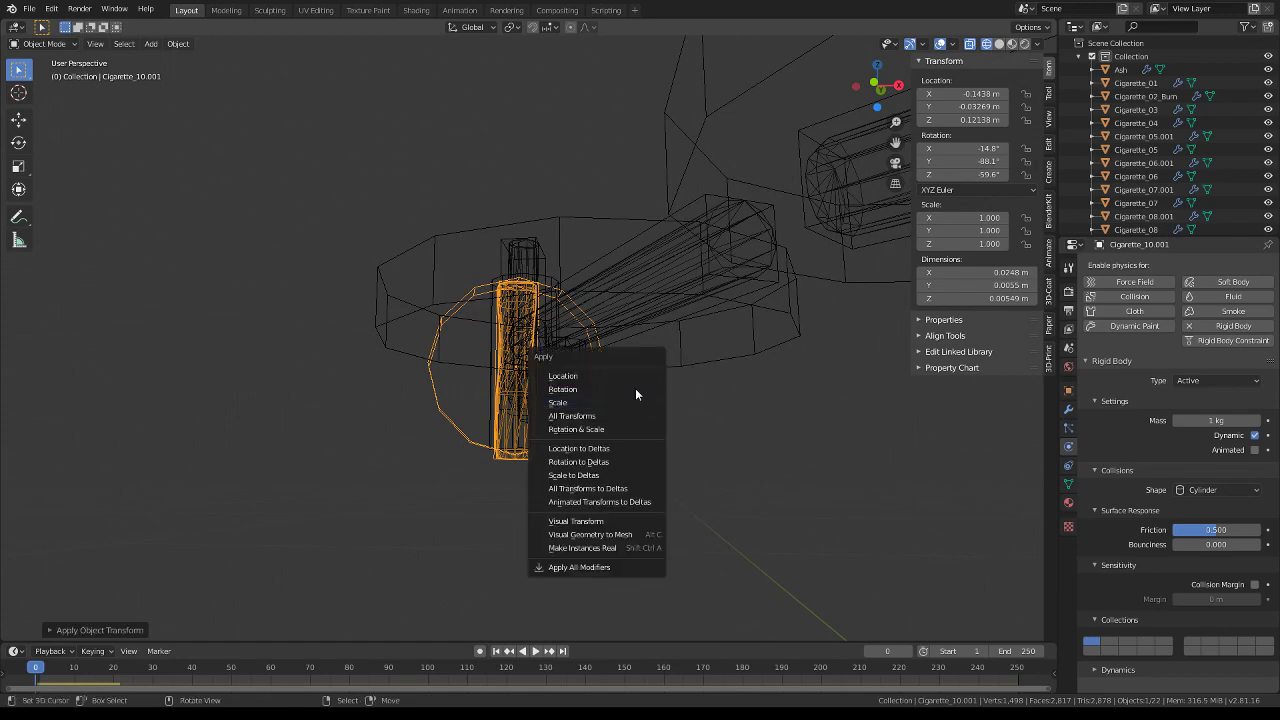
click(635, 390)
Rotate Cigarette_07.001 upright in two passes and apply its rotation
mouse_move(540, 295)
middle_down()
mouse_move(738, 346)
mouse_move(608, 323)
mouse_move(620, 350)
mouse_move(595, 388)
middle_up()
click(638, 318)
click(638, 318)
key(r)
click(727, 404)
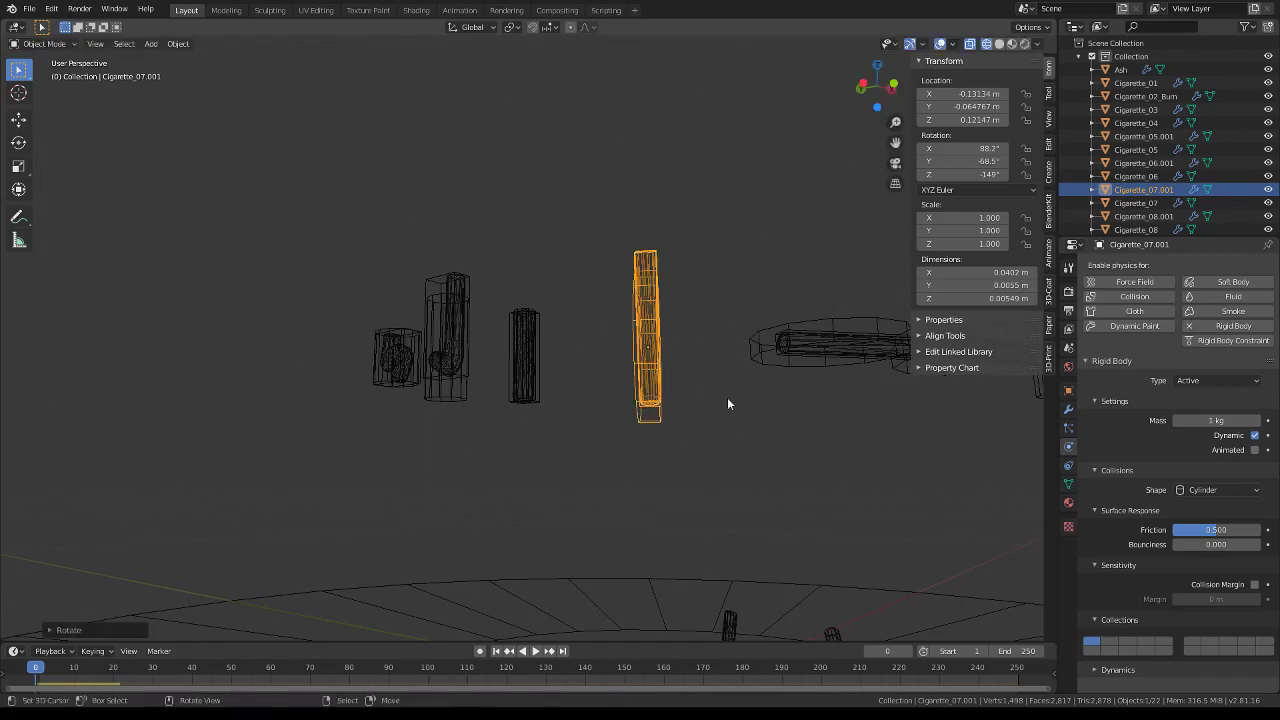
middle_drag(727, 404, 580, 394)
key(r)
click(670, 388)
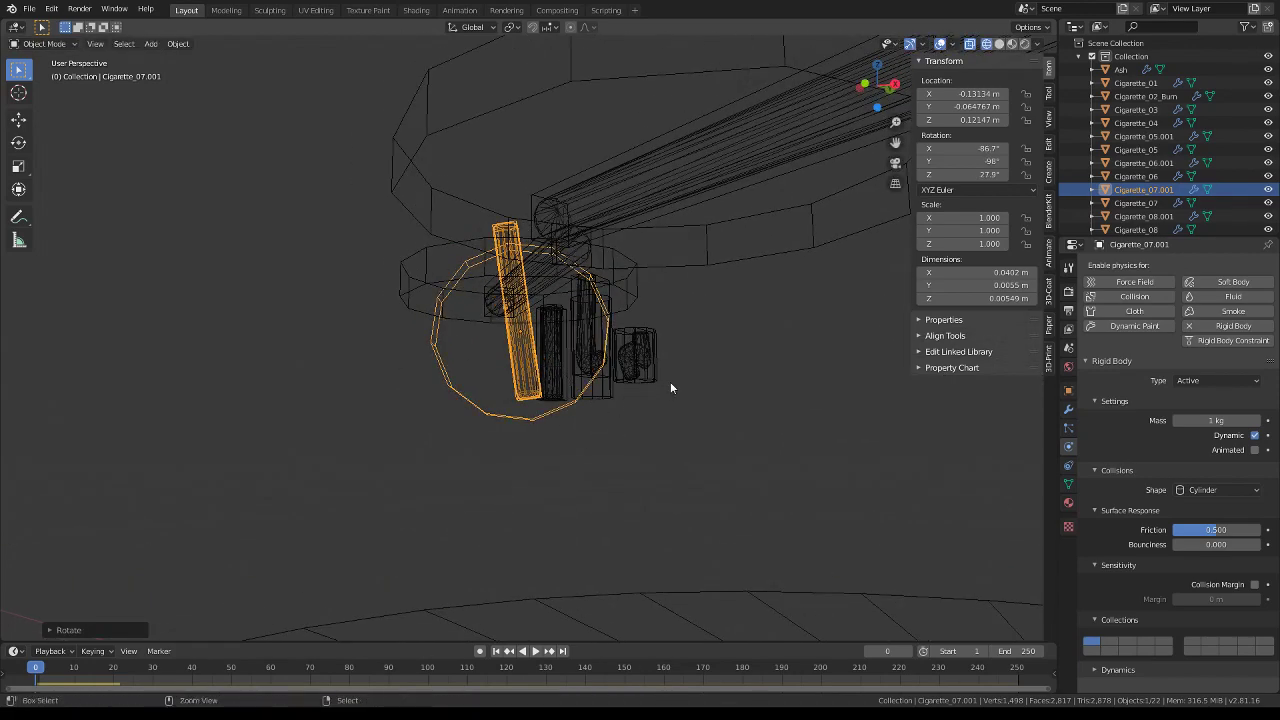
key(ctrl+a)
click(671, 380)
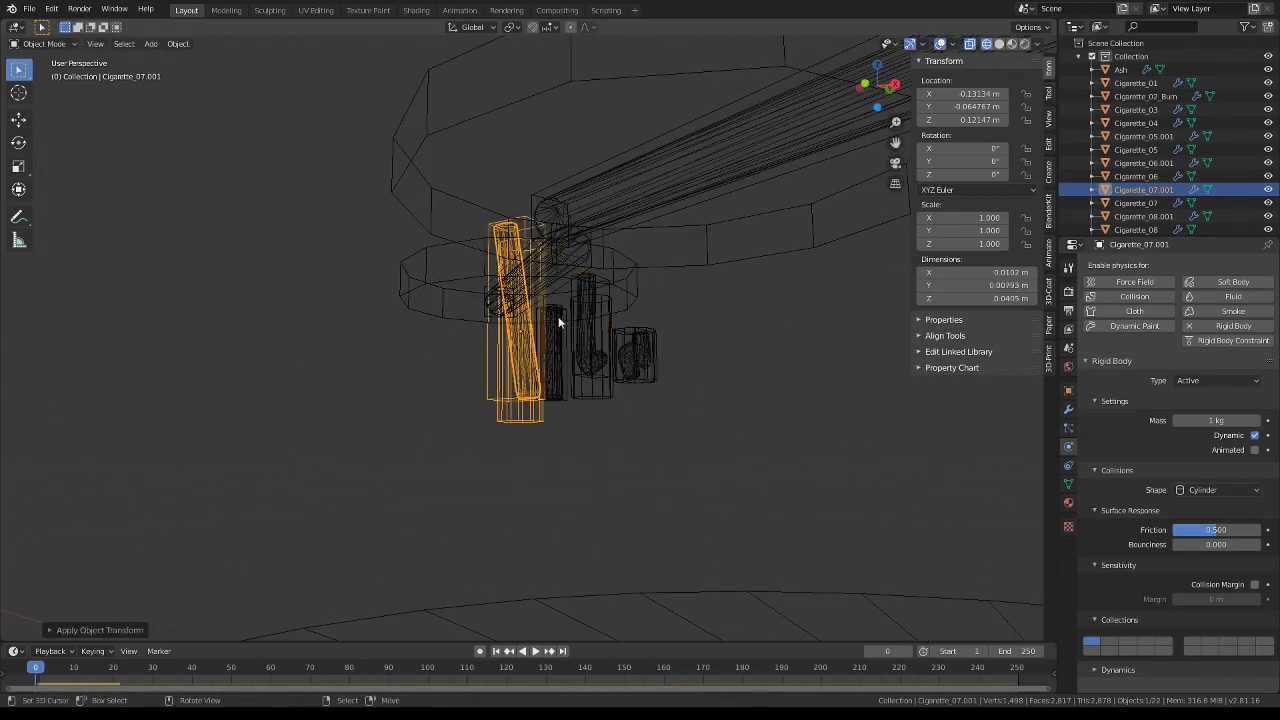
Refine the cigarette's tilt to vertical in front and left views, then apply the rotation
key(KP_1)
key(r)
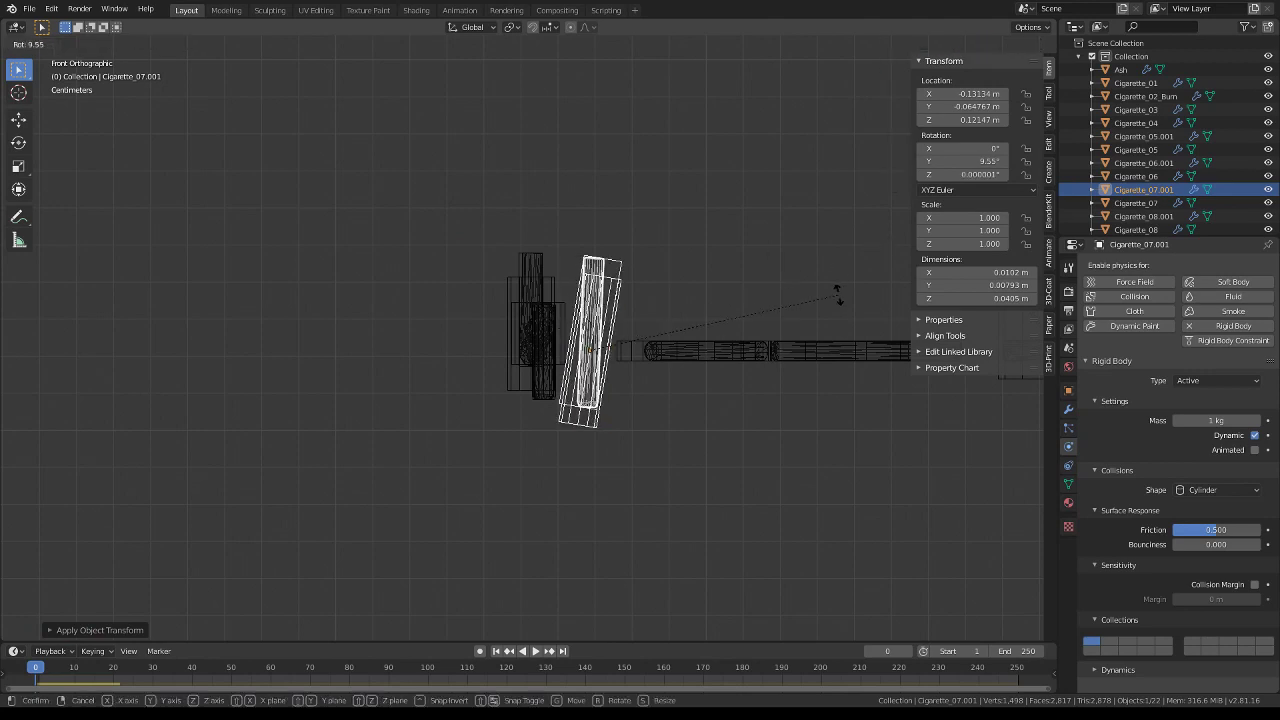
click(838, 294)
key(ctrl+KP_3)
key(r)
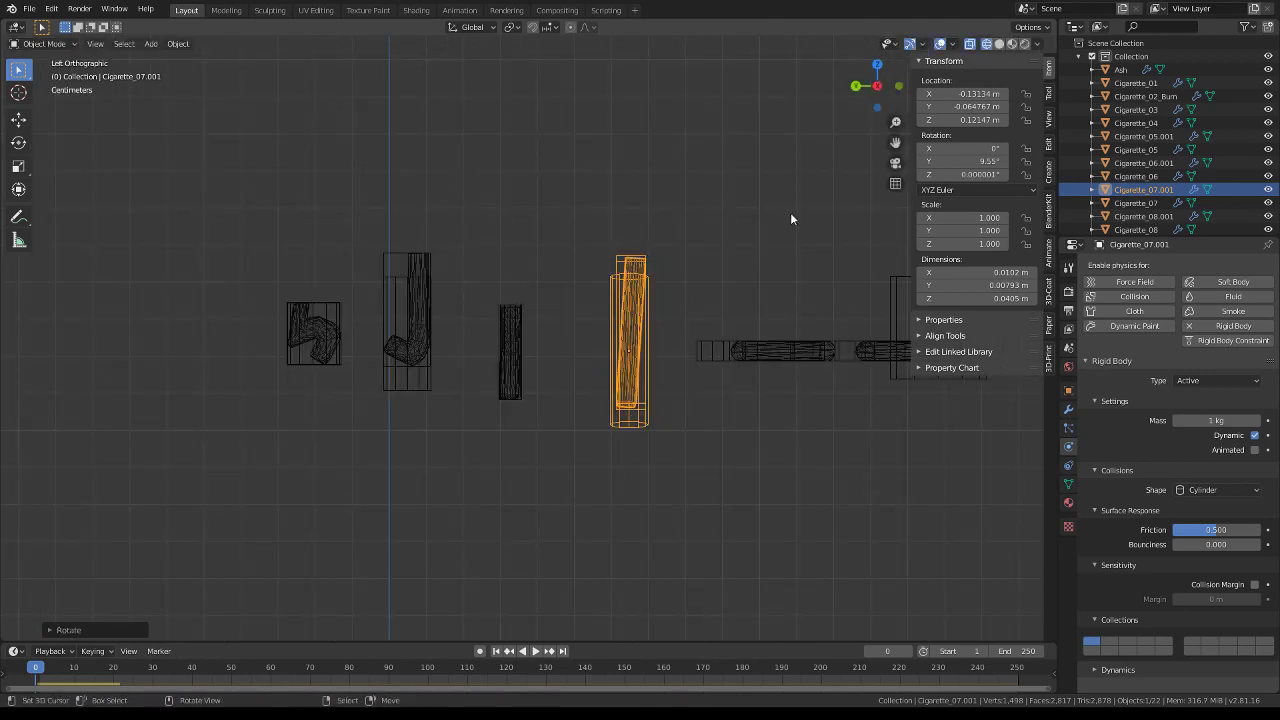
click(803, 198)
key(ctrl+a)
click(803, 199)
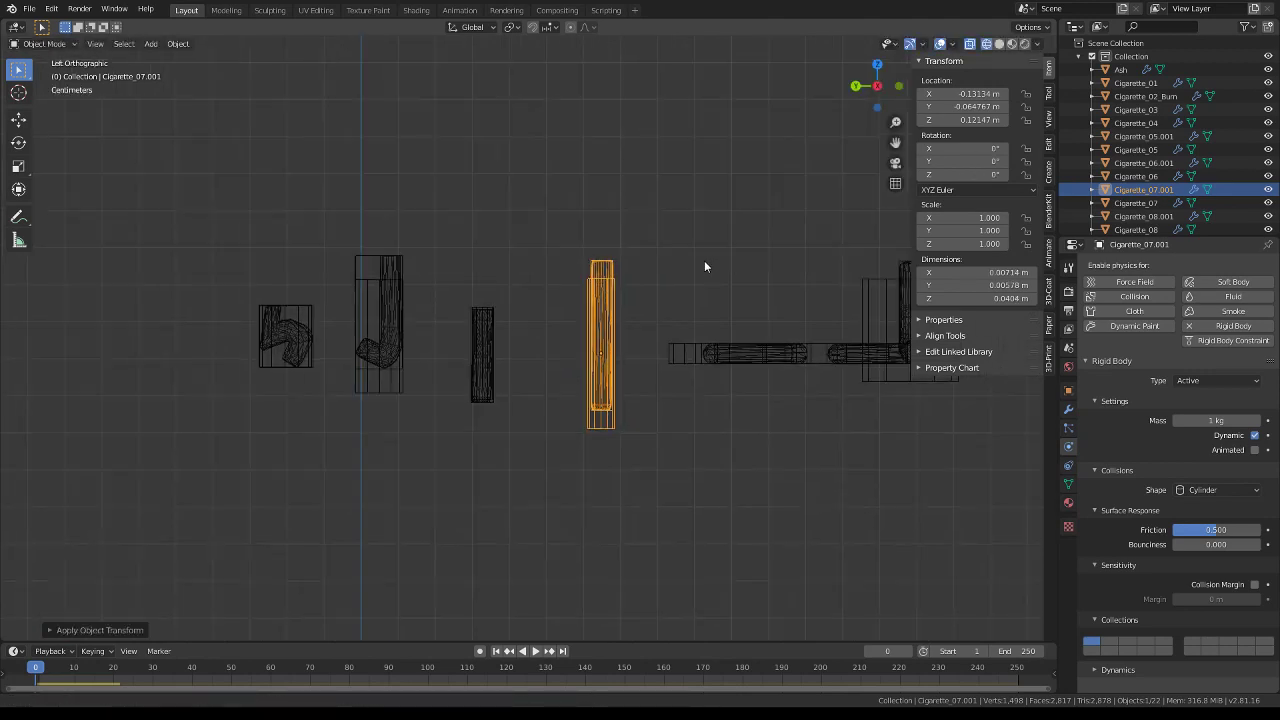
Turn Cigarette_06.001 from diagonal to vertical and apply its rotation to zero
ctrl+scroll(704, 260, right, 4)
click(603, 353)
key(r)
click(734, 332)
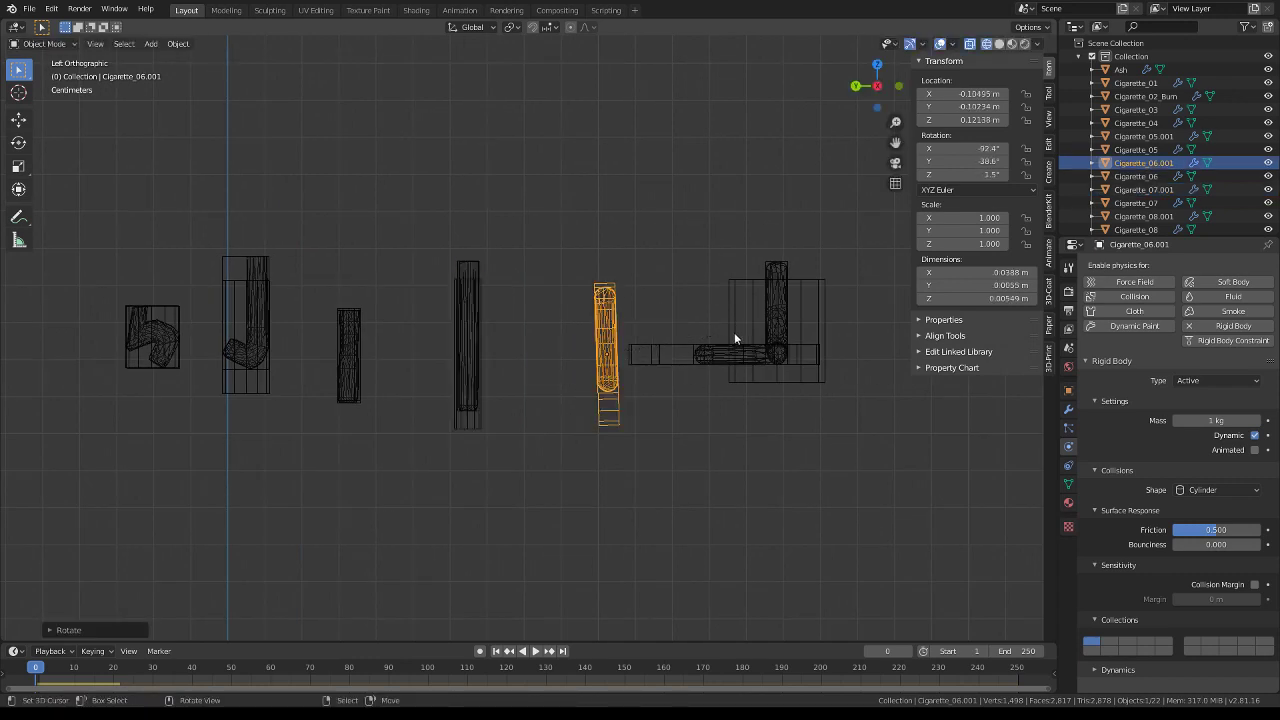
key(KP_1)
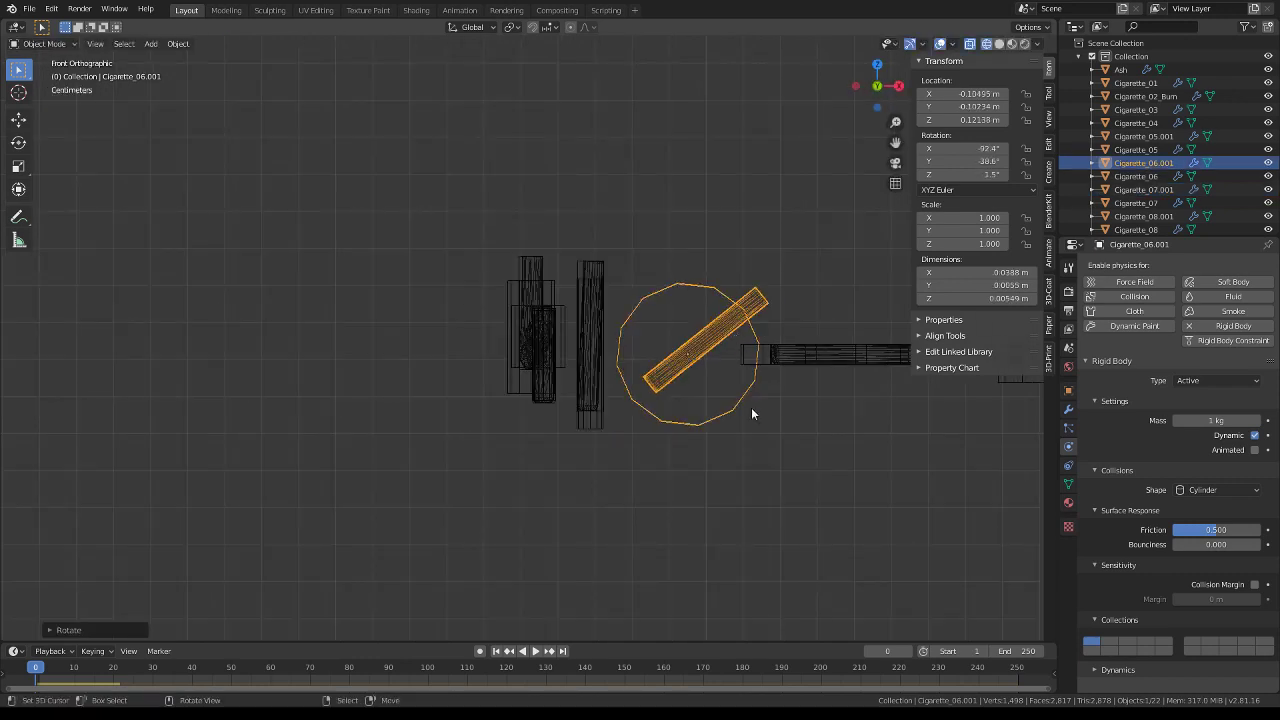
key(r)
click(799, 332)
click(799, 332)
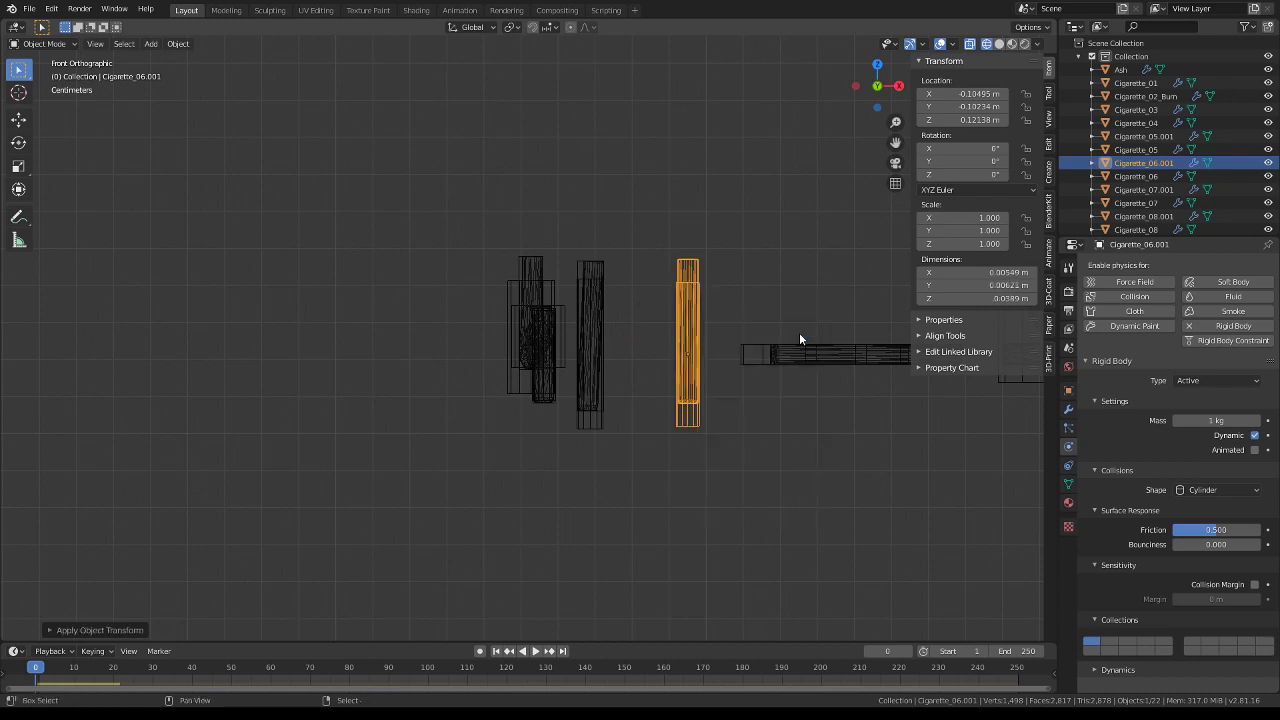
Pan across the remaining cigarettes, making one more small rotation along the way
shift+middle_drag(799, 332, 554, 337)
shift+middle_drag(463, 340, 754, 420)
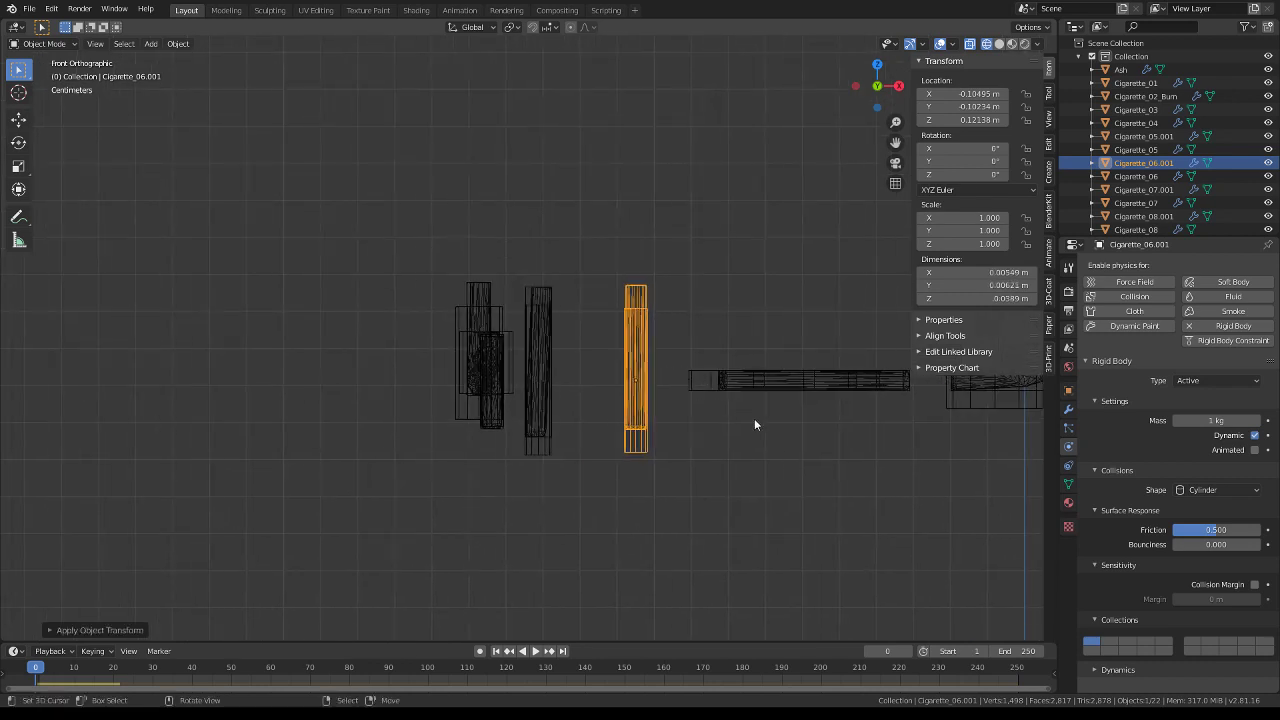
key(r)
click(757, 417)
scroll(750, 390, up, 2)
shift+middle_drag(741, 362, 587, 322)
Lower Cigarette_06.001's whole mesh slightly along Z in Edit Mode
key(Tab)
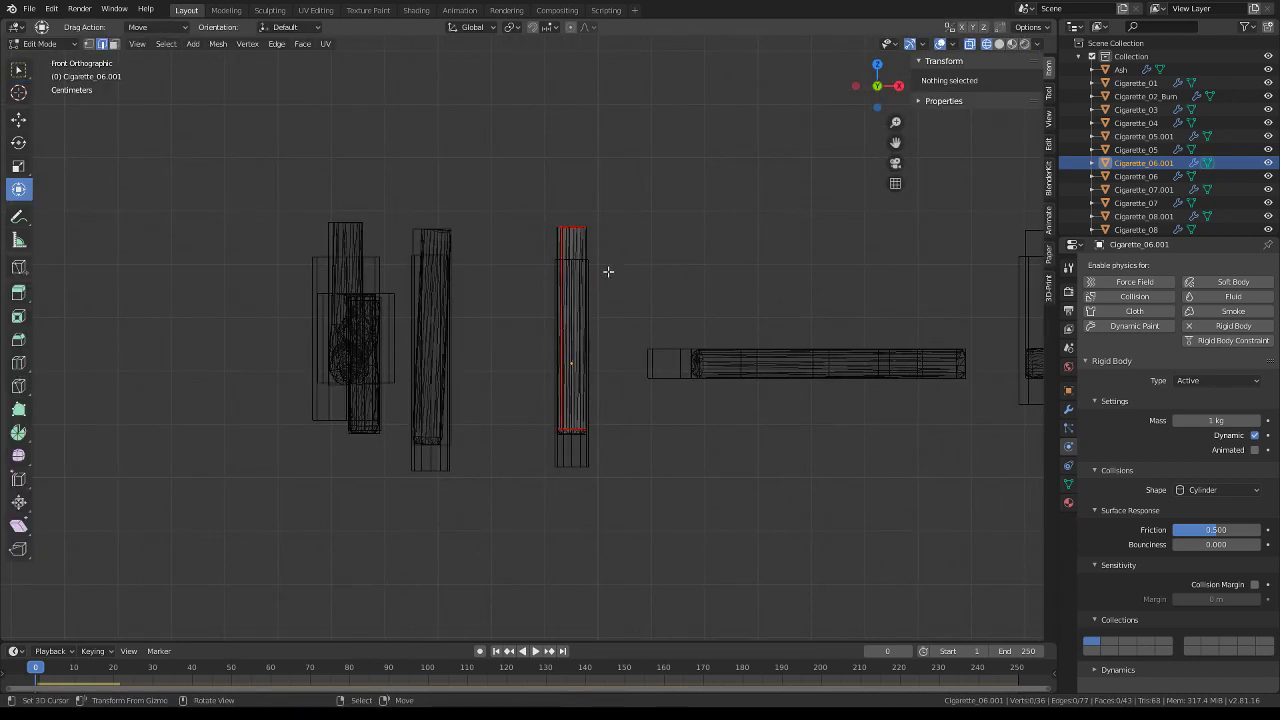
scroll(606, 271, up, 3)
key(a)
key(g)
key(z)
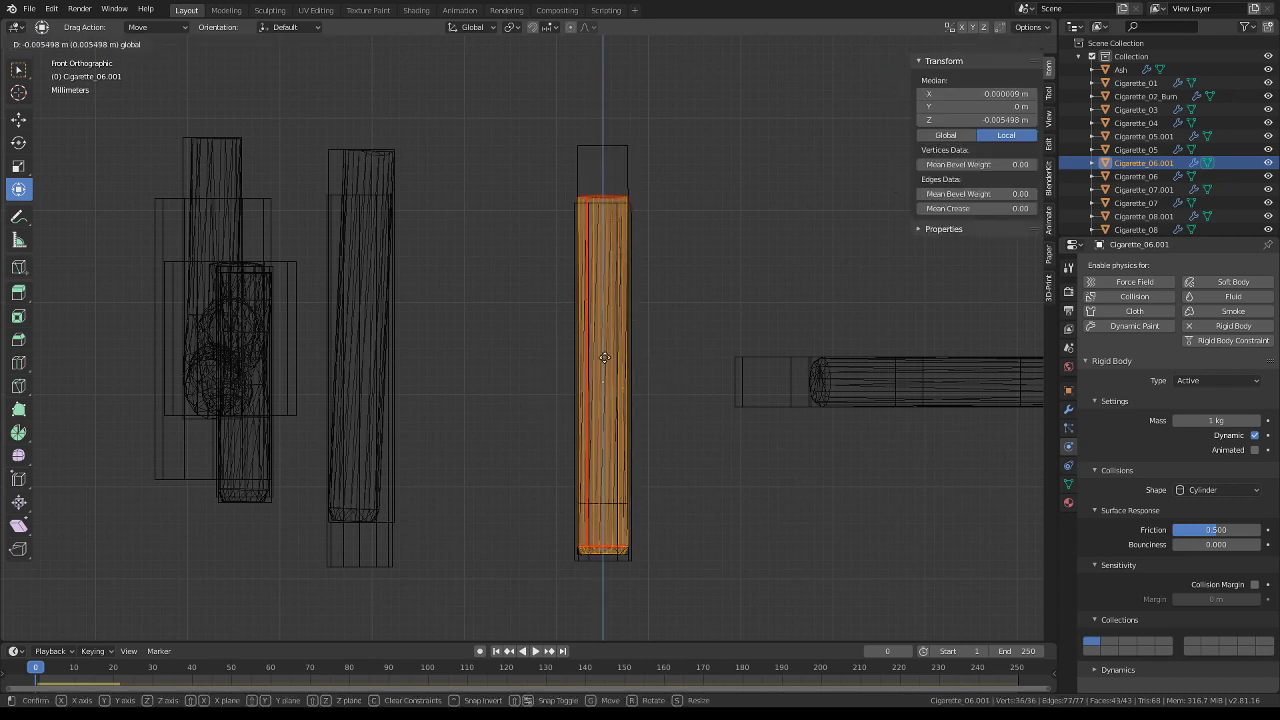
click(606, 366)
key(Tab)
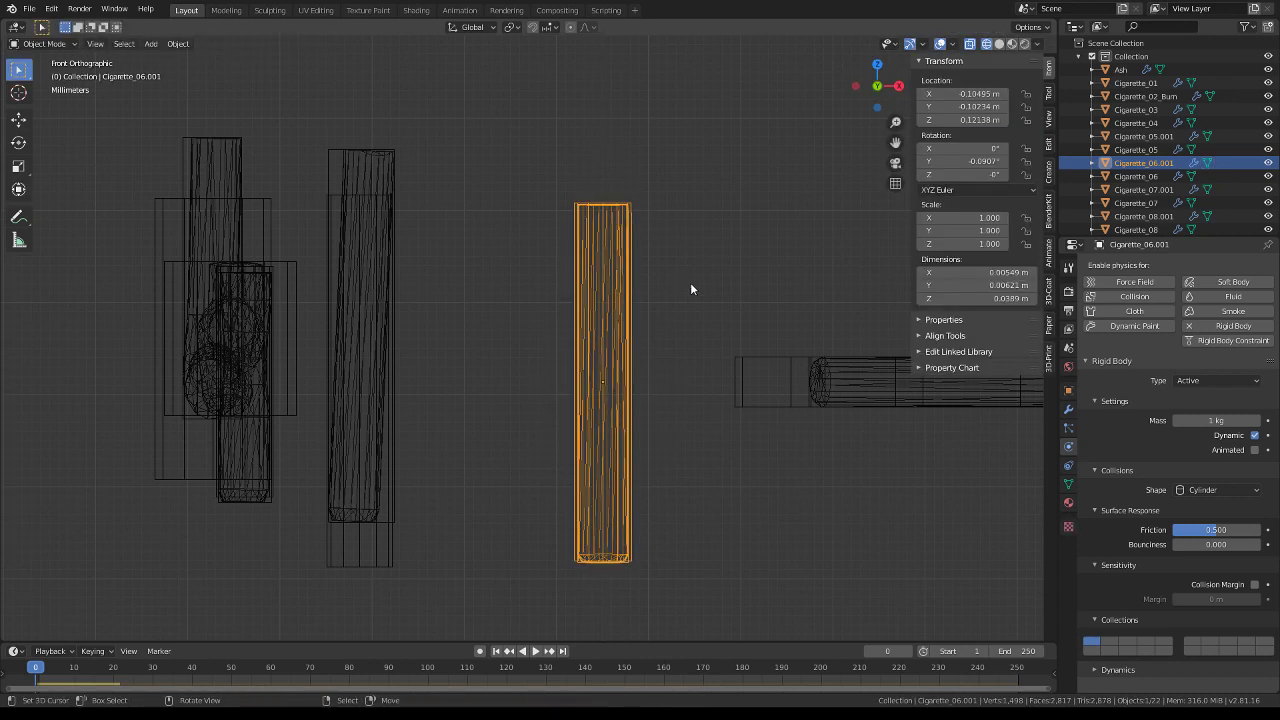
Switch to Cigarette_07.001 and apply its current rotation so it reads 0°
drag(330, 280, 366, 178)
key(Tab)
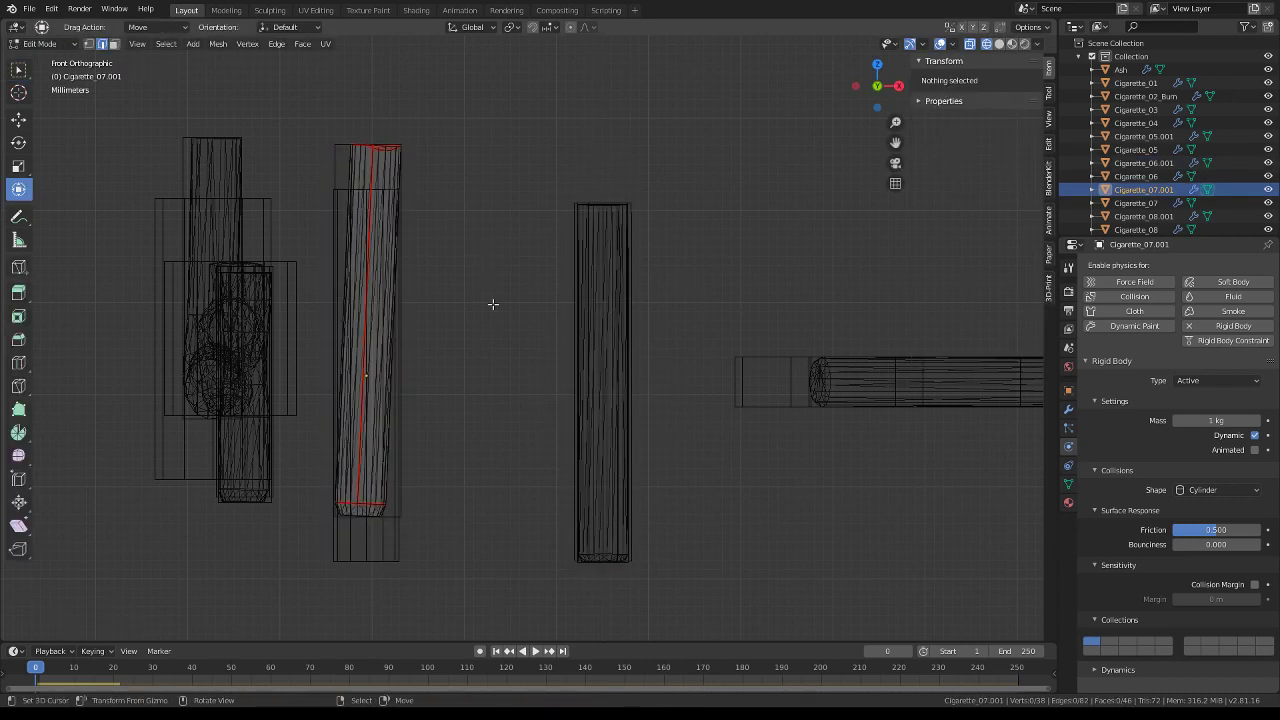
key(Tab)
key(r)
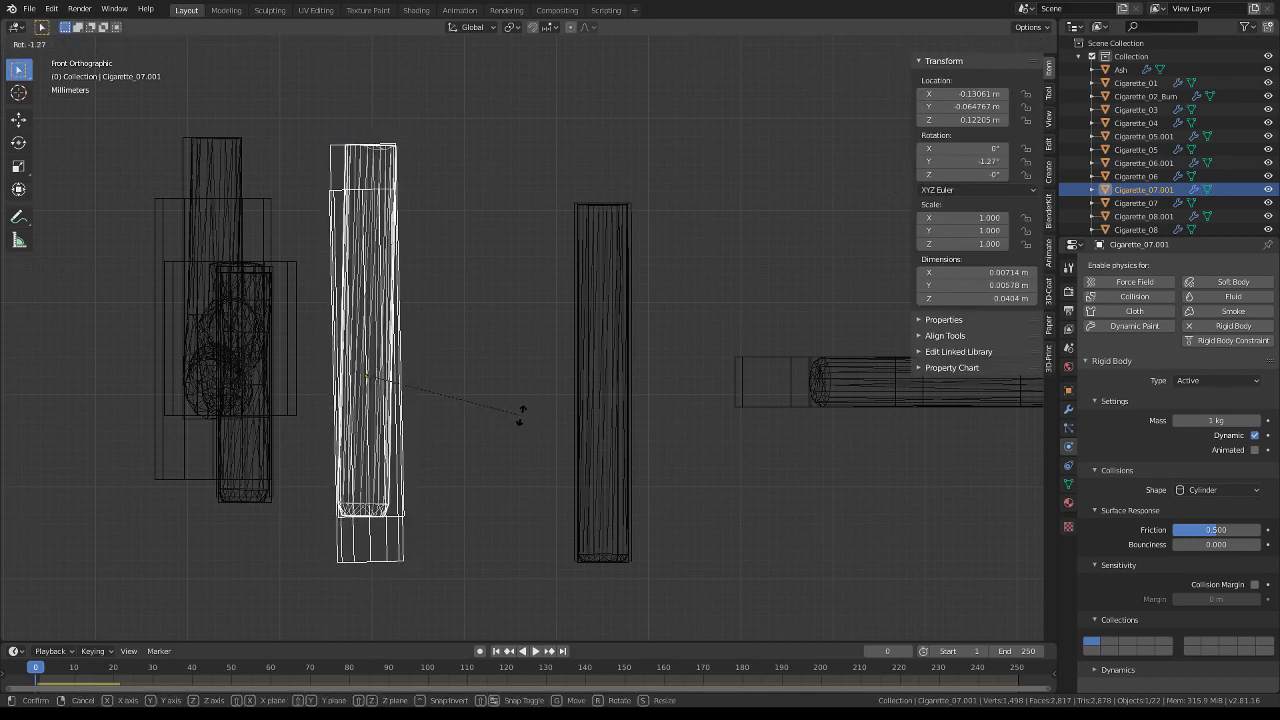
right_click(519, 414)
key(ctrl+a)
click(523, 414)
shift+middle_drag(495, 370, 678, 344)
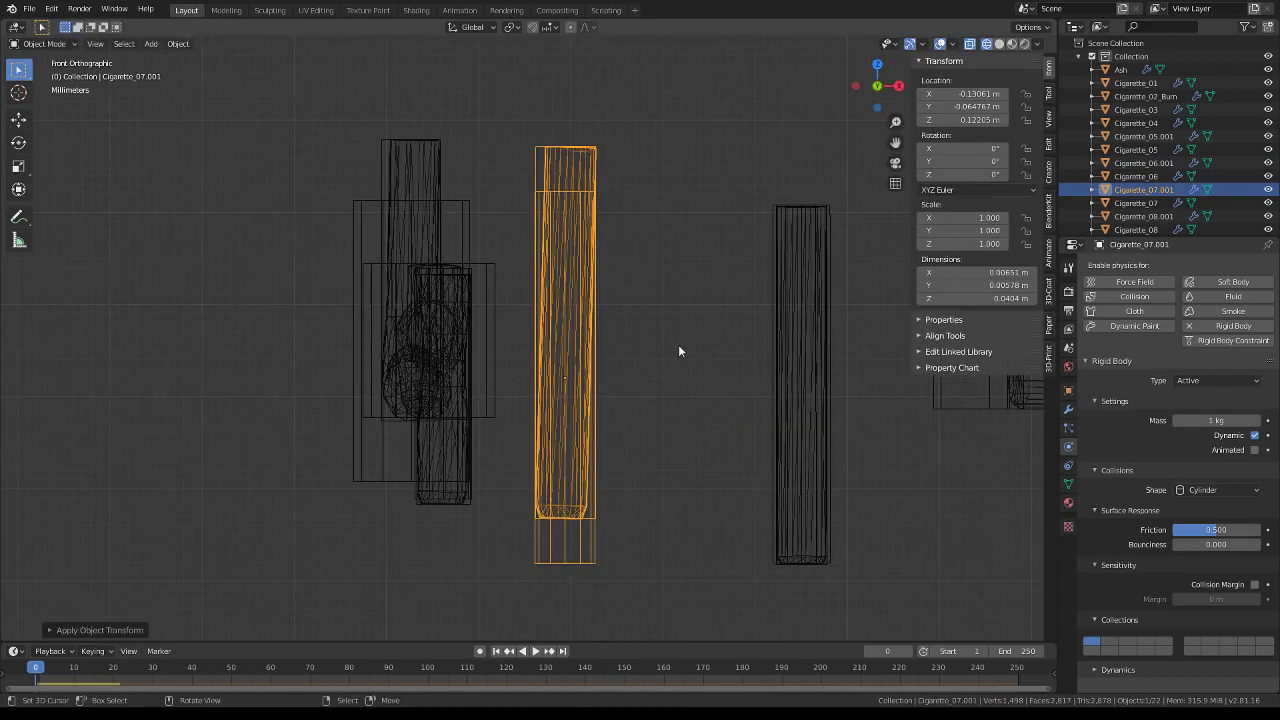
scroll(641, 365, up, 1)
scroll(641, 365, up, 2)
key(r)
right_click(712, 407)
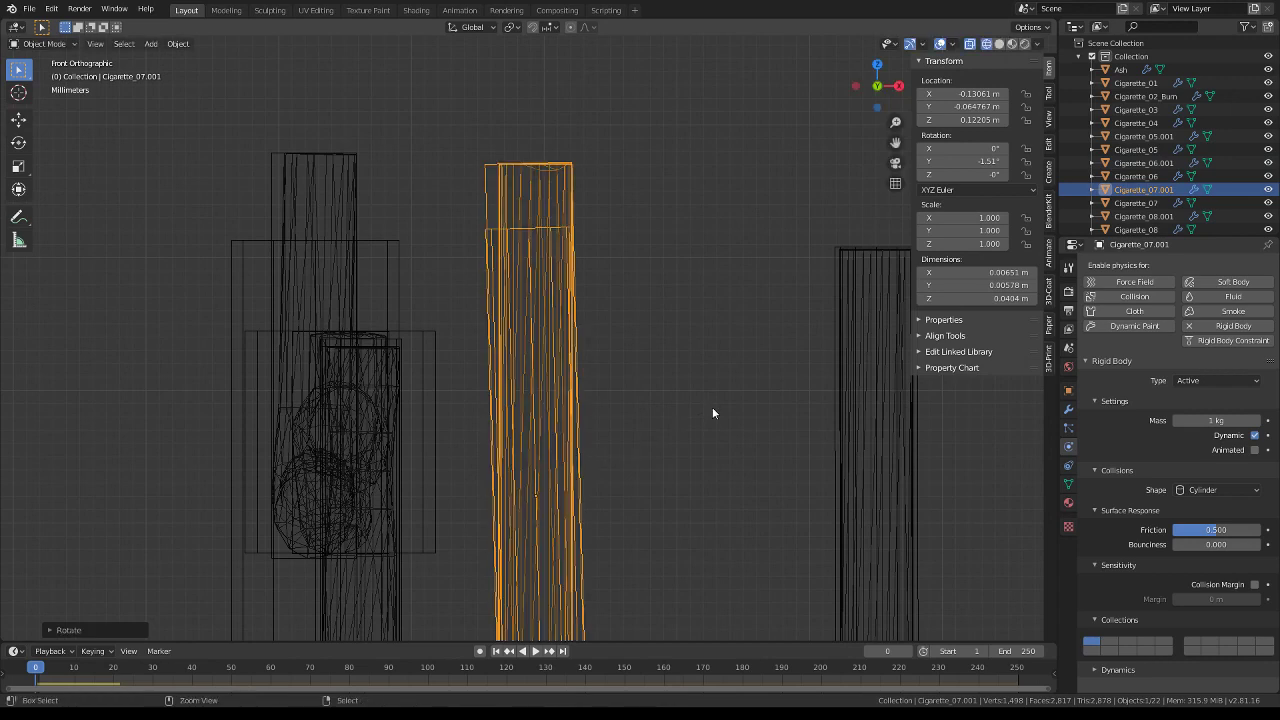
key(ctrl+a)
click(712, 407)
Lower Cigarette_07.001's whole mesh slightly along the vertical axis
shift+middle_drag(656, 337, 640, 194)
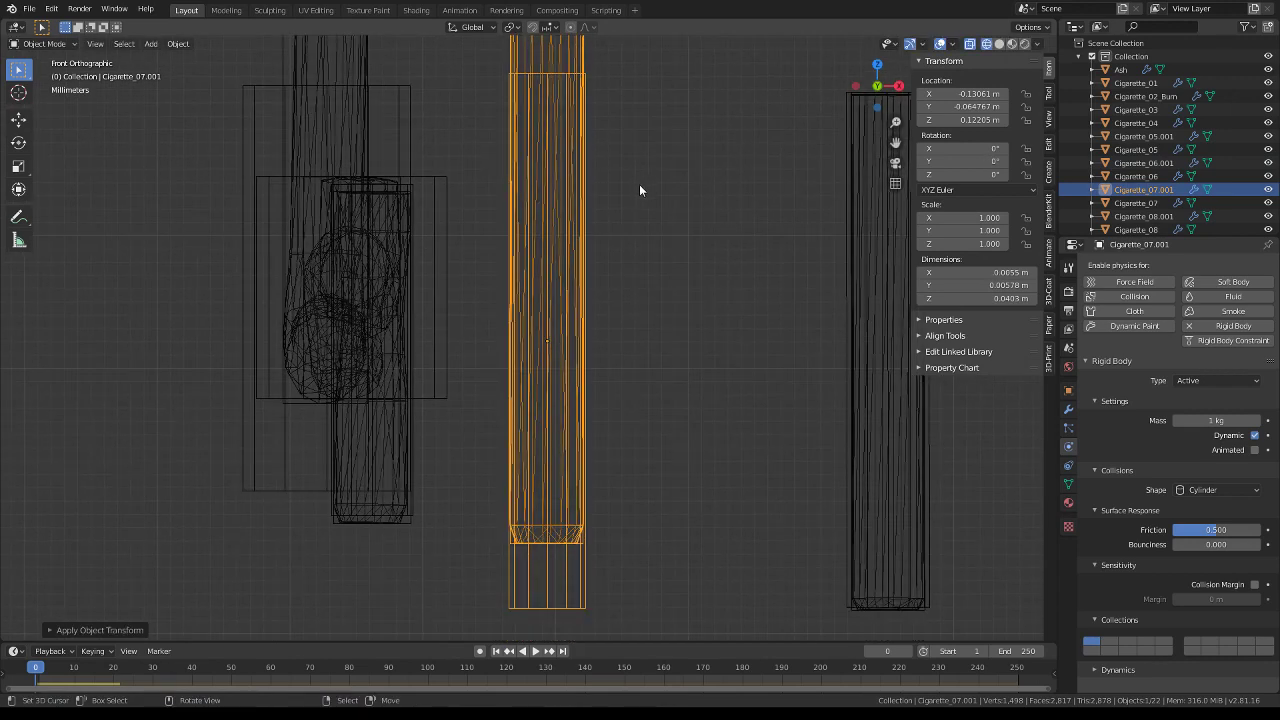
scroll(612, 239, down, 1)
key(Tab)
key(a)
drag(550, 255, 546, 315)
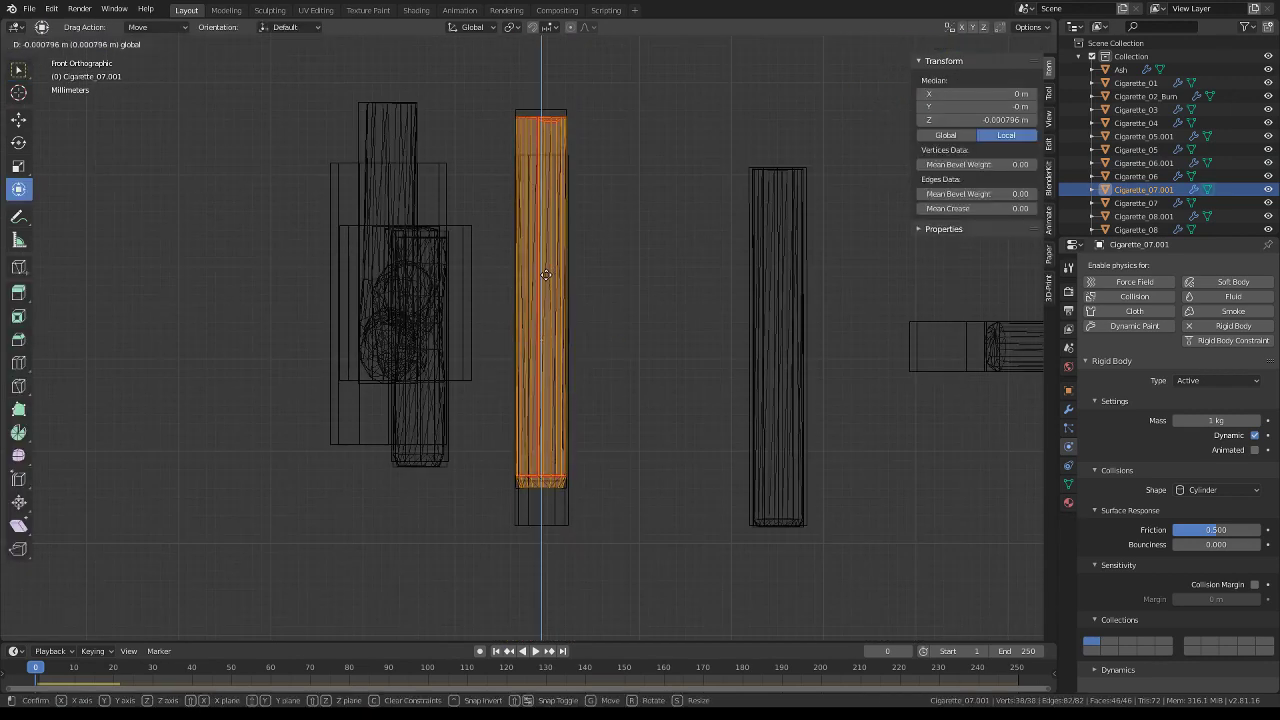
click(545, 316)
key(Tab)
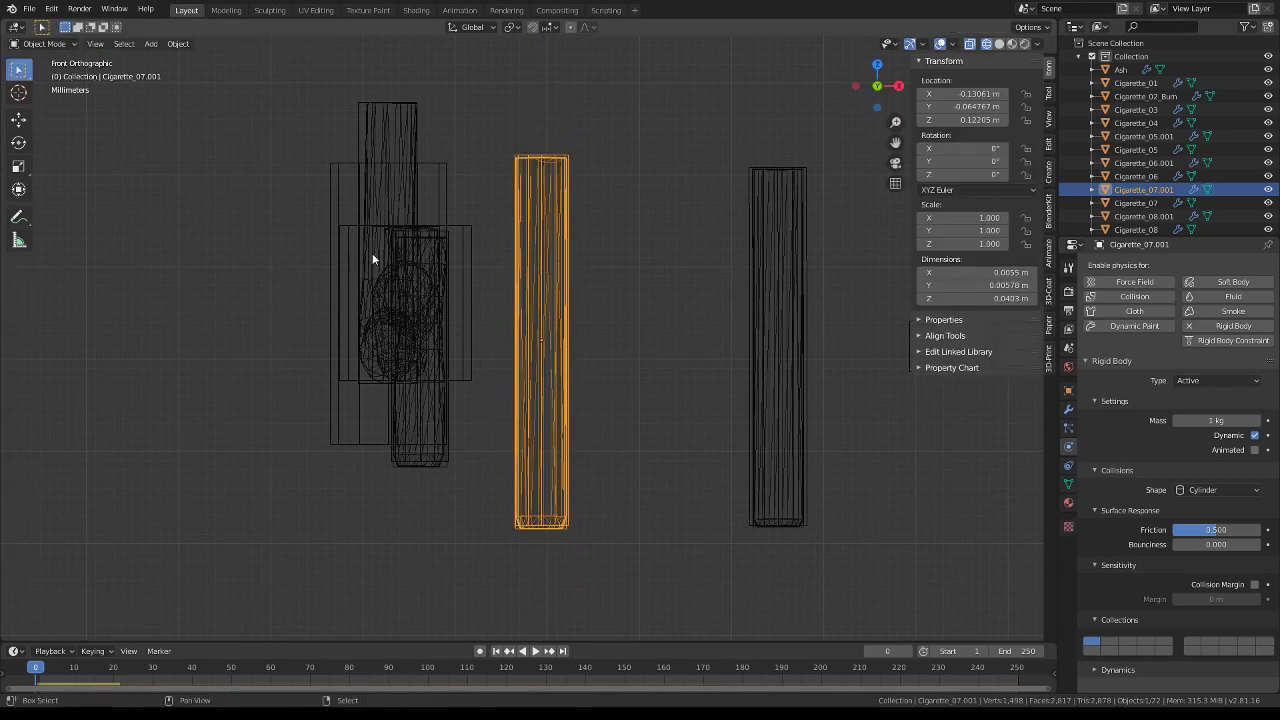
click(392, 254)
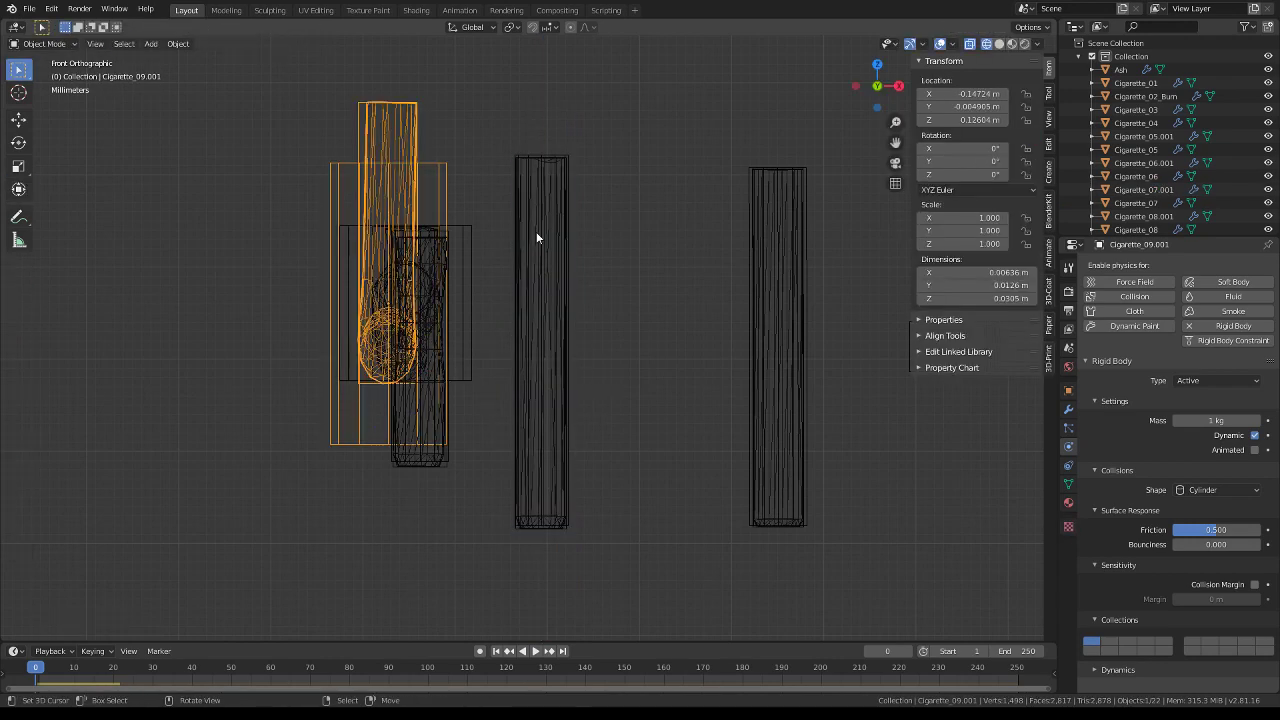
Frame Cigarette_09.001 and apply its rotation
key(Tab)
middle_drag(477, 243, 516, 307)
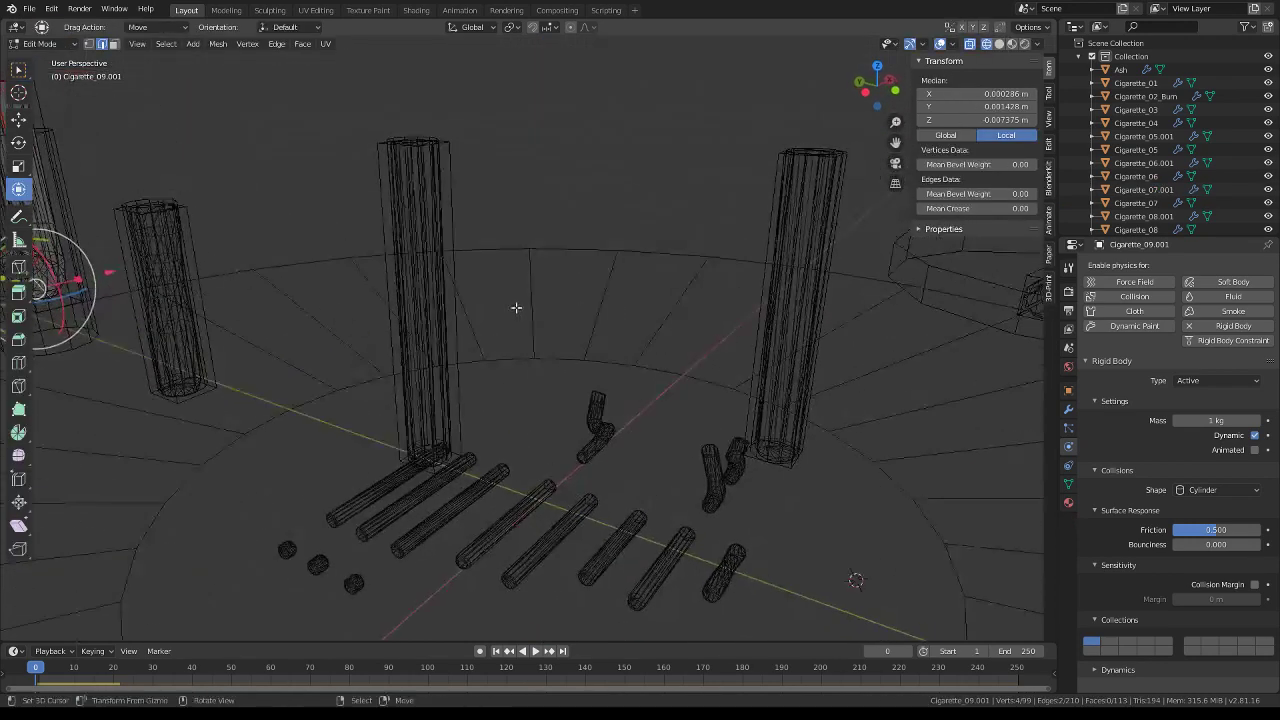
key(KP_Decimal)
scroll(543, 229, down, 3)
key(Tab)
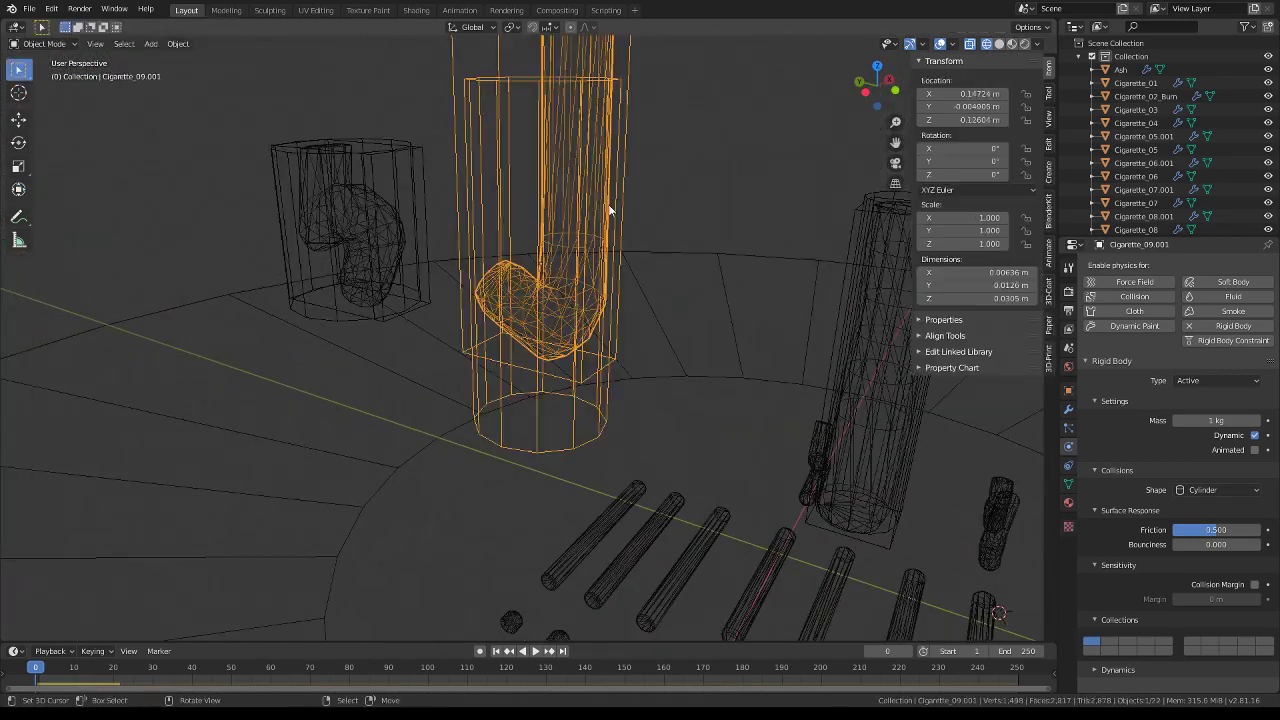
mouse_move(608, 206)
middle_down()
mouse_move(597, 262)
mouse_move(523, 285)
mouse_move(534, 254)
middle_up()
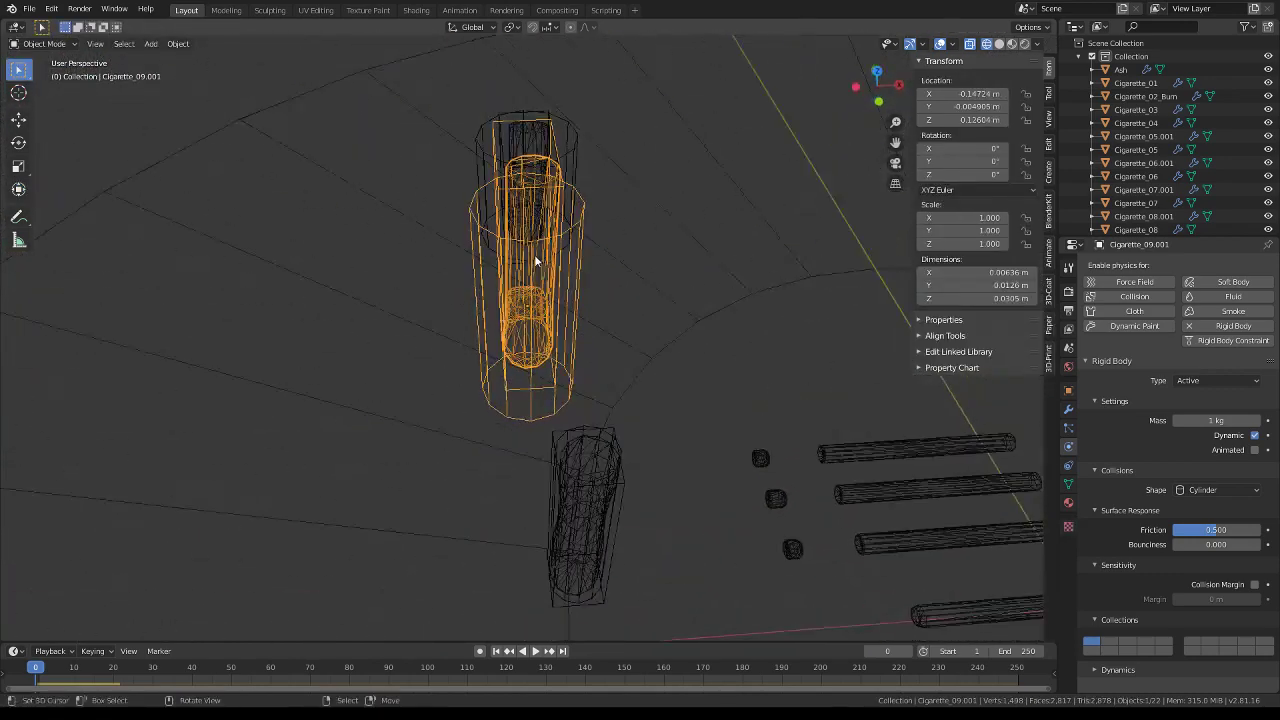
key(ctrl+a)
click(715, 249)
Lower Cigarette_09.001's mesh about 0.0066 m along Z and re-apply the rotation
key(KP_1)
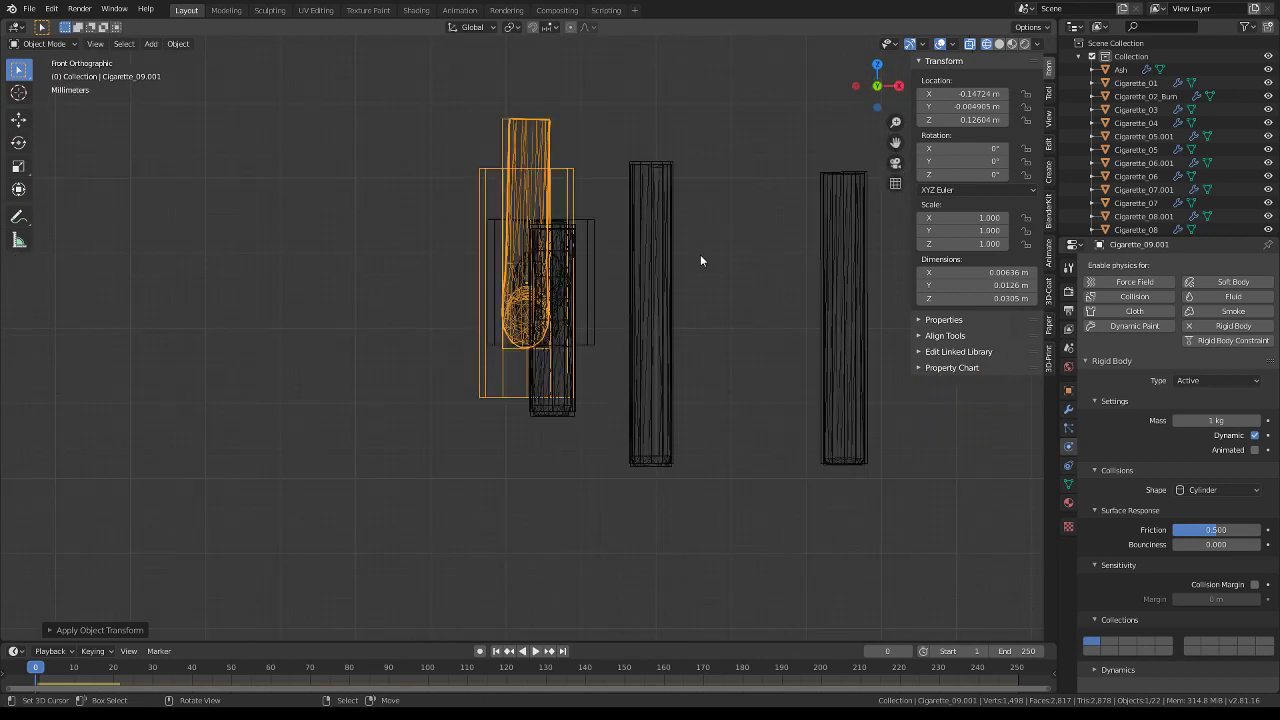
key(Tab)
click(641, 216)
key(a)
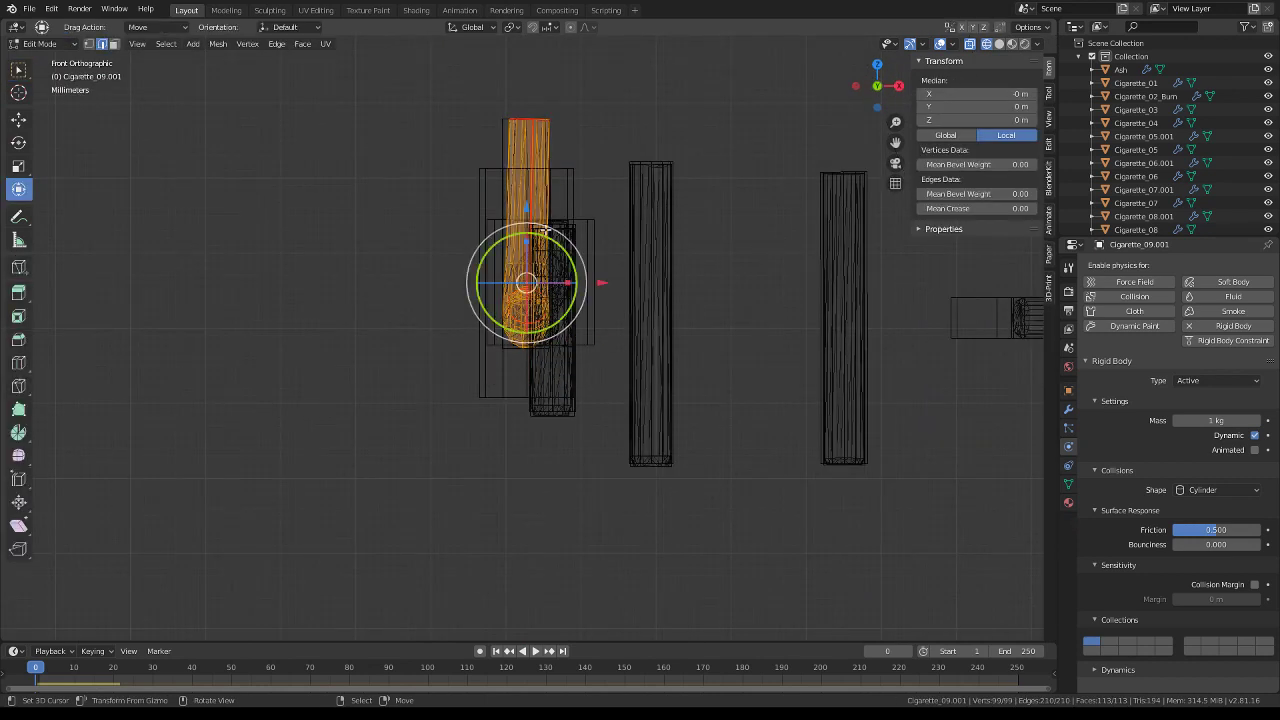
key(g)
key(z)
click(535, 266)
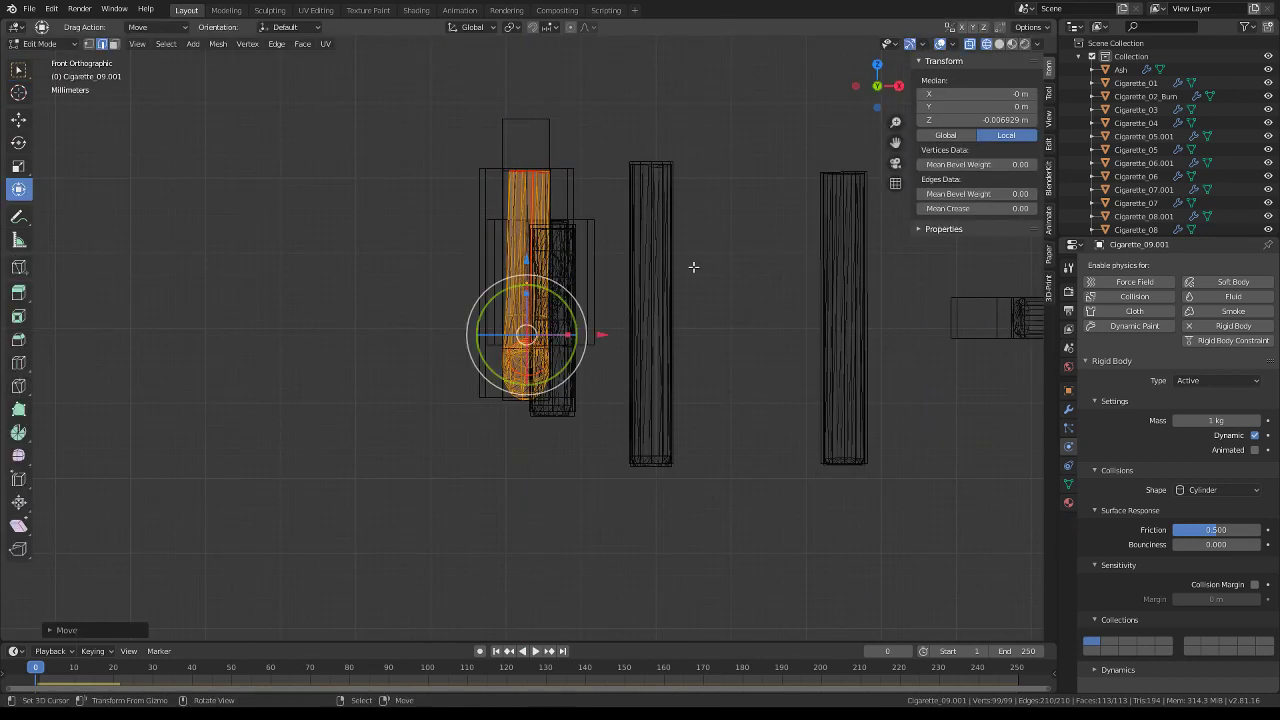
key(Tab)
key(ctrl+a)
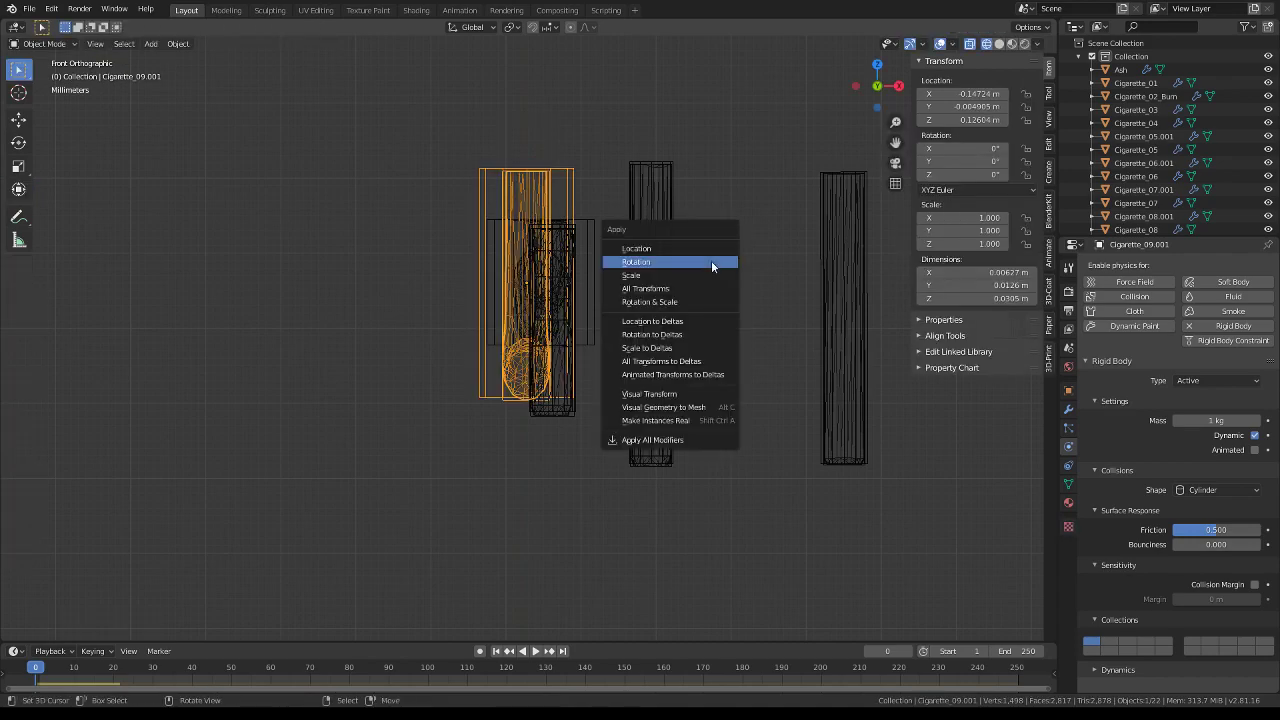
click(711, 260)
mouse_move(711, 260)
middle_down()
mouse_move(432, 271)
mouse_move(549, 322)
middle_up()
click(434, 285)
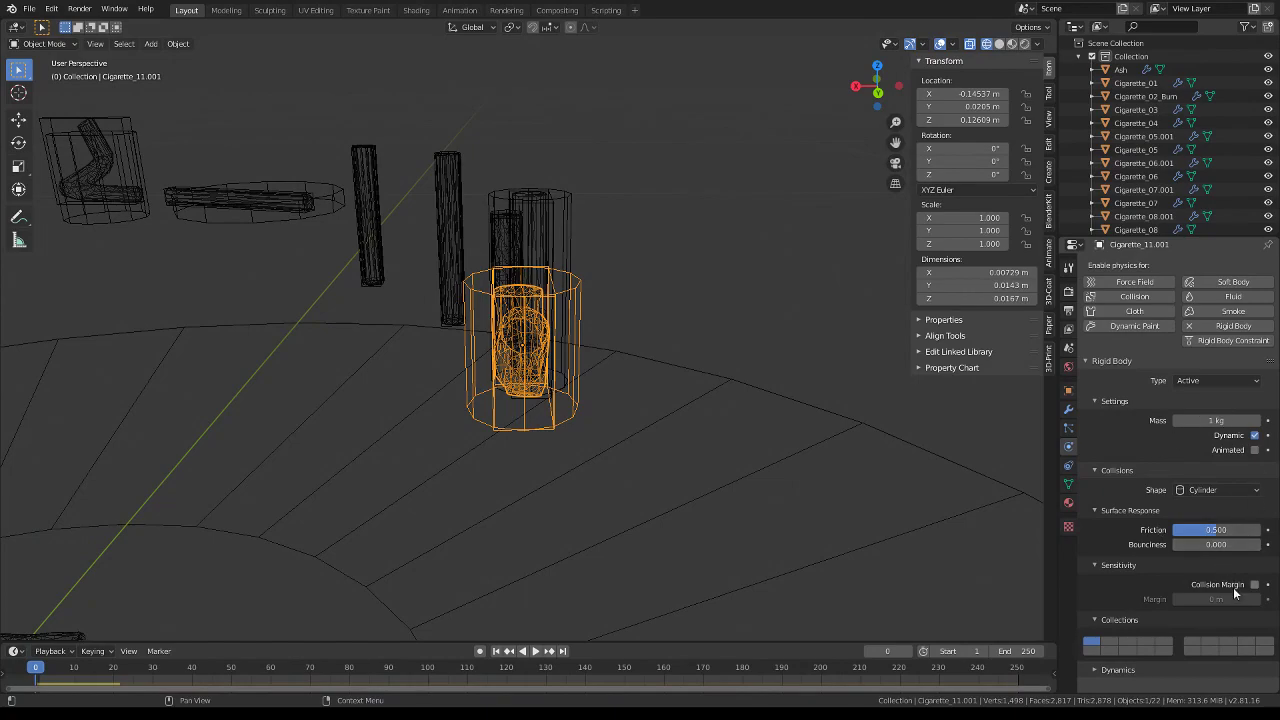
Rotate the flat-lying Cigarette_05.001 by -90° in front view
mouse_move(640, 330)
middle_down()
mouse_move(580, 325)
mouse_move(563, 343)
mouse_move(371, 360)
mouse_move(679, 251)
mouse_move(647, 232)
middle_up()
click(716, 302)
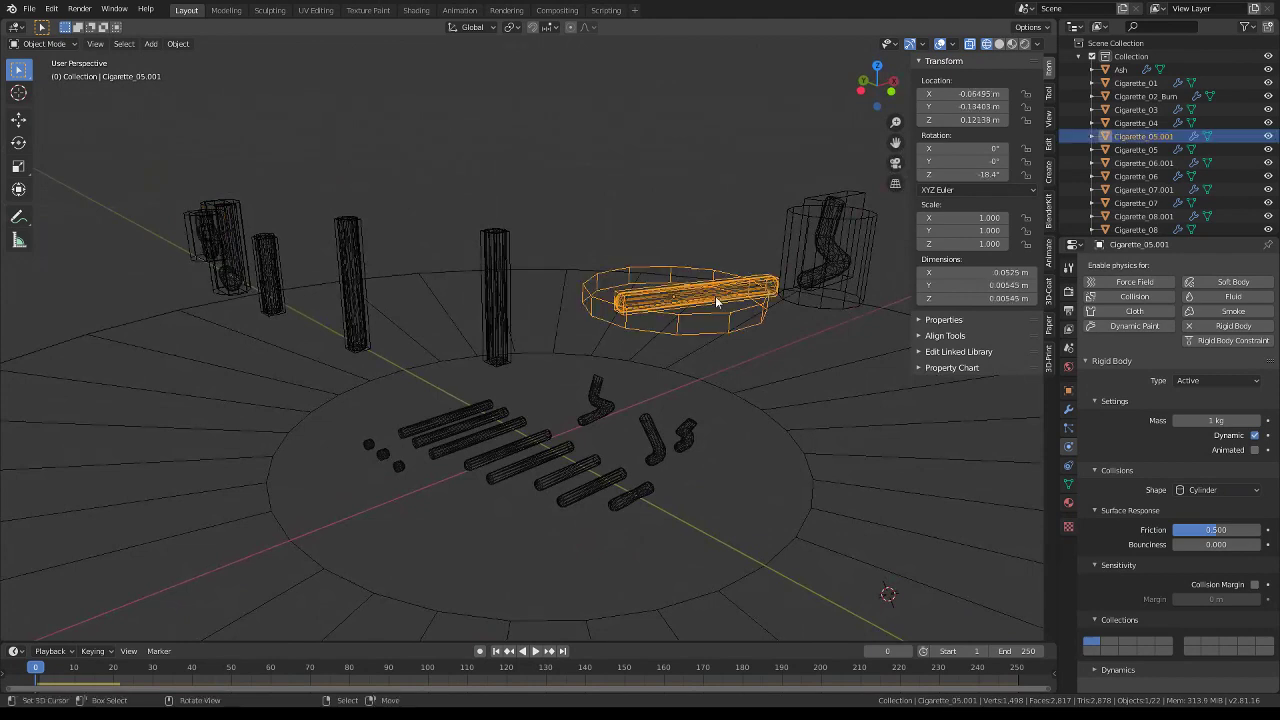
key(KP_1)
text(r)
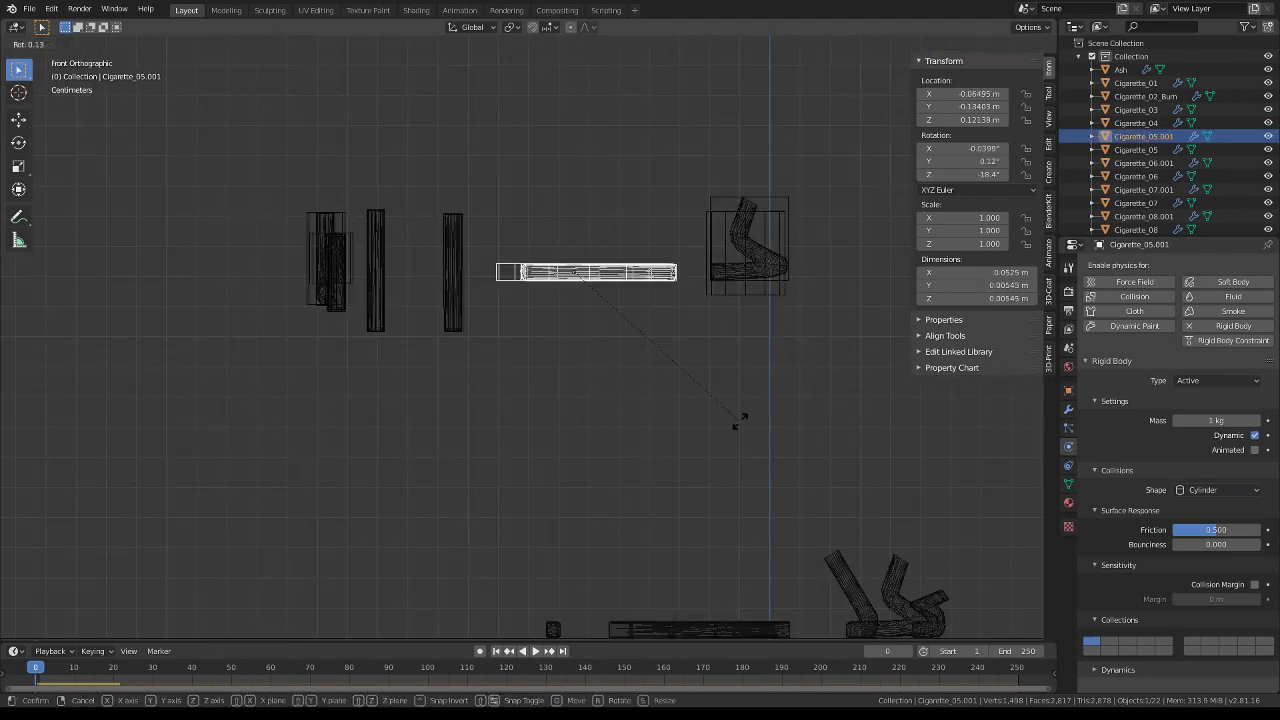
text(-90)
key(Return)
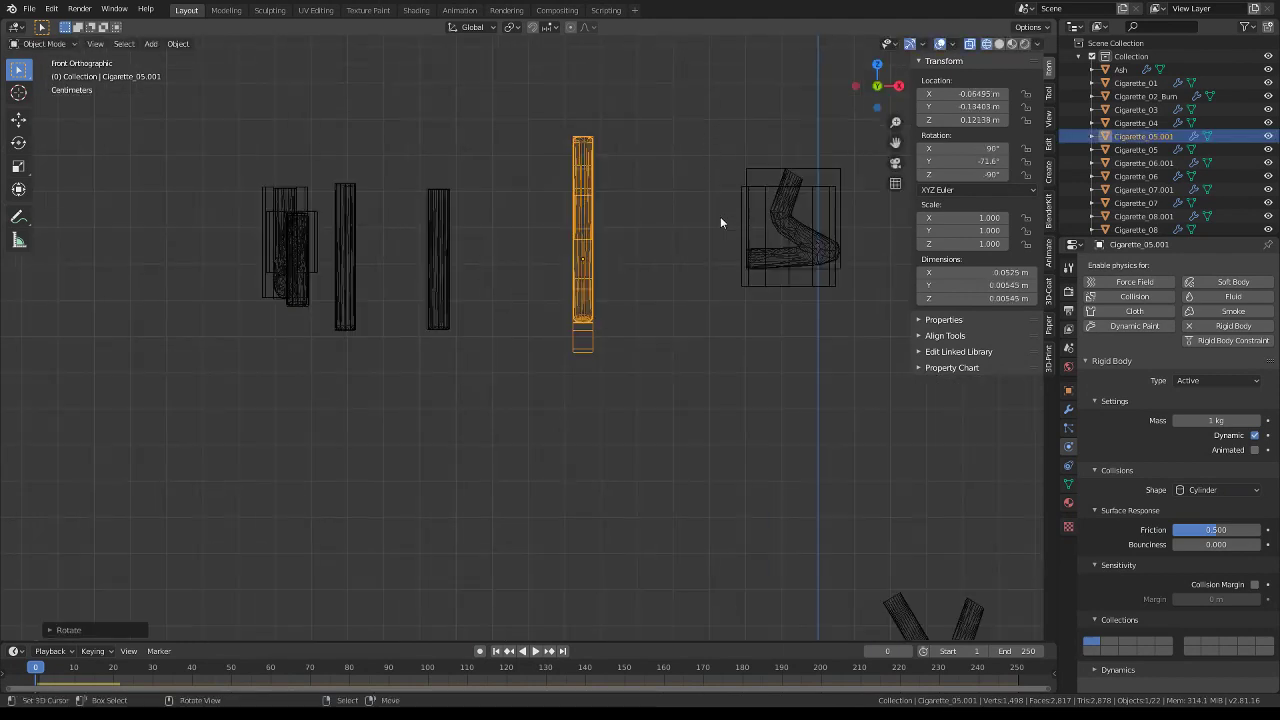
Stand Cigarette_05.001 upright from the right view and apply its rotation to 0°
key(KP_3)
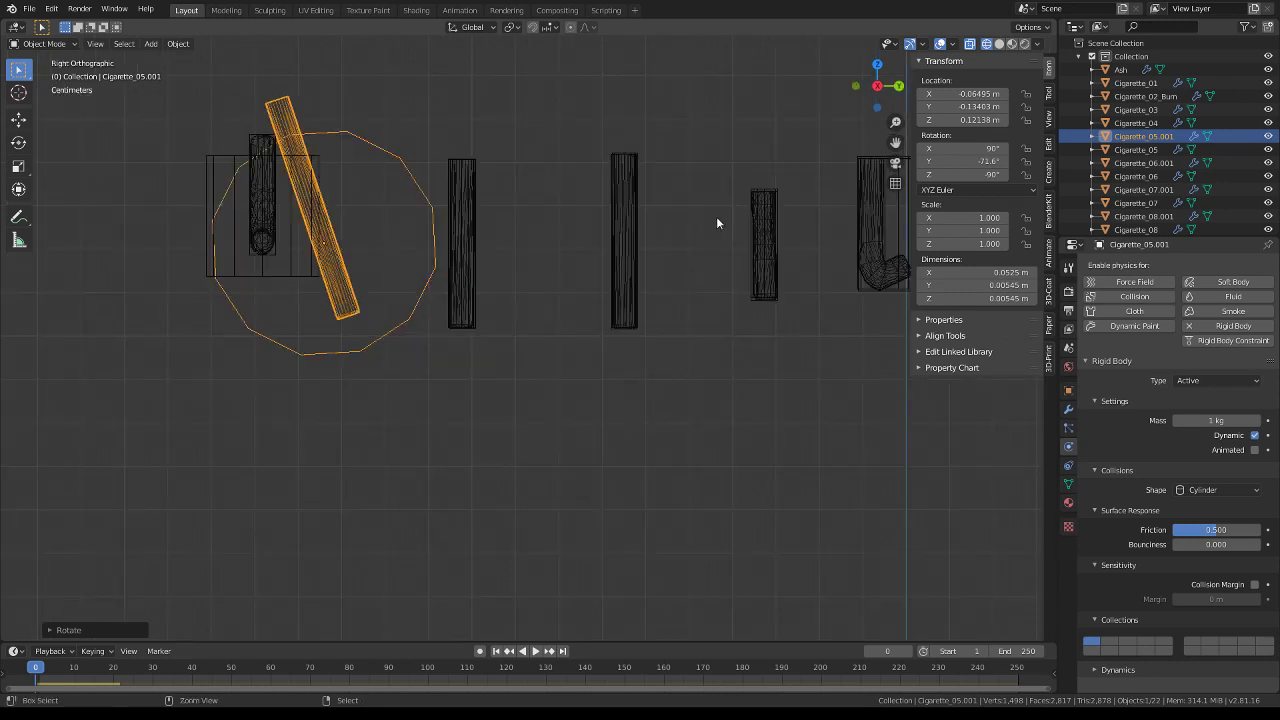
key(r)
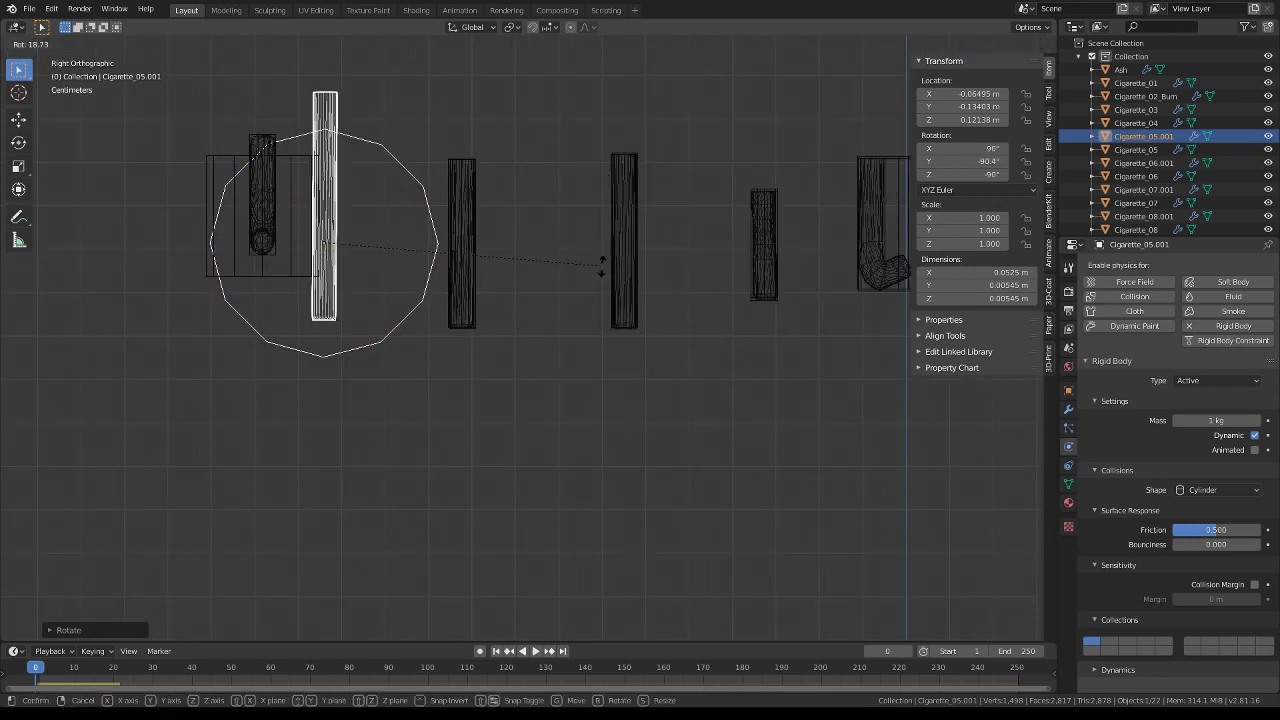
click(603, 268)
key(ctrl+a)
click(603, 268)
key(r)
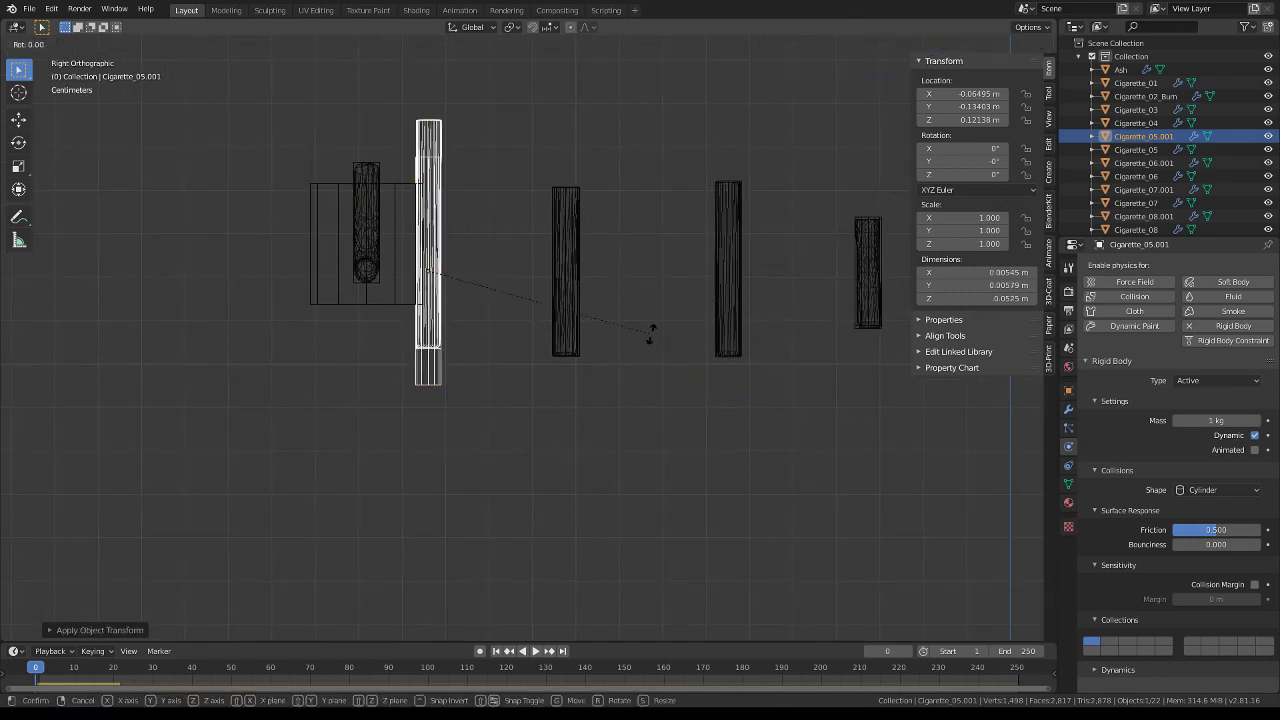
key(Escape)
key(ctrl+a)
click(652, 332)
Lower Cigarette_05.001's whole mesh along Z onto the object's origin
key(Tab)
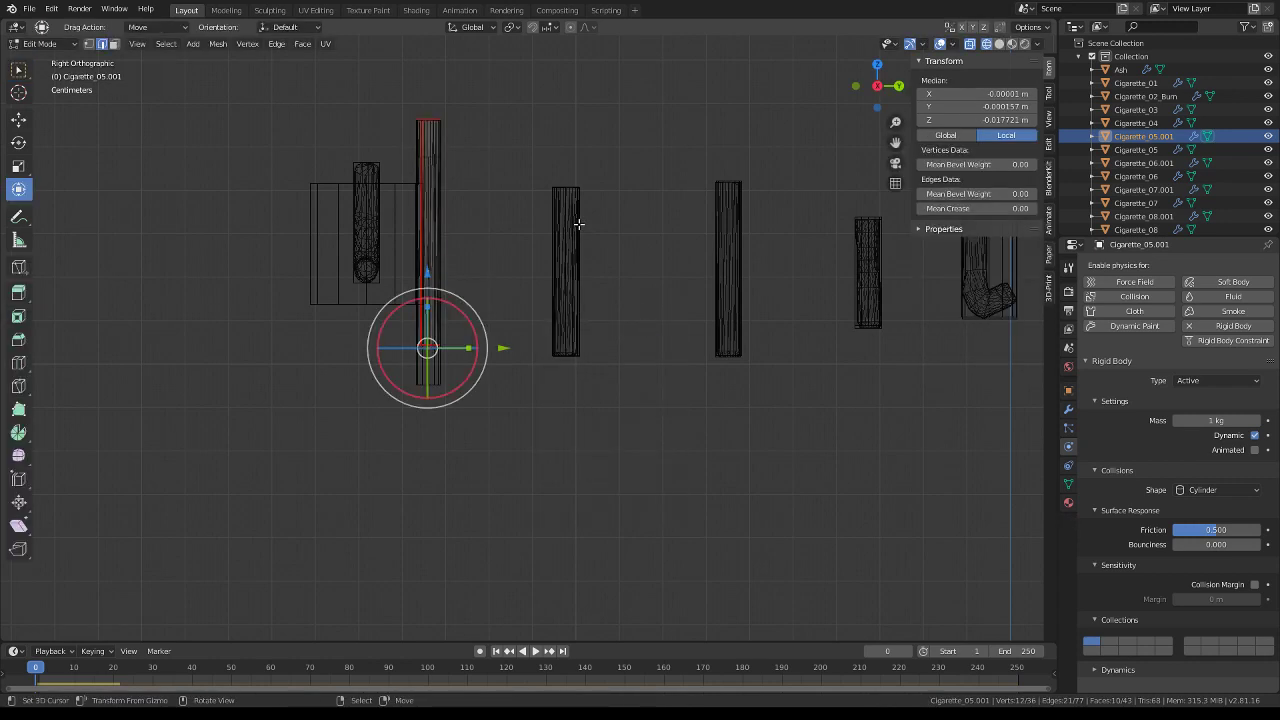
shift+middle_drag(580, 223, 762, 295)
key(a)
scroll(763, 294, up, 1)
scroll(709, 249, up, 1)
scroll(672, 242, up, 1)
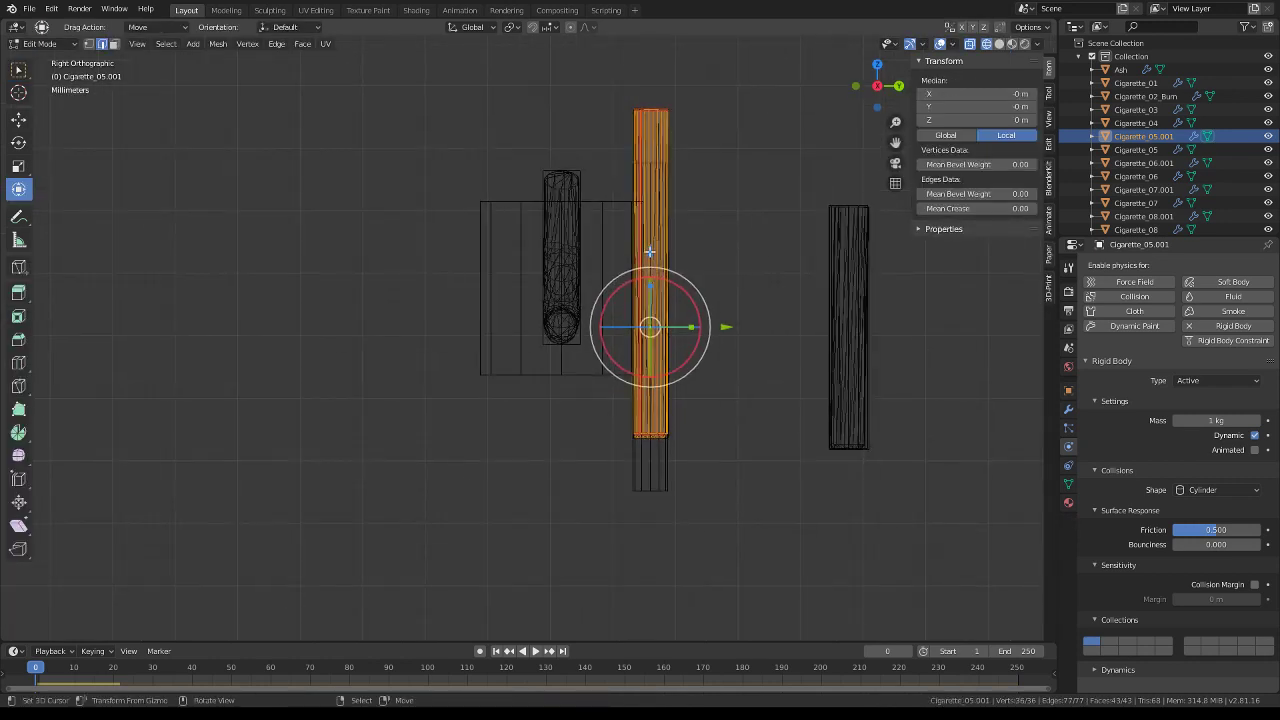
key(g)
key(z)
click(650, 310)
key(Tab)
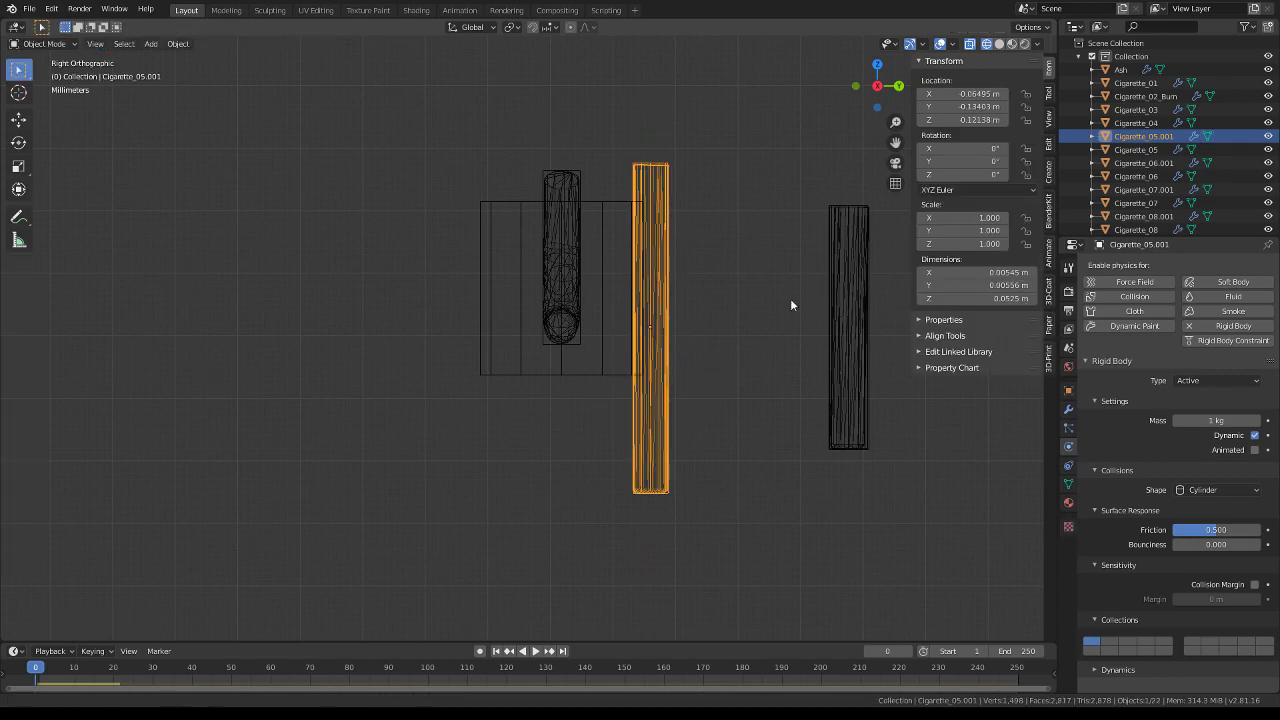
scroll(348, 230, down, 3)
mouse_move(348, 230)
middle_down()
mouse_move(644, 292)
mouse_move(688, 281)
mouse_move(609, 286)
middle_up()
Select the bent Cigarette_08.001 and apply its rotation while viewing it from the right side
click(616, 277)
key(KP_Decimal)
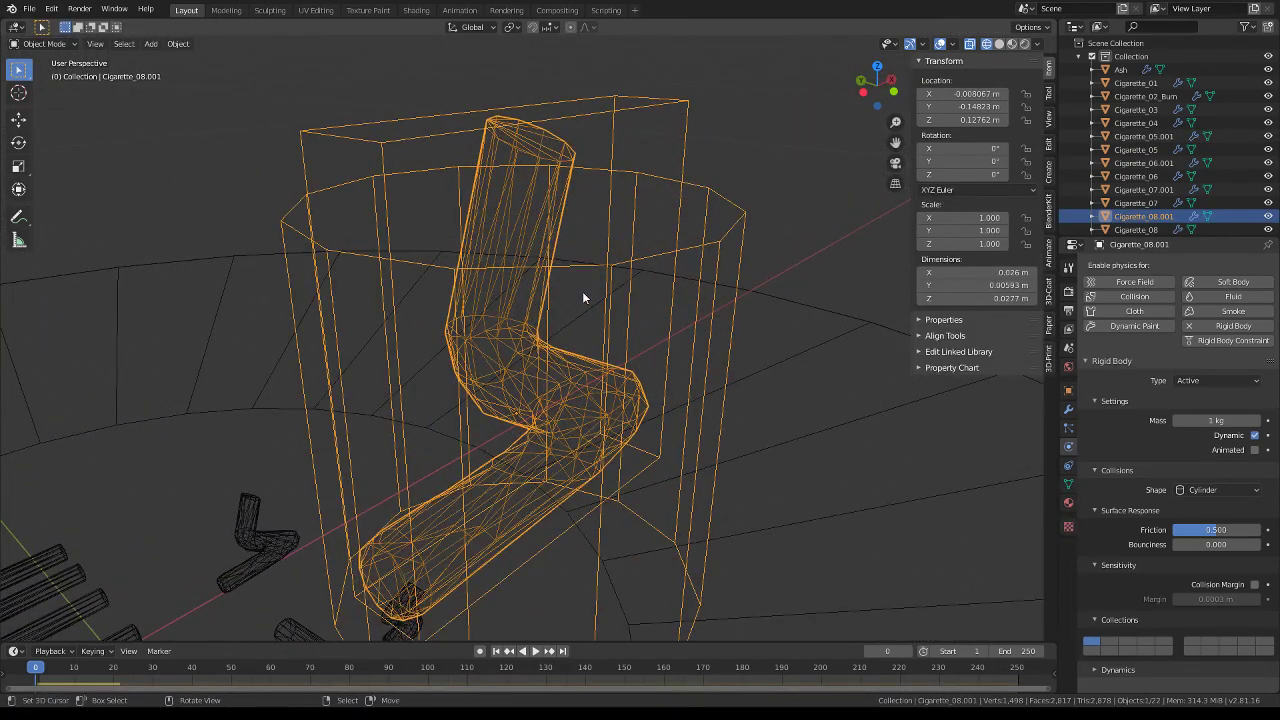
key(KP_1)
key(KP_3)
scroll(583, 297, down, 3)
key(ctrl+a)
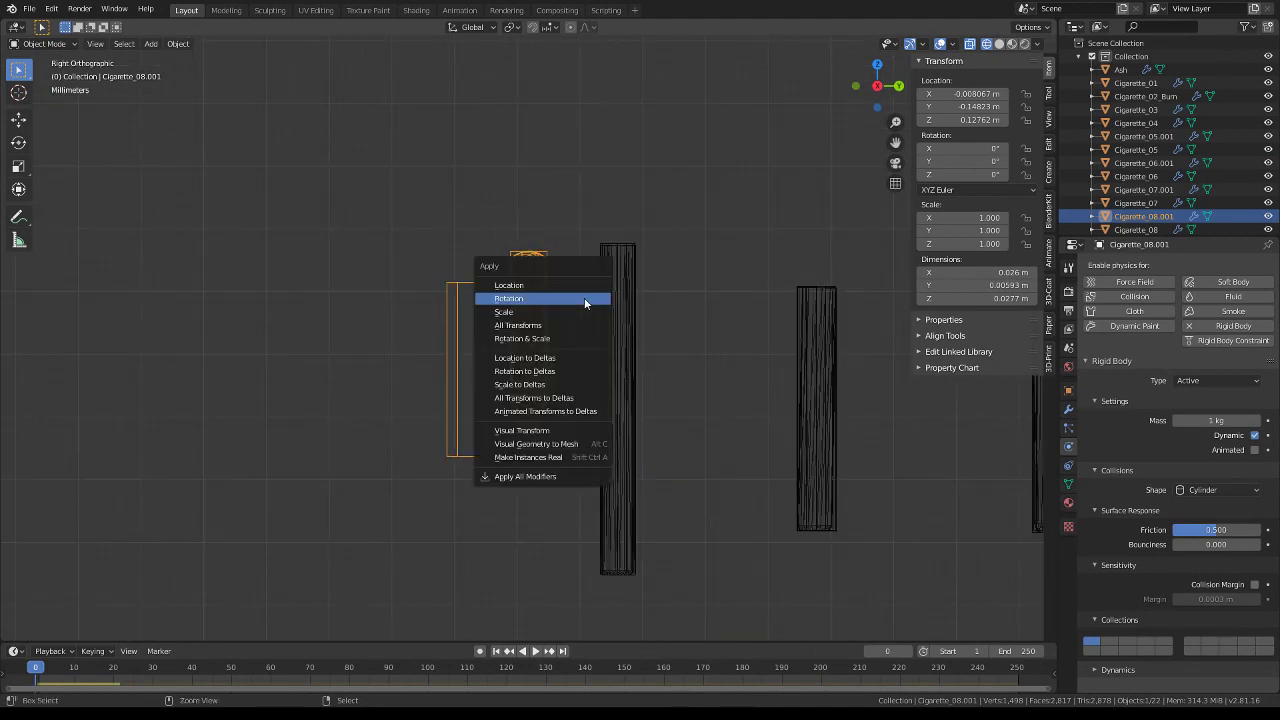
click(585, 297)
Lower the cigarette's whole mesh along Z in Edit Mode, then apply its transform
key(Tab)
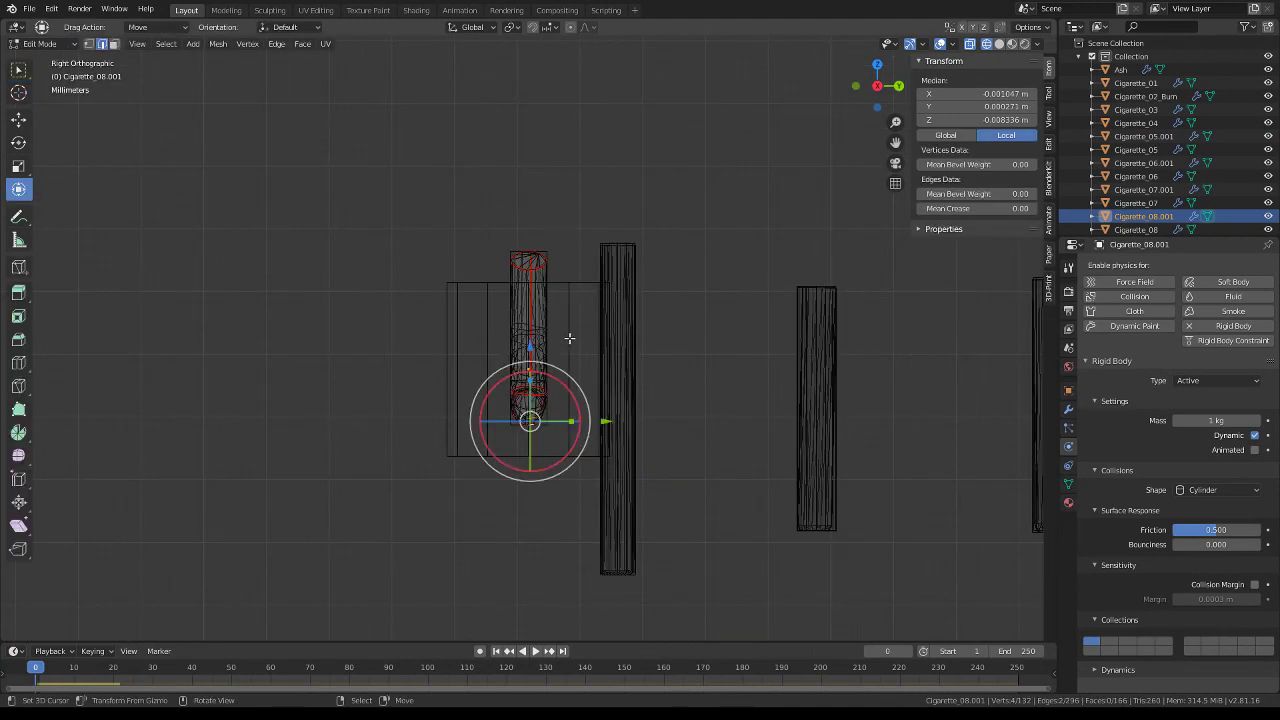
key(a)
key(g)
key(z)
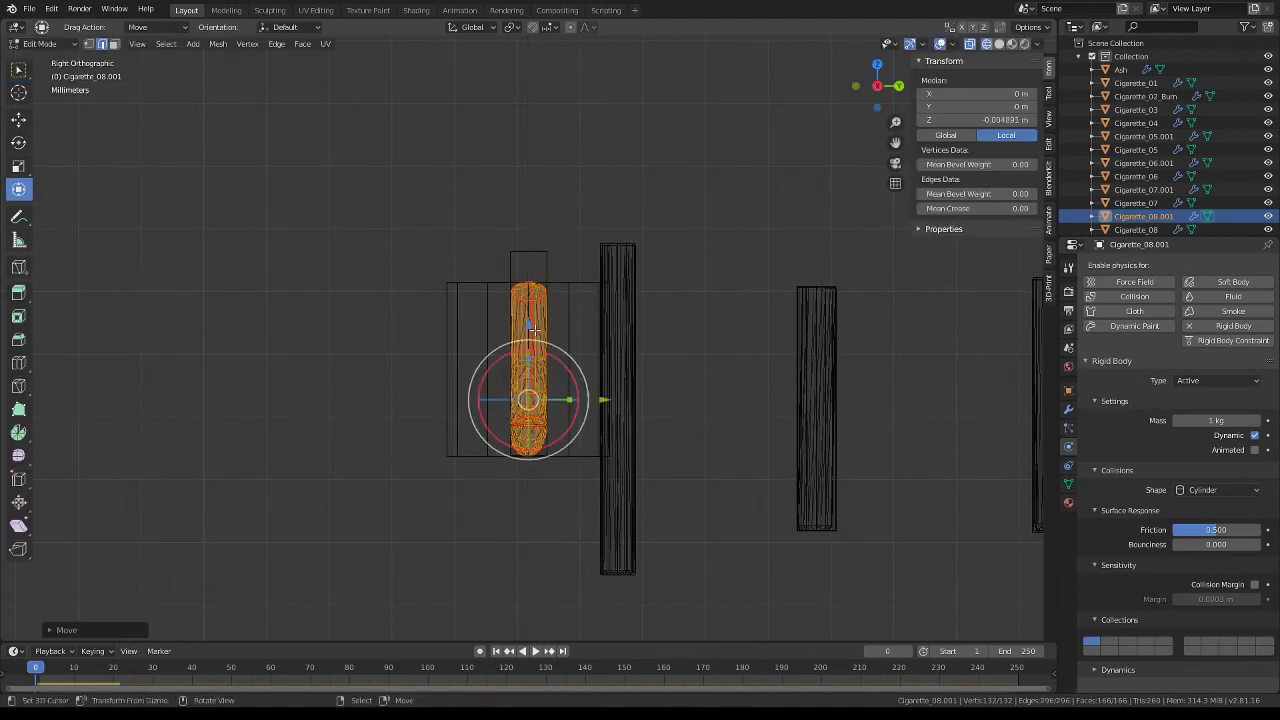
key(Return)
key(Tab)
key(ctrl+a)
click(662, 298)
From top view, slide the mesh sideways so it centres on its origin
mouse_move(663, 299)
middle_down()
mouse_move(551, 331)
mouse_move(640, 340)
mouse_move(653, 379)
middle_up()
key(KP_7)
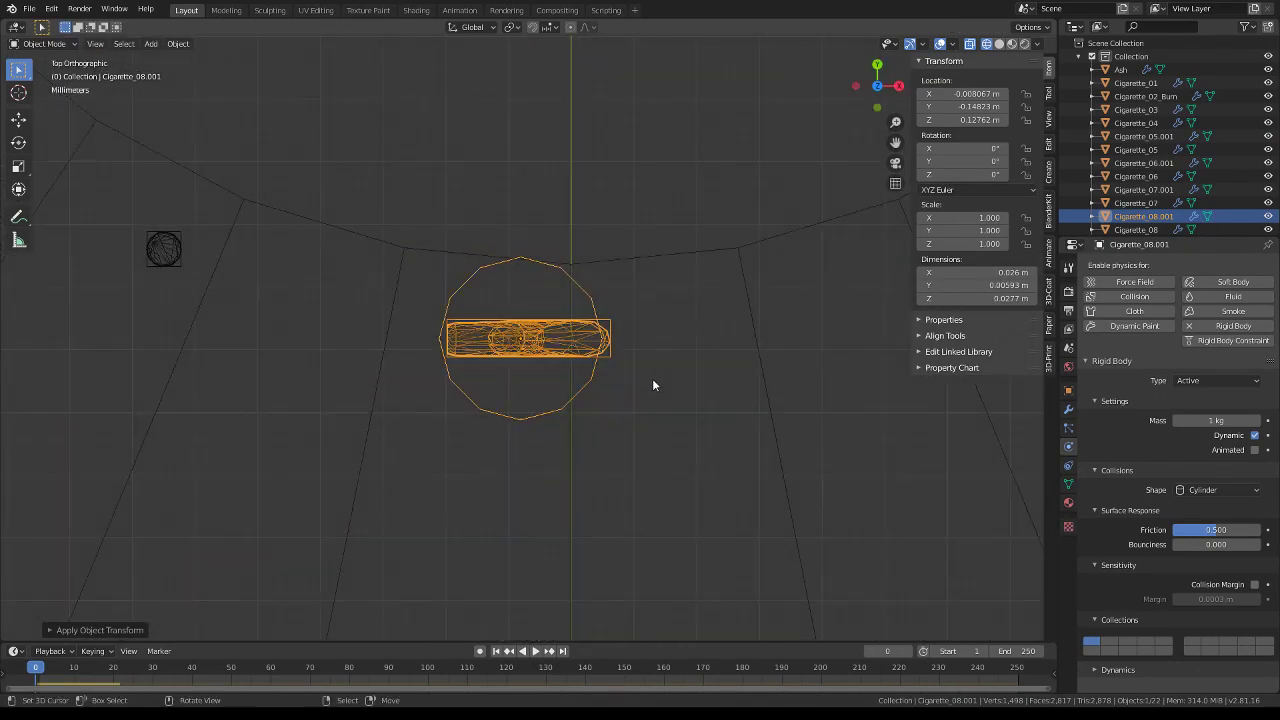
key(Tab)
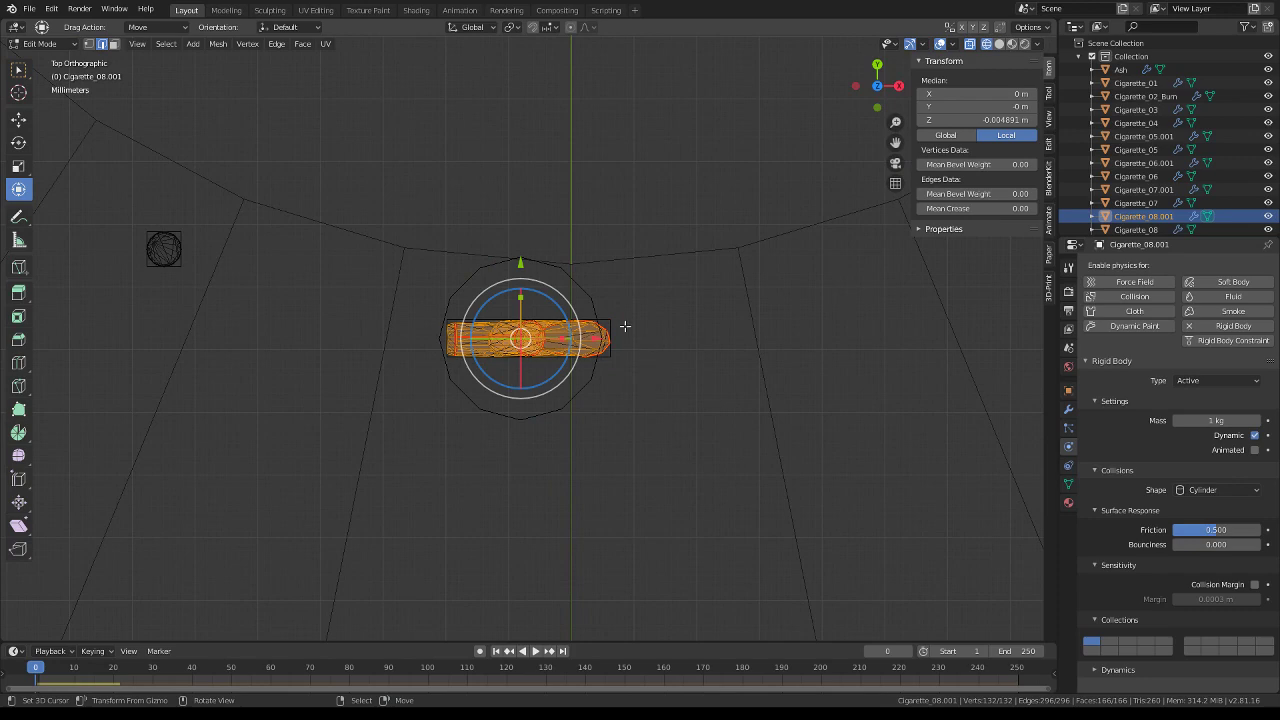
drag(612, 343, 594, 340)
key(Tab)
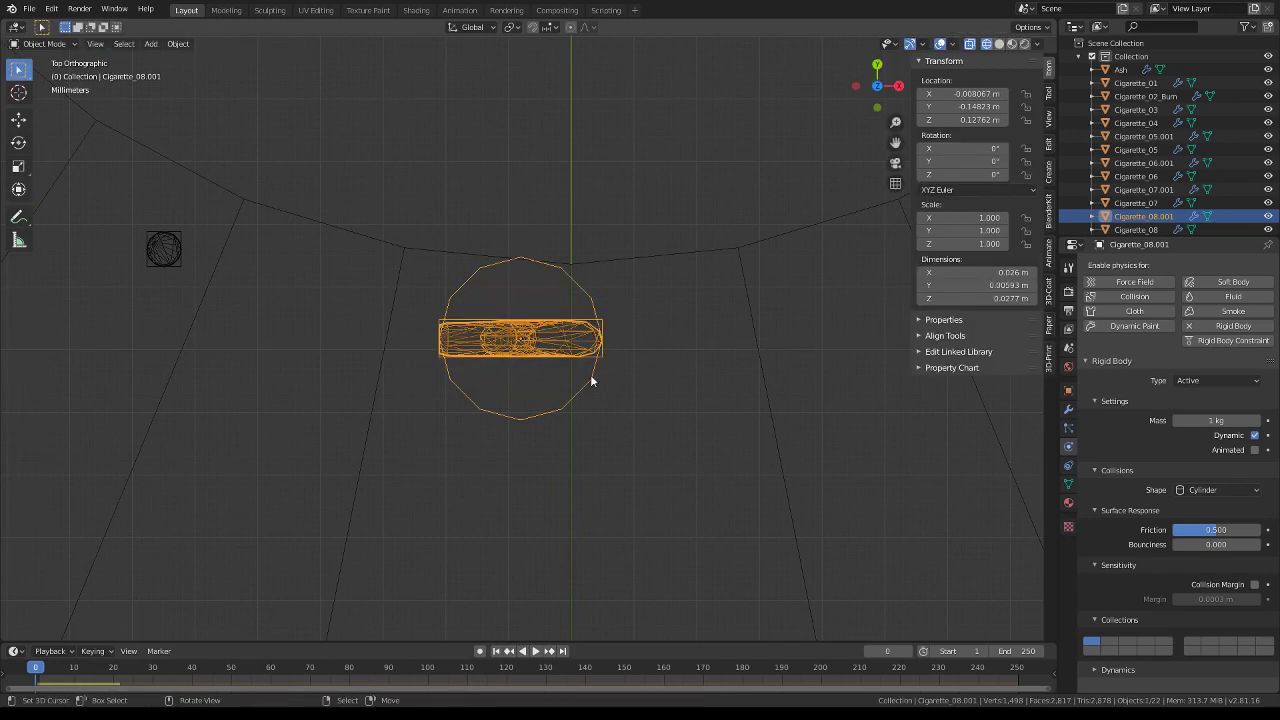
mouse_move(595, 340)
middle_down()
mouse_move(590, 241)
mouse_move(544, 255)
mouse_move(620, 262)
middle_up()
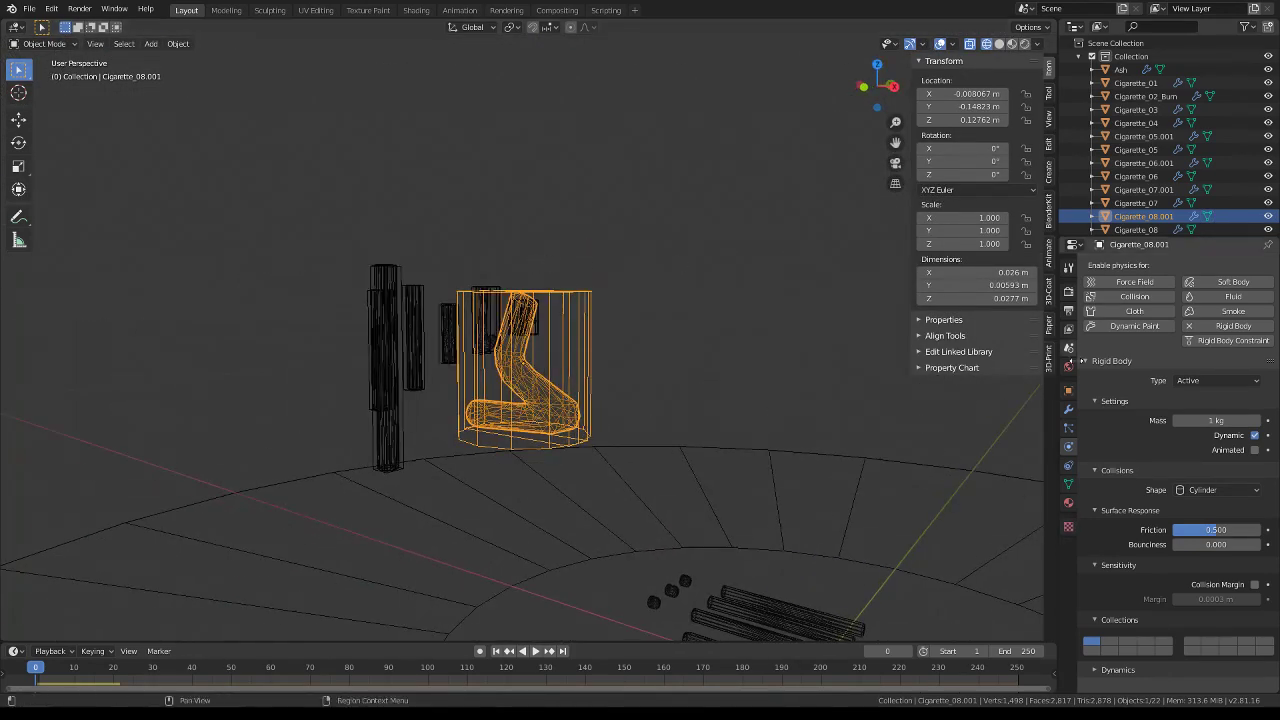
middle_drag(1000, 458, 797, 345)
scroll(797, 345, down, 3)
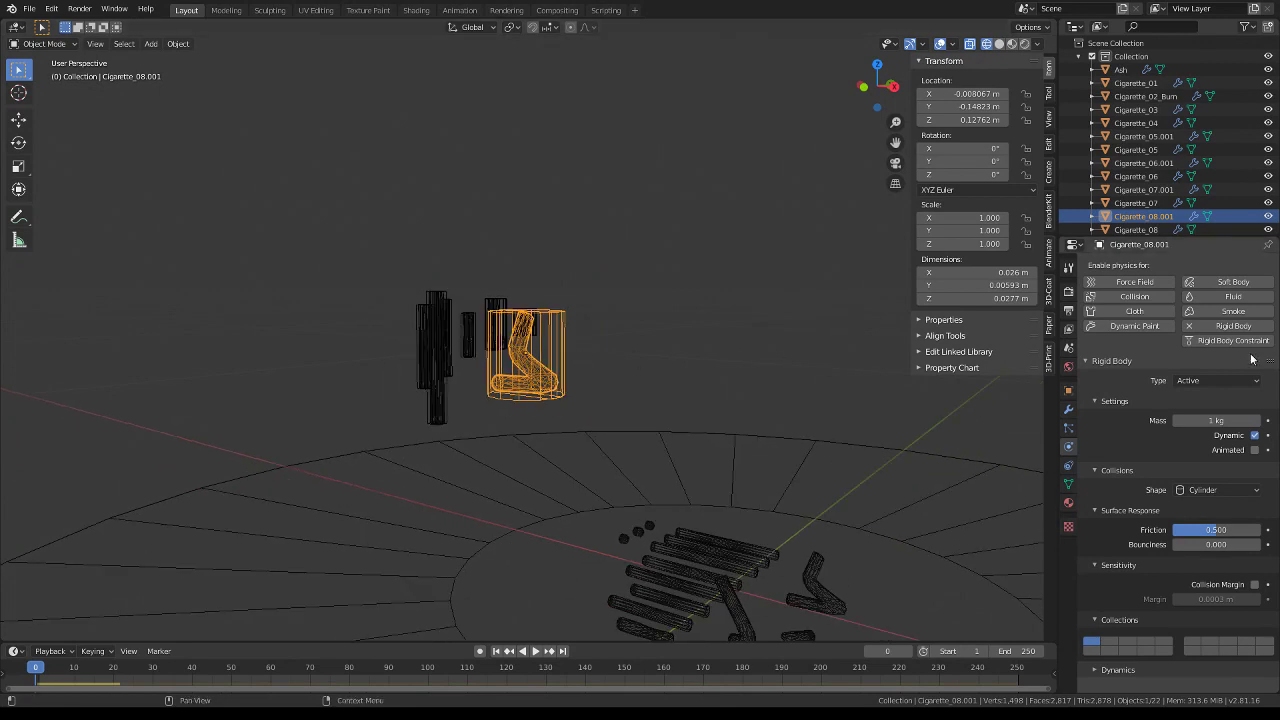
key(space)
scroll(707, 376, down, 3)
scroll(580, 365, up, 2)
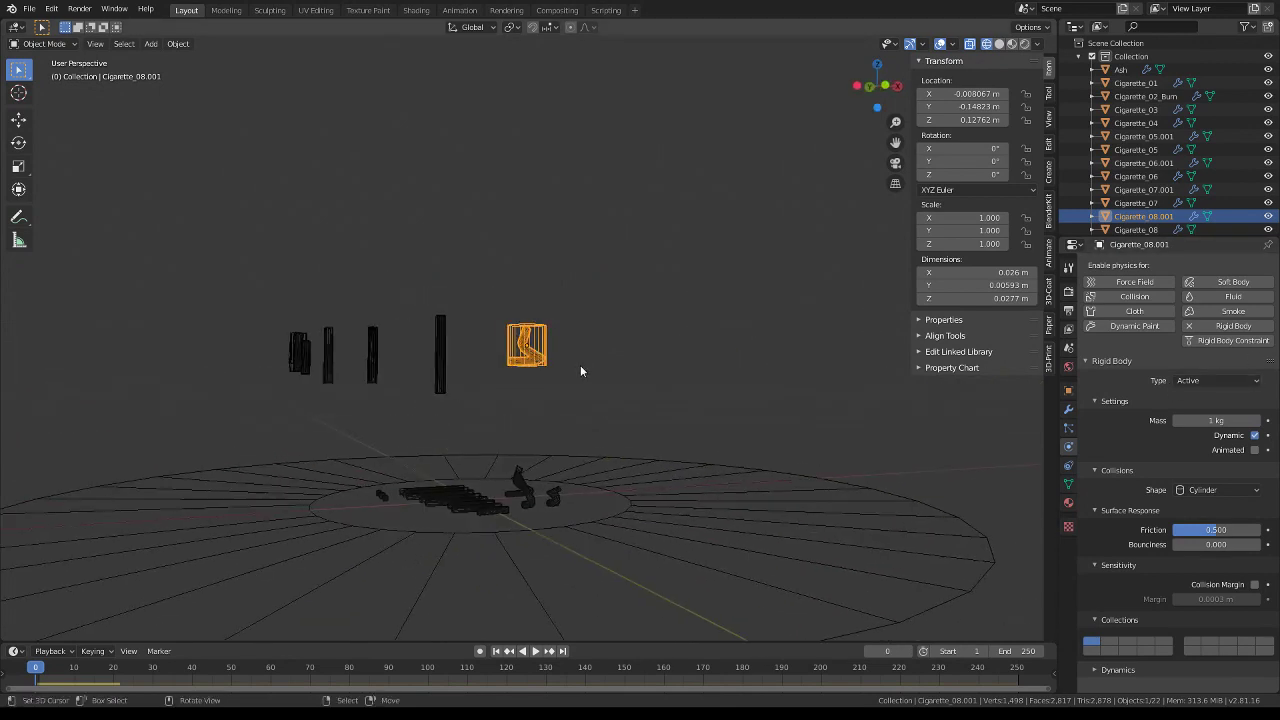
key(space)
key(shift+Left)
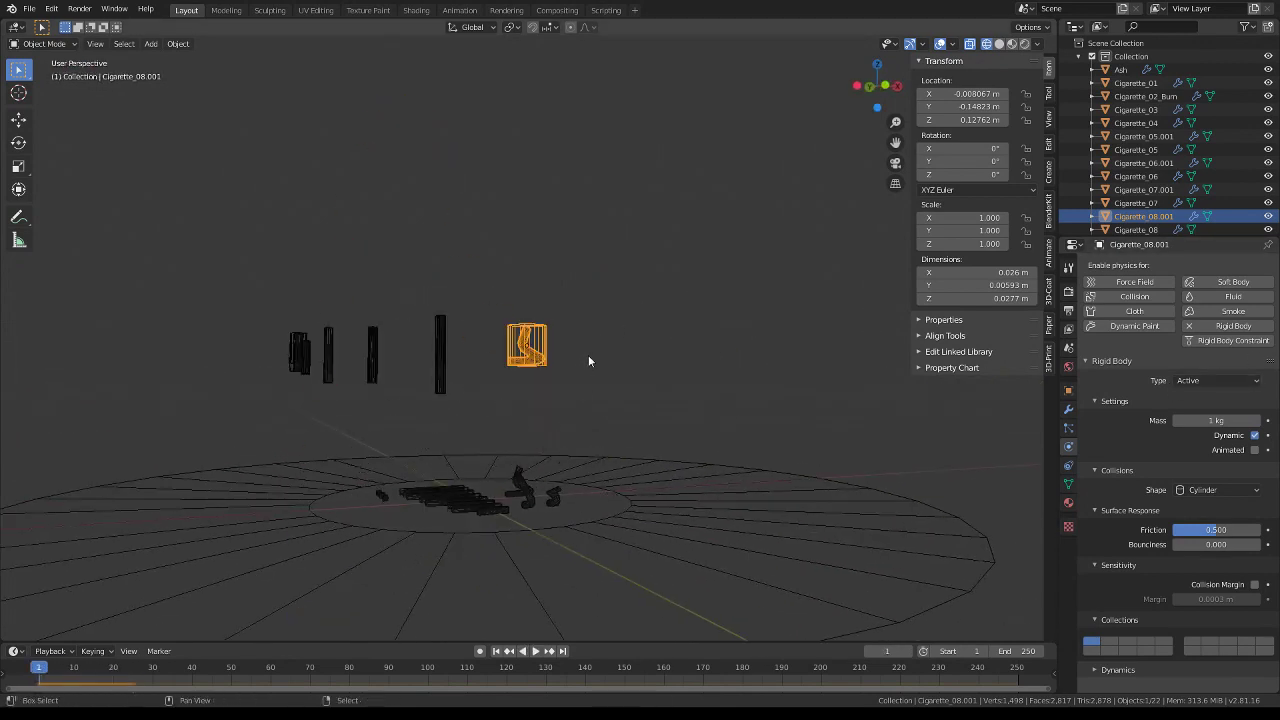
key(space)
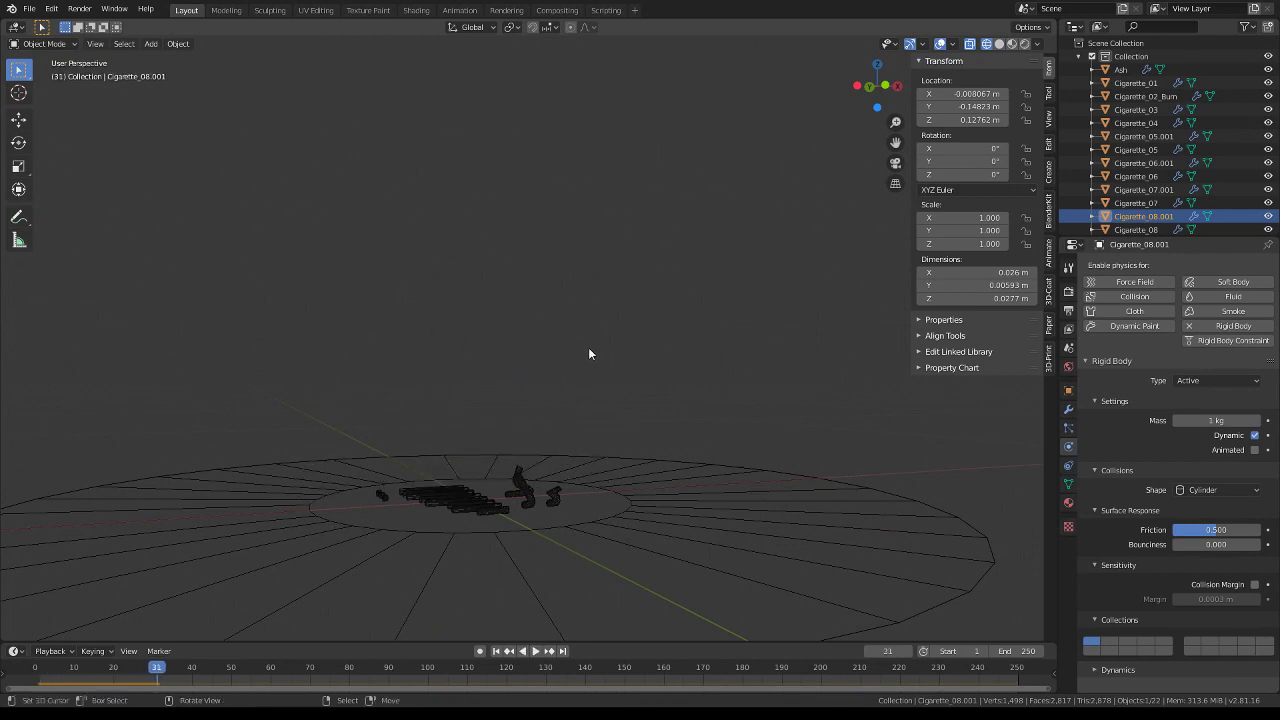
key(shift+Left)
key(space)
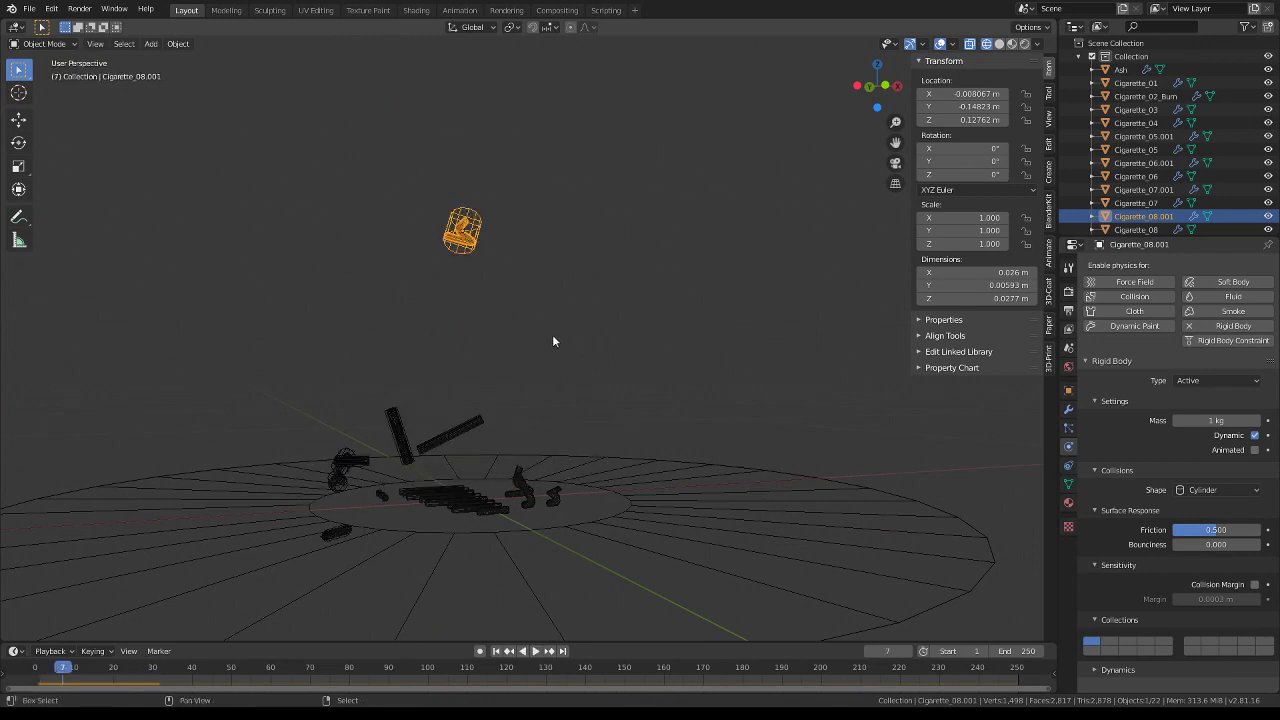
key(Escape)
shift+click(444, 348)
Add Cigarette_06.001, Cigarette_09.001 and the other raised cigarettes to the selection
shift+click(372, 355)
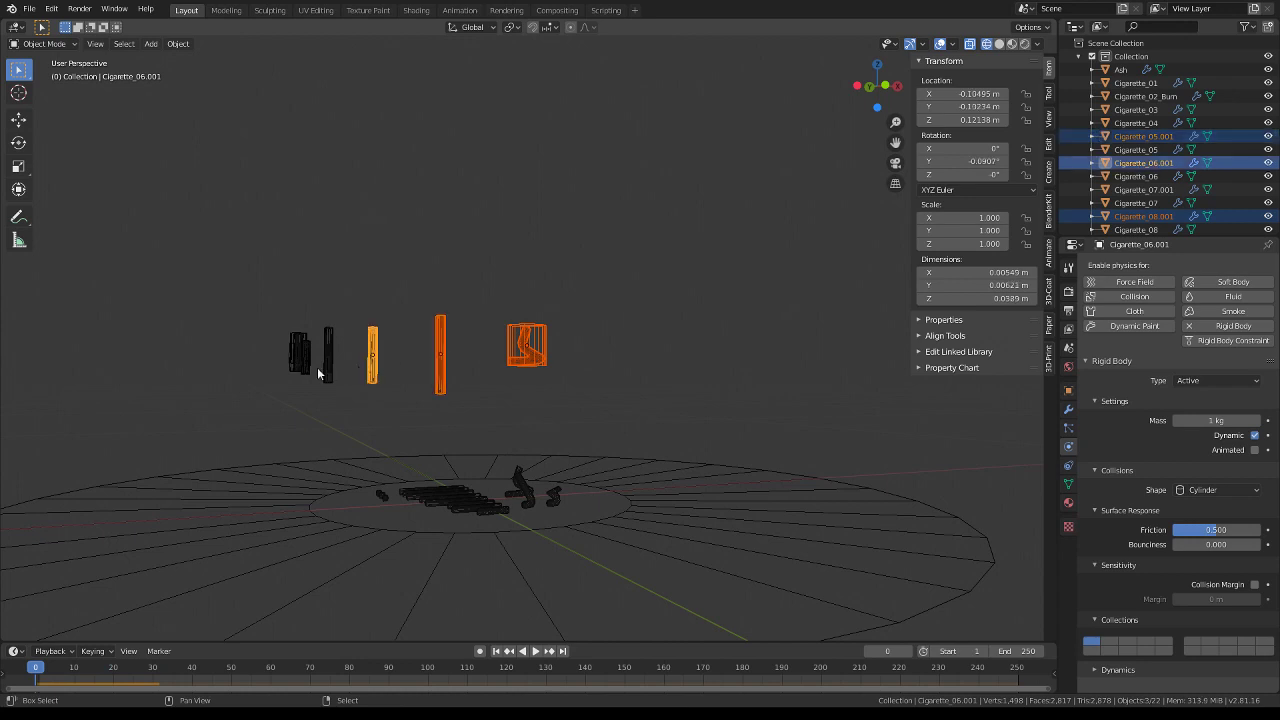
shift+click(308, 360)
middle_drag(321, 350, 317, 350)
shift+click(225, 338)
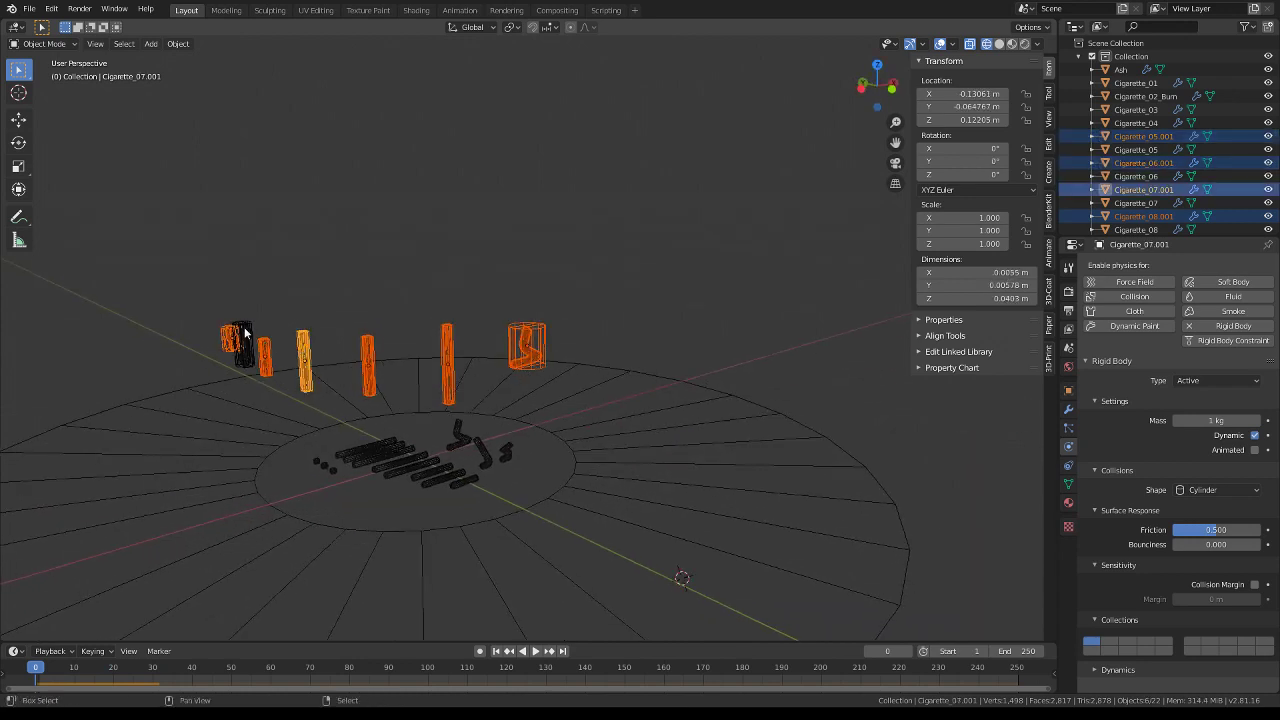
shift+click(244, 345)
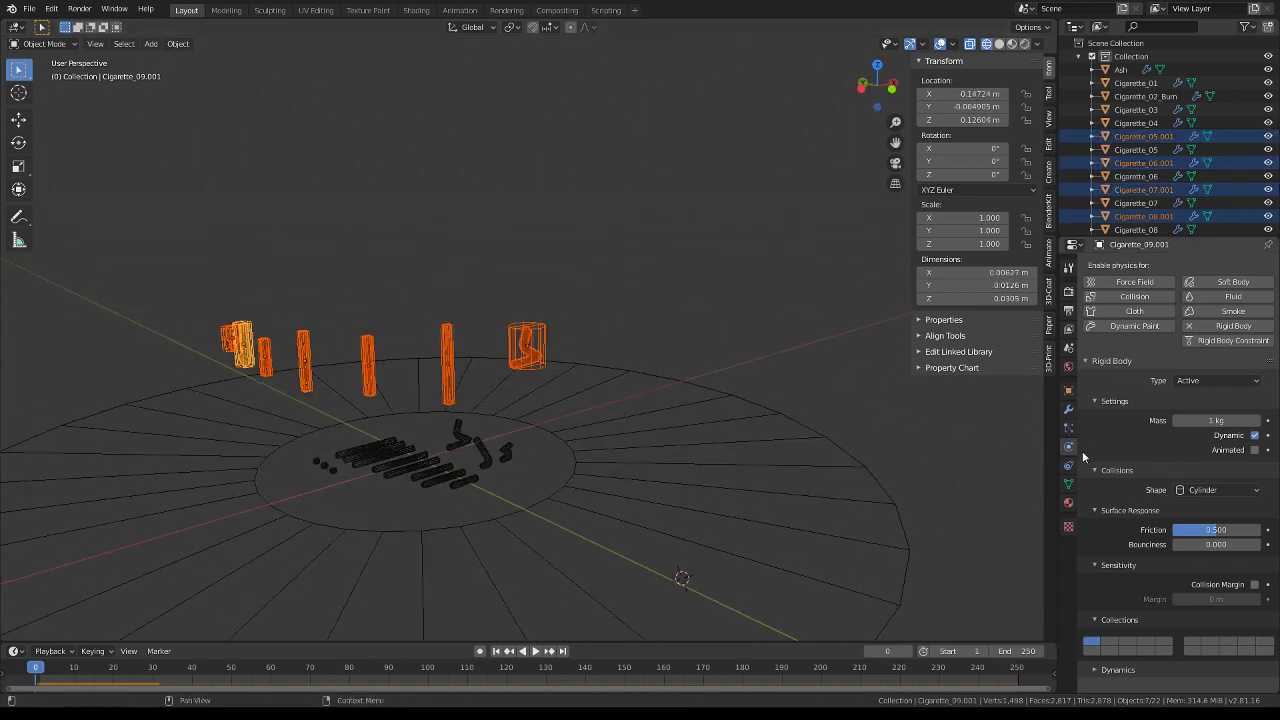
Set their collision shape to Capsule, test the drop, then rewind to the first frame
click(1221, 491)
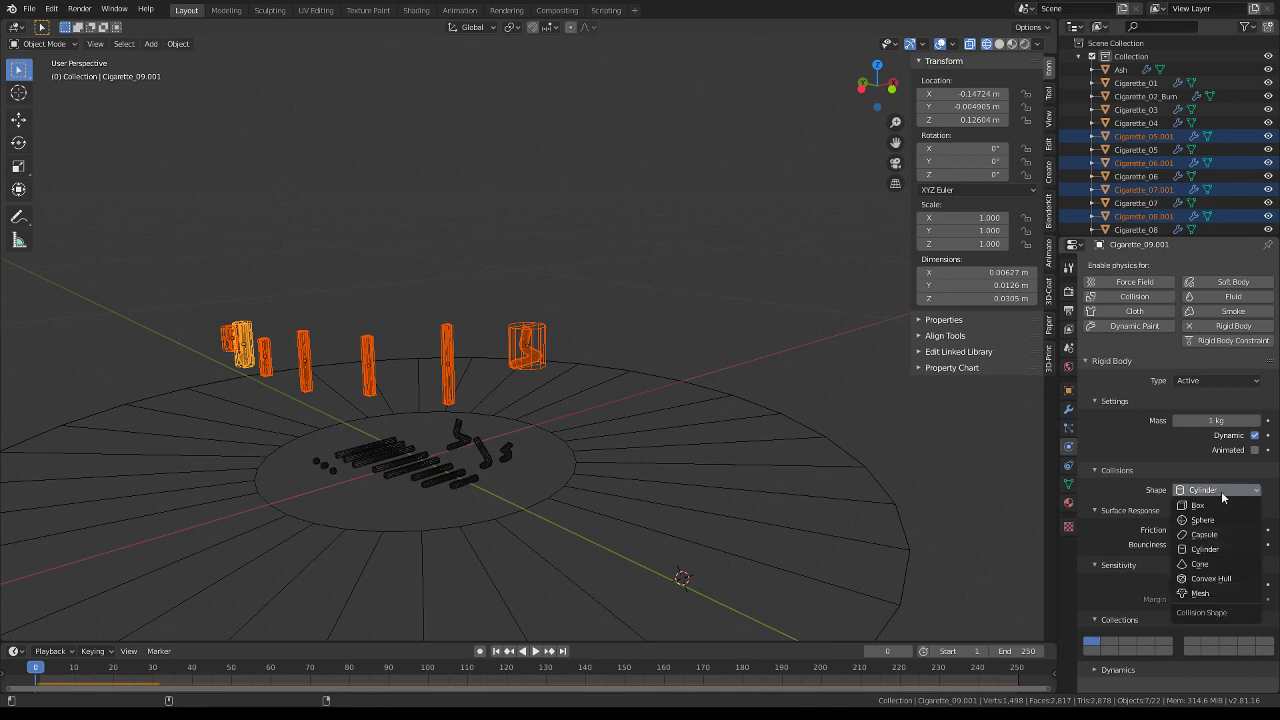
click(1221, 537)
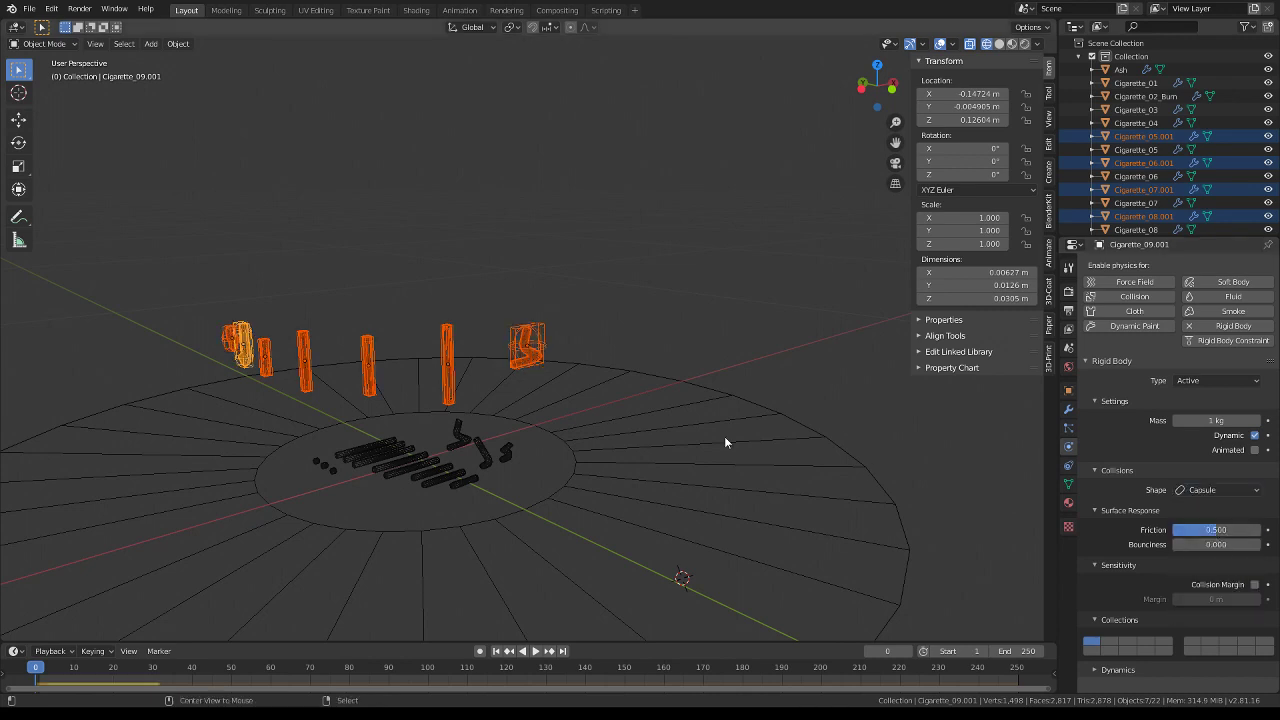
middle_drag(724, 436, 588, 395)
key(space)
key(space)
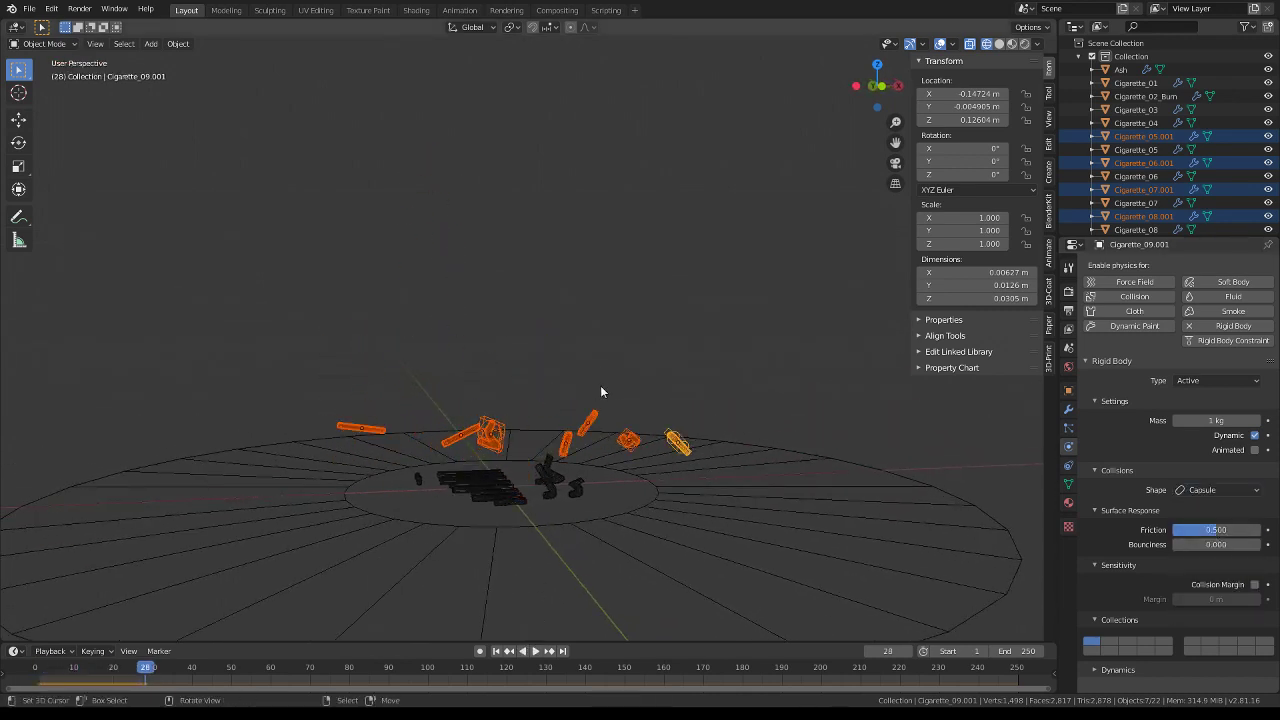
key(shift+Left)
key(space)
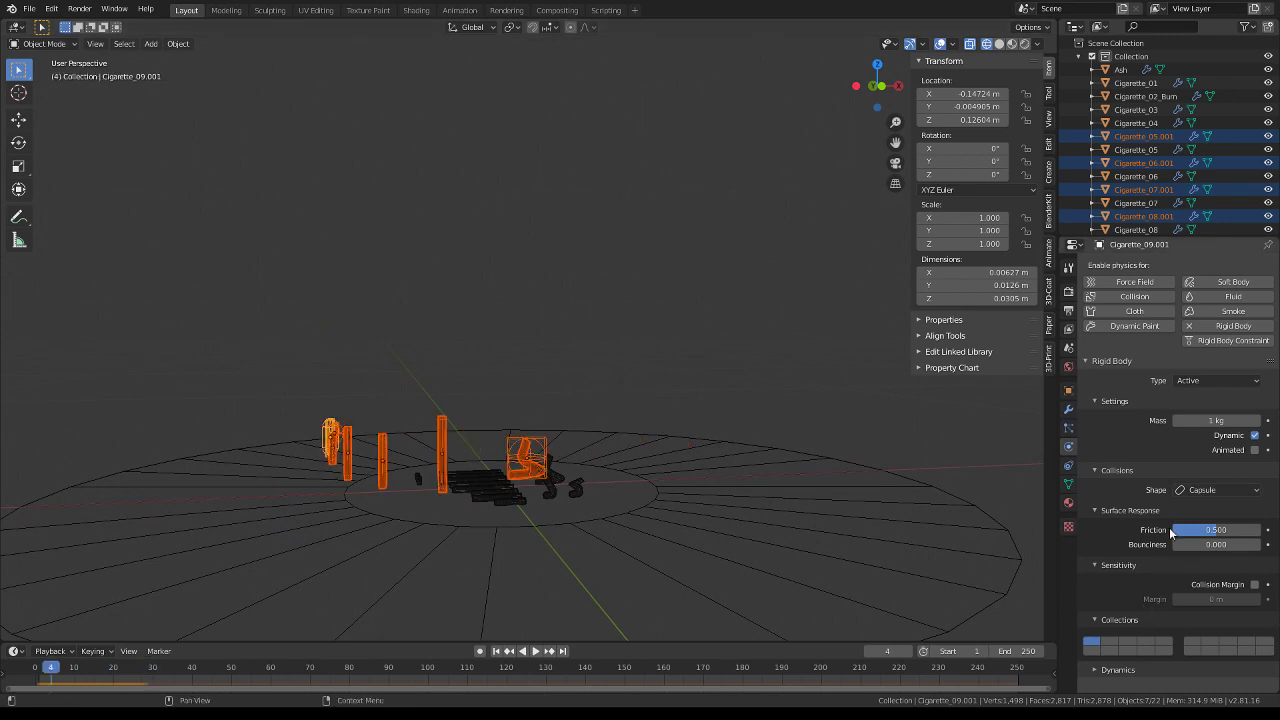
key(shift+Left)
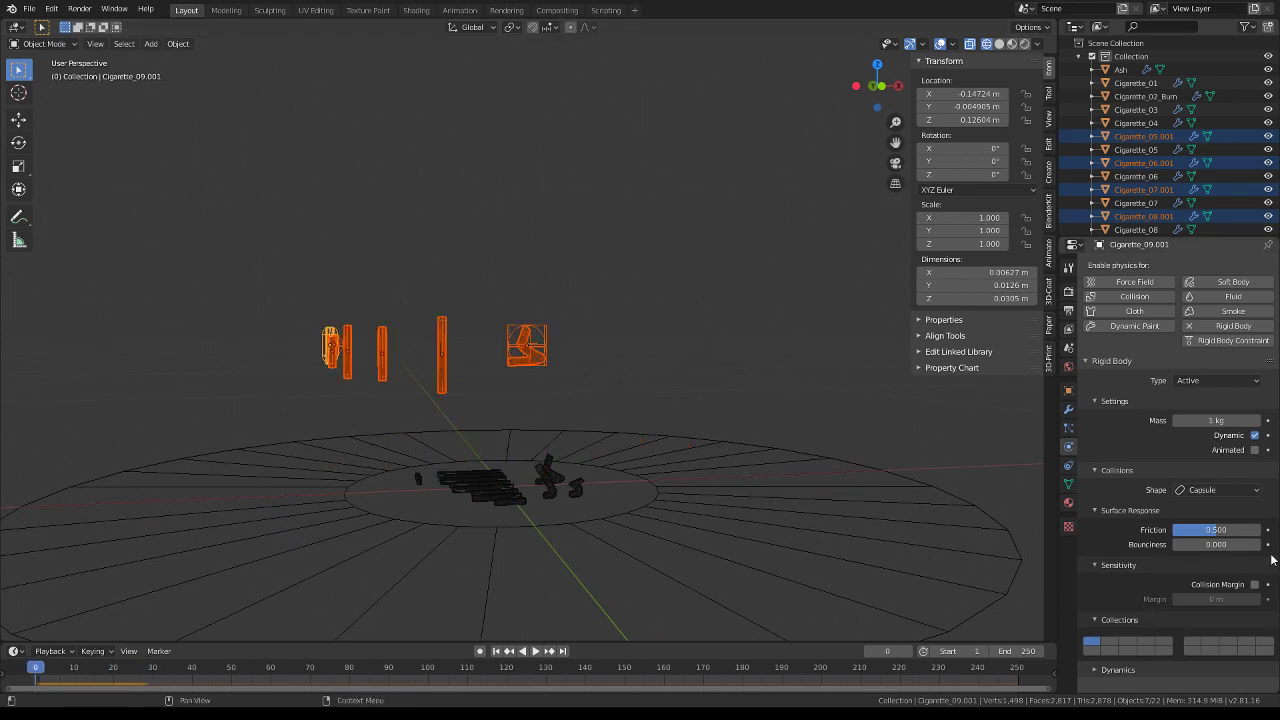
Switch the collision shape to Convex Hull and replay the drop
click(1203, 490)
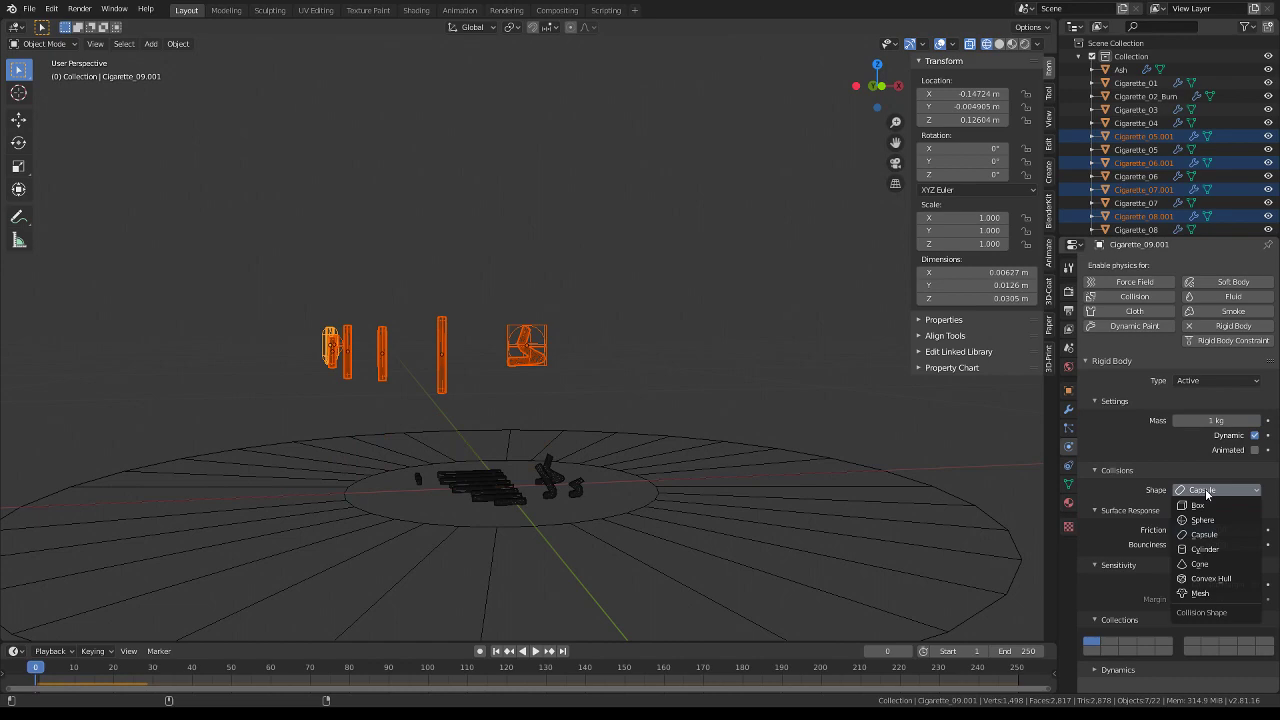
click(1221, 580)
key(space)
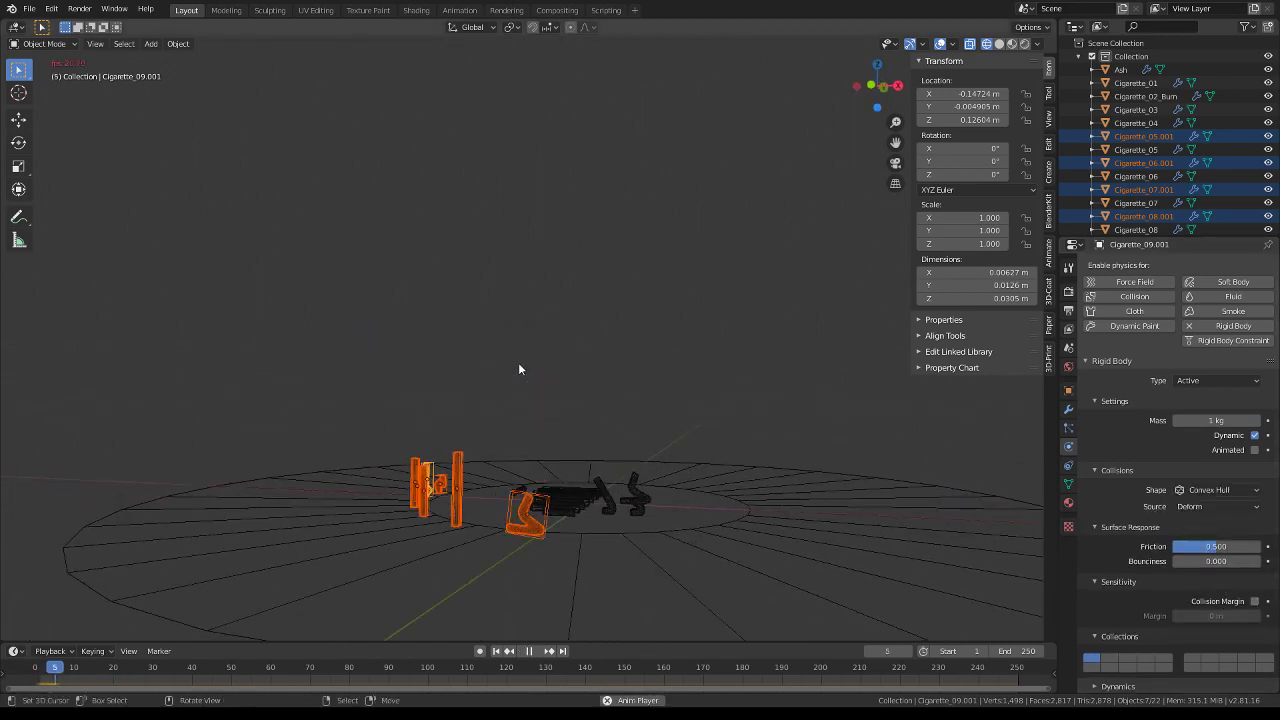
Orbit around the landed cigarettes, checking them from a front view and a high overview
mouse_move(519, 369)
middle_down()
mouse_move(539, 466)
mouse_move(690, 325)
mouse_move(637, 342)
mouse_move(591, 400)
middle_up()
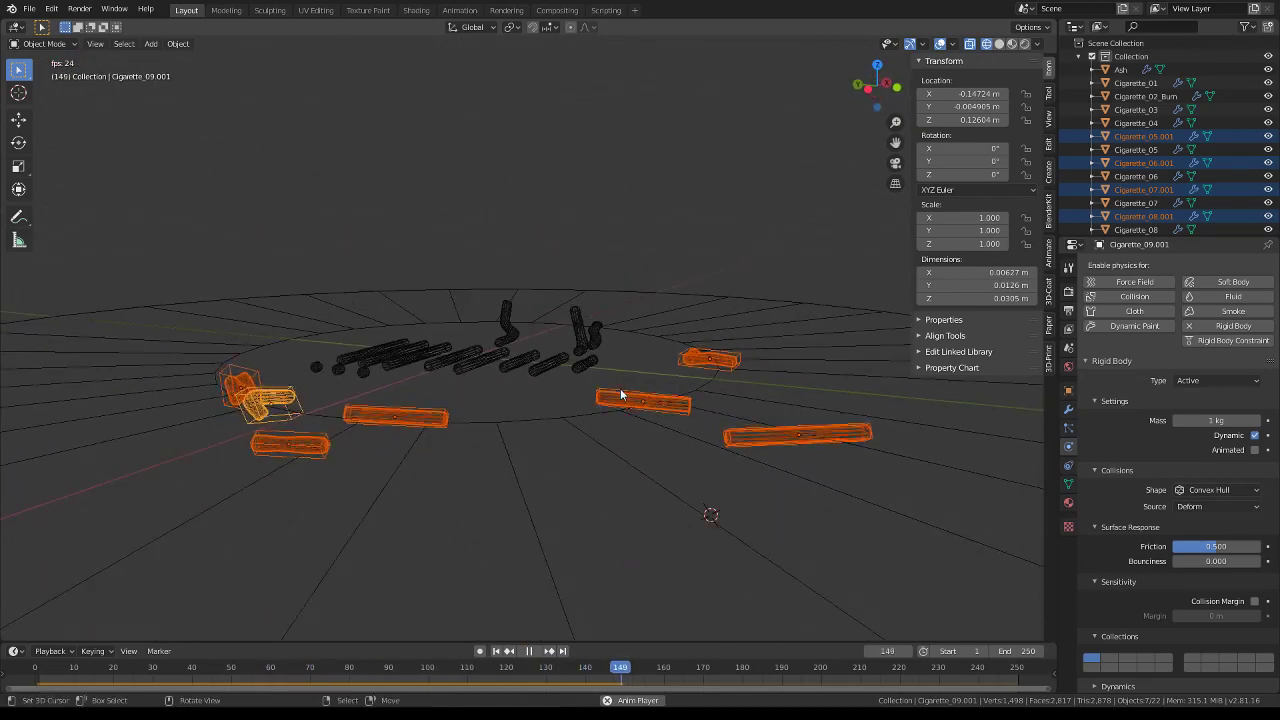
key(KP_1)
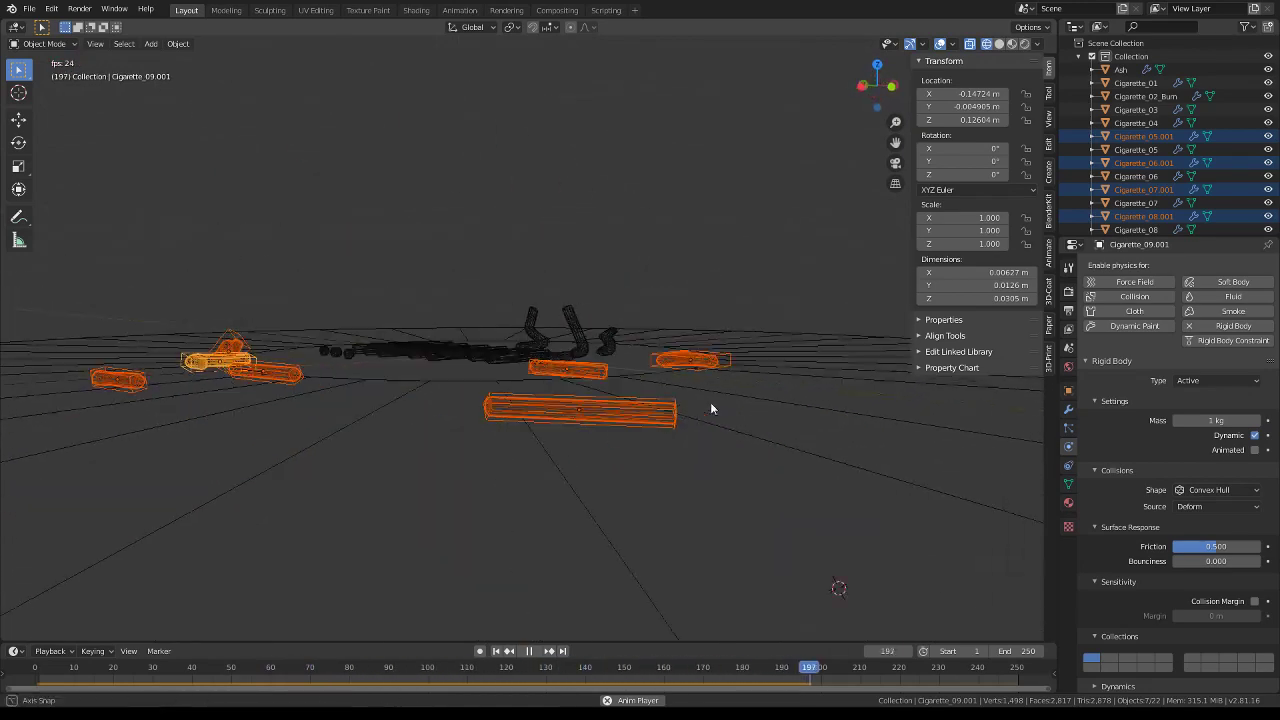
mouse_move(560, 250)
middle_down()
mouse_move(530, 325)
mouse_move(610, 300)
middle_up()
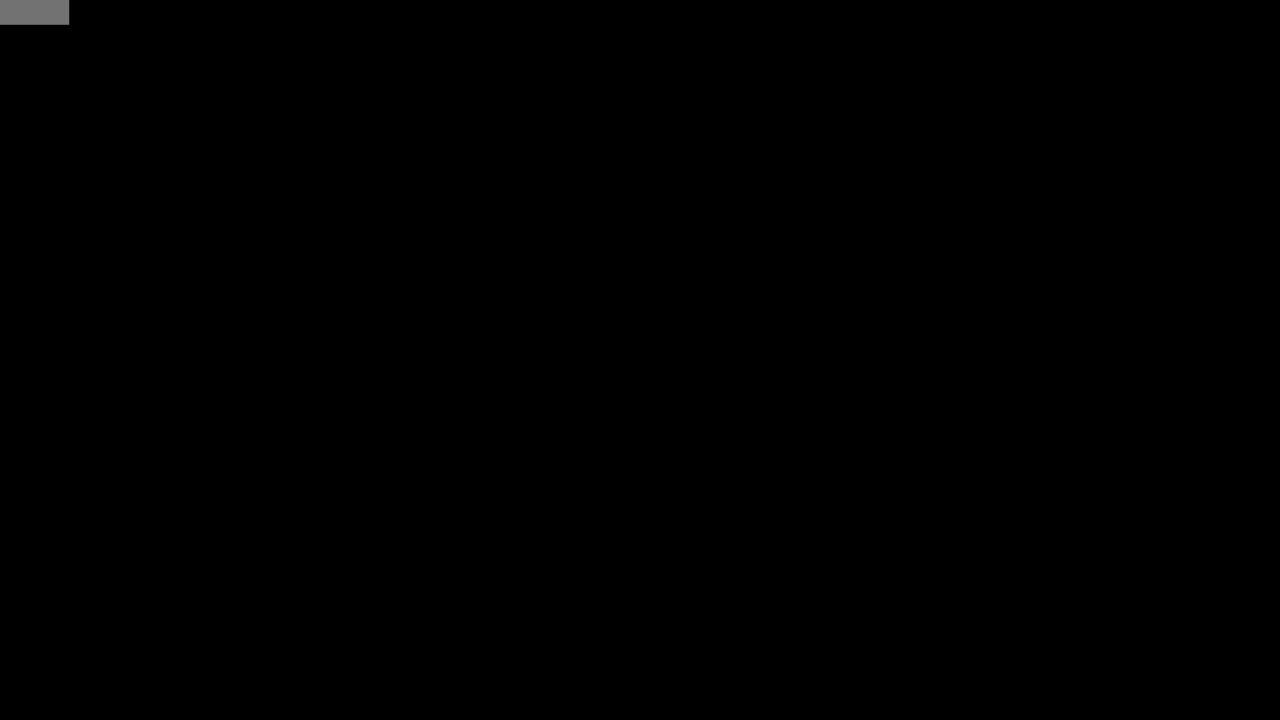
Replay the cigarette drop from the start, then stop and rewind to frame 1
scroll(674, 258, up, 2)
scroll(660, 289, up, 4)
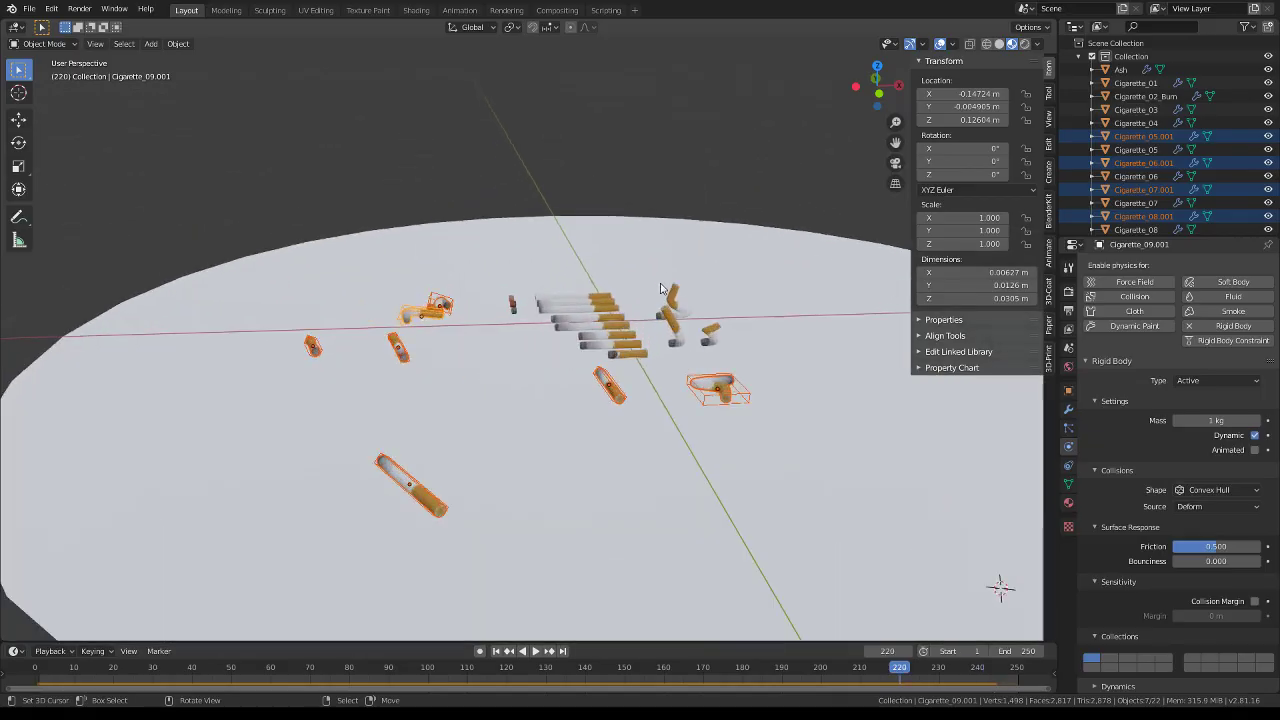
click(40, 684)
key(space)
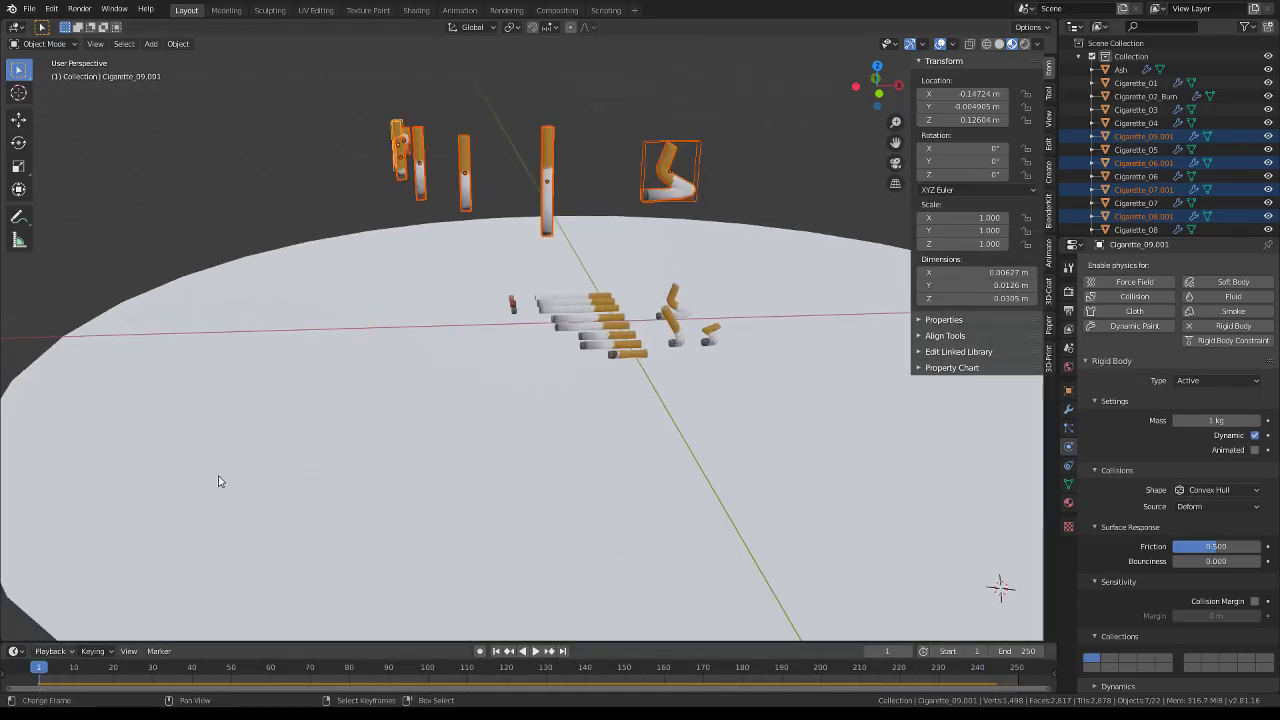
scroll(532, 327, up, 2)
middle_drag(532, 327, 455, 314)
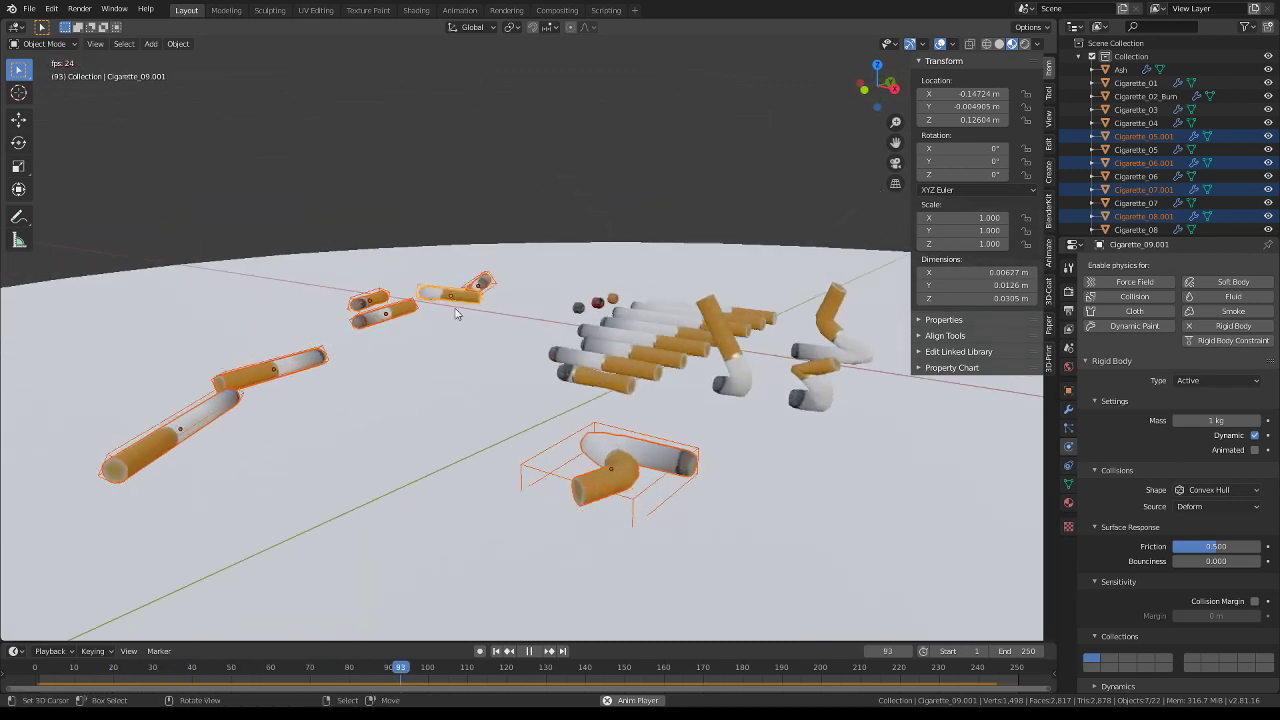
key(space)
alt+scroll(450, 322, up, 20)
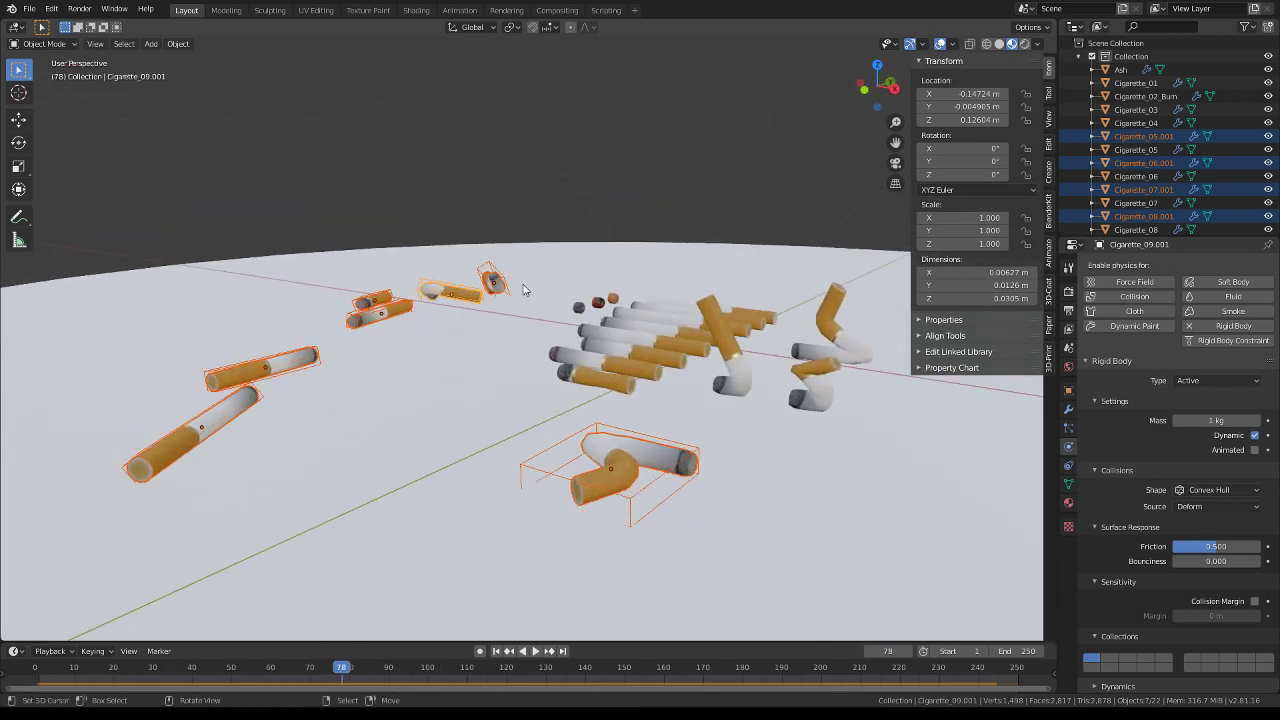
click(35, 681)
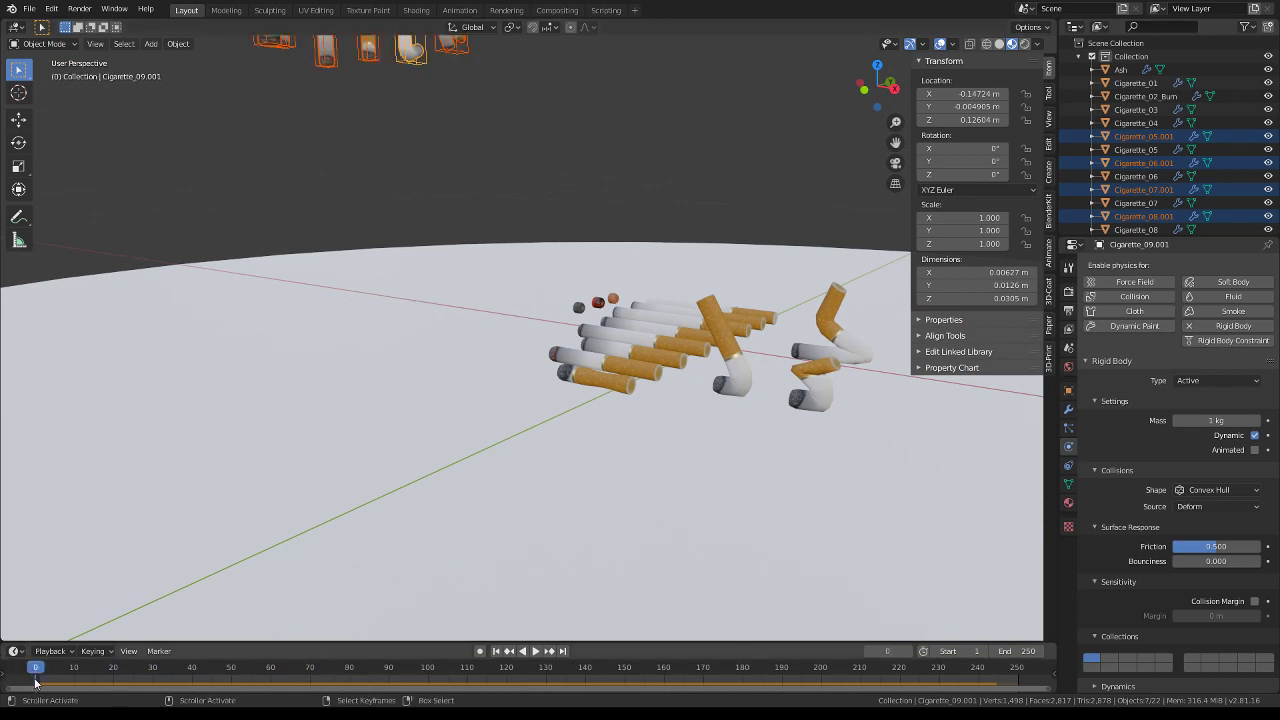
key(space)
Switch the viewport shading to Wireframe
scroll(363, 406, down, 3)
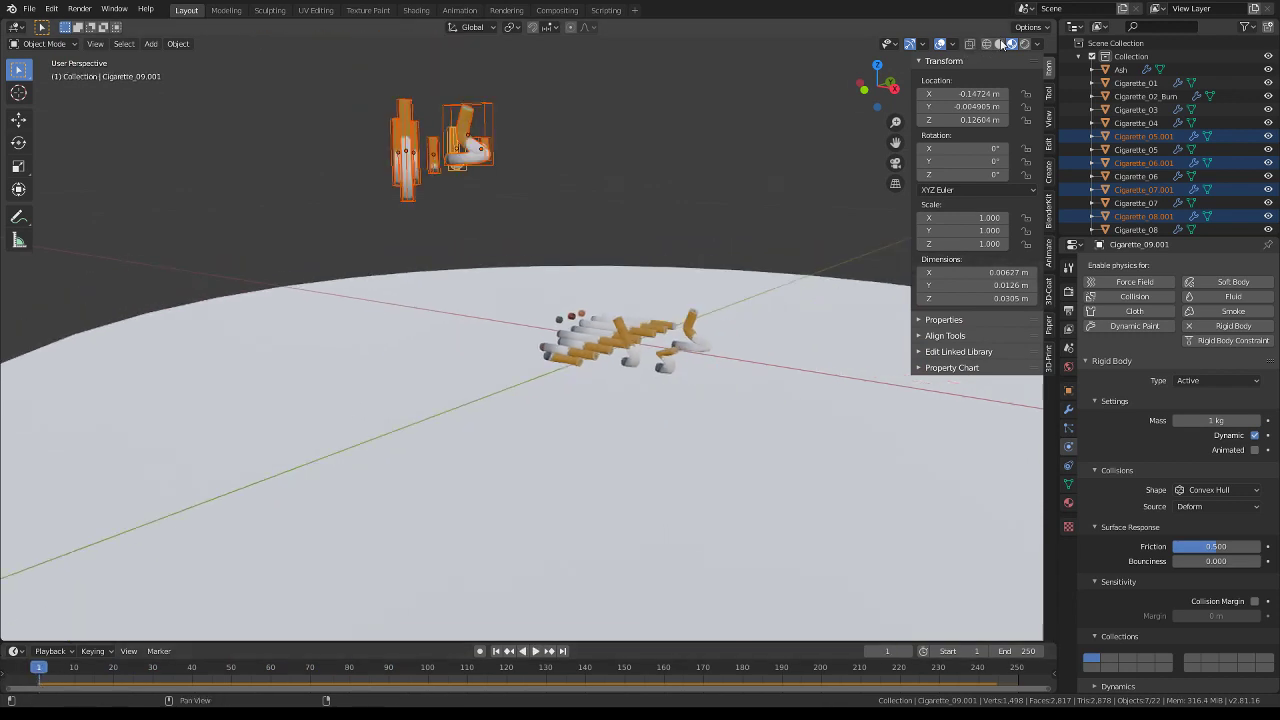
click(986, 44)
scroll(658, 174, down, 2)
In top view, select the raised pieces and shift Cigarette_06.001 further along the arc
key(KP_7)
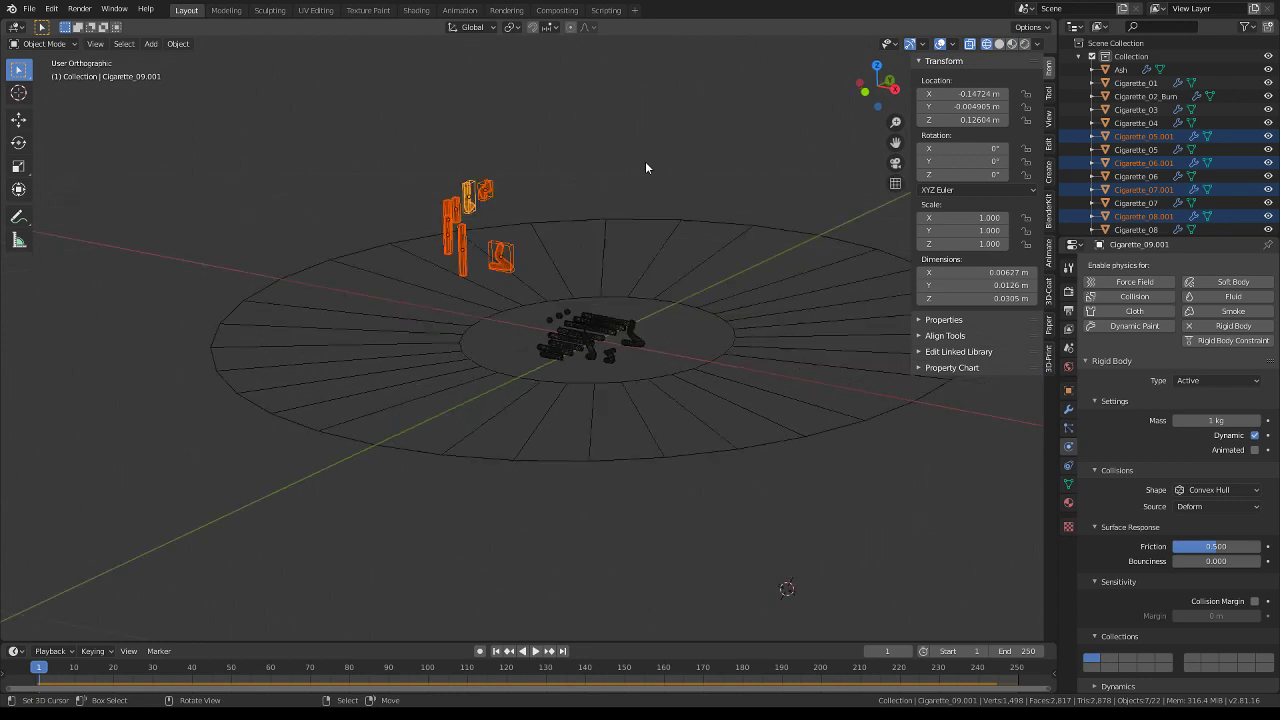
click(596, 488)
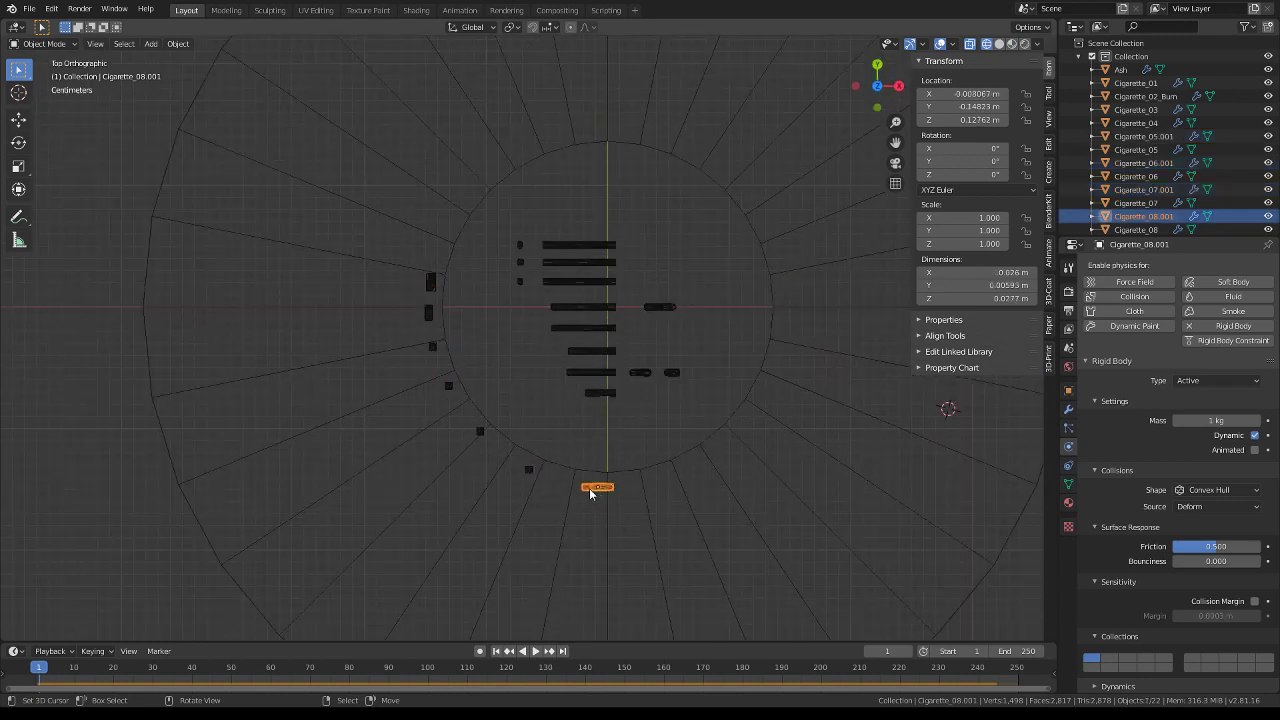
shift+click(529, 470)
shift+click(480, 432)
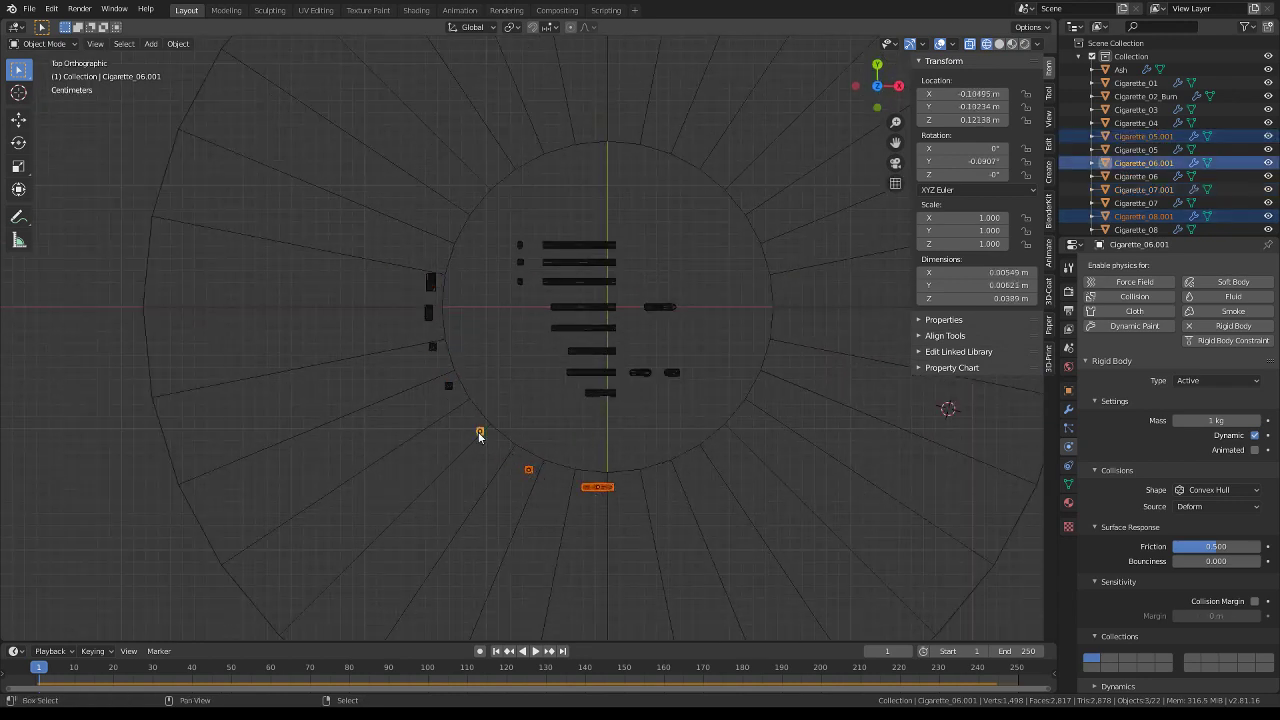
shift+click(450, 386)
shift+click(432, 347)
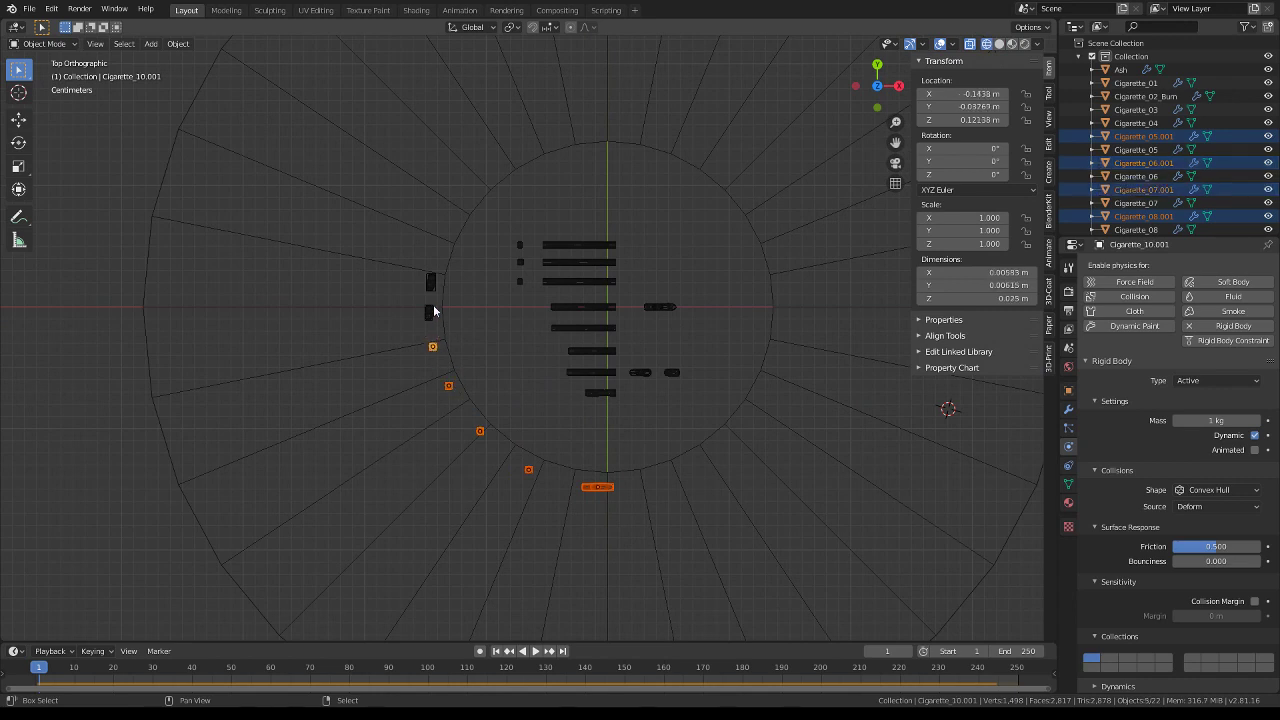
click(528, 470)
drag(528, 470, 559, 483)
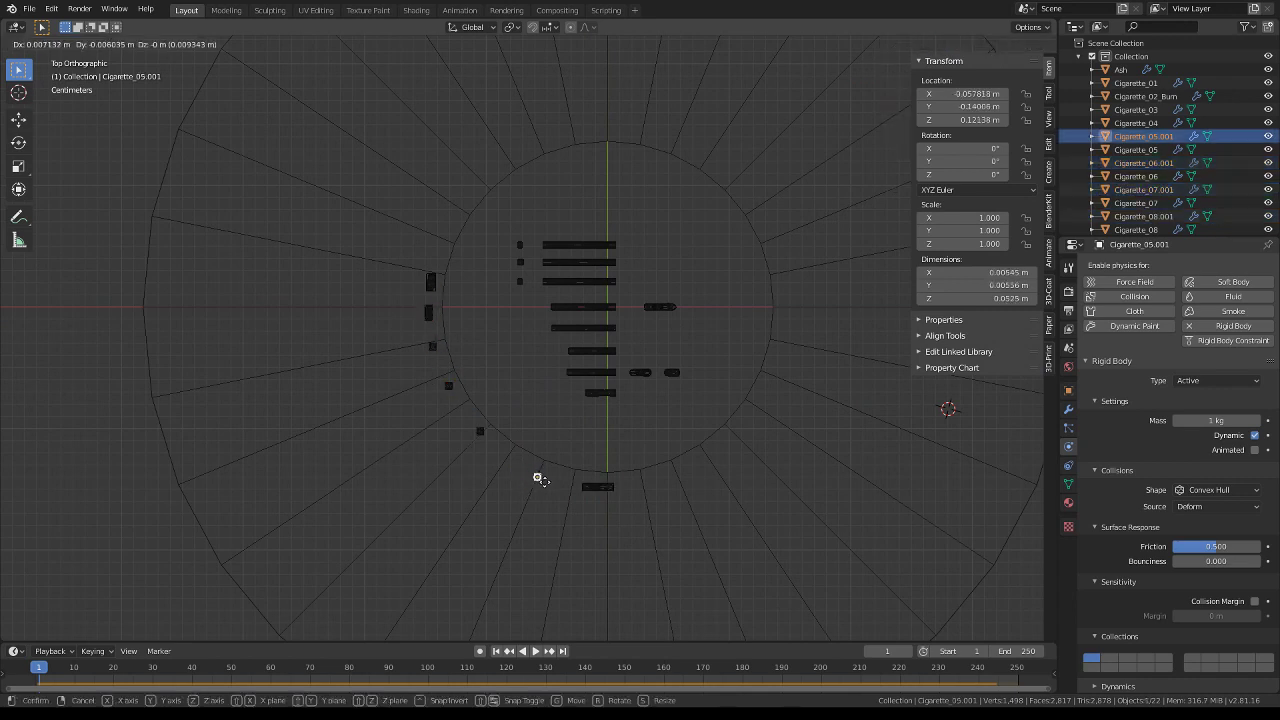
click(479, 431)
drag(479, 431, 520, 471)
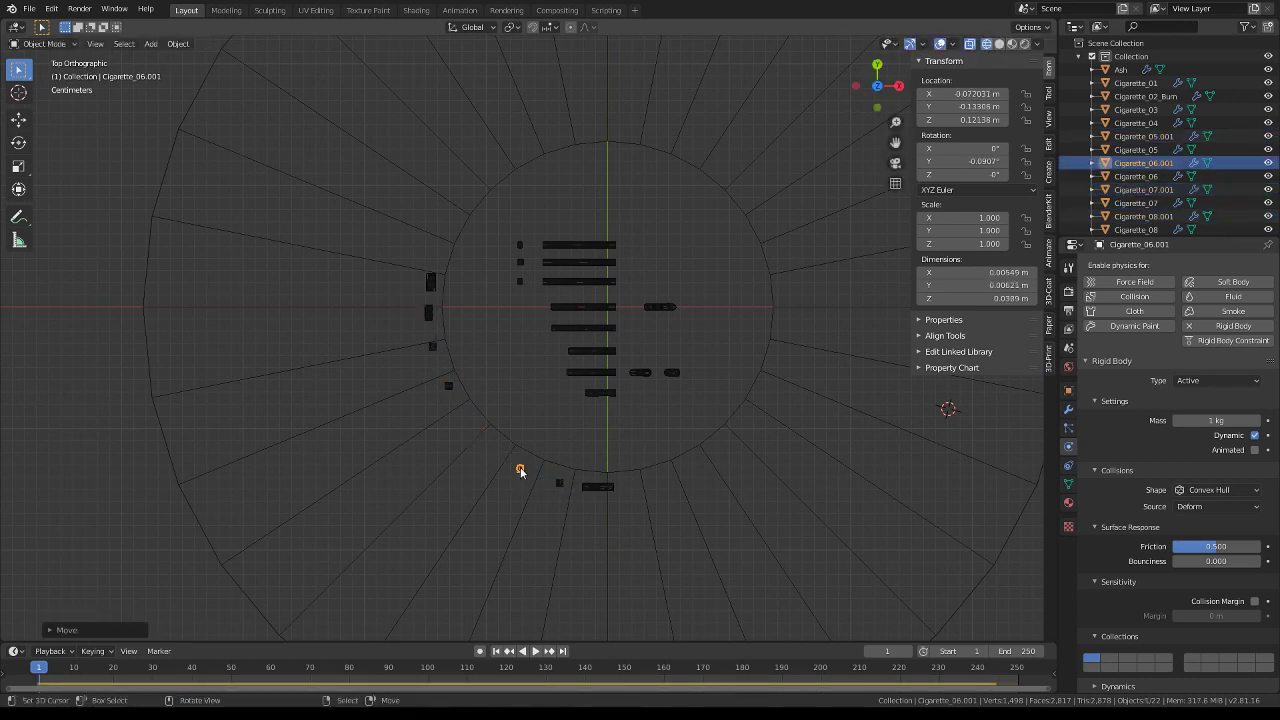
mouse_move(518, 437)
middle_down()
mouse_move(654, 399)
mouse_move(659, 340)
middle_up()
Rotate Cigarette_06.001 and Cigarette_07.001 to lie horizontal
key(r)
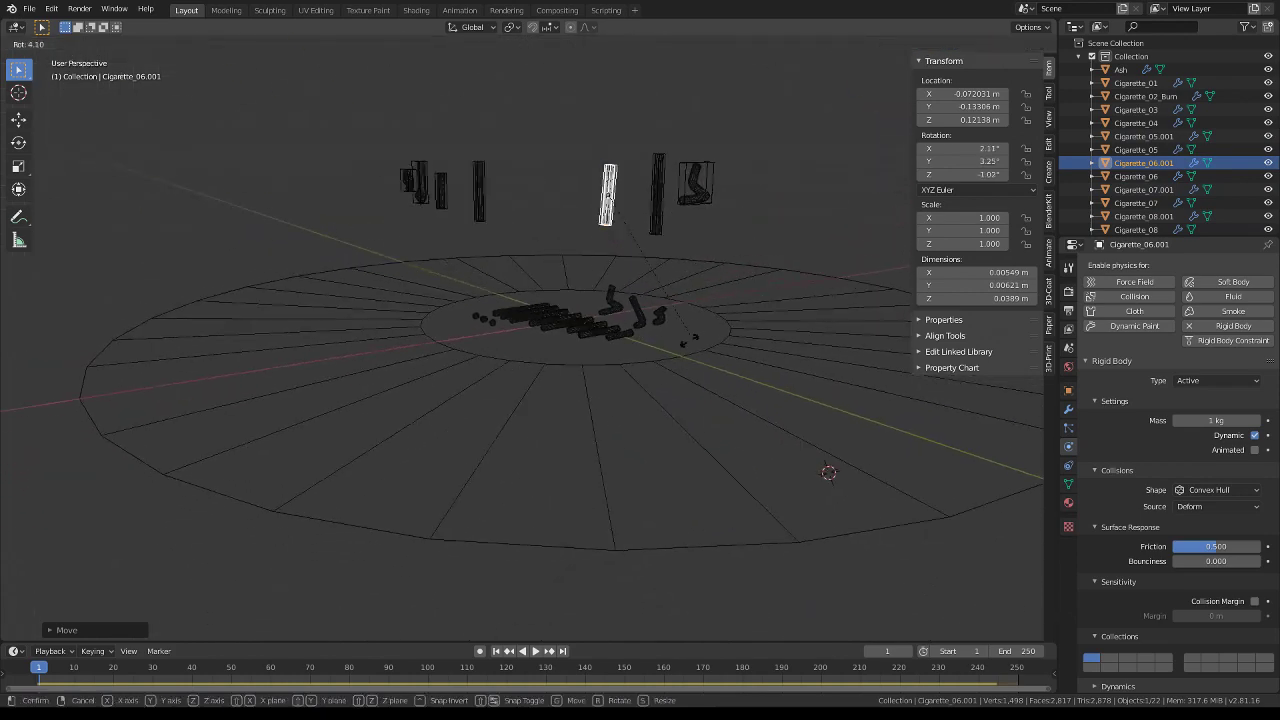
click(488, 174)
click(488, 174)
key(r)
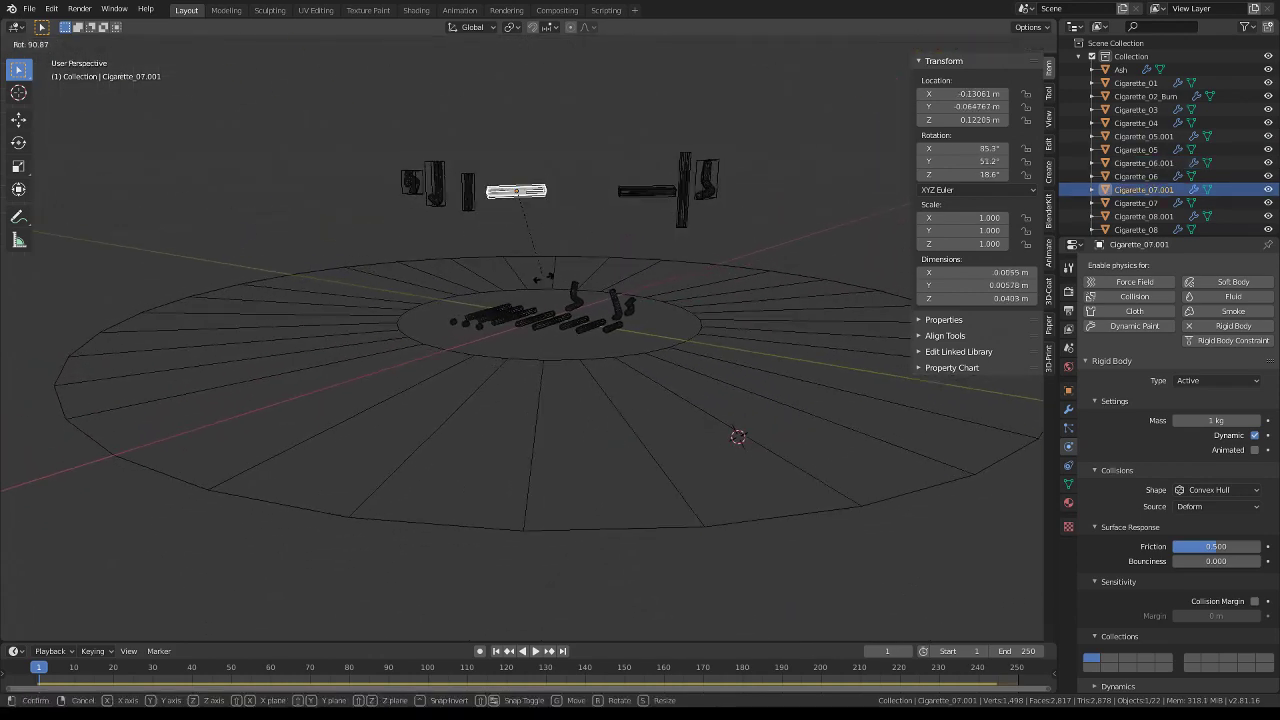
click(540, 210)
middle_drag(540, 210, 582, 266)
Rotate Cigarette_10.001 and Cigarette_09.001 to lie horizontal
click(530, 204)
middle_drag(530, 204, 500, 270)
key(r)
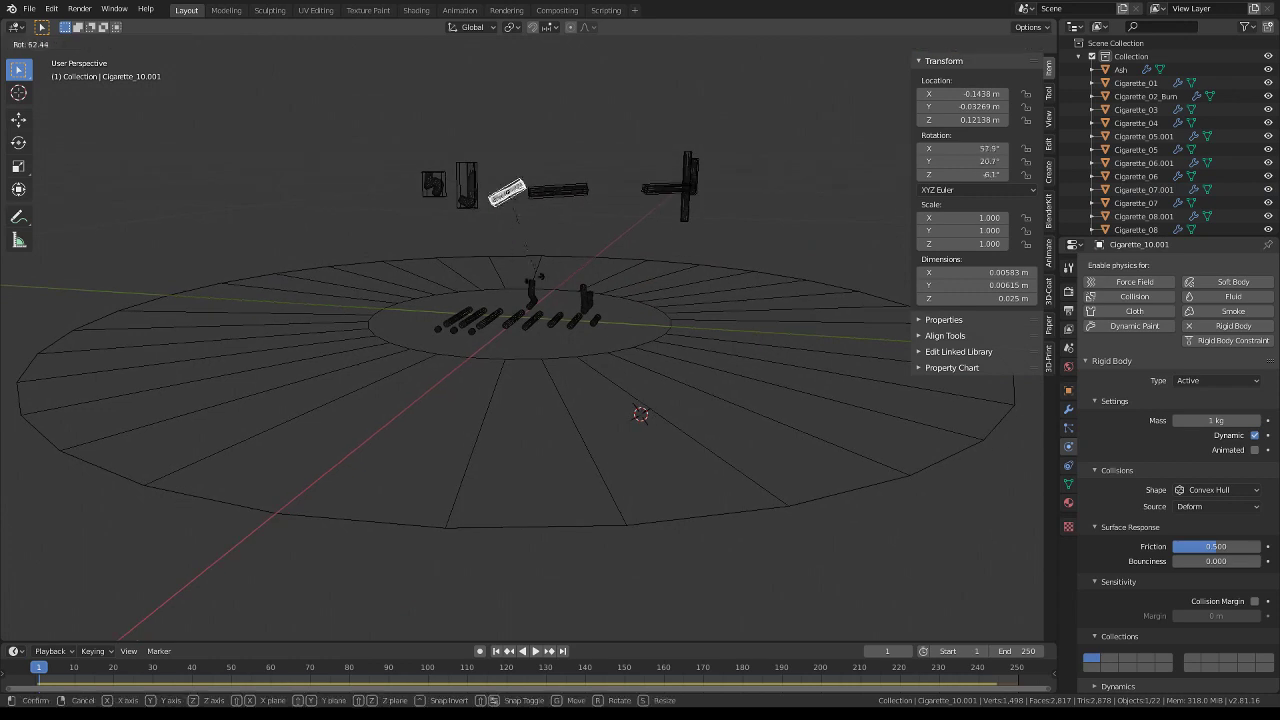
click(488, 280)
click(466, 186)
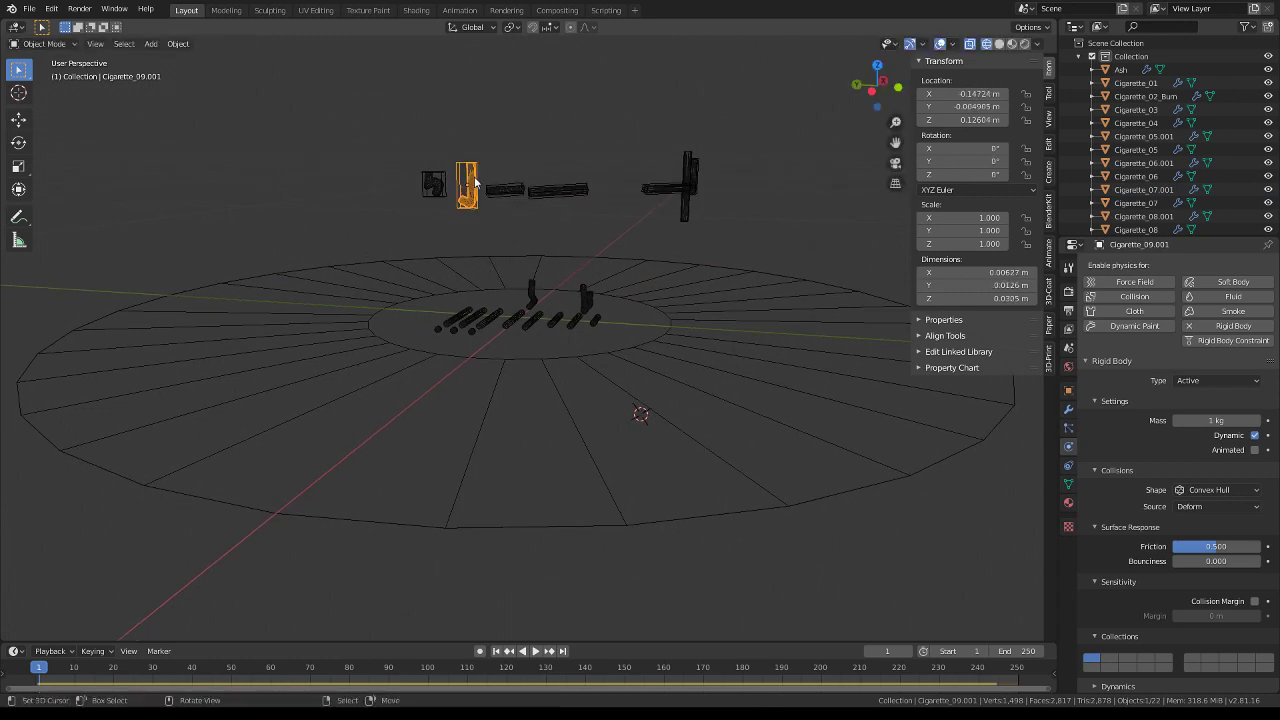
key(r)
click(466, 294)
Move Cigarette_05.001 and rotate it twice until it lies horizontal
middle_drag(470, 285, 508, 181)
click(456, 183)
click(640, 194)
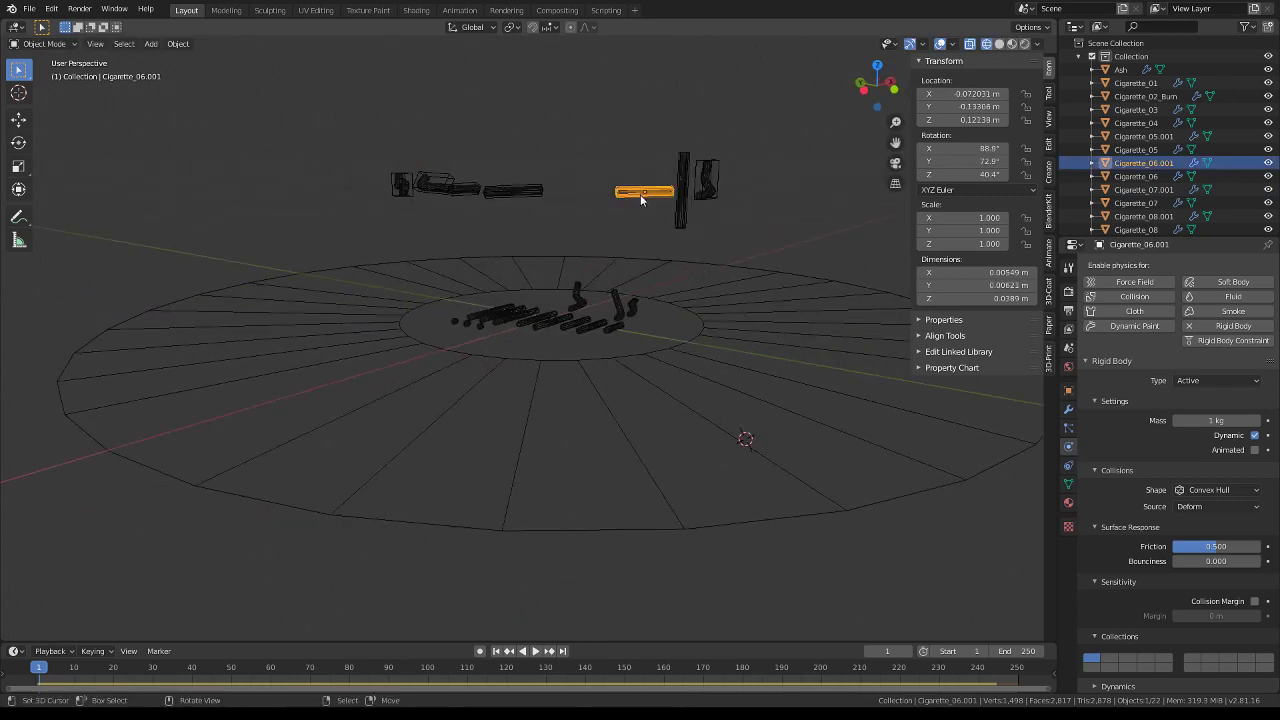
mouse_move(640, 194)
middle_down()
mouse_move(537, 194)
mouse_move(609, 194)
middle_up()
click(646, 195)
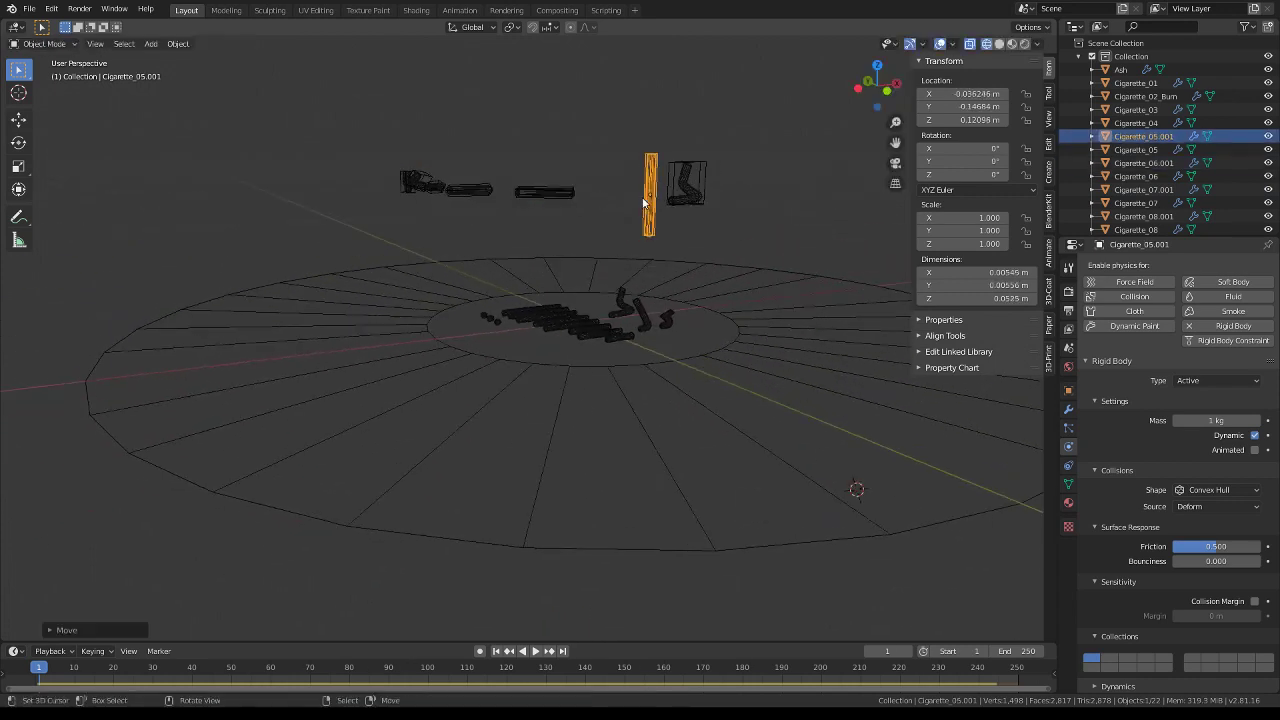
middle_drag(730, 201, 708, 202)
key(g)
click(670, 201)
key(r)
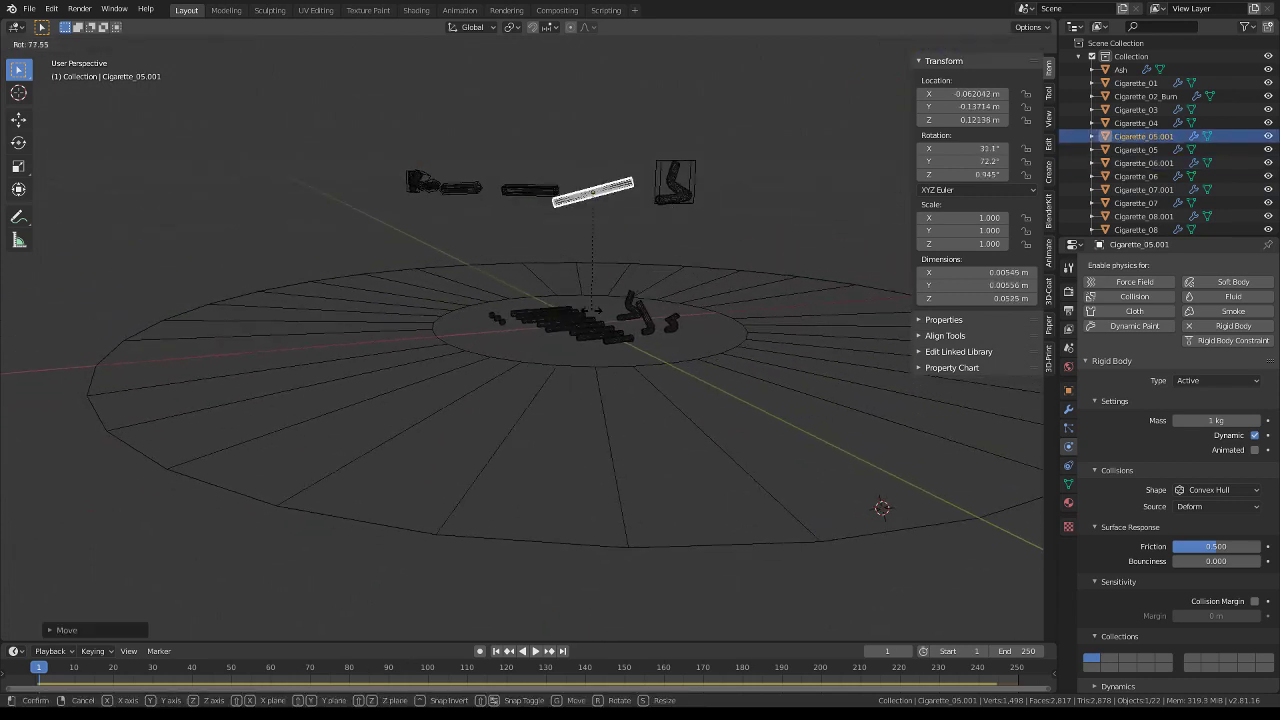
click(560, 290)
key(r)
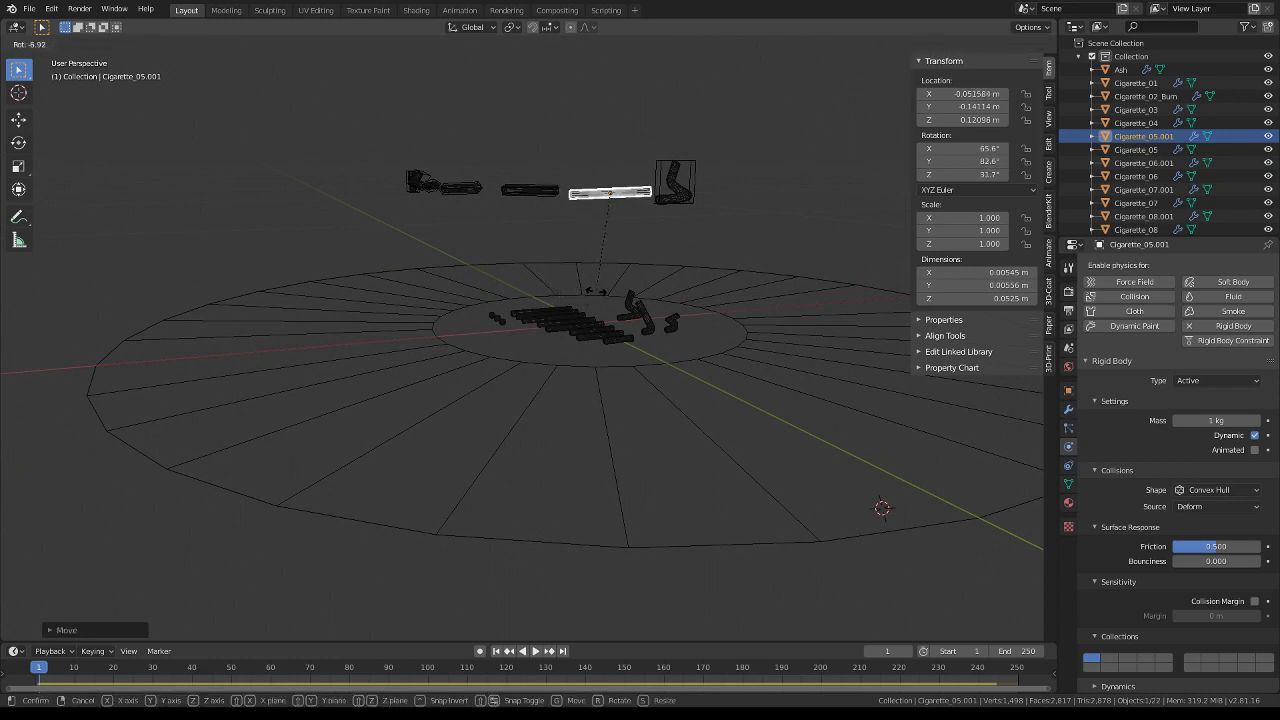
click(587, 290)
mouse_move(590, 280)
middle_down()
mouse_move(641, 252)
mouse_move(620, 230)
mouse_move(522, 266)
middle_up()
Rotate and reposition Cigarette_08.001, then replay the drop
click(592, 178)
key(r)
click(548, 255)
key(g)
click(568, 242)
key(space)
Stop the replay at frame 67, then select the floor Circle and enter Edit Mode
scroll(590, 237, up, 2)
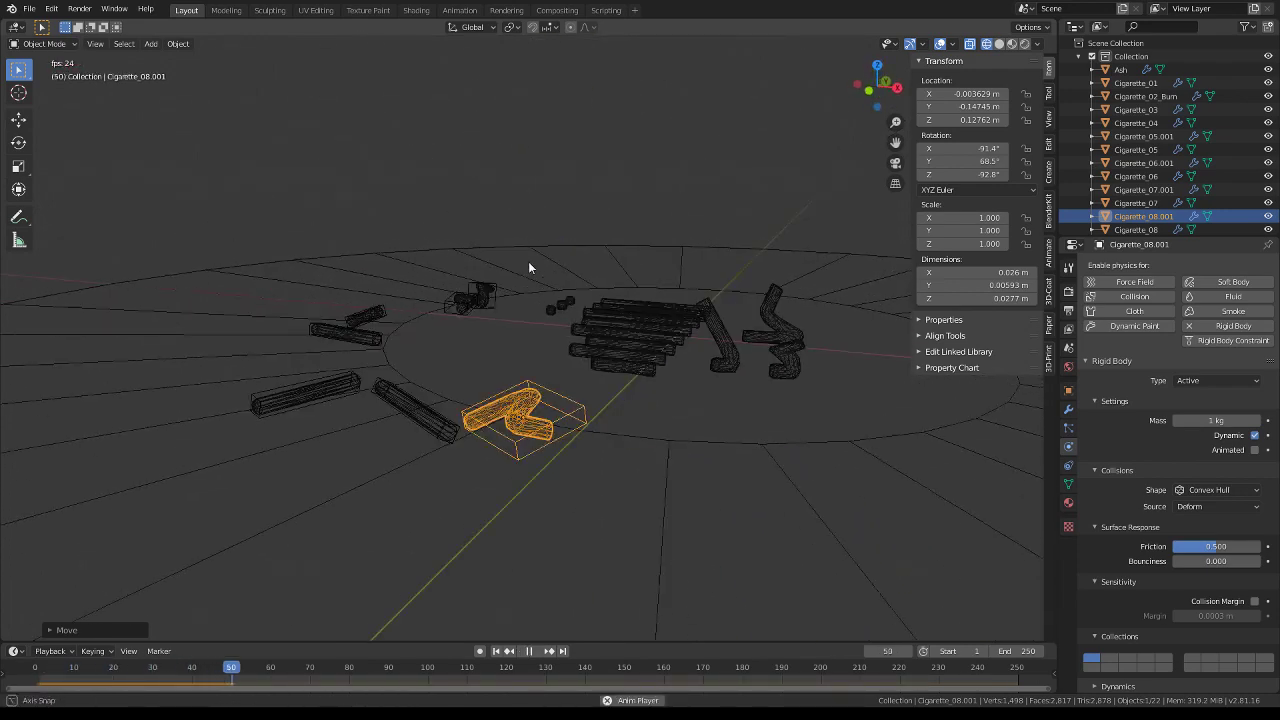
key(space)
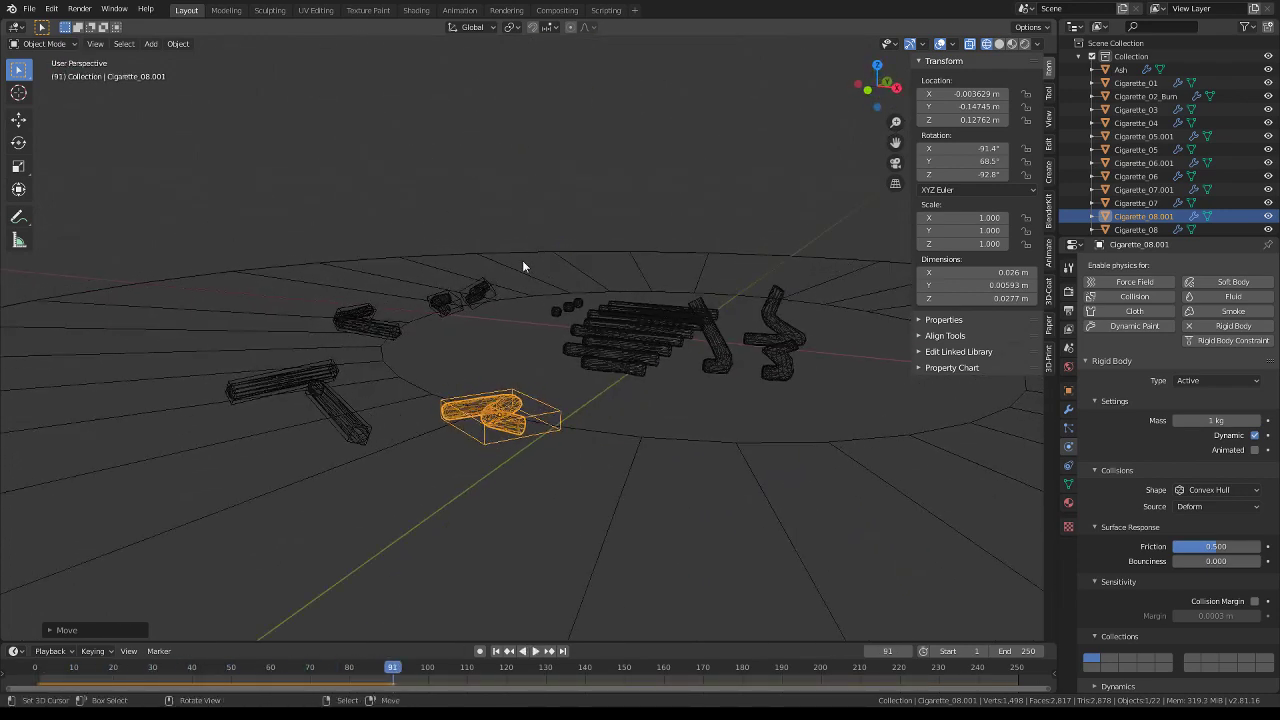
alt+scroll(522, 266, up, 20)
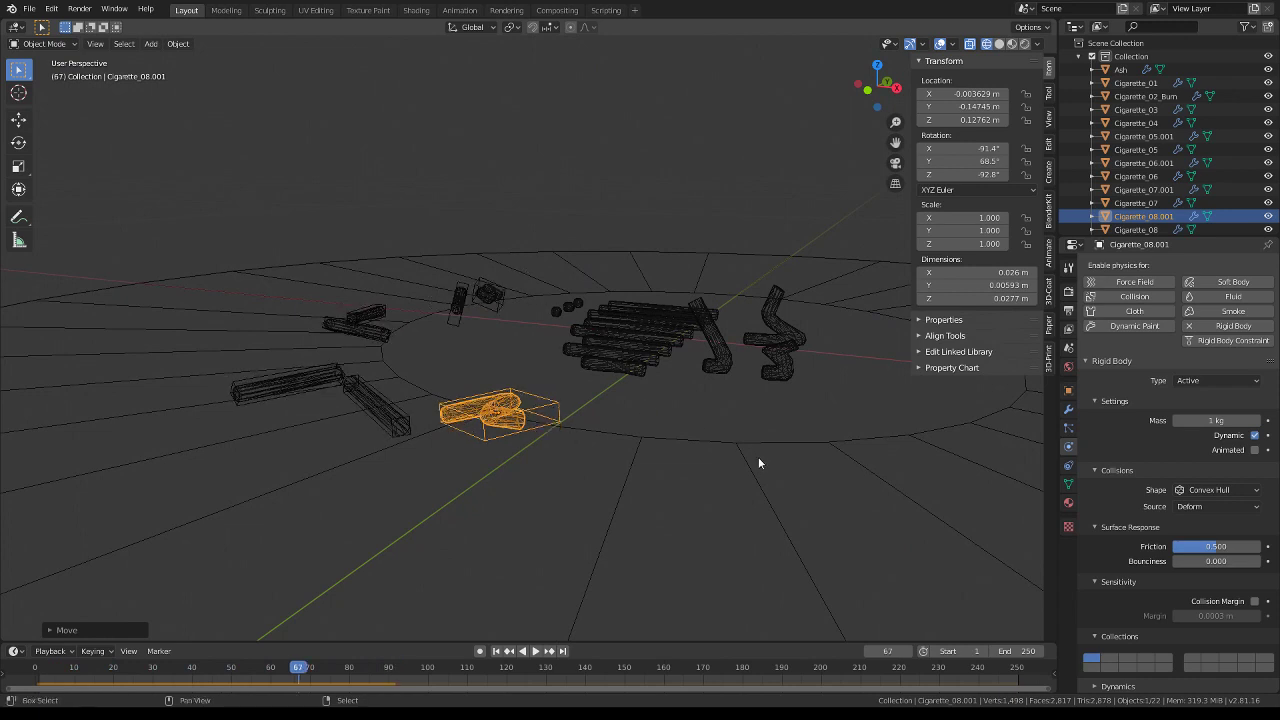
click(732, 460)
key(Tab)
scroll(723, 415, down, 3)
scroll(723, 415, down, 2)
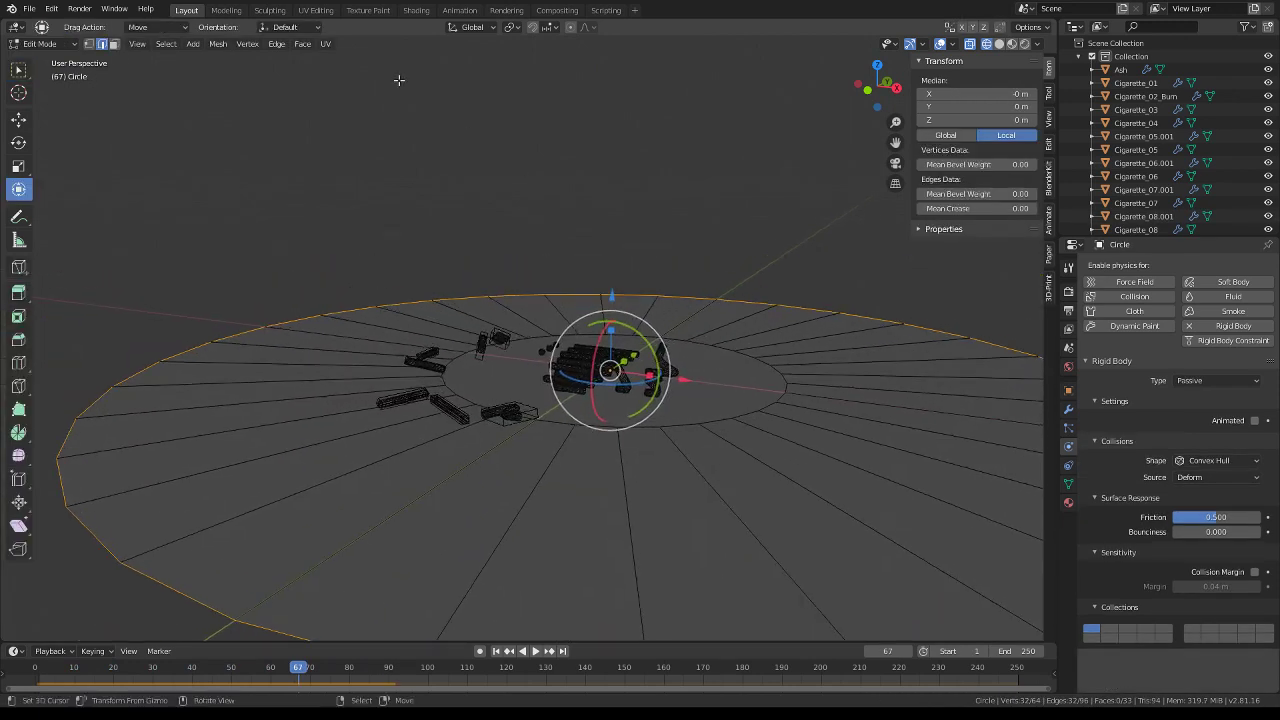
Raise the disc's centre face into a column, shrink its top, then widen it again
click(114, 44)
click(612, 357)
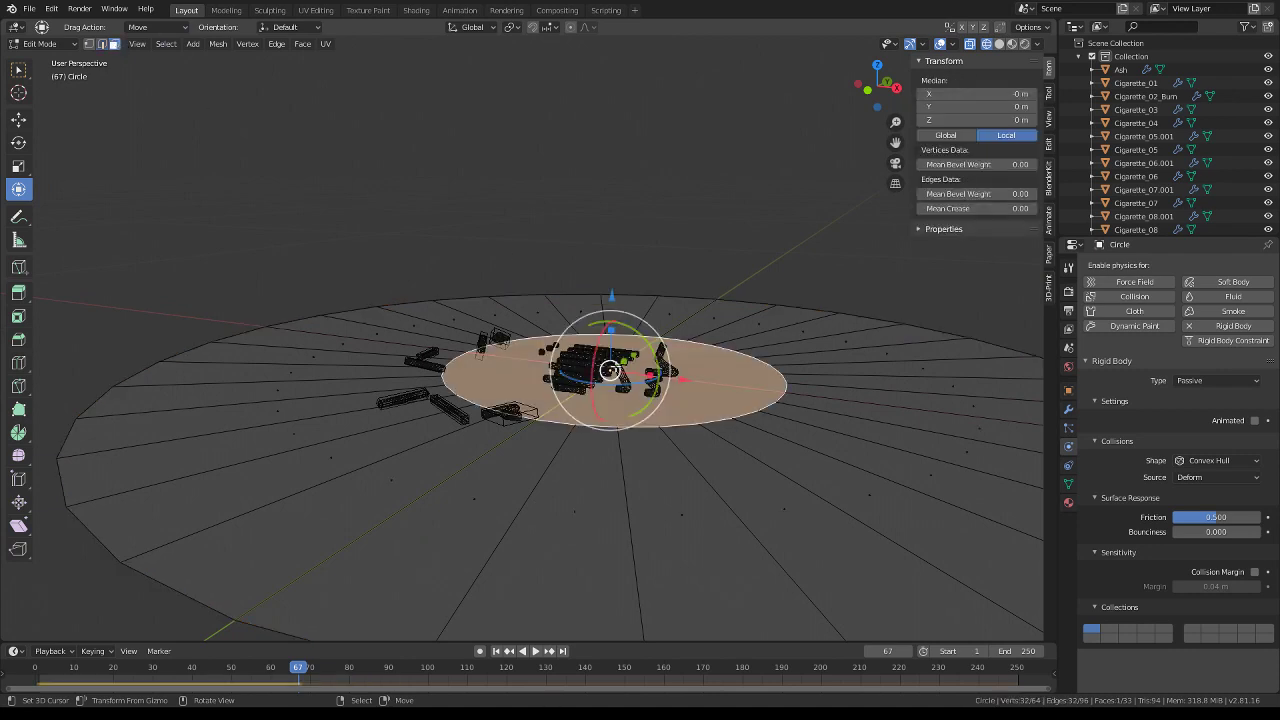
drag(612, 296, 749, 229)
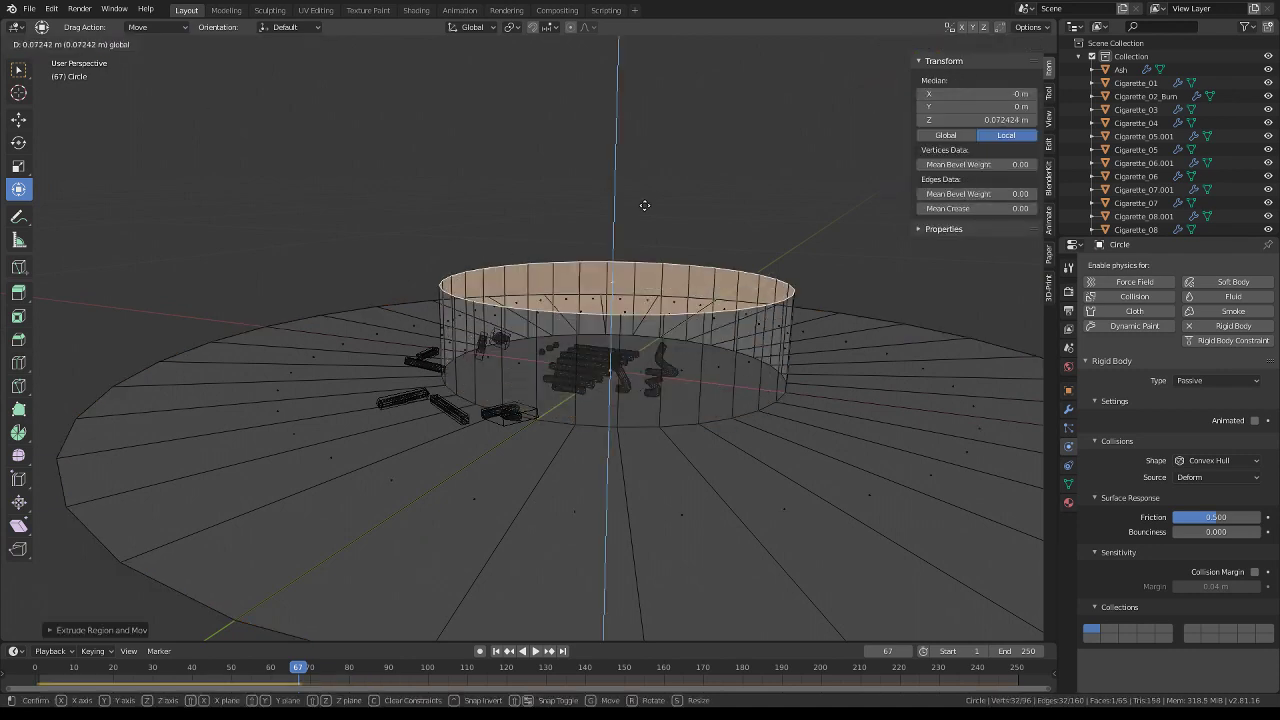
key(s)
click(733, 256)
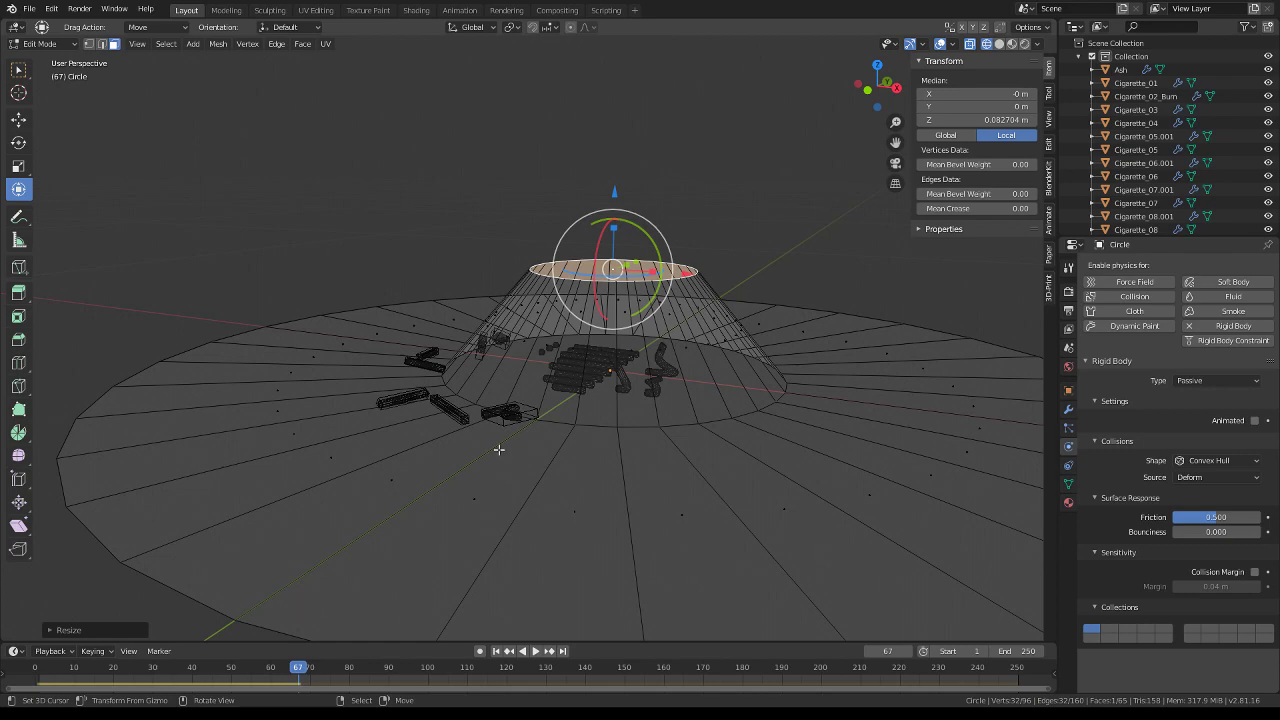
middle_drag(528, 407, 516, 345)
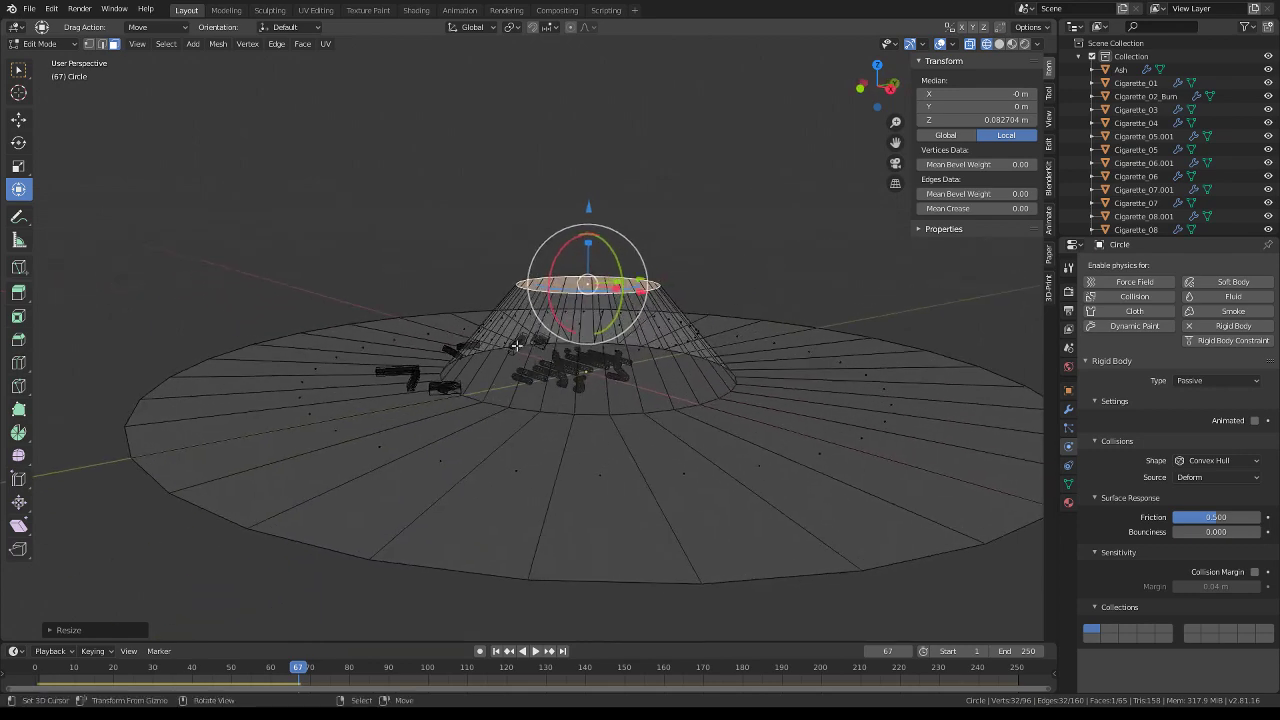
key(s)
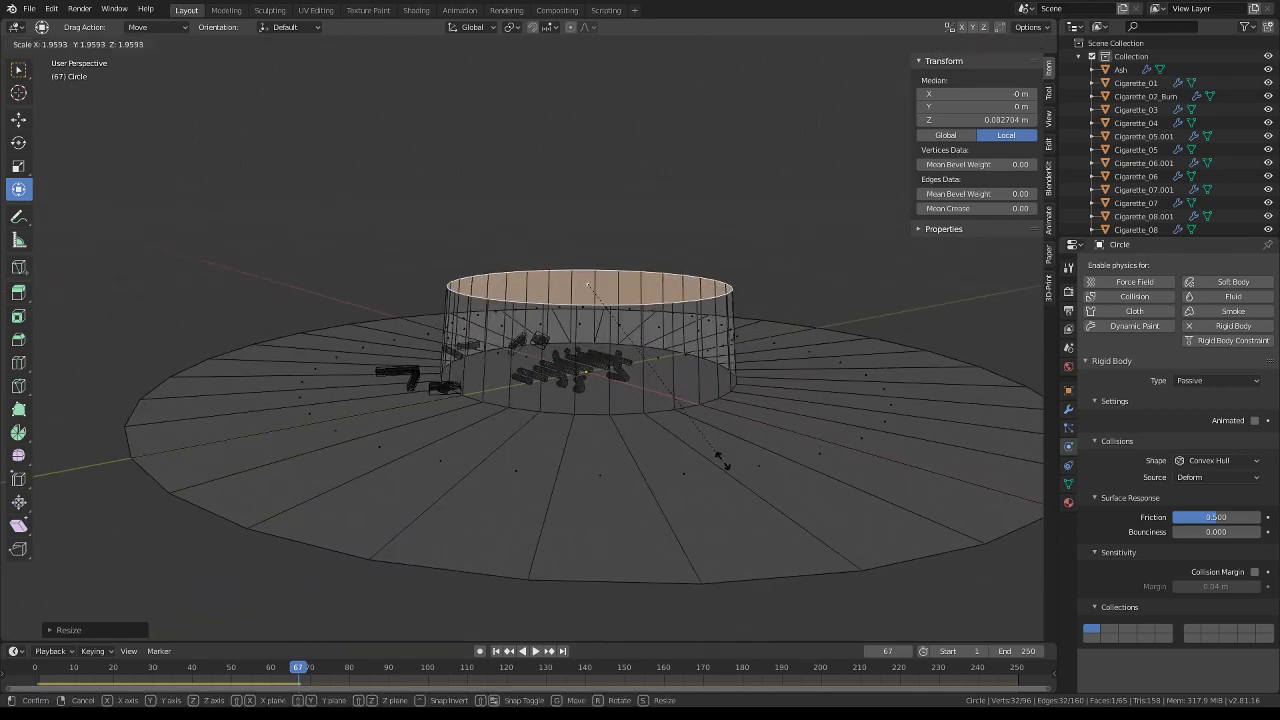
click(723, 461)
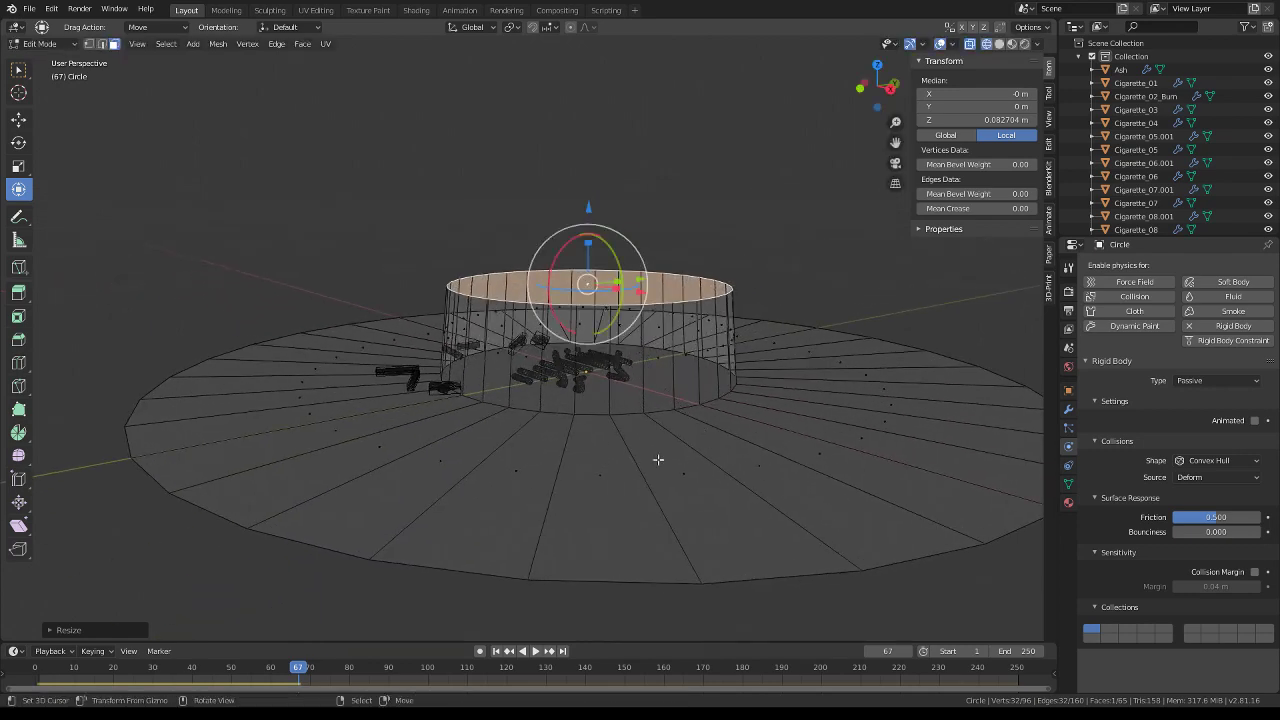
Subdivide the disc's edges twice in edge select mode
click(103, 44)
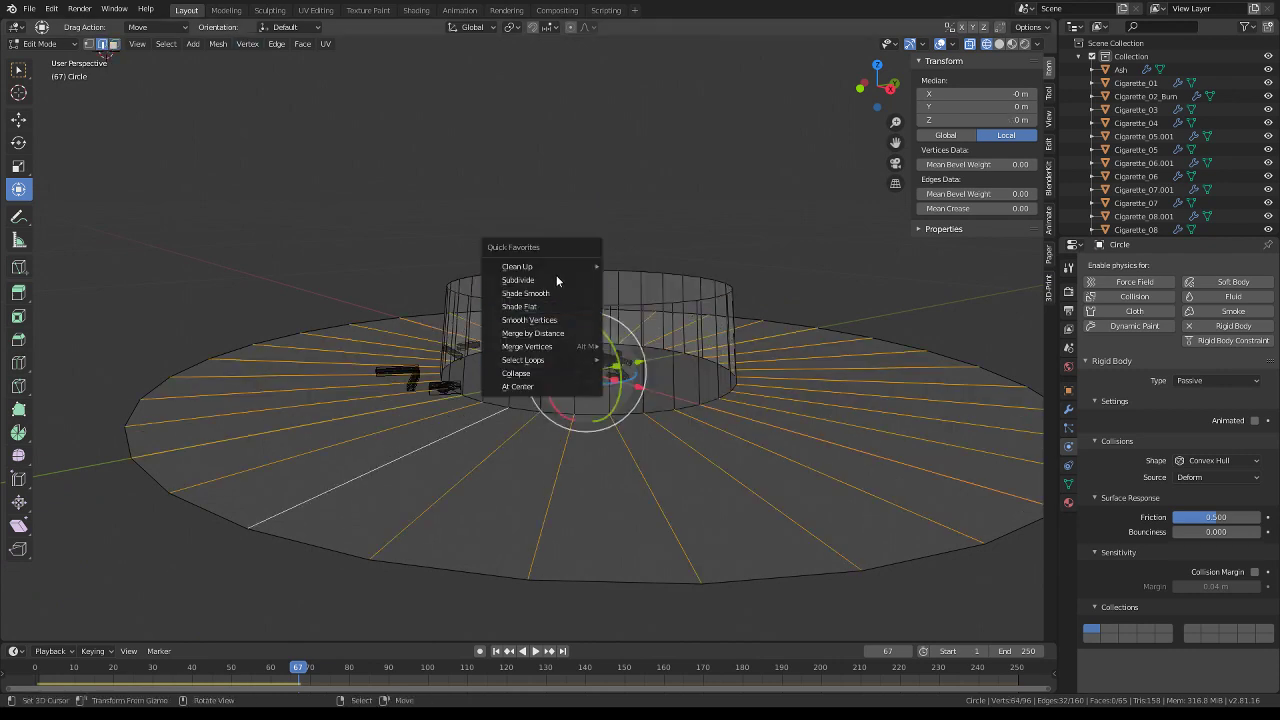
click(556, 279)
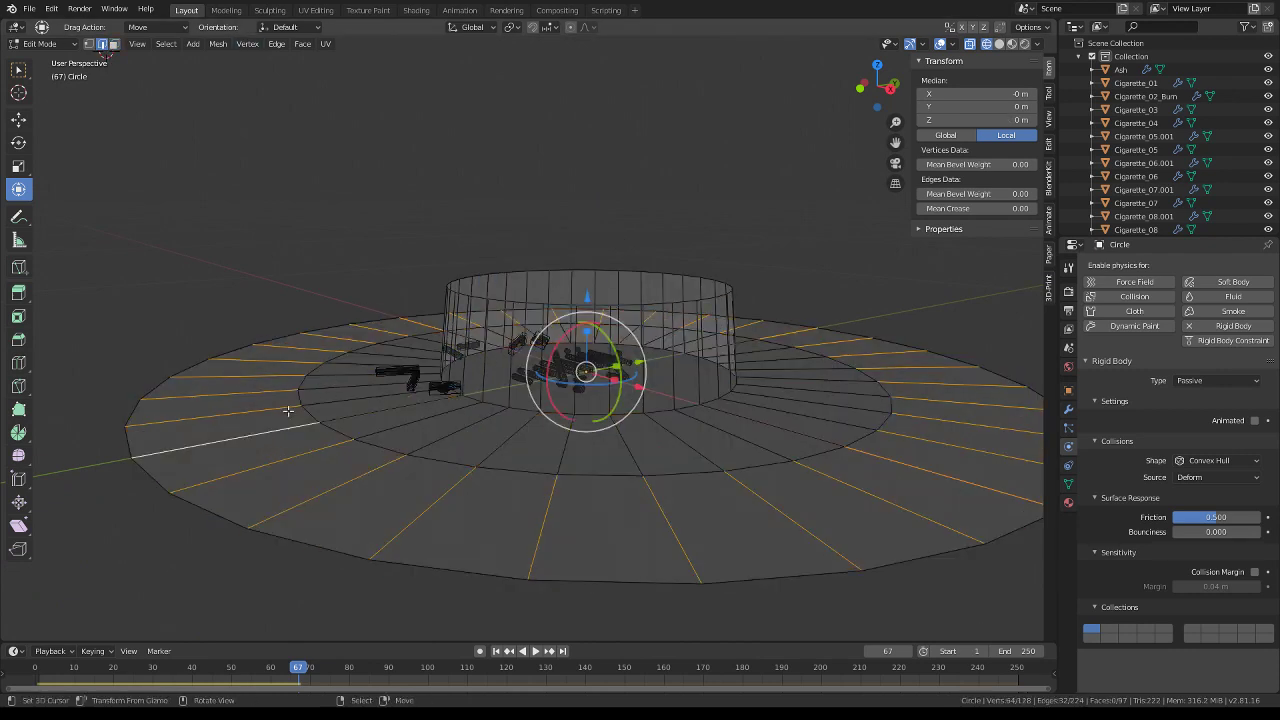
key(q)
click(444, 389)
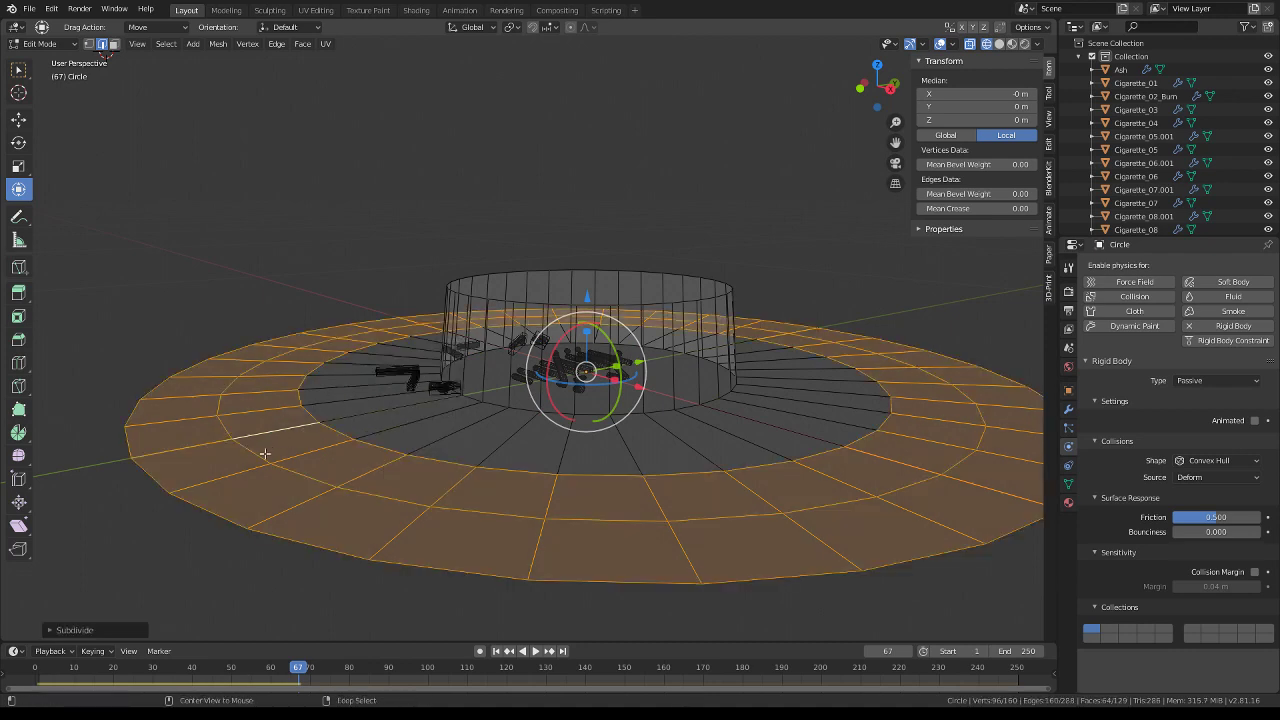
Select the disc's outer edge loop and radial ring and lift them into a bowl wall
click(252, 440)
click(228, 426)
alt+click(228, 428)
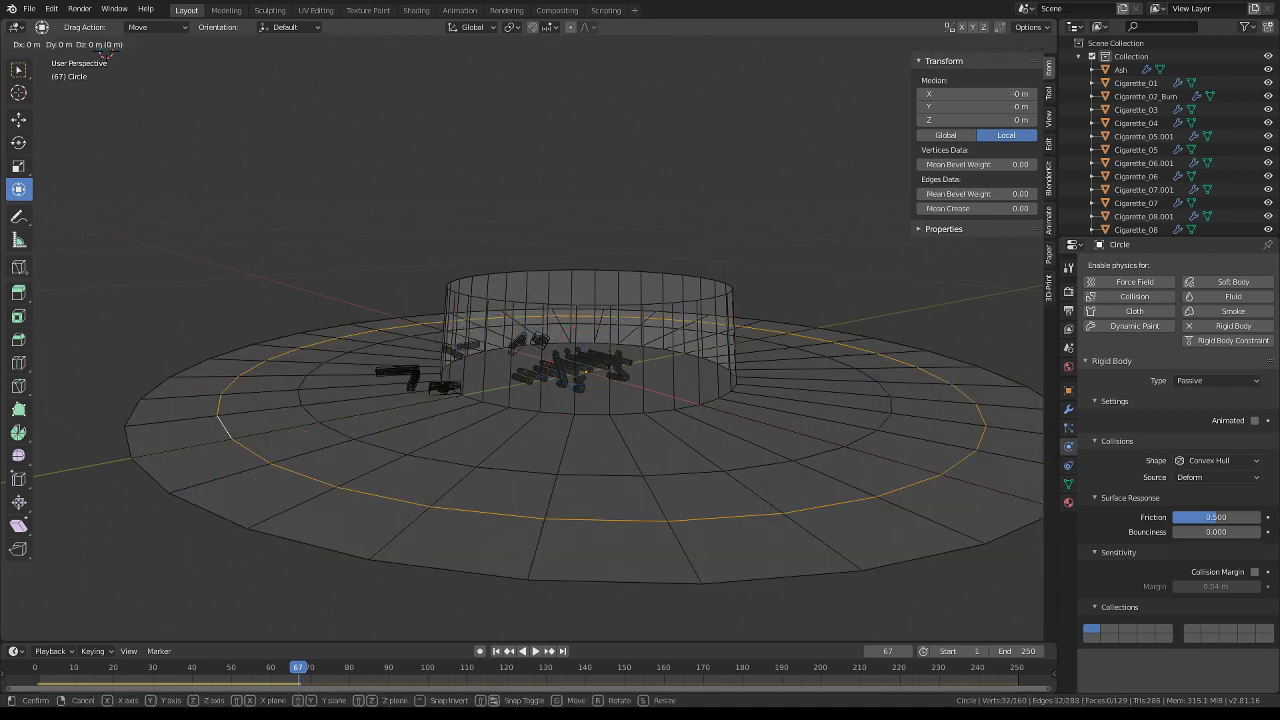
ctrl+alt+click(231, 447)
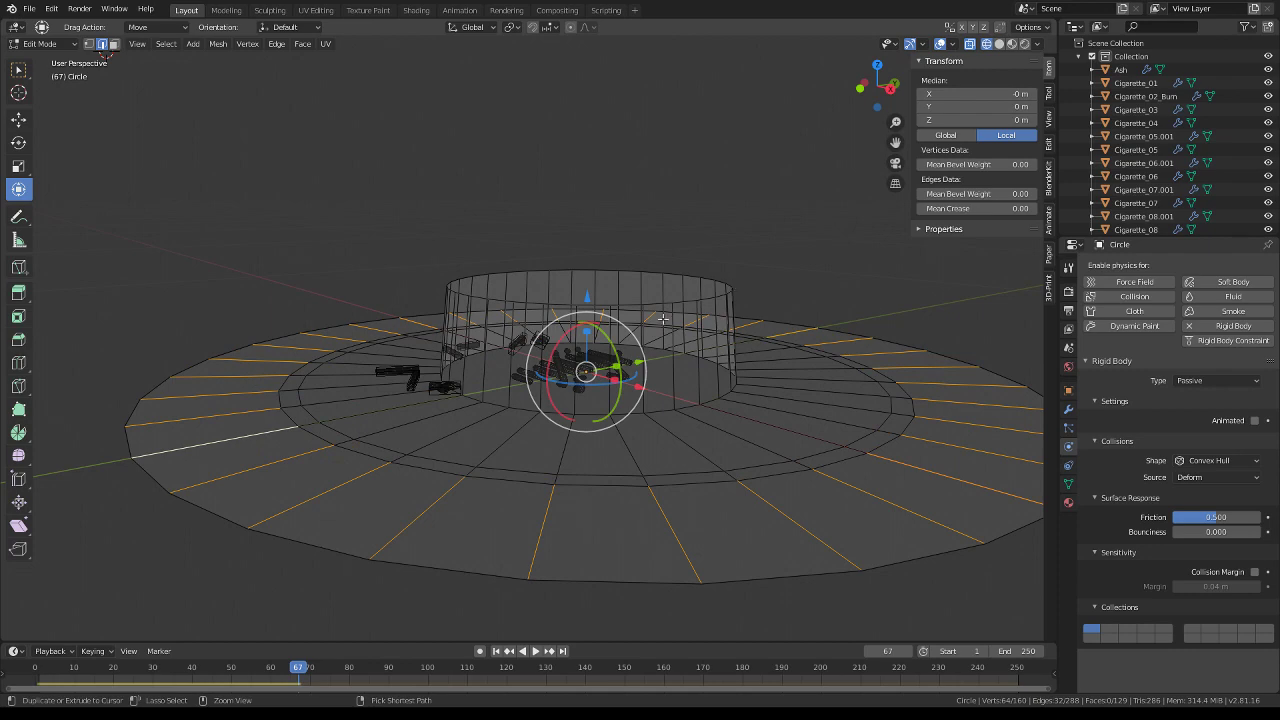
drag(587, 297, 590, 168)
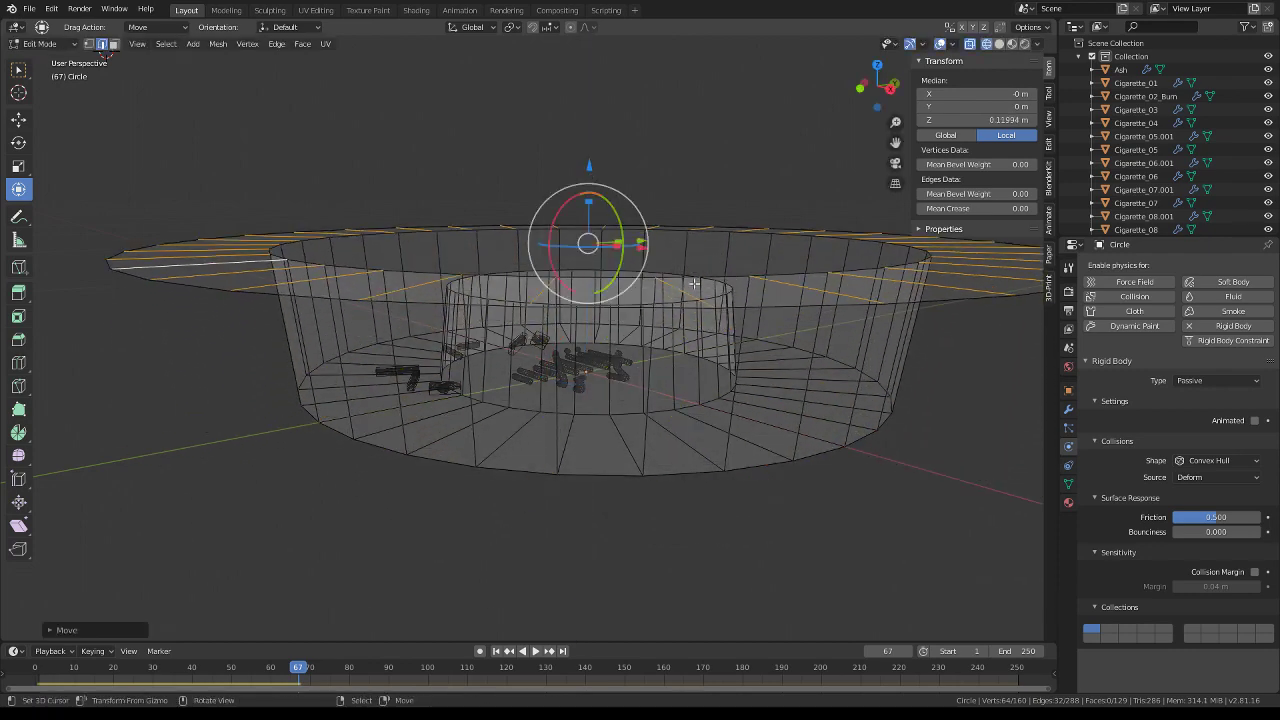
Shrink then rewiden the bowl's bottom edge loop, and select the raised top ring
alt+click(437, 457)
key(s)
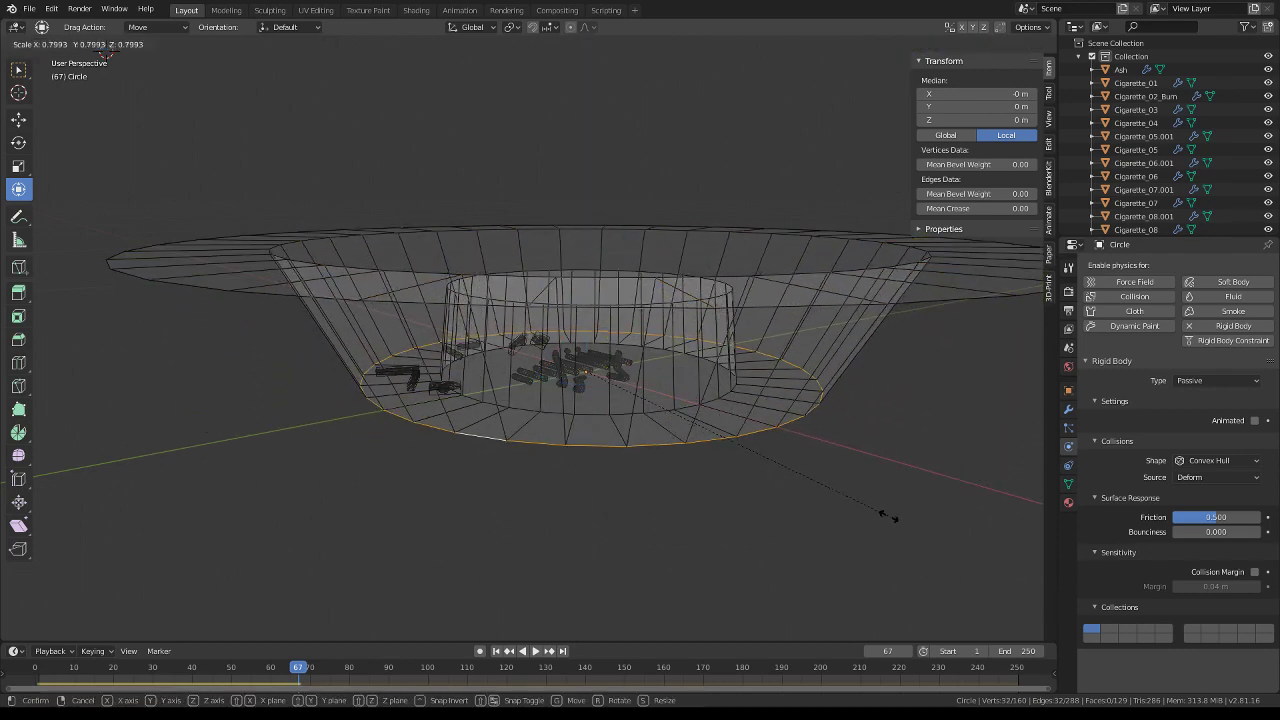
click(879, 505)
key(s)
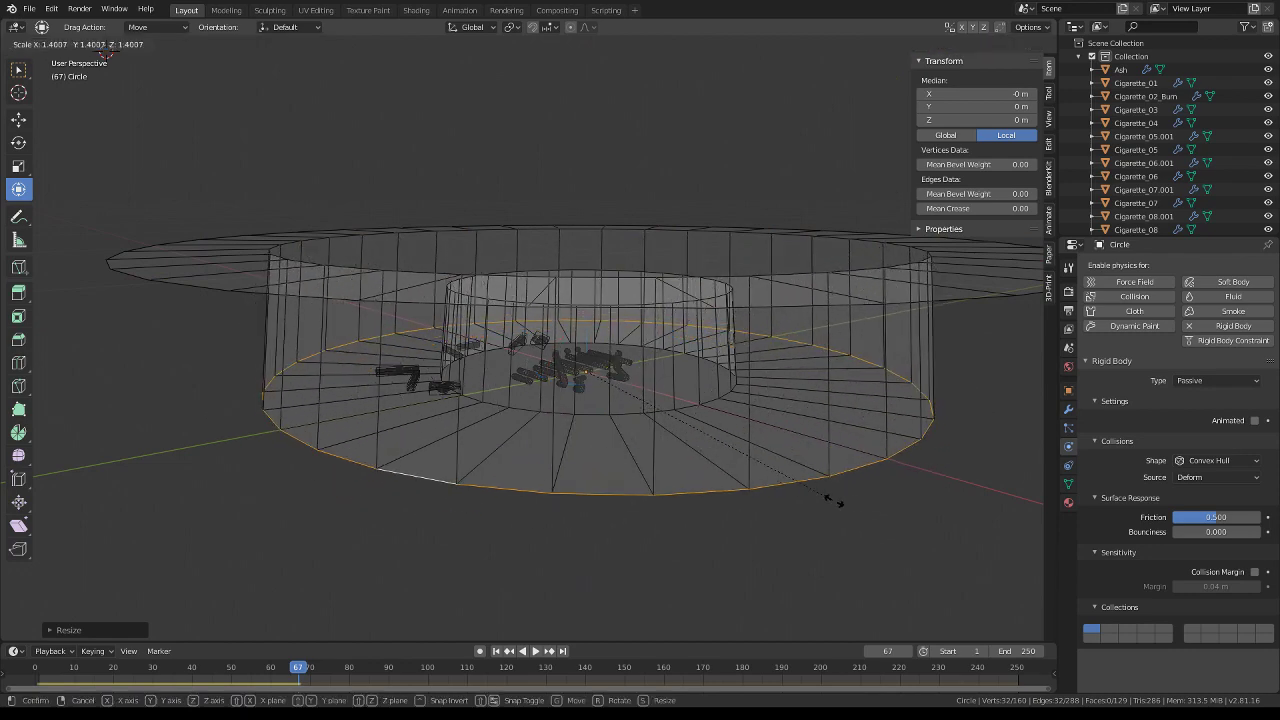
click(851, 511)
alt+click(414, 282)
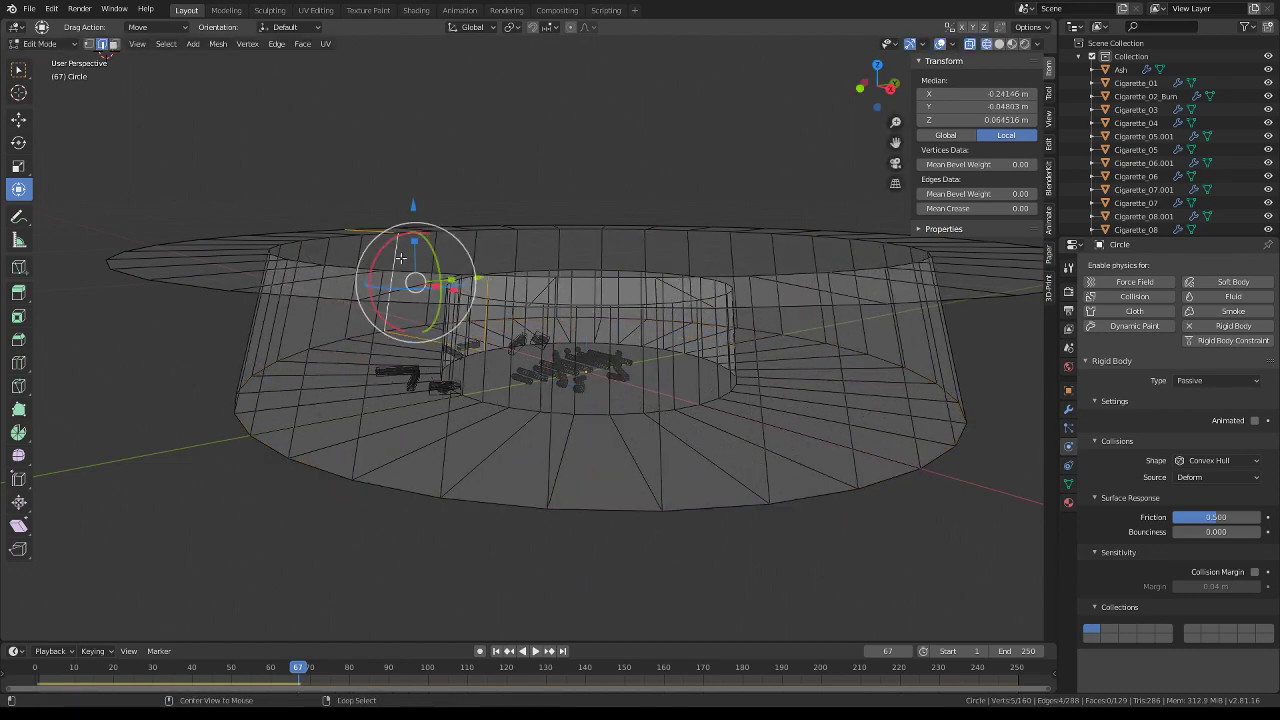
alt+click(480, 245)
At frame 0 in top view, scale the ashtray's rim loop slightly smaller
key(s)
click(611, 360)
mouse_move(611, 360)
middle_down()
mouse_move(663, 406)
mouse_move(651, 453)
middle_up()
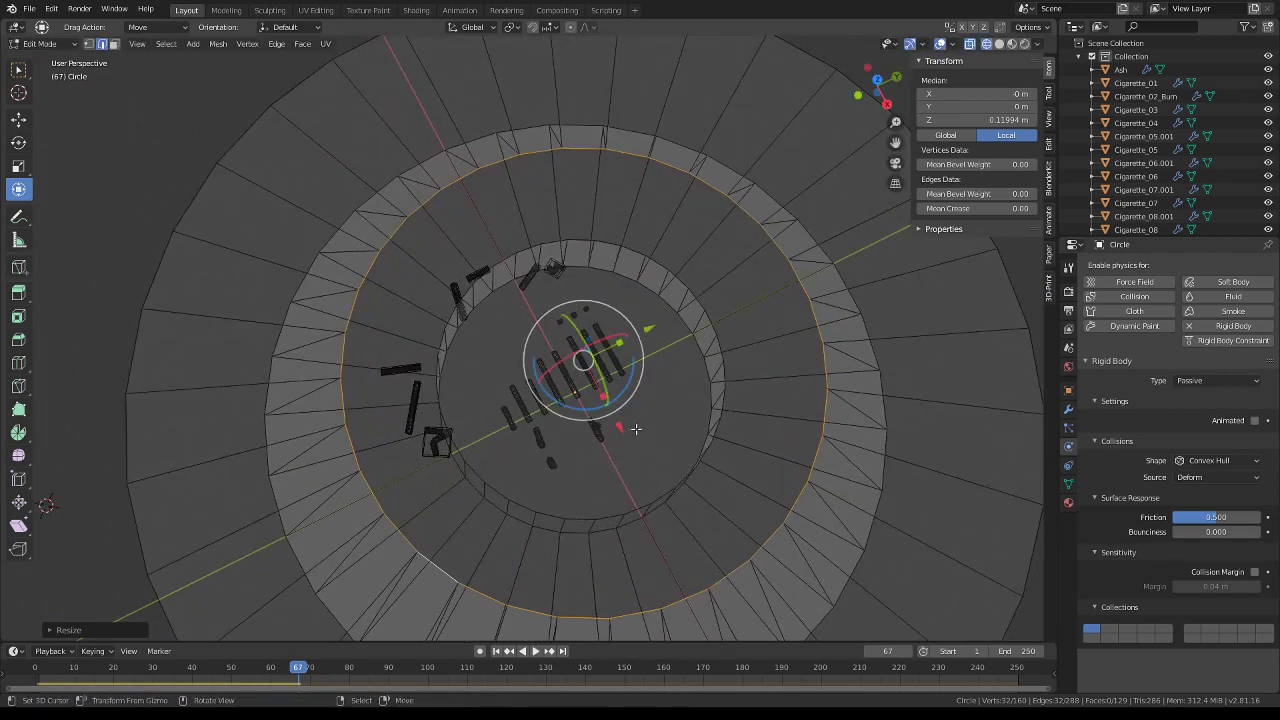
click(35, 685)
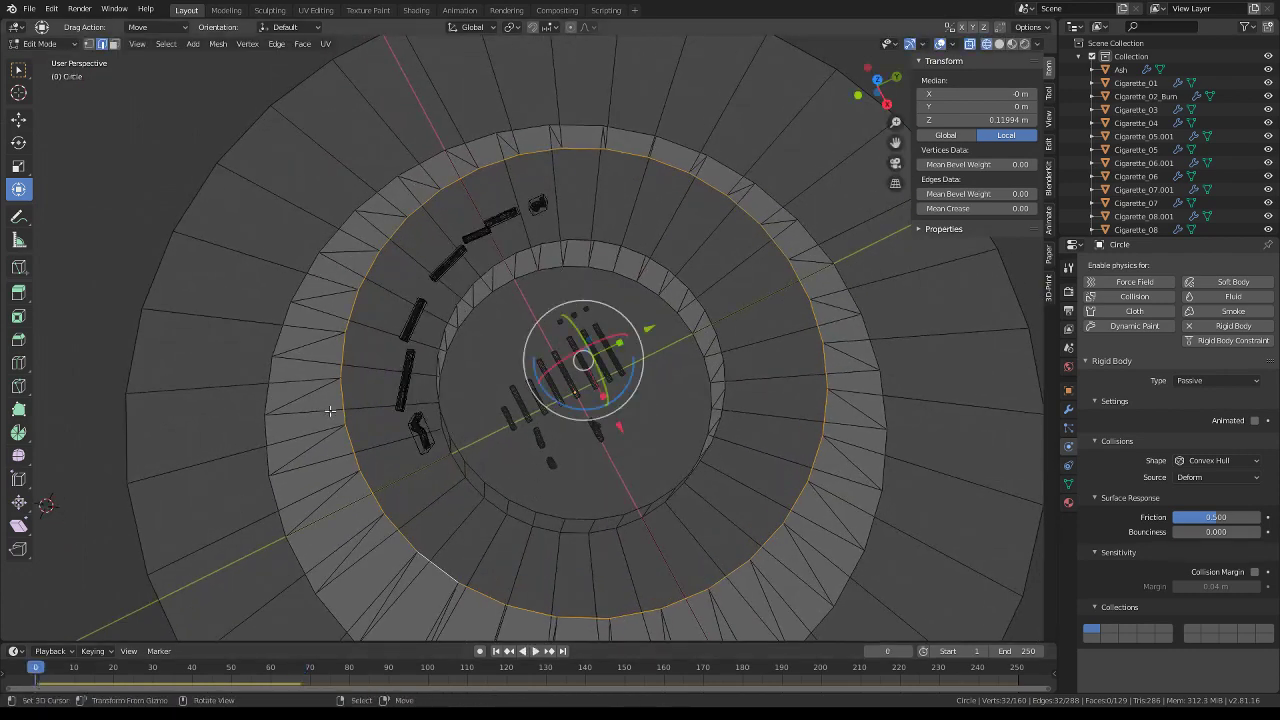
key(KP_7)
scroll(830, 511, up, 1)
key(s)
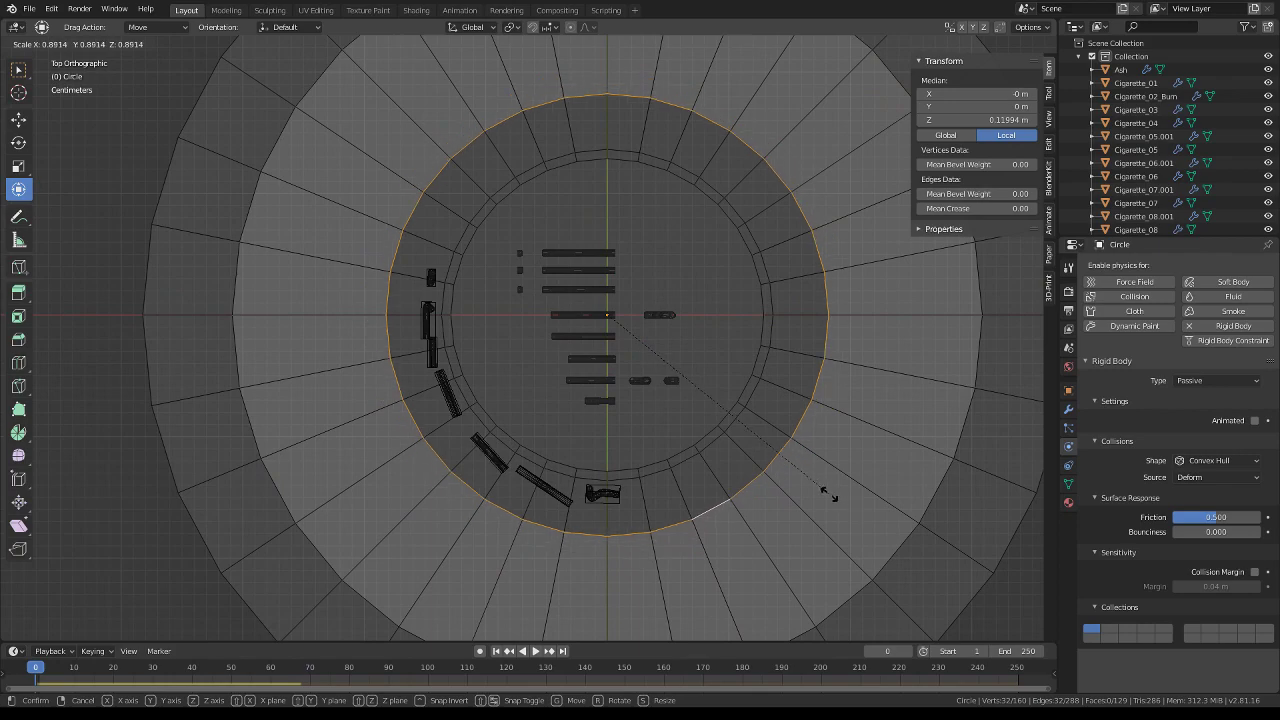
click(824, 490)
In face select, select the whole central cylinder with Ctrl+L
mouse_move(824, 490)
middle_down()
mouse_move(651, 397)
mouse_move(766, 337)
middle_up()
click(766, 337)
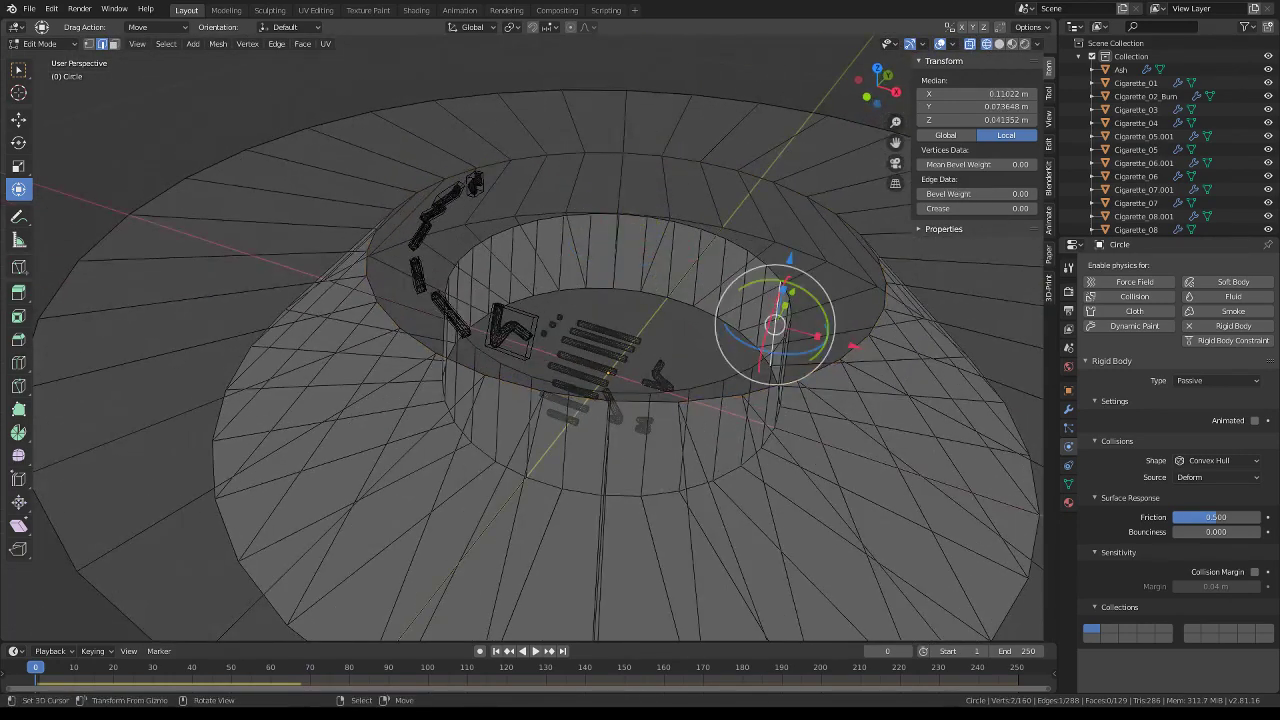
click(114, 44)
click(770, 320)
key(ctrl+l)
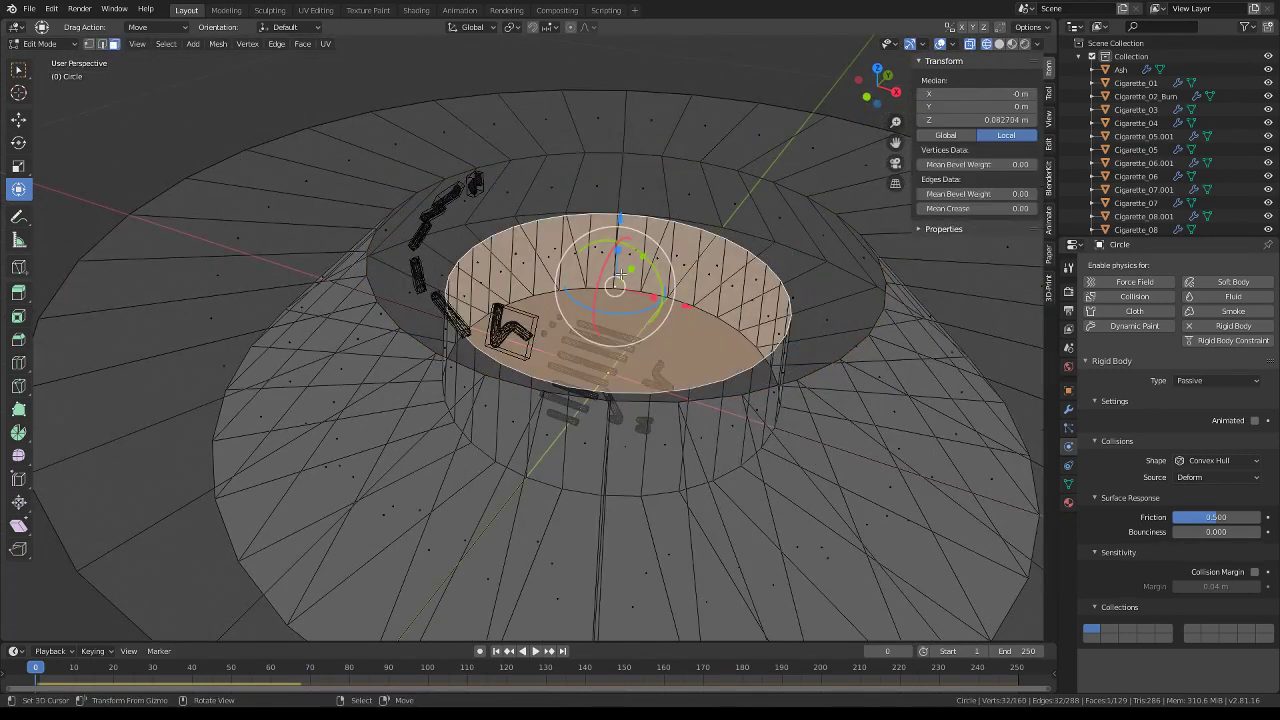
Extrude the selected faces upward into a column, then play and rewind the drop test
key(e)
key(Tab)
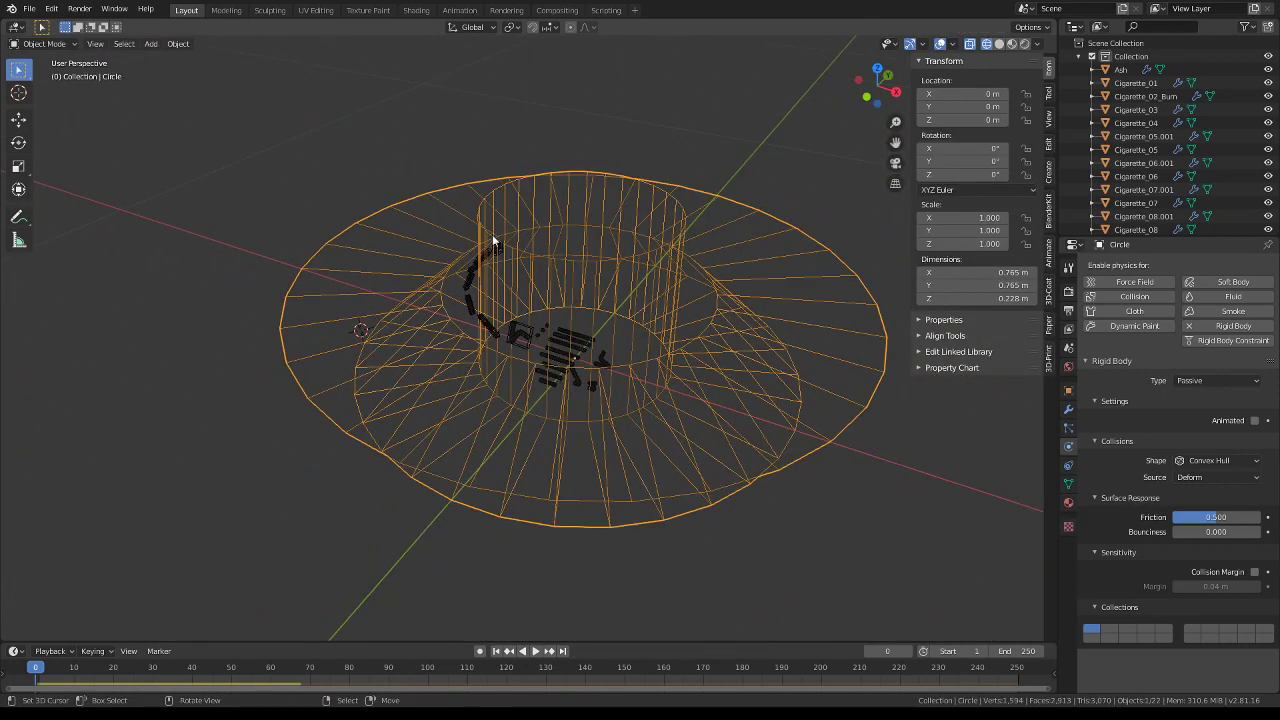
middle_drag(492, 234, 472, 176)
key(space)
scroll(534, 225, up, 3)
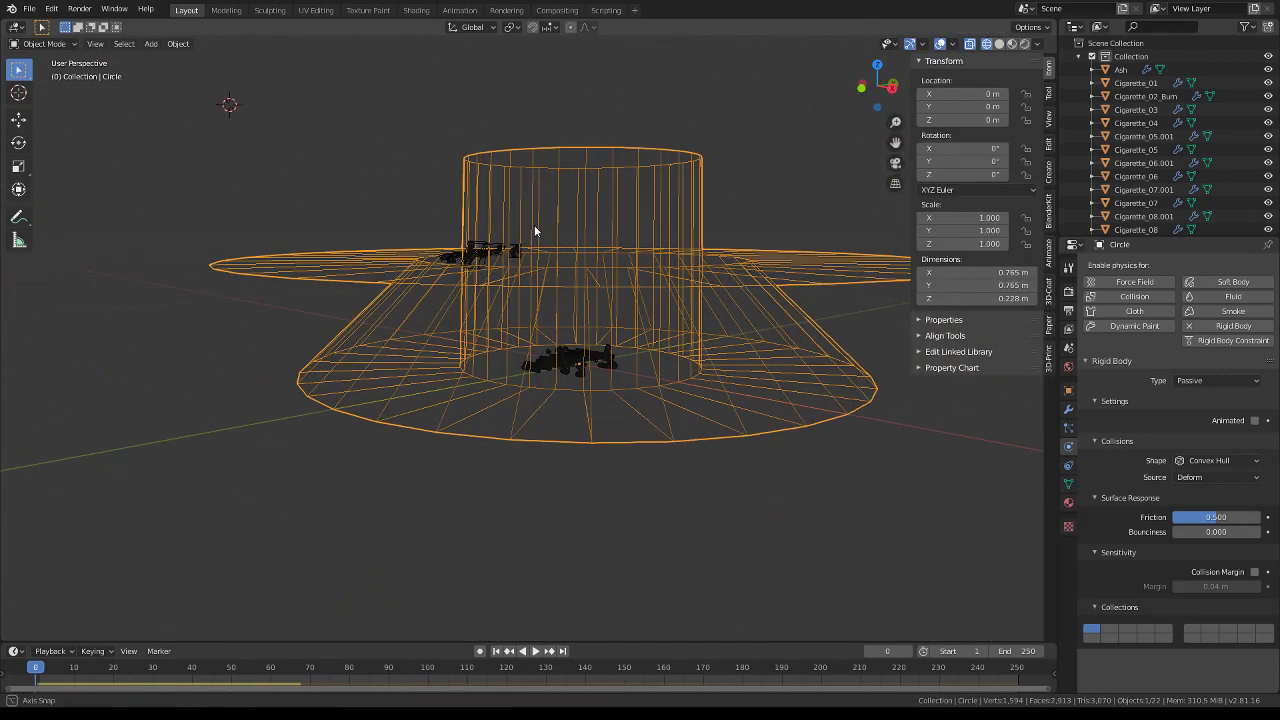
key(Escape)
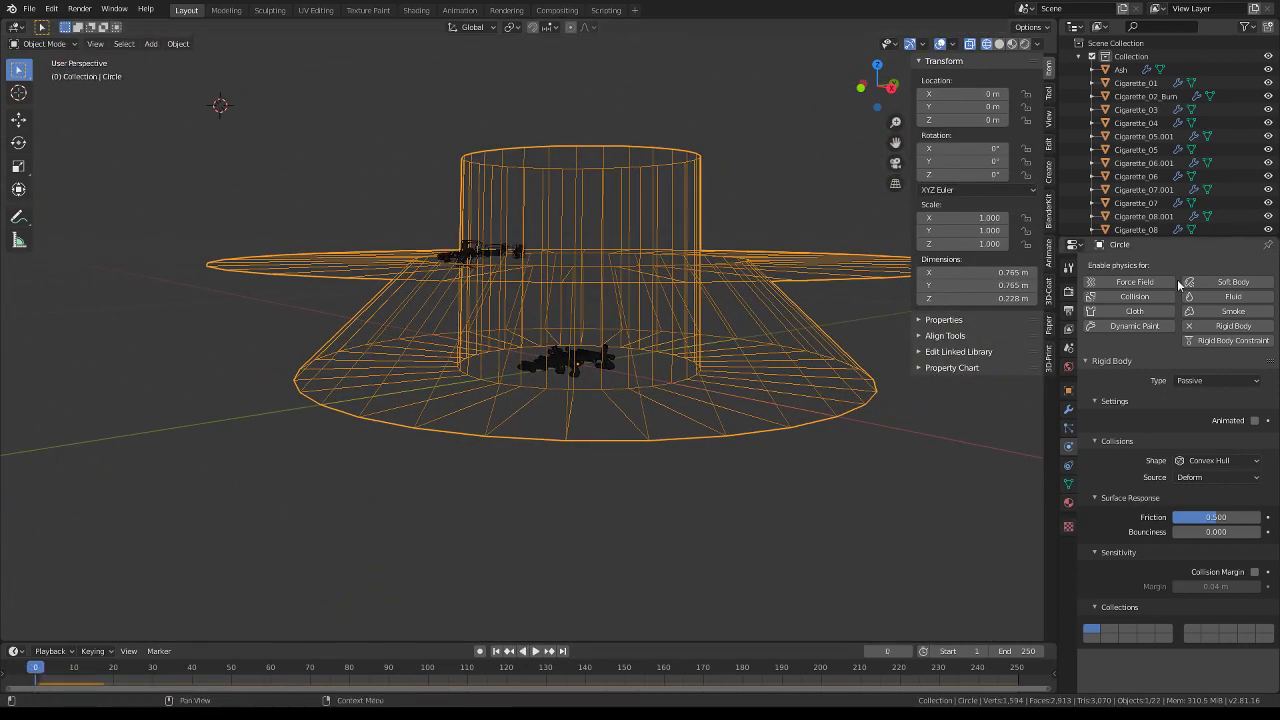
Change the ashtray's rigid-body collision shape to Mesh and replay the cigarette drop twice
click(1214, 478)
click(1214, 461)
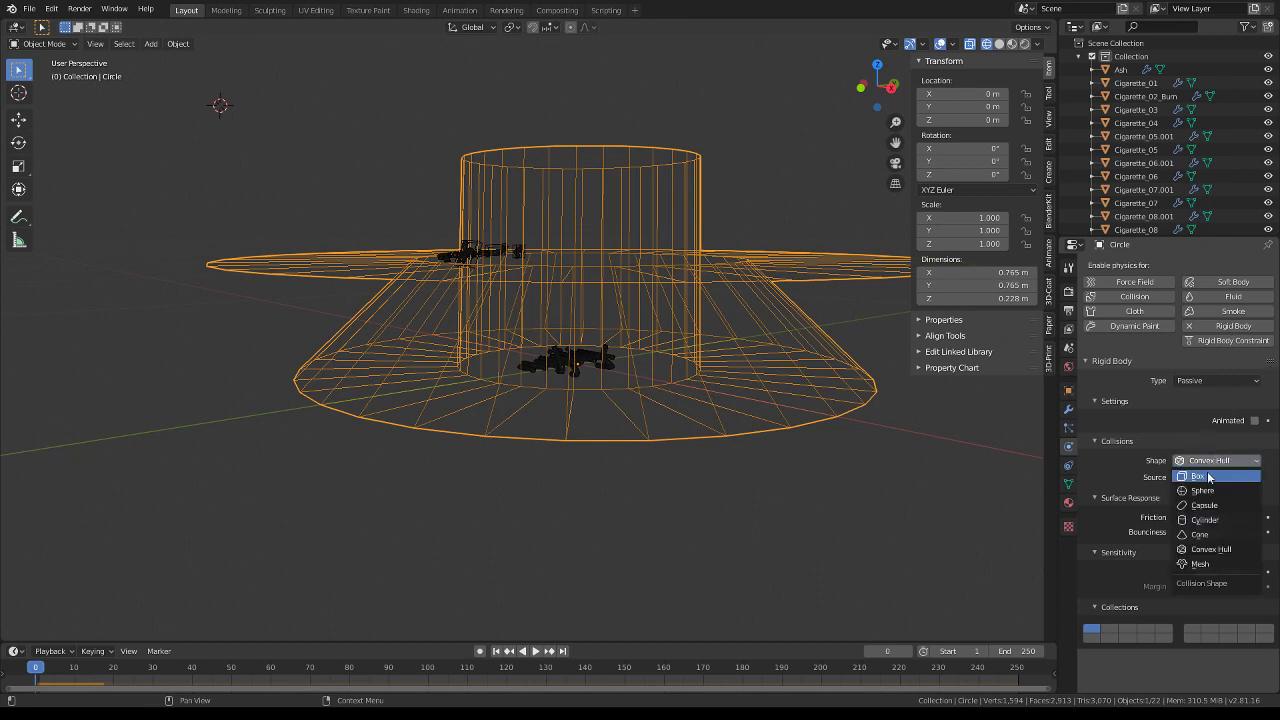
click(1199, 564)
middle_drag(560, 140, 480, 182)
key(space)
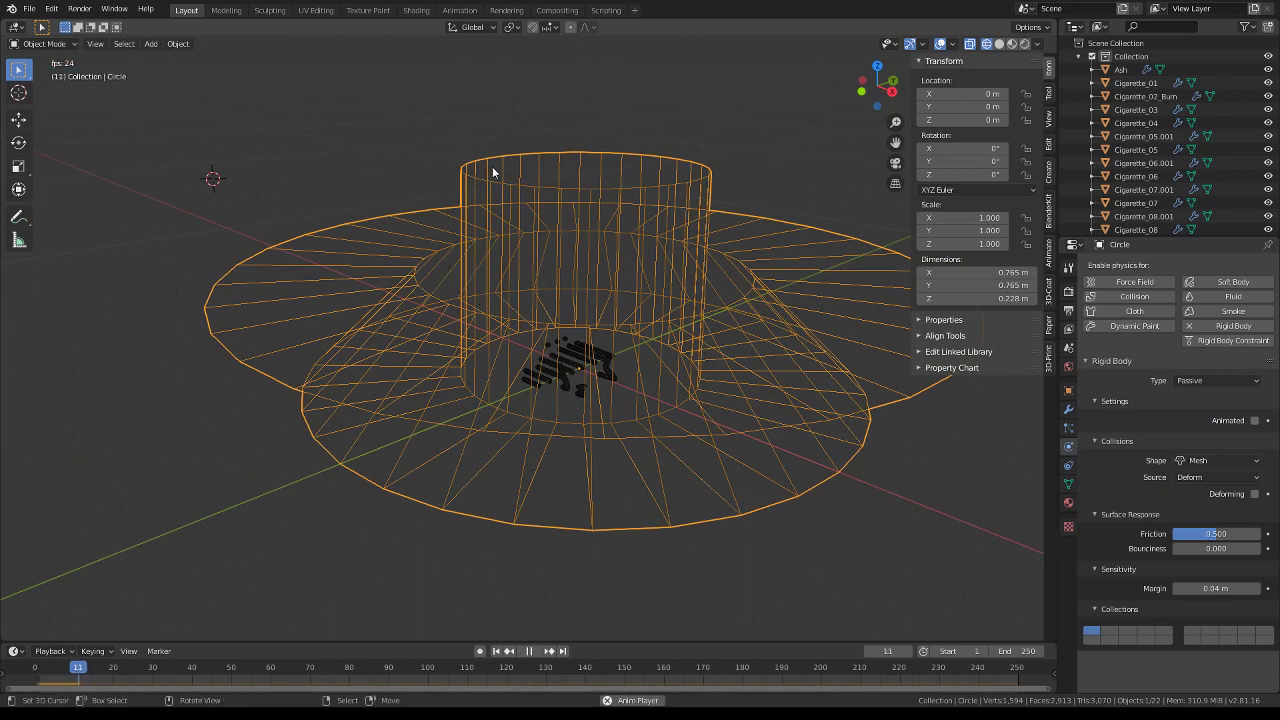
key(Escape)
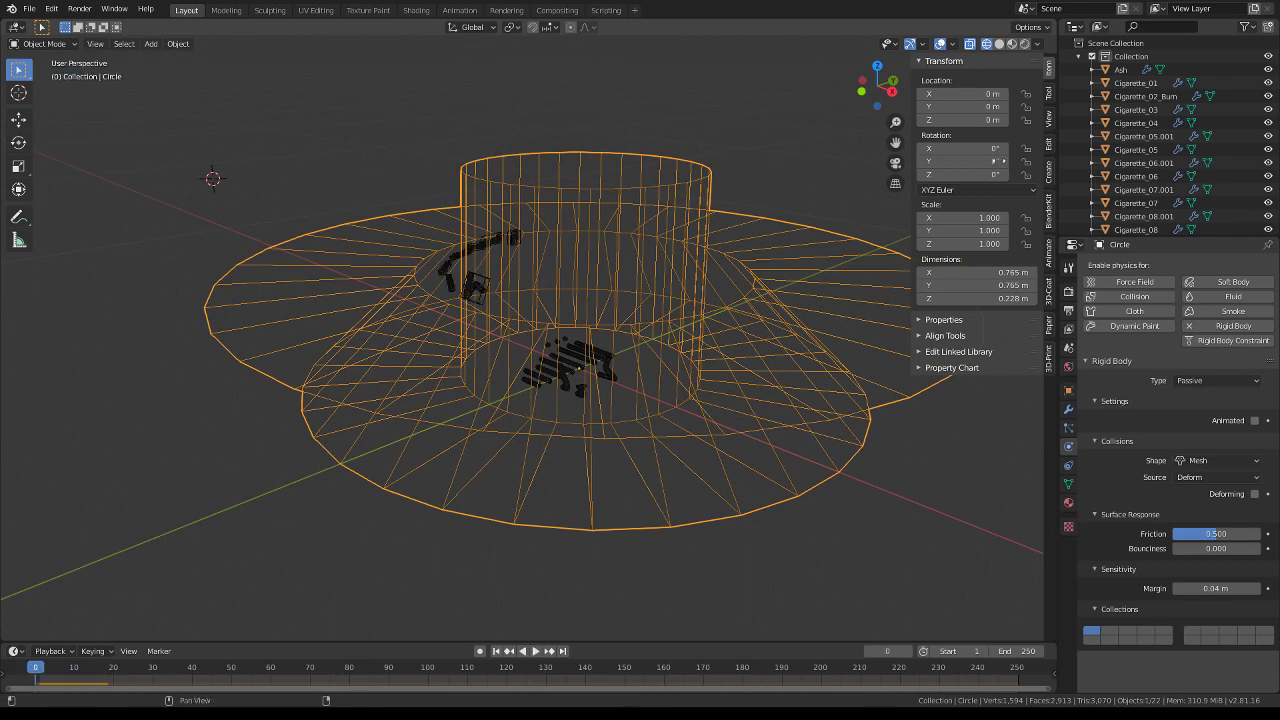
key(space)
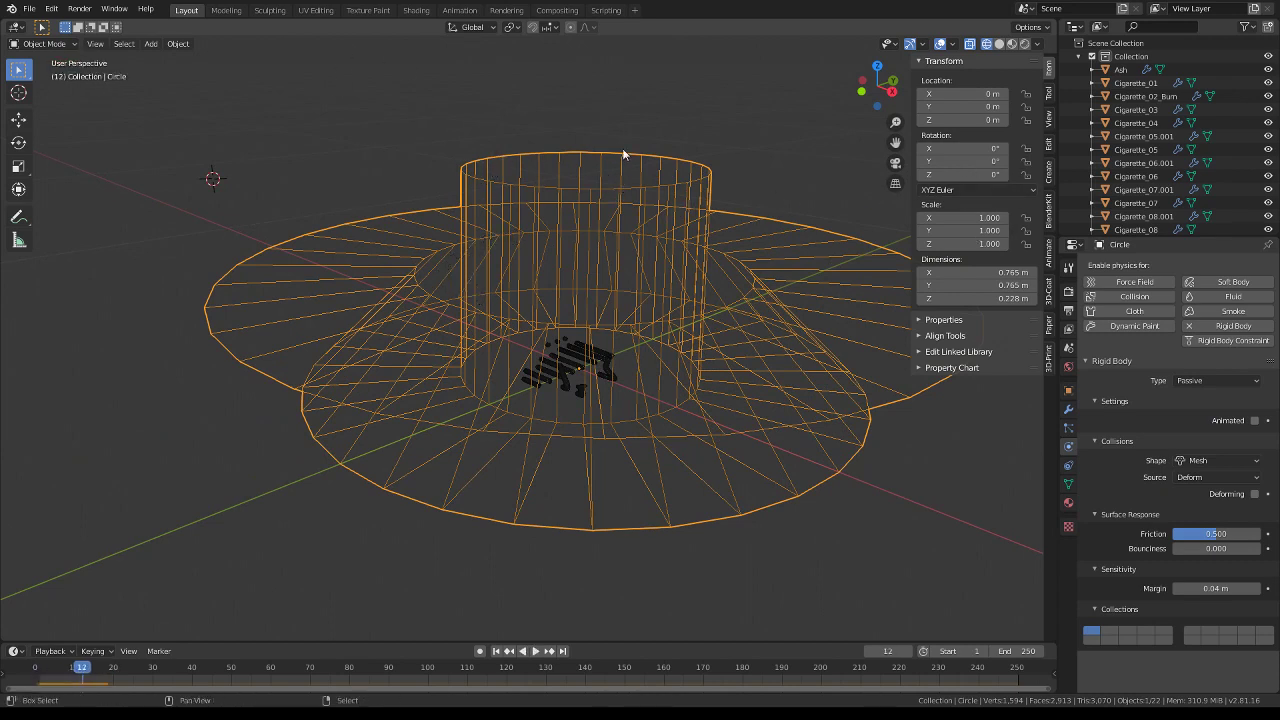
key(Escape)
scroll(430, 292, up, 3)
In Edit Mode with edge selection, select the ashtray's inner brim ring loop
key(Tab)
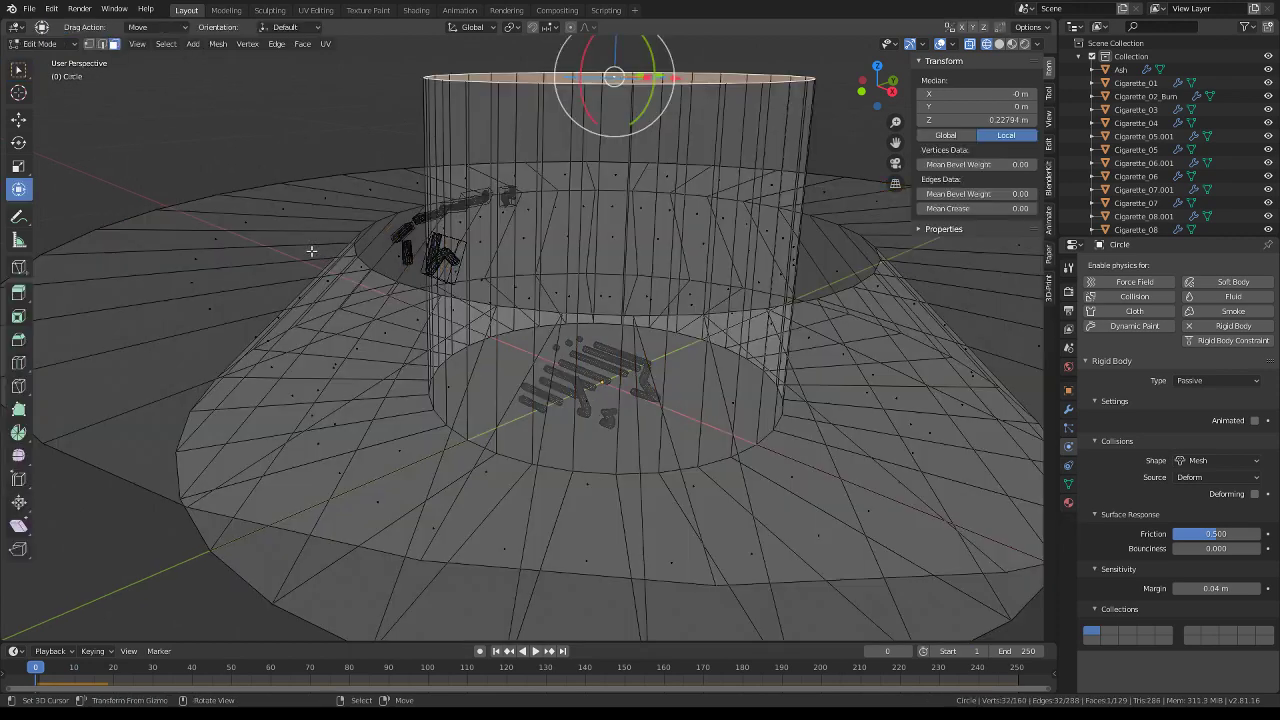
alt+click(345, 259)
click(102, 44)
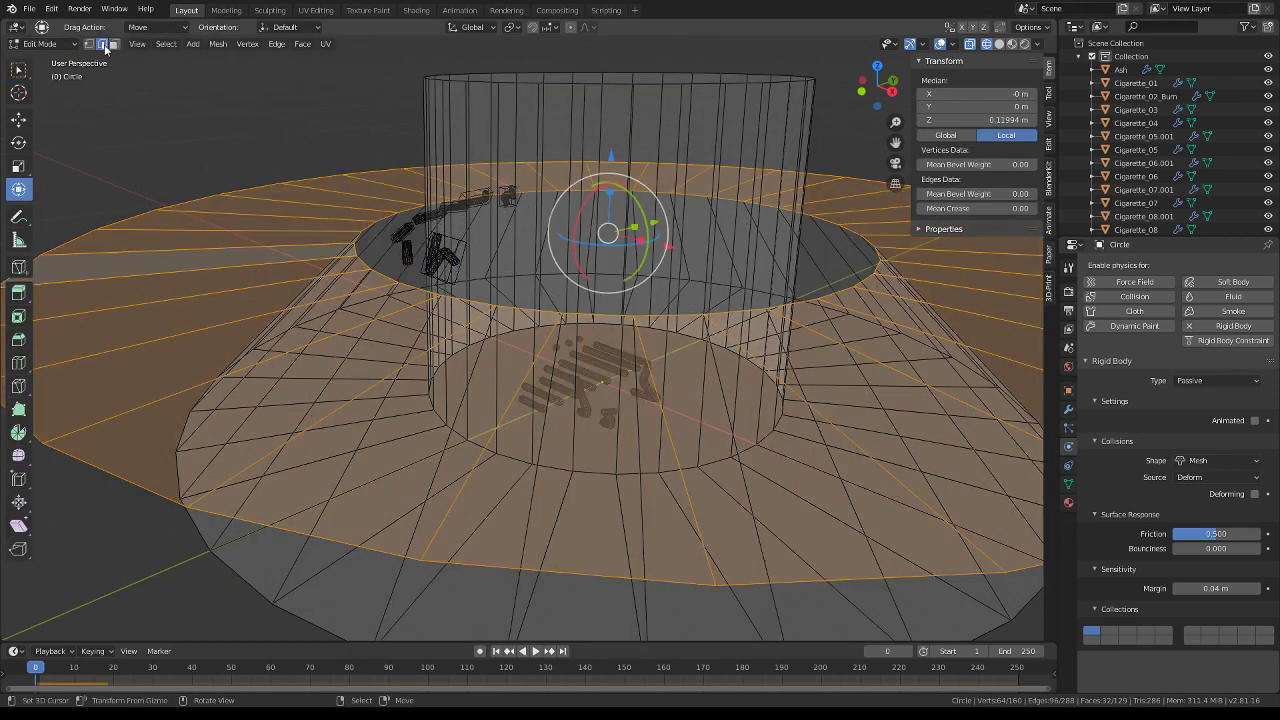
alt+click(356, 240)
alt+click(360, 233)
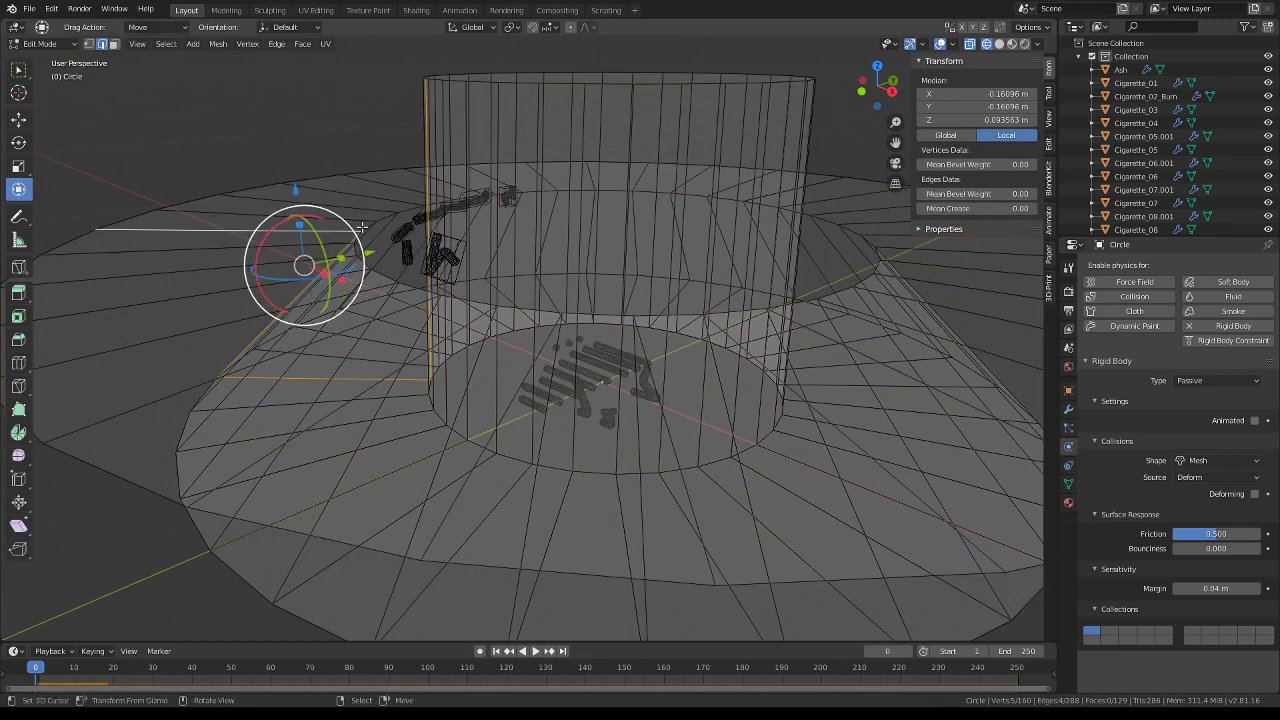
alt+click(365, 226)
Scale the inner brim ring outward, then replay the simulation to watch cigarettes fall
key(s)
click(230, 281)
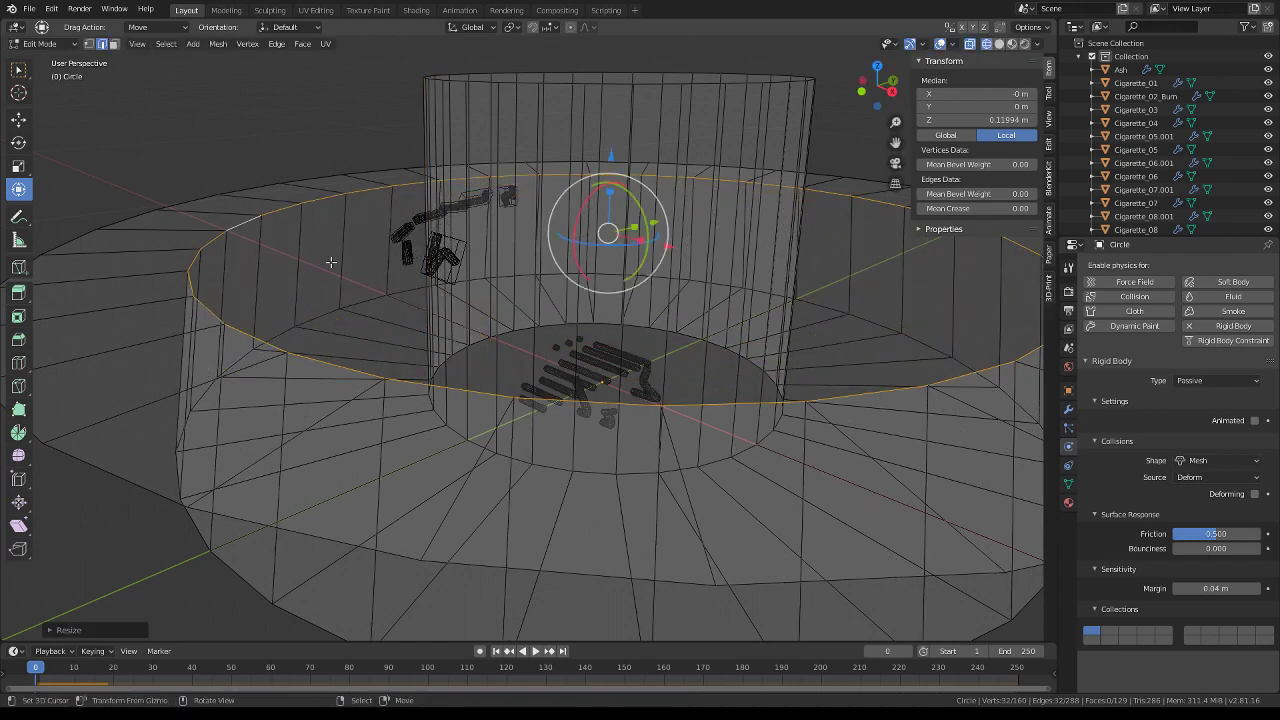
key(Tab)
key(space)
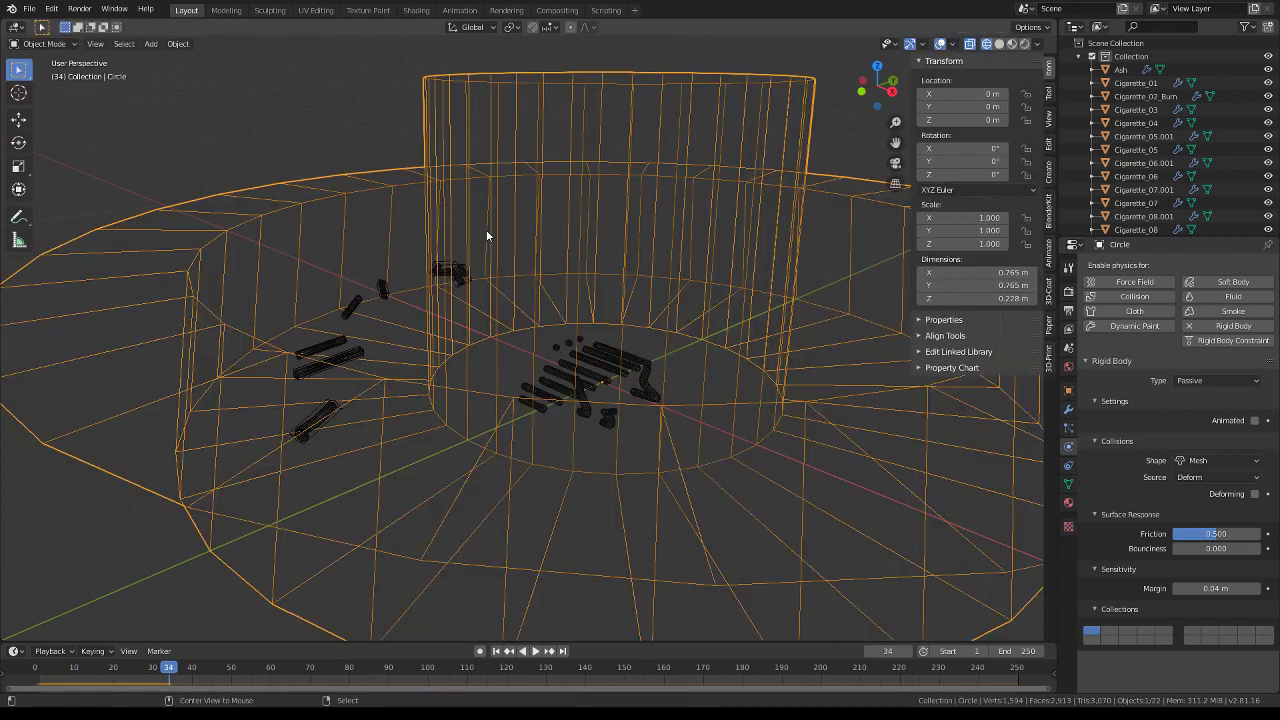
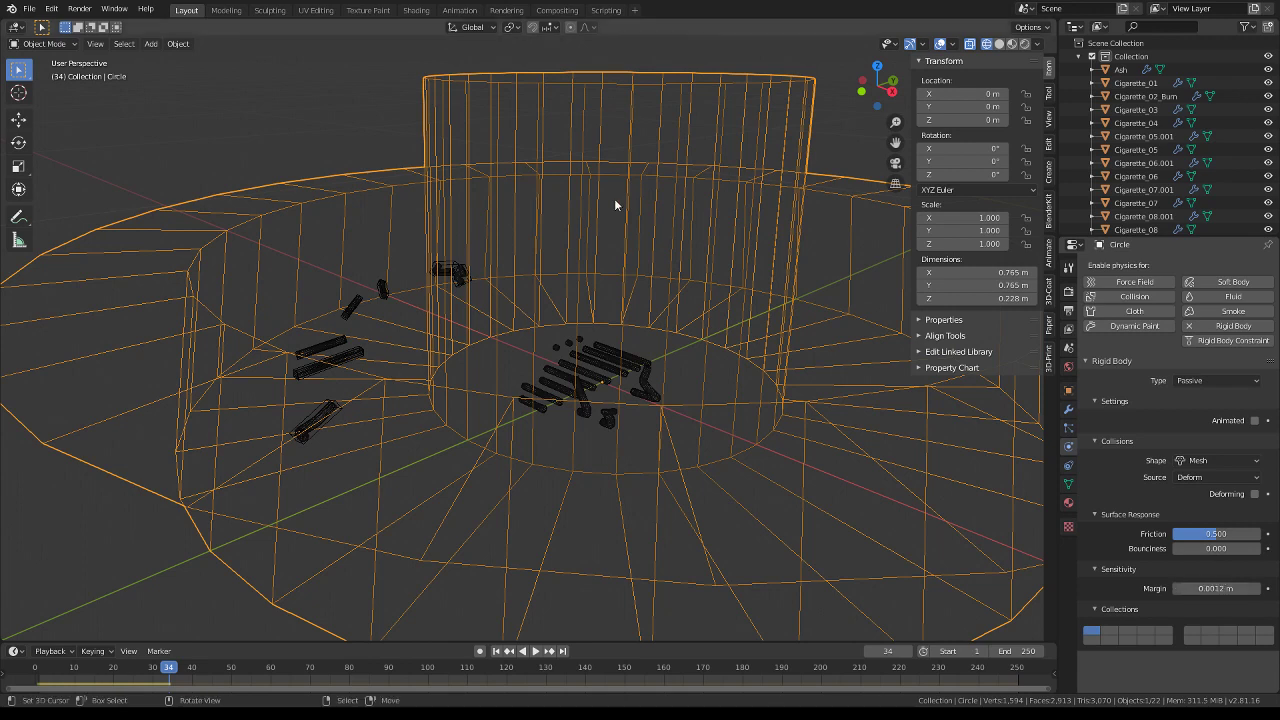
Replay the cigarette drop into the cup from frame one, then enter the cup's Edit Mode
key(shift+Left)
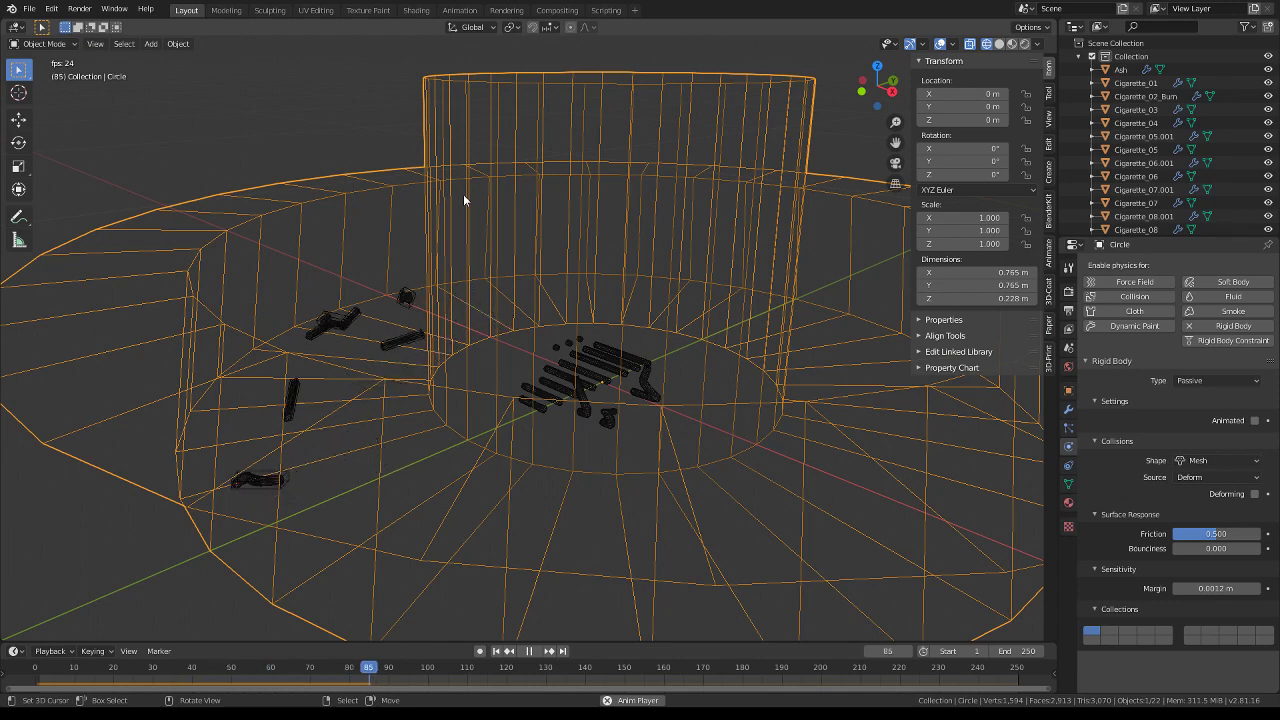
scroll(463, 194, down, 3)
mouse_move(467, 200)
middle_down()
mouse_move(512, 246)
mouse_move(630, 270)
middle_up()
key(space)
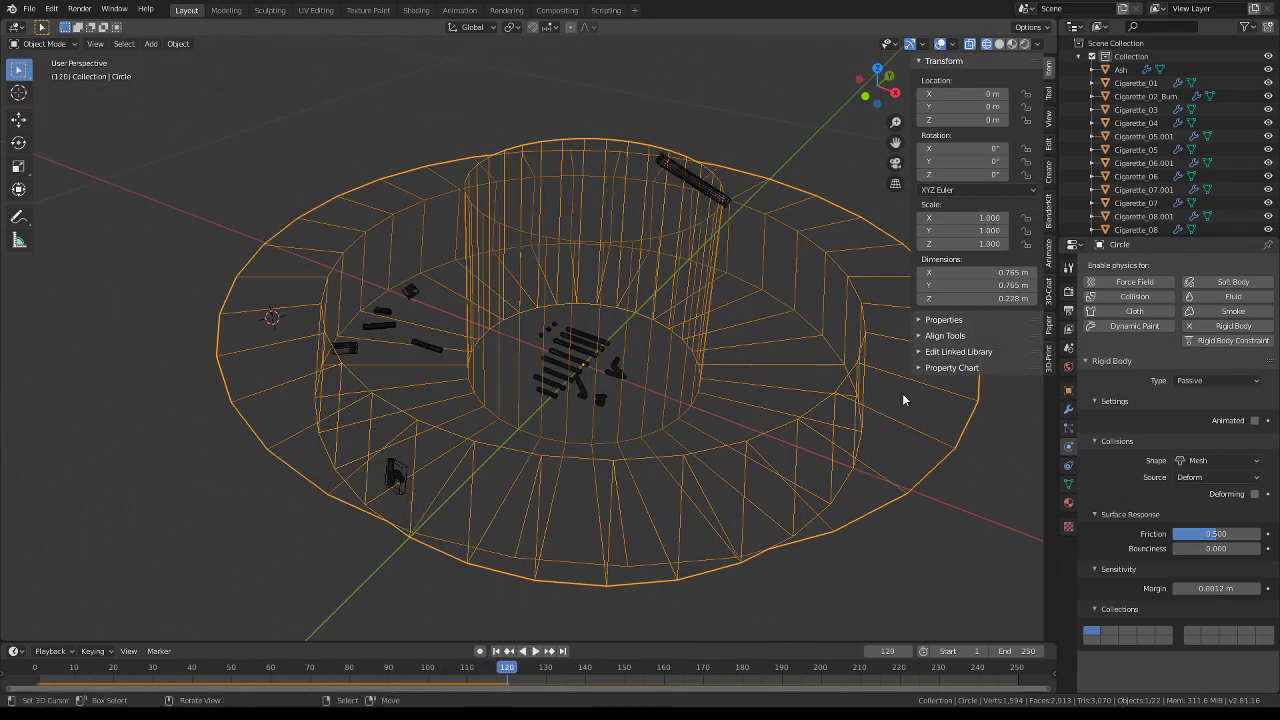
key(Tab)
middle_drag(949, 469, 785, 288)
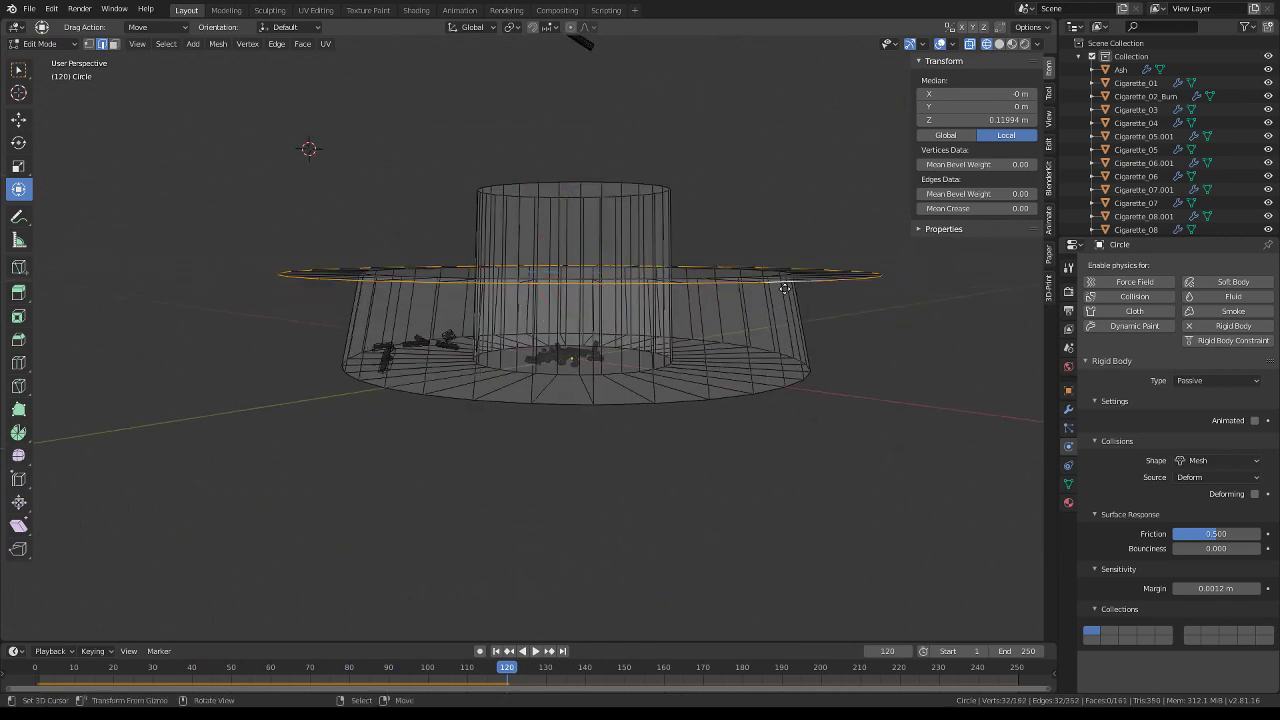
Extrude the cup's rim straight down, close the bottom with a face, and convert triangles to quads
key(e)
key(z)
click(789, 364)
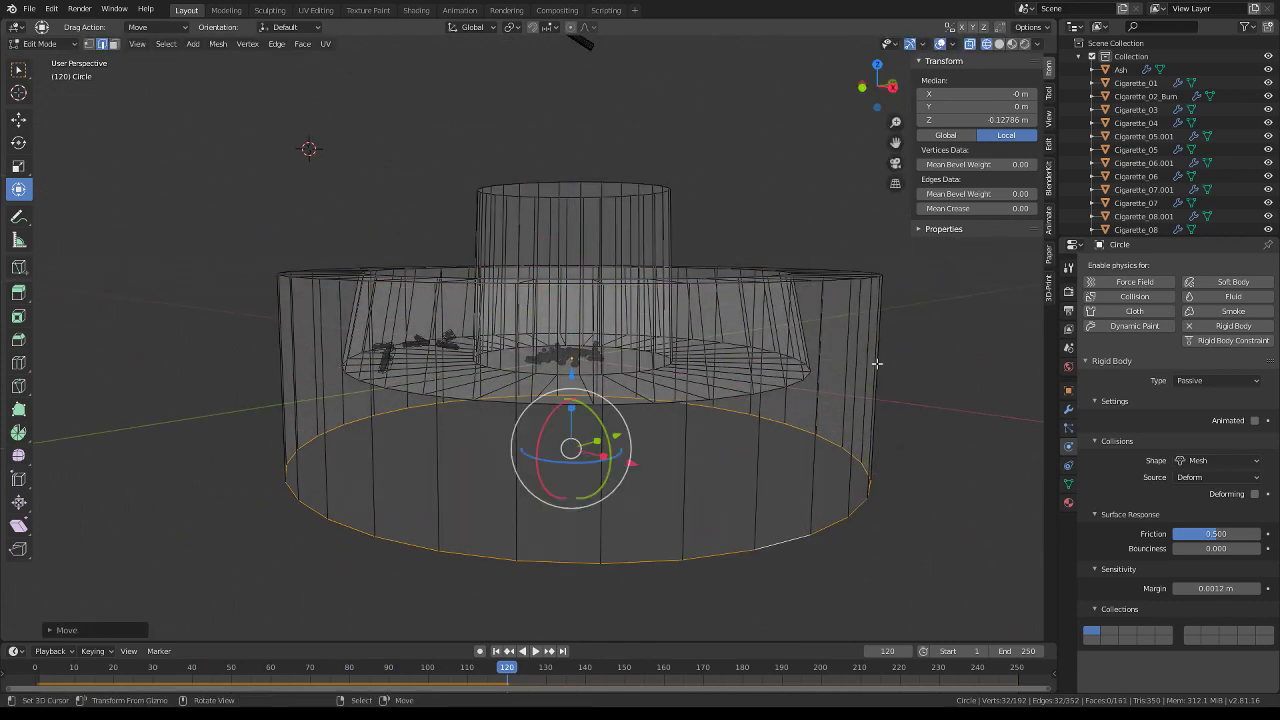
key(f)
key(a)
key(ctrl+z)
middle_drag(733, 274, 719, 296)
key(a)
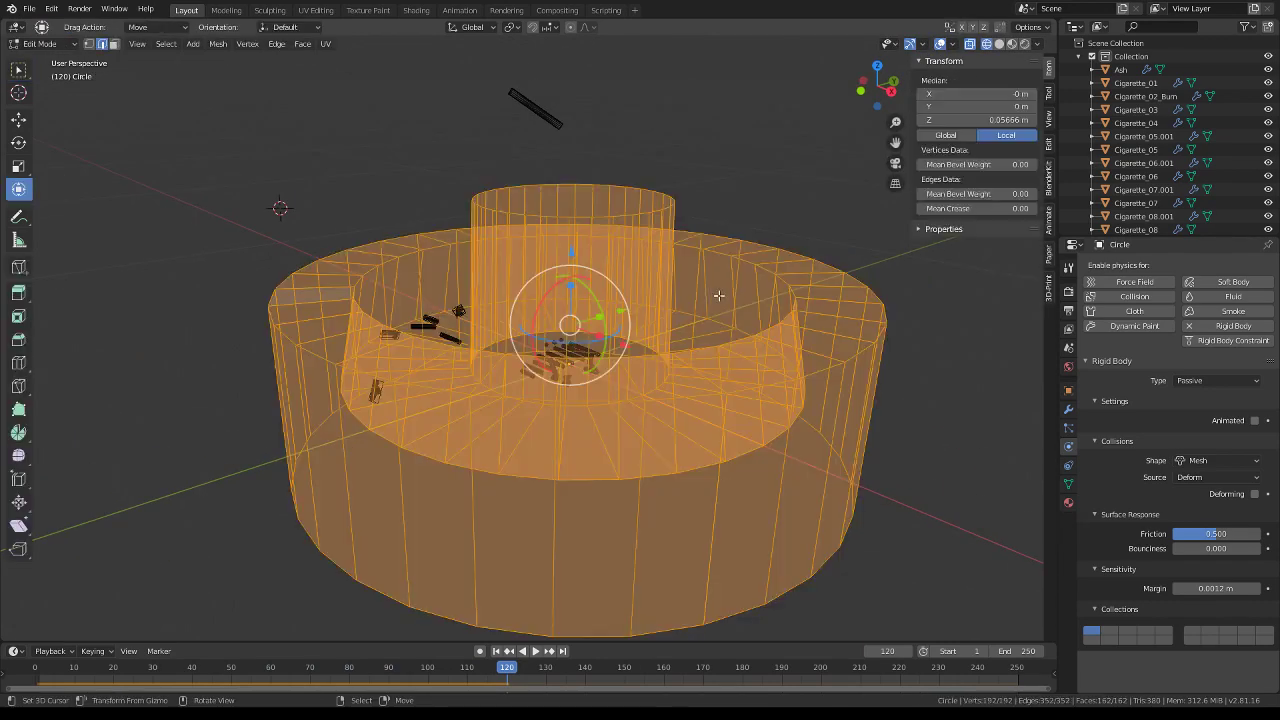
key(shift+n)
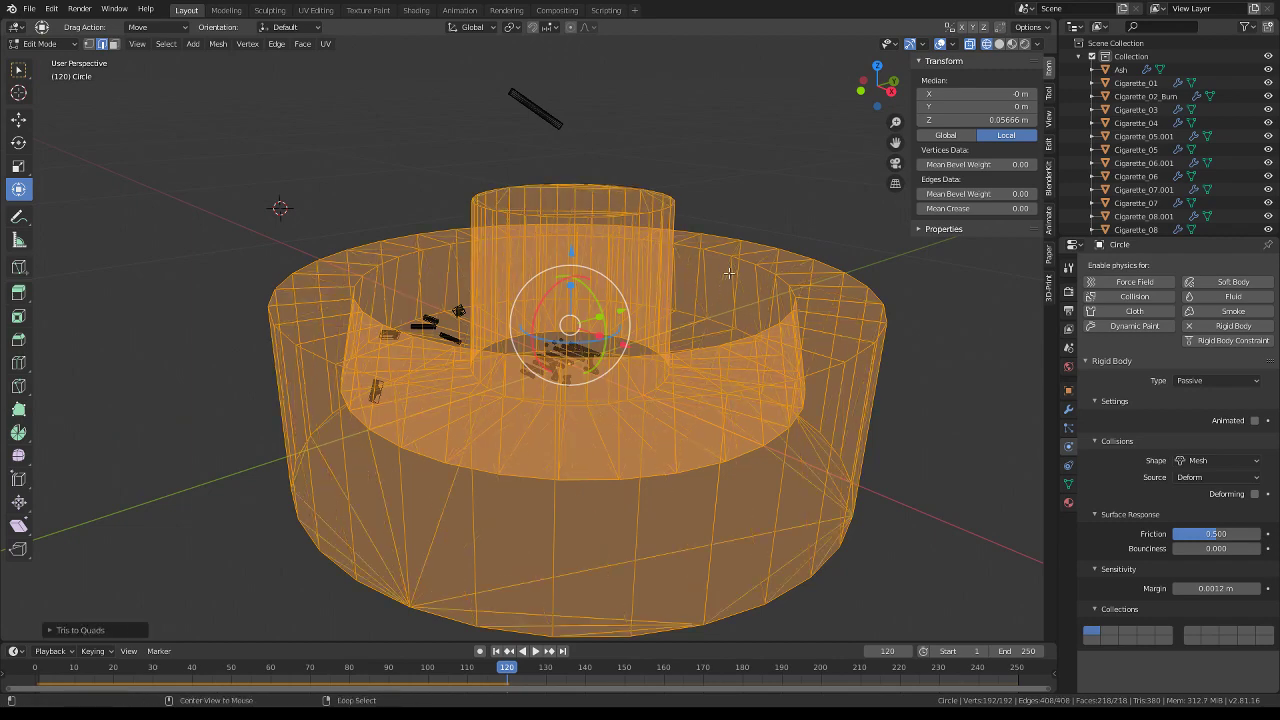
key(Tab)
Rewind and replay the drop into the enlarged cup, then scrub back to frame 0
key(Down)
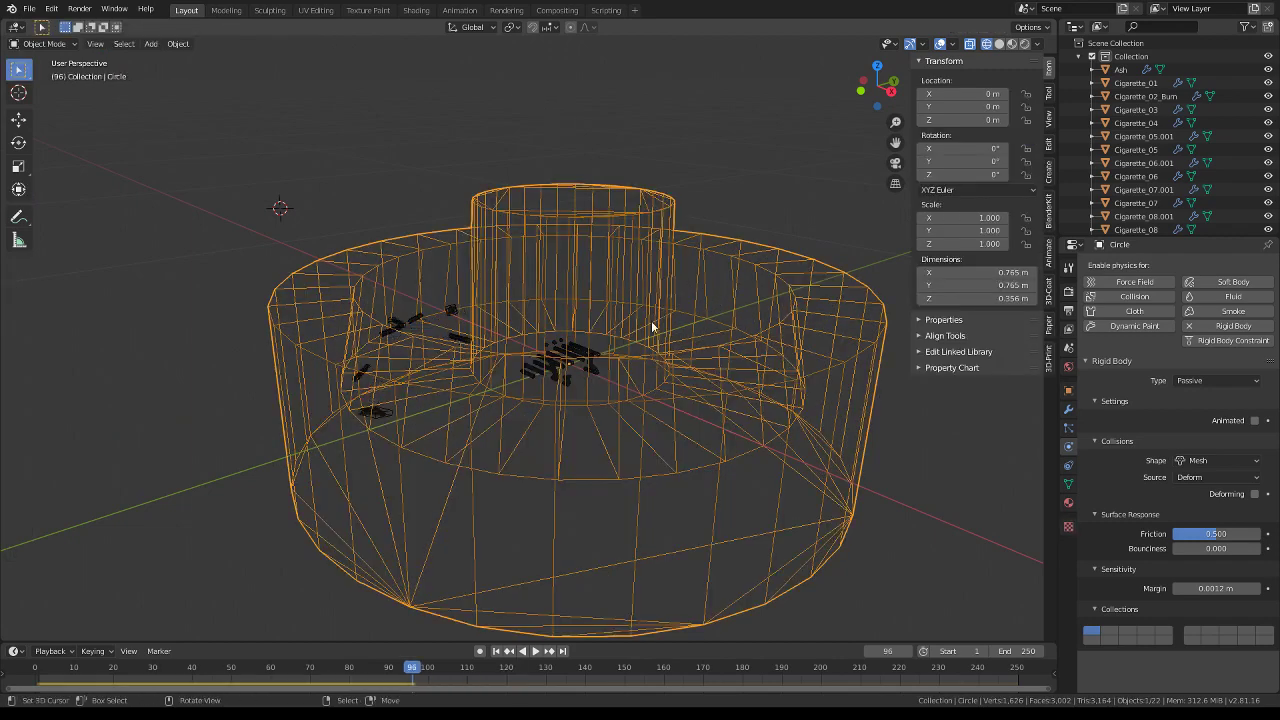
key(shift+Left)
key(space)
scroll(580, 277, up, 3)
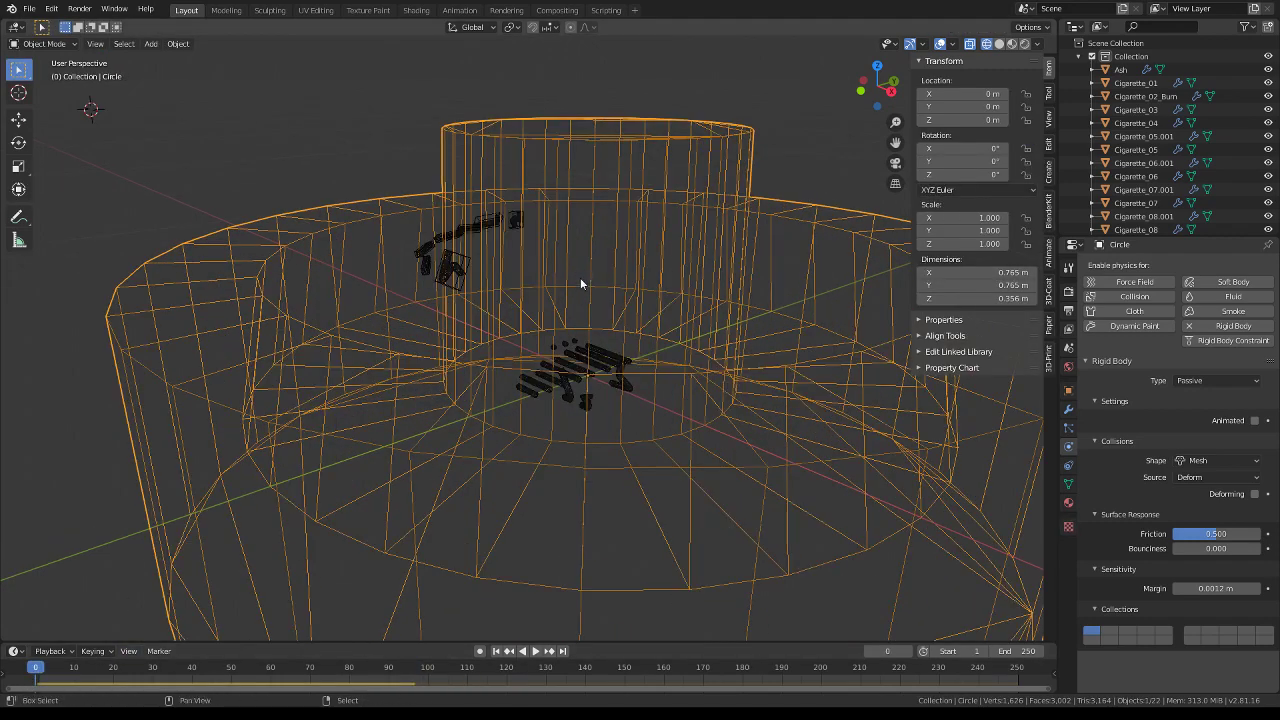
mouse_move(580, 277)
shift+middle_down()
mouse_move(572, 377)
mouse_move(723, 279)
mouse_move(717, 262)
mouse_move(680, 304)
shift+middle_up()
key(Escape)
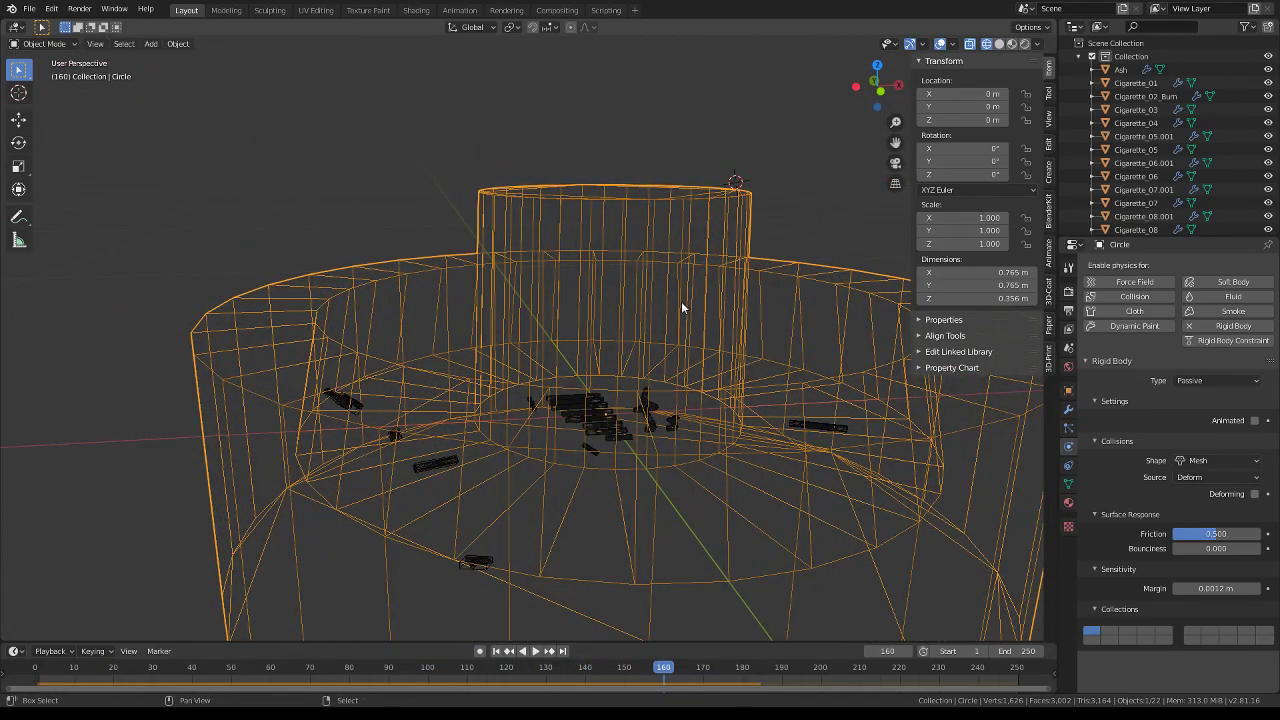
drag(43, 676, 33, 681)
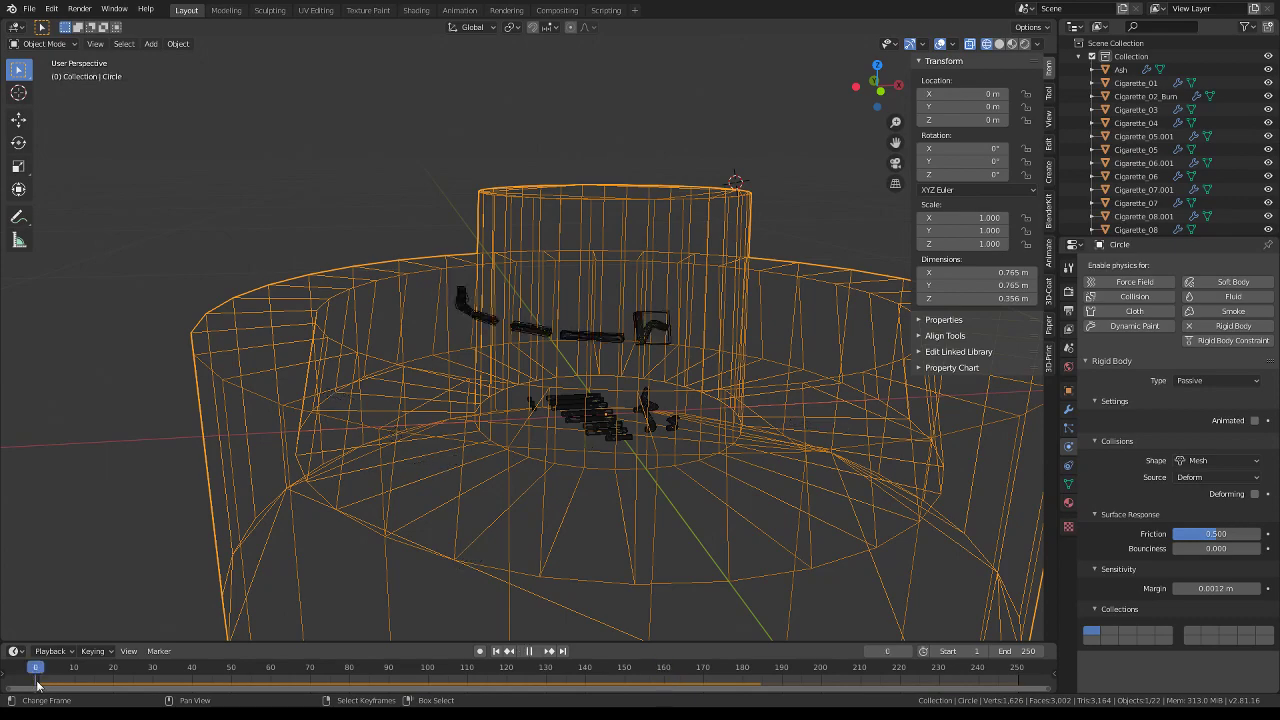
Select the hanging cigarettes, including Cigarette_08.001 and Cigarette_09.001, together with the cup
mouse_move(666, 334)
middle_down()
mouse_move(586, 386)
mouse_move(528, 392)
middle_up()
click(586, 386)
shift+click(528, 392)
shift+click(490, 361)
shift+click(459, 324)
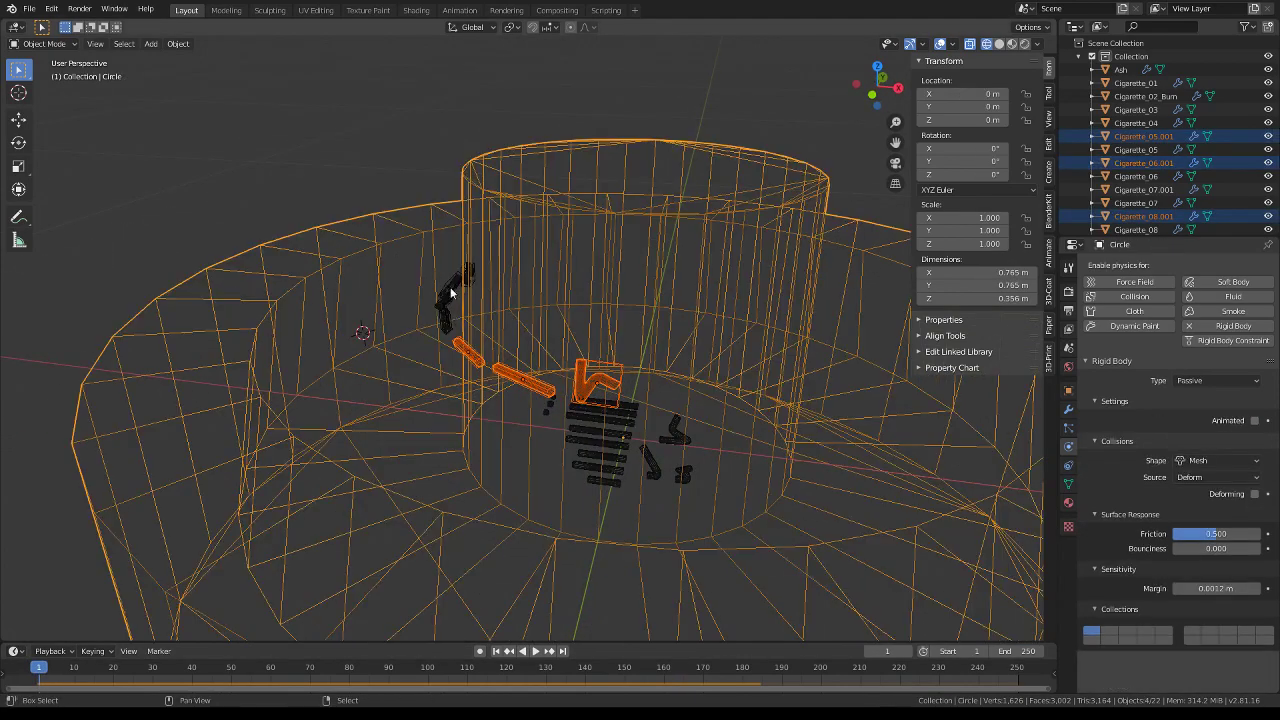
shift+click(449, 285)
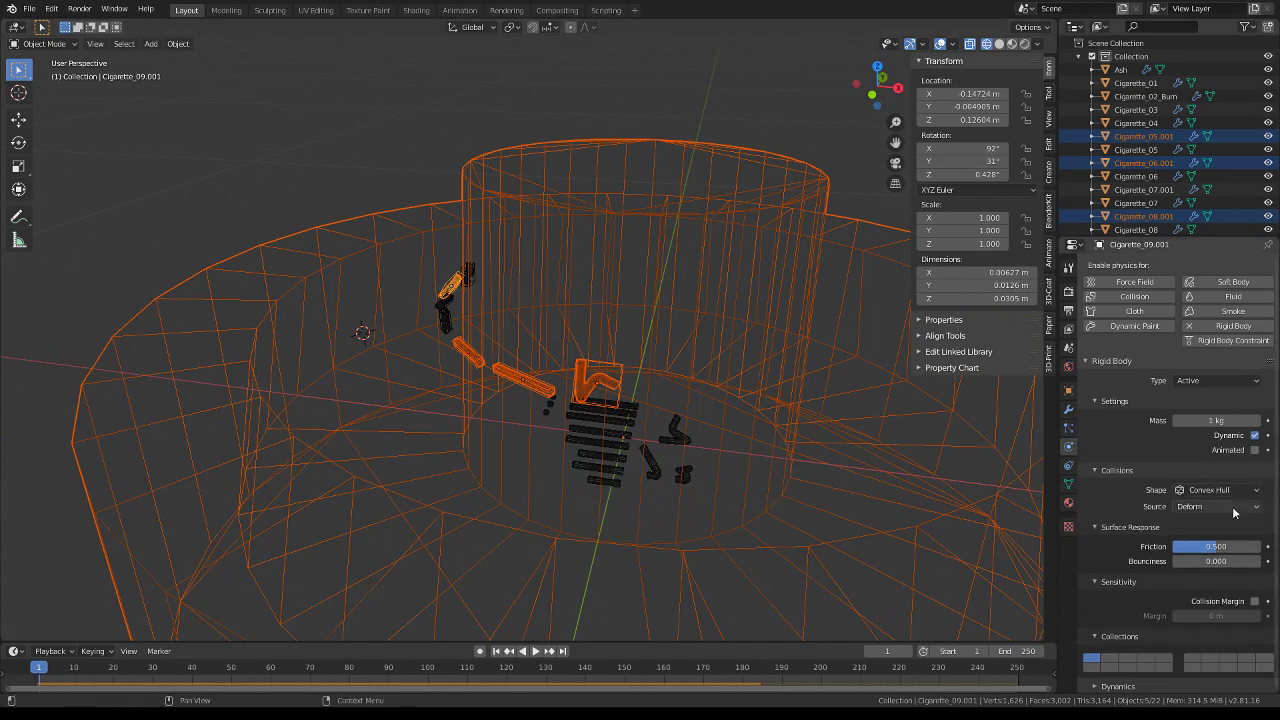
Lower the Circle cup's collision margin to 0.0029 m and replay the drop, stepping back to frame 9
click(763, 294)
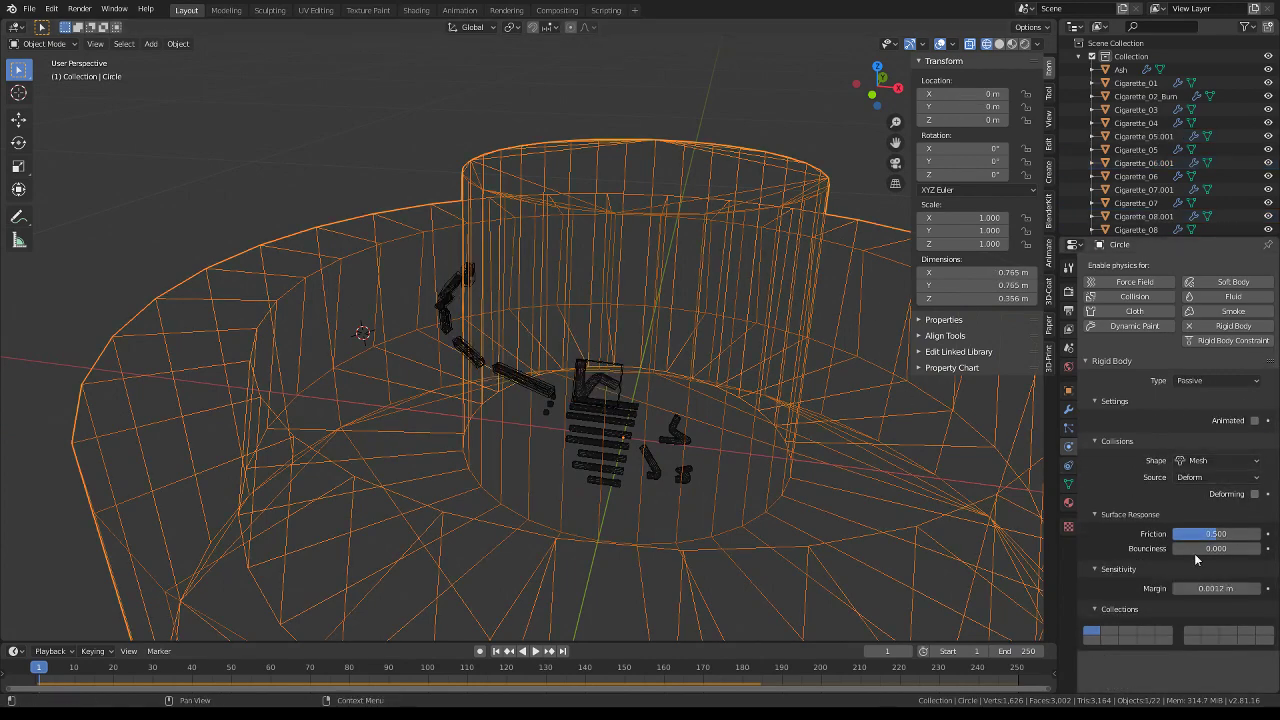
drag(1190, 588, 1180, 588)
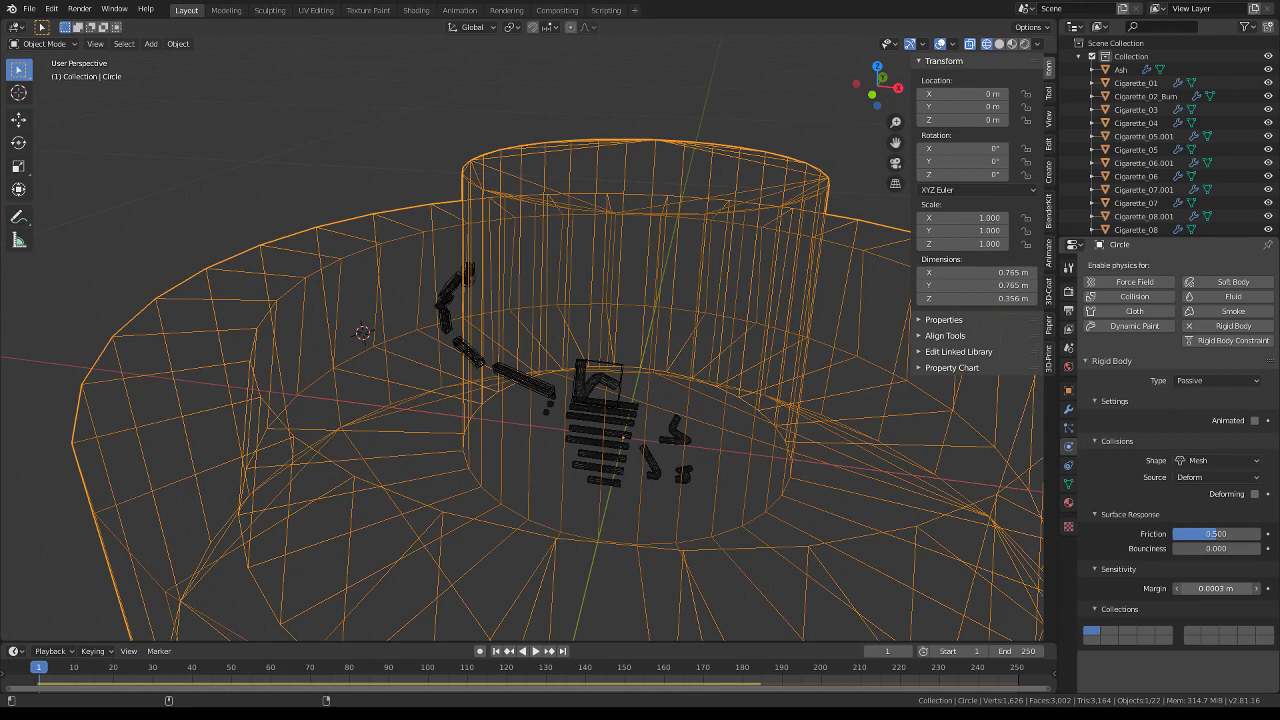
key(space)
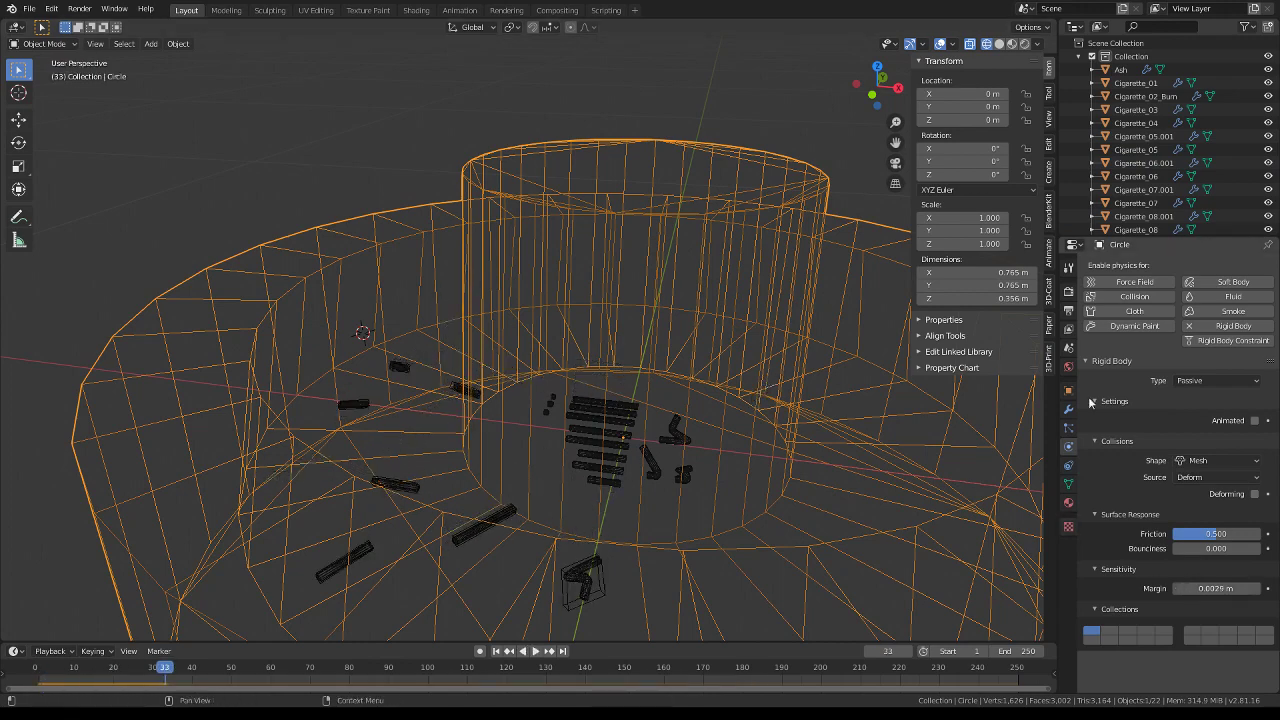
scroll(597, 395, down, 4)
key(shift+Left)
key(space)
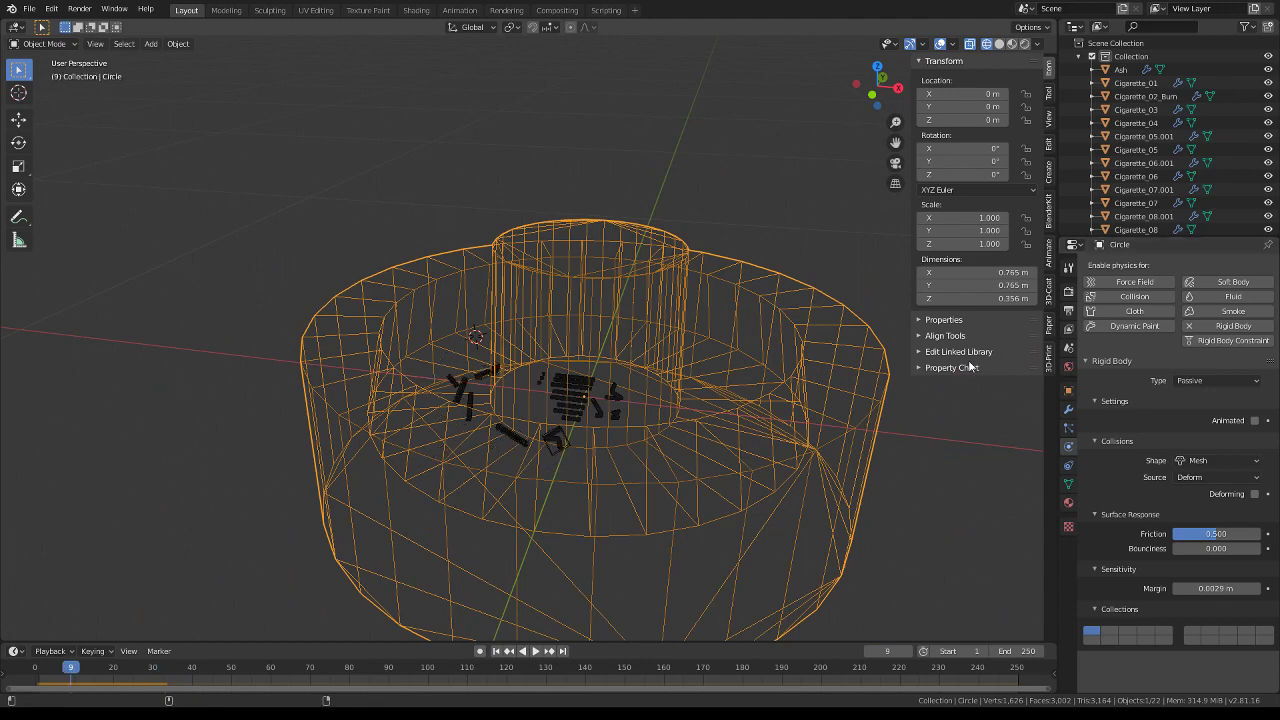
click(556, 440)
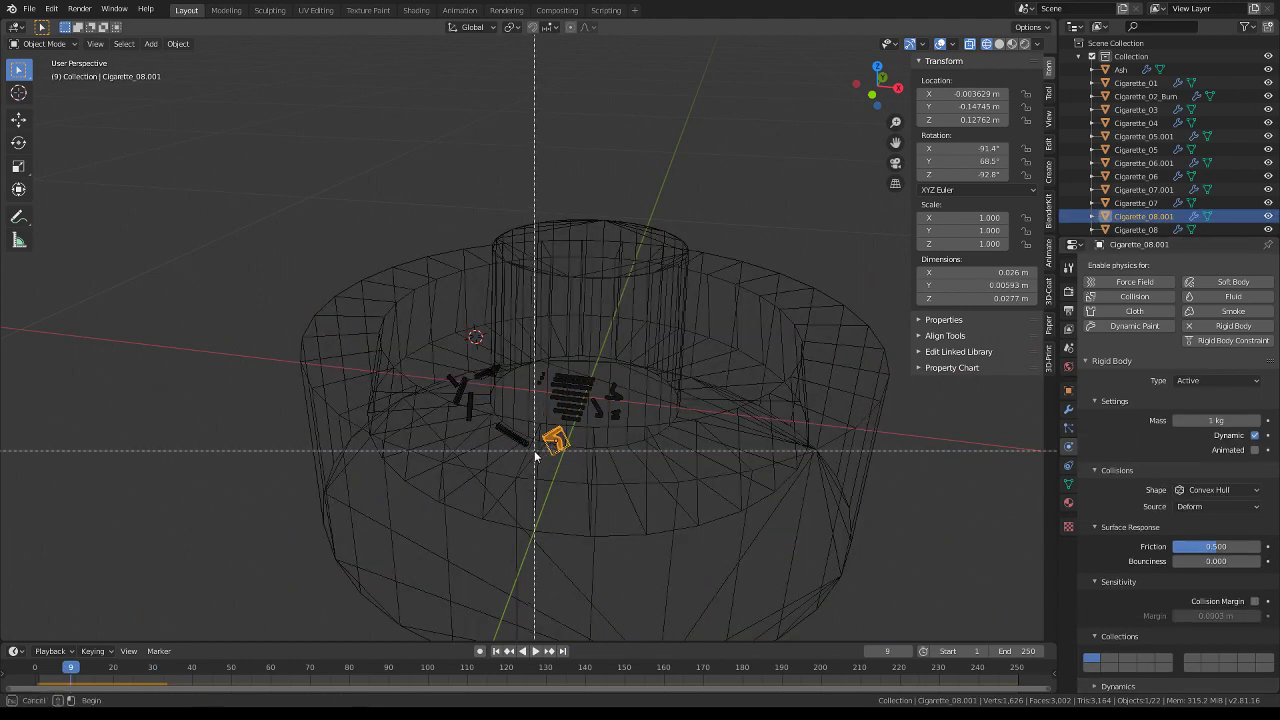
Box-select the cup and left cigarettes and scale them up by 10
shift+drag(514, 451, 445, 364)
scroll(711, 440, down, 4)
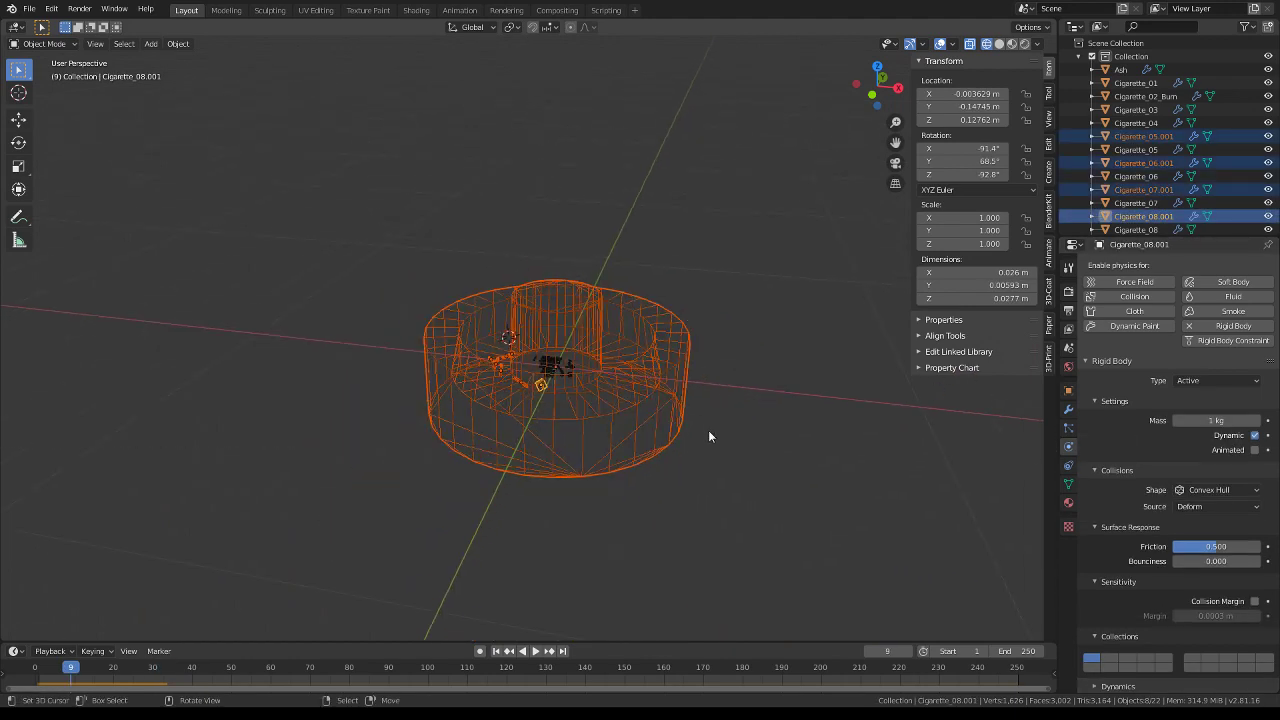
scroll(692, 411, up, 3)
scroll(694, 408, up, 1)
scroll(694, 407, down, 1)
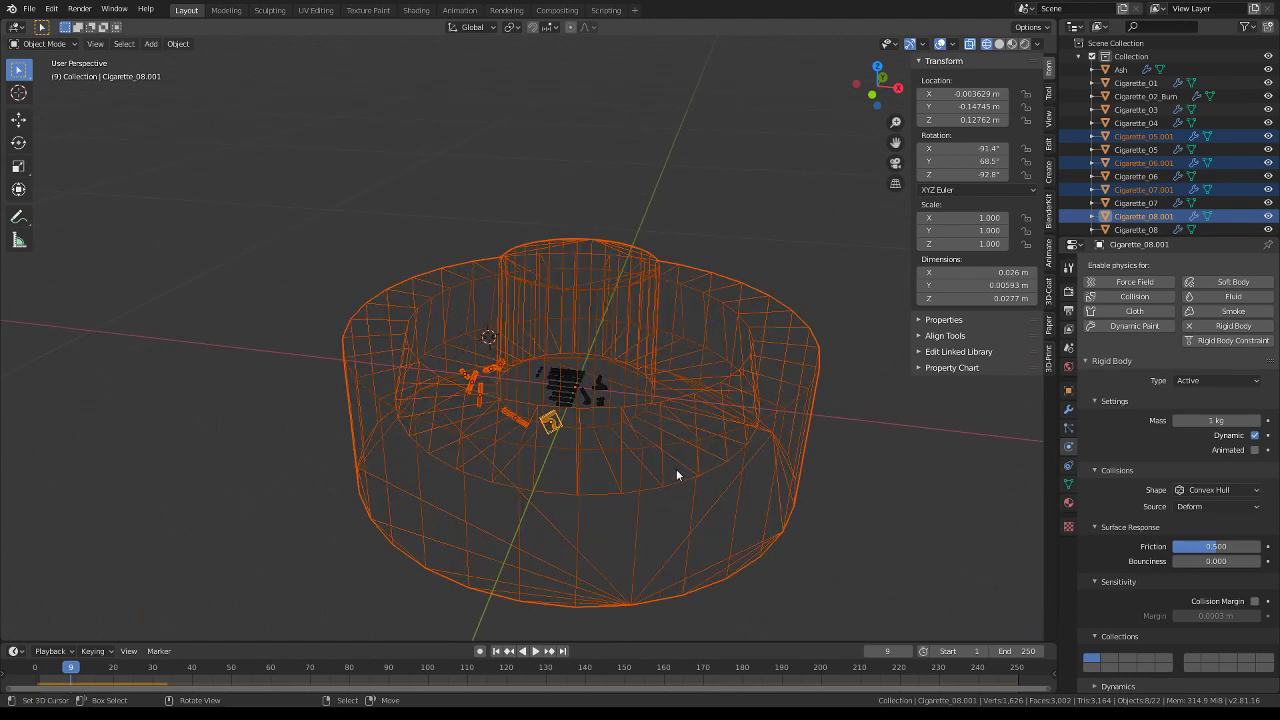
scroll(676, 469, down, 3)
text(s10)
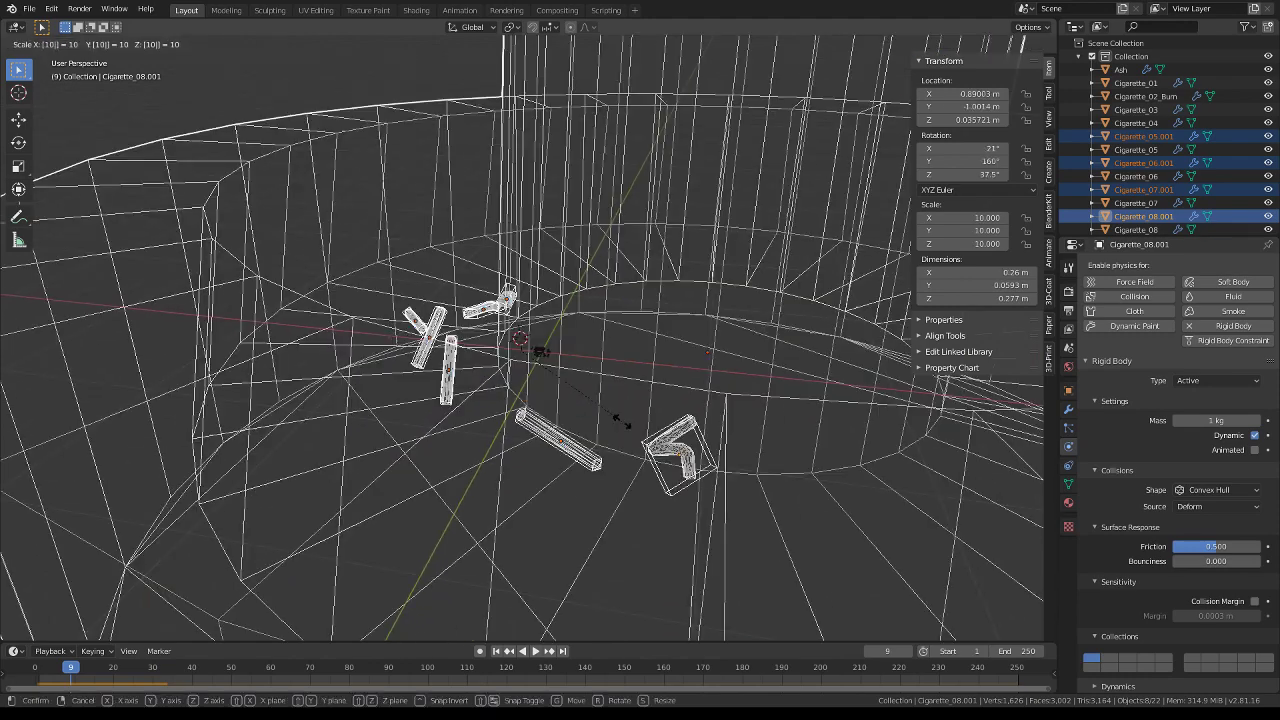
key(Return)
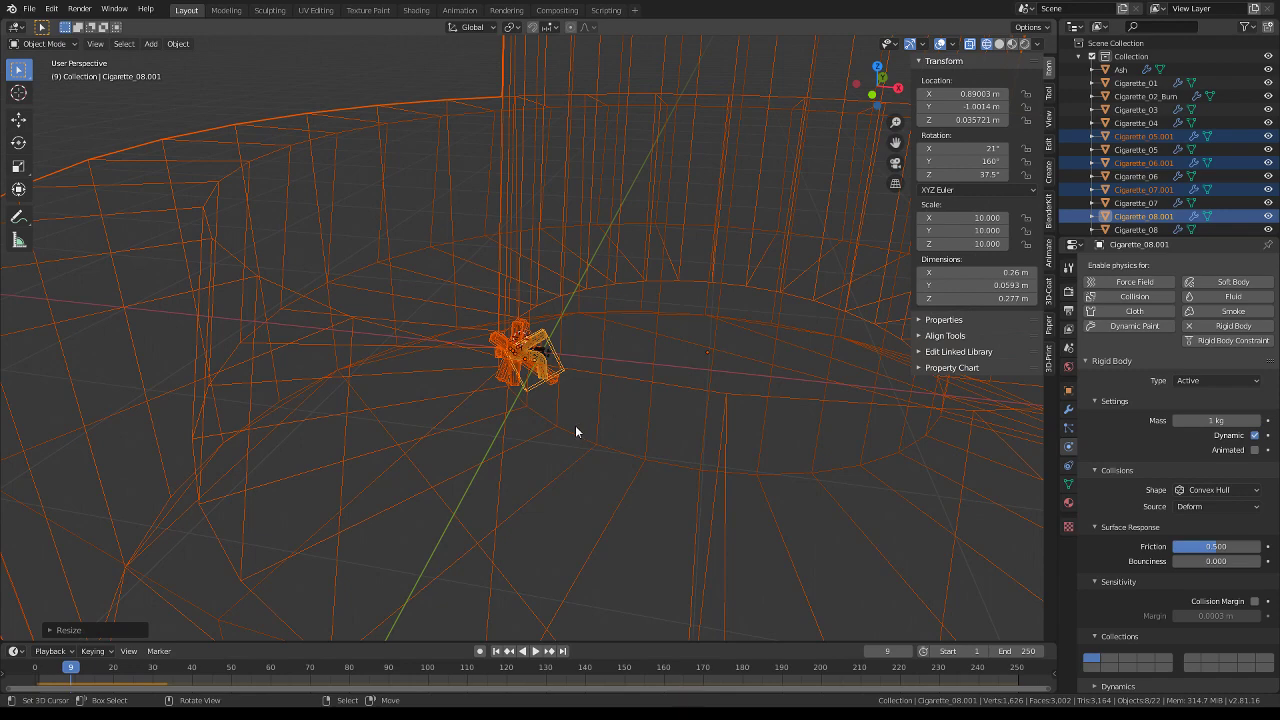
Play the simulation, then jump back to frame 1
key(space)
click(40, 677)
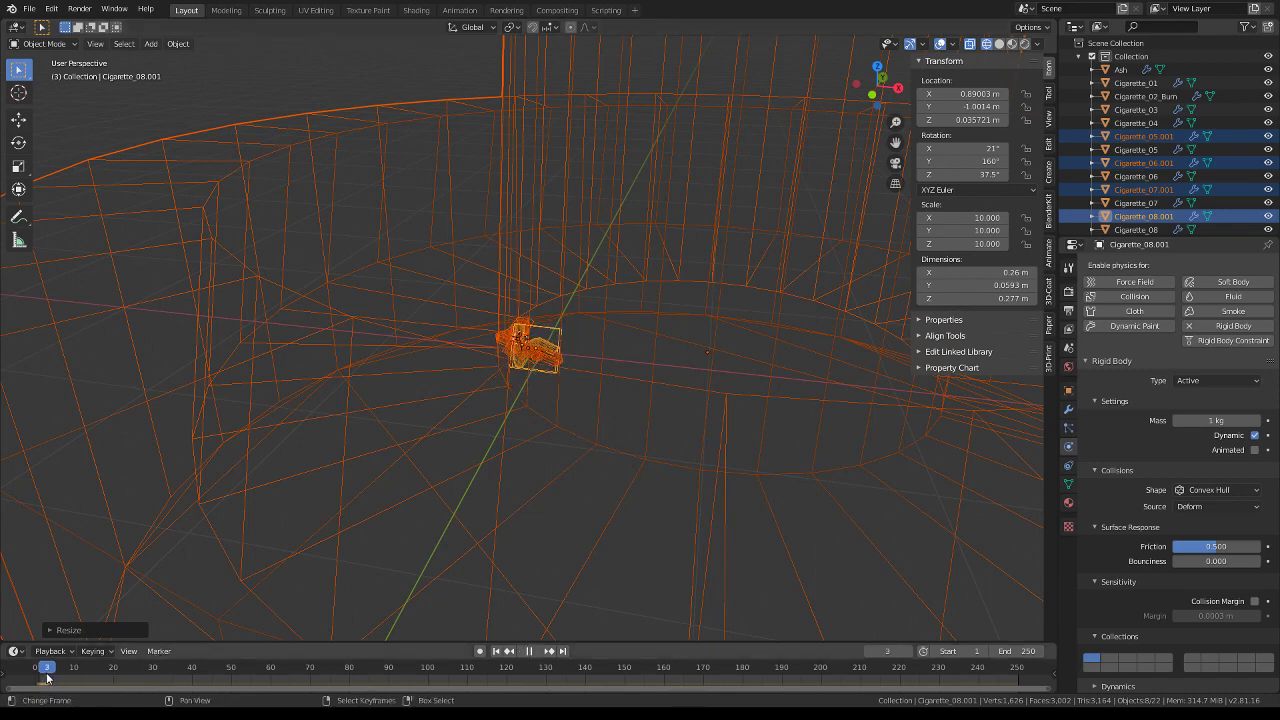
scroll(656, 358, down, 4)
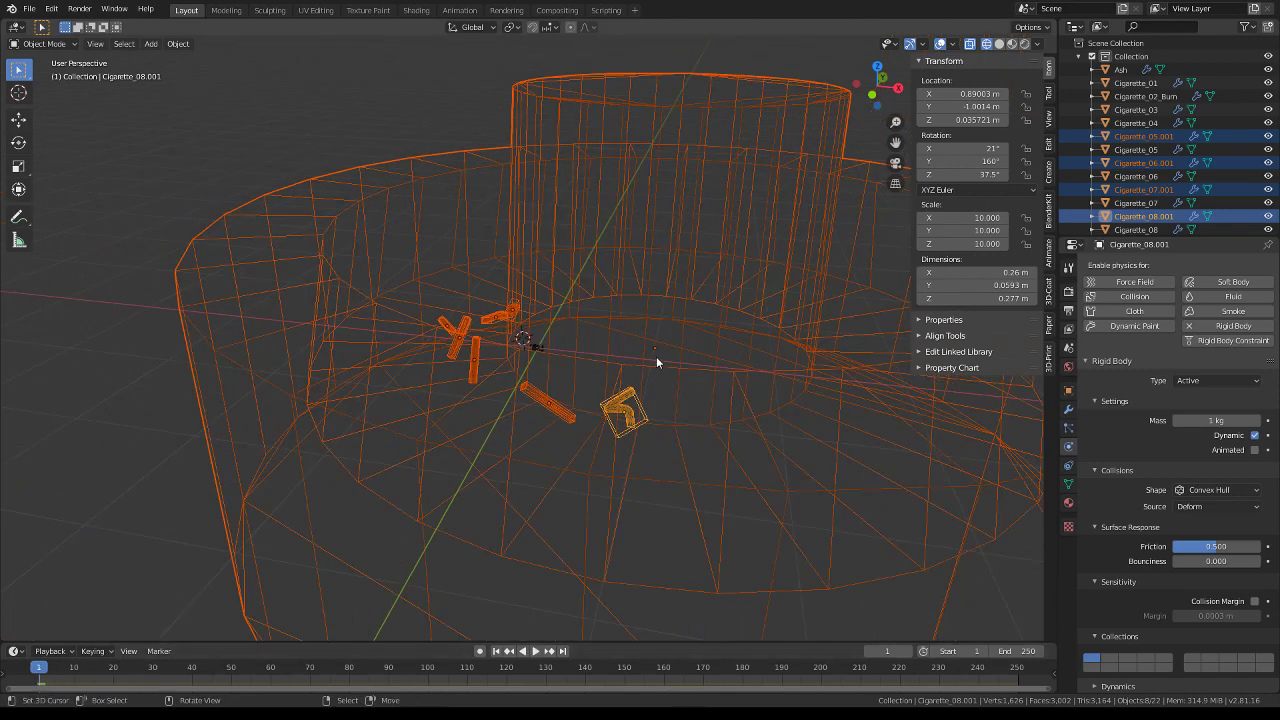
scroll(620, 420, up, 1)
Select Cigarettes 05.001, 06.001 and 07.001 along with the cup
click(645, 414)
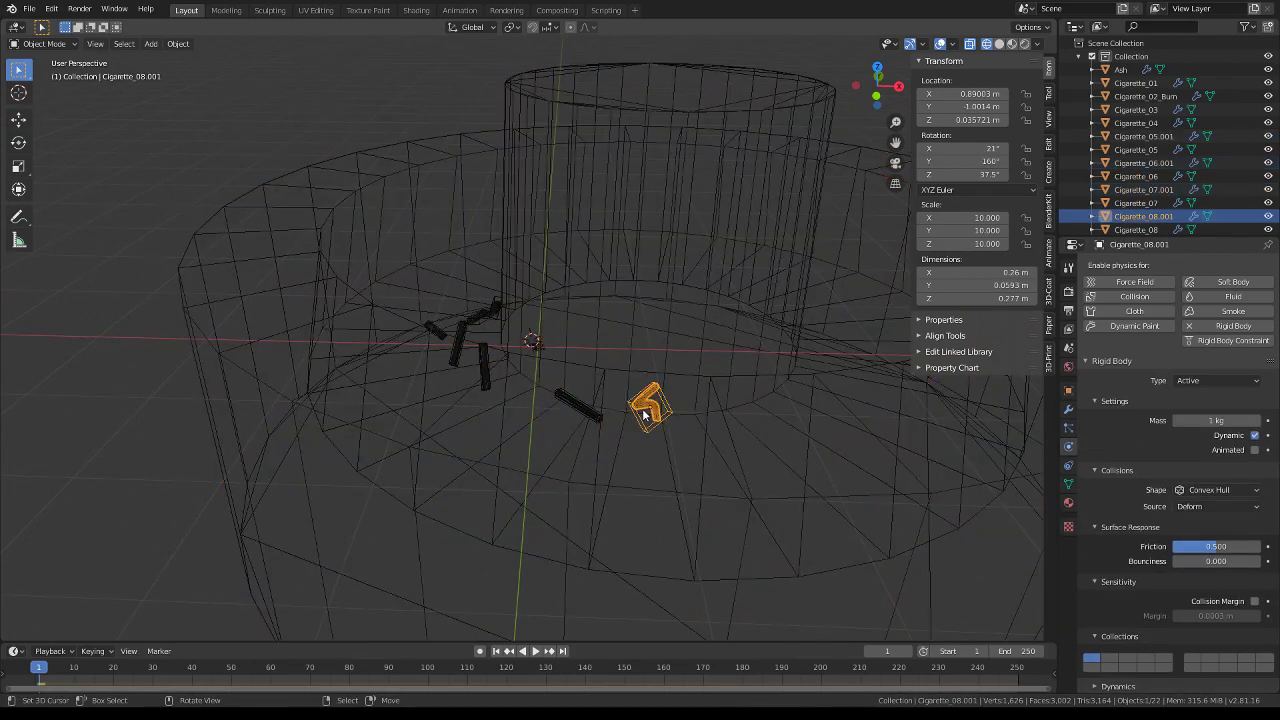
shift+click(589, 406)
click(581, 407)
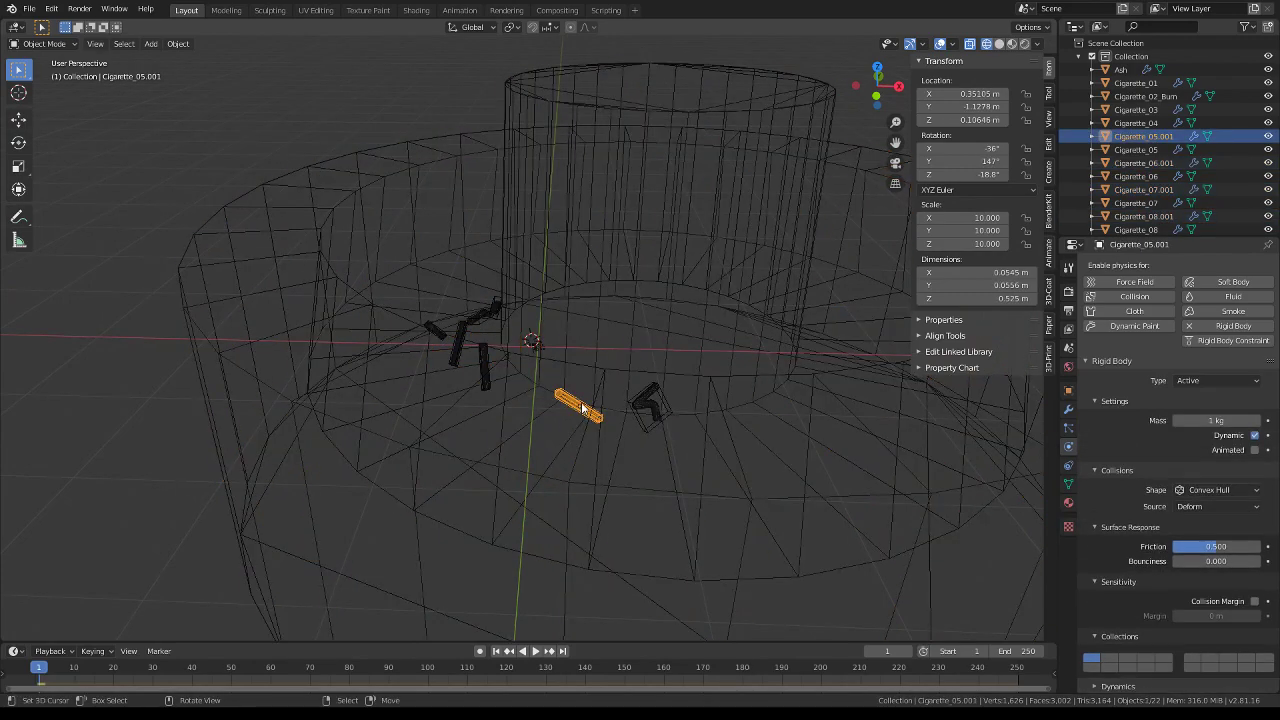
shift+click(486, 372)
shift+click(462, 334)
shift+click(464, 326)
mouse_move(464, 326)
middle_down()
mouse_move(461, 356)
mouse_move(437, 319)
middle_up()
Reselect Cigarettes 07.001, 06.001, 05.001 and 08.001, then pick the Transform tool
click(434, 318)
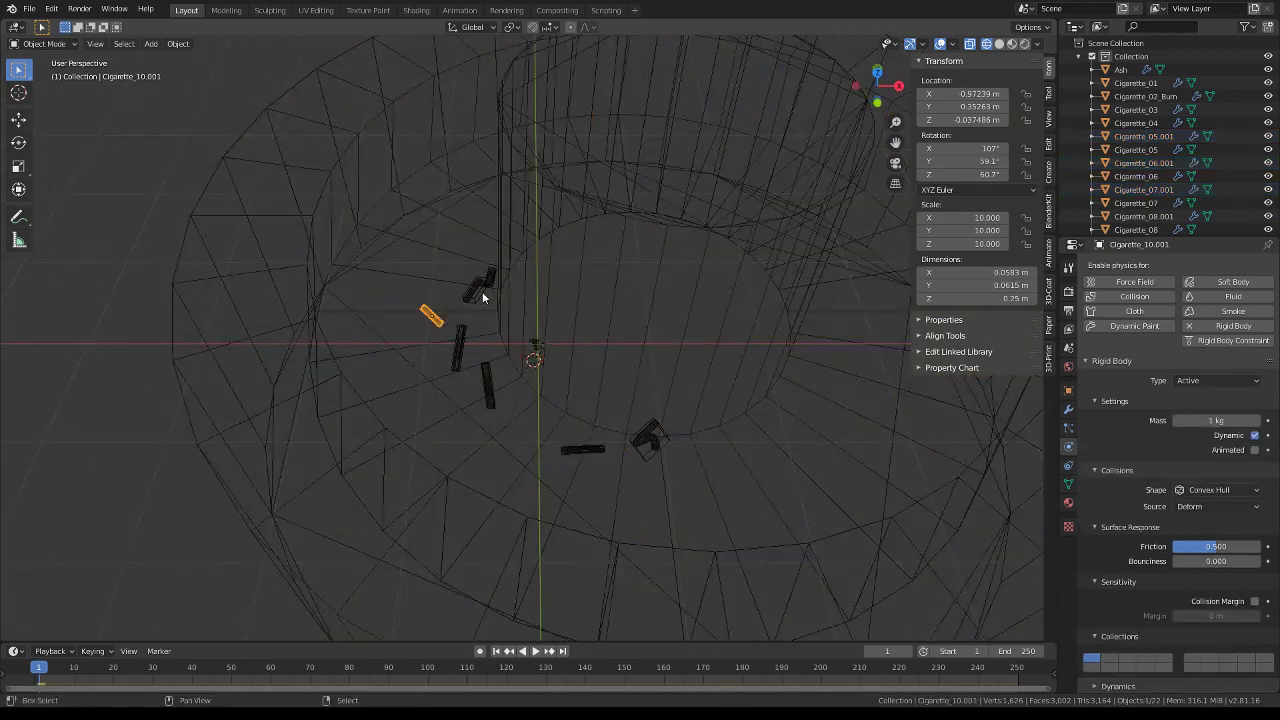
shift+click(459, 348)
shift+click(487, 384)
shift+click(583, 449)
shift+click(648, 428)
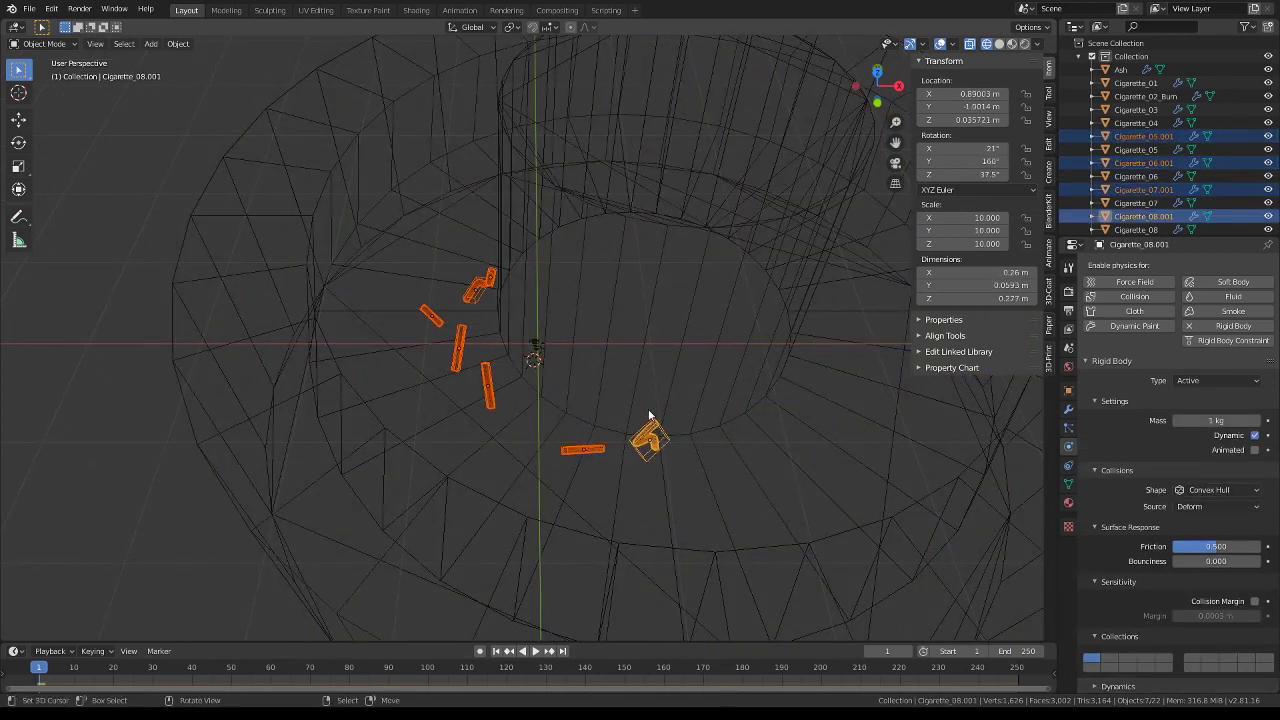
middle_drag(648, 412, 635, 314)
scroll(648, 285, down, 2)
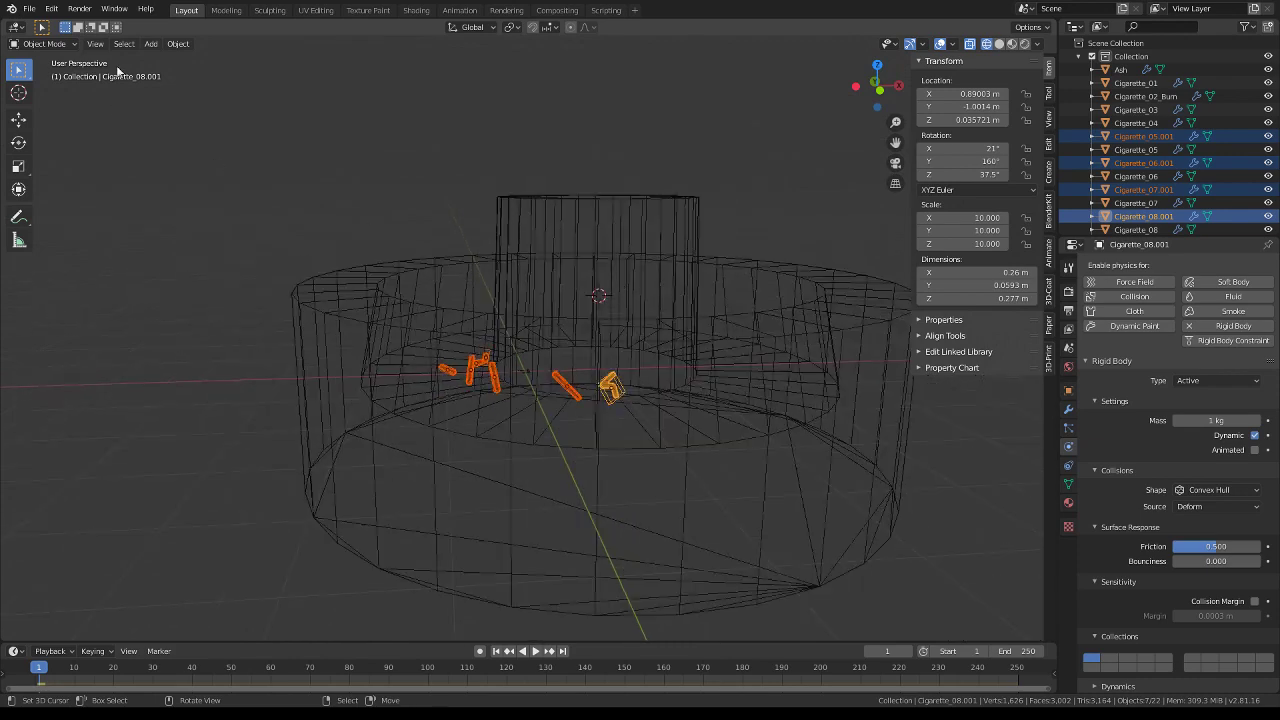
click(19, 189)
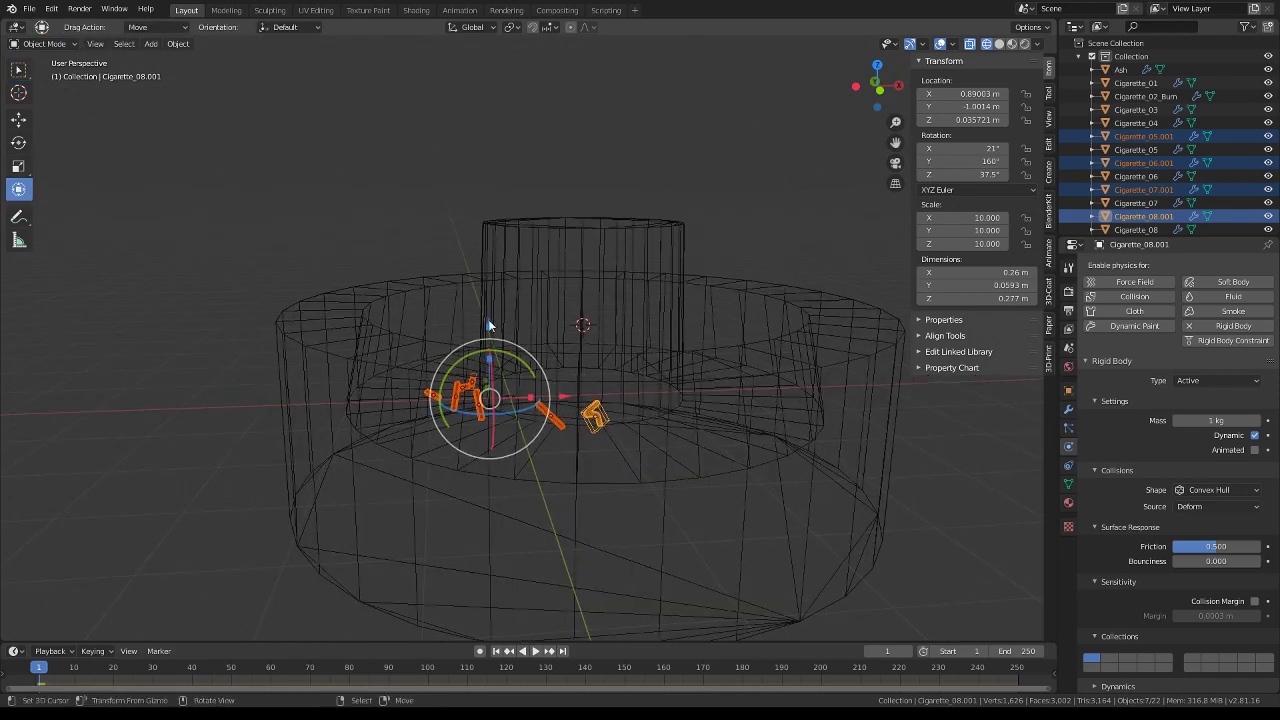
Replay the cigarette drop a few times, rewinding it to the start
key(space)
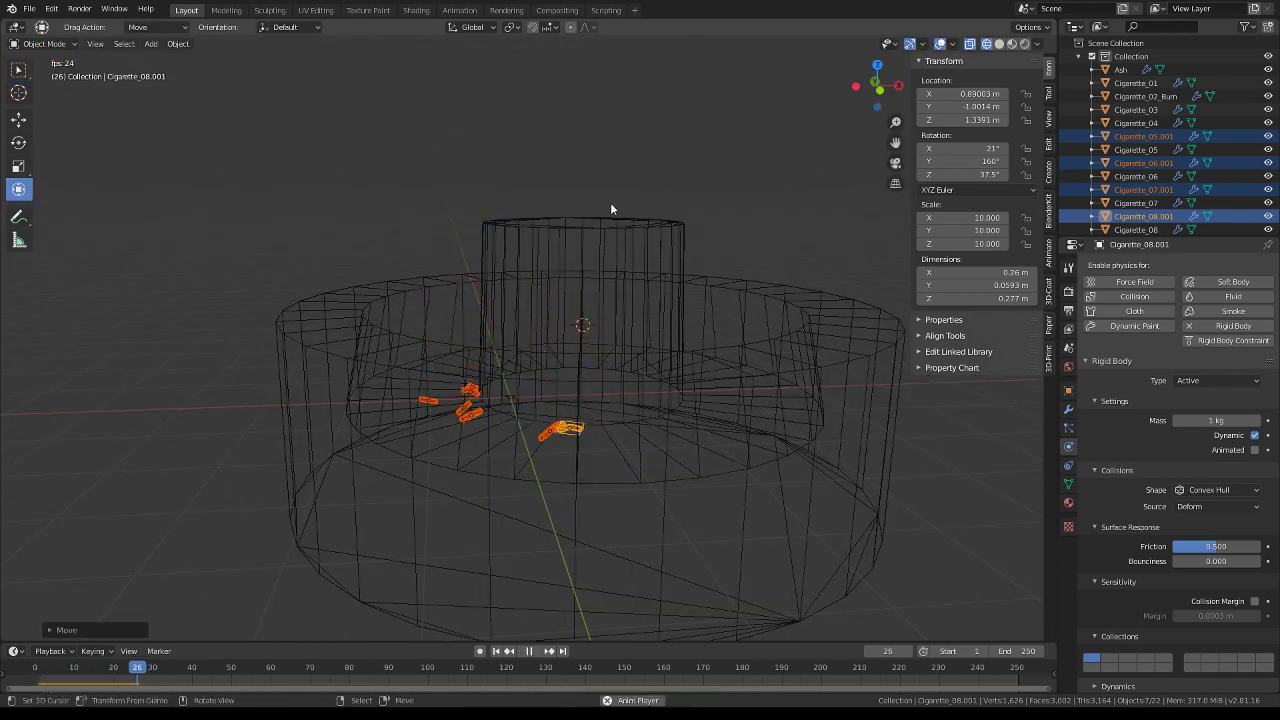
mouse_move(610, 202)
middle_down()
mouse_move(604, 291)
mouse_move(609, 196)
middle_up()
key(space)
alt+scroll(612, 277, up, 8)
alt+scroll(620, 260, up, 9)
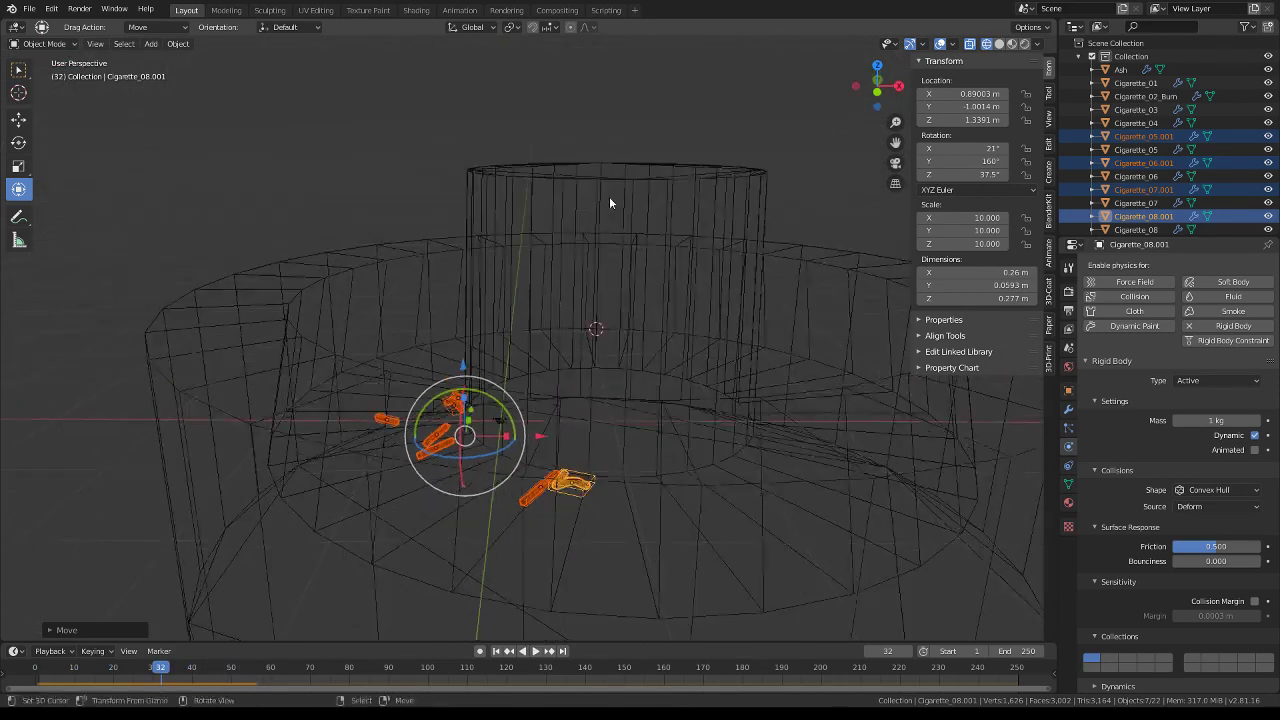
key(space)
key(space)
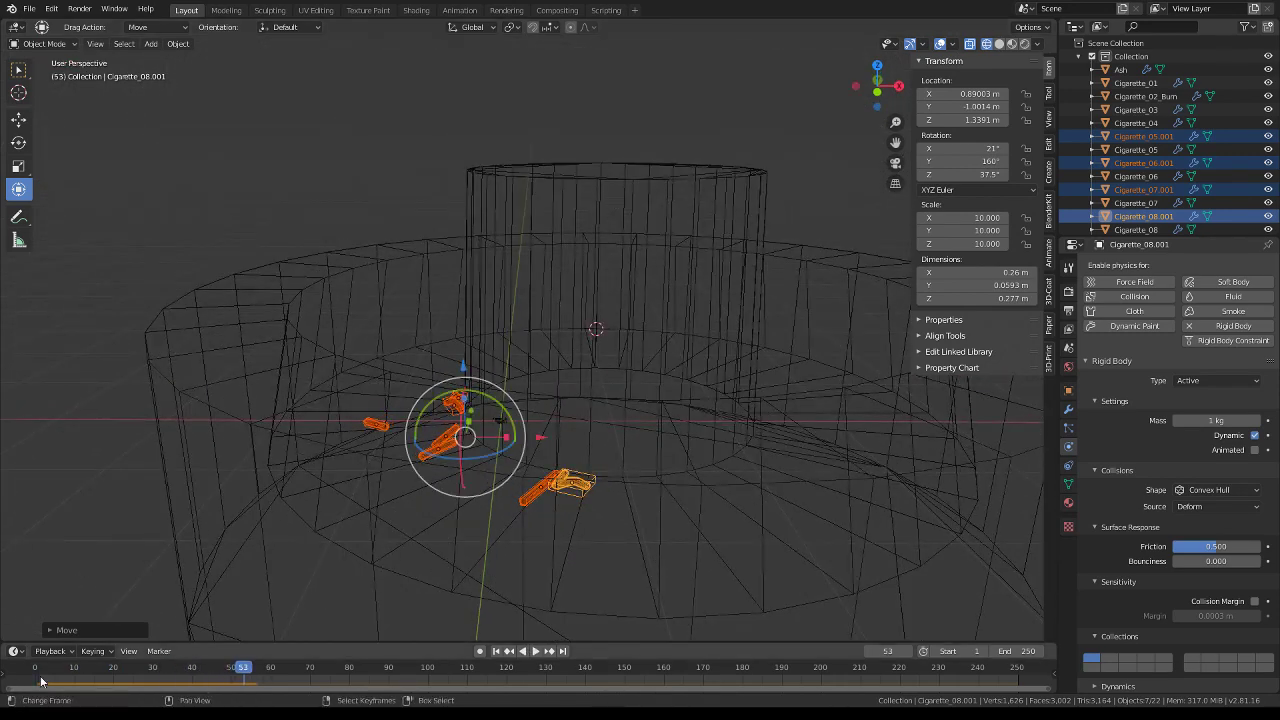
click(41, 681)
key(space)
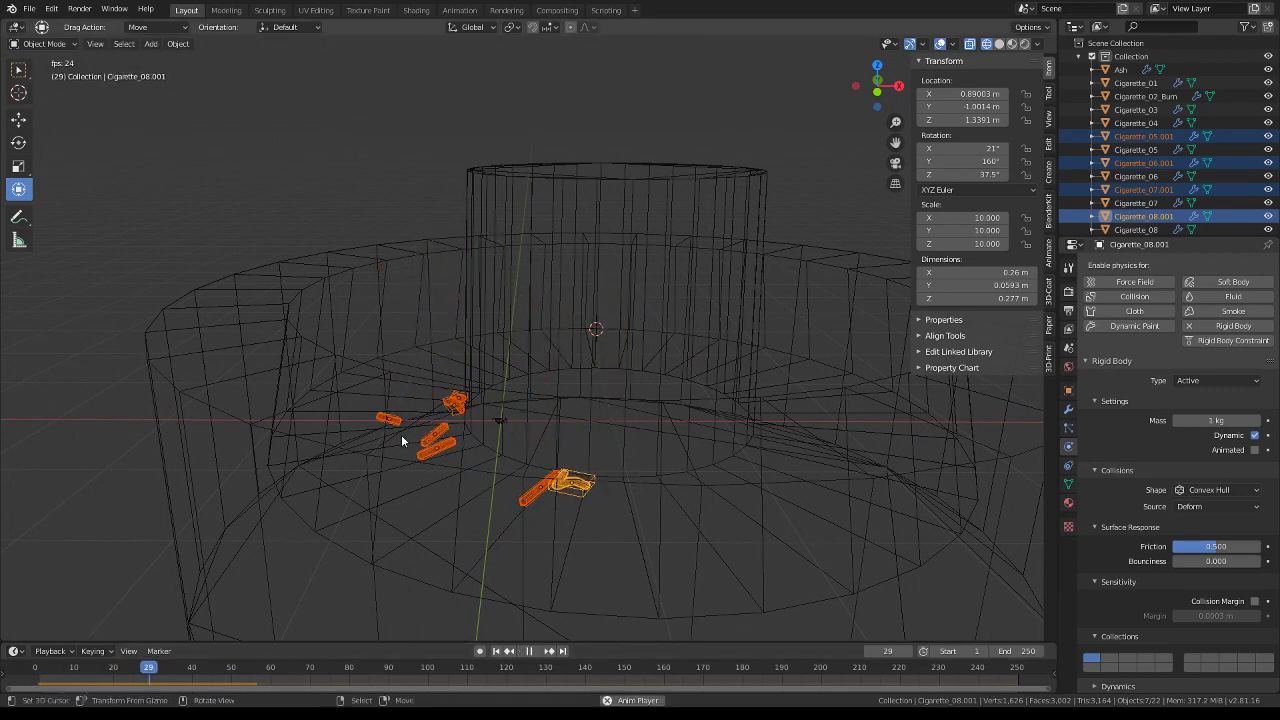
key(space)
Select Cigarettes 05.001, 08.001, 07.001 and 06.001 in the pile
click(316, 372)
middle_drag(374, 337, 556, 488)
click(583, 495)
shift+click(583, 495)
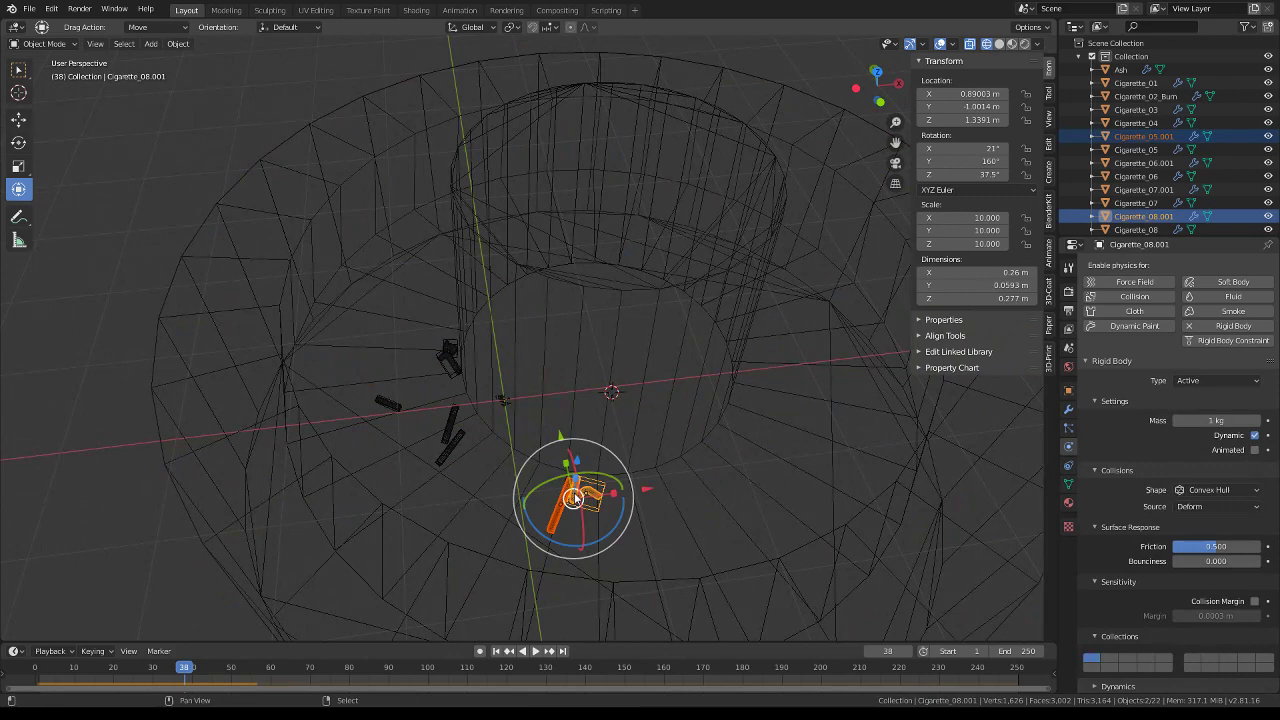
shift+click(463, 440)
shift+click(463, 440)
click(461, 439)
shift+click(460, 439)
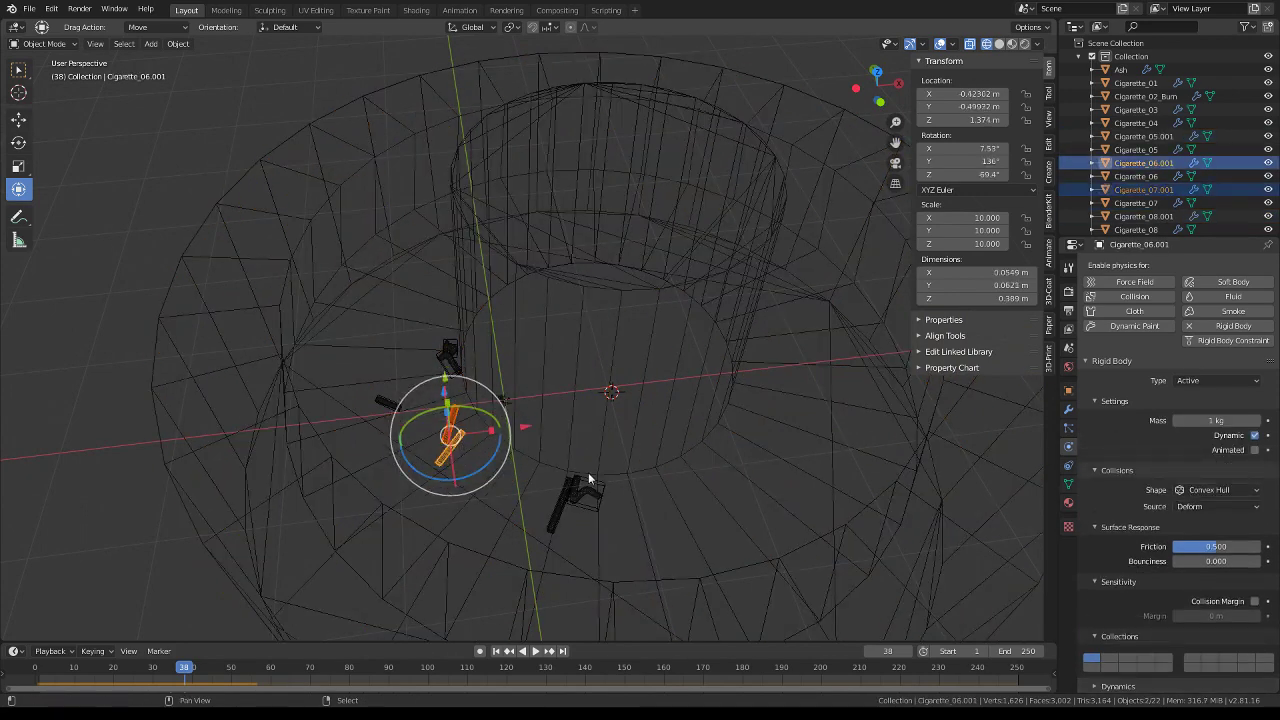
Reselect Cigarettes 05.001, 08.001, 06.001, 07.001, 10.001 and 11.001 together
shift+click(585, 485)
shift+click(572, 494)
click(562, 503)
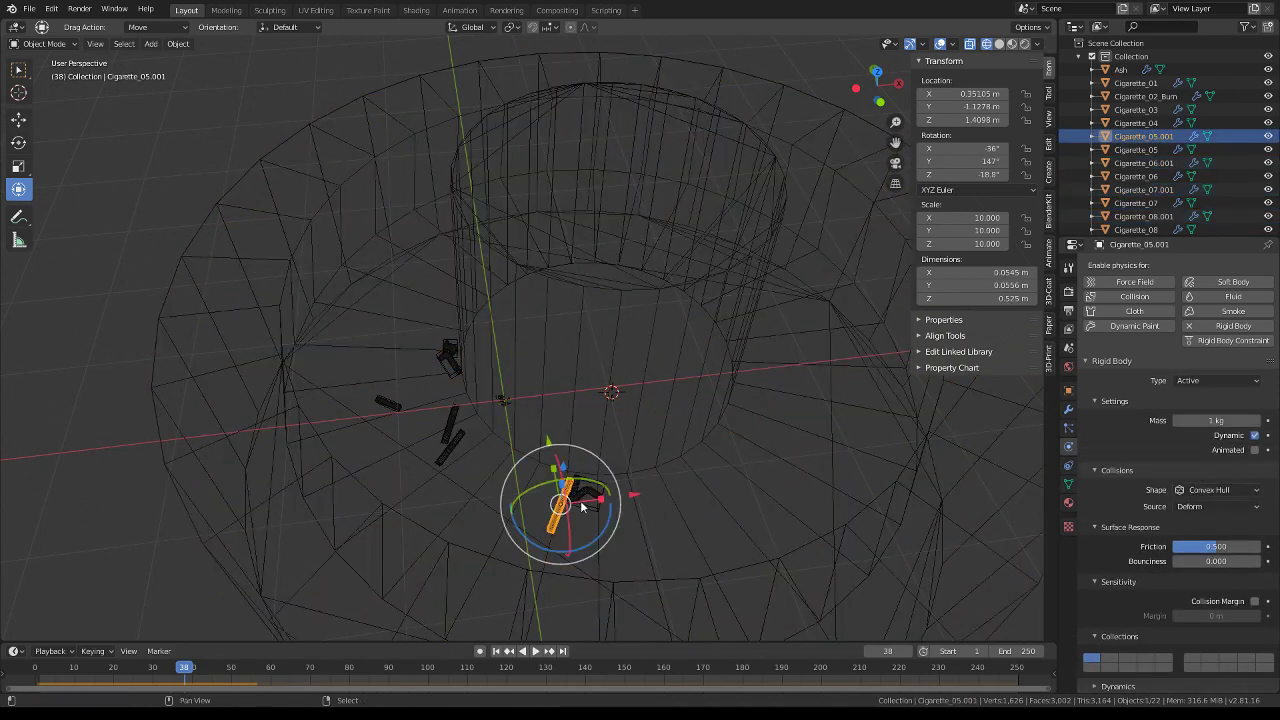
shift+click(583, 505)
shift+click(458, 462)
shift+click(455, 440)
shift+click(391, 406)
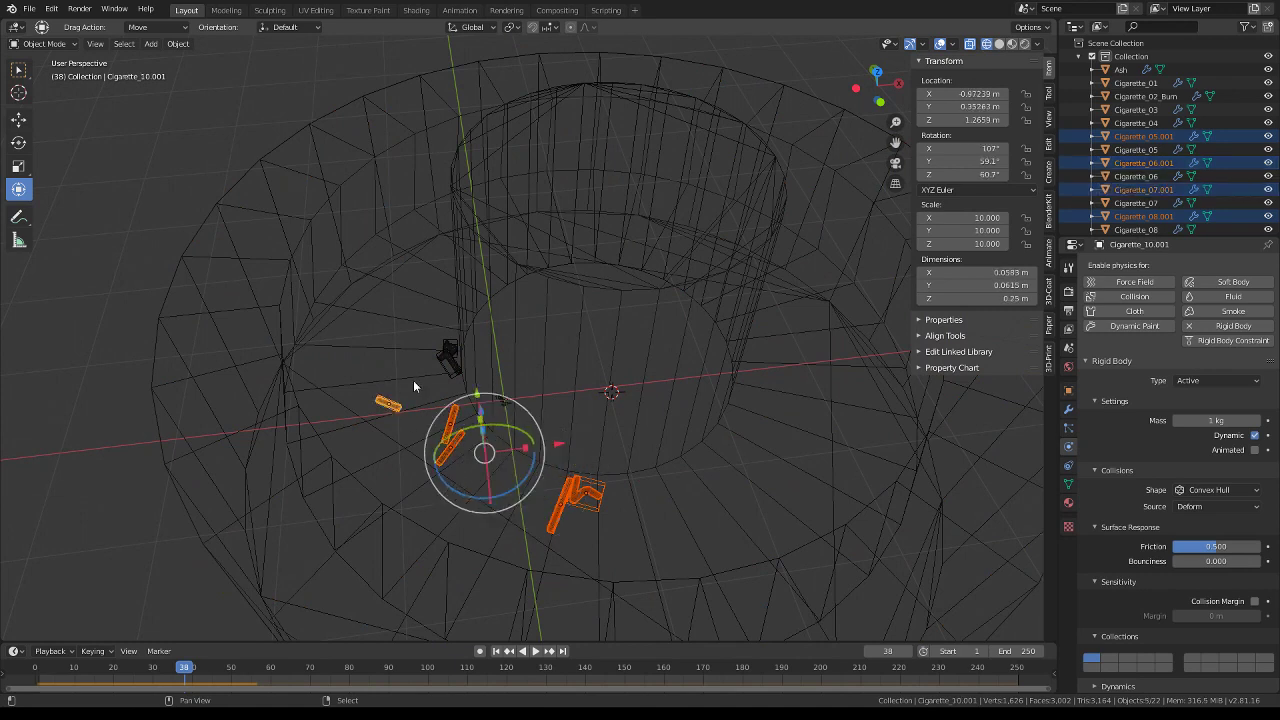
shift+click(450, 357)
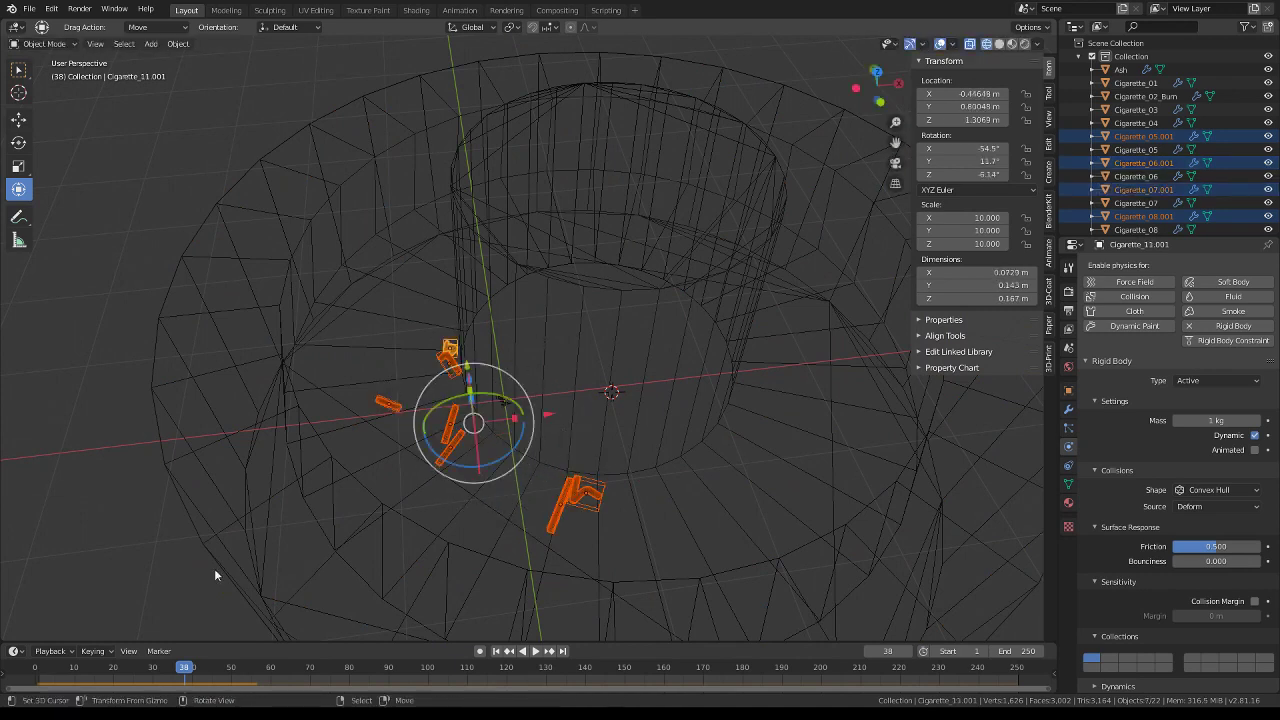
Go to frame 0 and switch to a top orthographic view of the slab
click(35, 682)
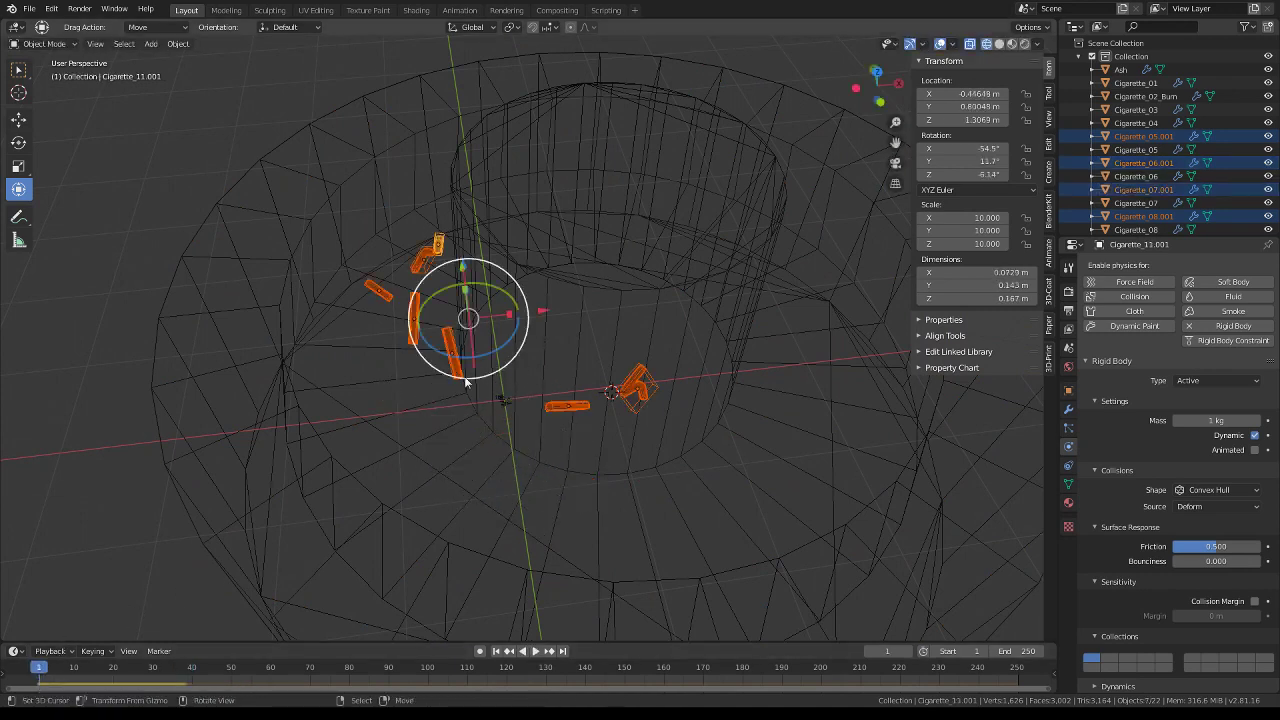
key(KP_5)
key(KP_7)
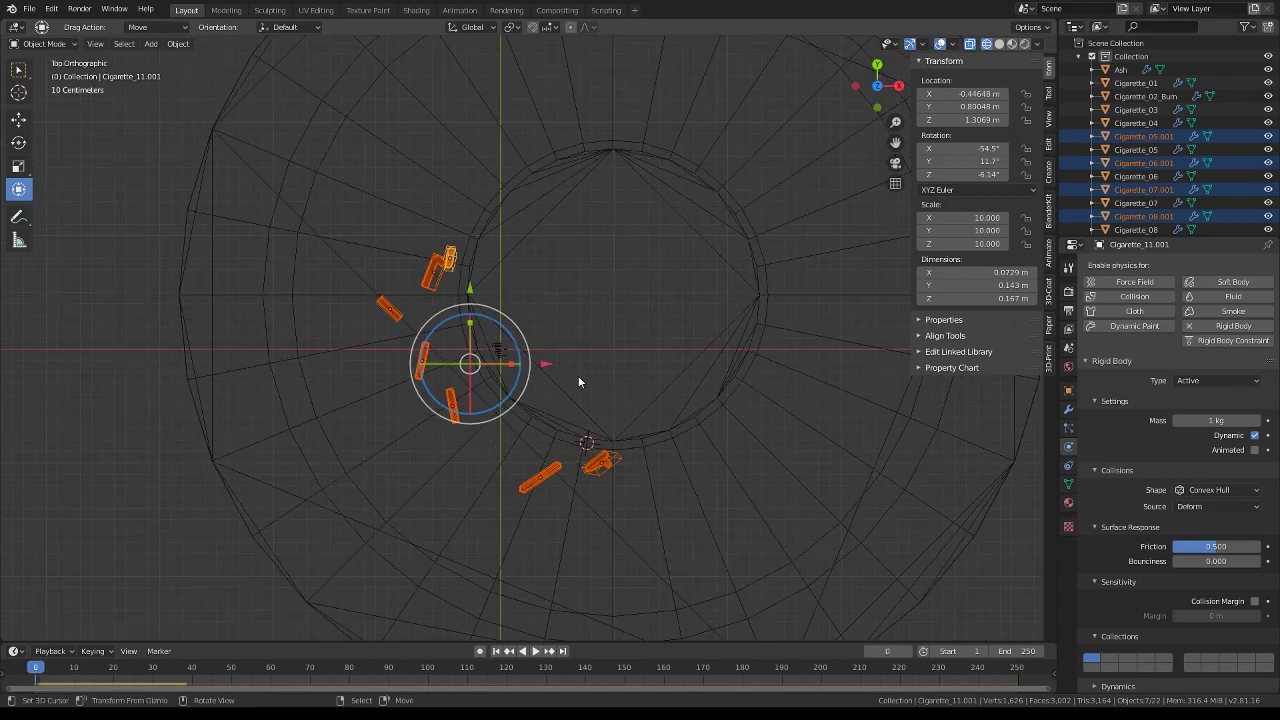
scroll(450, 257, up, 2)
Move and rotate Cigarette_09.001 and Cigarette_10.001 into line with the ring's arc
click(410, 222)
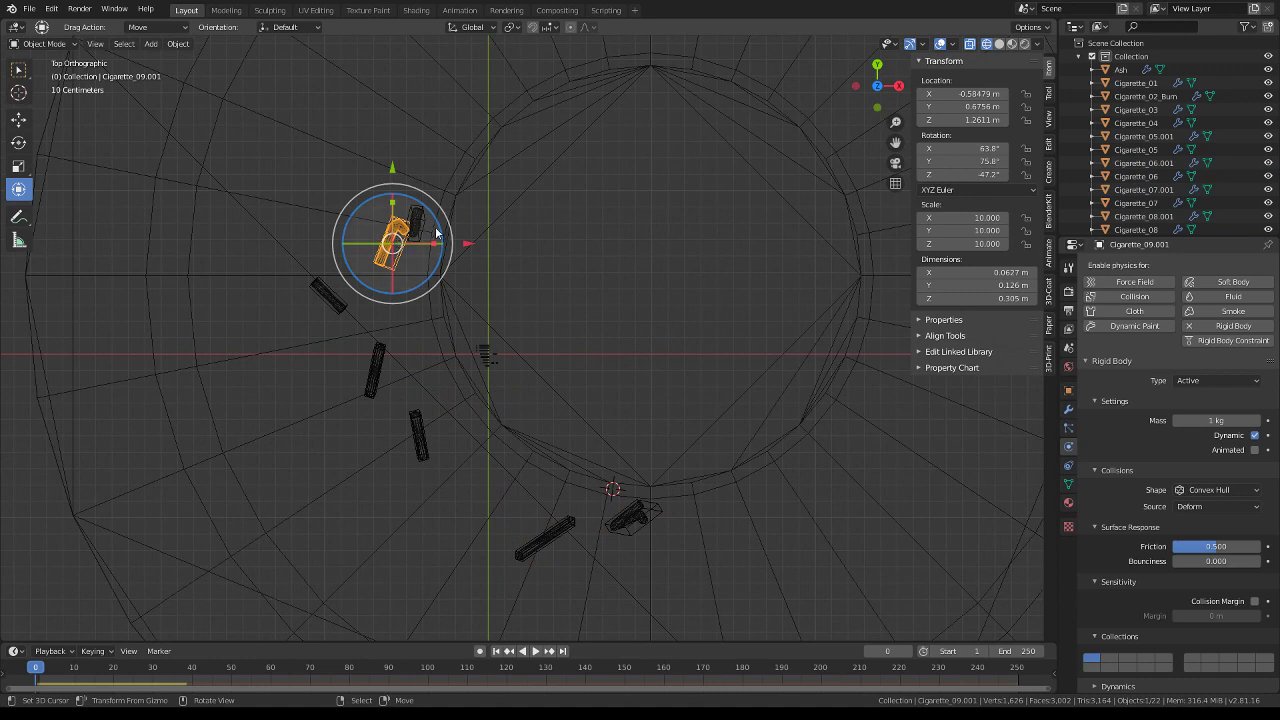
click(420, 218)
drag(429, 216, 430, 196)
click(402, 245)
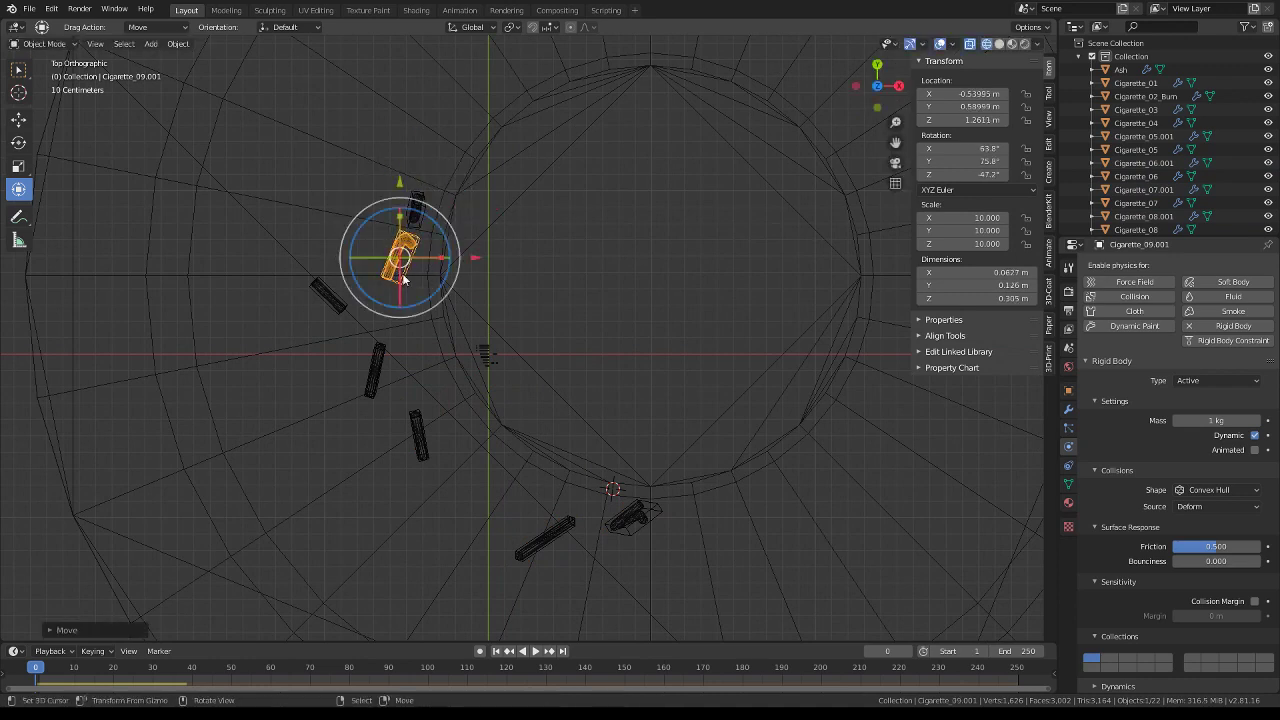
drag(464, 330, 452, 312)
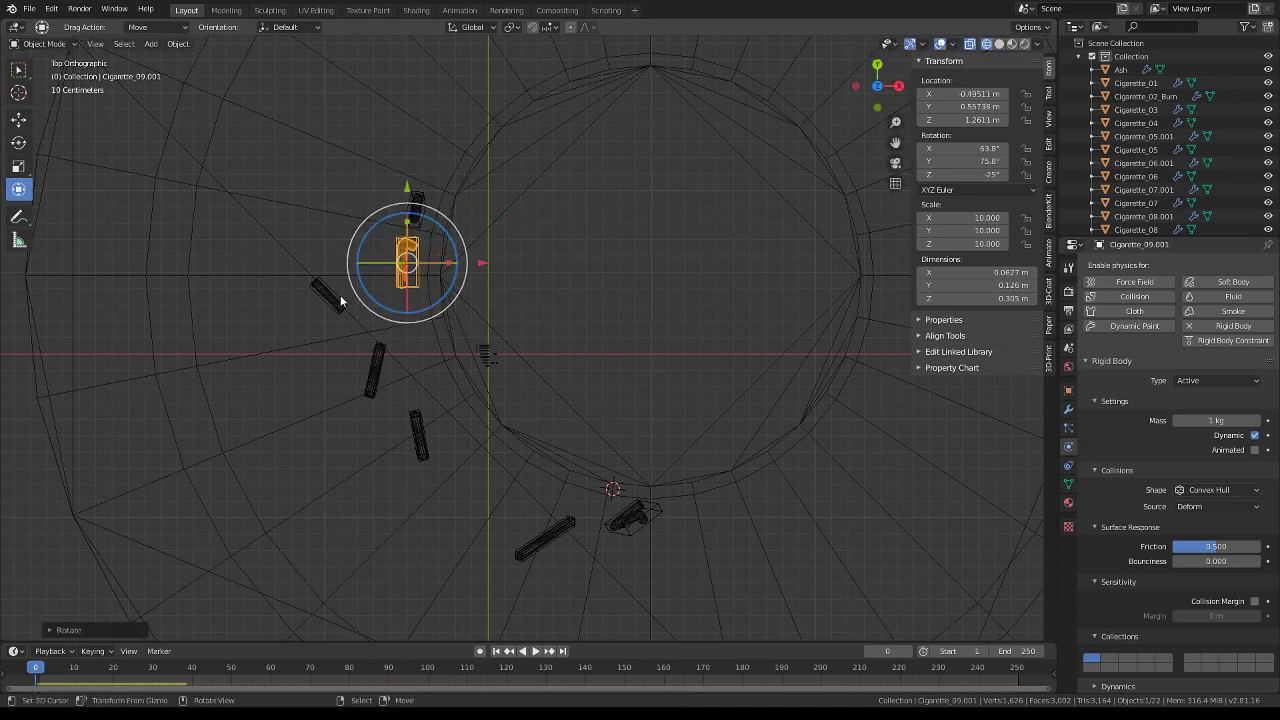
mouse_move(340, 297)
mouse_down()
mouse_move(428, 340)
mouse_move(414, 375)
mouse_move(528, 322)
mouse_up()
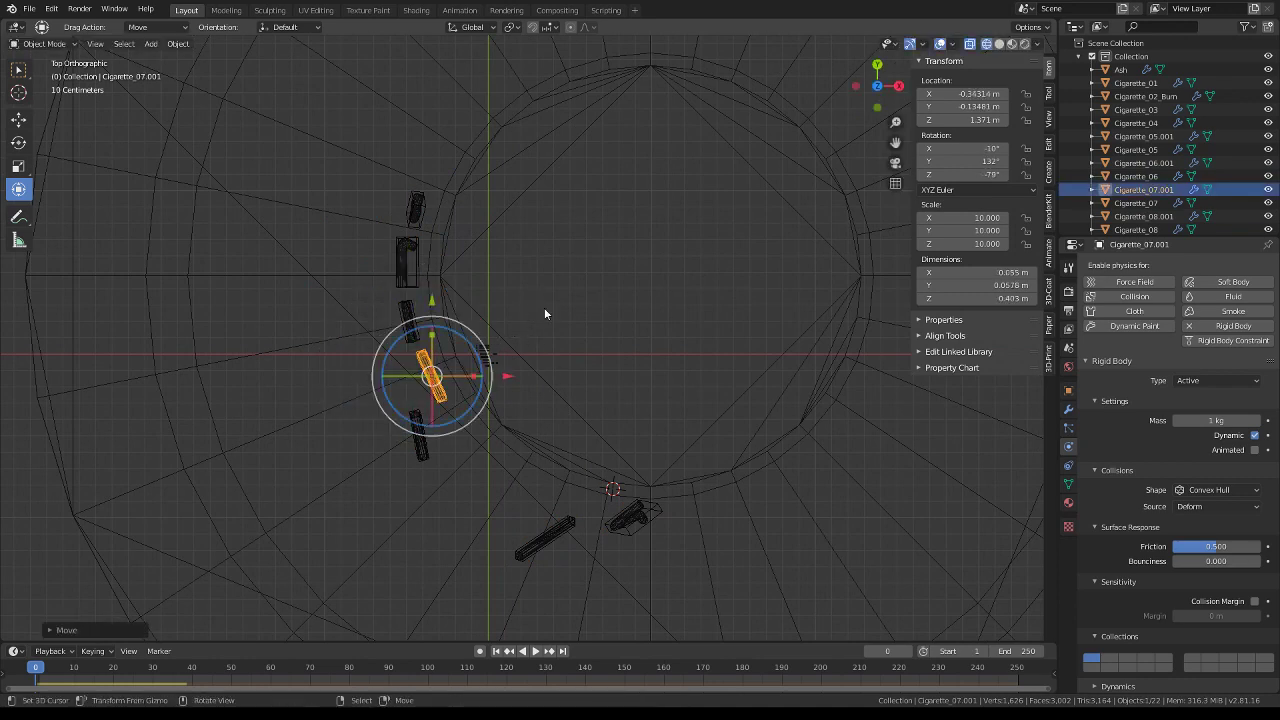
Move and rotate Cigarette_06.001 and Cigarette_05.001 so they follow the curve
drag(432, 432, 480, 440)
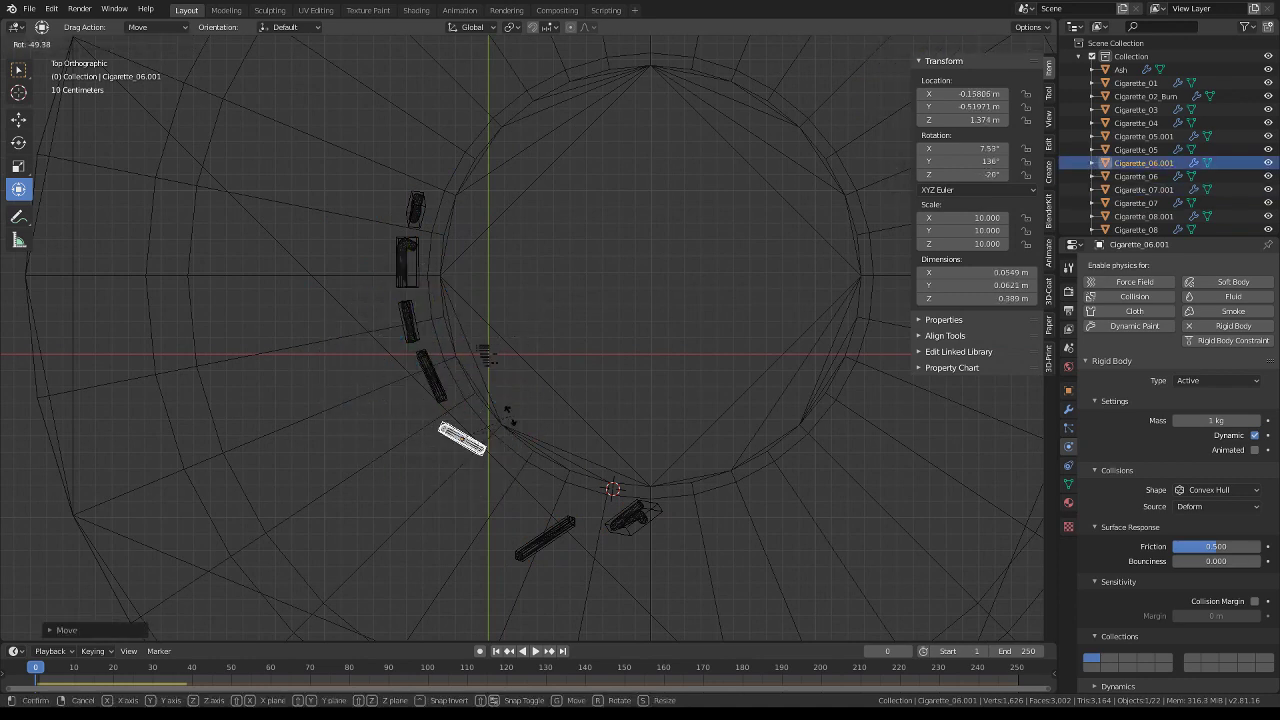
key(r)
click(521, 440)
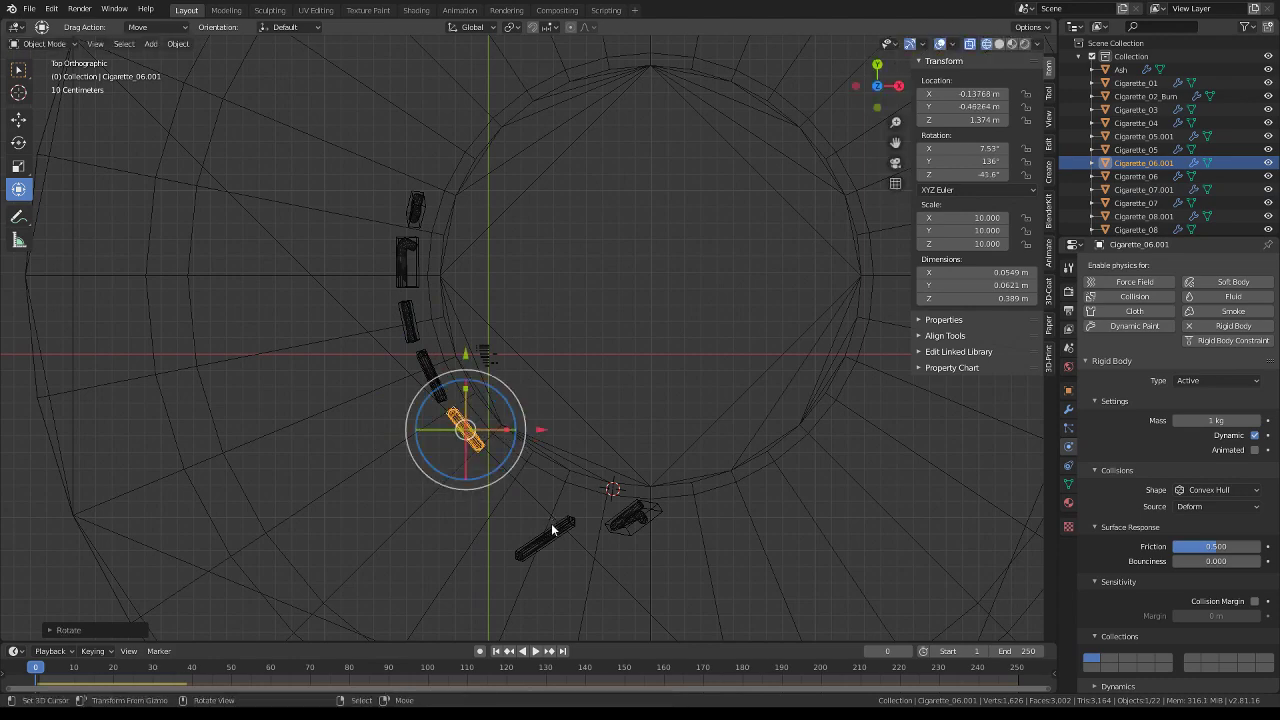
click(556, 530)
mouse_move(566, 530)
mouse_down()
mouse_move(594, 570)
mouse_move(592, 525)
mouse_move(657, 560)
mouse_up()
key(r)
click(584, 545)
Rotate Cigarette_08.001 to fit the arc and confirm its placement
click(655, 537)
click(655, 537)
key(r)
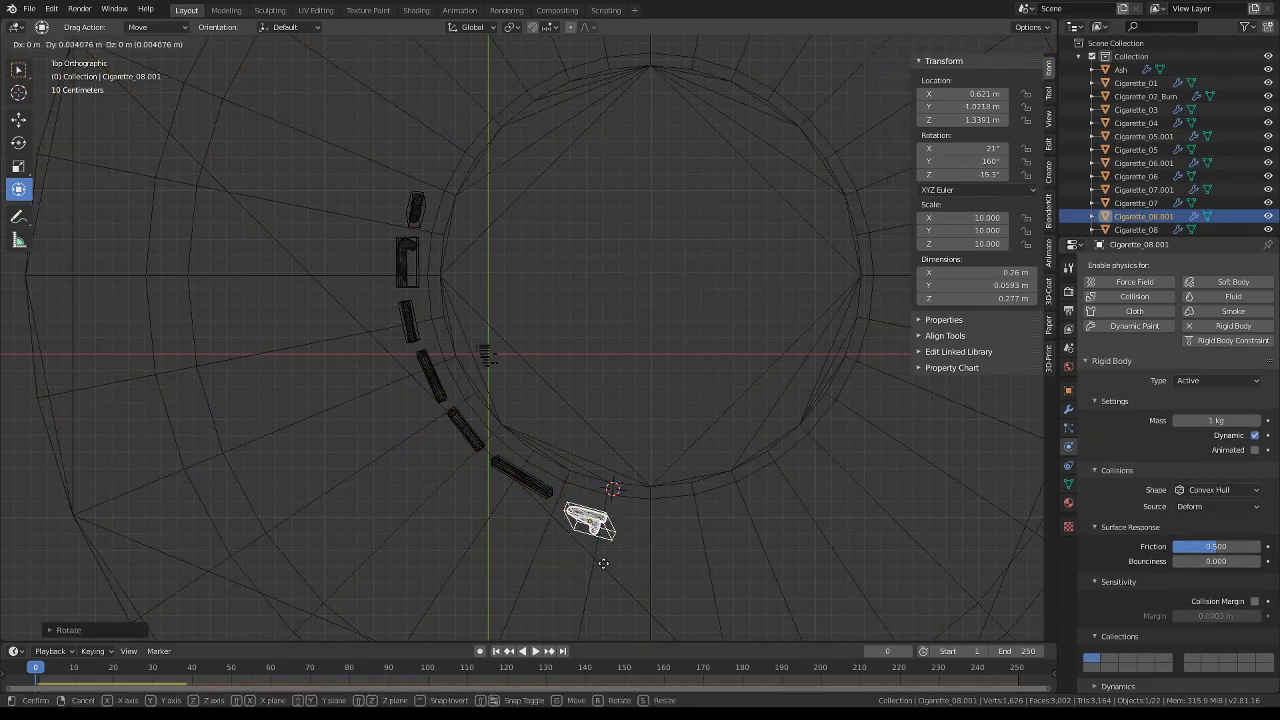
click(603, 563)
mouse_move(603, 563)
middle_down()
mouse_move(524, 376)
mouse_move(180, 594)
middle_up()
Scale the Circle slab's top rim and lower outer edge loops inward in Edit Mode
key(space)
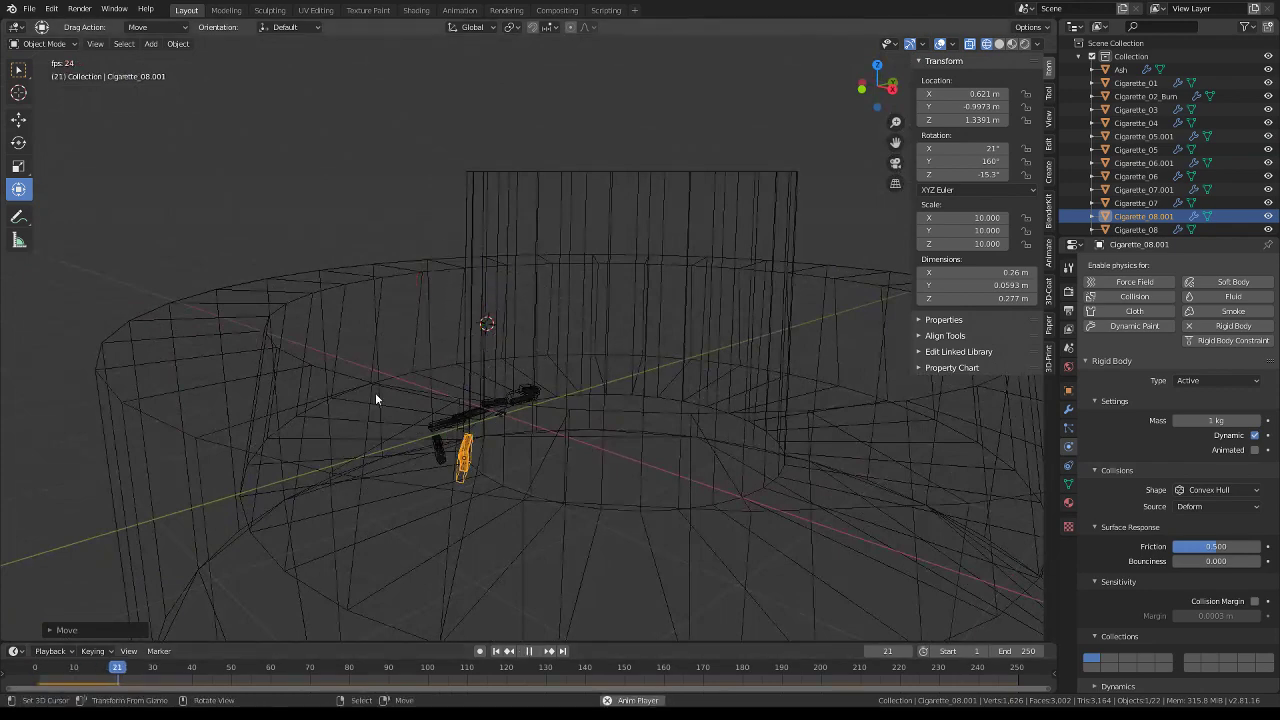
key(space)
click(233, 526)
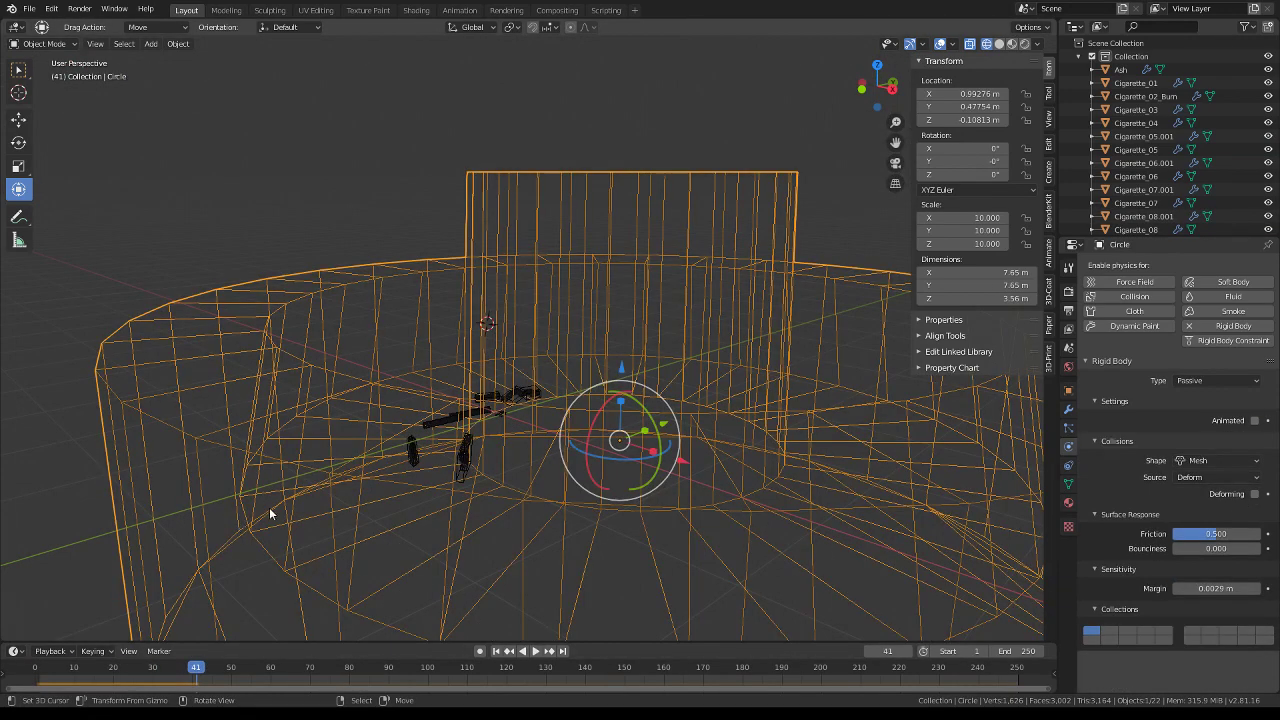
key(Tab)
click(286, 358)
alt+click(286, 358)
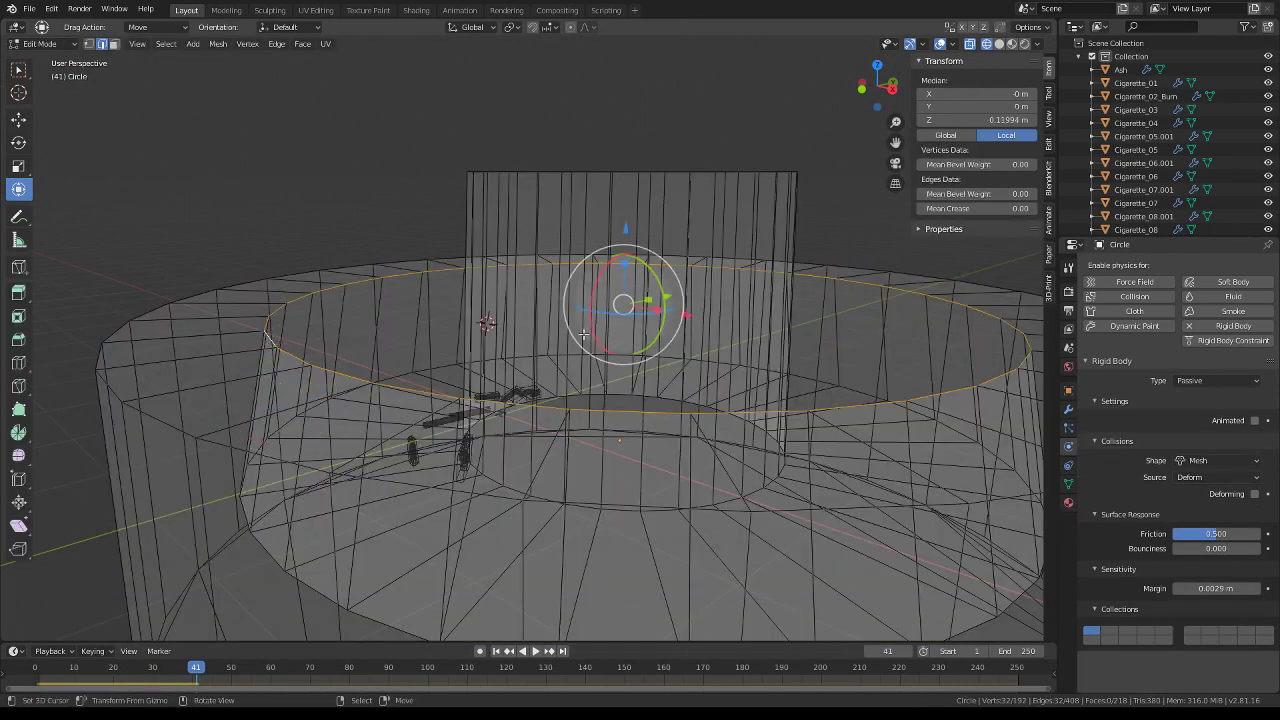
key(s)
click(394, 523)
alt+click(262, 548)
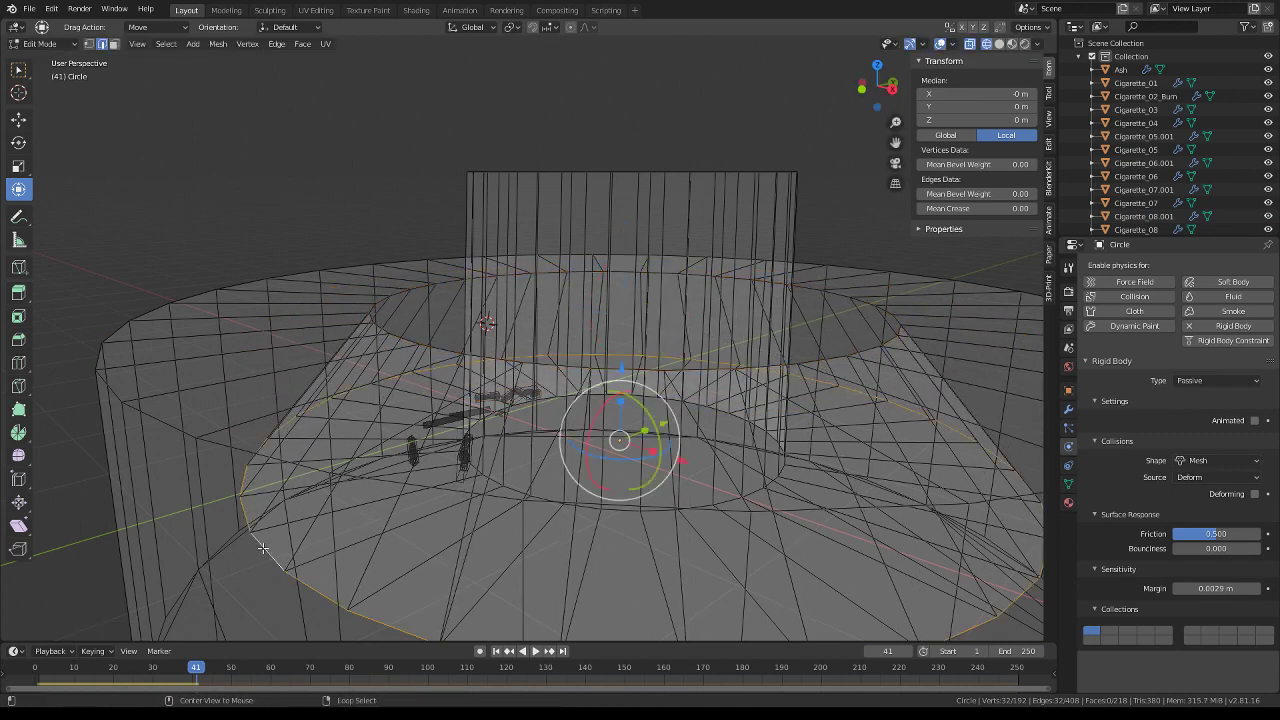
key(s)
click(838, 510)
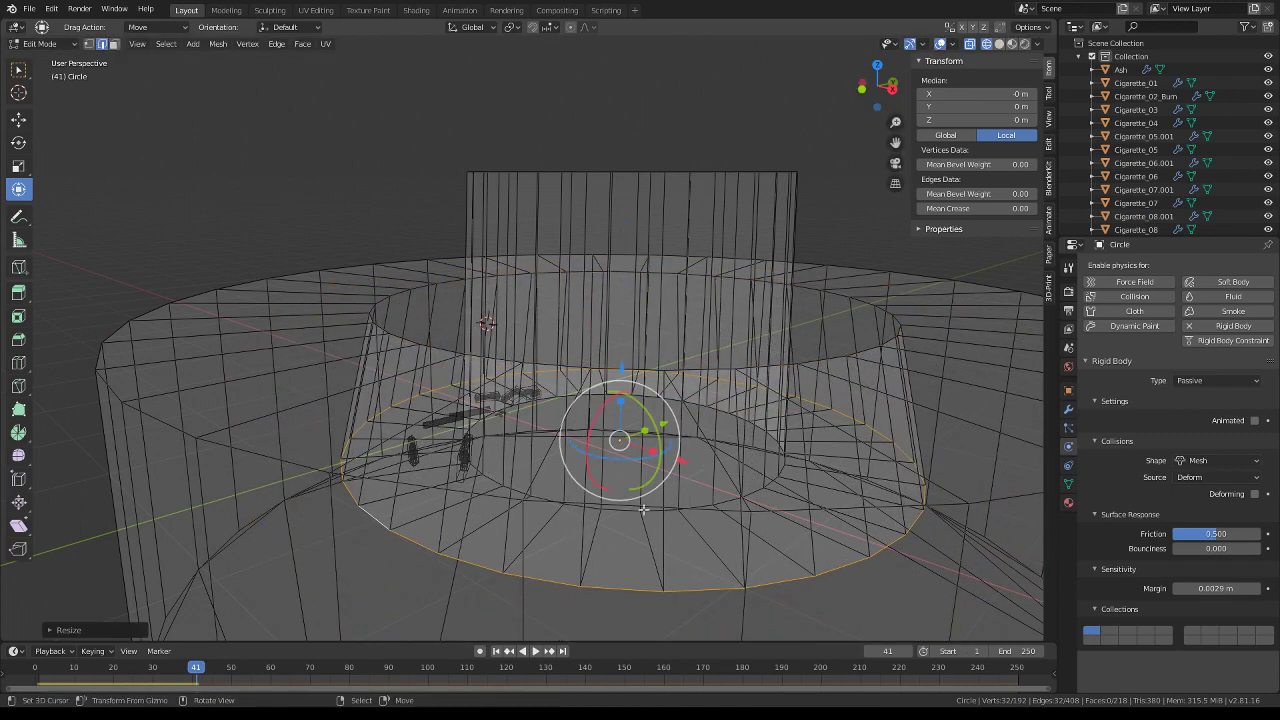
Return to Object Mode and replay the cigarettes falling onto the reshaped slab from the first frame
key(Tab)
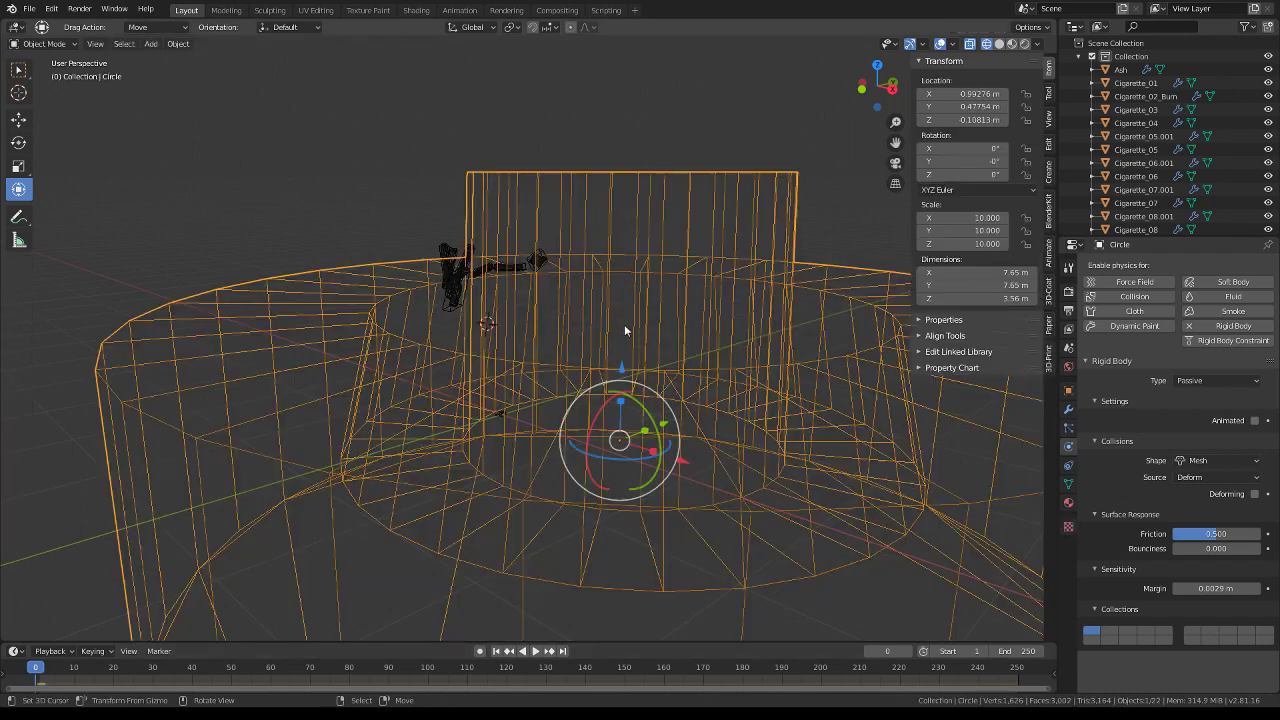
key(space)
key(space)
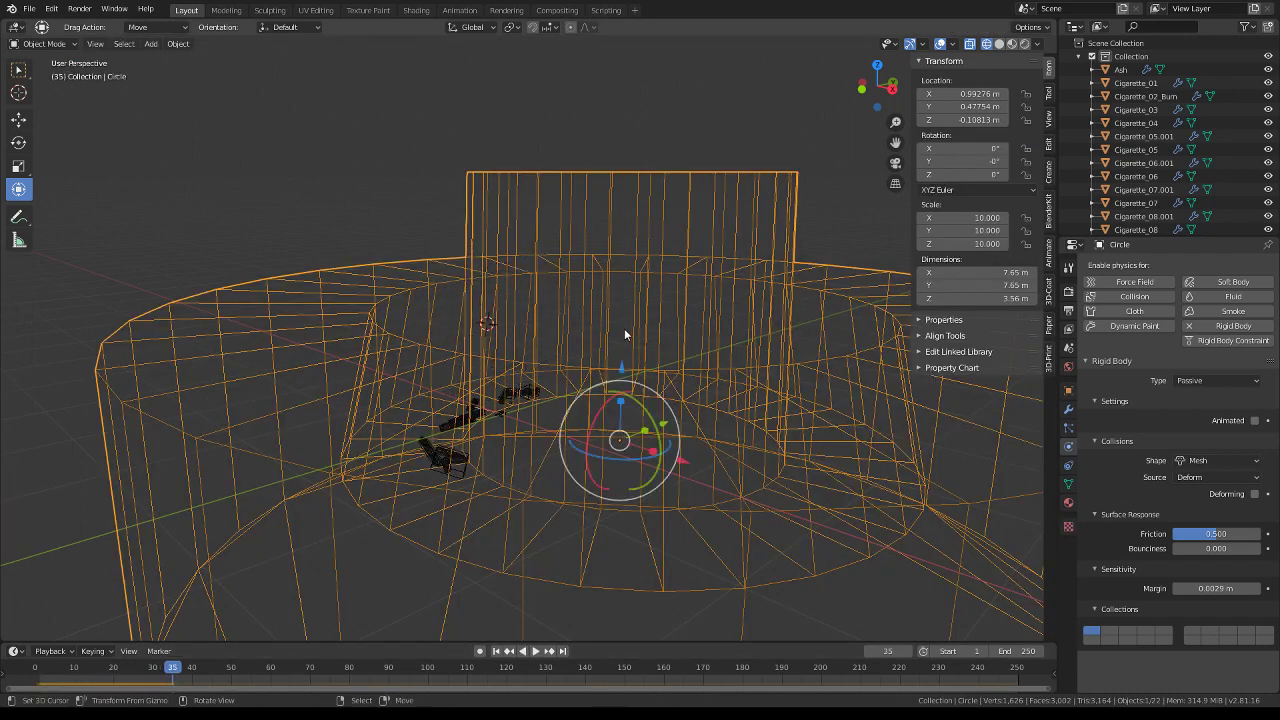
key(Tab)
key(Tab)
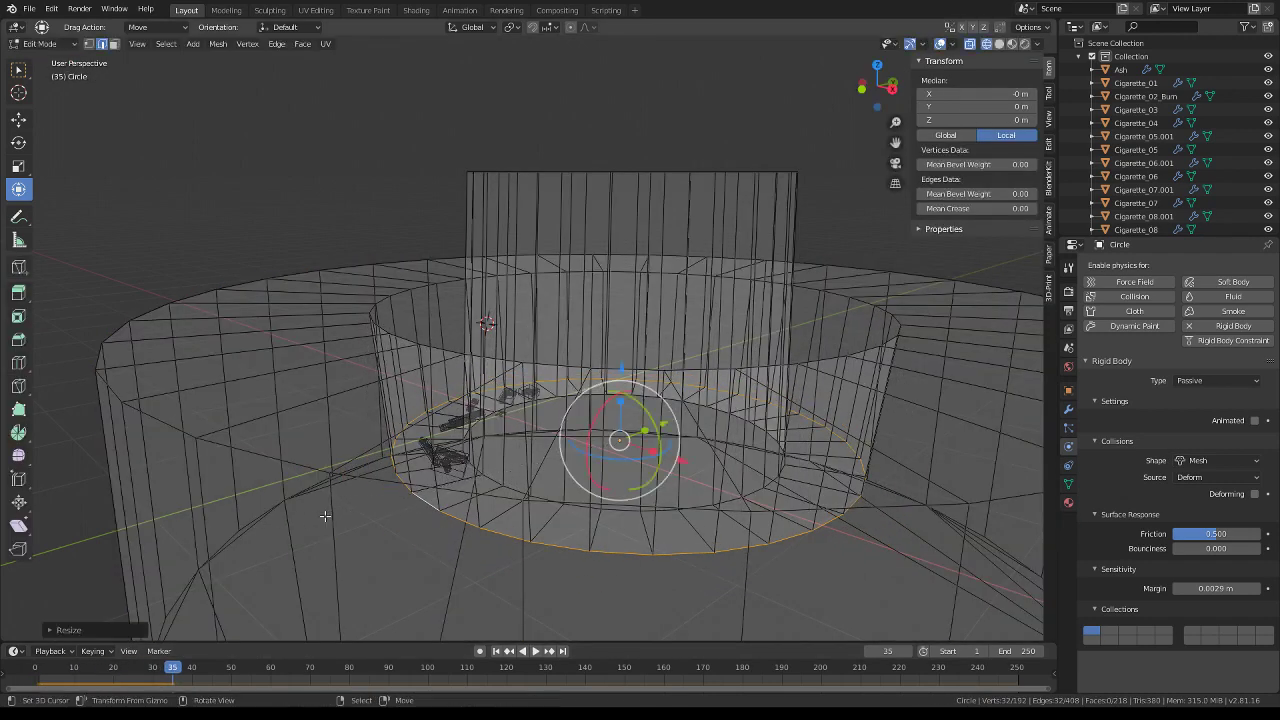
click(330, 512)
drag(148, 667, 40, 667)
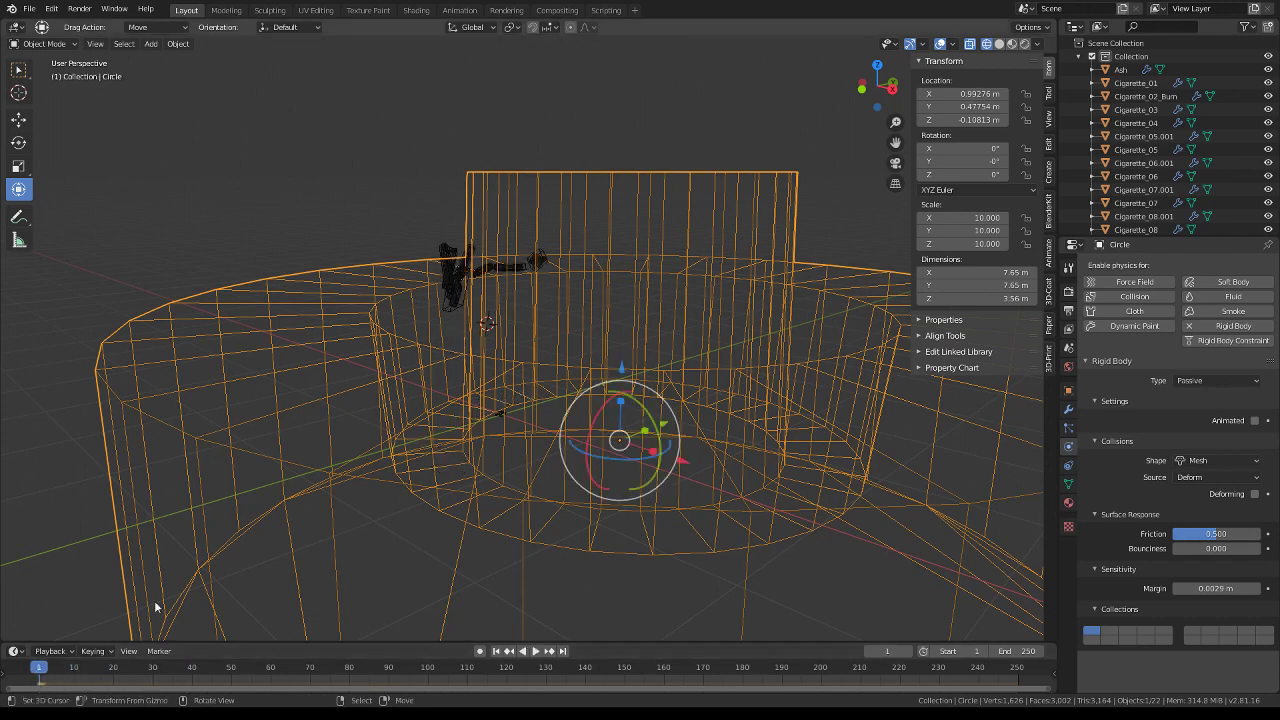
key(space)
key(space)
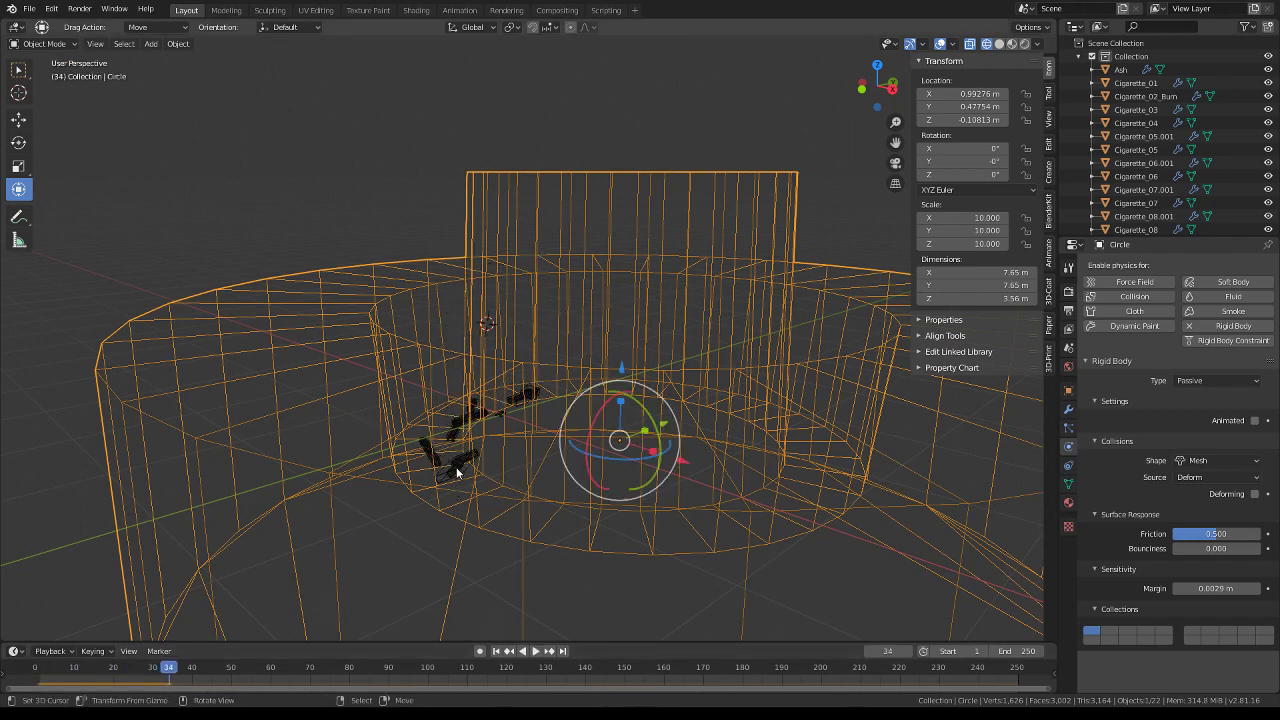
click(456, 467)
mouse_move(456, 467)
middle_down()
mouse_move(507, 537)
mouse_move(521, 393)
middle_up()
Try selecting individual arc cigarettes, such as Cigarette_05.001, Cigarette_06.001 and Cigarette_08.001
alt+scroll(508, 537, down, 20)
shift+click(492, 430)
click(505, 455)
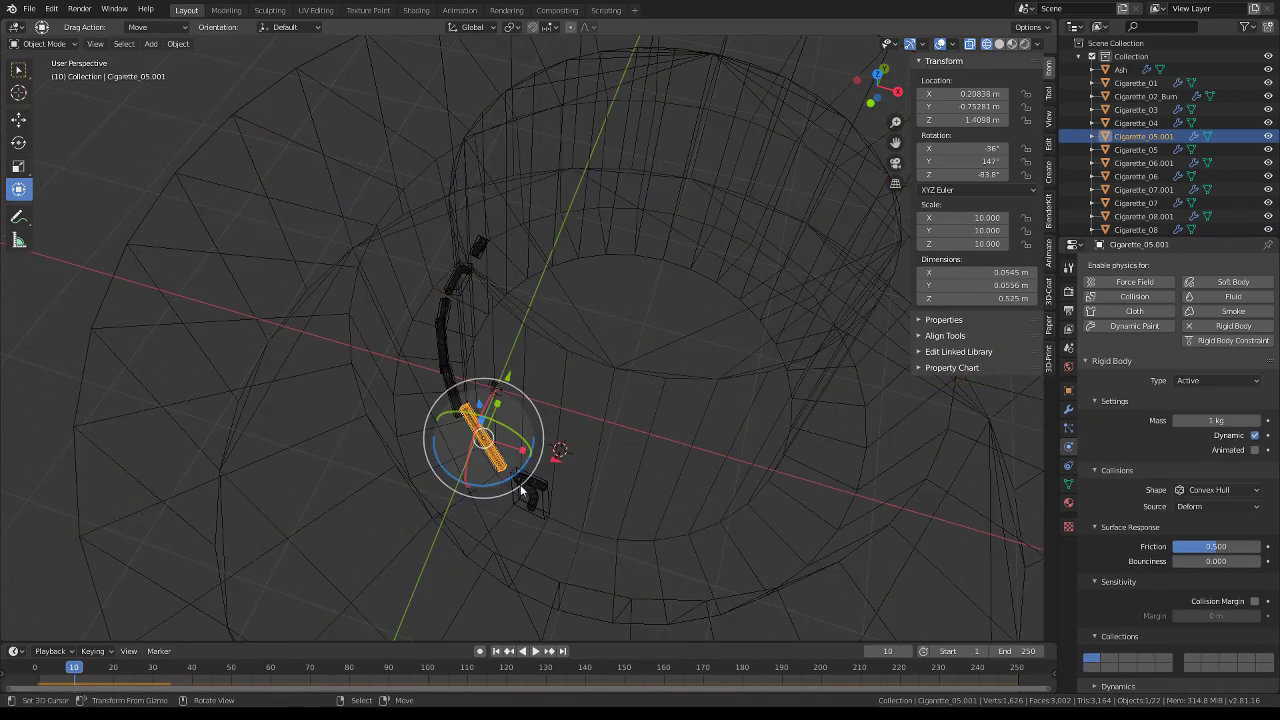
shift+click(525, 487)
mouse_move(525, 487)
middle_down()
mouse_move(471, 406)
mouse_move(540, 425)
middle_up()
shift+click(507, 466)
click(540, 425)
shift+click(613, 413)
shift+click(627, 416)
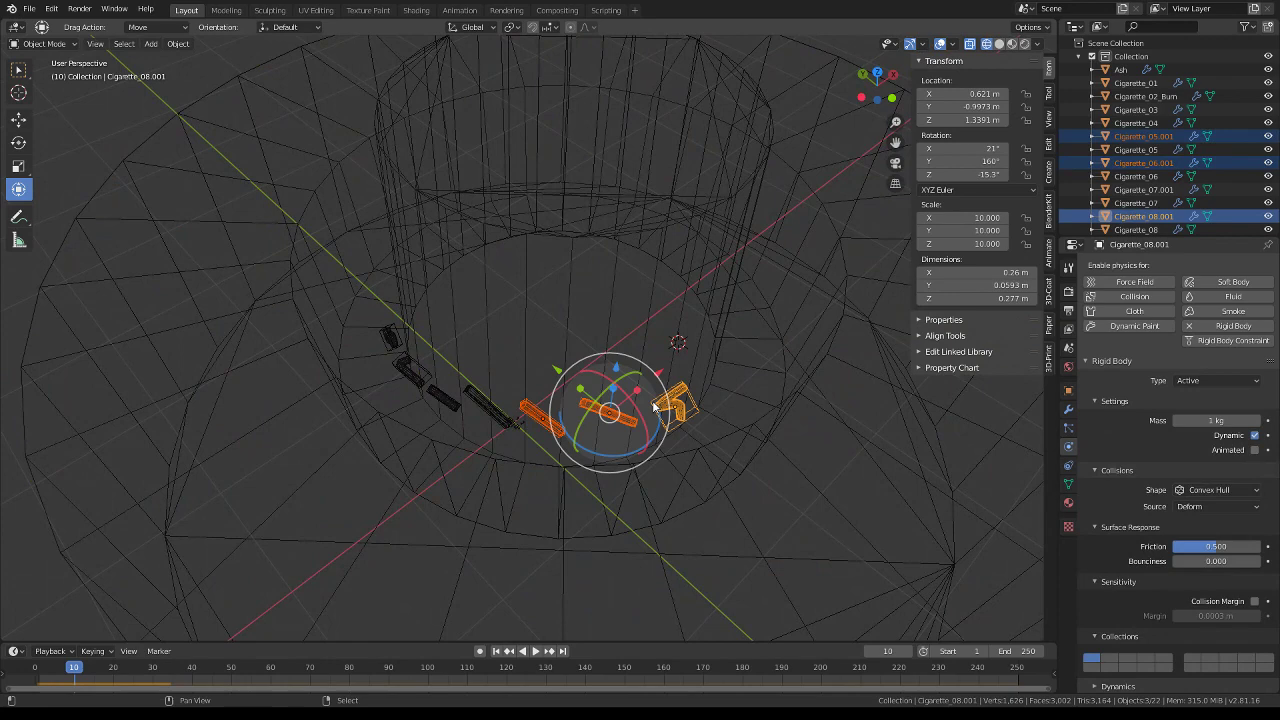
shift+click(492, 410)
click(487, 404)
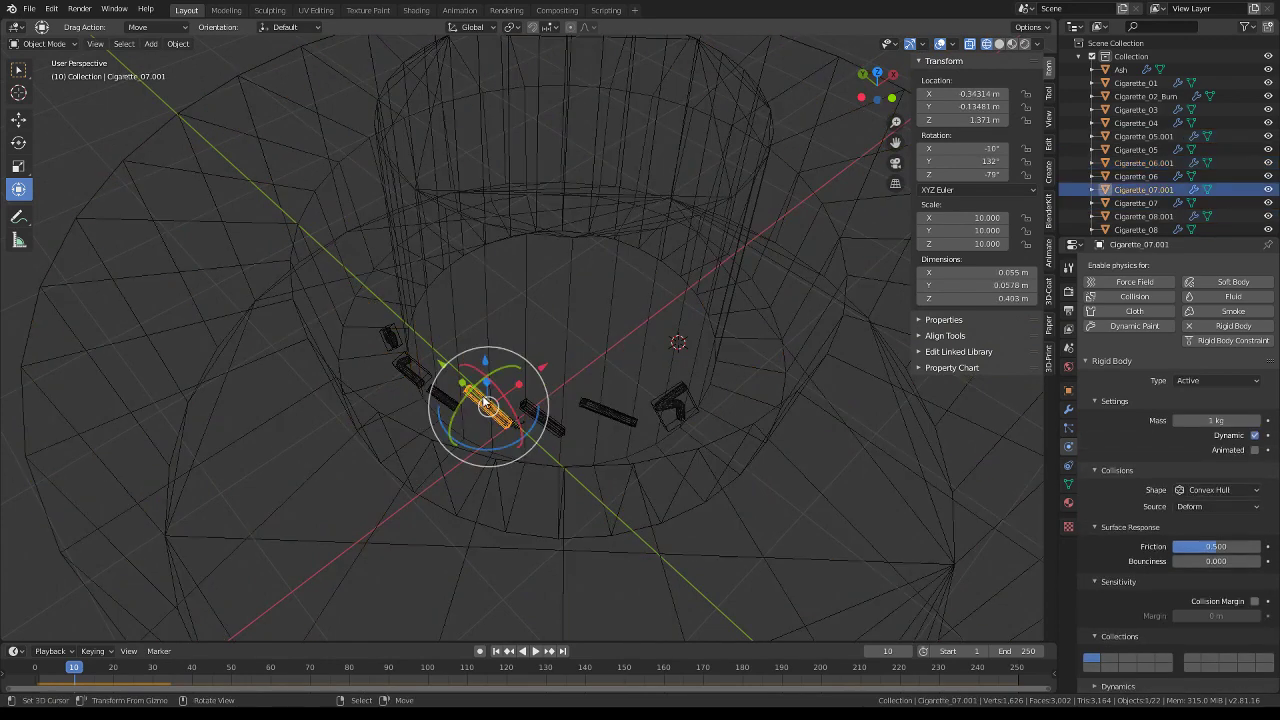
shift+click(672, 407)
click(605, 412)
Add more arc cigarettes to the selection, through Cigarette_09.001 and Cigarette_11.001
middle_drag(605, 412, 643, 401)
shift+click(672, 405)
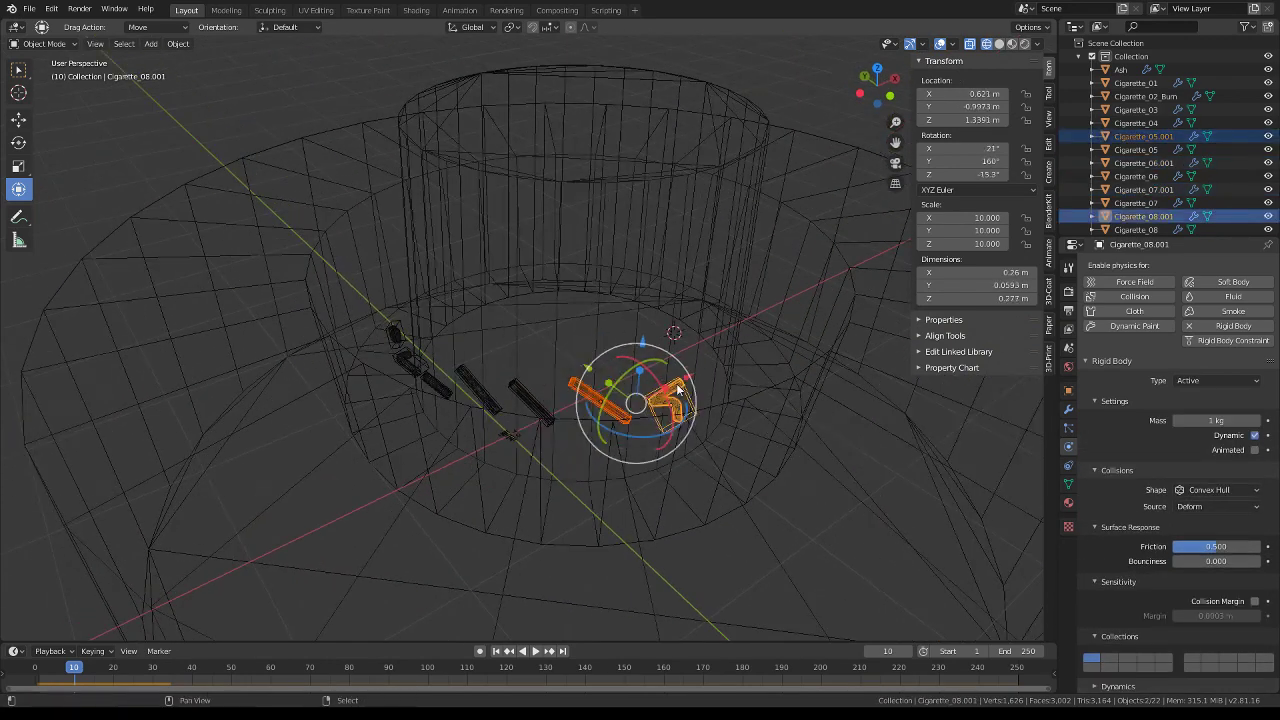
shift+click(516, 396)
shift+click(476, 383)
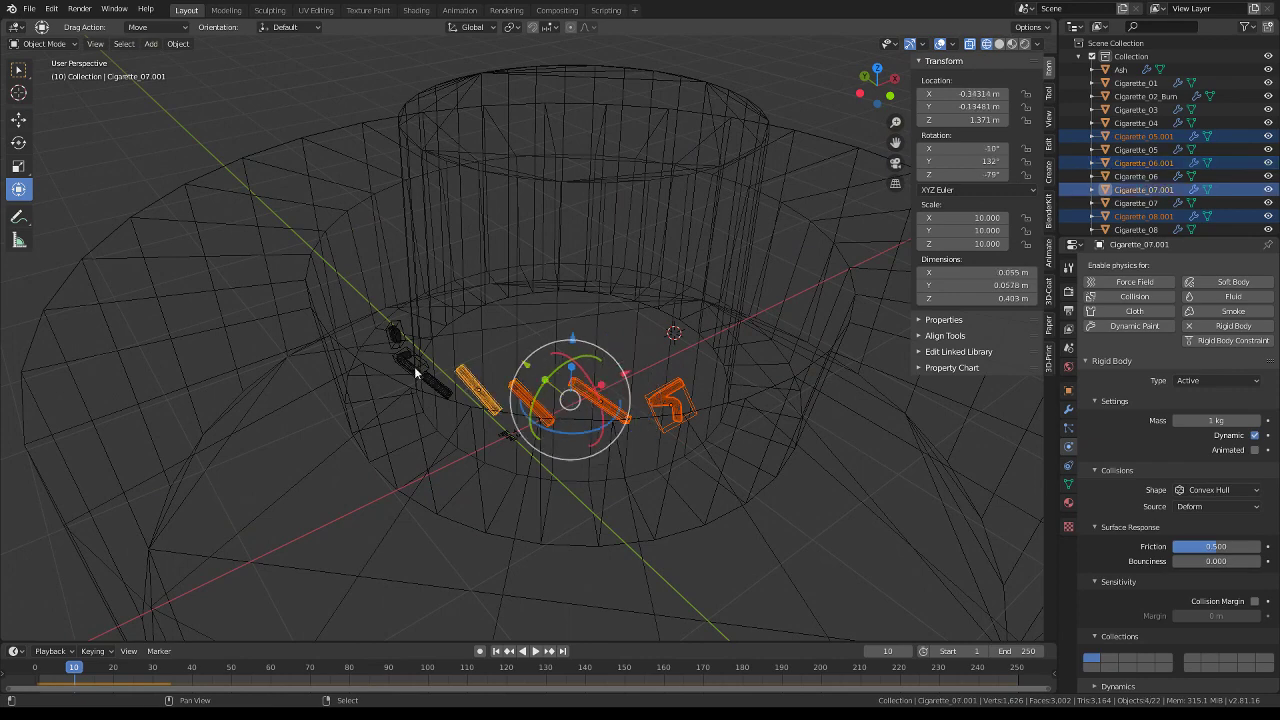
shift+click(436, 380)
middle_drag(437, 375, 488, 483)
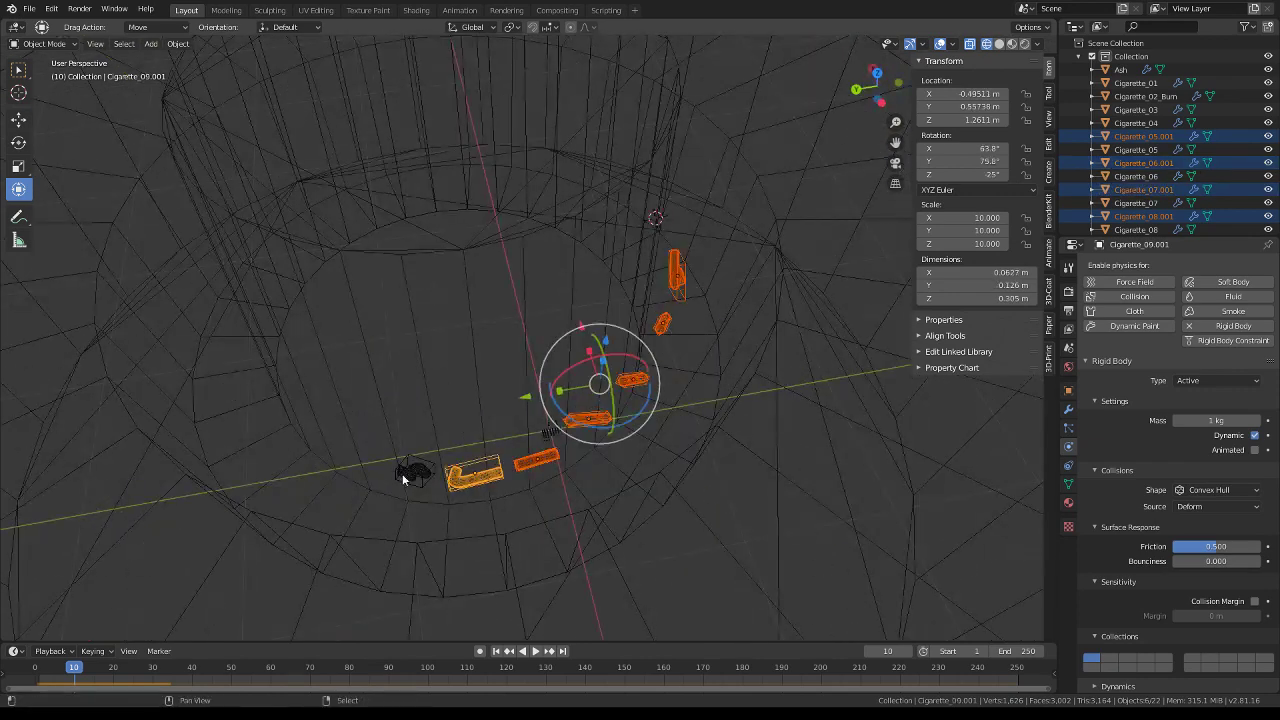
shift+click(404, 479)
From top view, select the circular slab and snap the 3D cursor to its centre
key(KP_7)
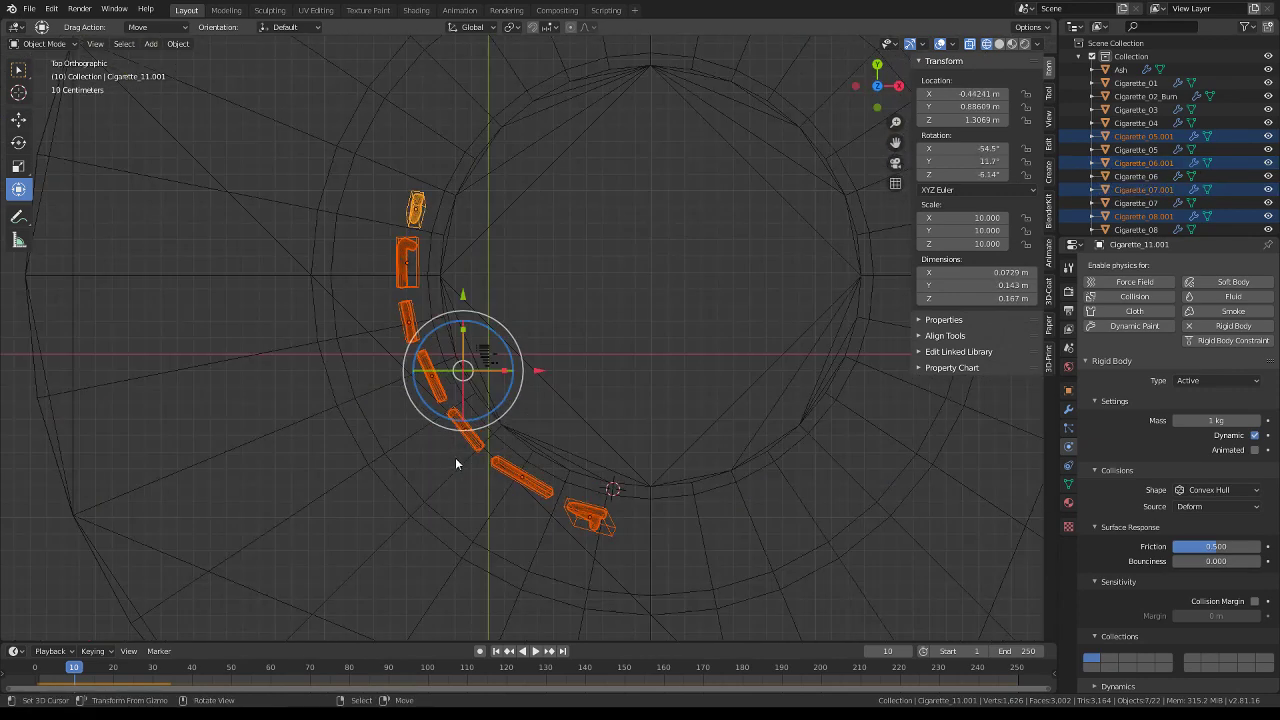
scroll(545, 422, down, 2)
scroll(614, 391, down, 2)
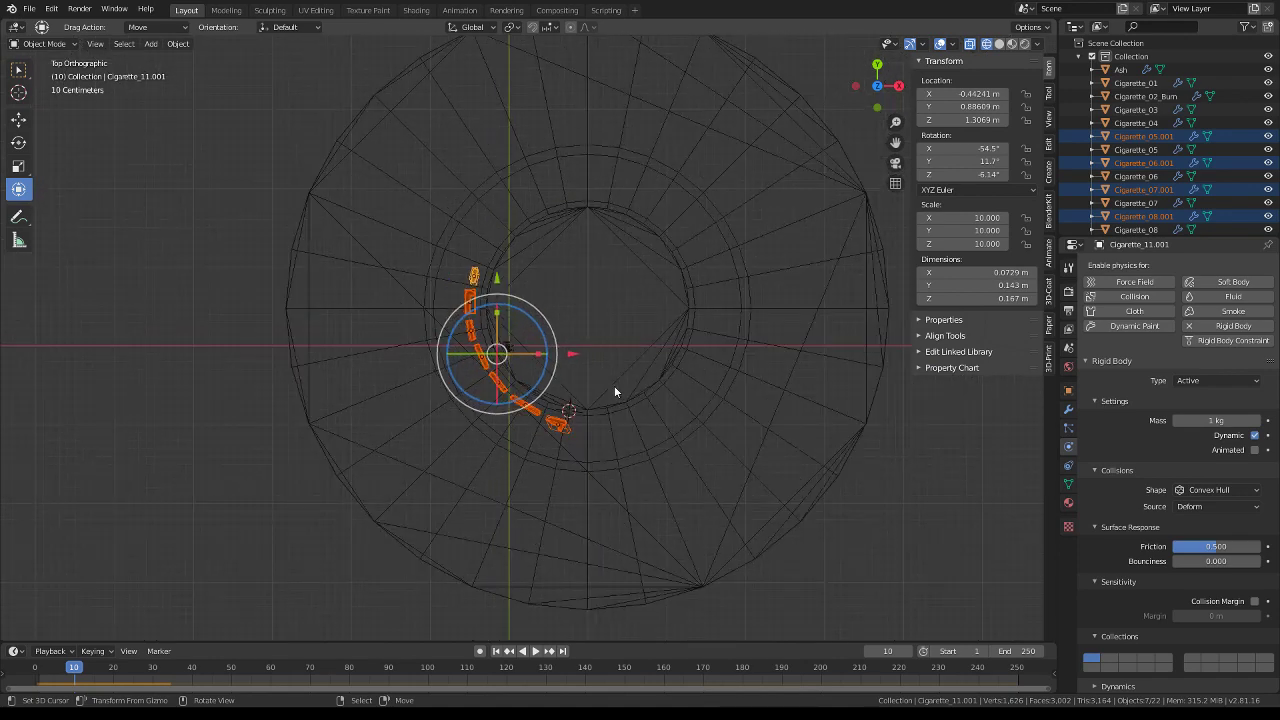
click(666, 373)
key(shift+s)
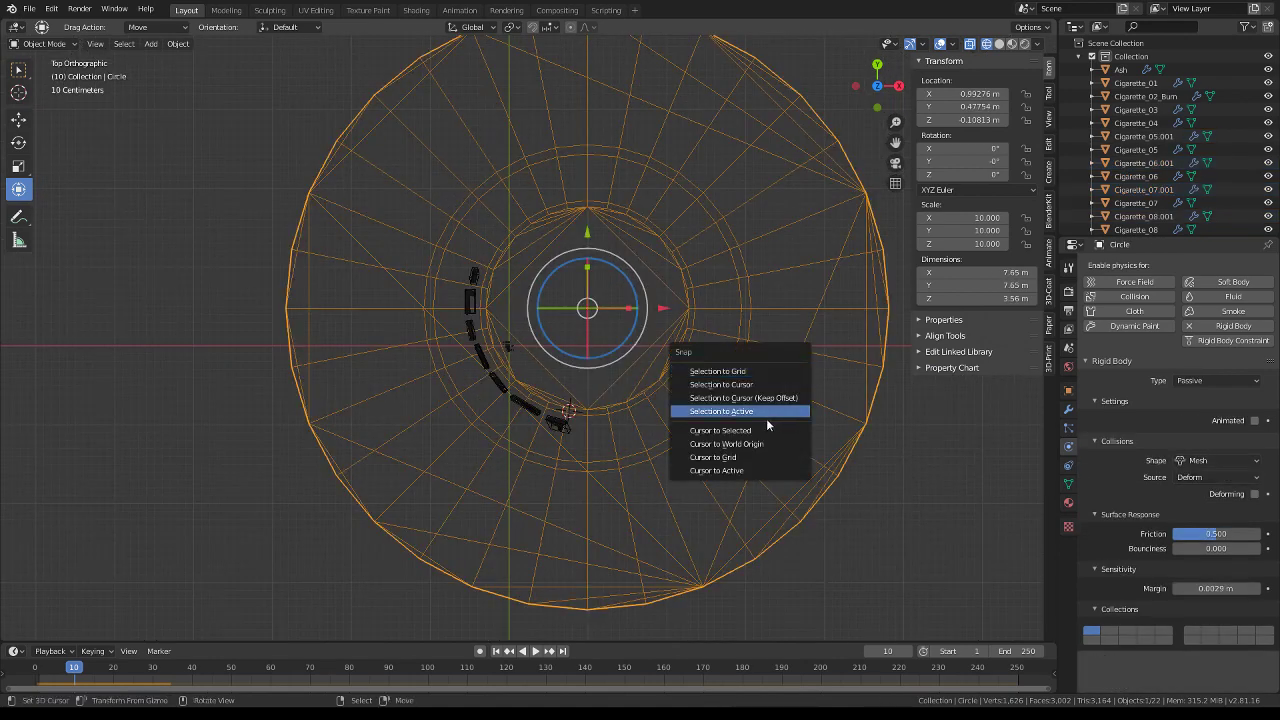
click(742, 430)
Box-select all the arc cigarettes without the slab and open the pivot point options
scroll(600, 450, up, 2)
click(572, 464)
key(b)
mouse_move(604, 490)
mouse_down()
mouse_move(467, 442)
mouse_move(443, 206)
mouse_up()
key(b)
key(b)
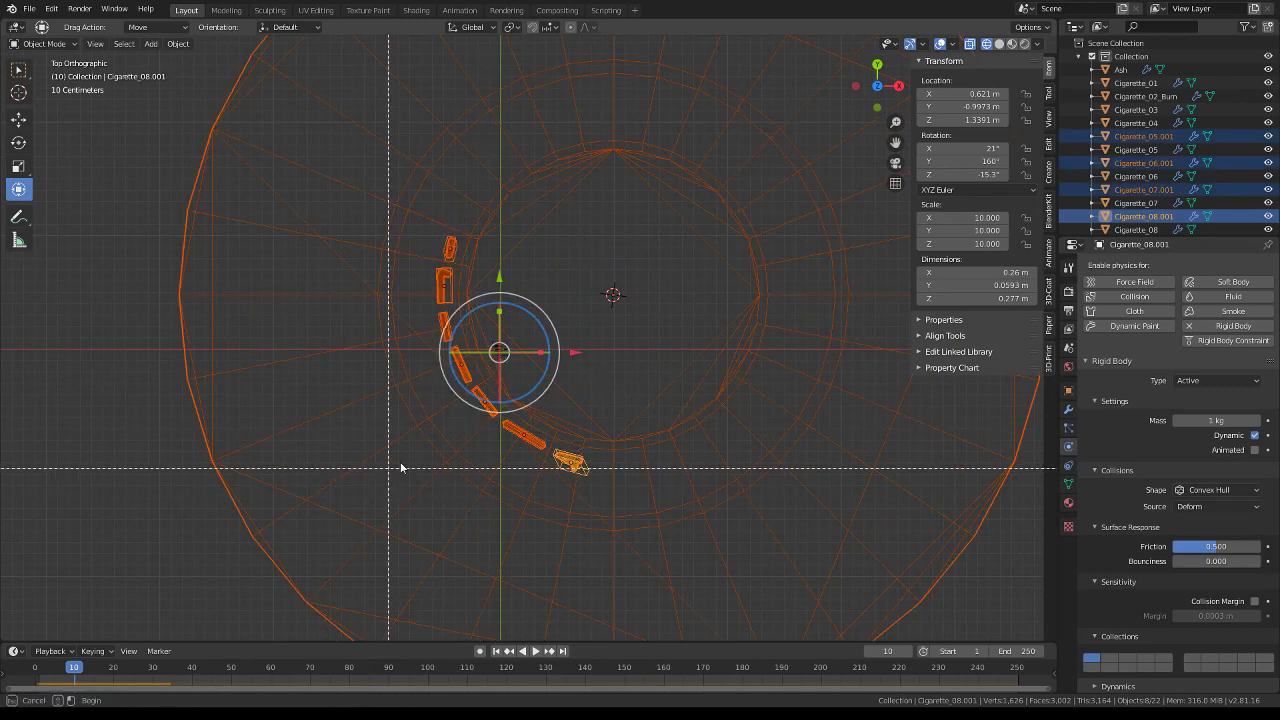
middle_drag(400, 467, 422, 445)
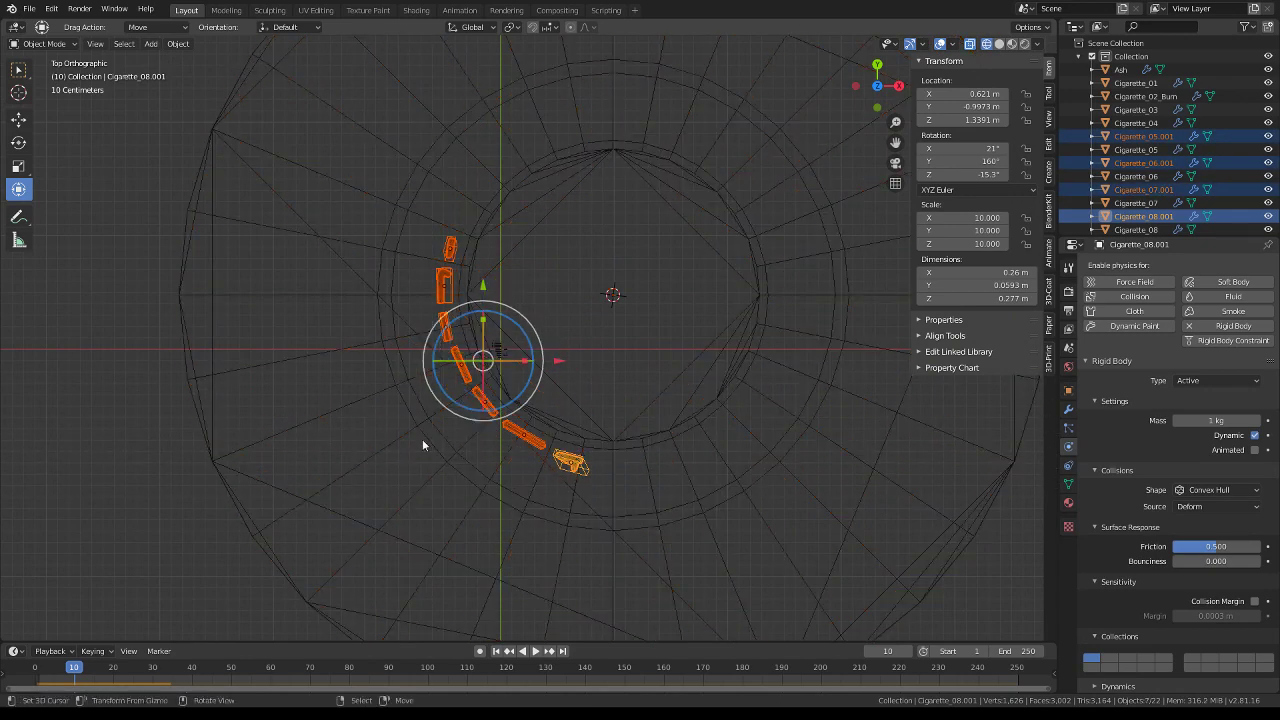
click(510, 27)
Set the pivot to 3D Cursor, add rotated linked copies, test the fall, and rewind to frame 1
click(530, 57)
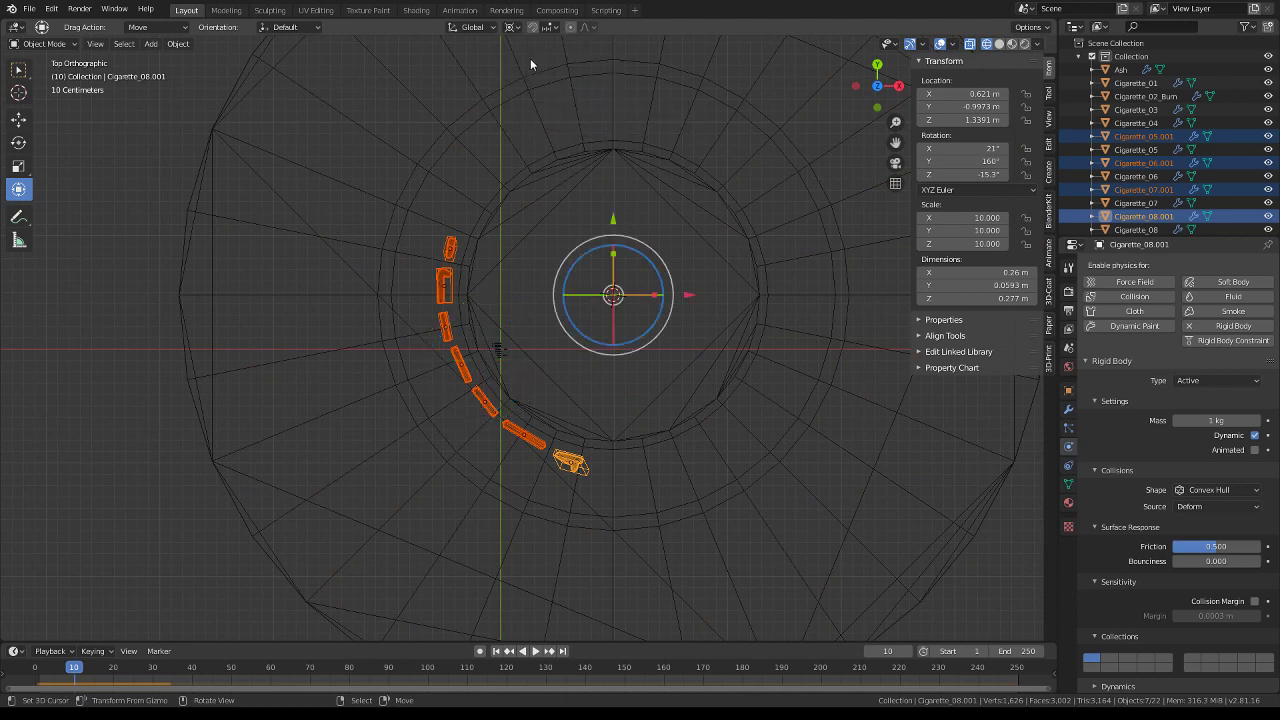
key(alt+d)
key(r)
click(764, 404)
key(space)
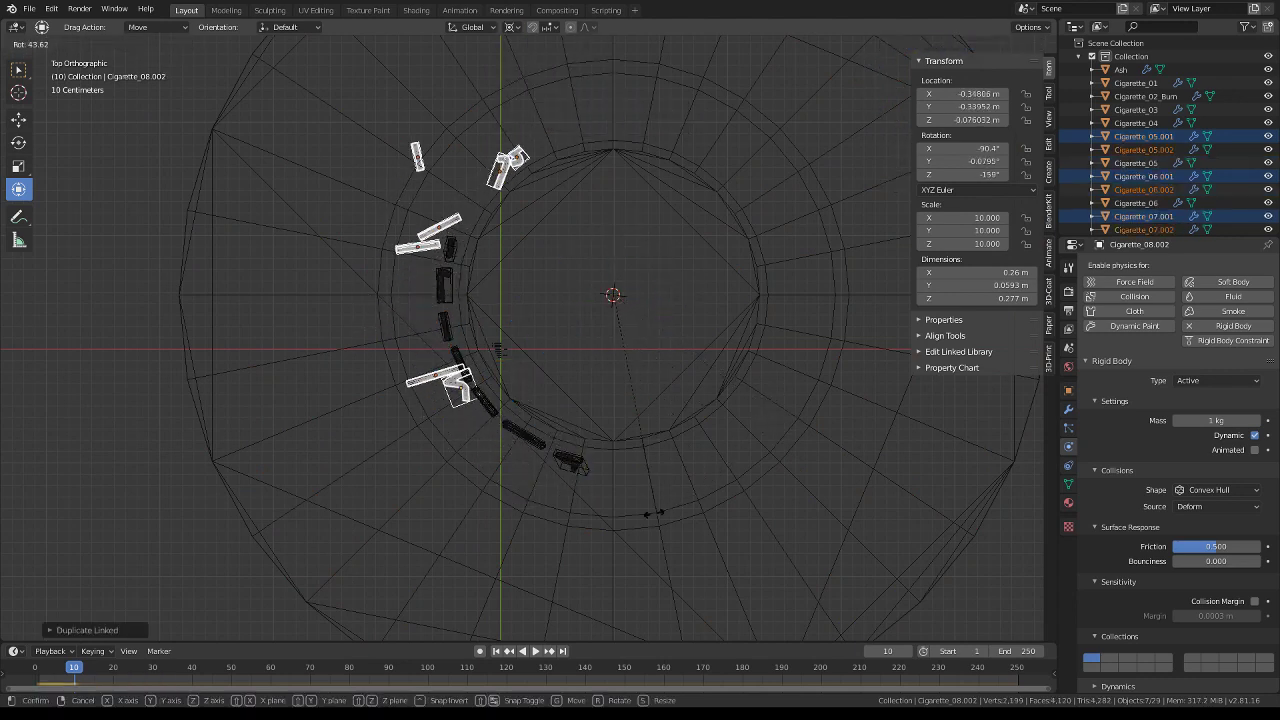
key(Escape)
key(space)
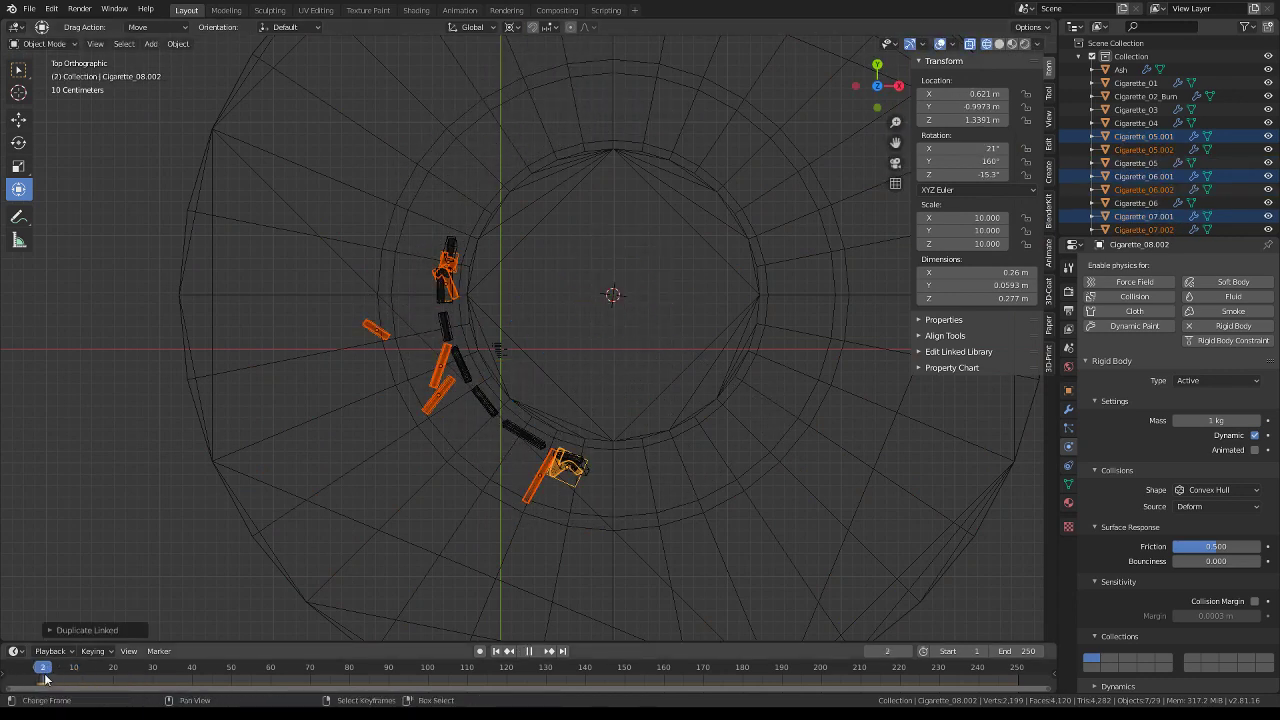
drag(45, 679, 40, 681)
key(space)
Add a second set of linked copies, rotated along the top and nudged into position, then test the fall
key(alt+d)
key(r)
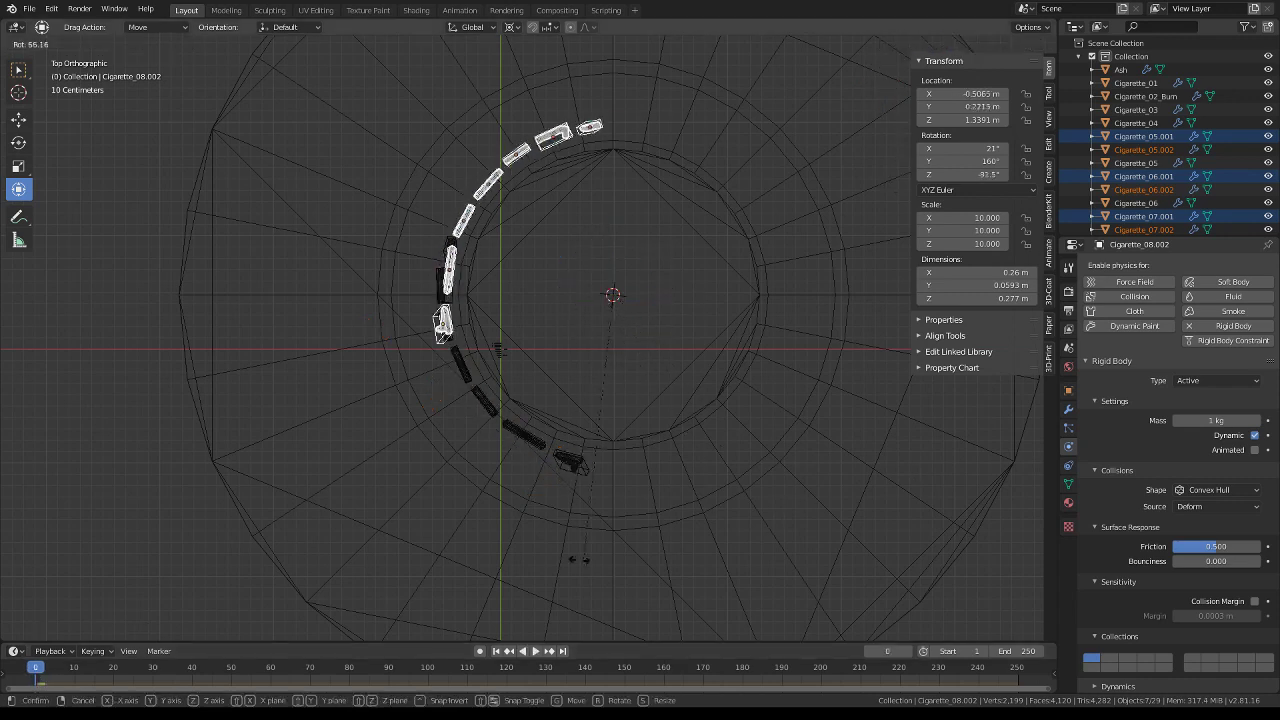
click(398, 498)
key(g)
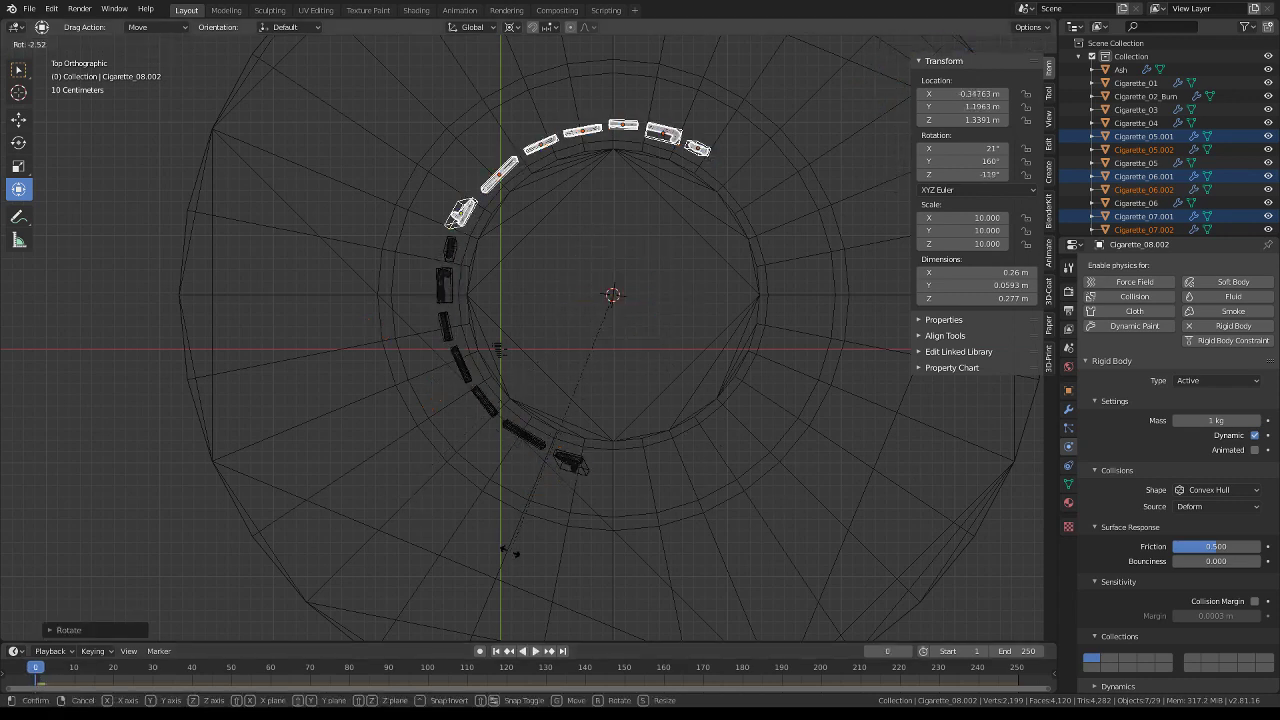
click(581, 492)
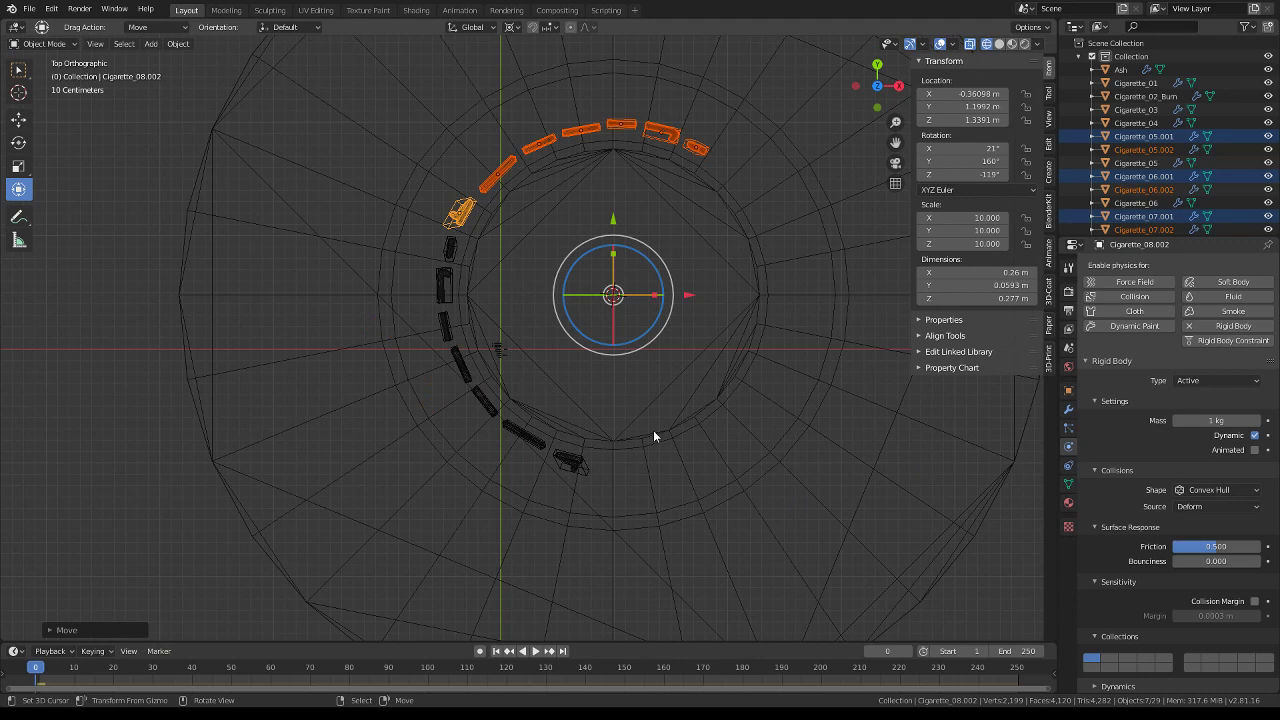
key(space)
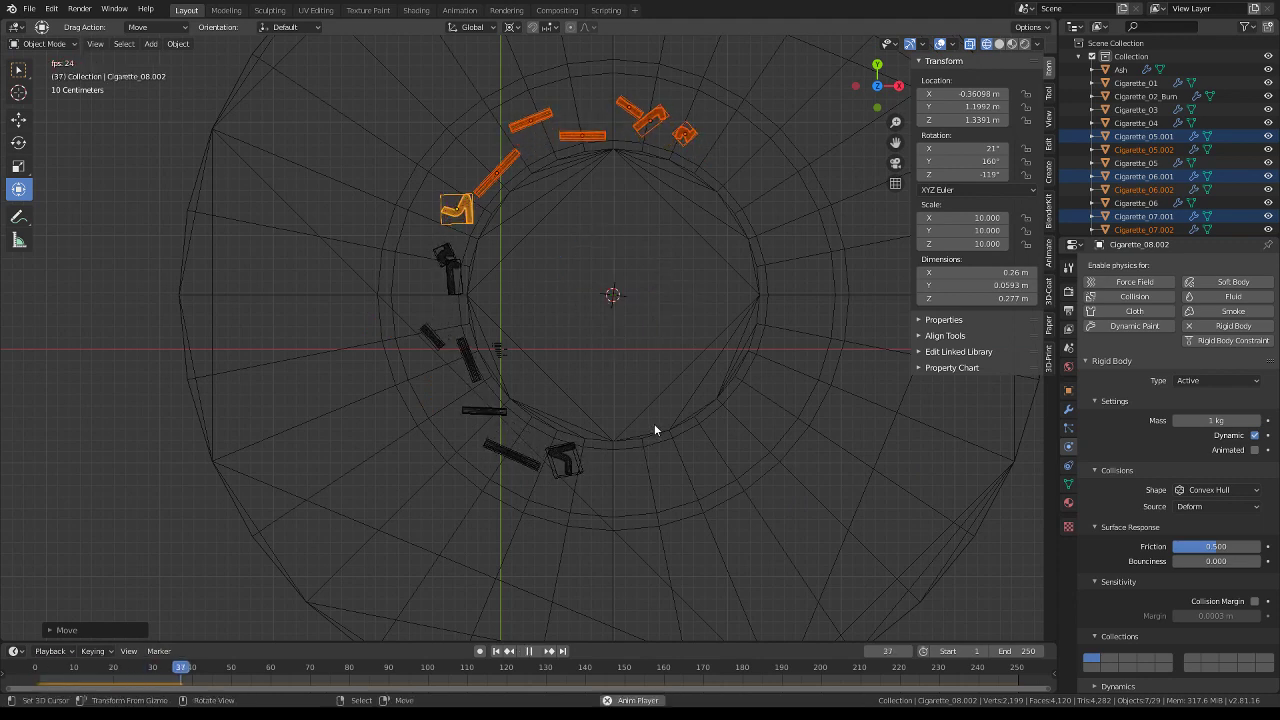
key(Escape)
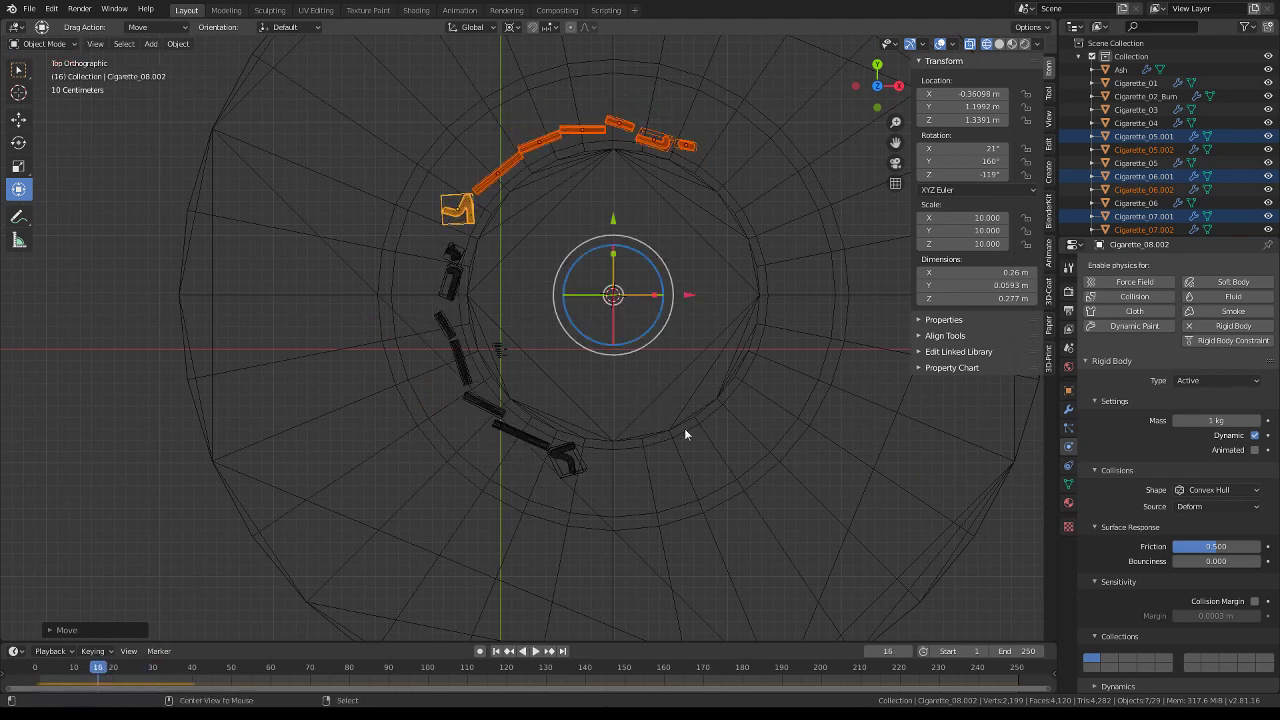
Rewind to the first frame and rotate a third set of linked arc copies onto the right side
key(alt+d)
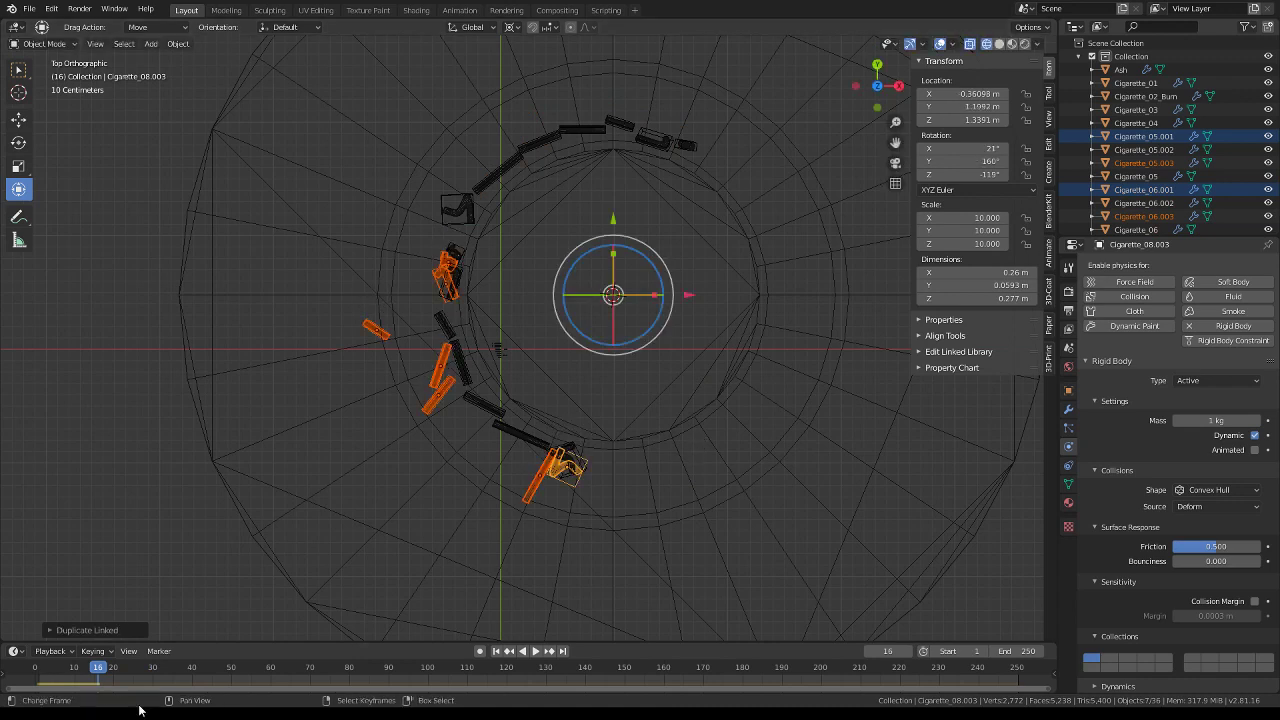
key(shift+Left)
key(r)
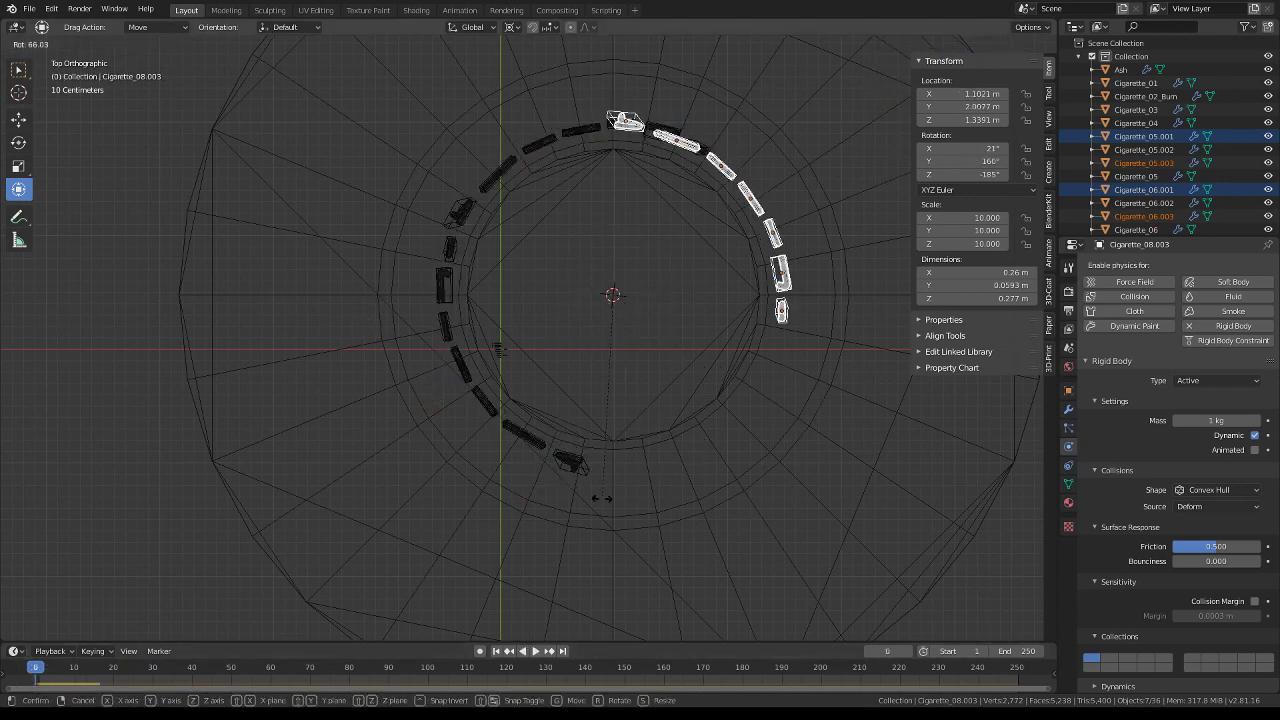
click(493, 468)
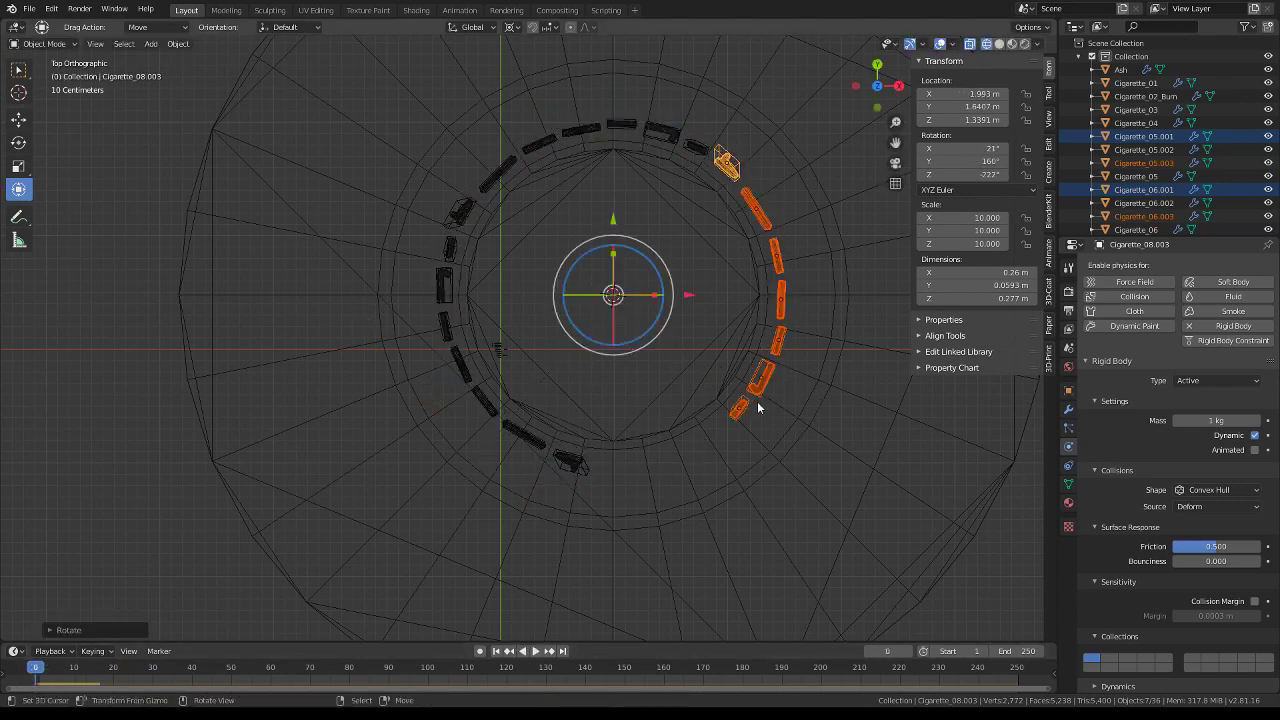
Fill the bottom gap with rotated linked copies of two neighbouring pieces, undoing an accidental slab move
key(a)
click(741, 172)
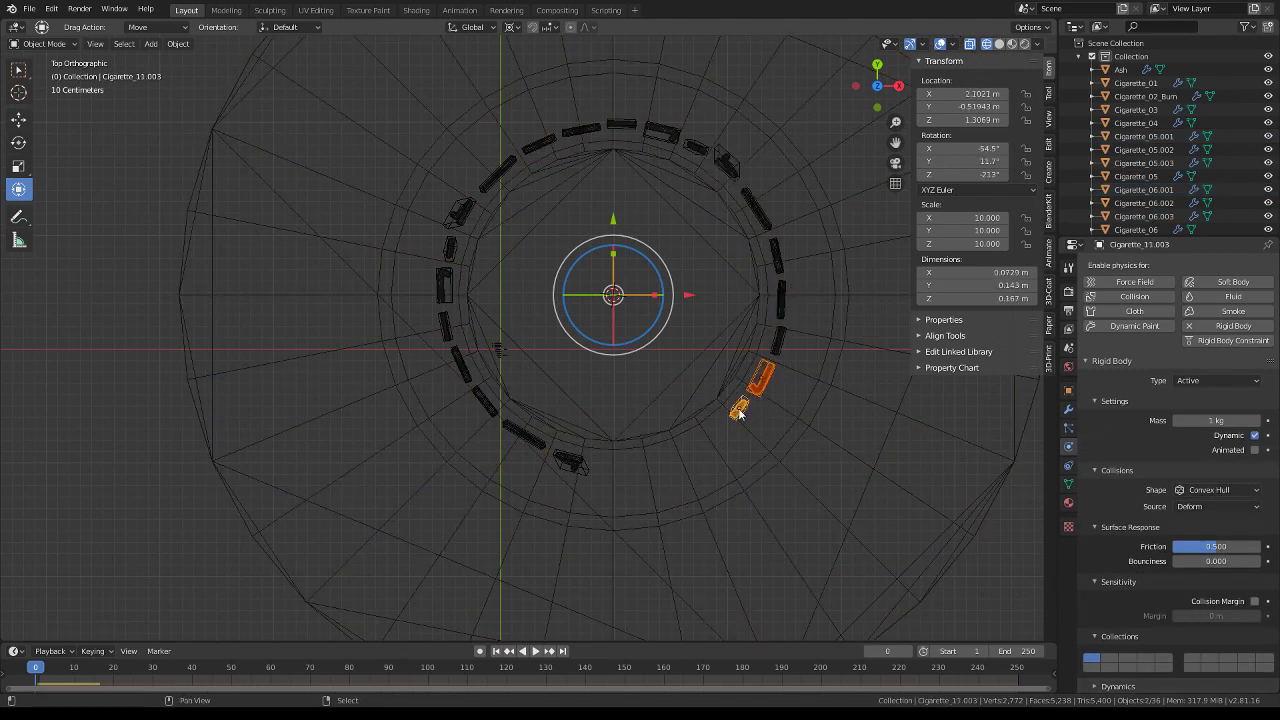
drag(752, 400, 760, 395)
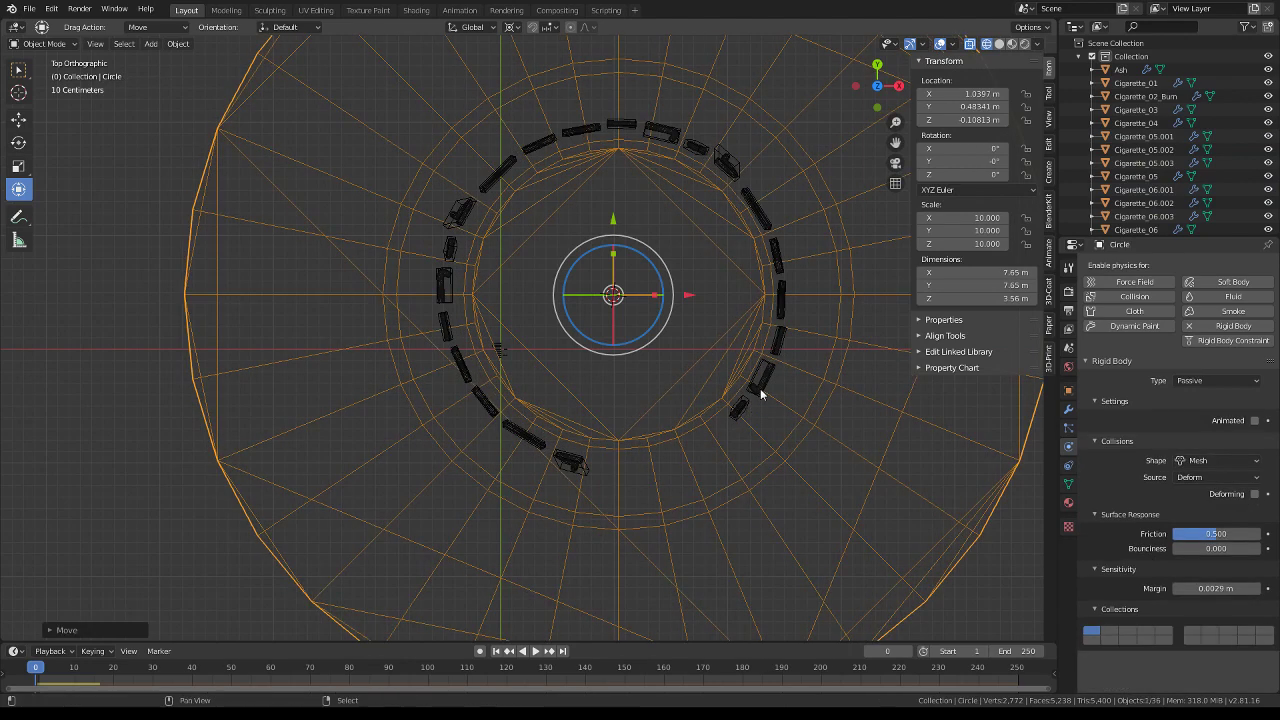
key(ctrl+z)
click(739, 409)
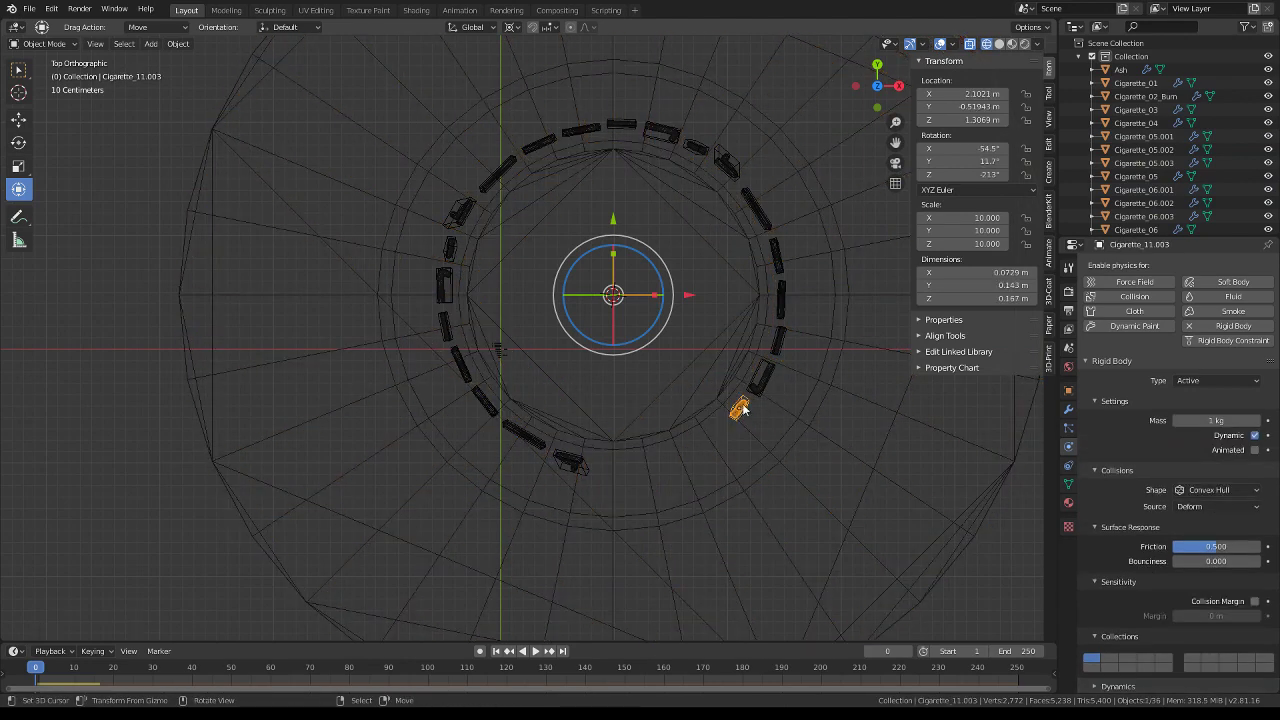
shift+click(760, 378)
key(alt+d)
key(r)
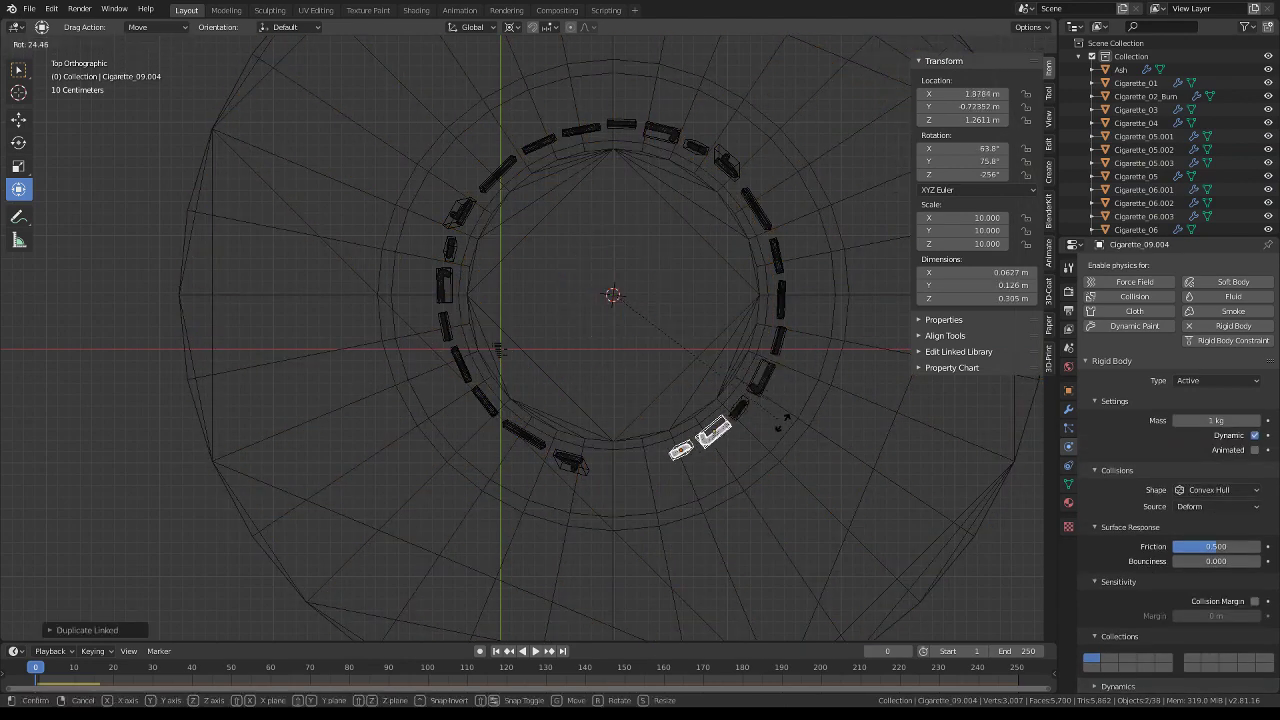
click(779, 440)
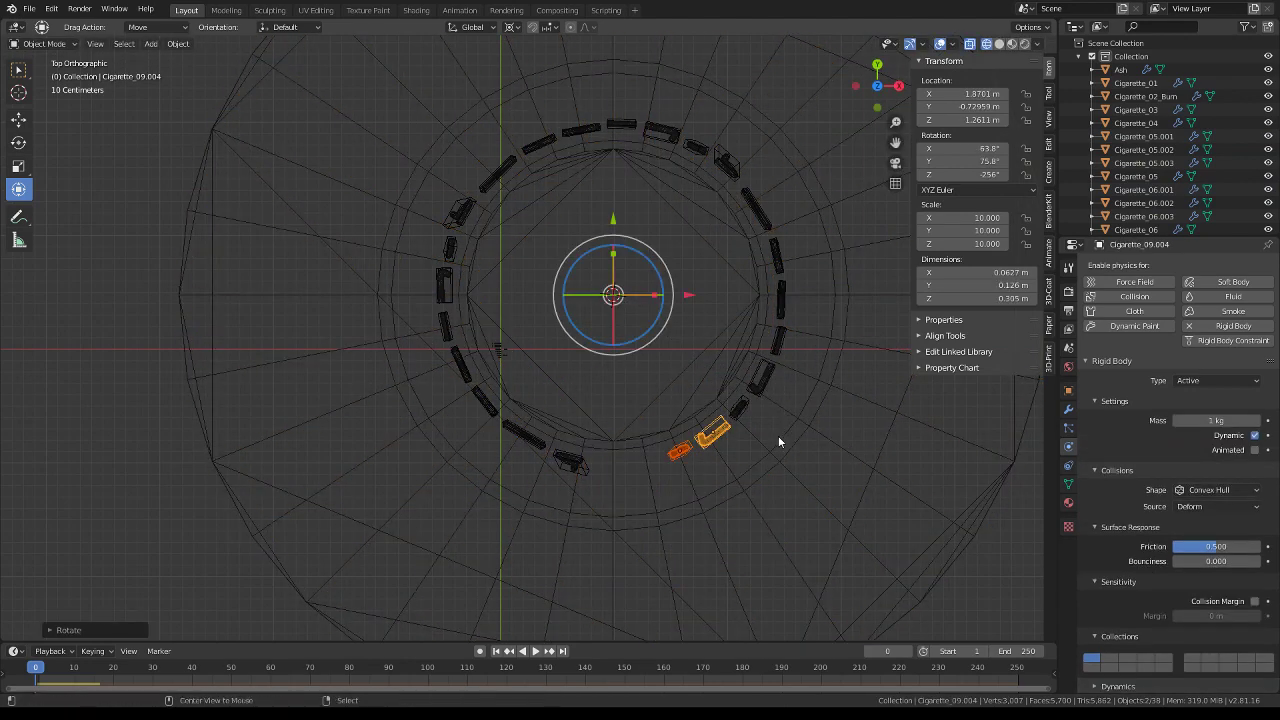
Fill the remaining top gap with rotated linked copies of the two top pieces
click(694, 148)
shift+click(726, 163)
key(alt+d)
right_click(812, 297)
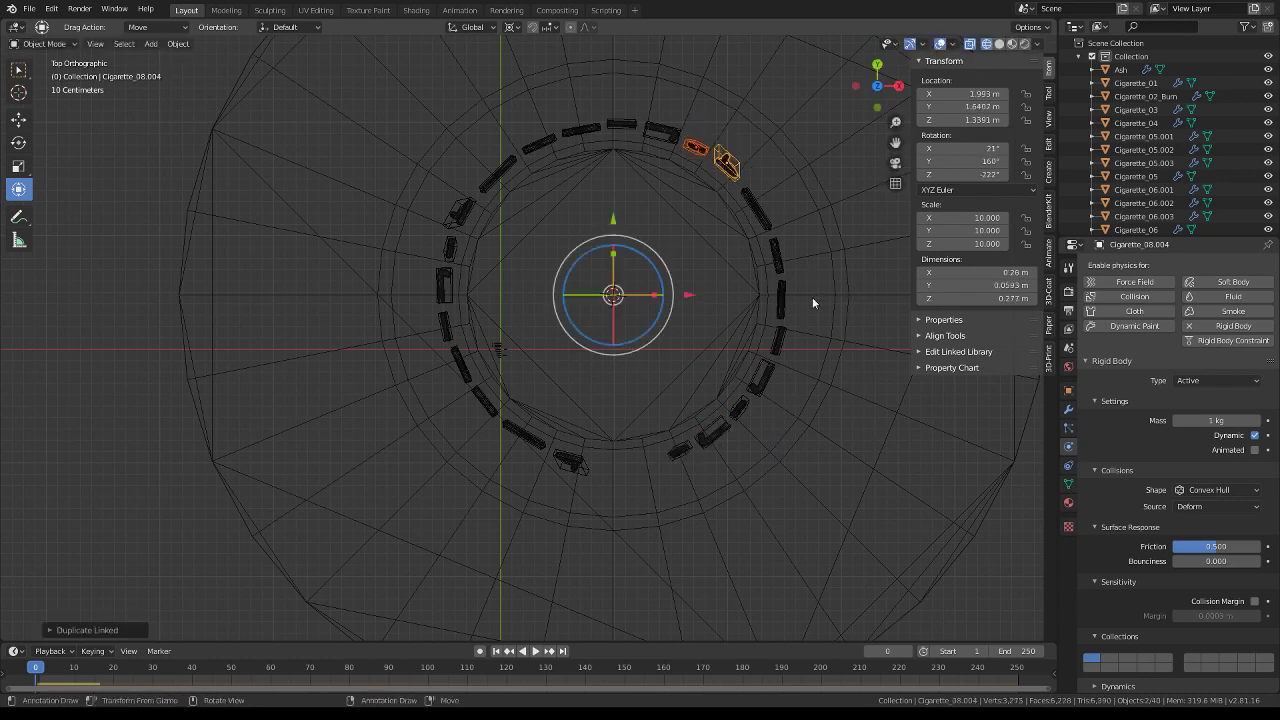
key(r)
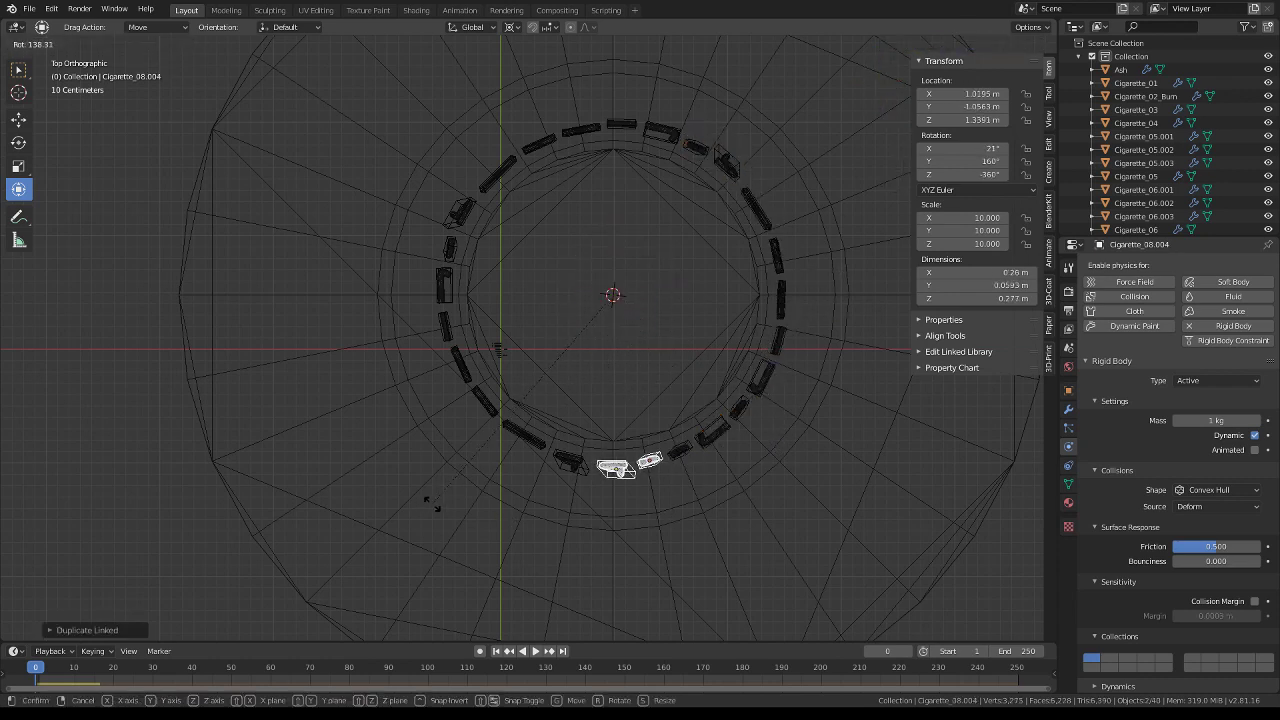
click(432, 505)
Orbit to a side view and box-select all the cigarettes in the ring
middle_drag(451, 508, 654, 234)
click(808, 240)
key(b)
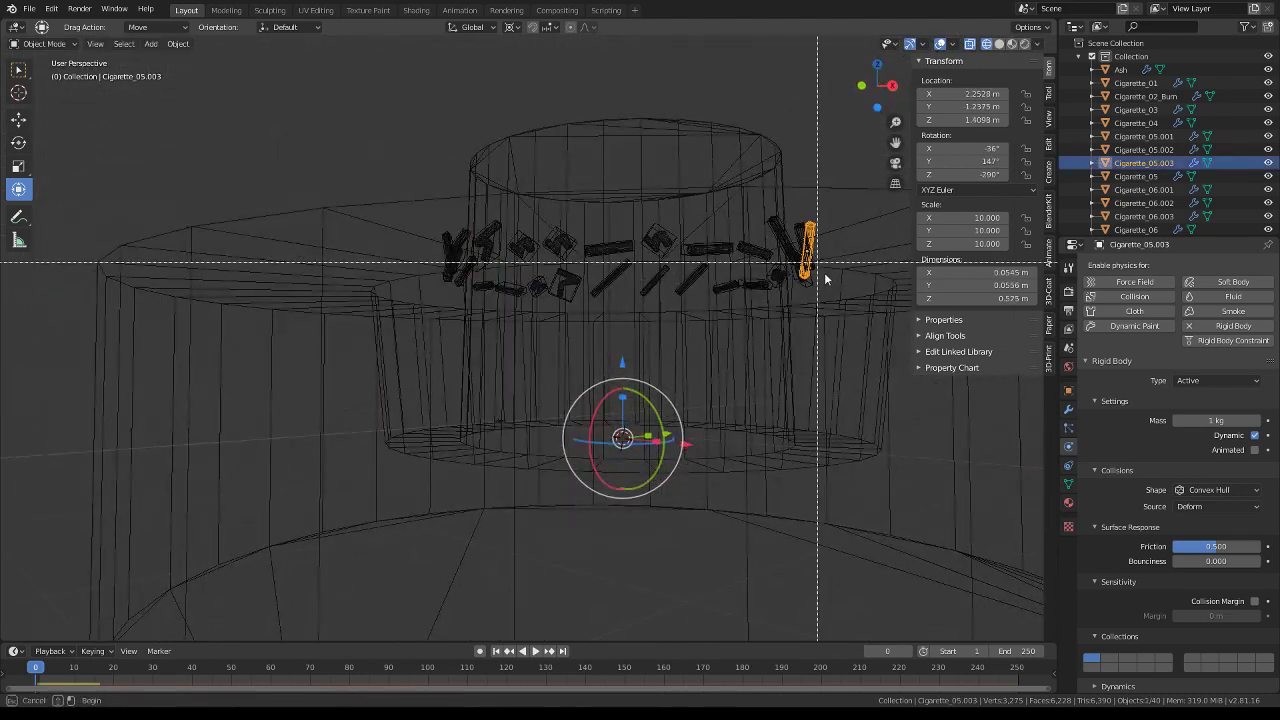
drag(830, 292, 197, 177)
scroll(299, 348, down, 3)
In front view, duplicate the ring cigarettes and lift the copies straight up along Z
scroll(321, 318, down, 2)
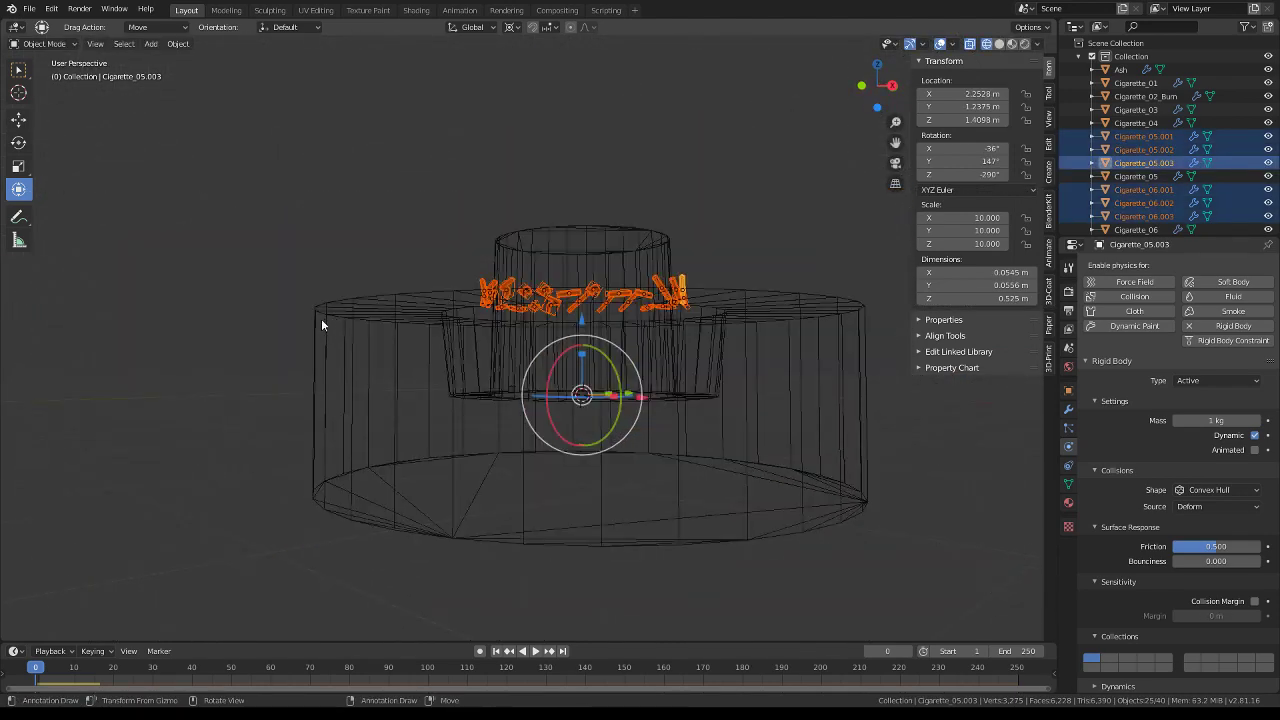
key(KP_1)
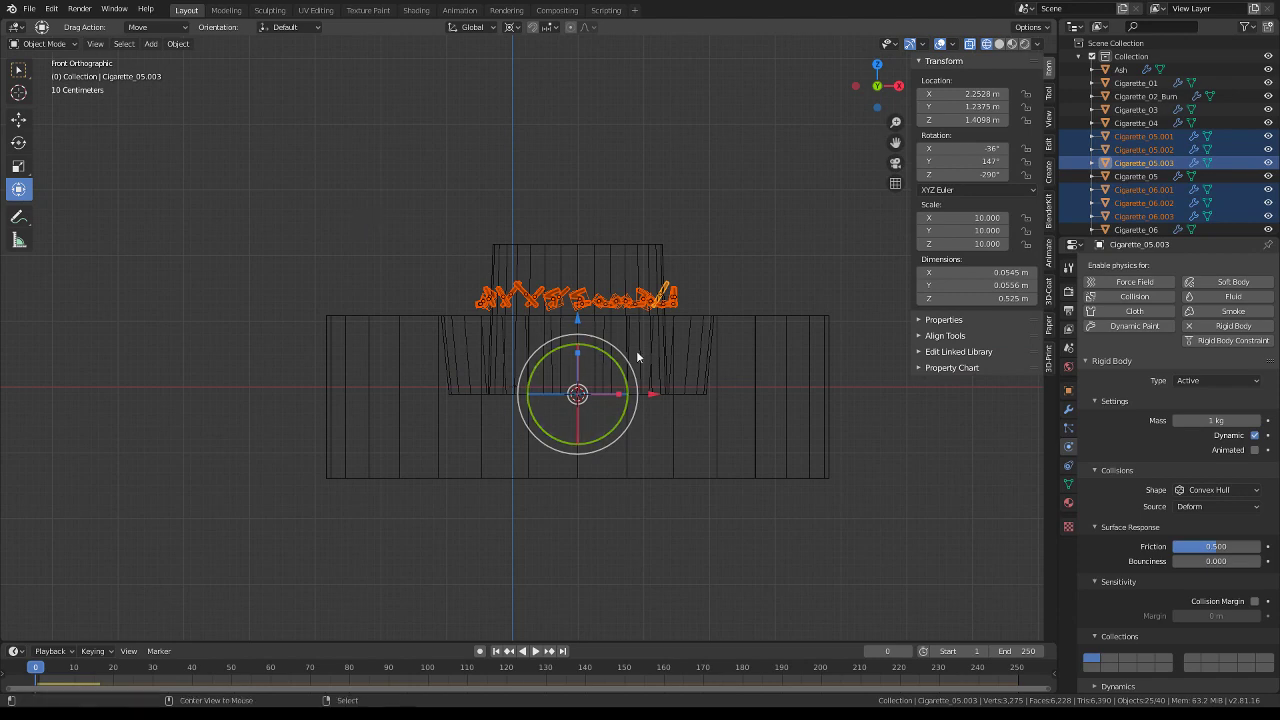
key(shift+d)
key(Escape)
key(g)
key(z)
key(Return)
text(gz)
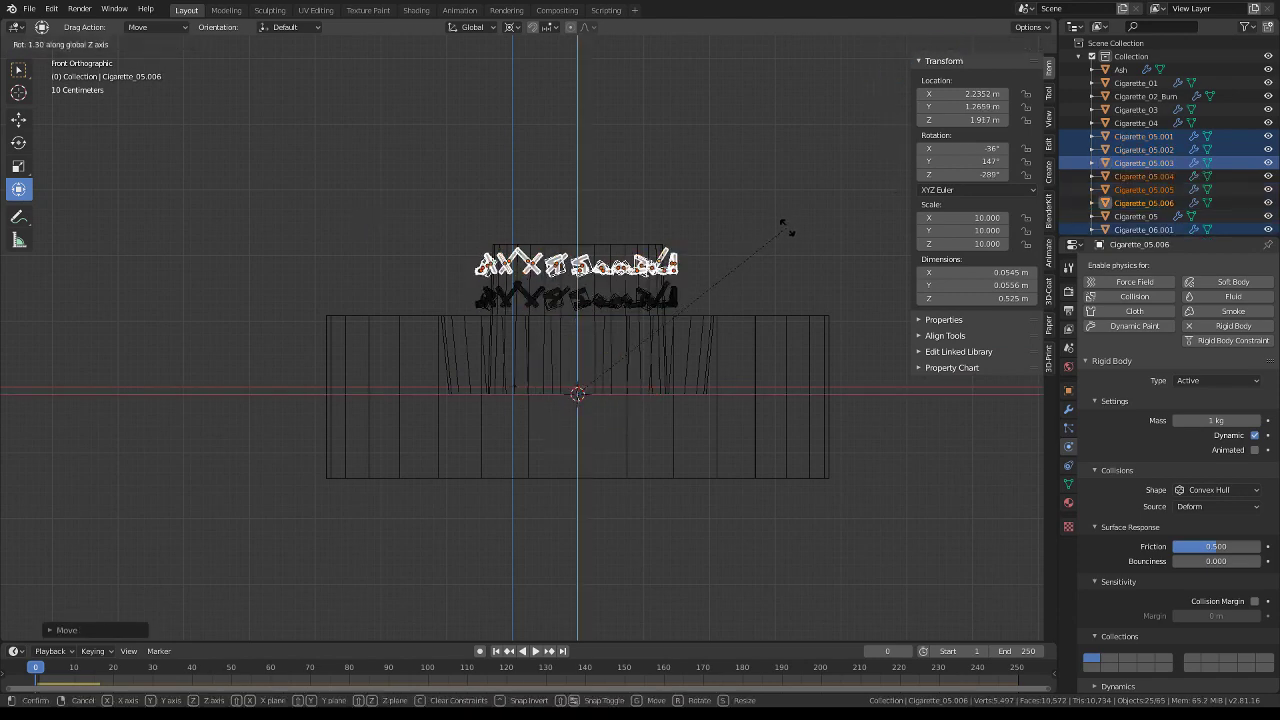
text(45)
key(Return)
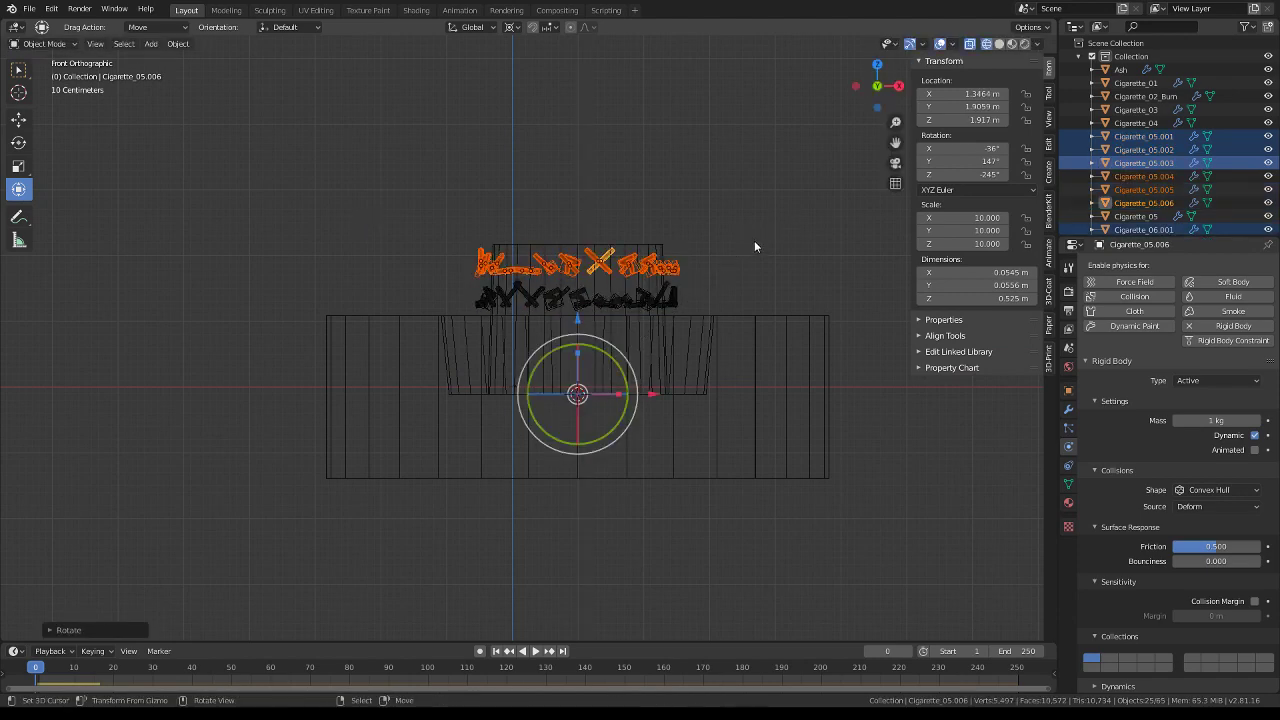
Add a raised linked layer turned 45° about Z, then play the simulation so it falls
key(alt+d)
key(z)
key(Return)
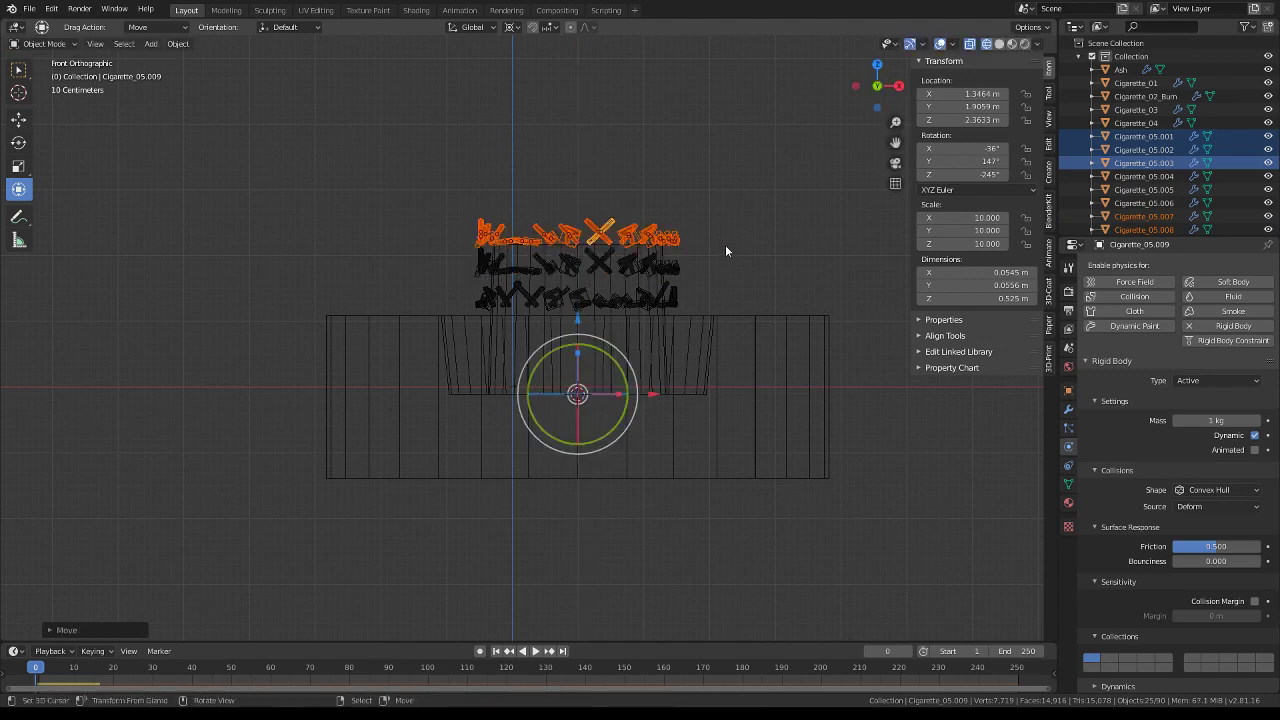
key(r)
key(Escape)
text(rz)
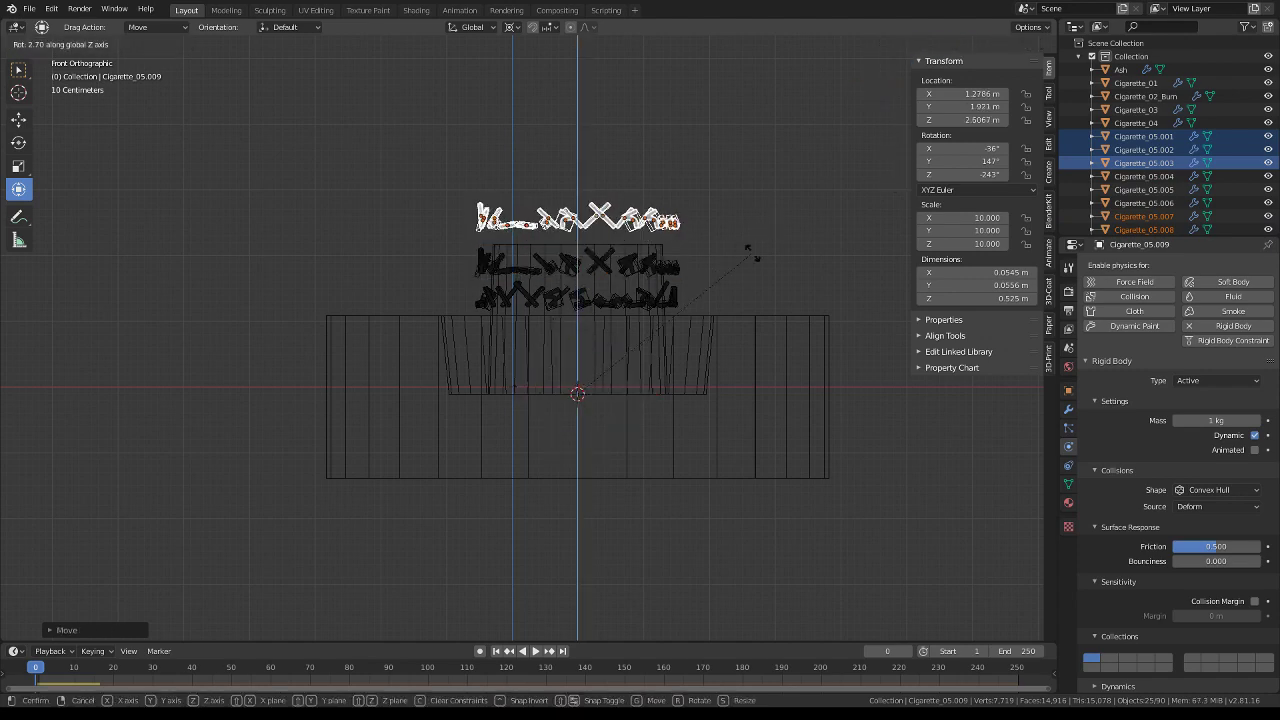
text(45)
key(Return)
middle_drag(750, 254, 734, 297)
key(space)
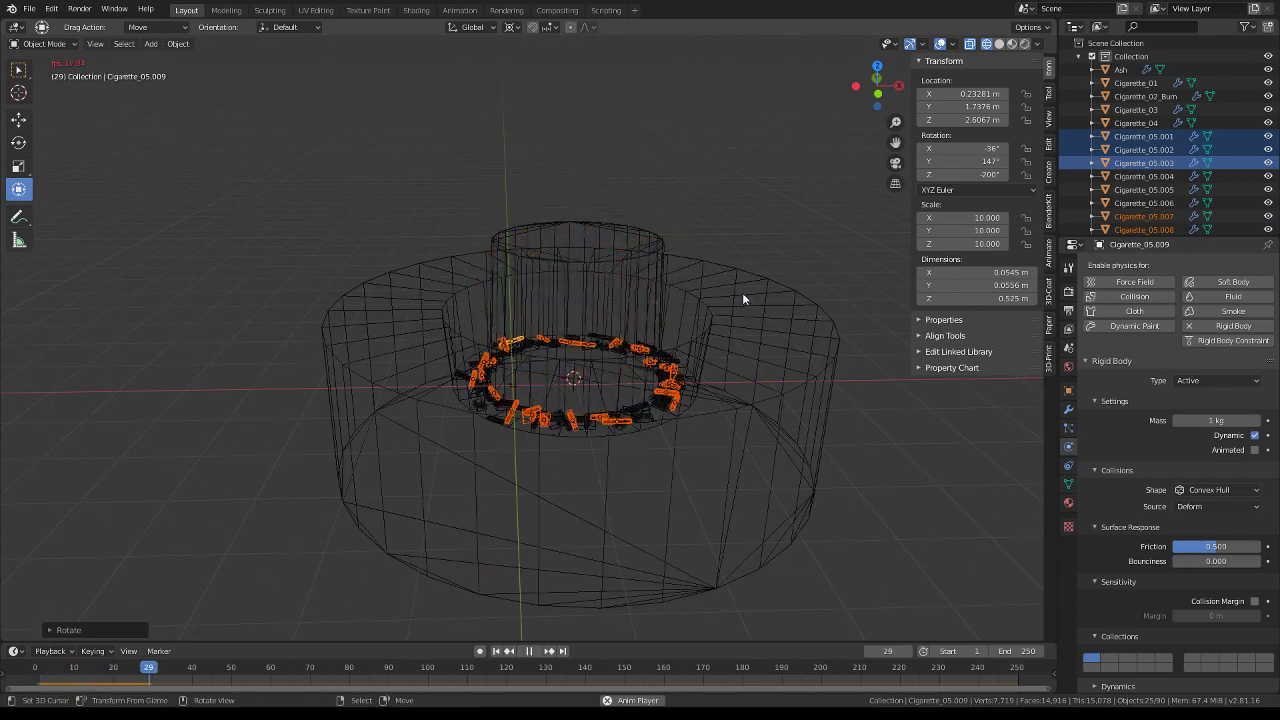
Orbit to a lower view of the ring and replay the fall, pausing at frame 52
key(space)
scroll(759, 308, up, 3)
scroll(656, 270, up, 3)
mouse_move(647, 259)
middle_down()
mouse_move(500, 254)
mouse_move(459, 238)
middle_up()
key(space)
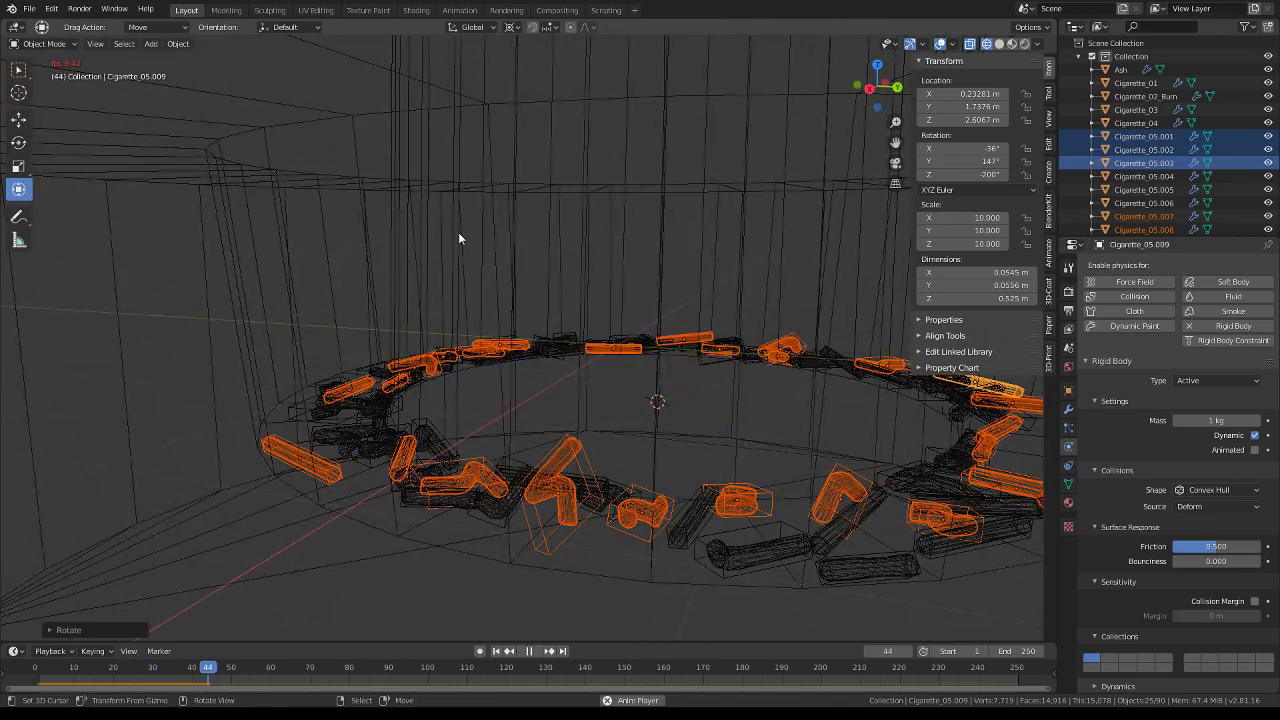
key(space)
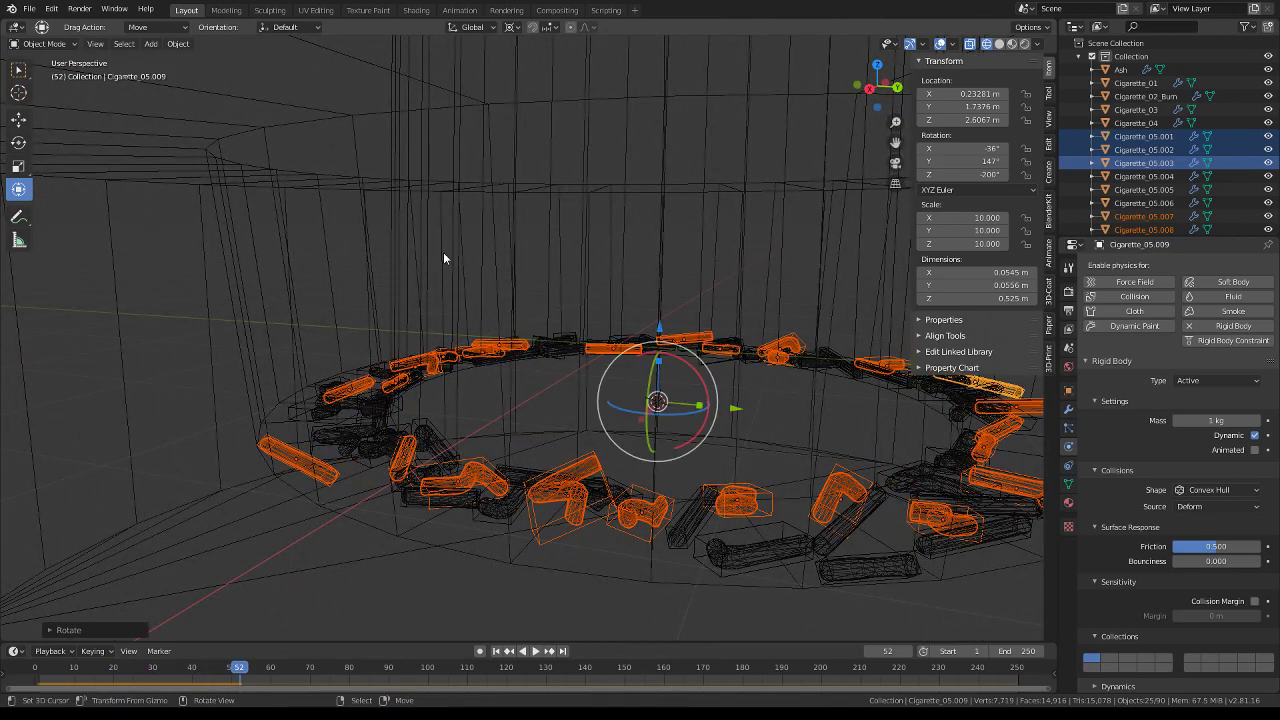
Scrub back to frame 12, replay briefly, then rewind to frame 0 in front view
click(66, 683)
key(space)
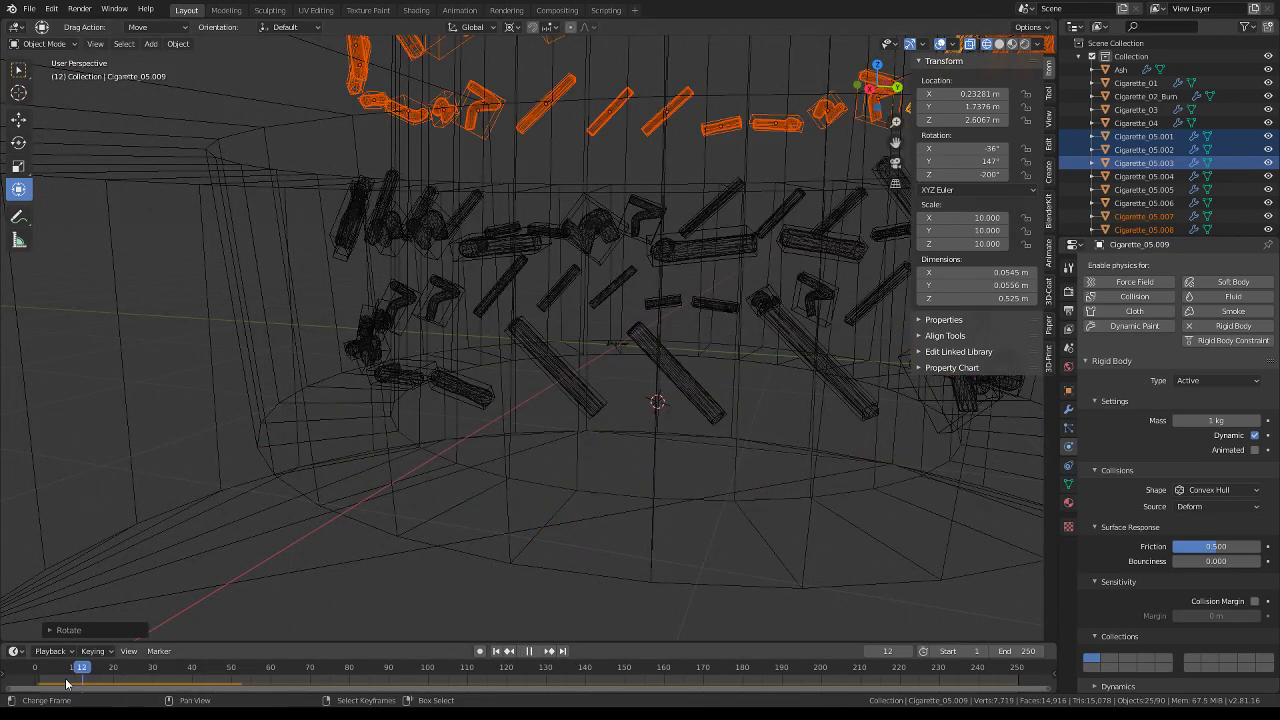
drag(66, 683, 35, 683)
key(space)
key(KP_1)
scroll(539, 193, down, 2)
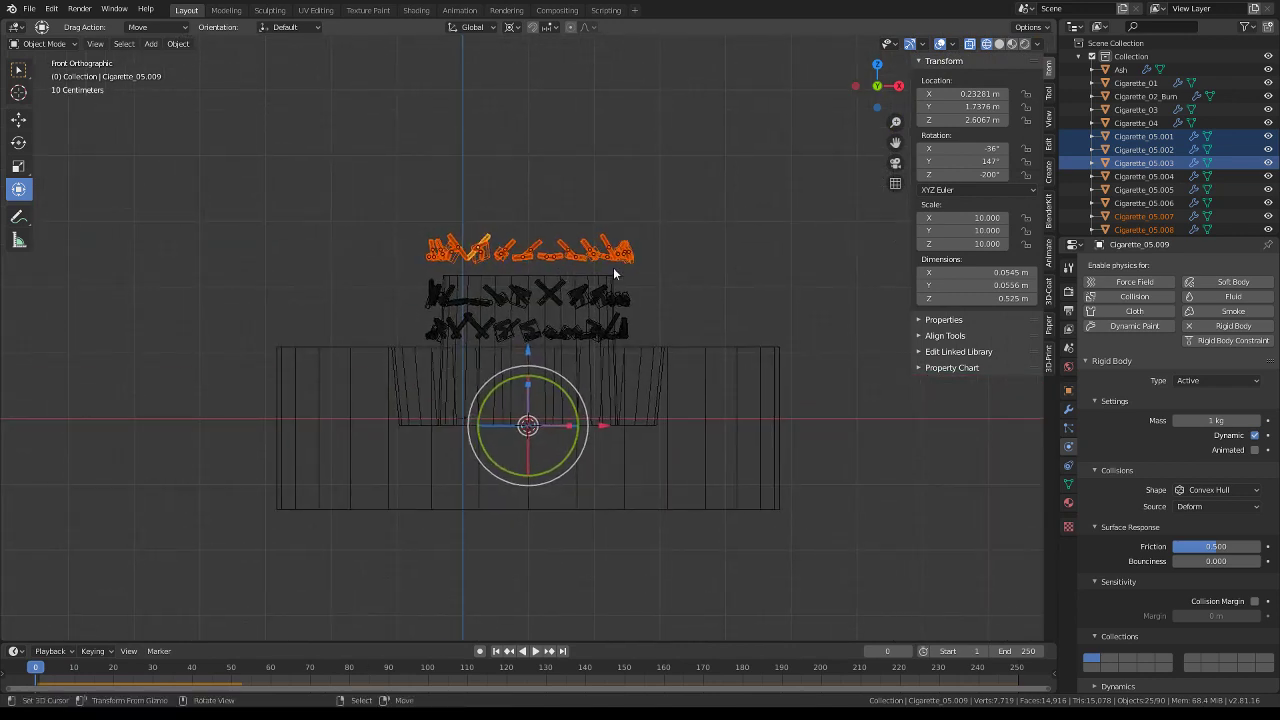
Duplicate the top row in place, raise it above the stack, and turn it about Z
scroll(613, 267, up, 2)
key(shift+d)
right_click(583, 336)
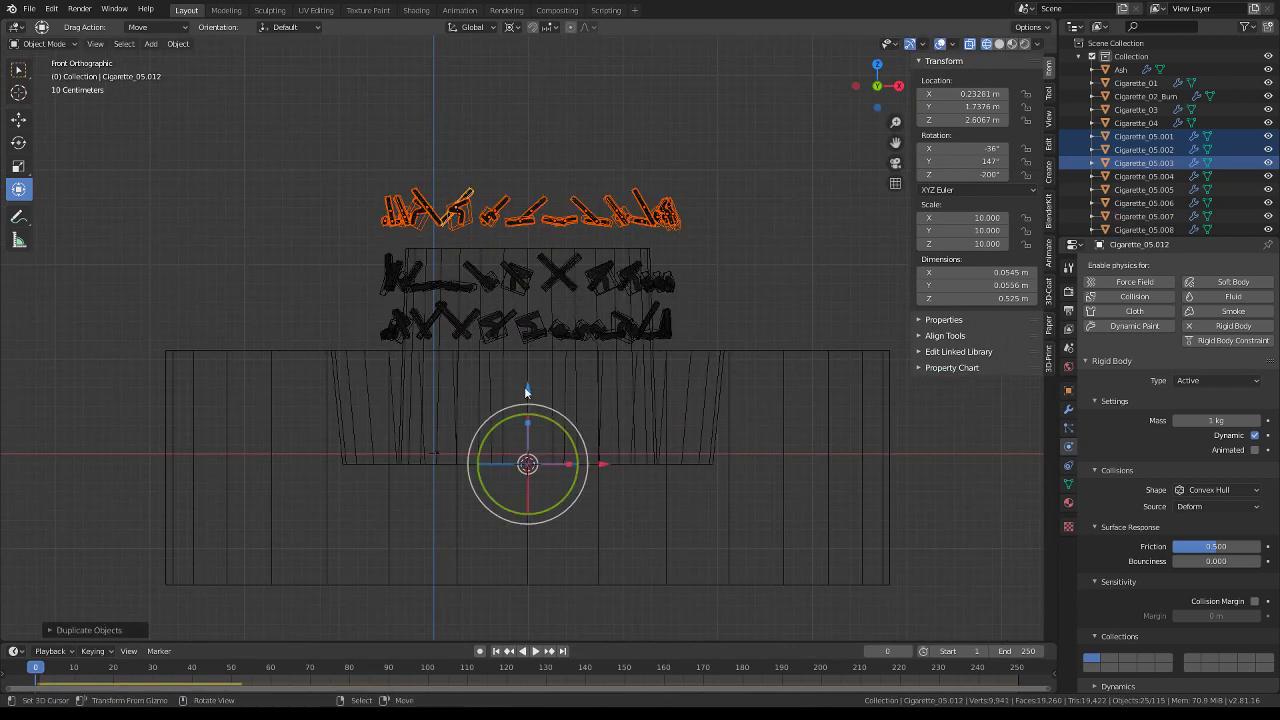
drag(527, 392, 528, 327)
key(r)
key(z)
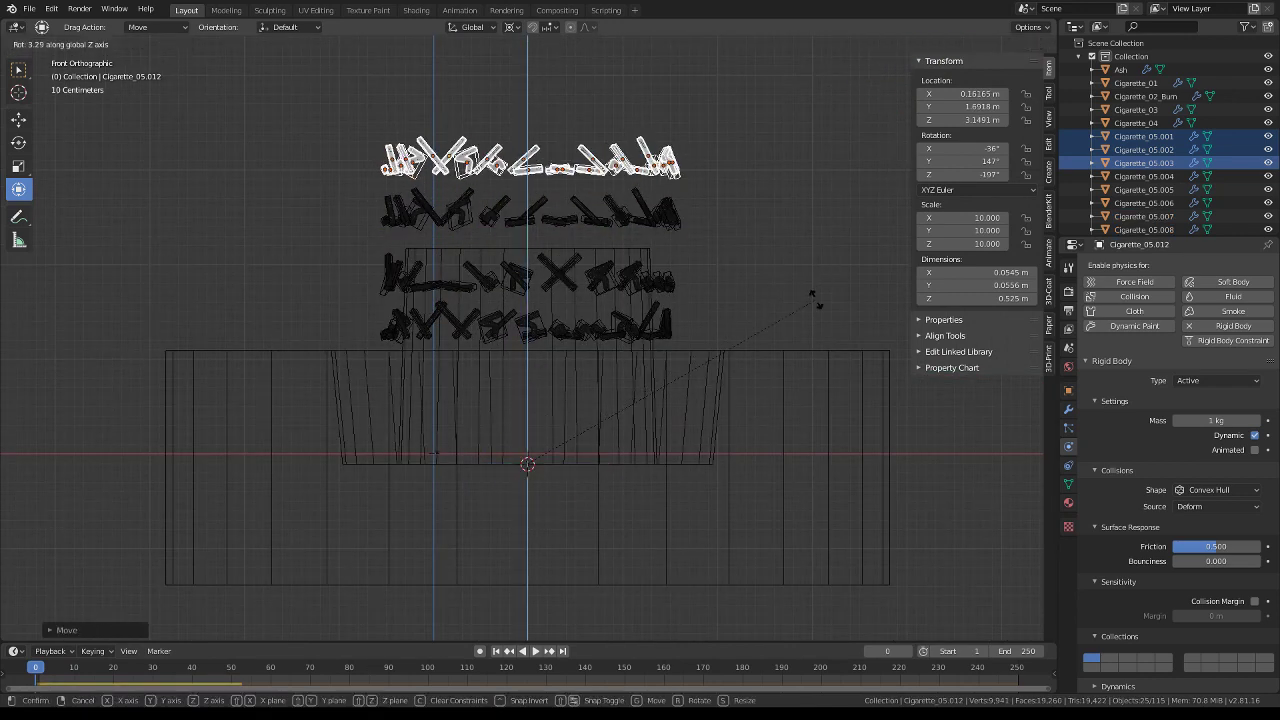
text(45)
click(816, 300)
Add a linked copy of that row, lift it higher, and turn it 45° about Z
key(alt+d)
right_click(816, 300)
shift+middle_drag(816, 300, 759, 375)
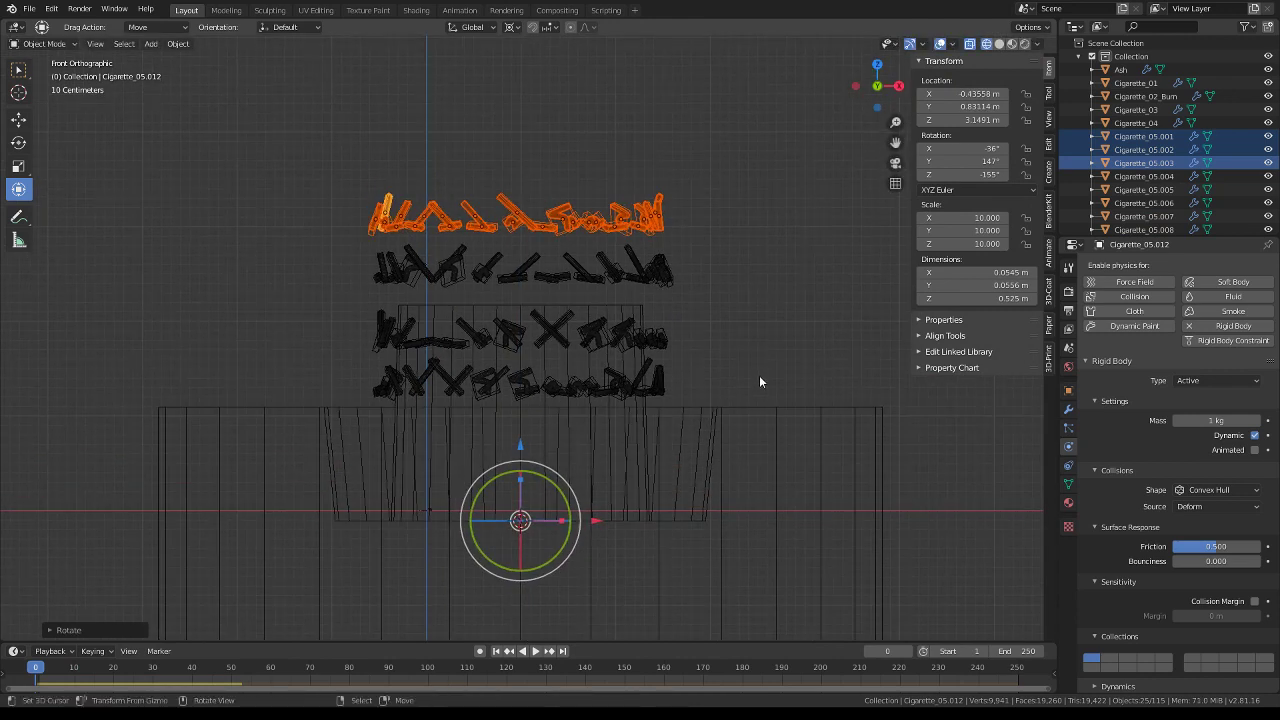
drag(520, 452, 522, 370)
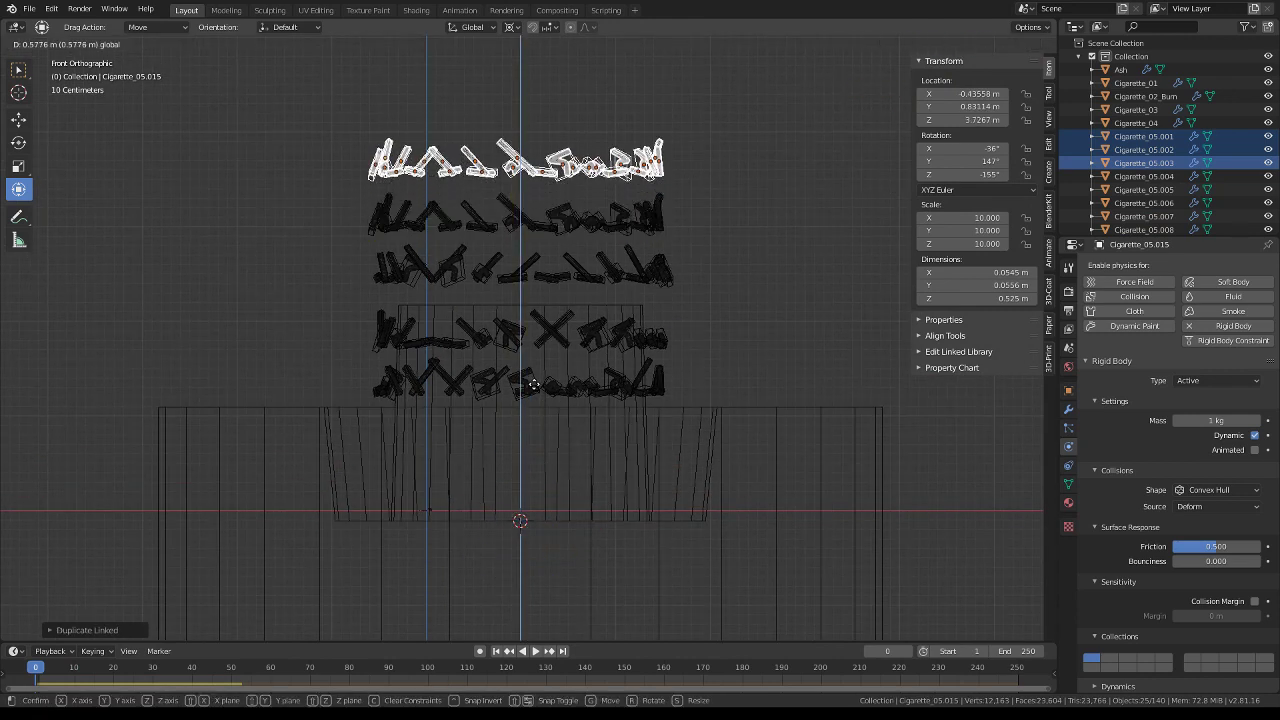
key(r)
key(z)
text(45)
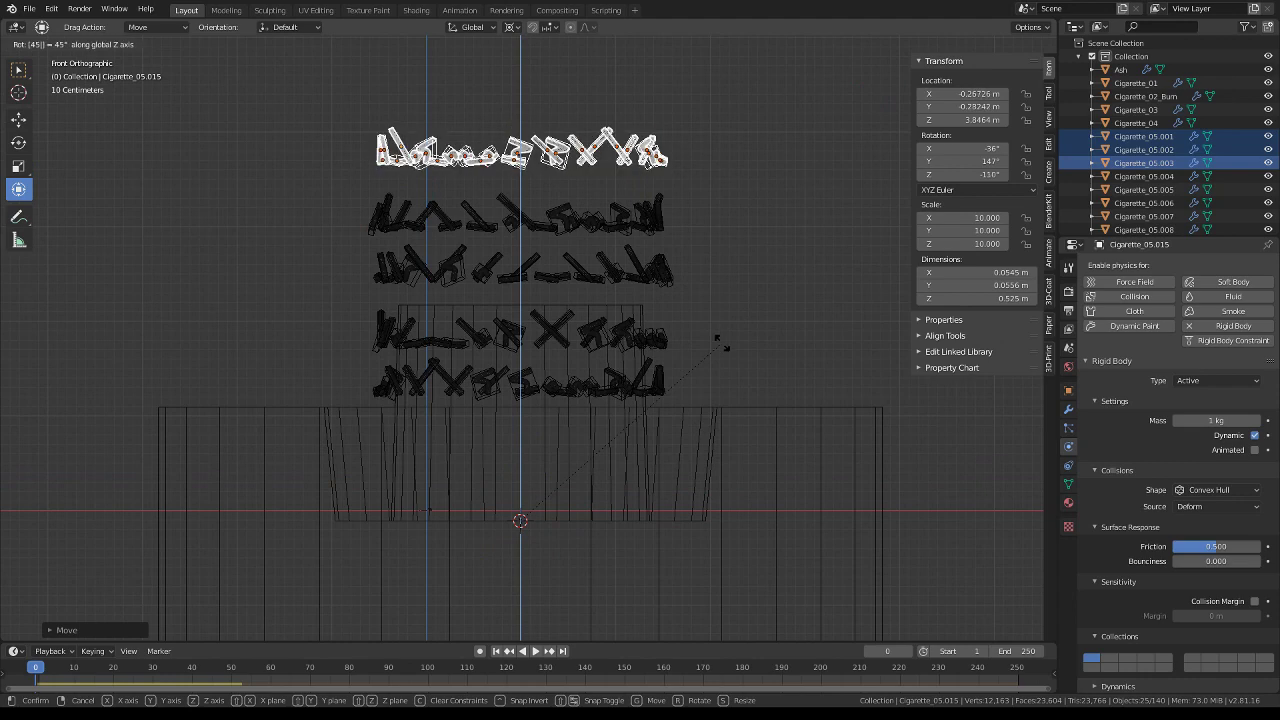
click(723, 348)
shift+scroll(705, 395, up, 3)
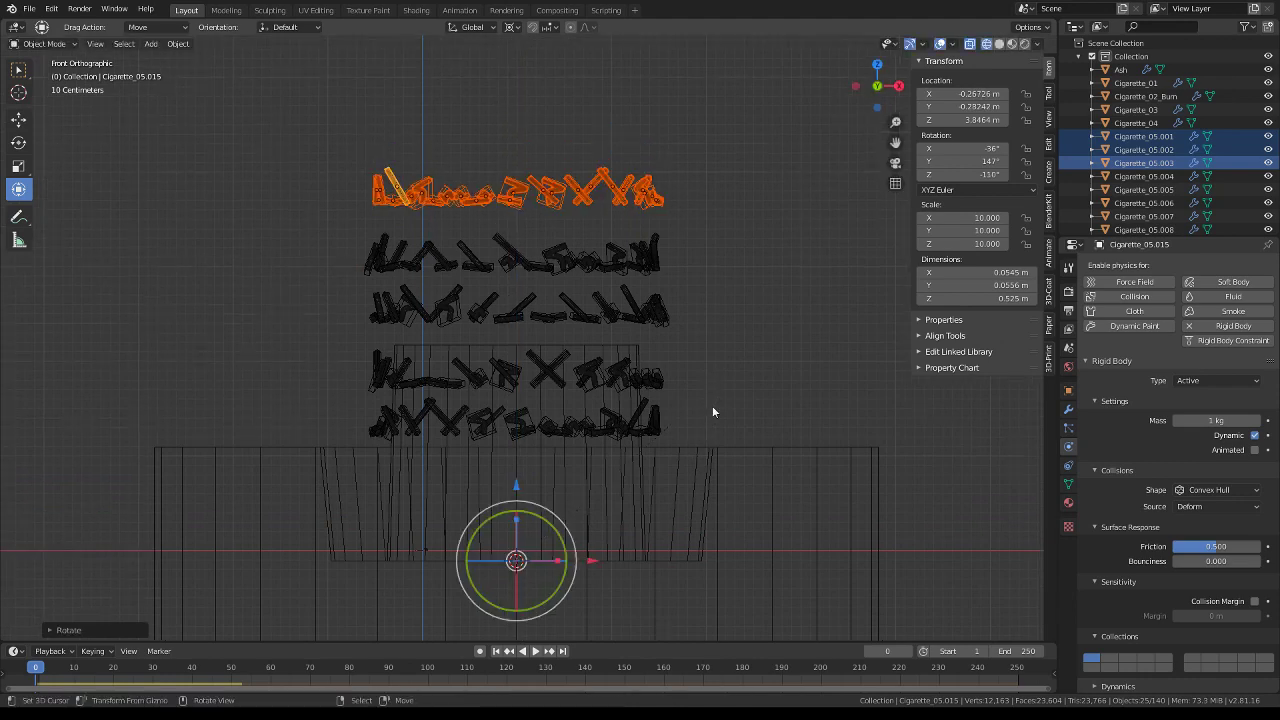
Add one more linked row, turn it about Z, and raise it to the top of the stack
key(alt+d)
right_click(747, 299)
key(r)
key(z)
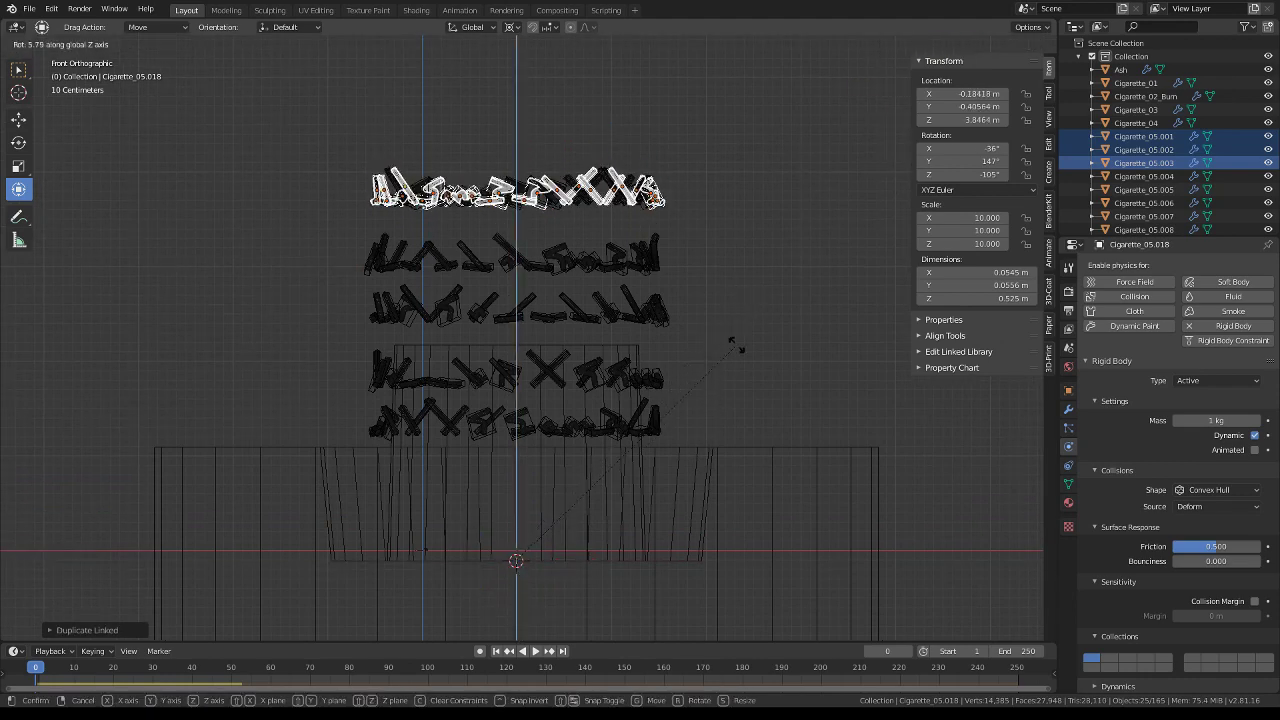
click(737, 350)
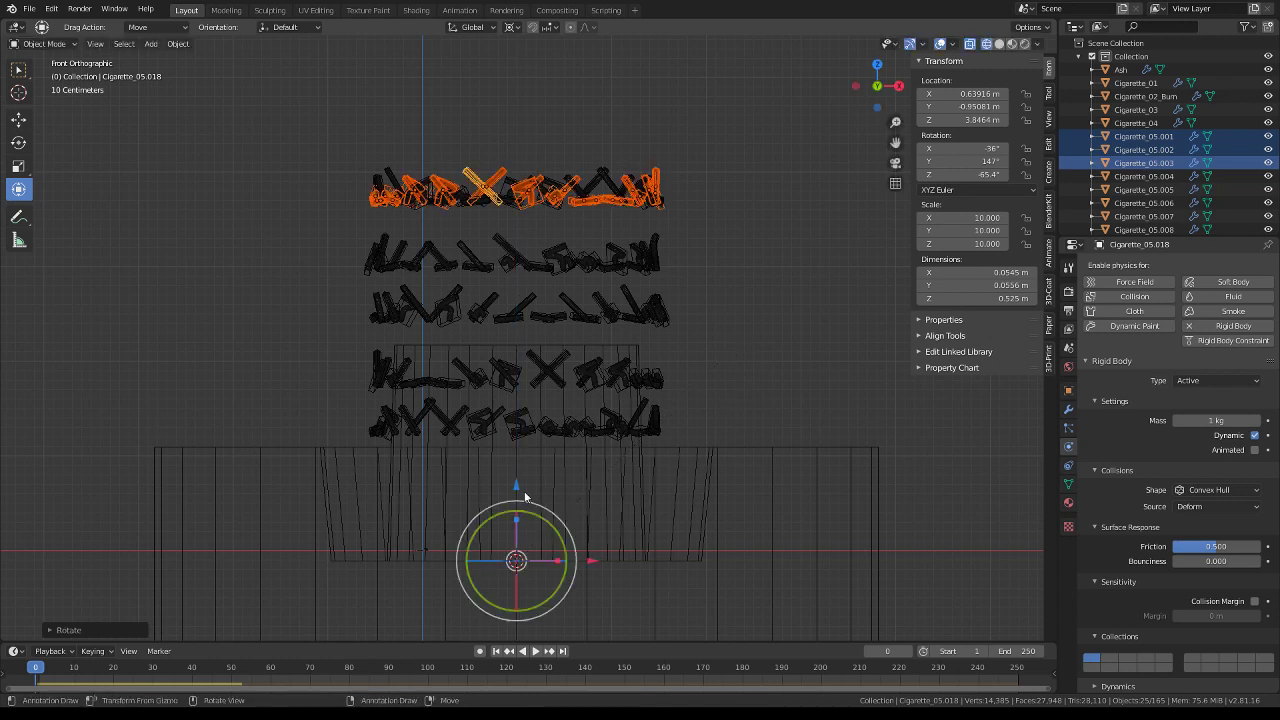
drag(509, 490, 541, 411)
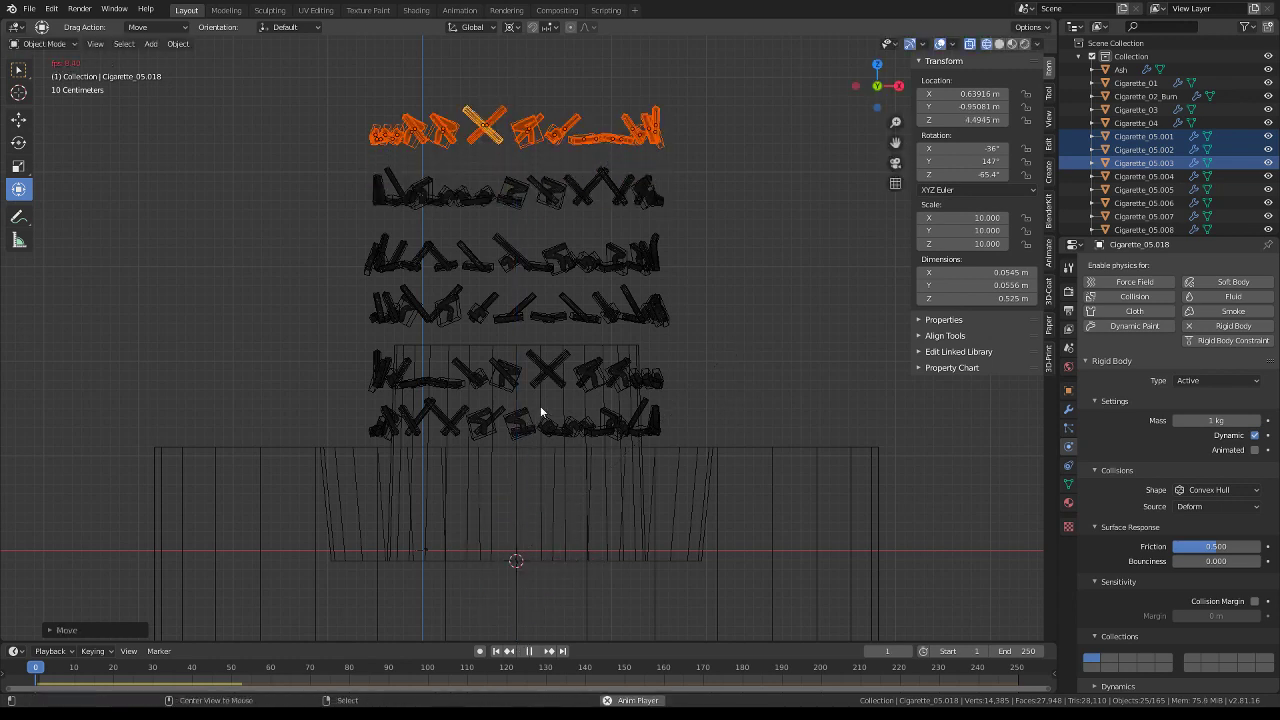
Play the drop from a tilted view and stop at frame 41 with every layer in the ring
key(space)
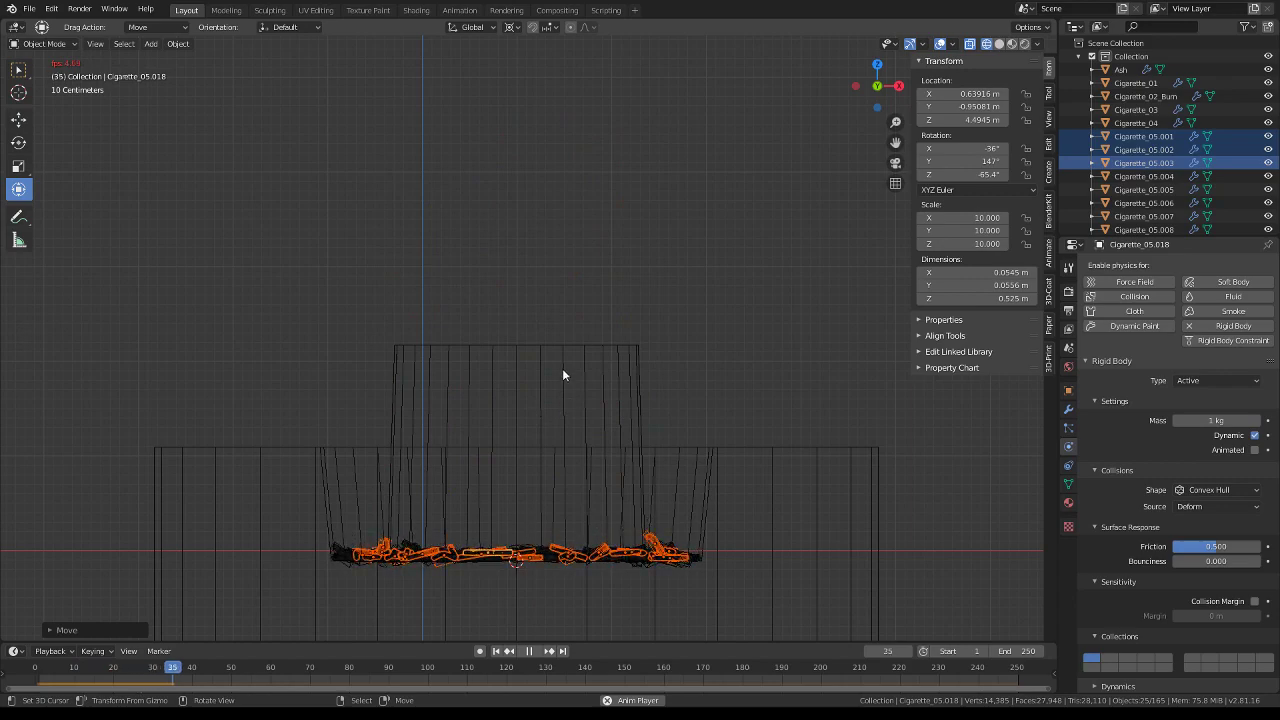
mouse_move(578, 361)
middle_down()
mouse_move(575, 265)
mouse_move(930, 82)
middle_up()
key(space)
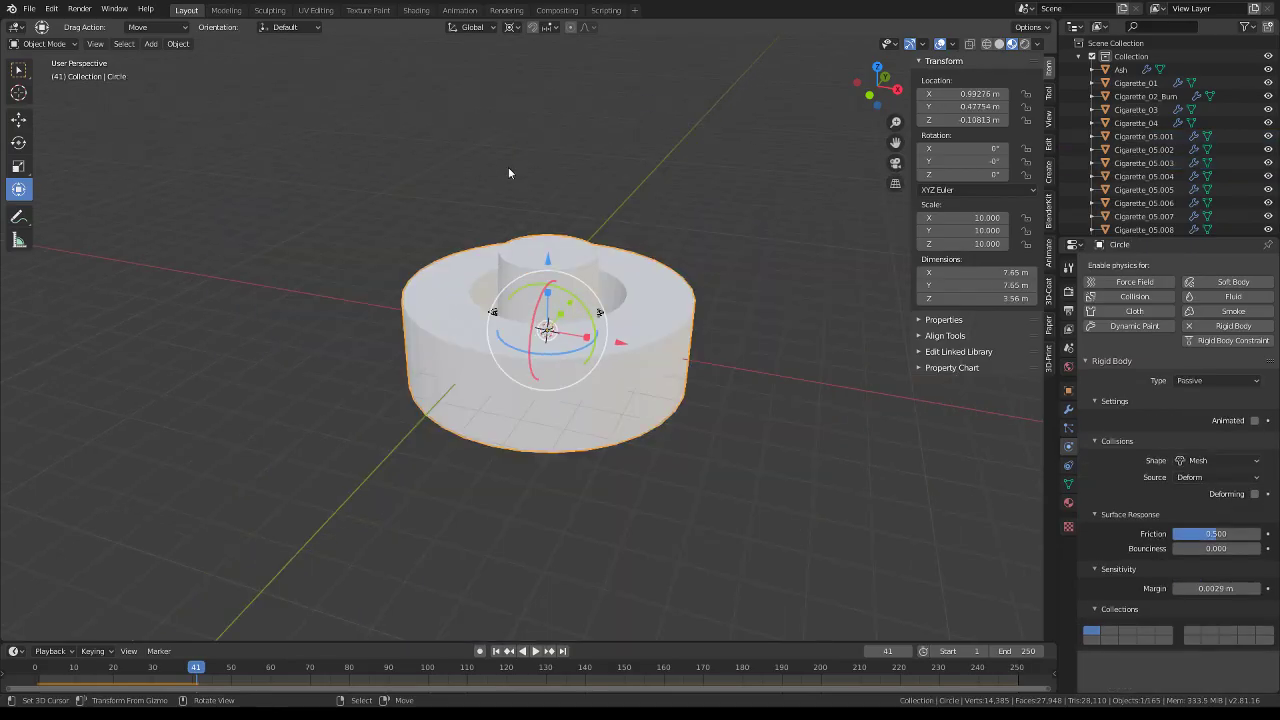
Set the Circle's Viewport Display to Wire in Object Properties
scroll(673, 254, up, 2)
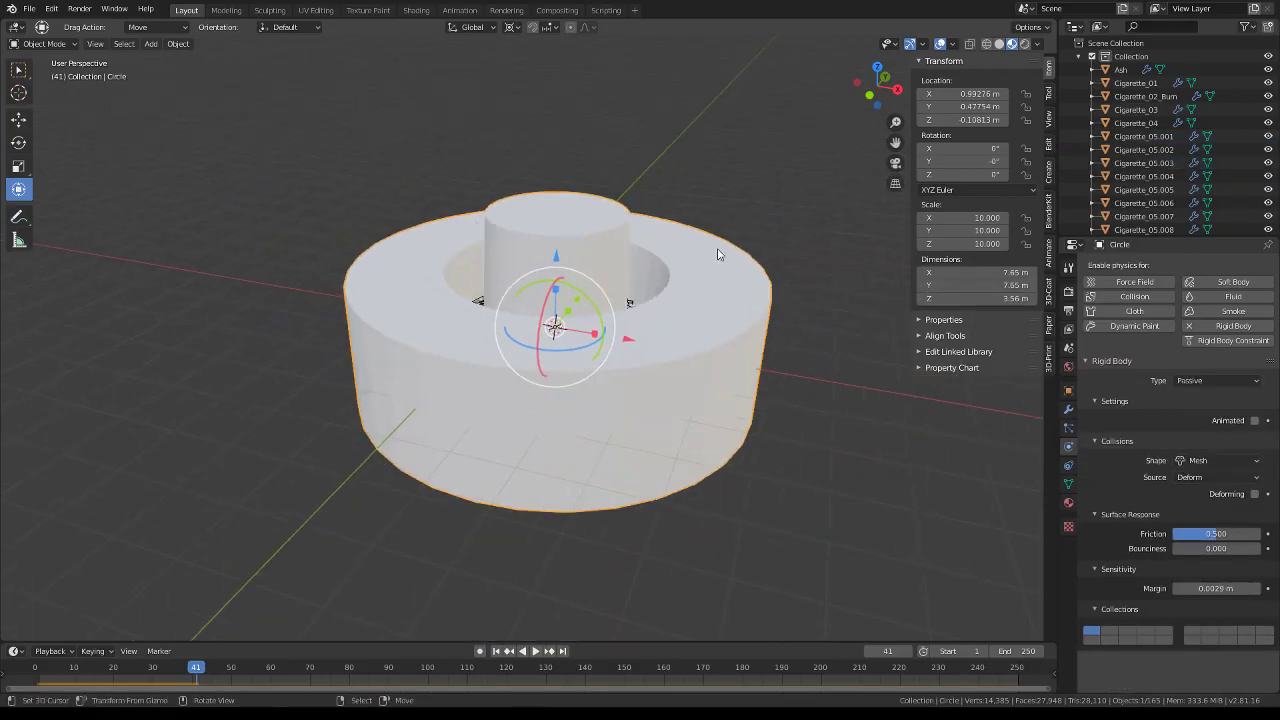
click(1068, 391)
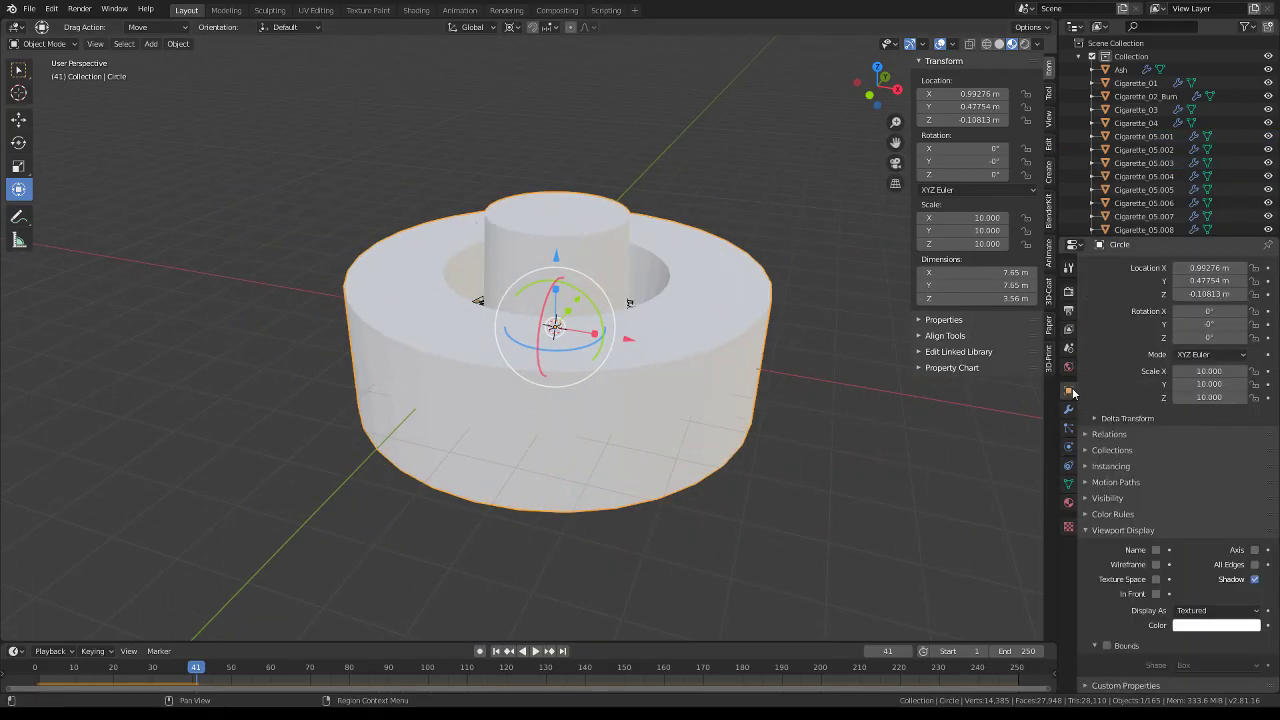
click(1191, 611)
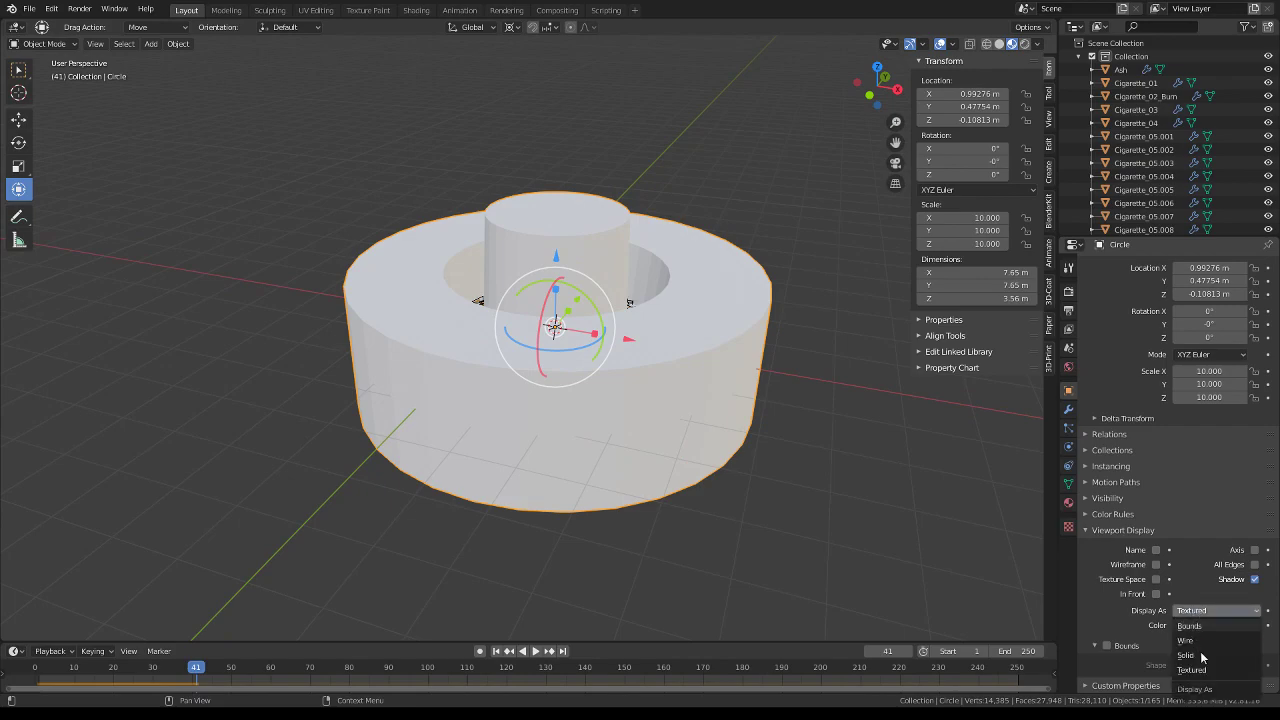
click(1190, 641)
Zoom and orbit into the wireframe ring to see the cigarettes piled inside
scroll(542, 271, up, 3)
scroll(542, 271, up, 2)
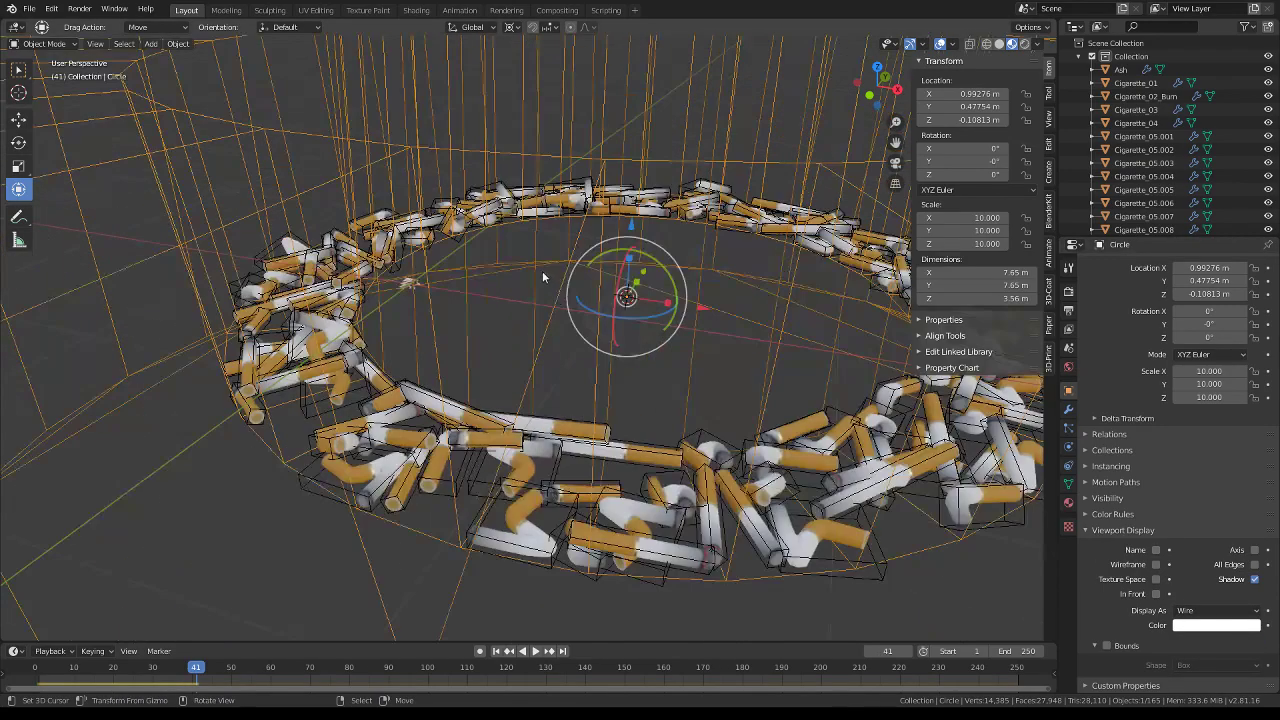
mouse_move(419, 294)
middle_down()
mouse_move(395, 210)
mouse_move(718, 245)
middle_up()
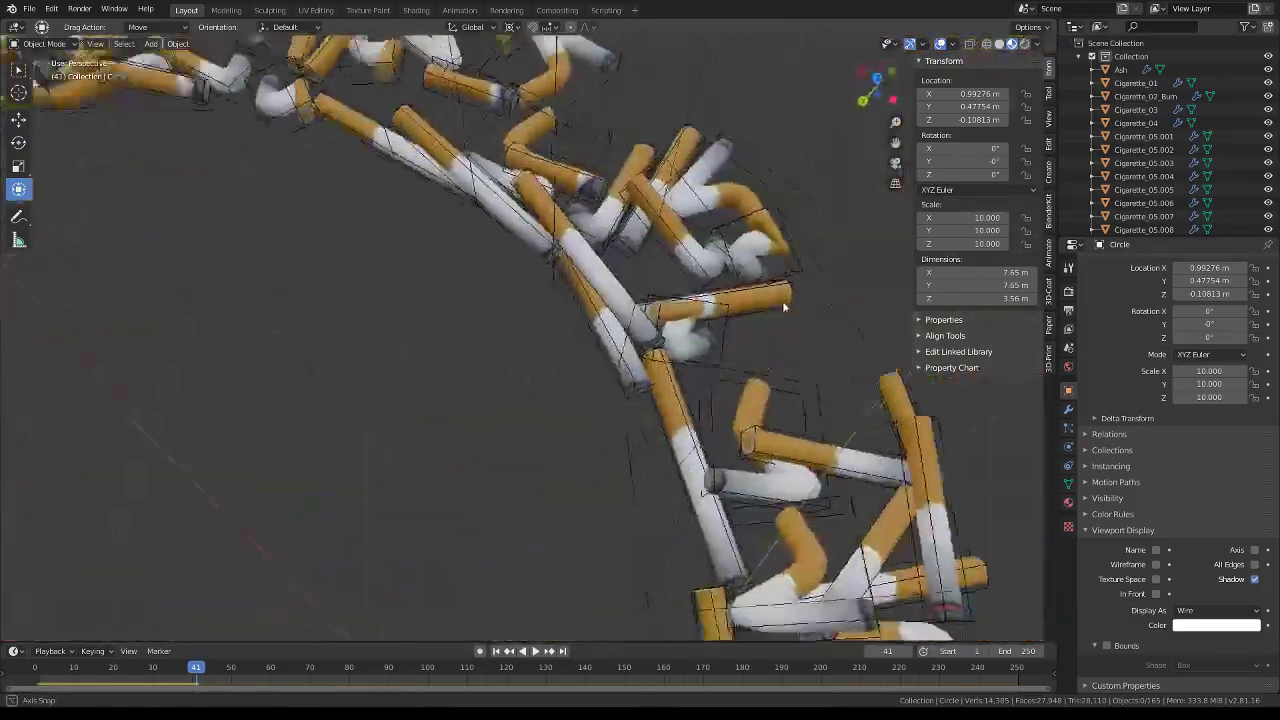
scroll(718, 236, down, 5)
scroll(695, 275, up, 1)
scroll(715, 271, up, 1)
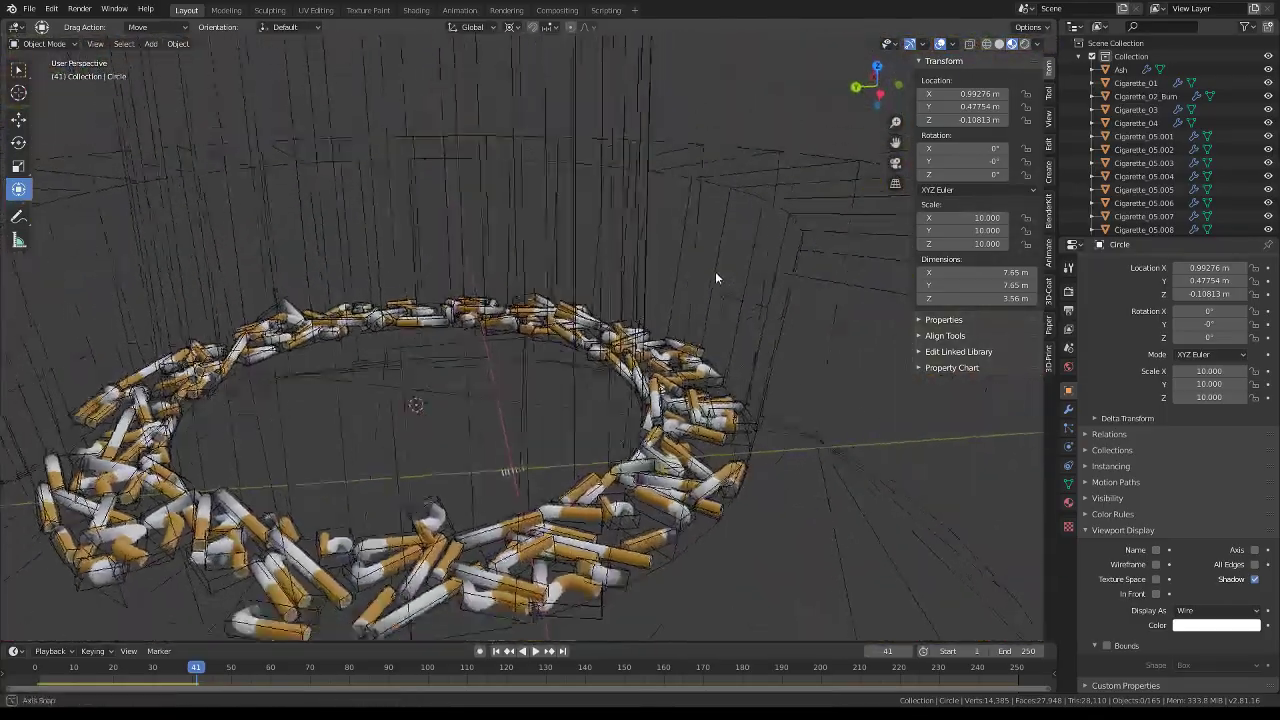
scroll(710, 255, up, 1)
middle_drag(710, 255, 480, 222)
Replay the cigarette fall, stopping at frame 21, then rewind to frame 0 in front orthographic view
key(space)
key(shift+Left)
key(space)
key(space)
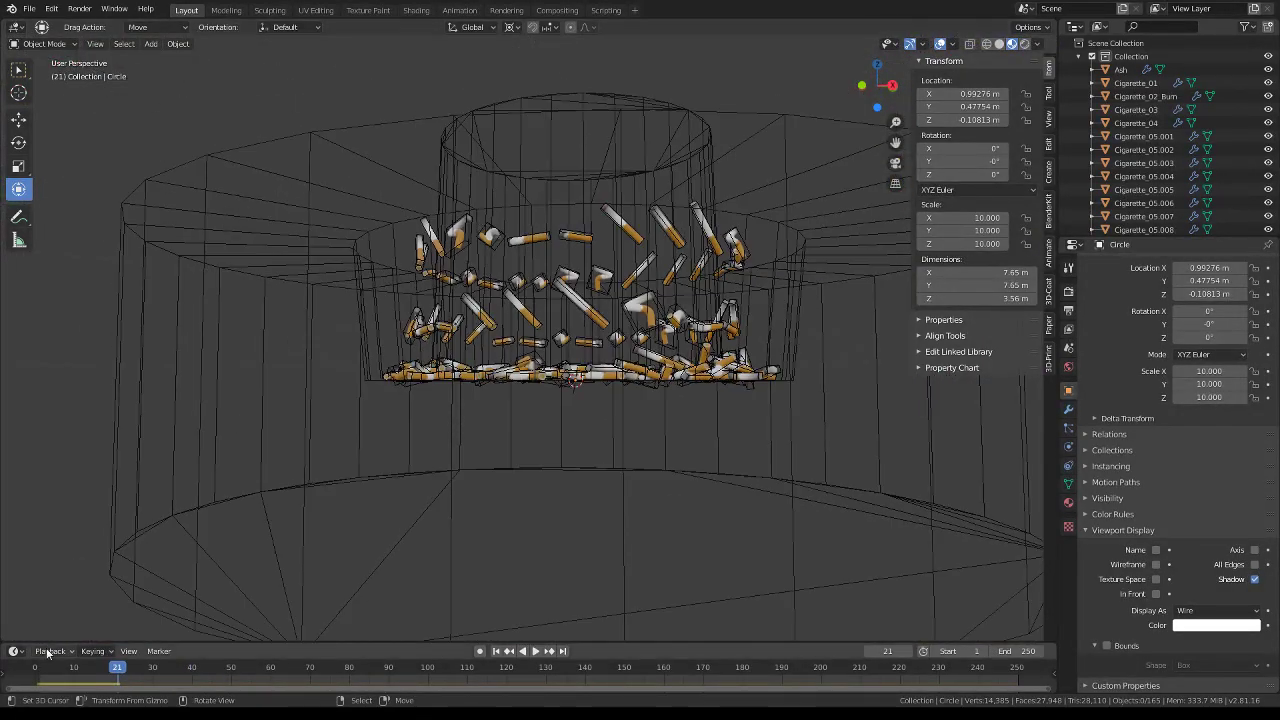
key(shift+Left)
key(space)
scroll(490, 178, down, 5)
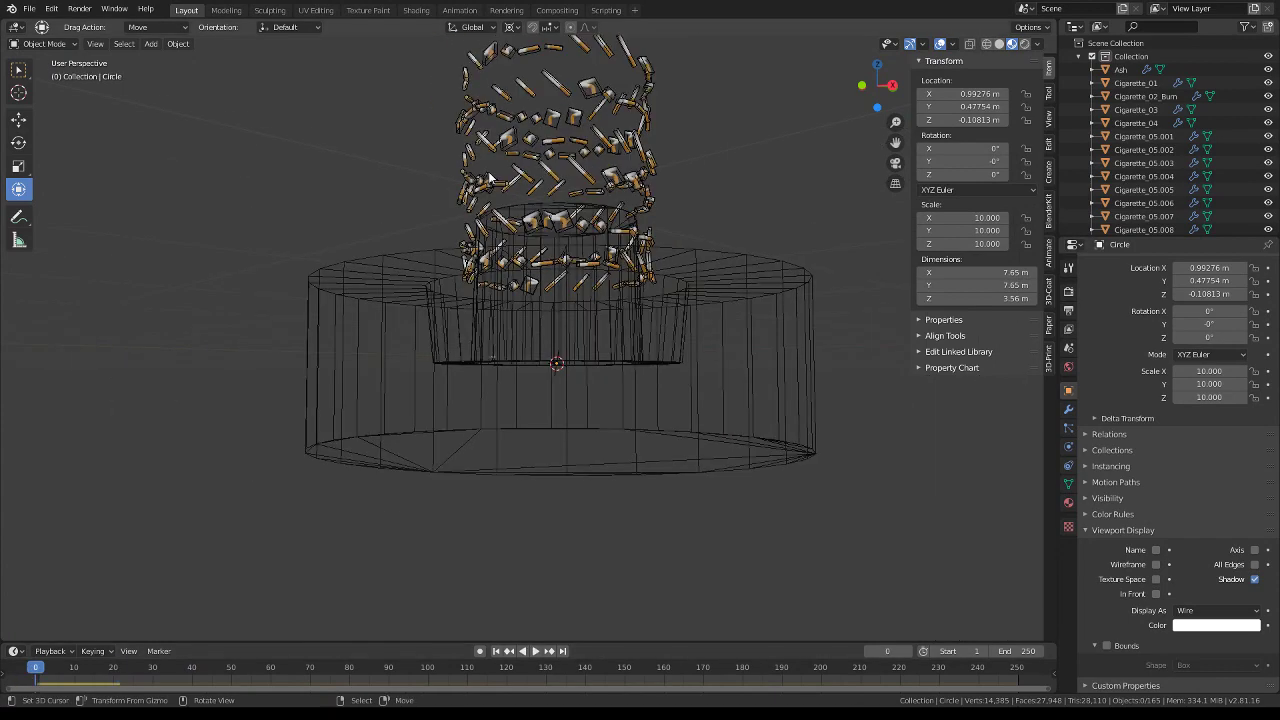
key(KP_1)
shift+middle_drag(640, 163, 652, 243)
Box-select the top four cigarette rows and make linked copies moved along Z
click(642, 270)
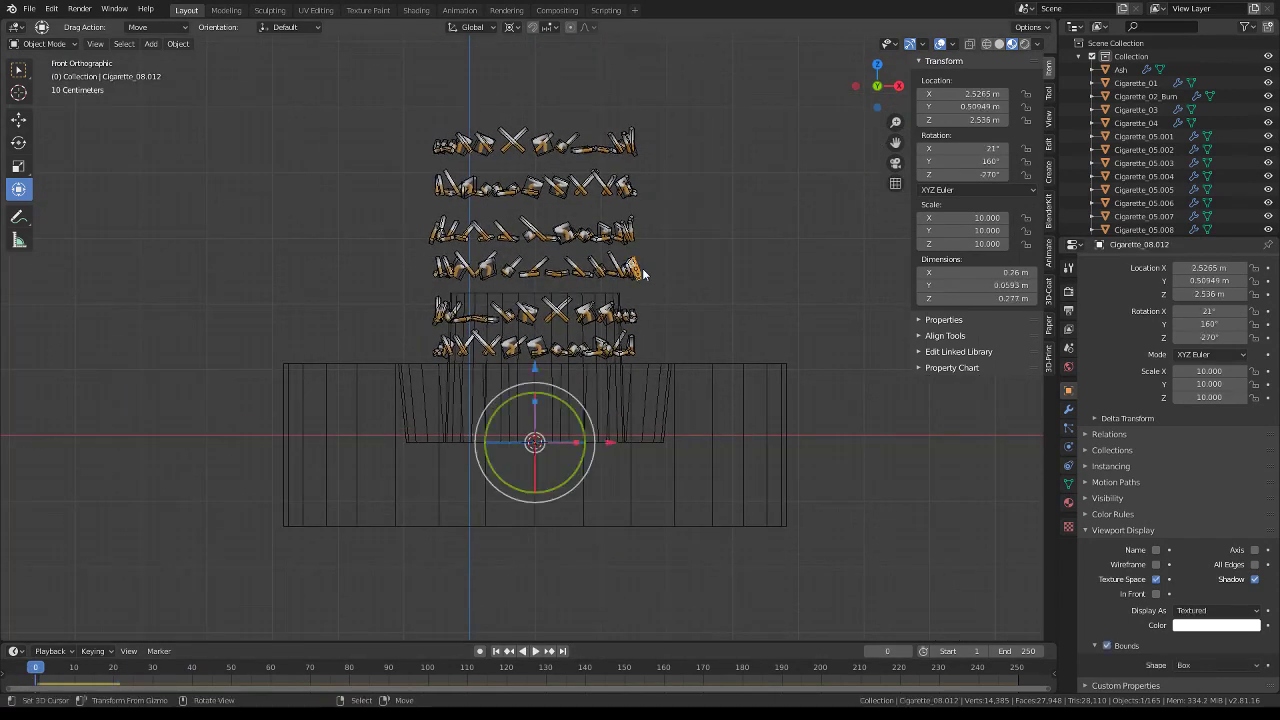
mouse_move(692, 286)
mouse_down()
mouse_move(429, 171)
mouse_move(362, 100)
mouse_up()
shift+middle_drag(511, 150, 528, 213)
key(alt+d)
right_click(595, 338)
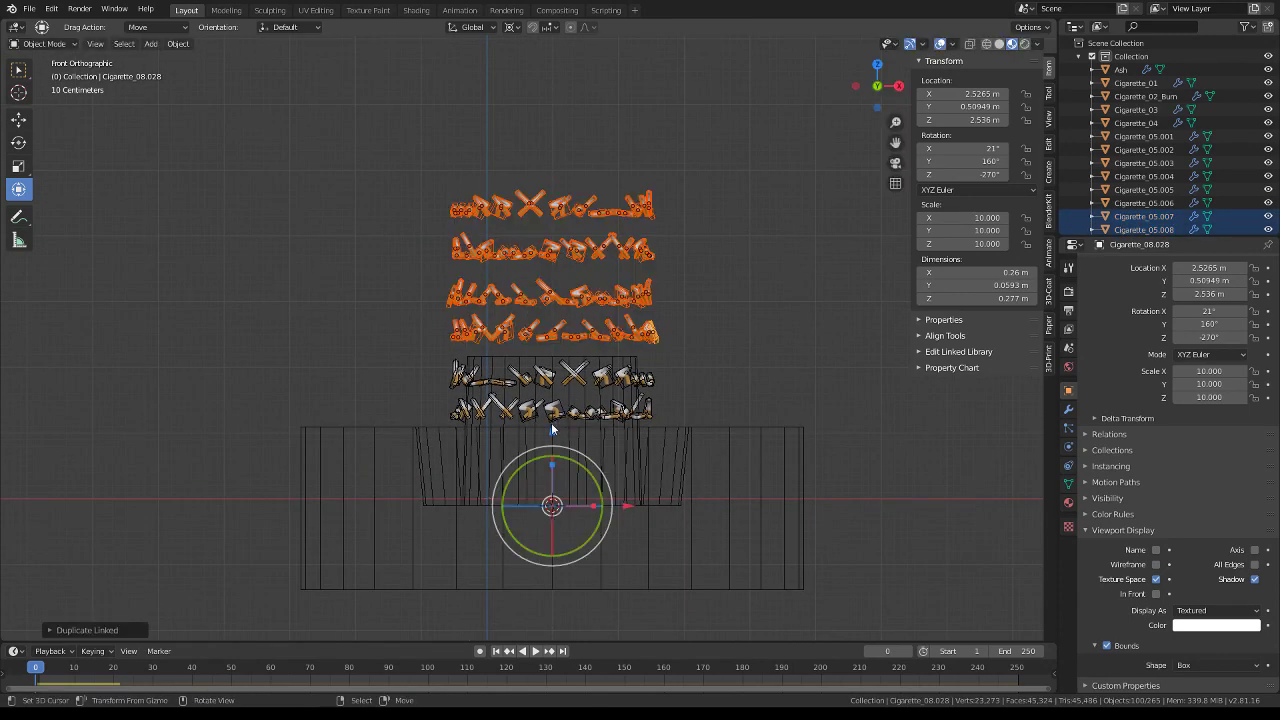
key(g)
key(z)
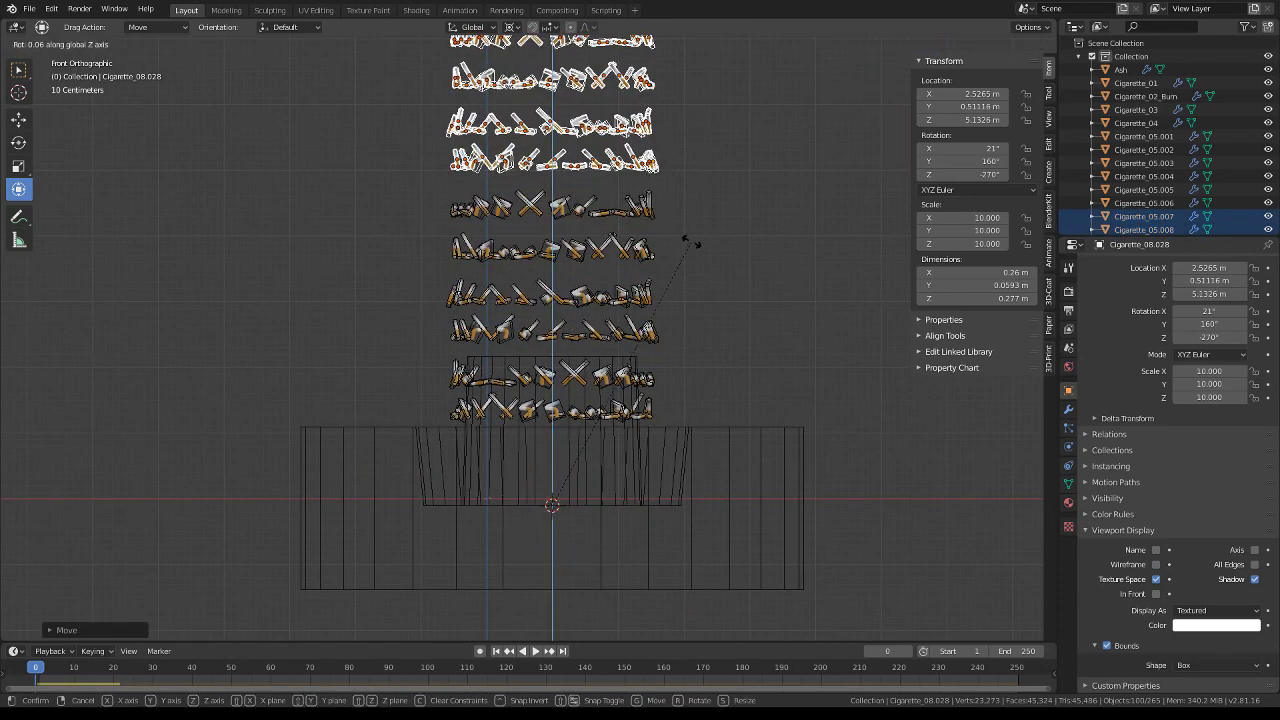
text(45)
right_click(690, 240)
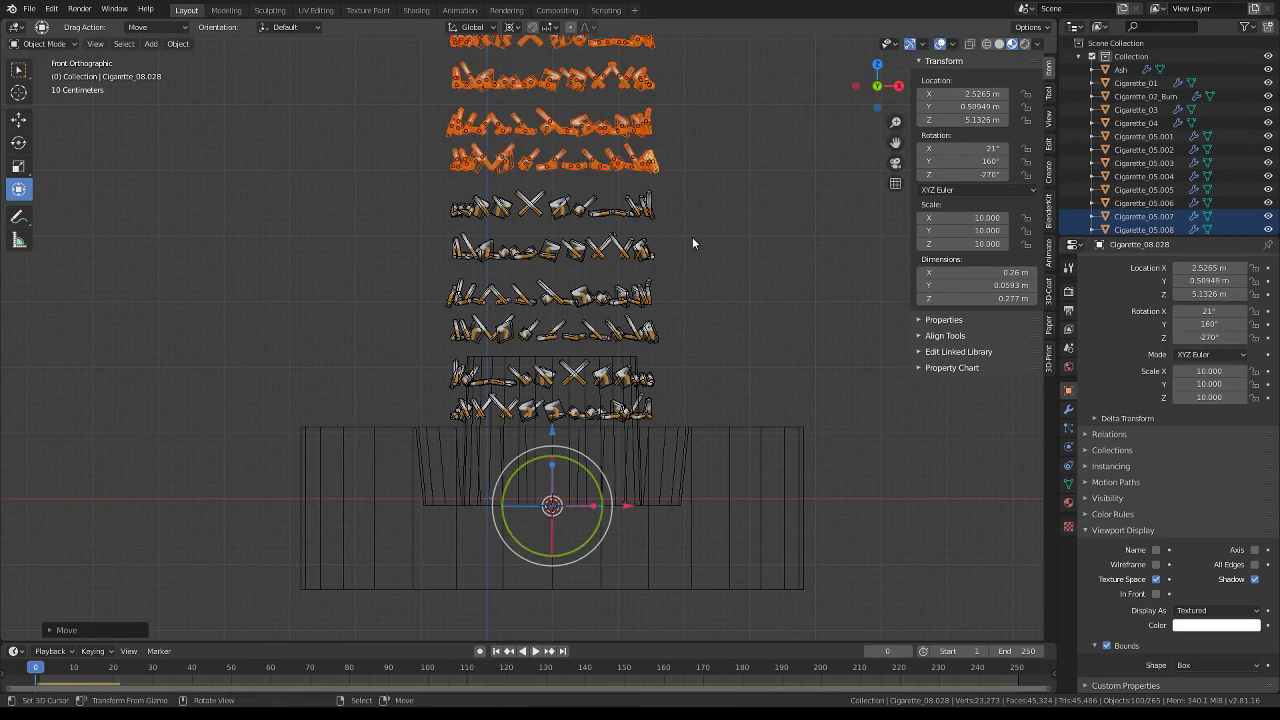
Turn the copied rows 20° around the Z axis
text(r20)
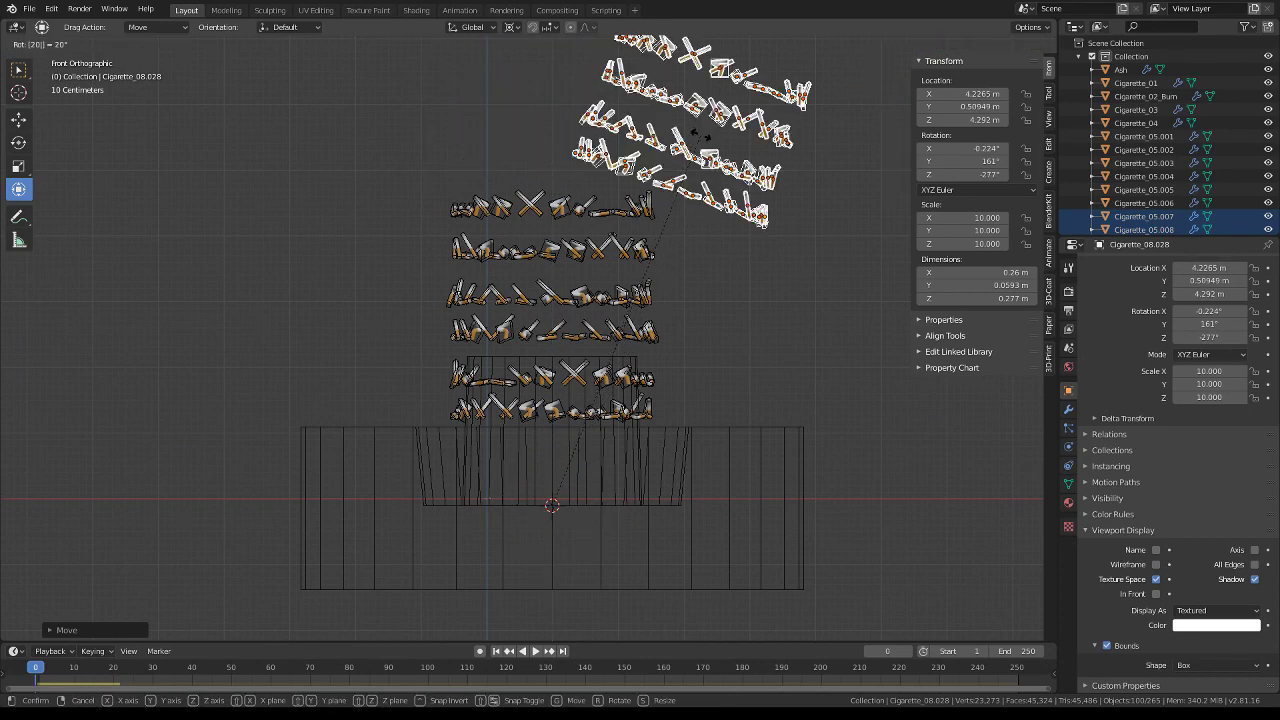
scroll(742, 143, down, 3)
key(BackSpace)
text(z)
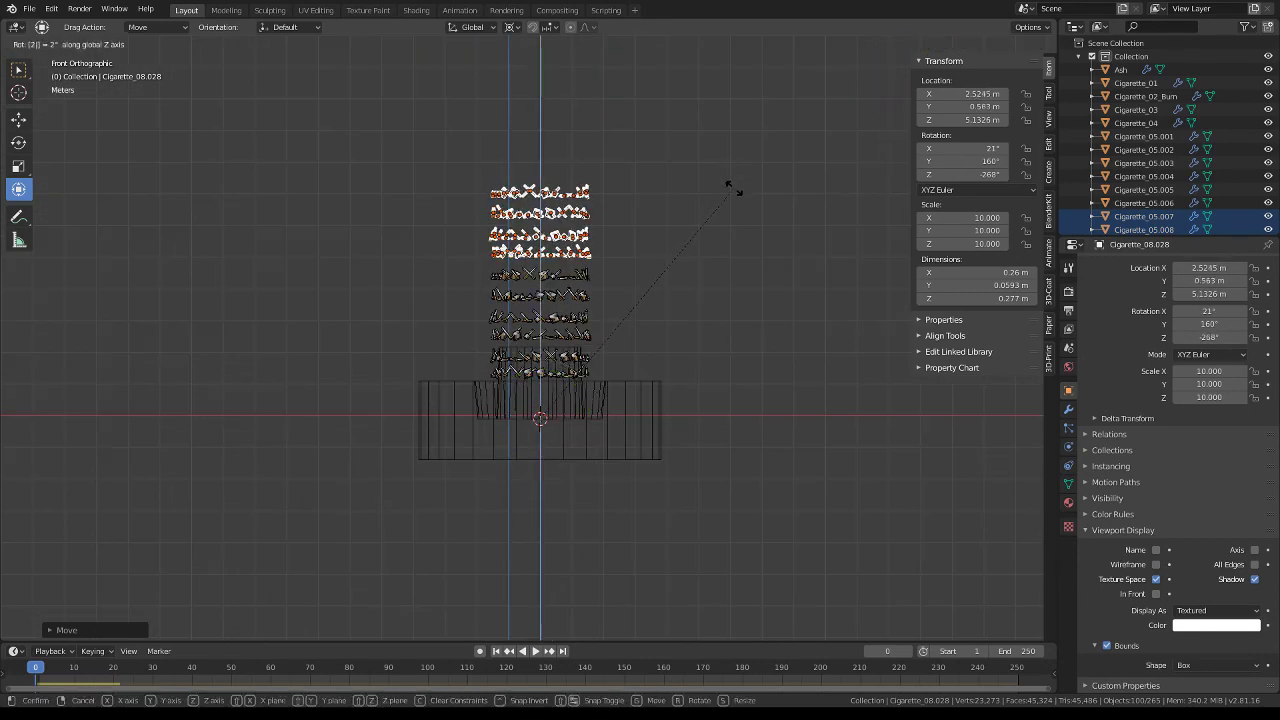
text(0)
key(Return)
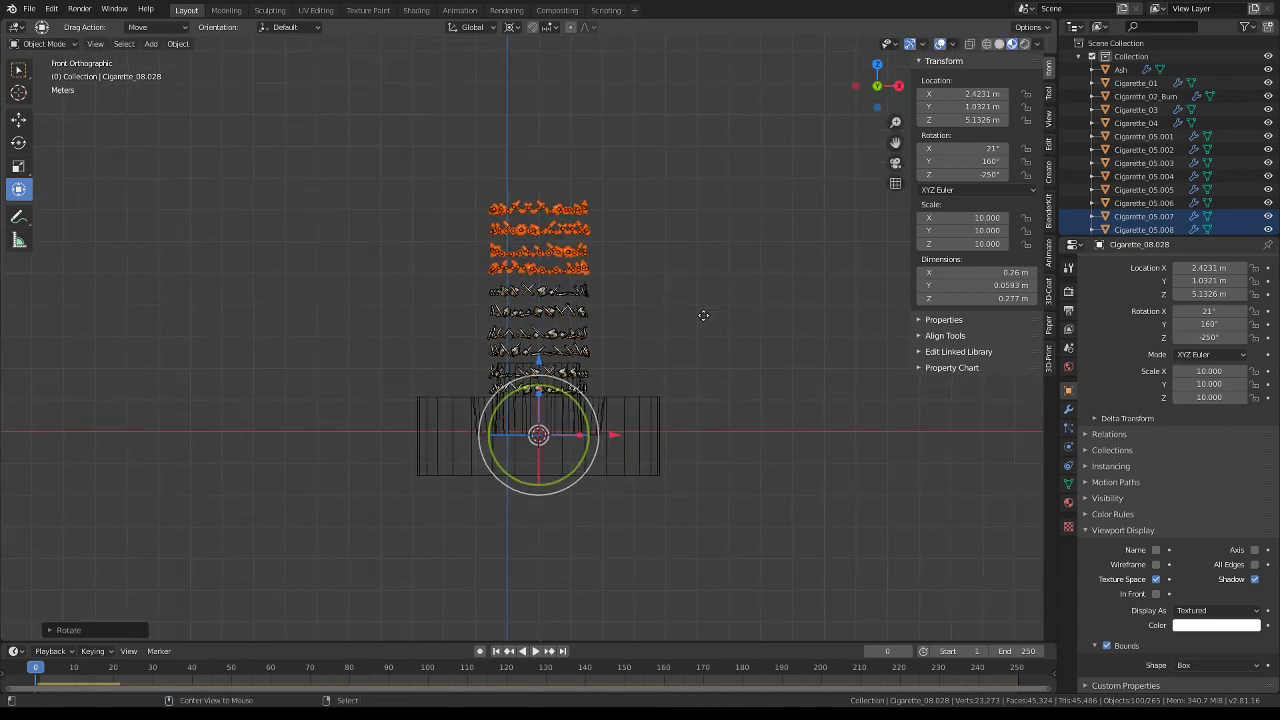
Duplicate the rows again, lift them above the stack and turn them 20° on Z
key(alt+d)
key(z)
click(612, 277)
text(rz)
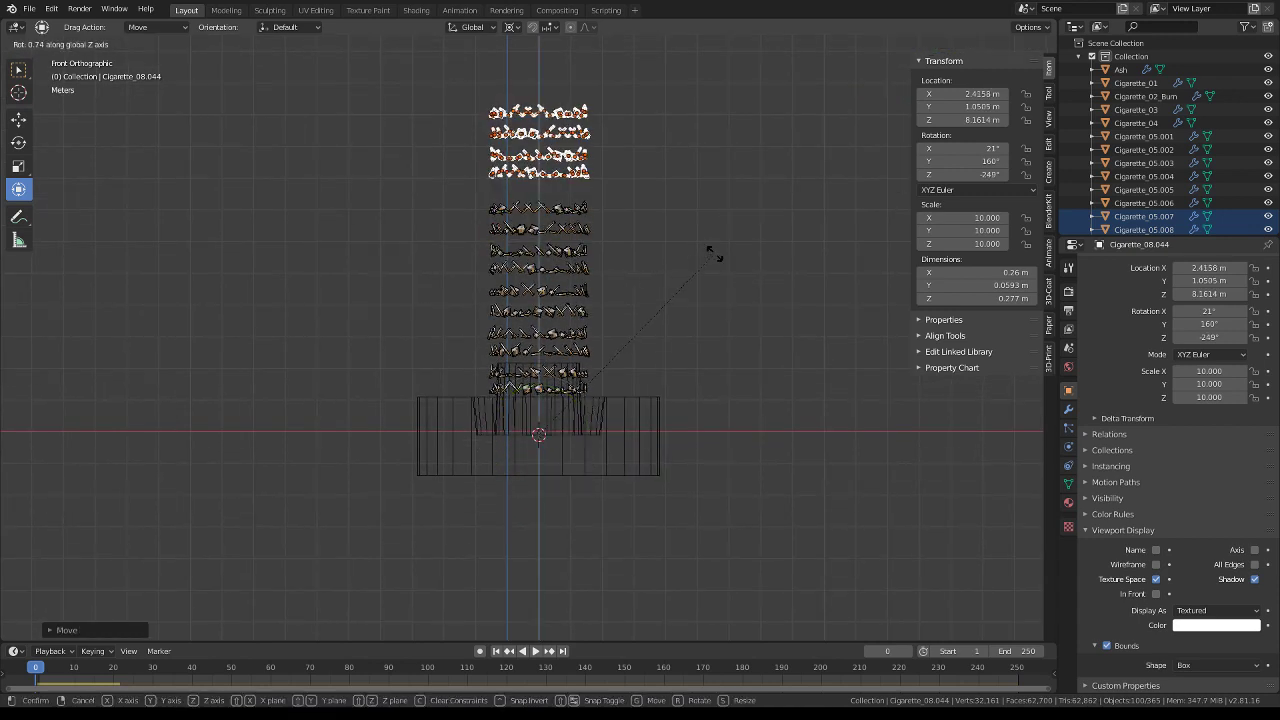
text(20)
key(Return)
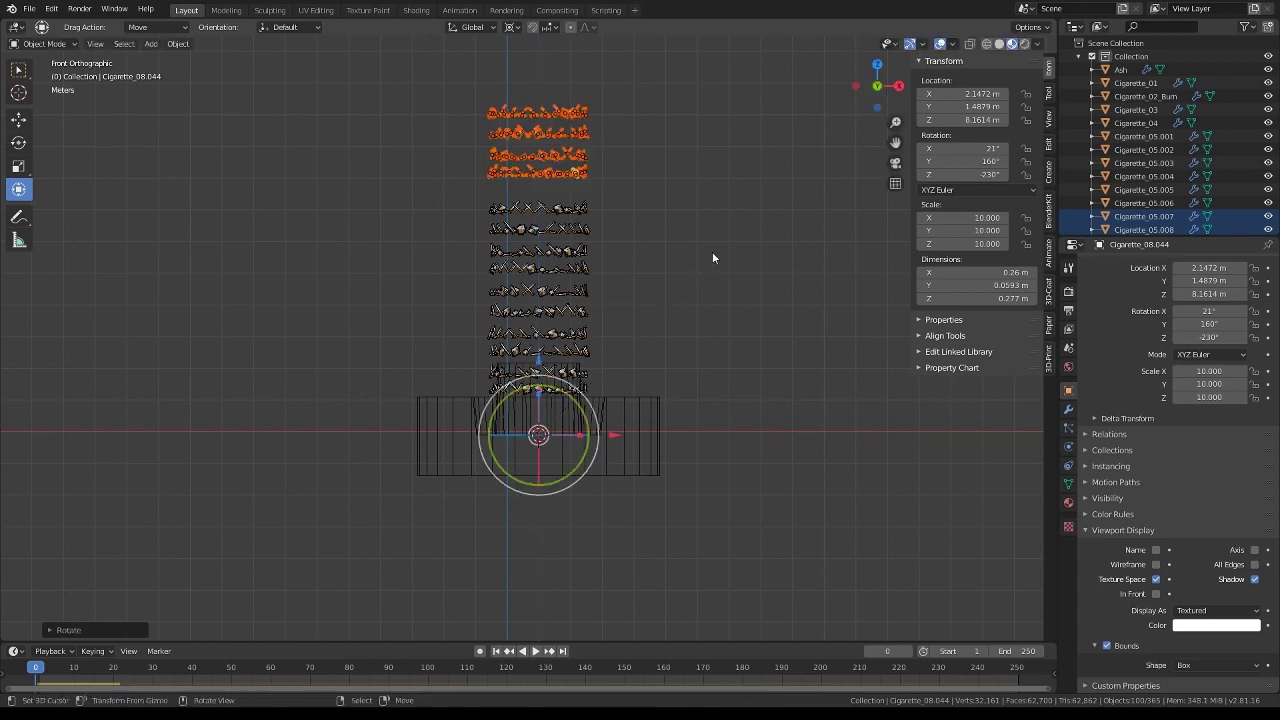
Preview the cigarettes falling into the ring, stopping playback at frame 44
scroll(708, 222, up, 2)
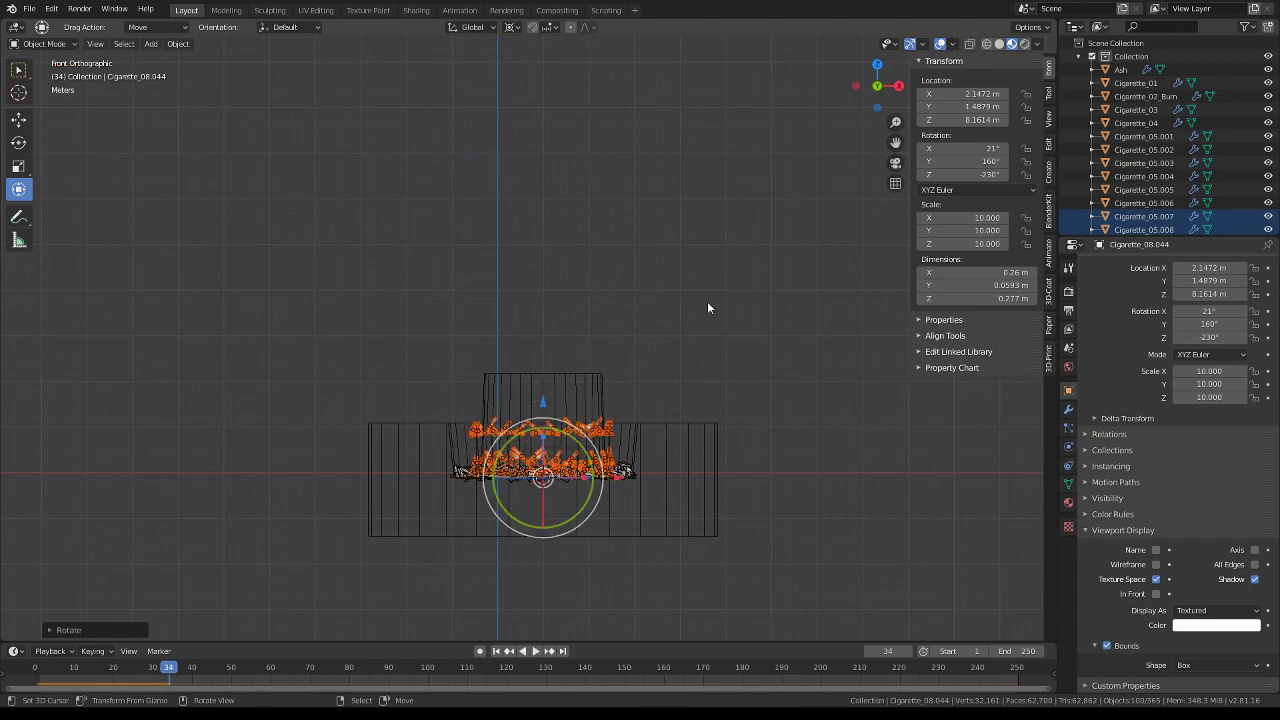
key(space)
shift+scroll(666, 229, down, 3)
middle_drag(667, 229, 634, 265)
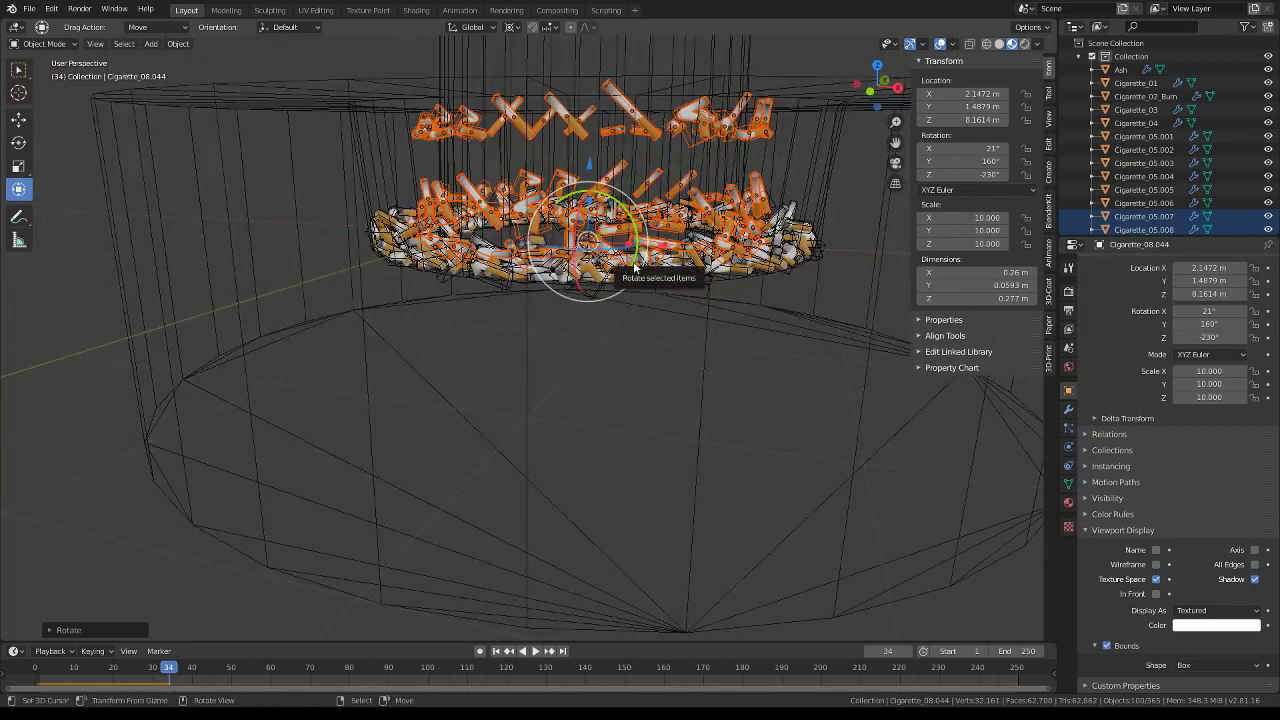
key(KP_5)
key(KP_5)
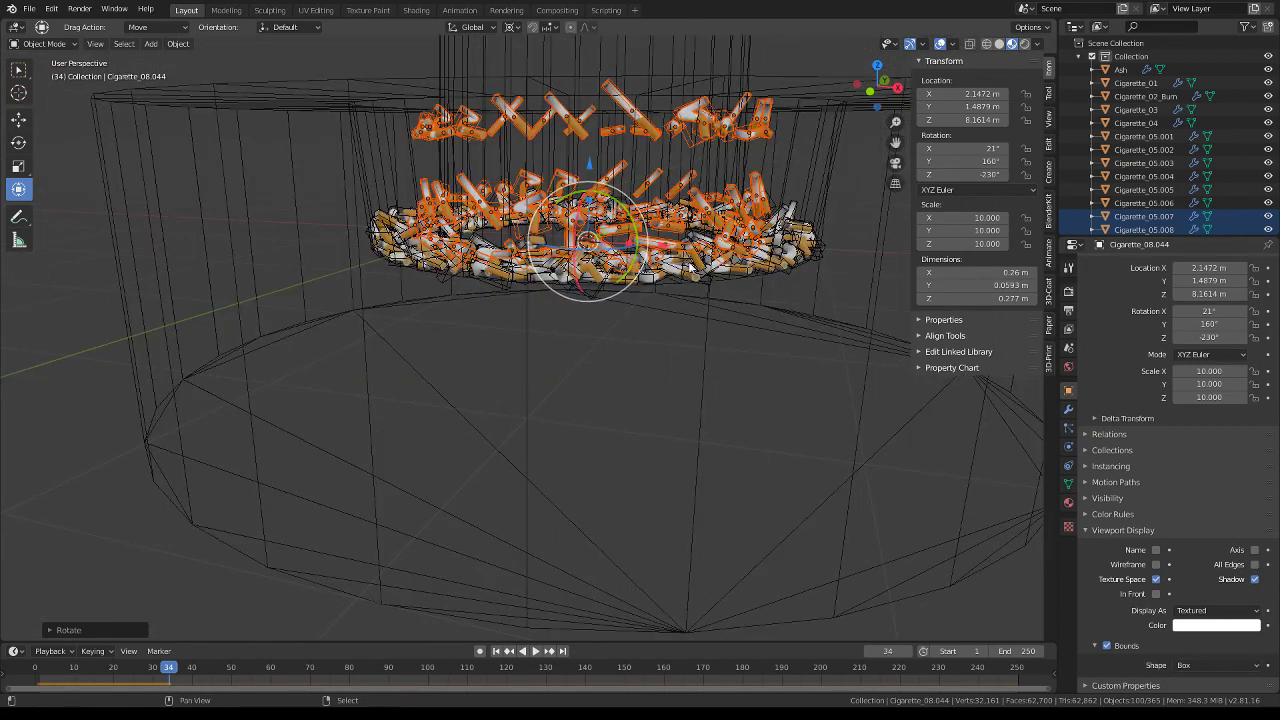
scroll(690, 266, up, 10)
mouse_move(690, 266)
middle_down()
mouse_move(607, 230)
mouse_move(441, 218)
middle_up()
key(space)
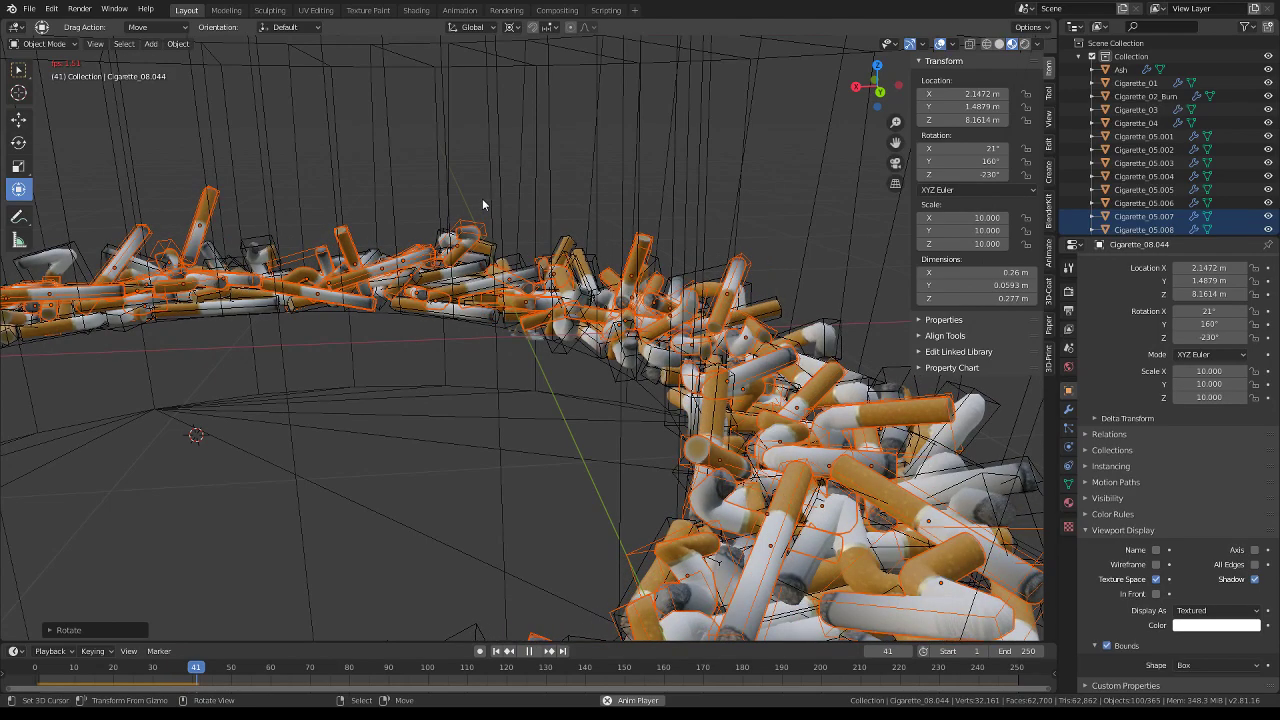
key(space)
Inspect the pile from several angles, then return to front view at frame 0
scroll(700, 230, down, 5)
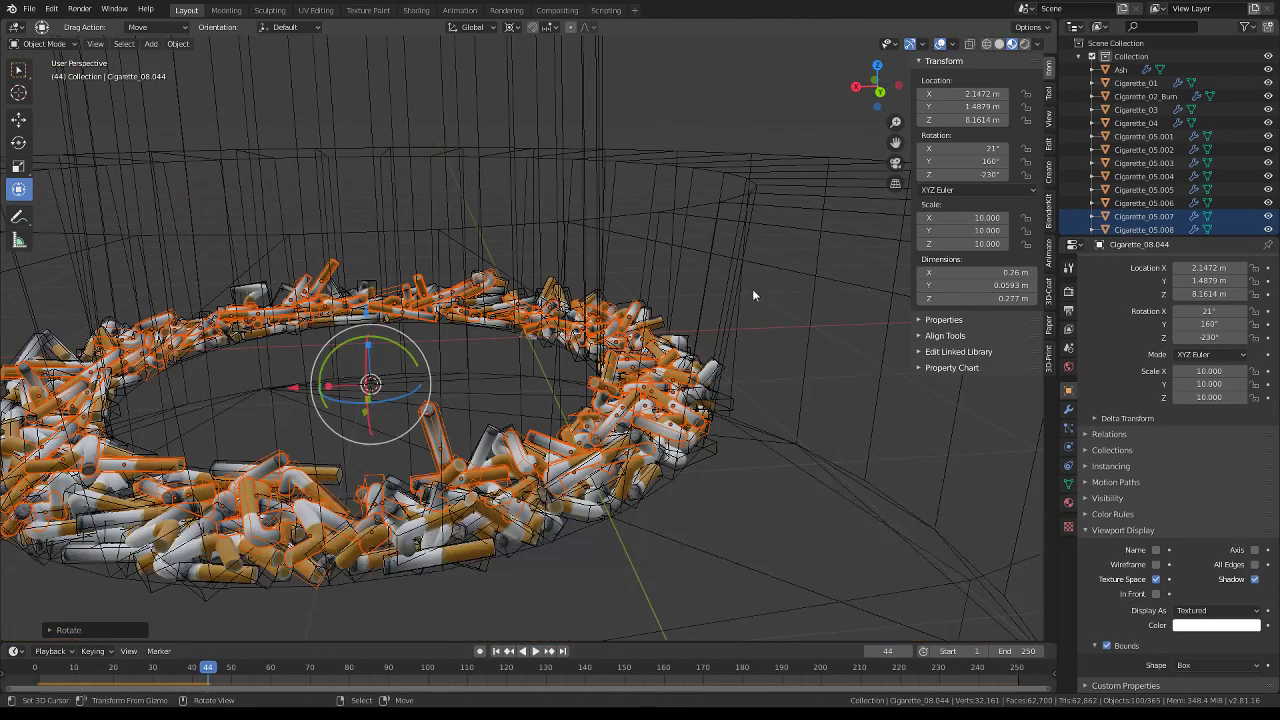
middle_drag(752, 290, 700, 320)
scroll(600, 300, up, 8)
mouse_move(550, 300)
middle_down()
mouse_move(452, 299)
mouse_move(600, 330)
middle_up()
scroll(452, 299, up, 3)
scroll(452, 299, down, 6)
key(KP_1)
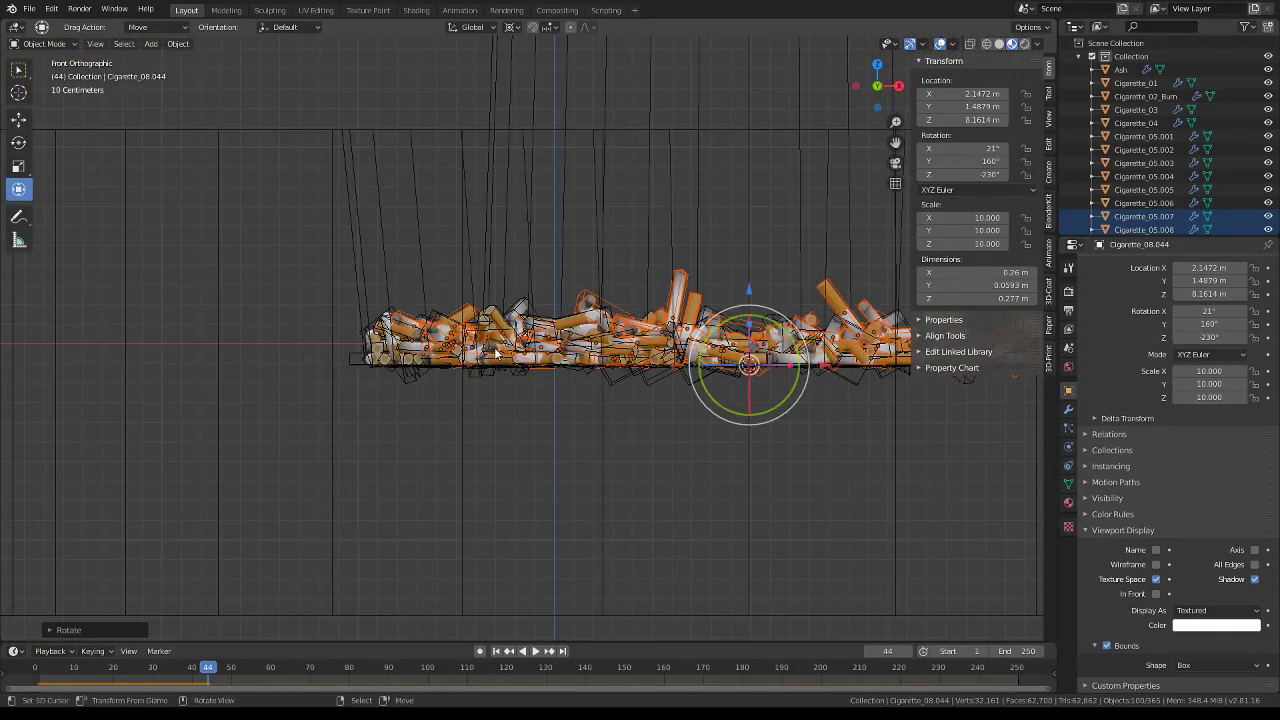
click(35, 667)
Box-select only the upper cigarette rows of the stack
scroll(680, 424, down, 2)
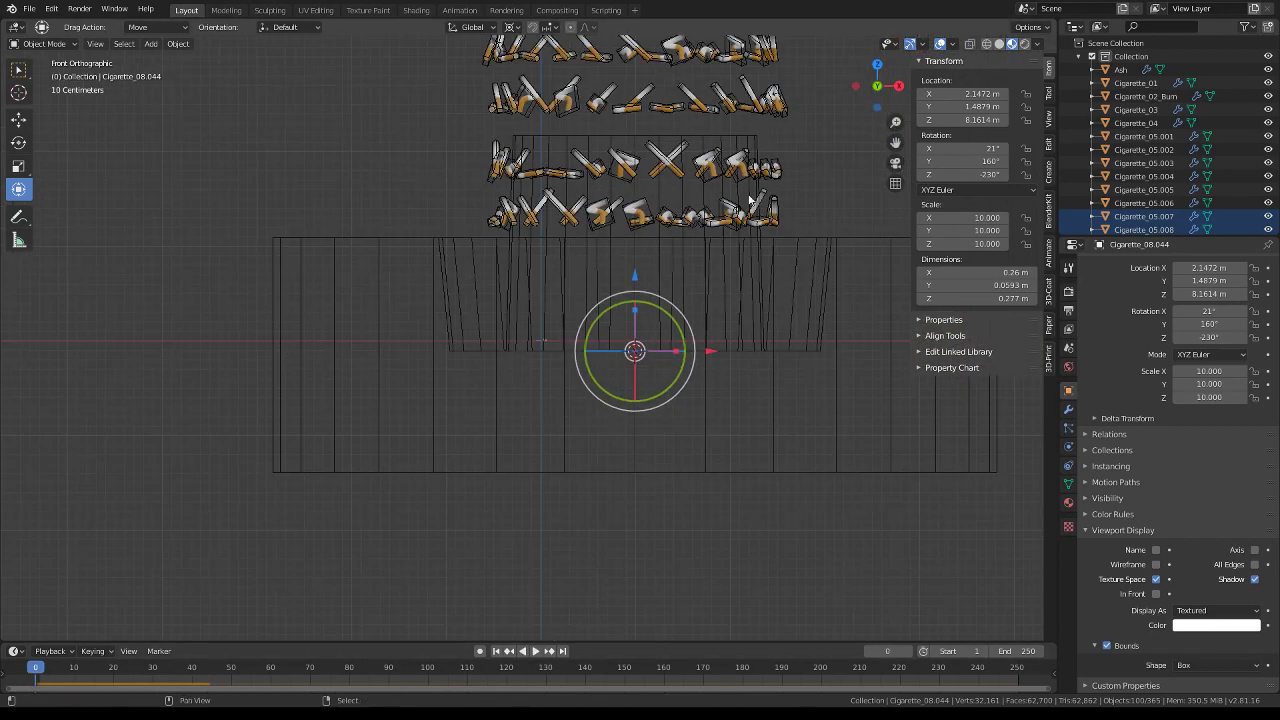
scroll(680, 424, down, 2)
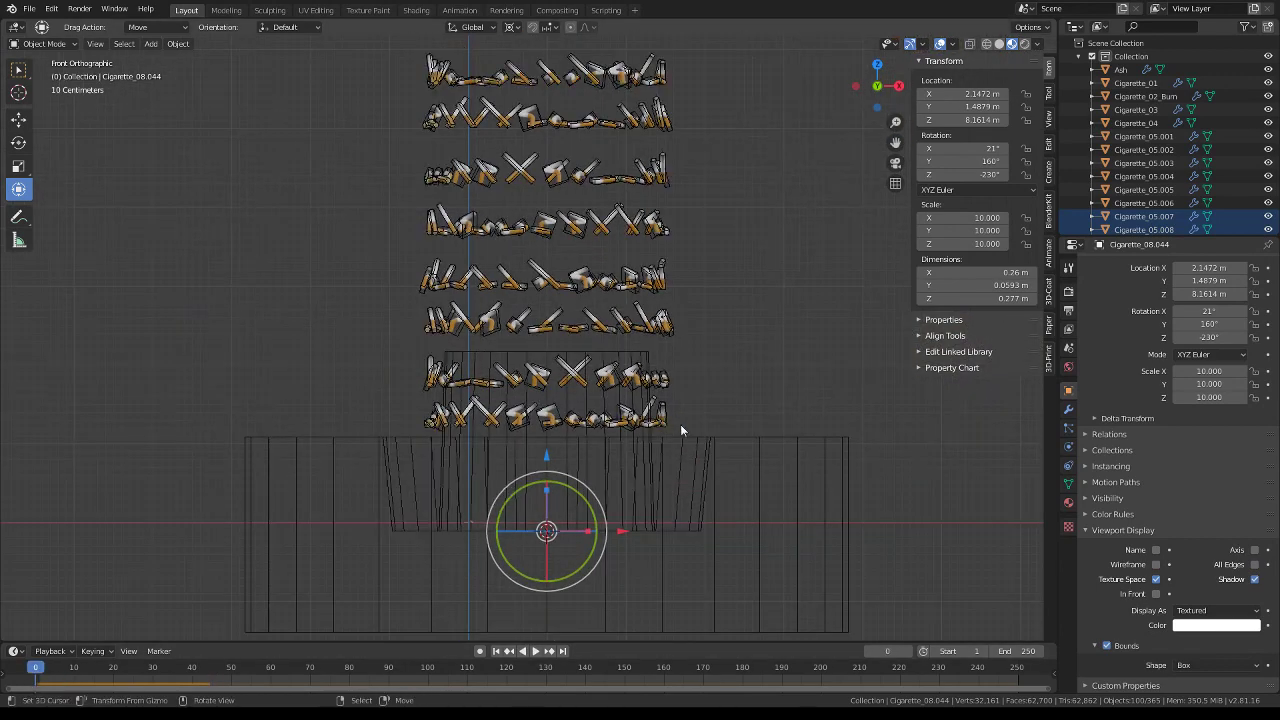
click(684, 314)
scroll(686, 320, down, 2)
key(b)
drag(686, 324, 423, 64)
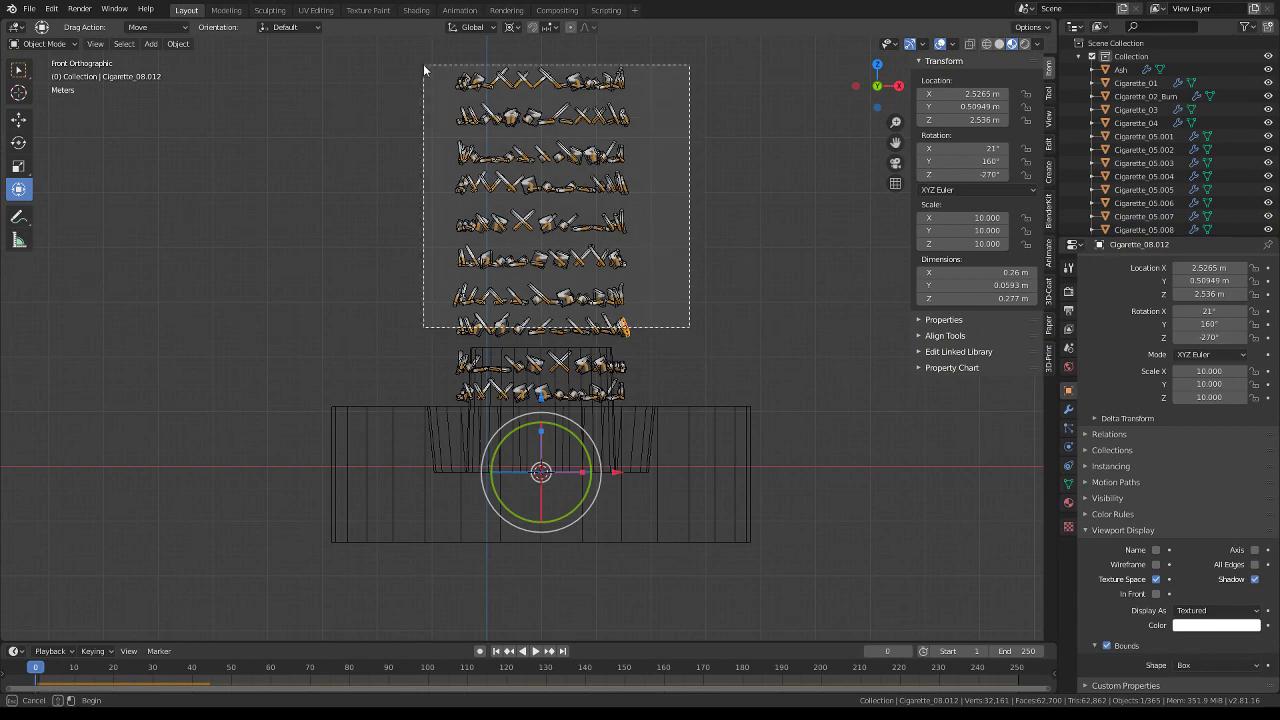
shift+middle_drag(650, 227, 652, 342)
scroll(648, 430, down, 3)
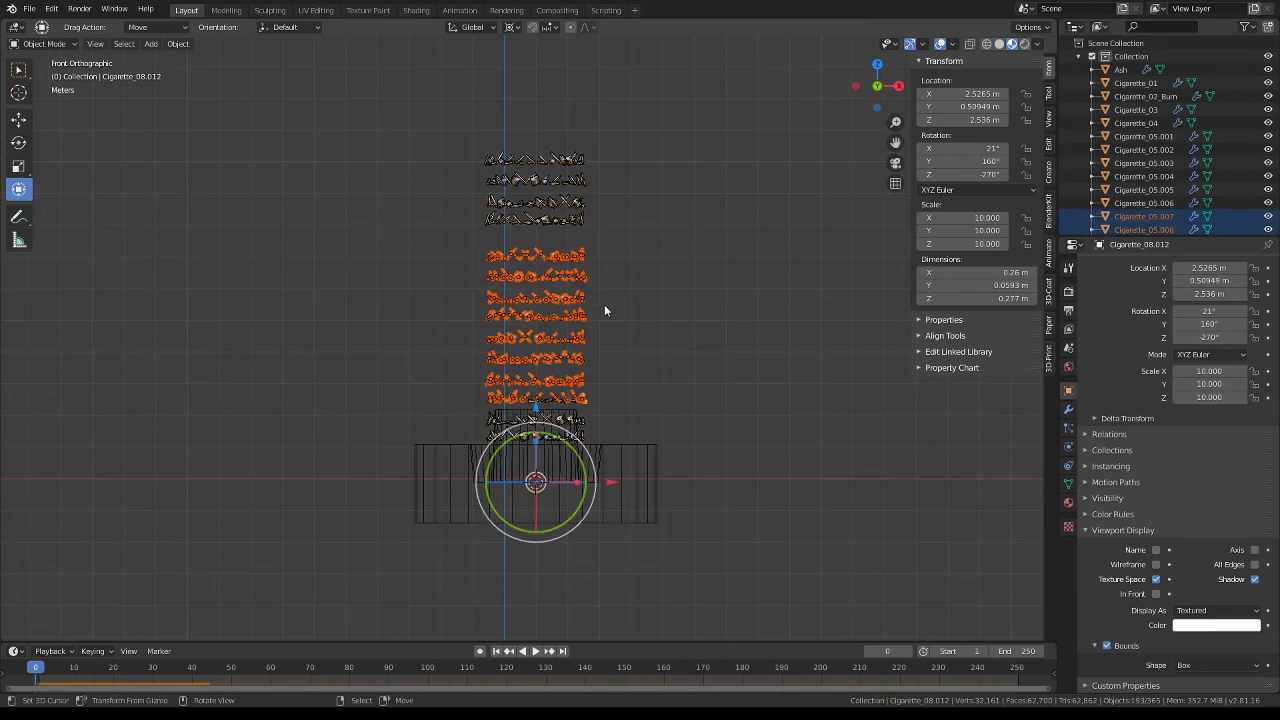
key(b)
drag(634, 358, 466, 150)
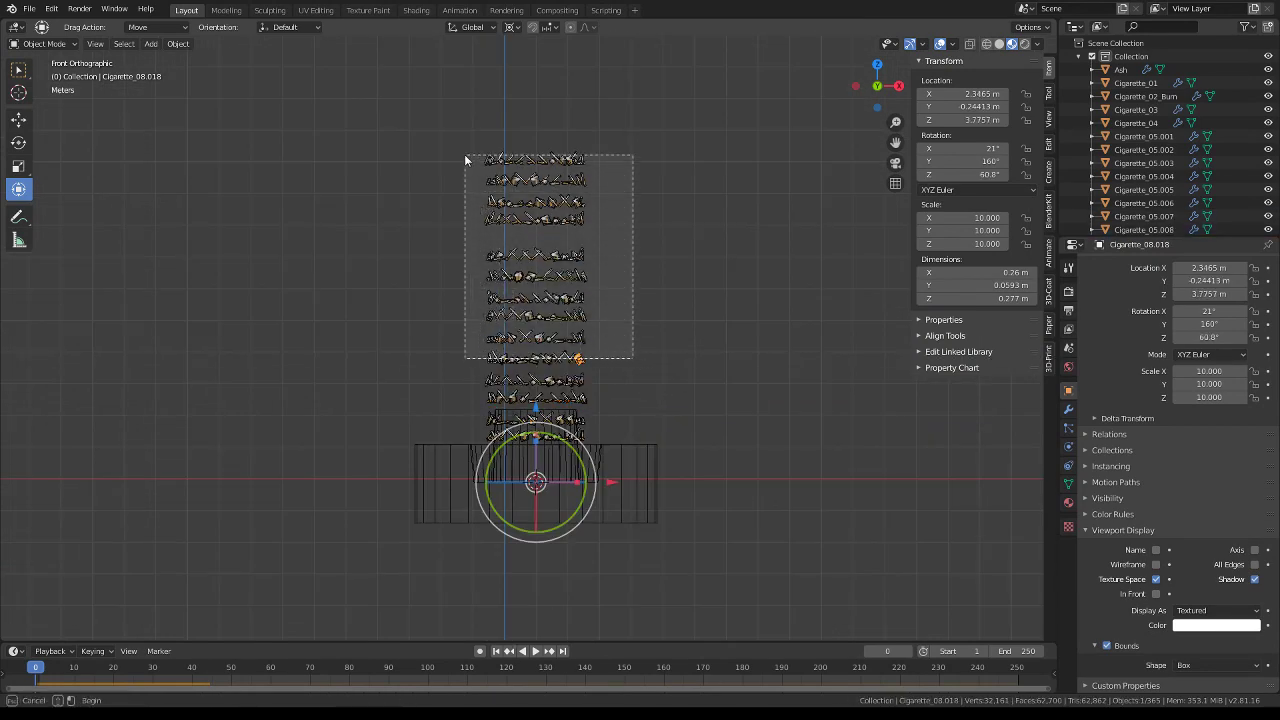
shift+middle_drag(503, 178, 517, 263)
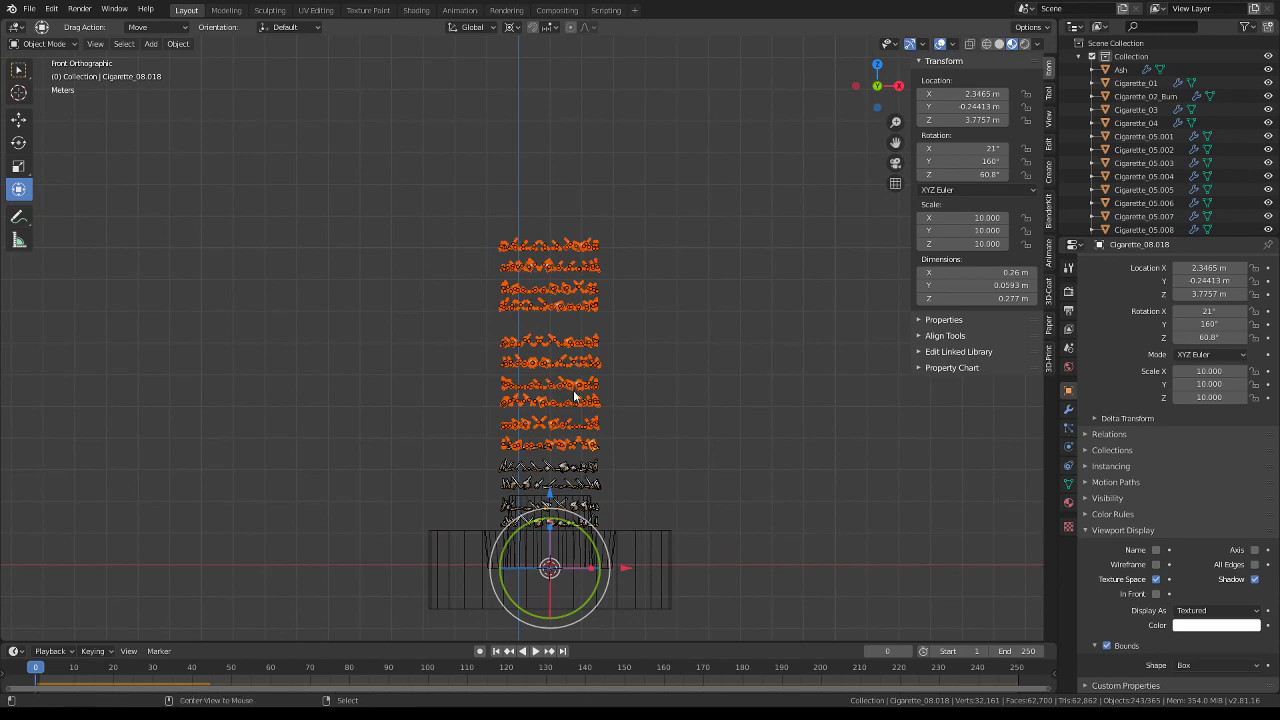
Make linked copies of the rows, raised to about 10.76 m and turned 20° on Z
key(alt+d)
right_click(567, 455)
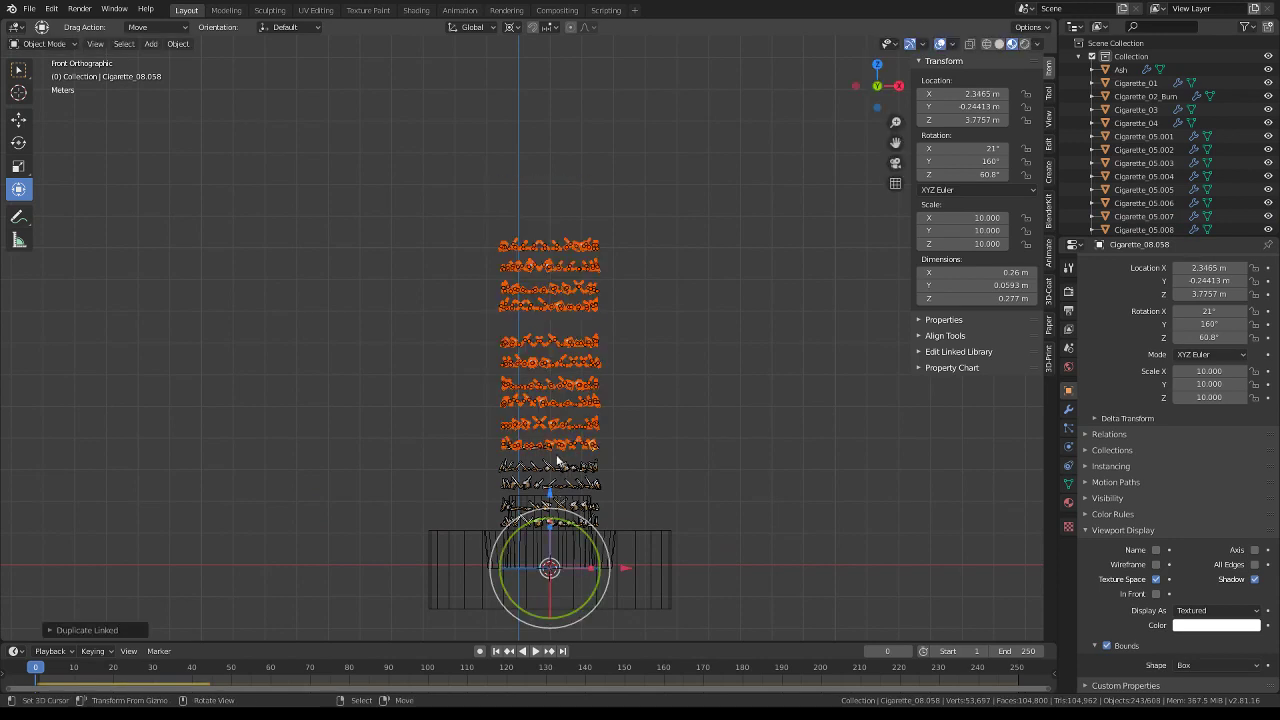
key(g)
key(z)
click(715, 297)
text(r)
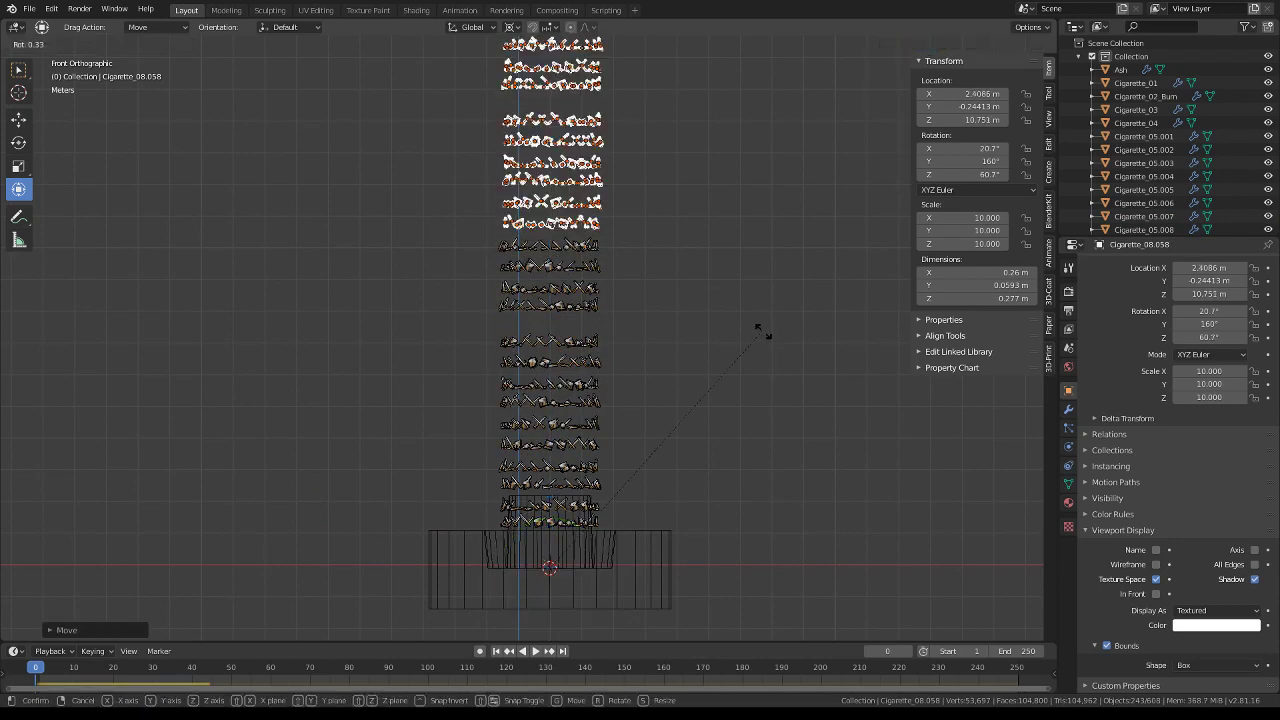
text(z)
text(20)
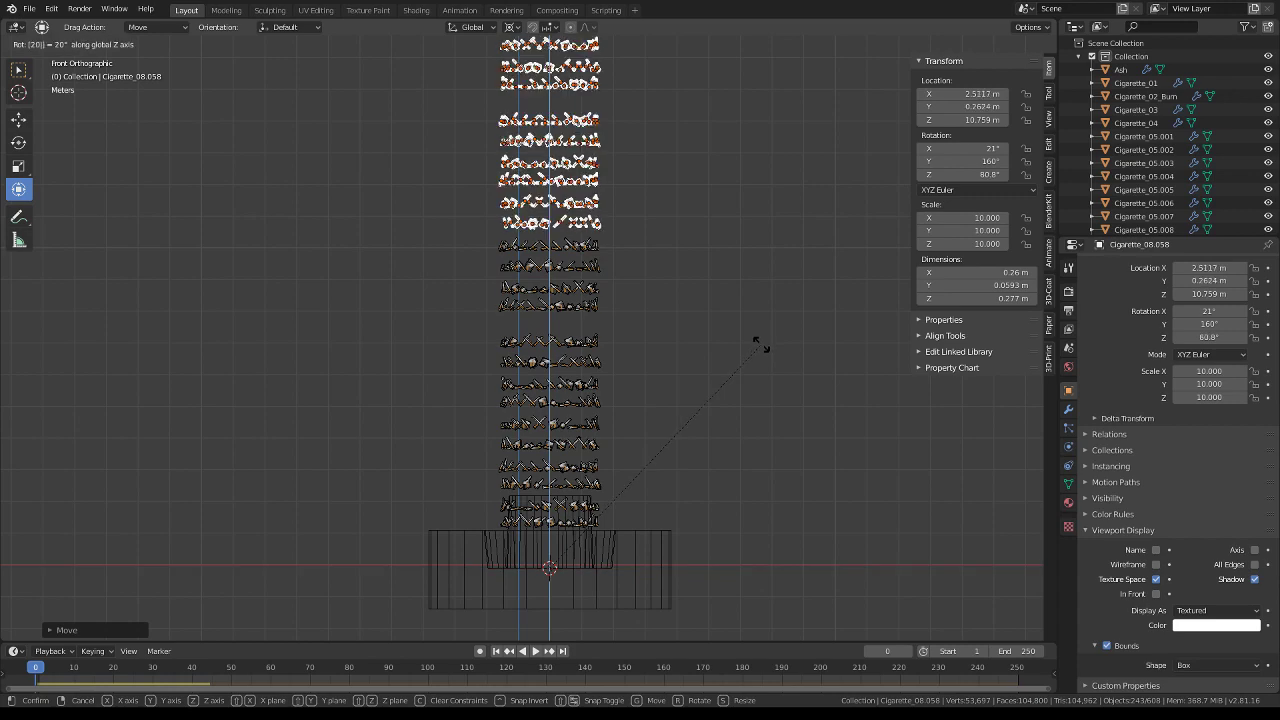
key(Return)
mouse_move(762, 345)
middle_down()
mouse_move(712, 315)
mouse_move(710, 218)
mouse_move(736, 286)
mouse_move(706, 220)
mouse_move(697, 357)
mouse_move(662, 327)
mouse_move(669, 502)
mouse_move(670, 362)
mouse_move(723, 369)
middle_up()
In the ashtray Circle's Edit Mode, shrink an inner-wall edge ring to about 0.87
click(669, 363)
scroll(667, 363, up, 3)
key(Tab)
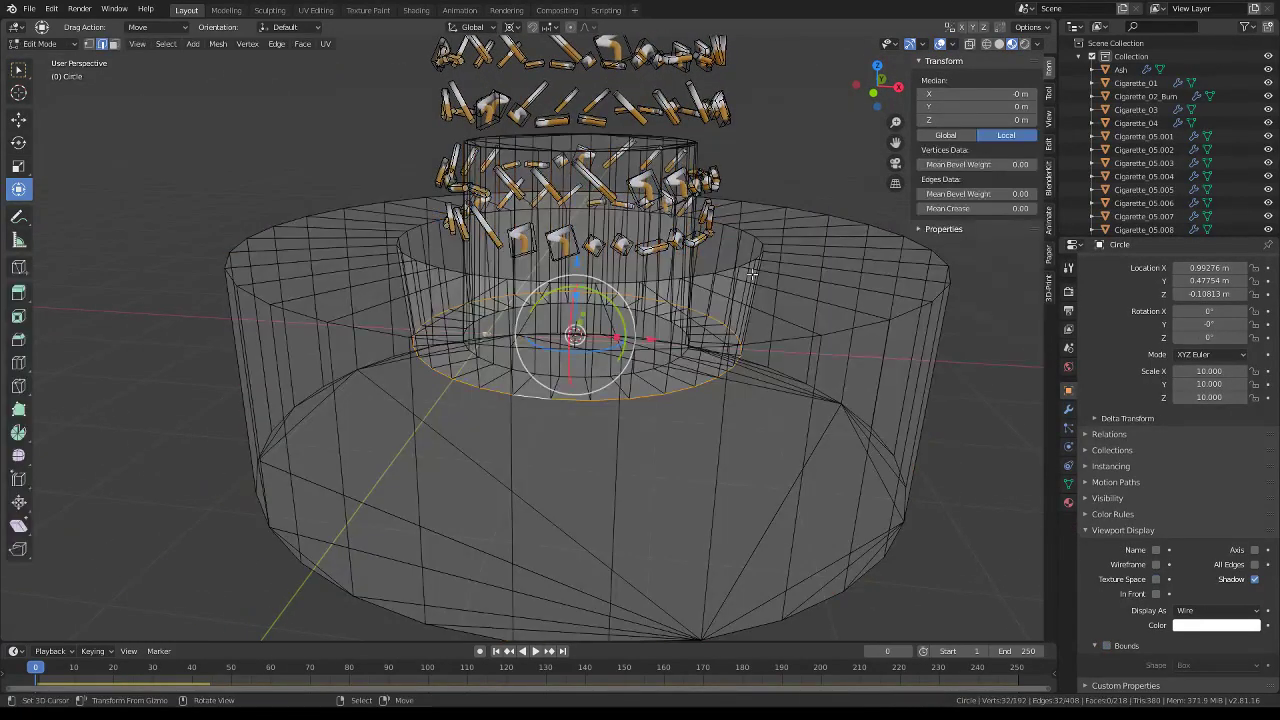
key(KP_7)
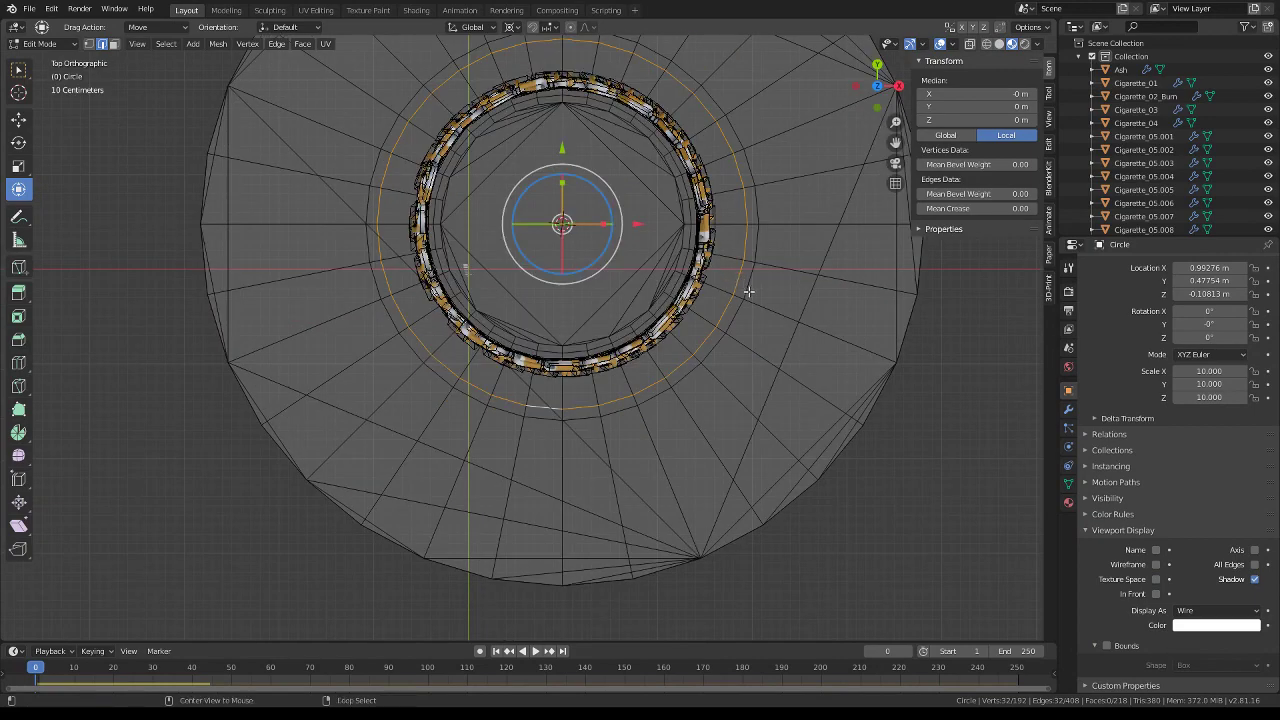
alt+click(748, 291)
middle_drag(748, 291, 770, 183)
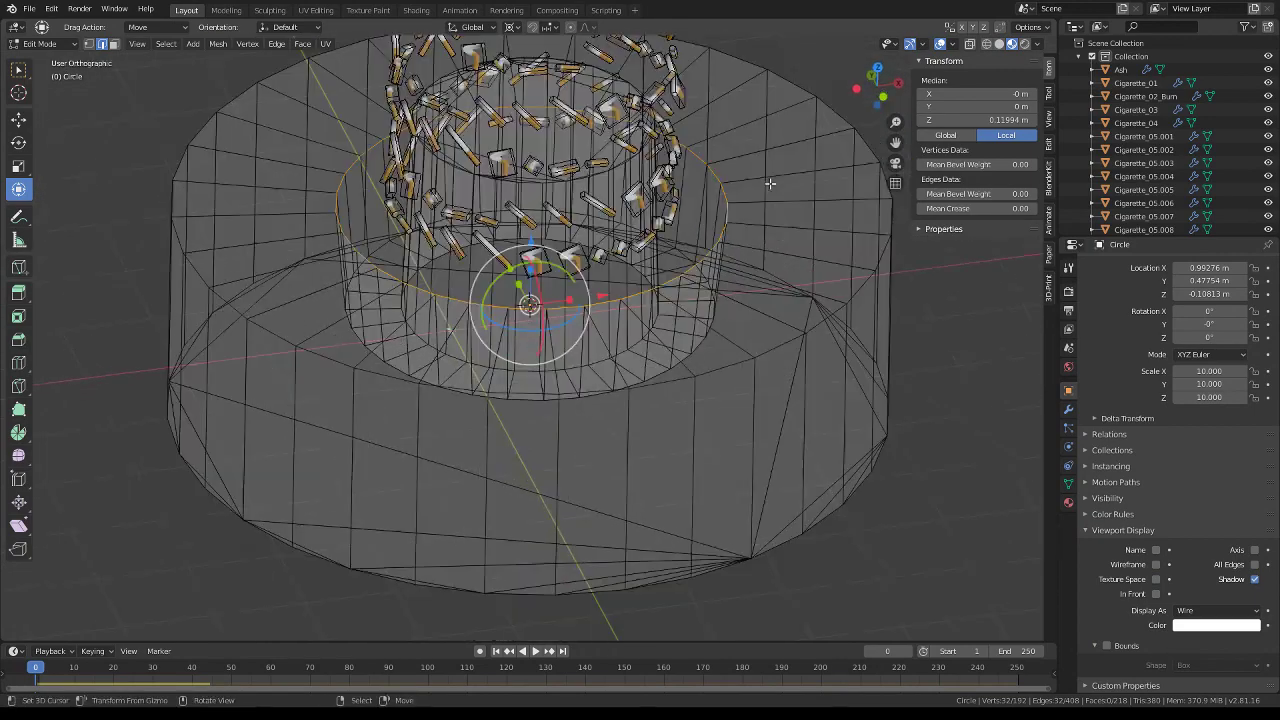
key(KP_7)
key(s)
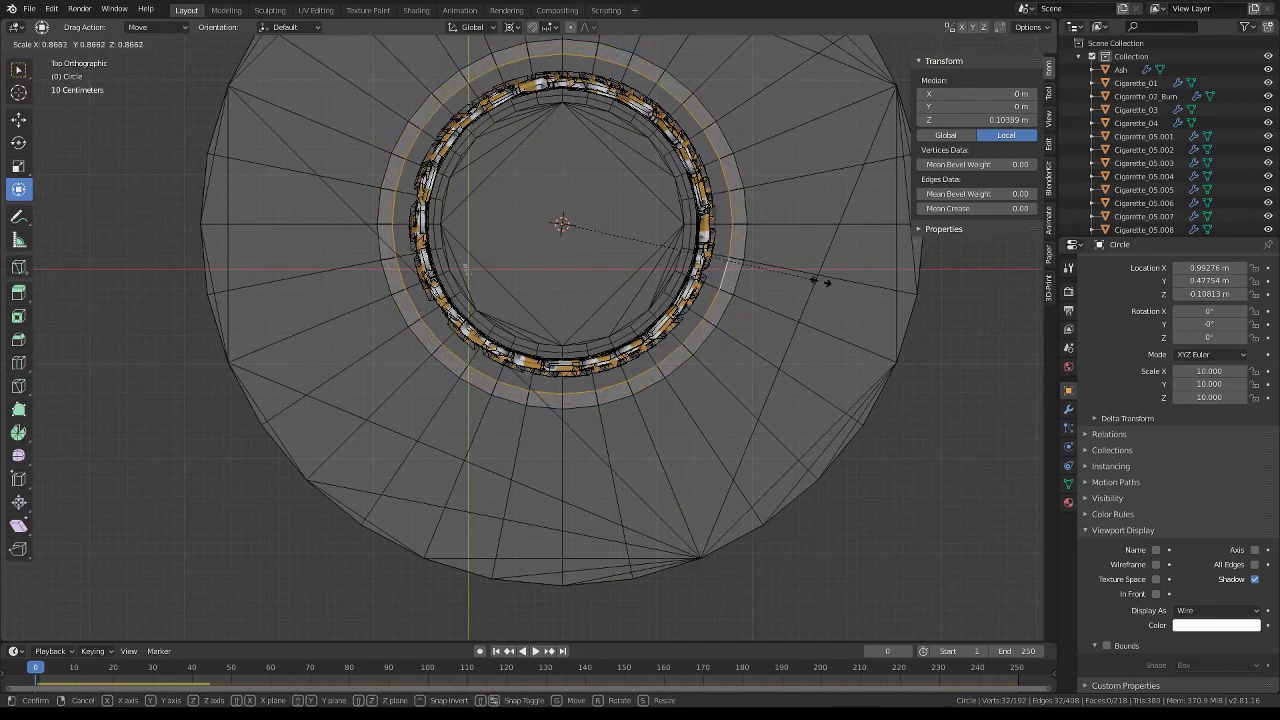
click(810, 275)
Raise the selected edge ring higher up the inner wall
middle_drag(745, 302, 700, 294)
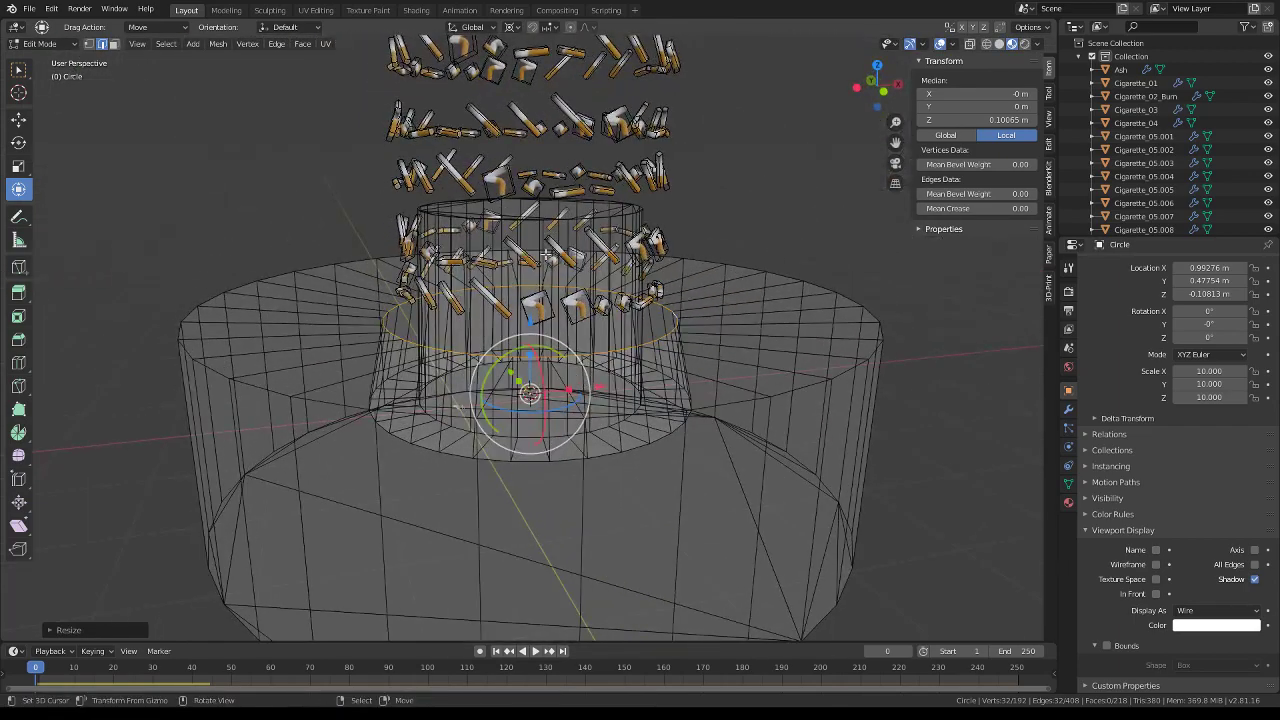
key(g)
click(838, 300)
key(s)
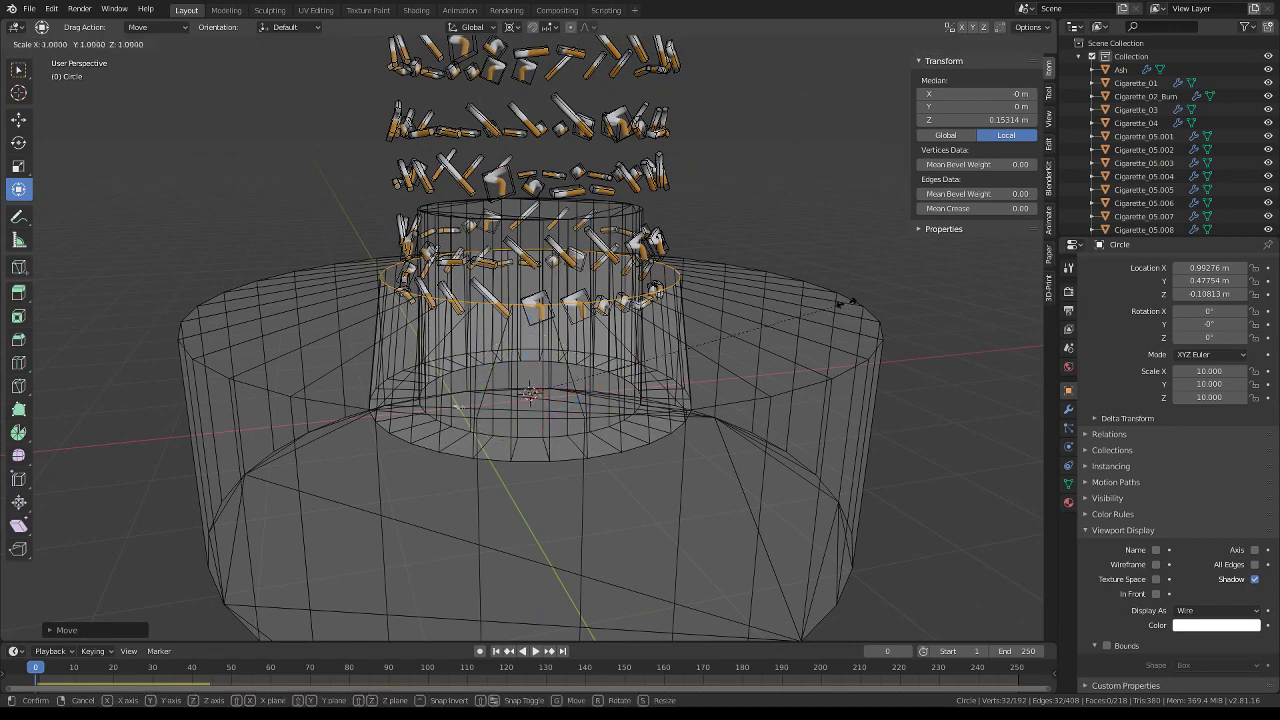
click(838, 300)
key(KP_7)
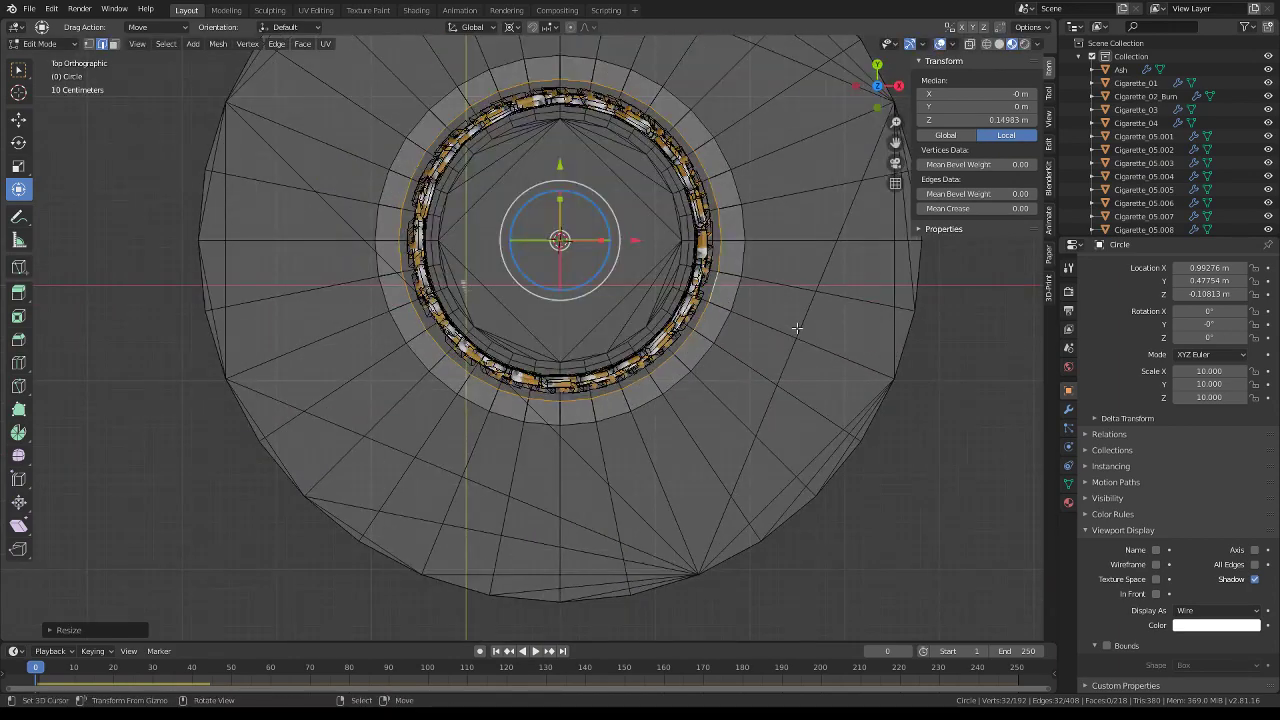
Widen the outer edge loop slightly and leave Edit Mode
scroll(770, 340, down, 1)
alt+click(734, 318)
key(s)
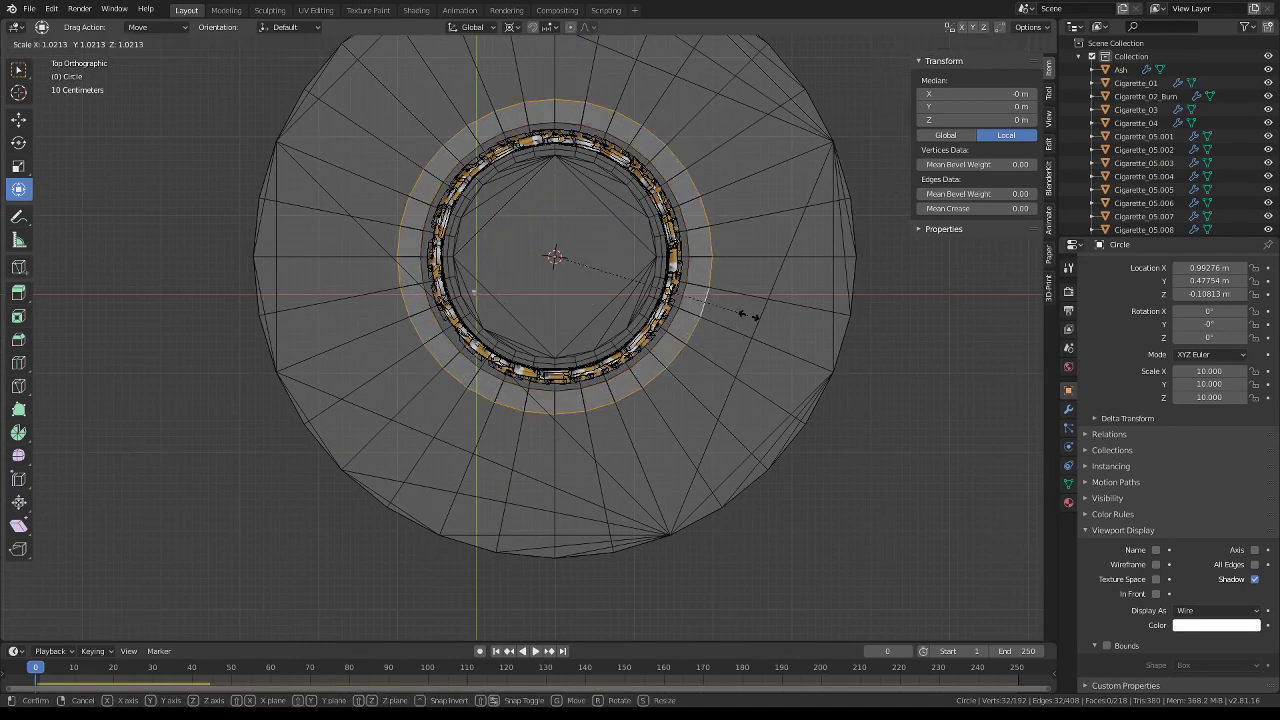
click(757, 321)
middle_drag(757, 321, 754, 199)
key(Tab)
key(space)
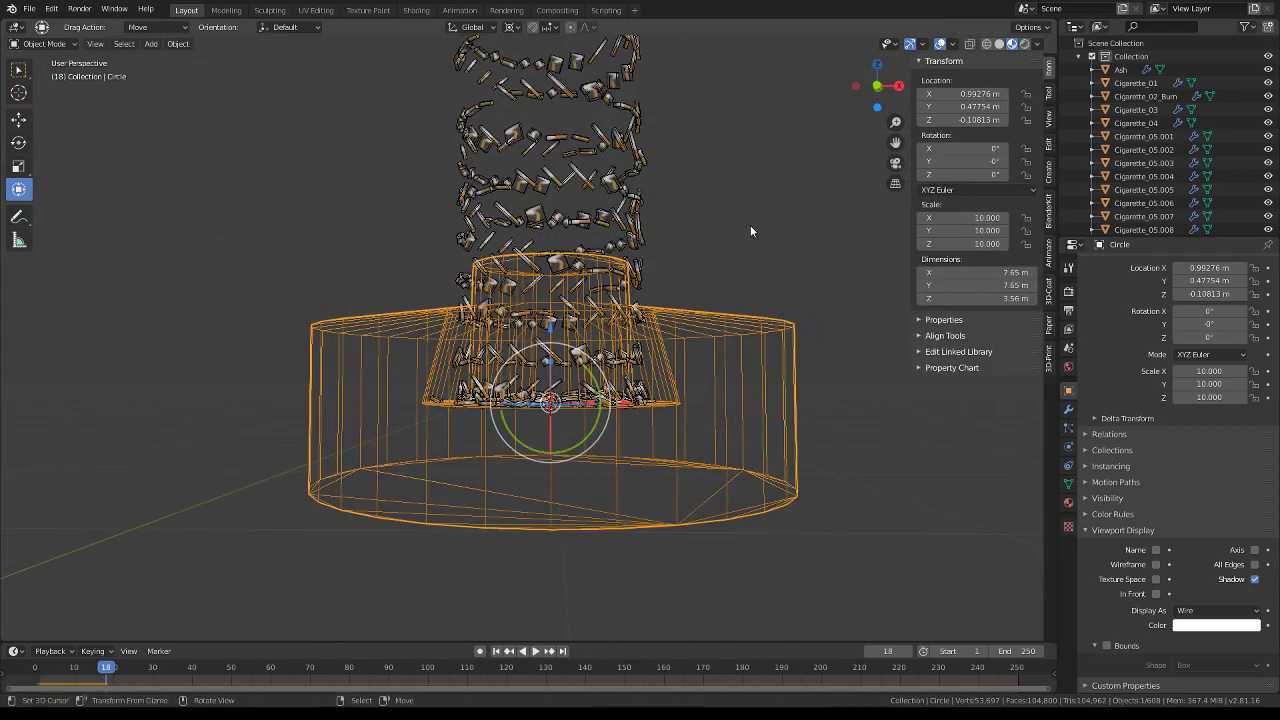
Orbit and zoom around the falling cigarettes to watch them drop
middle_drag(750, 225, 747, 252)
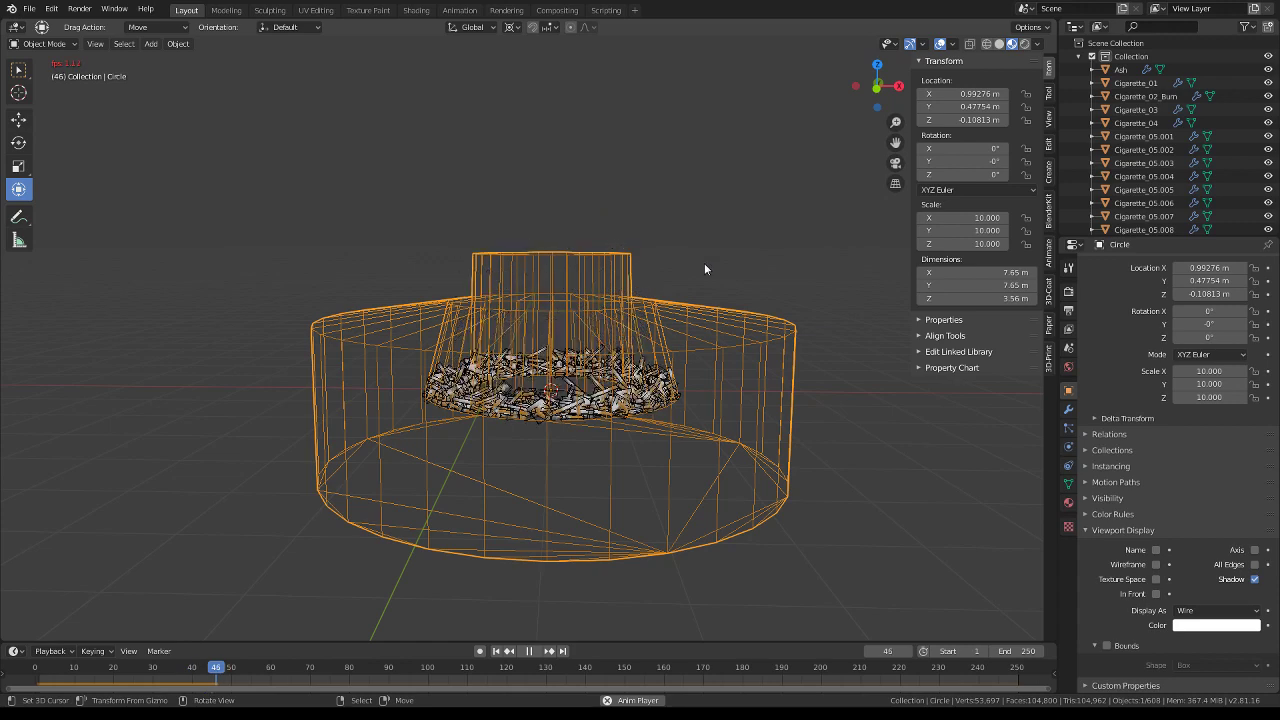
scroll(704, 311, up, 5)
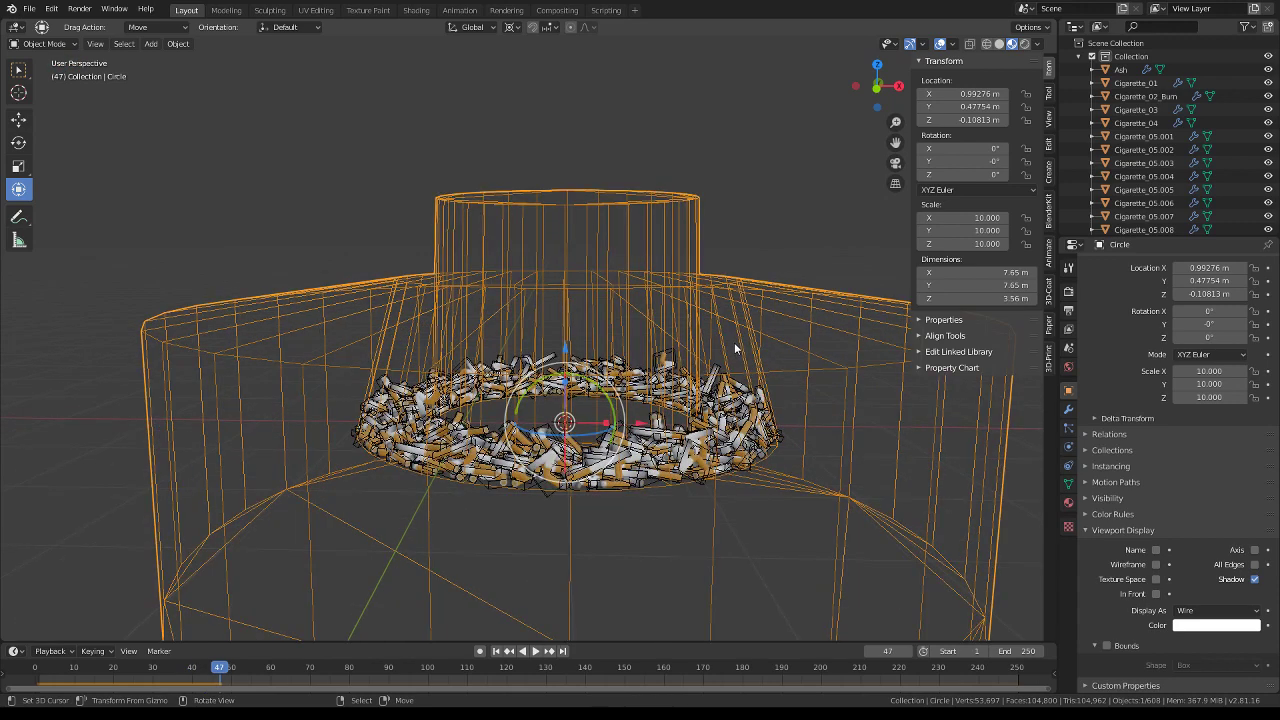
mouse_move(704, 311)
middle_down()
mouse_move(645, 248)
mouse_move(452, 201)
mouse_move(721, 232)
middle_up()
scroll(645, 248, up, 5)
scroll(721, 232, down, 4)
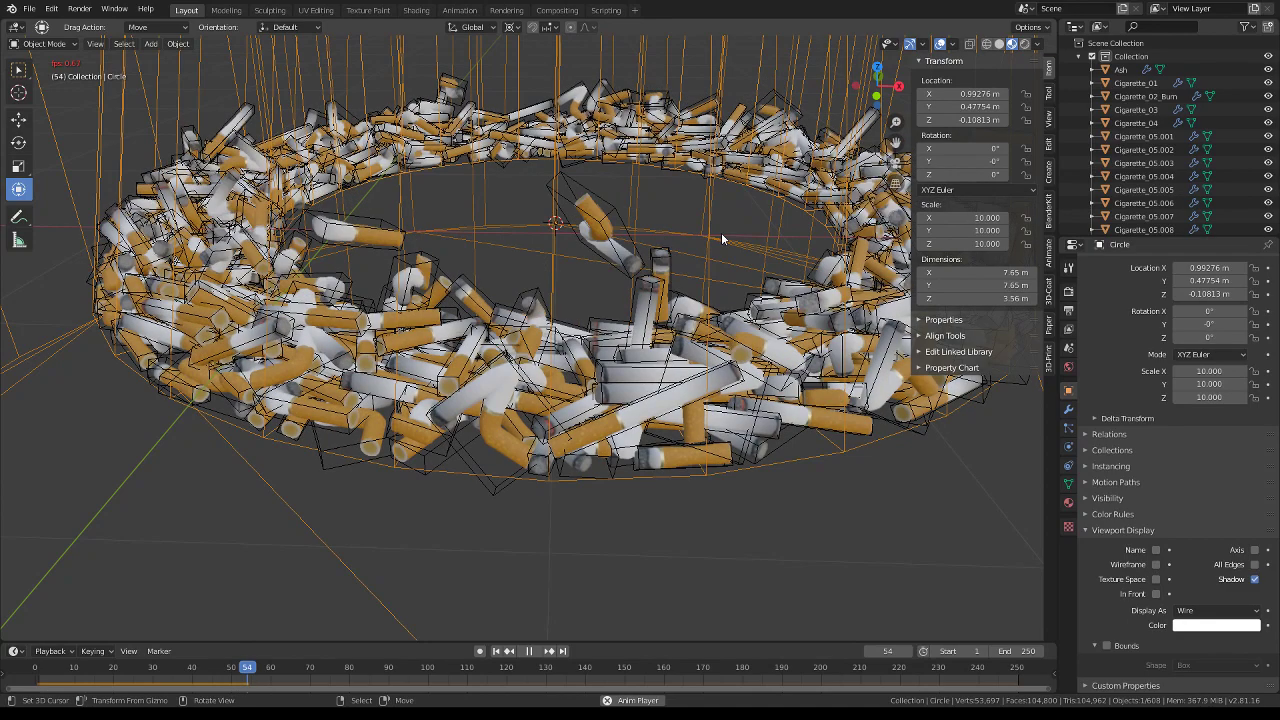
scroll(721, 239, down, 6)
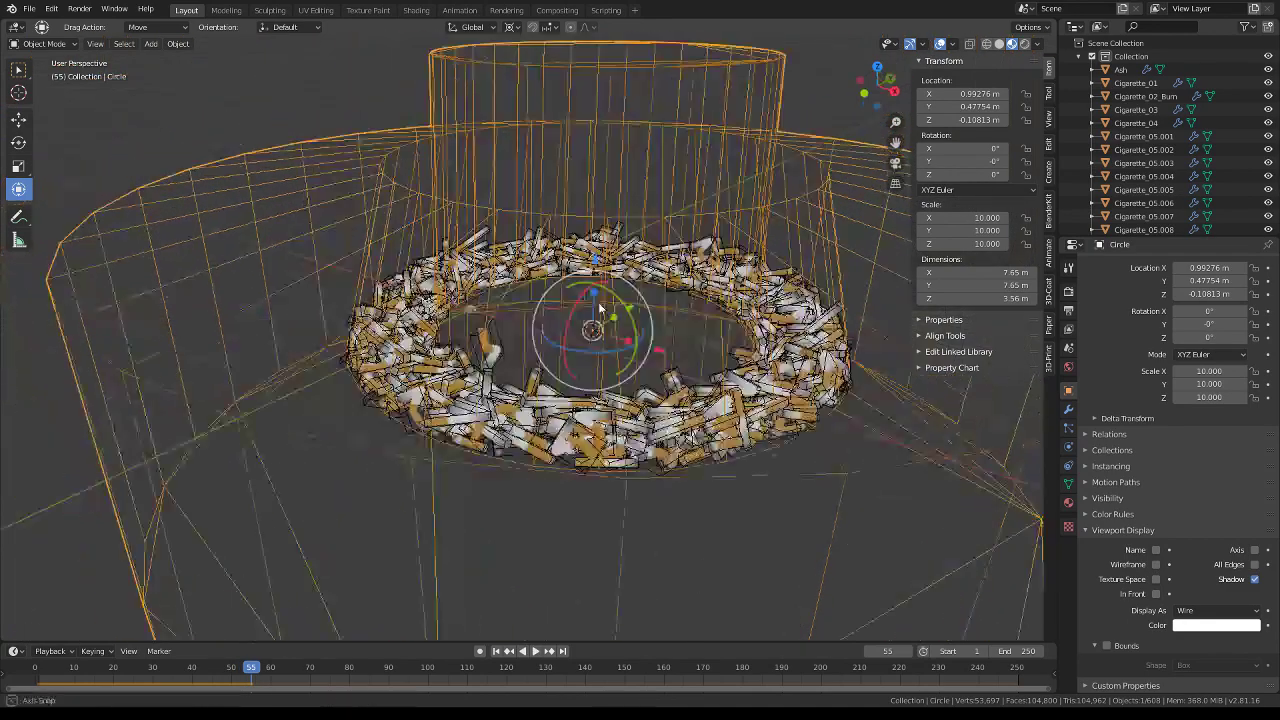
mouse_move(721, 239)
middle_down()
mouse_move(391, 276)
mouse_move(644, 260)
mouse_move(818, 274)
mouse_move(804, 266)
middle_up()
scroll(376, 267, up, 3)
scroll(376, 267, up, 3)
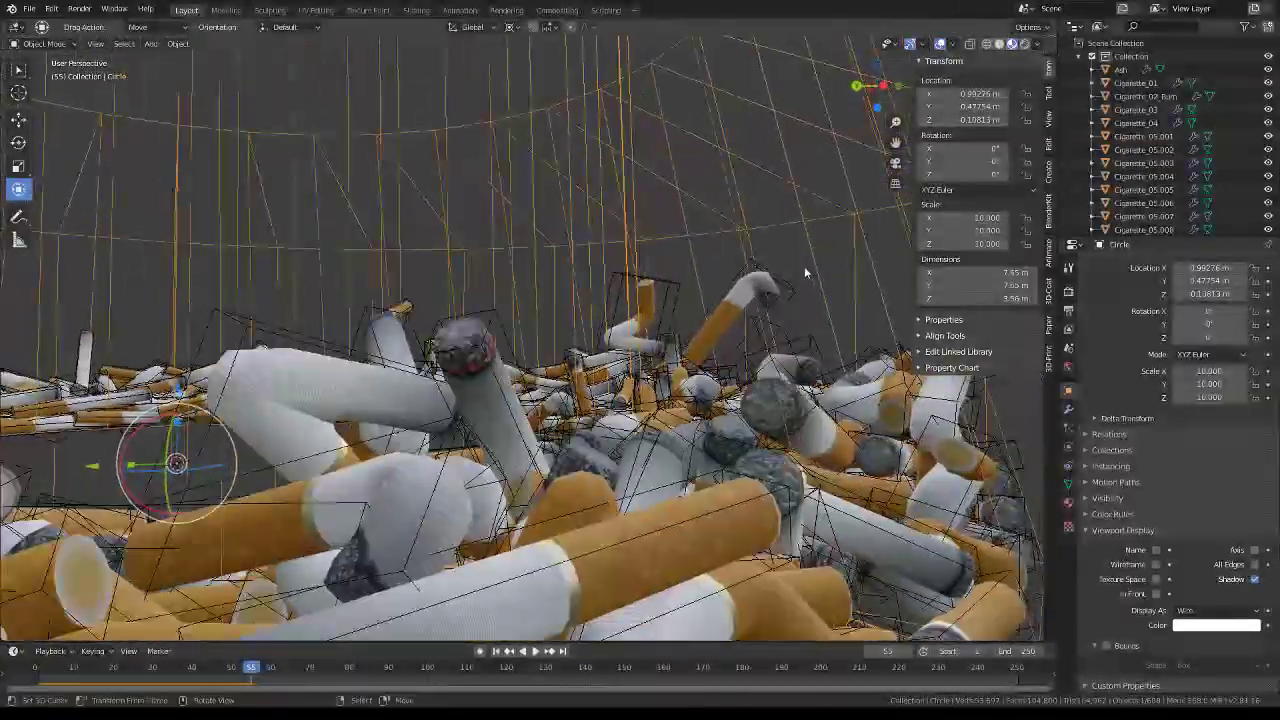
Play the simulation further while viewing the forming ring from above and low angles
key(space)
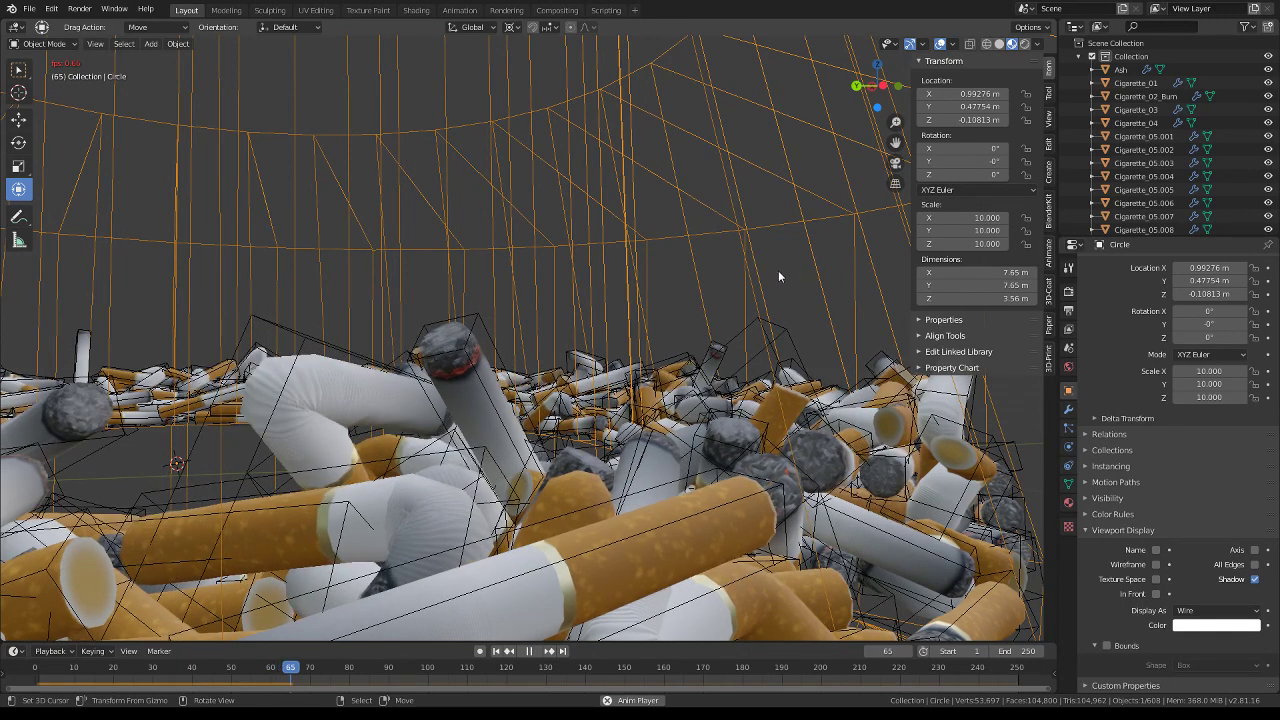
scroll(640, 280, down, 6)
middle_drag(646, 282, 482, 343)
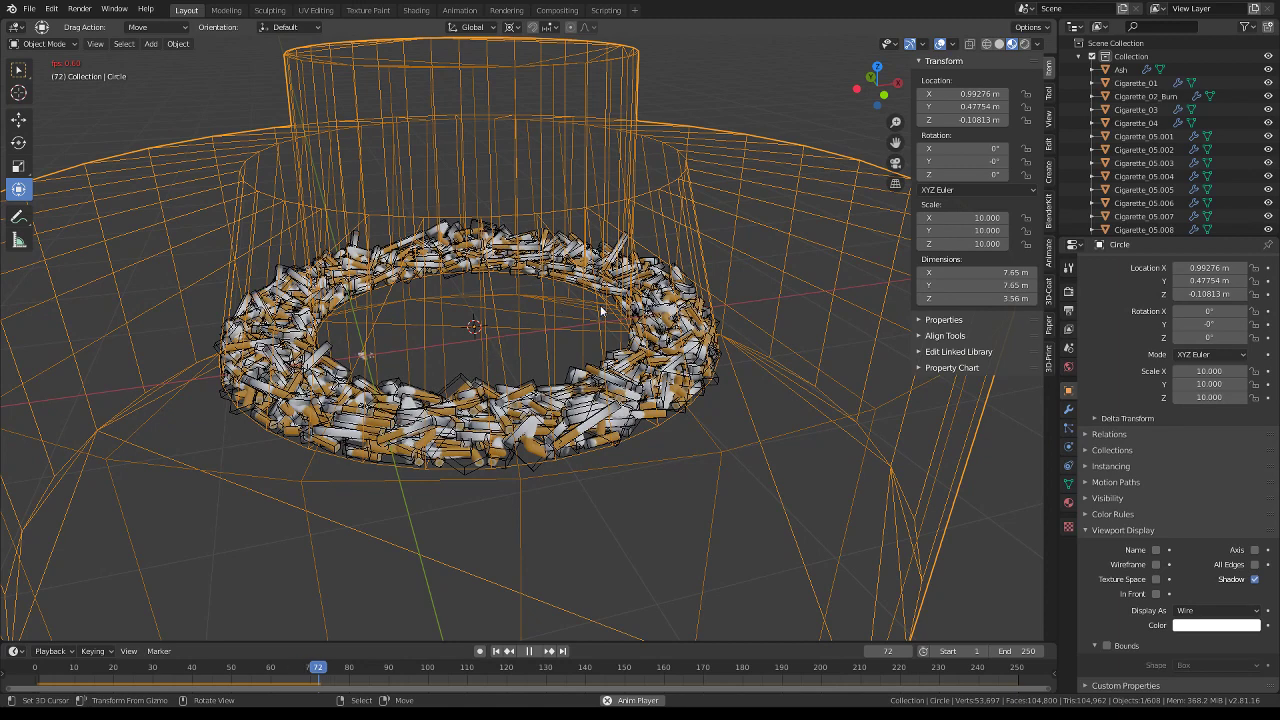
scroll(722, 267, up, 5)
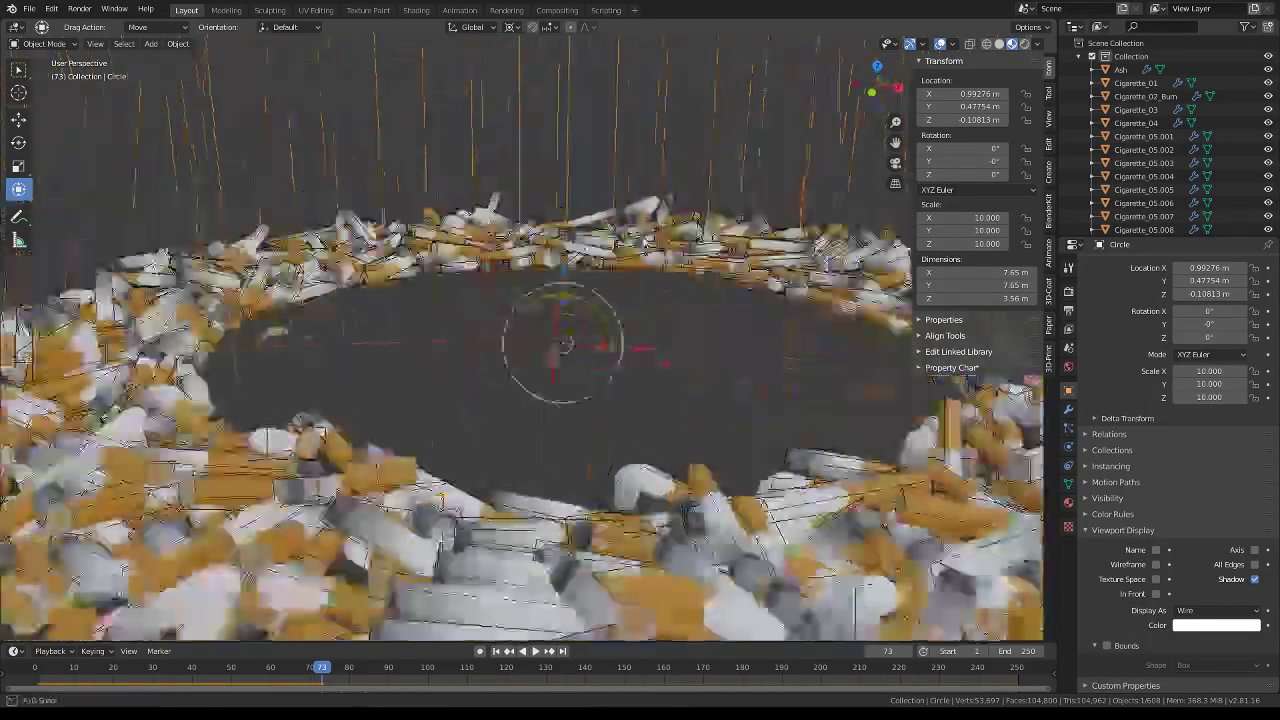
mouse_move(722, 267)
middle_down()
mouse_move(661, 280)
mouse_move(409, 278)
mouse_move(512, 288)
mouse_move(540, 312)
mouse_move(504, 340)
mouse_move(440, 330)
mouse_move(500, 390)
middle_up()
scroll(409, 284, up, 4)
scroll(540, 312, down, 3)
scroll(440, 330, up, 5)
scroll(440, 330, down, 3)
scroll(470, 350, up, 4)
Resume playback to frame 77 and turn off the viewport overlays
key(space)
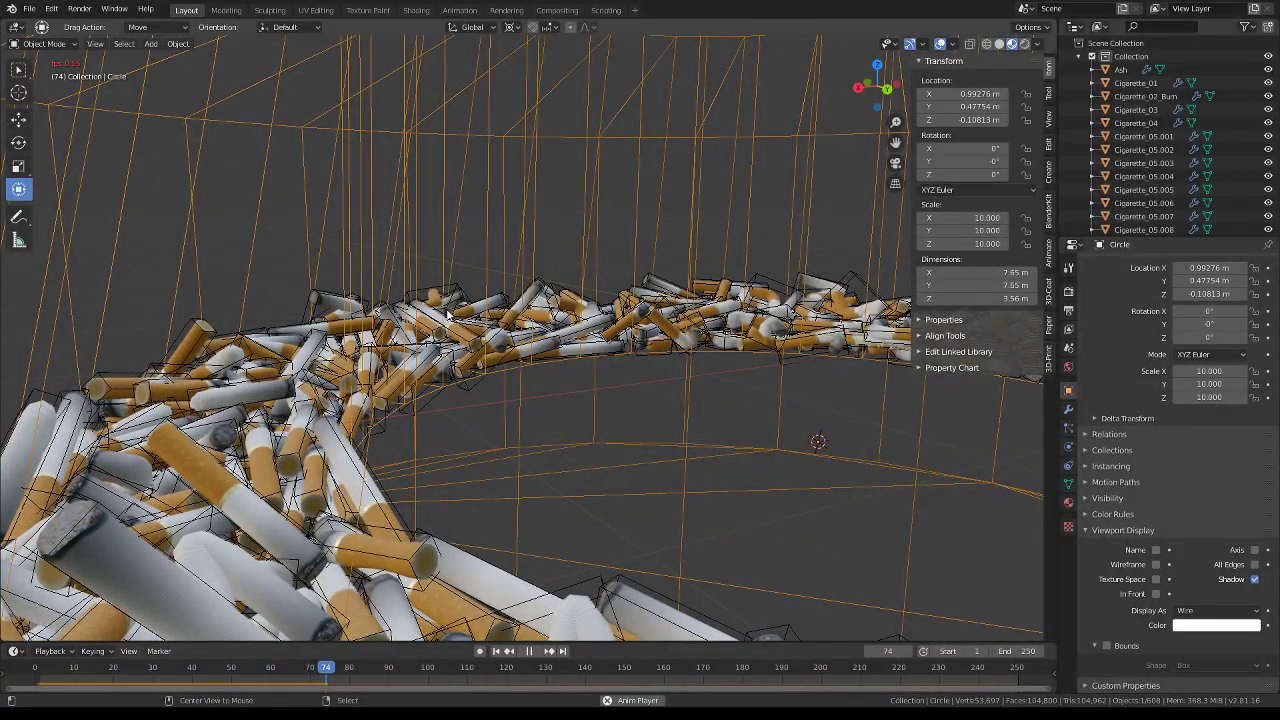
scroll(450, 313, down, 3)
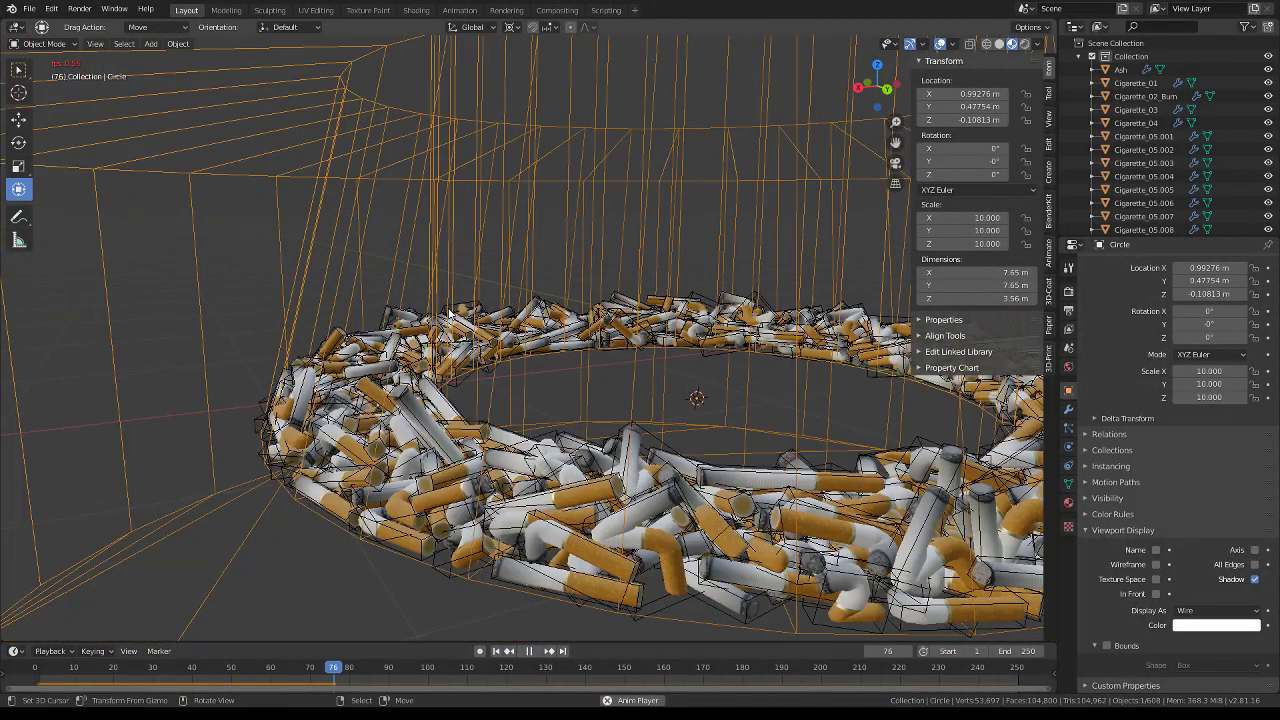
mouse_move(207, 296)
middle_down()
mouse_move(593, 281)
mouse_move(940, 47)
middle_up()
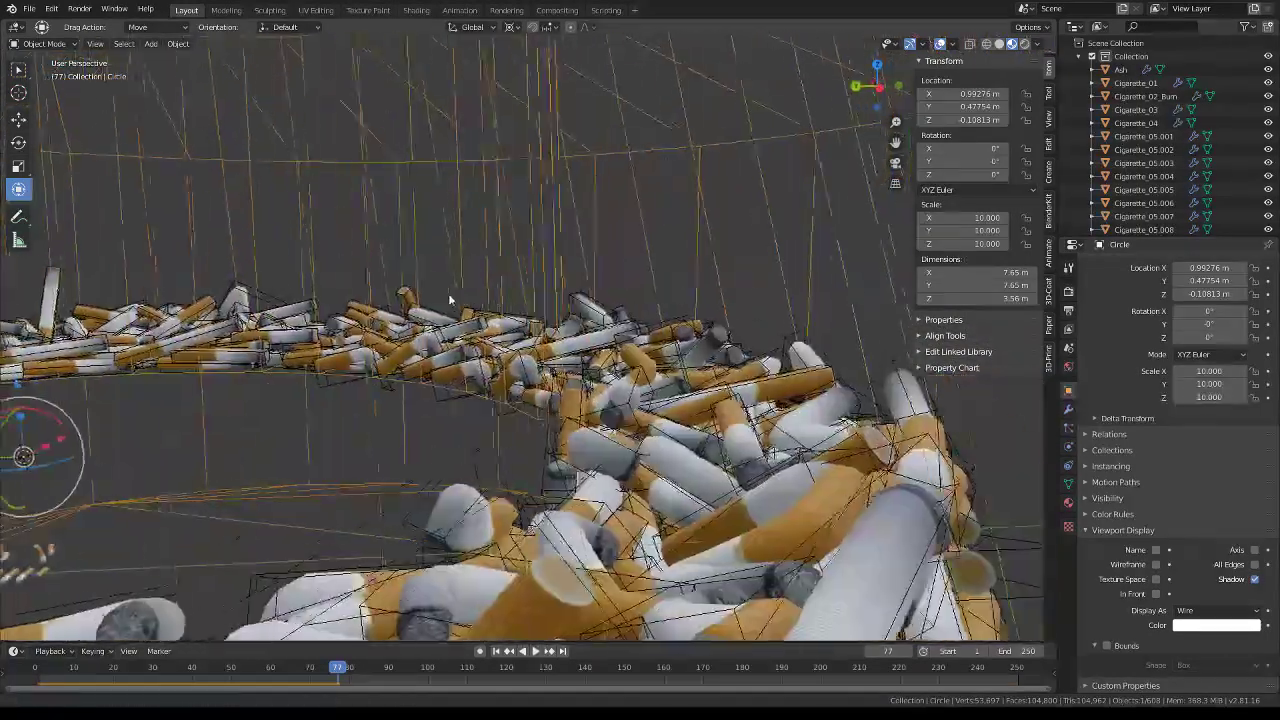
click(940, 47)
Orbit and zoom around the settled cigarette ring from low and high angles
scroll(650, 318, up, 3)
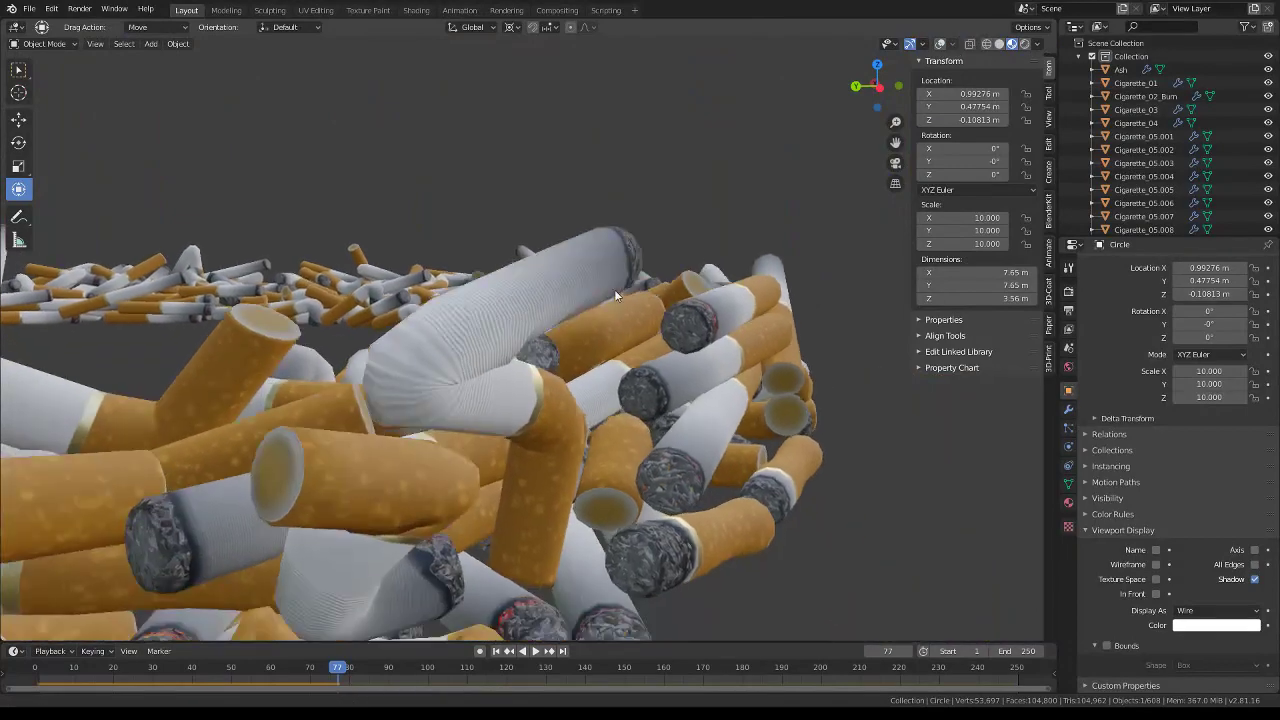
scroll(620, 280, up, 3)
scroll(640, 272, up, 2)
scroll(655, 282, down, 3)
mouse_move(655, 282)
middle_down()
mouse_move(604, 320)
mouse_move(624, 389)
middle_up()
scroll(604, 320, down, 2)
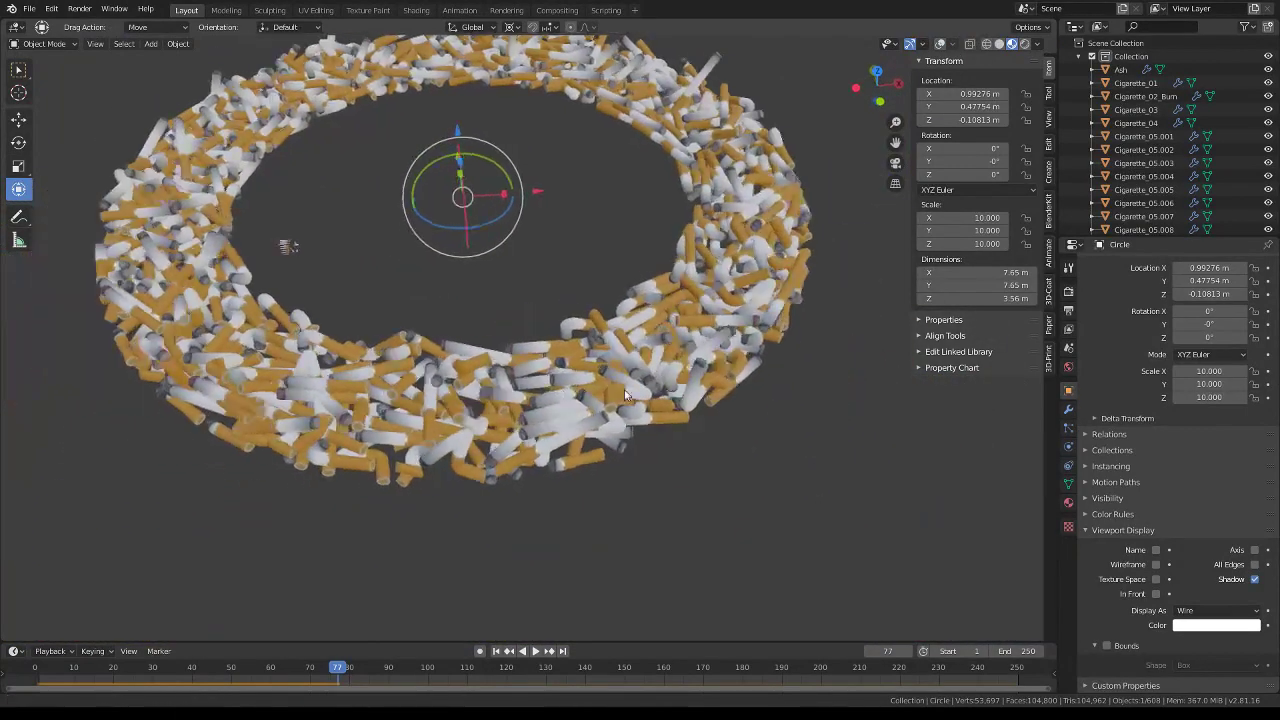
scroll(791, 361, up, 3)
mouse_move(791, 361)
middle_down()
mouse_move(661, 330)
mouse_move(732, 288)
mouse_move(830, 296)
mouse_move(600, 380)
mouse_move(310, 308)
mouse_move(500, 450)
mouse_move(593, 190)
mouse_move(638, 363)
mouse_move(535, 354)
mouse_move(666, 324)
mouse_move(688, 334)
middle_up()
scroll(830, 296, down, 2)
scroll(450, 340, up, 3)
scroll(593, 190, up, 2)
scroll(638, 363, down, 2)
scroll(688, 334, up, 2)
scroll(688, 334, down, 2)
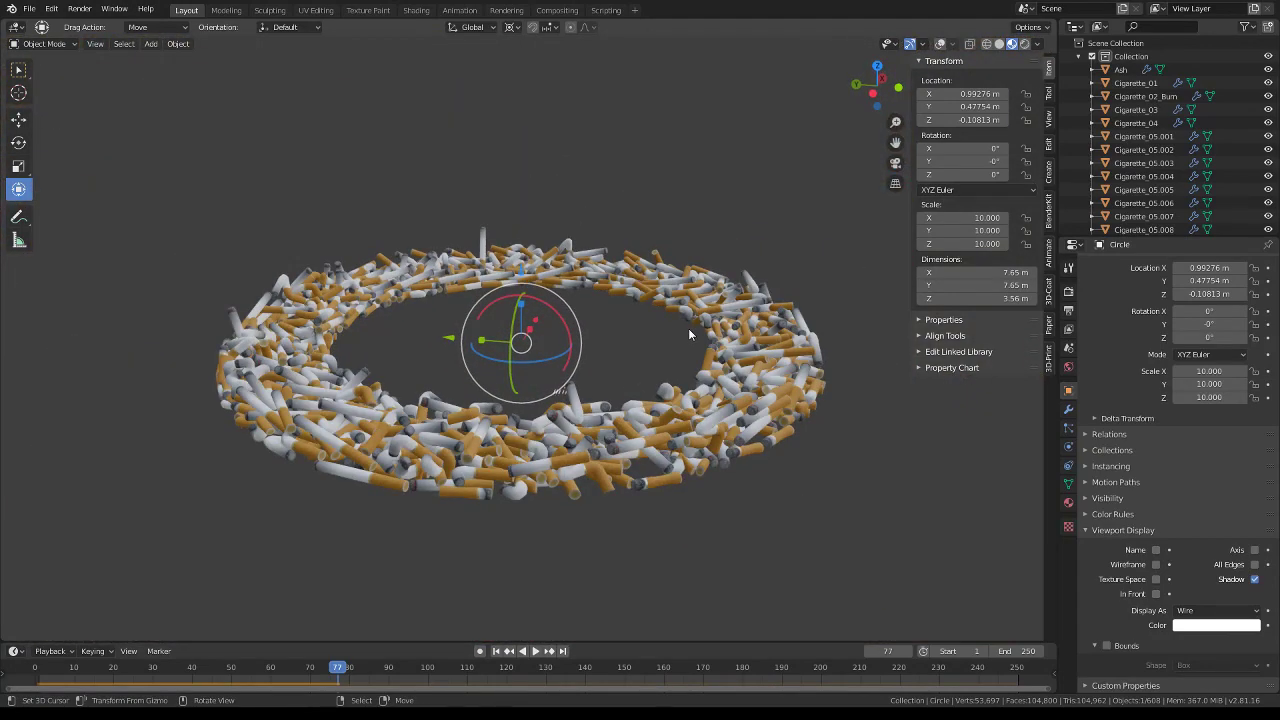
Switch the viewport to Solid shading and bring up the Add menu
click(999, 44)
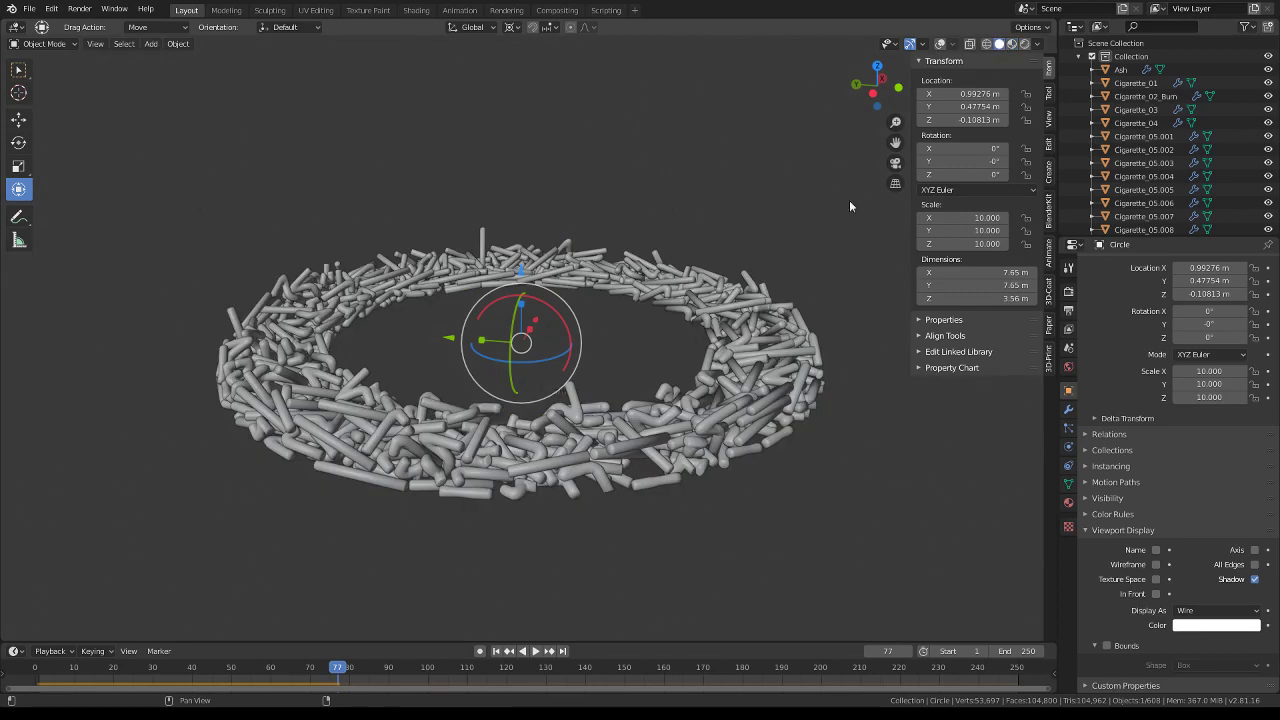
key(shift+s)
click(876, 361)
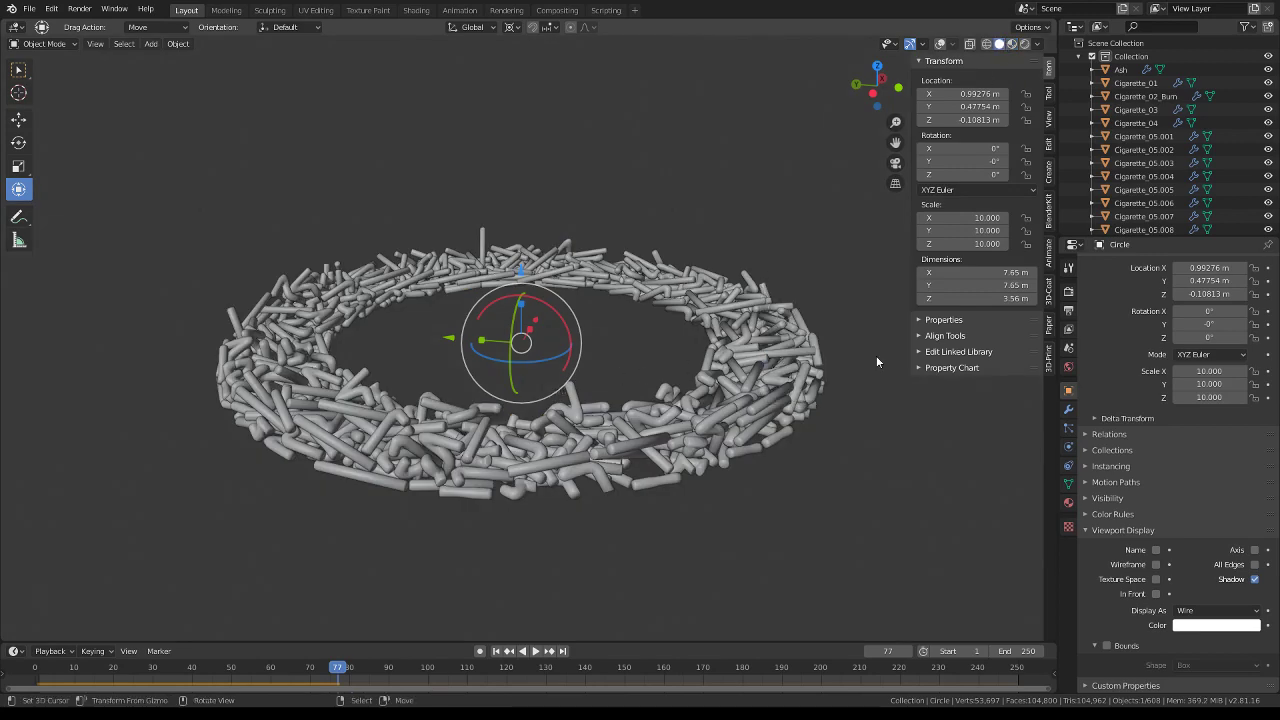
key(shift+a)
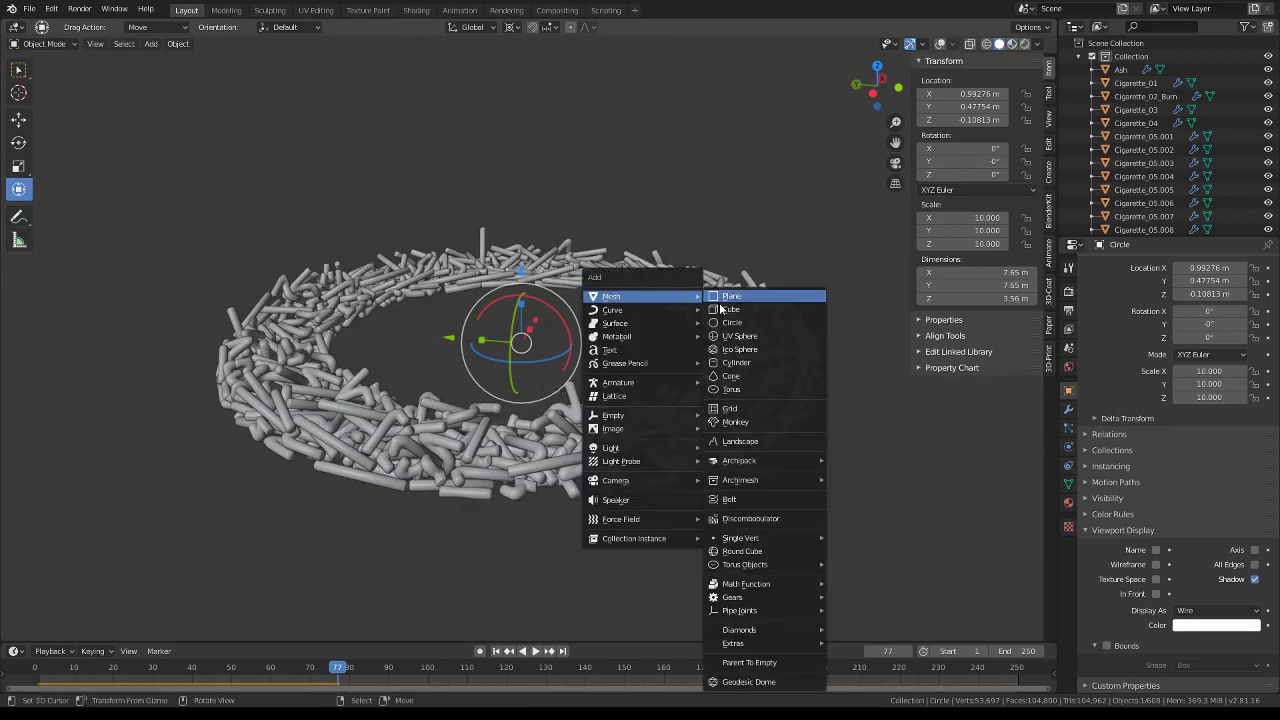
Add a cube at the ring's centre and scale its mesh down to about 0.475
click(745, 309)
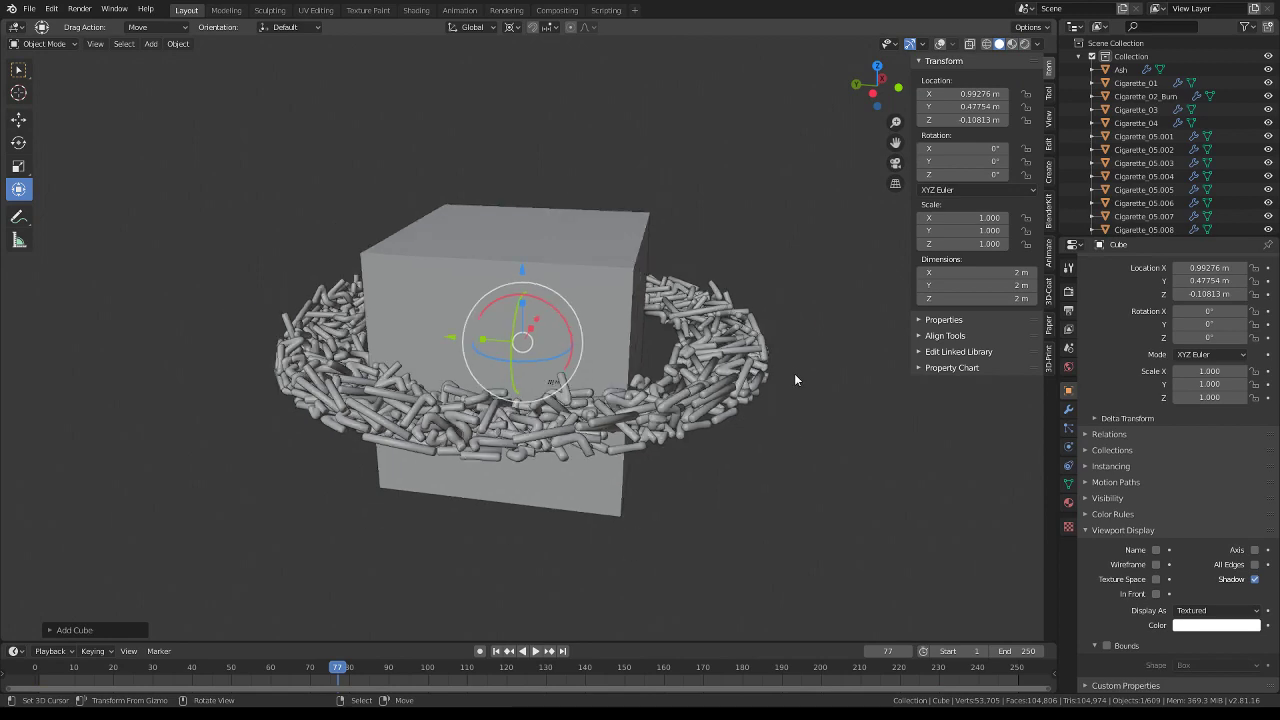
mouse_move(790, 370)
middle_down()
mouse_move(540, 233)
mouse_move(570, 192)
middle_up()
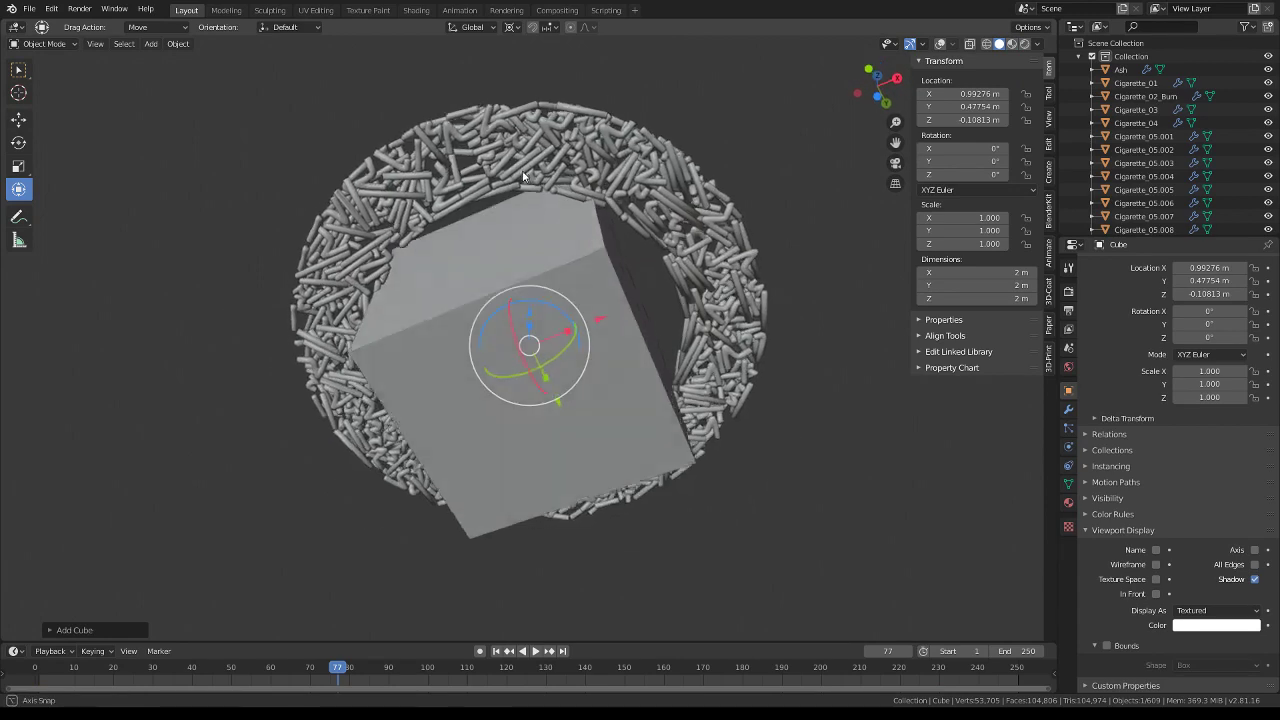
key(KP_7)
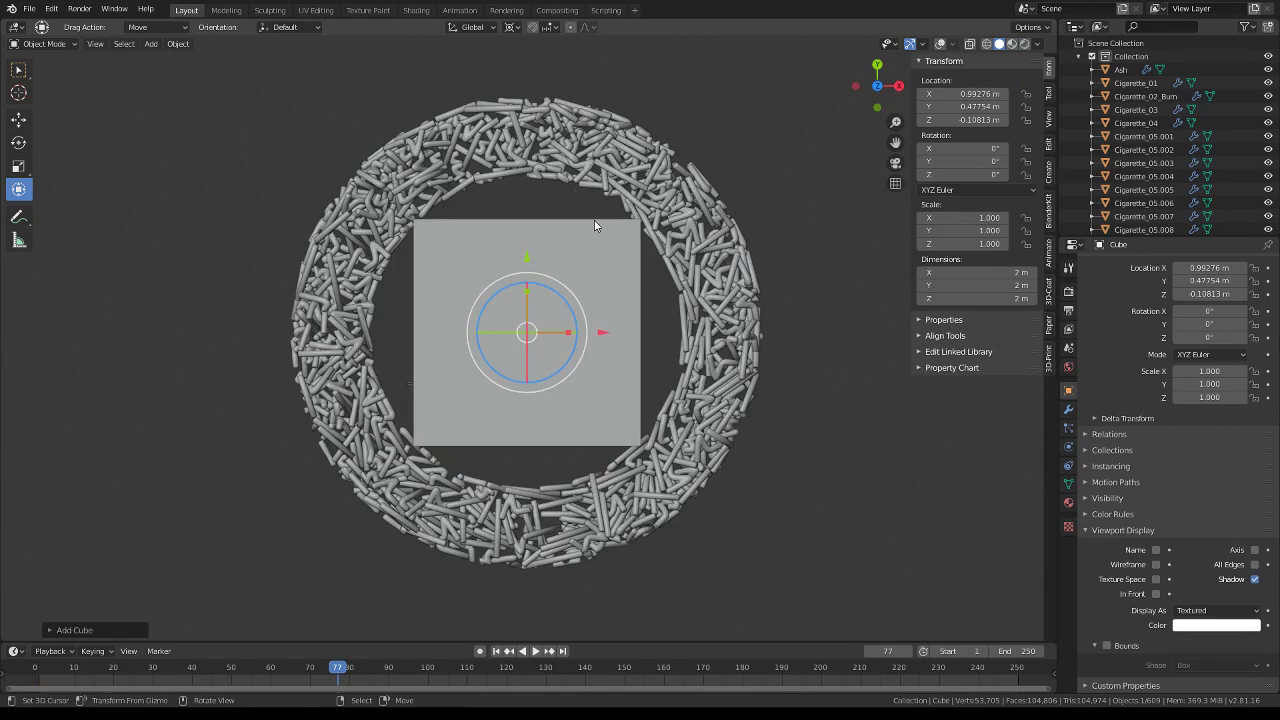
key(Tab)
key(s)
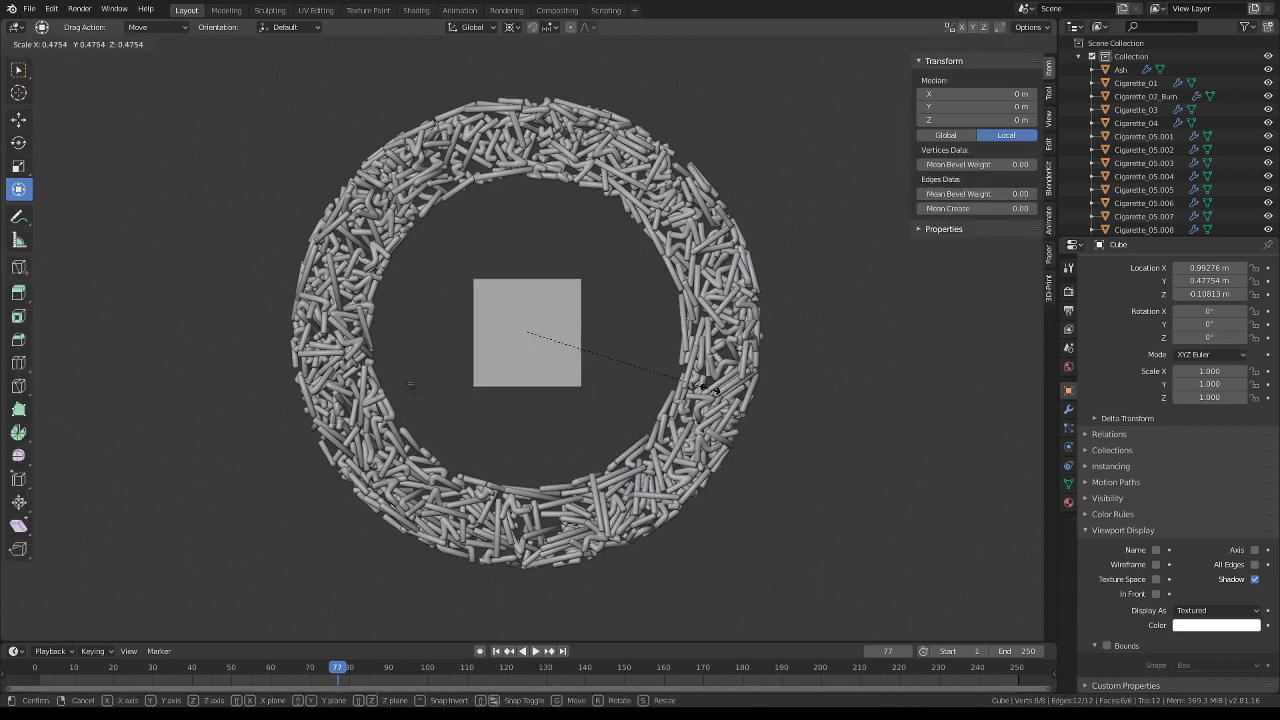
click(657, 368)
key(Tab)
Turn viewport overlays back on and hide the wireframe container object
key(b)
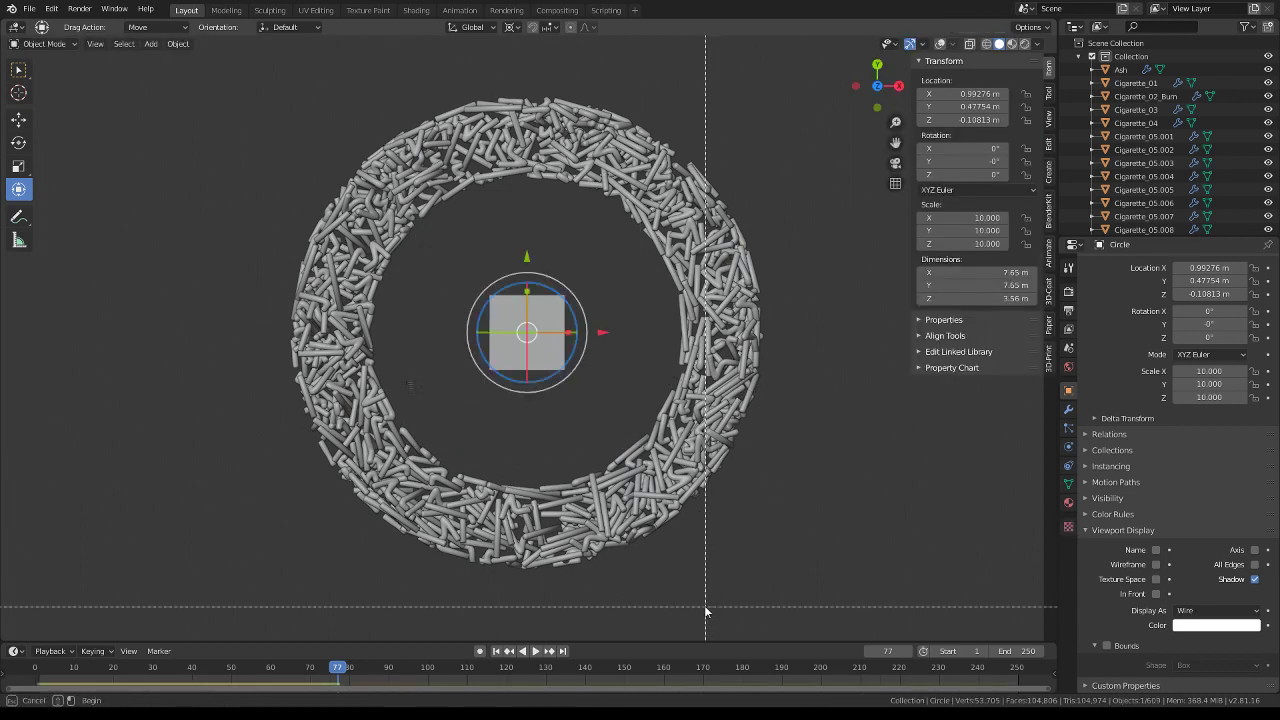
mouse_move(688, 603)
mouse_down()
mouse_move(410, 518)
mouse_move(379, 481)
mouse_up()
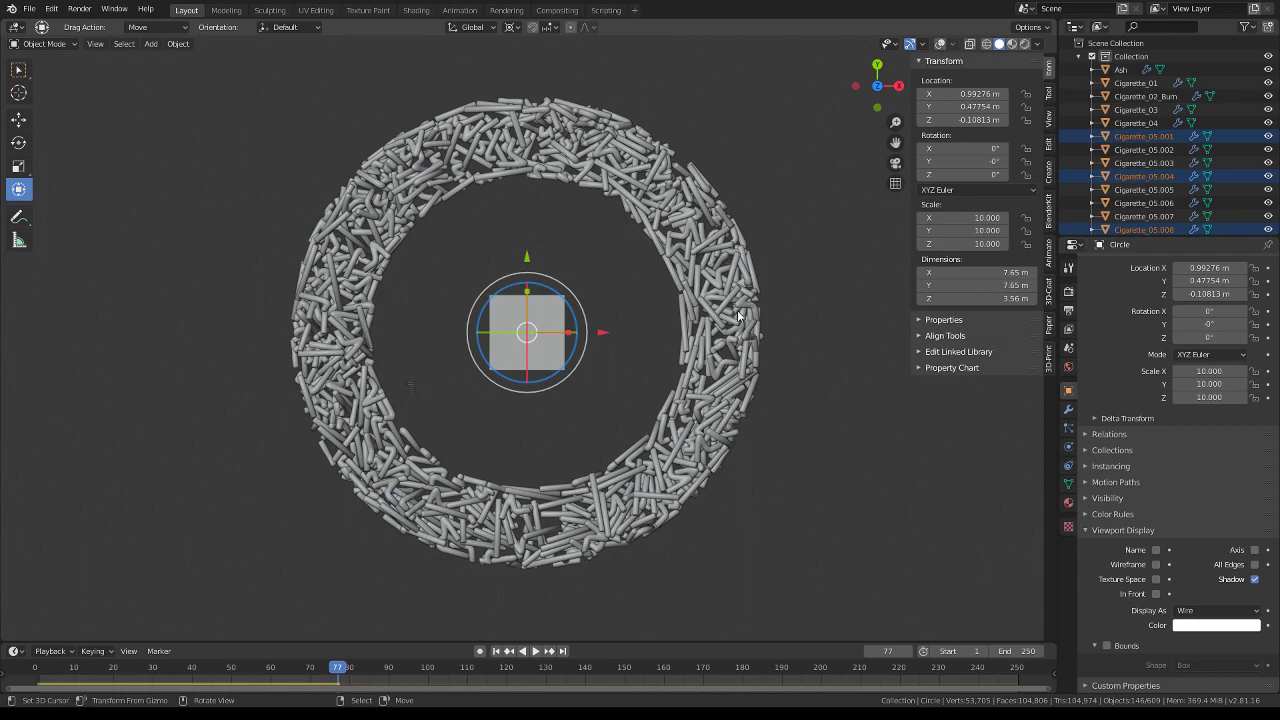
click(940, 44)
middle_drag(860, 140, 869, 264)
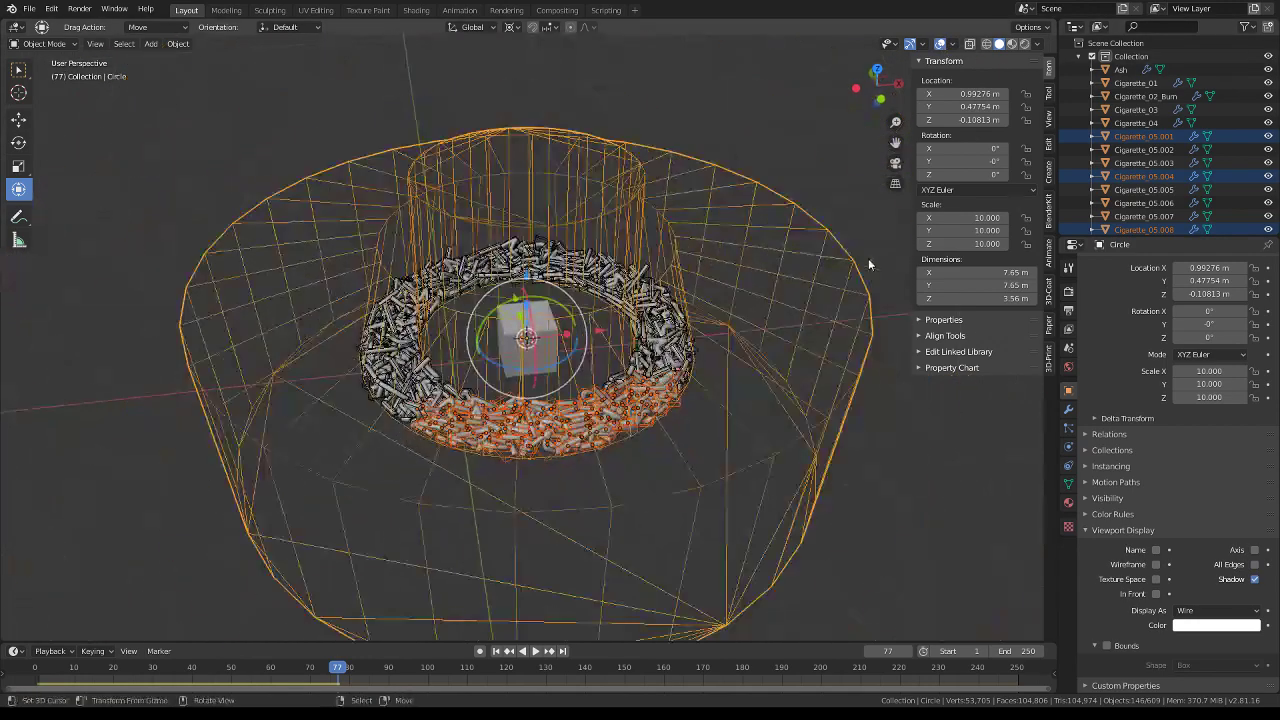
click(845, 256)
key(h)
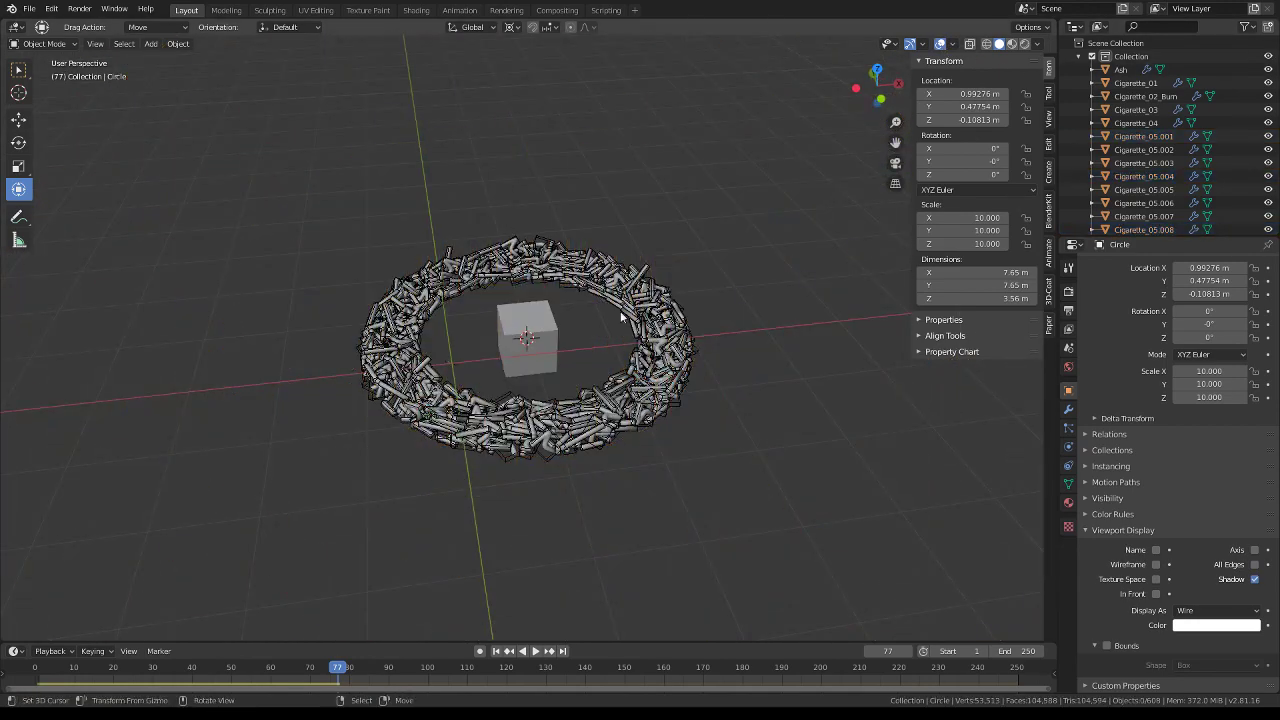
mouse_move(851, 254)
middle_down()
mouse_move(562, 376)
mouse_move(680, 350)
mouse_move(623, 349)
middle_up()
scroll(533, 366, up, 5)
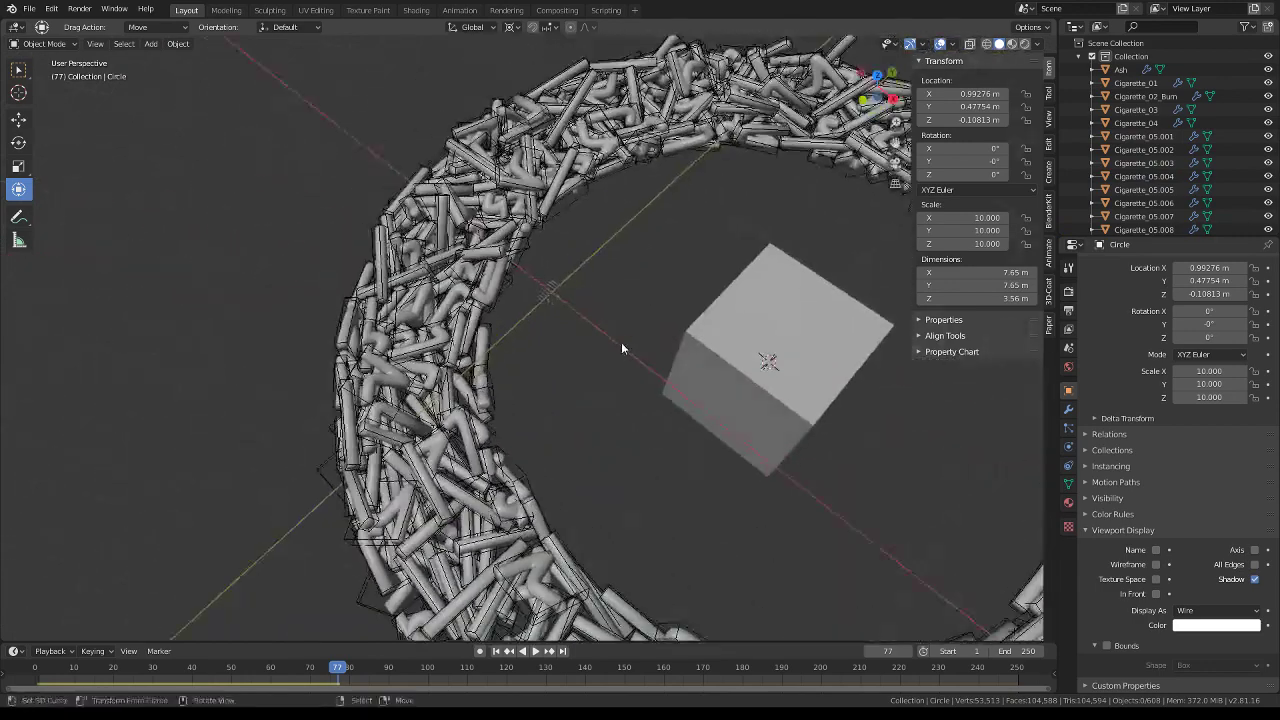
scroll(623, 349, down, 4)
Box-select the cigarettes on the ring's left and lower-left sides
click(492, 395)
key(b)
drag(505, 412, 366, 268)
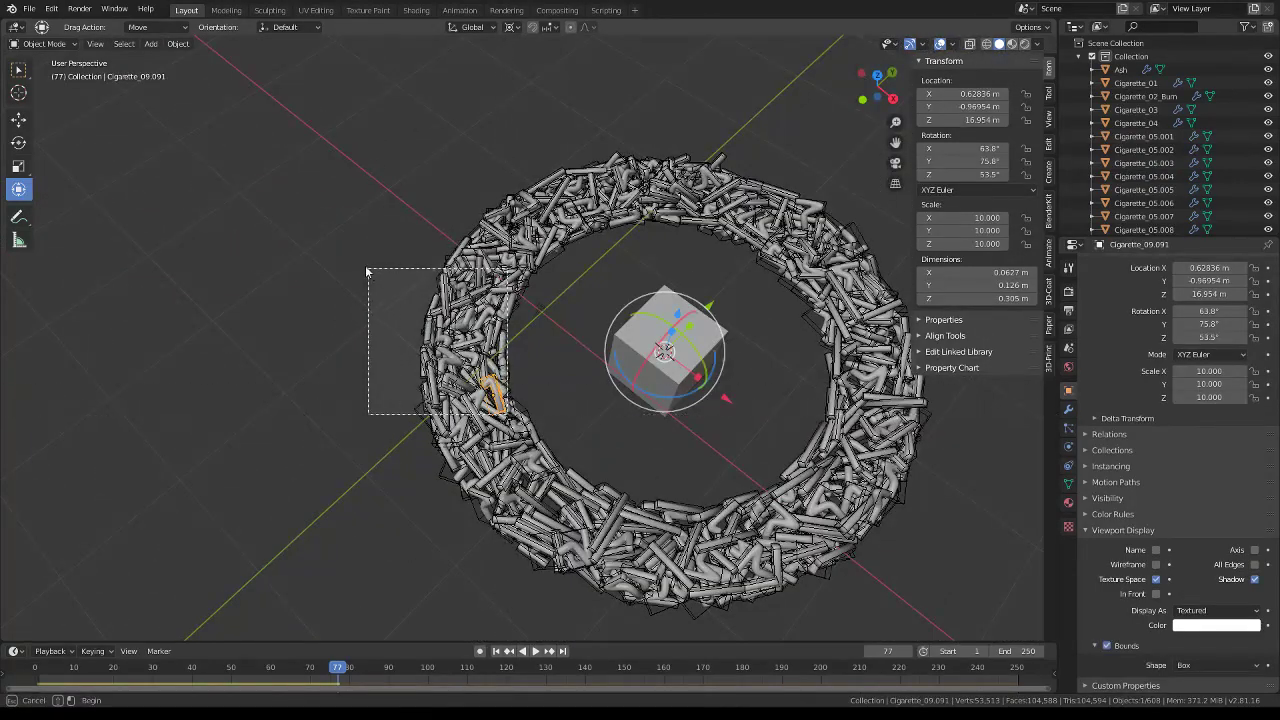
middle_drag(366, 268, 462, 410)
key(b)
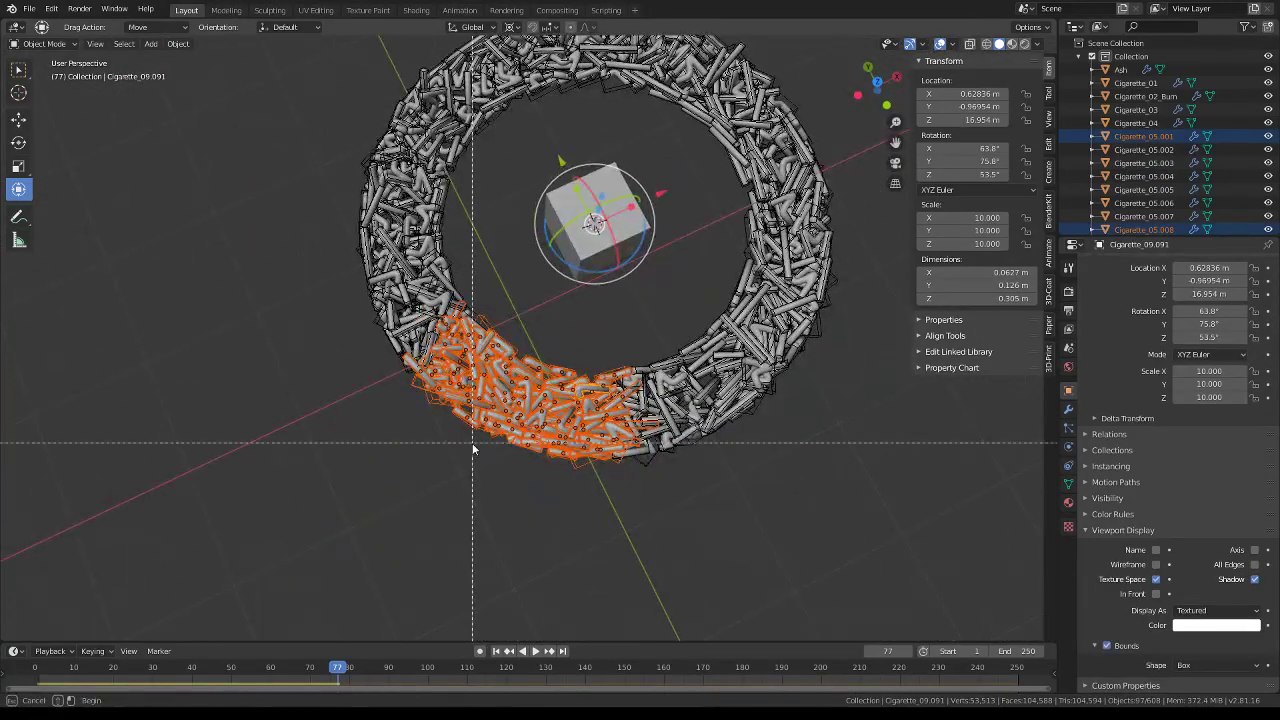
drag(476, 450, 280, 92)
Add the ring's upper, right, bottom and remaining cigarettes to the selection
middle_drag(522, 177, 487, 259)
key(b)
drag(500, 229, 368, 120)
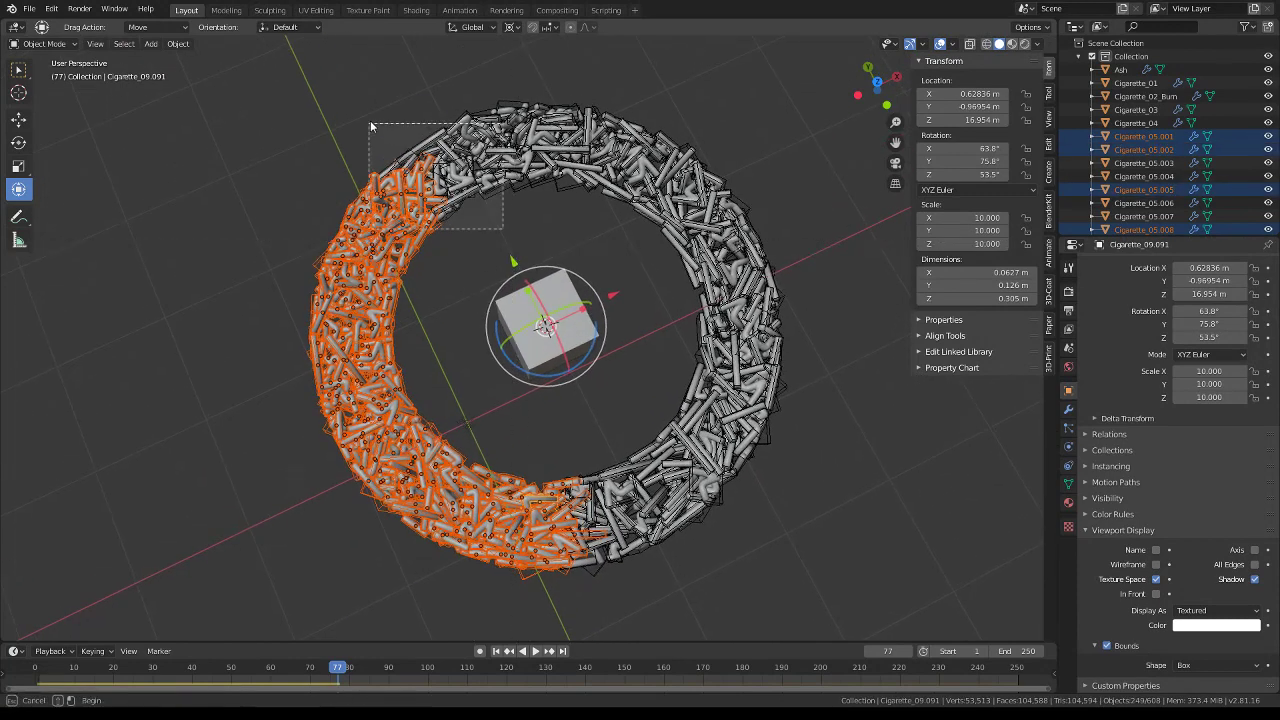
key(b)
drag(745, 270, 470, 85)
key(b)
mouse_move(750, 320)
mouse_down()
mouse_move(823, 451)
mouse_move(626, 546)
mouse_up()
key(b)
key(b)
drag(722, 456, 566, 618)
key(b)
middle_drag(566, 618, 620, 480)
Make the Cube the active object and join the selected cigarettes into it with Ctrl+J
key(g)
key(Escape)
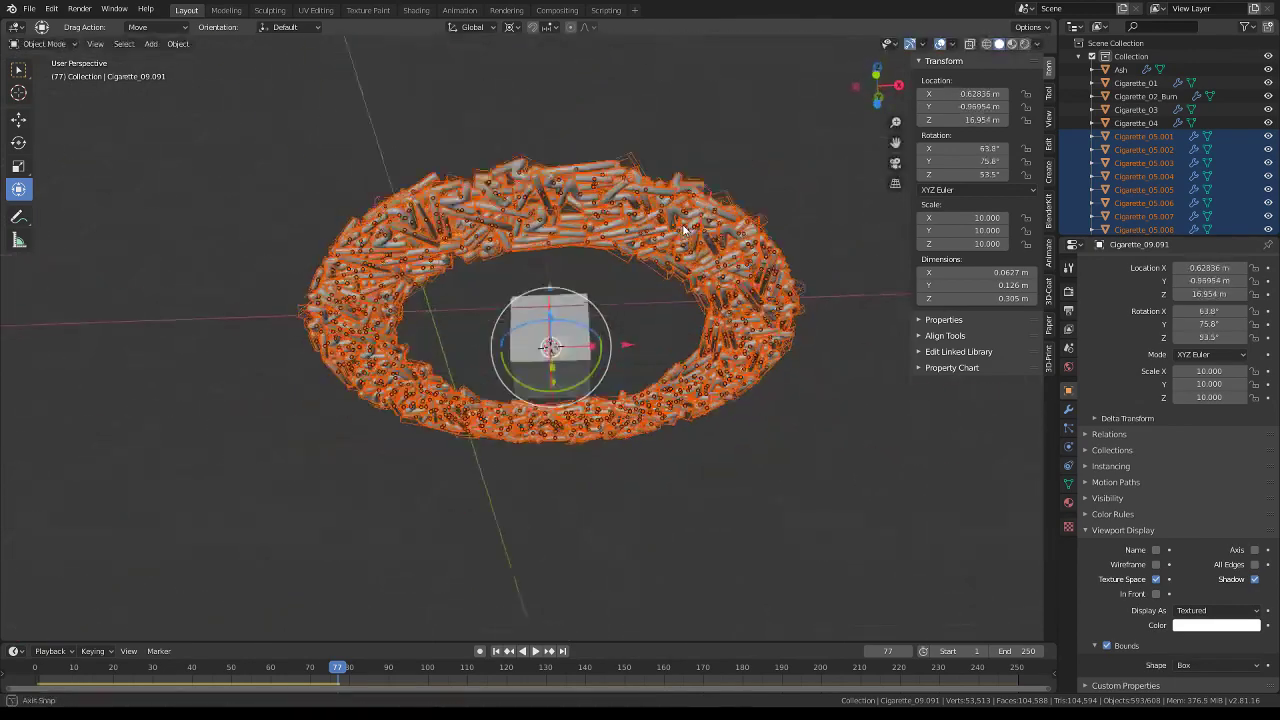
middle_drag(600, 300, 614, 343)
shift+click(594, 358)
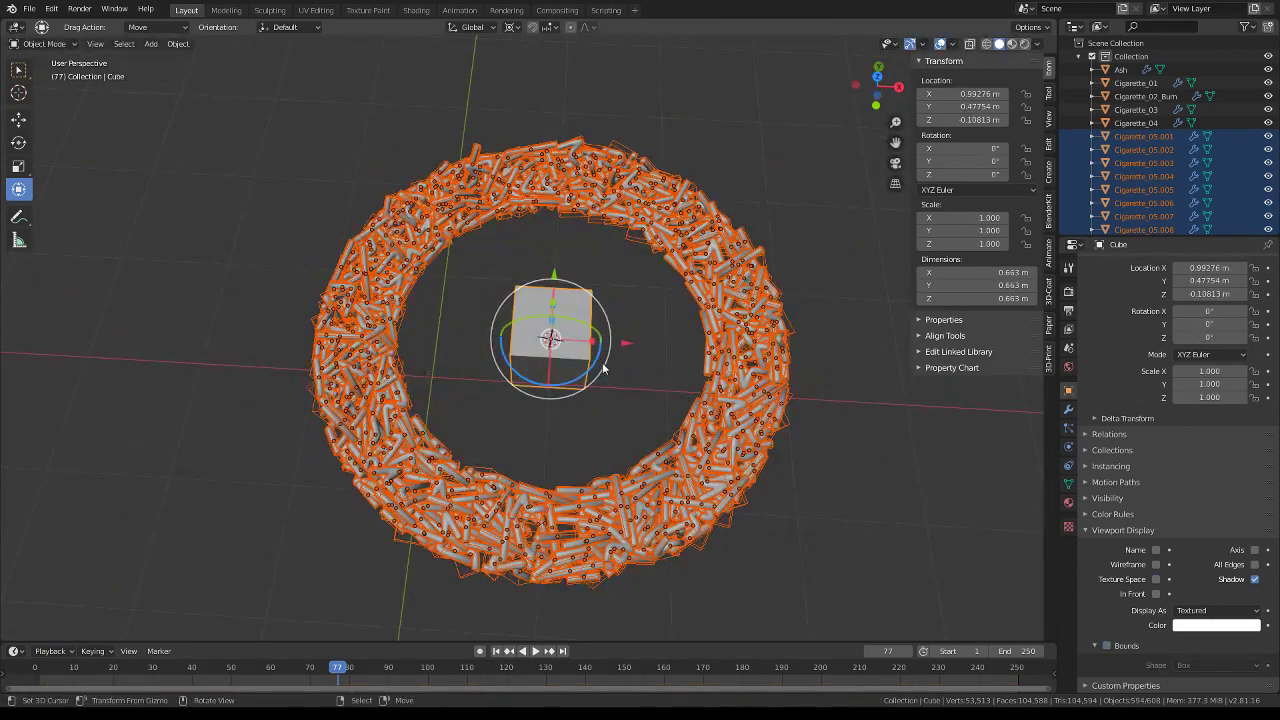
key(ctrl+j)
scroll(614, 350, up, 1)
Delete the leftover cube's vertices from the joined mesh in Edit Mode
middle_drag(616, 350, 620, 252)
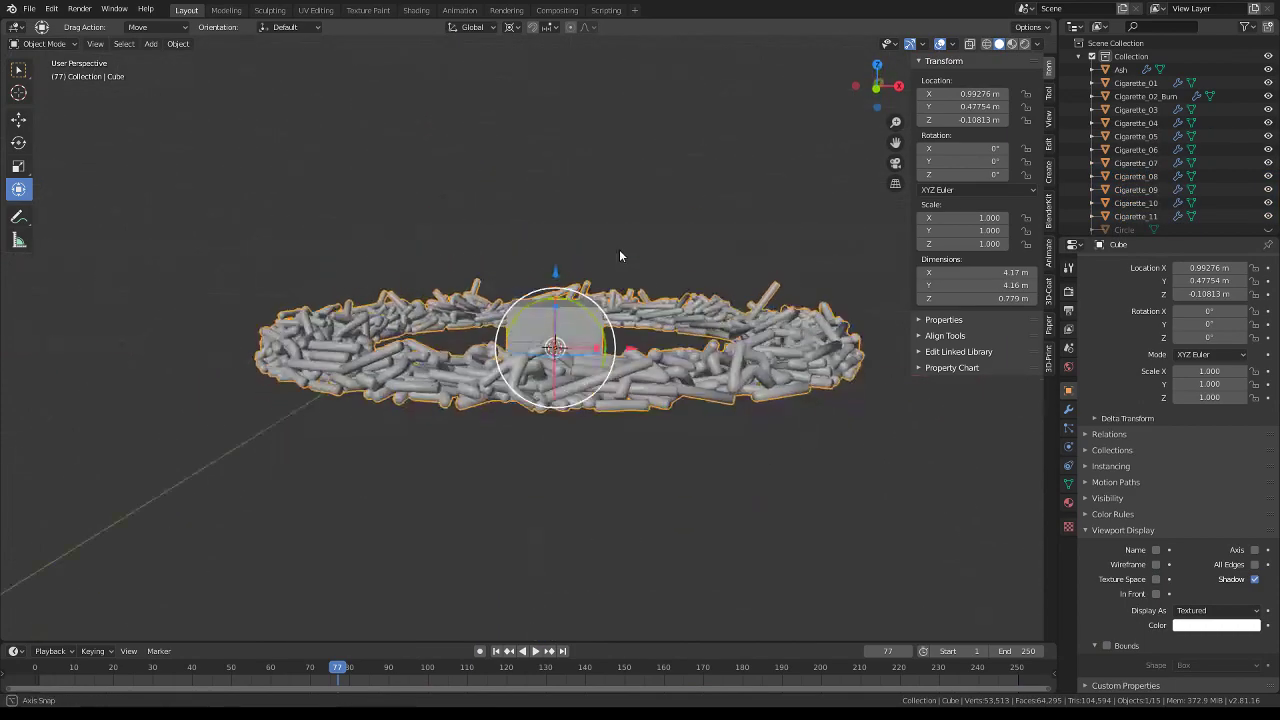
scroll(628, 256, up, 3)
scroll(628, 256, up, 2)
key(Tab)
middle_drag(625, 303, 632, 312)
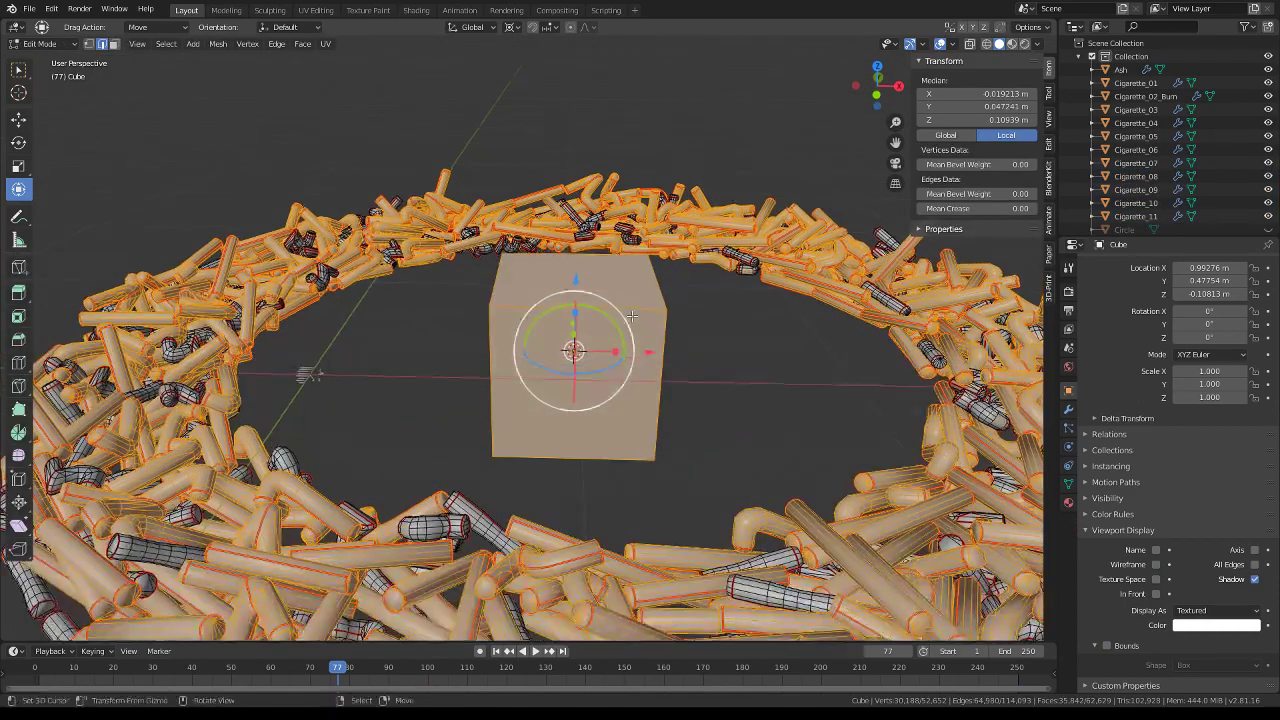
click(632, 312)
key(l)
key(x)
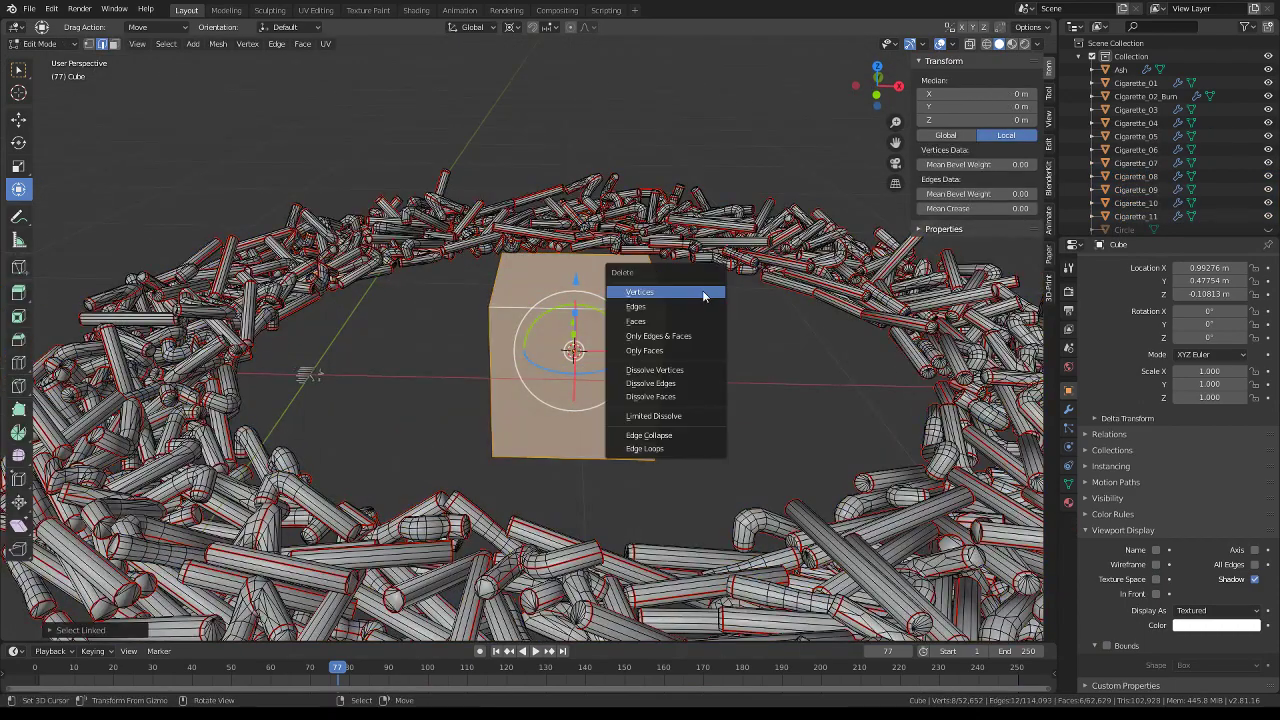
click(655, 290)
key(Tab)
From top view, move the ring onto the world origin
key(KP_7)
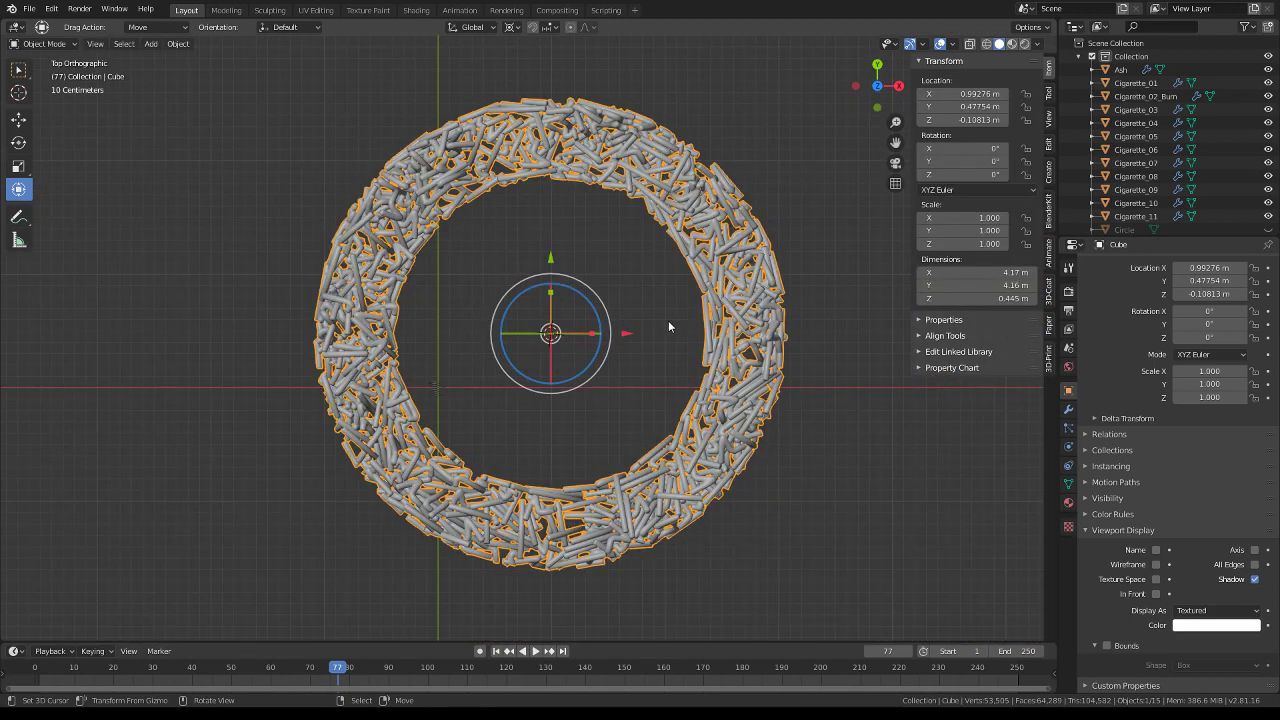
key(g)
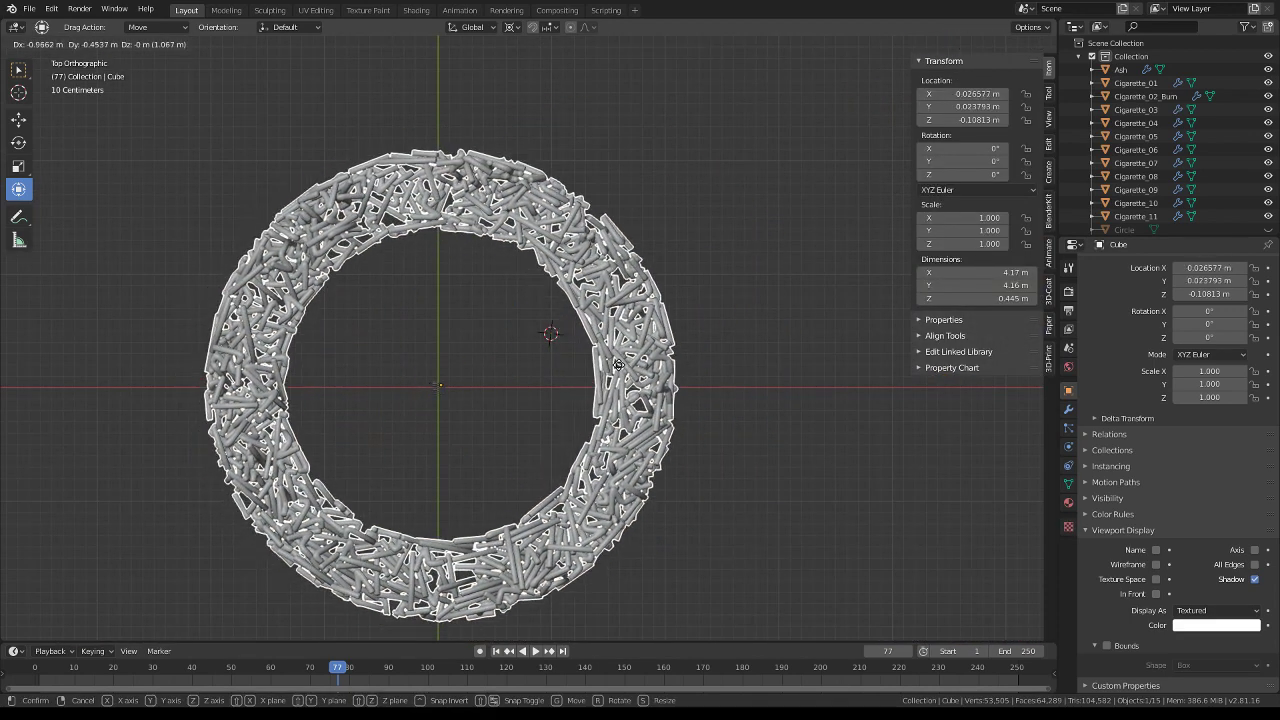
click(662, 311)
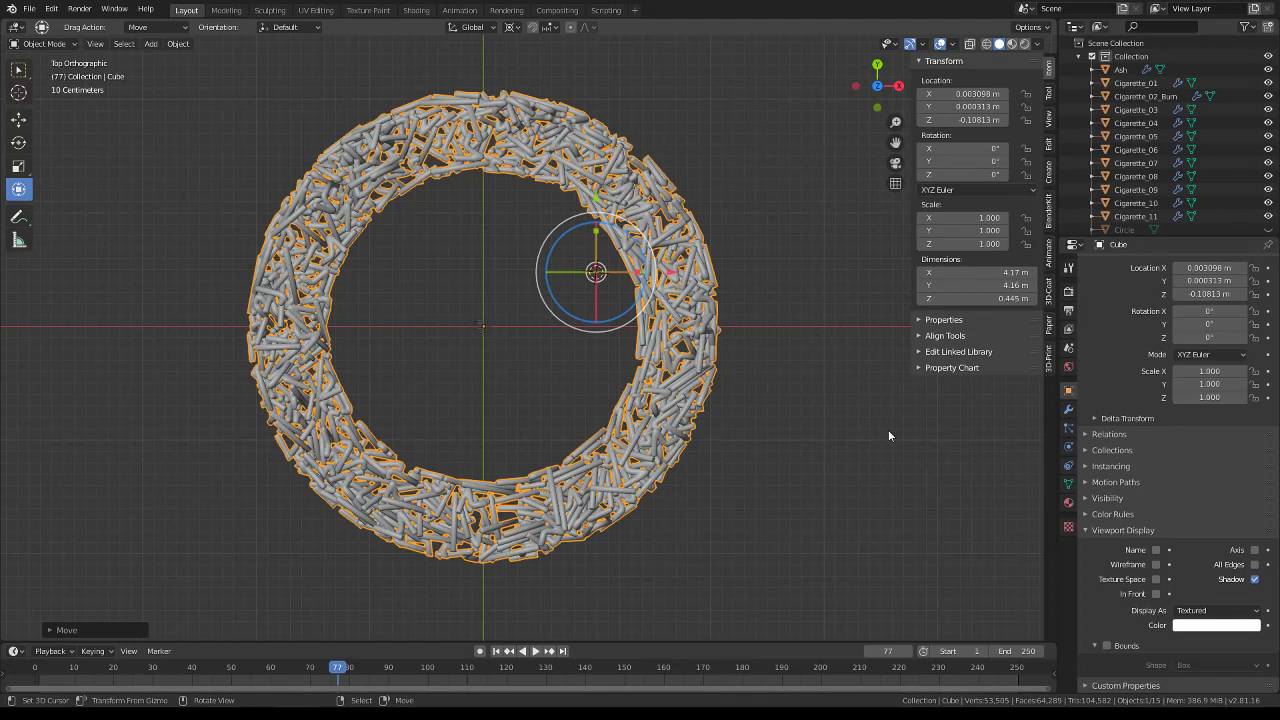
key(s)
key(Escape)
Set the Pivot Point to Median Point
click(302, 30)
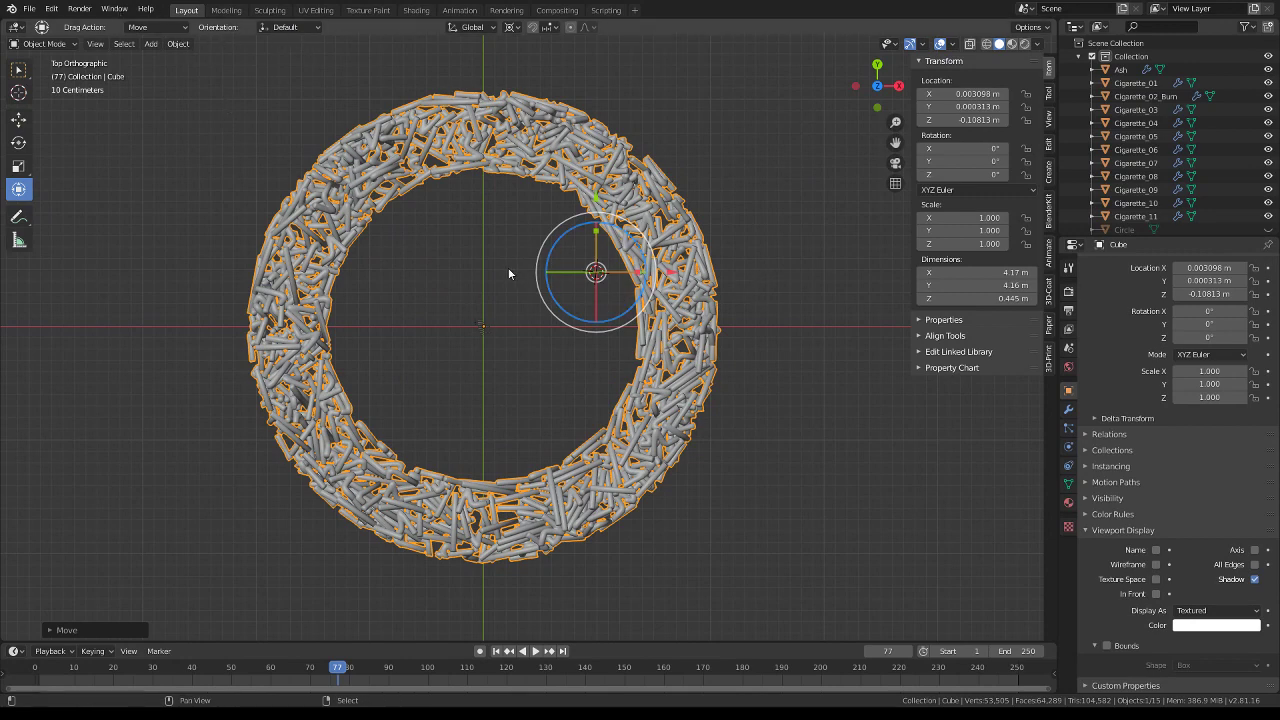
scroll(508, 267, up, 1)
shift+middle_drag(508, 267, 566, 205)
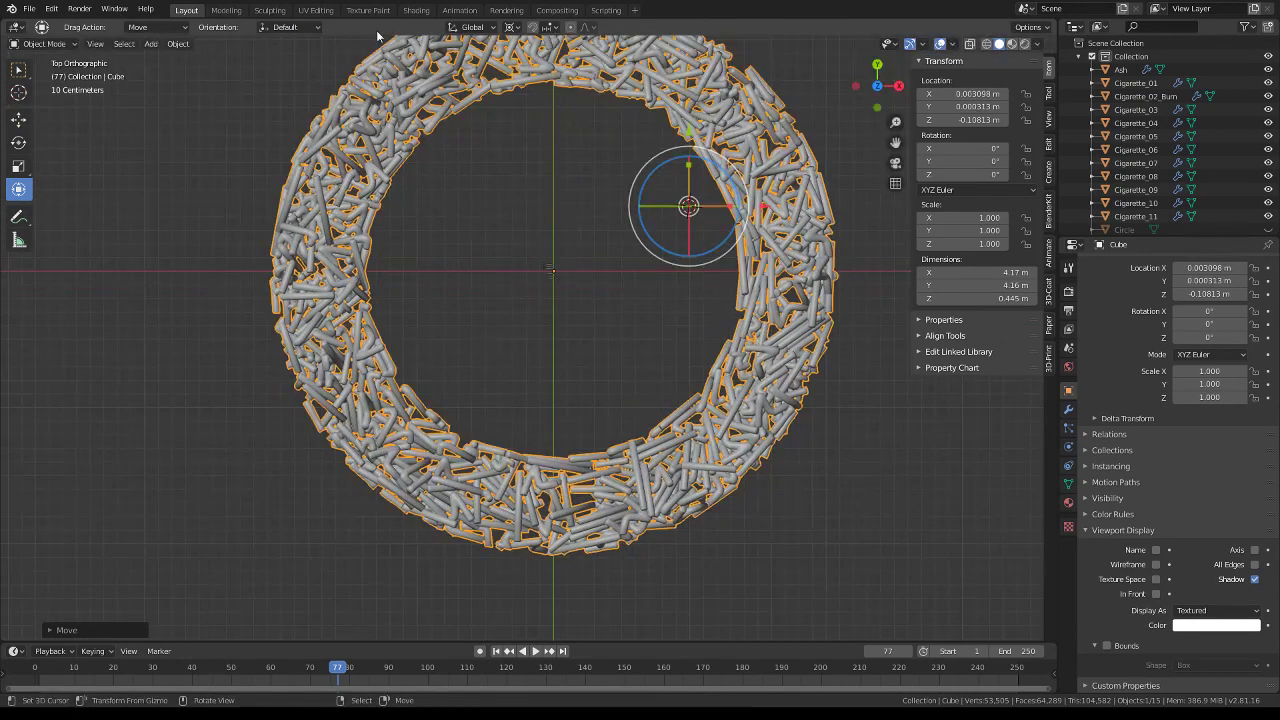
click(510, 27)
click(528, 87)
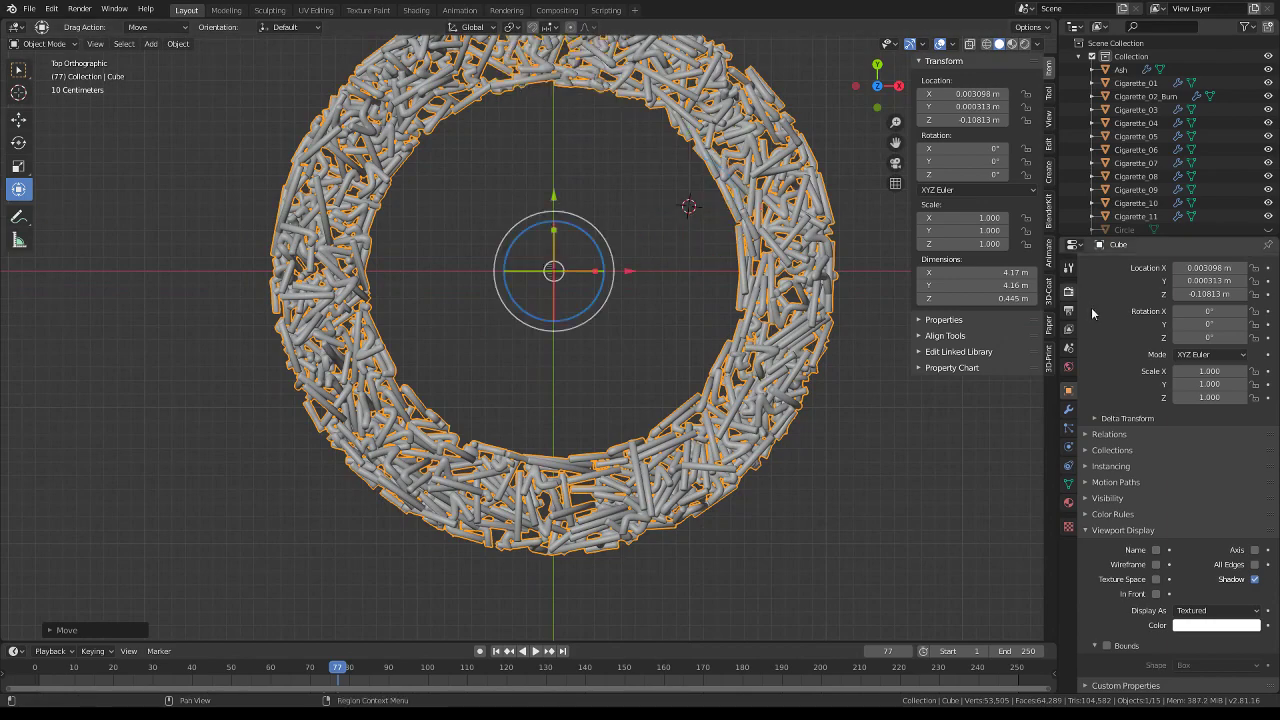
Shrink the ring to about 0.106 scale and reposition it
key(s)
click(660, 277)
scroll(662, 251, up, 3)
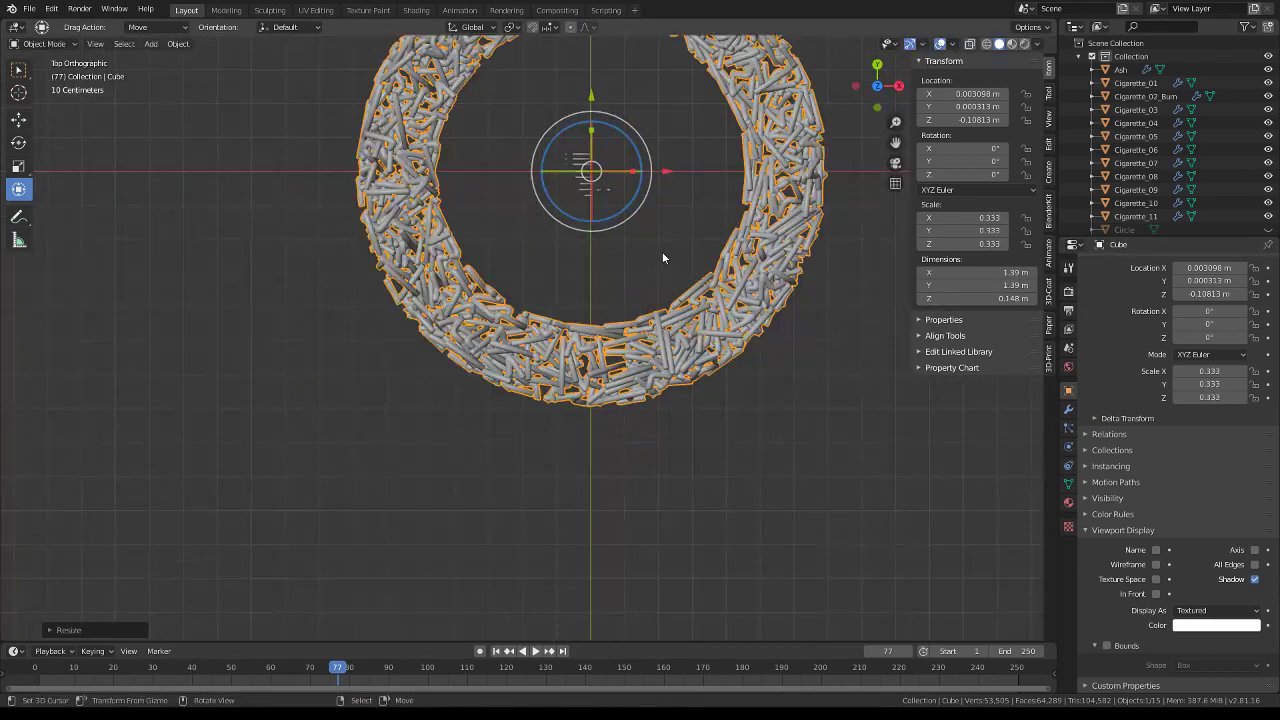
scroll(670, 326, up, 2)
scroll(670, 326, up, 2)
scroll(641, 336, down, 3)
scroll(641, 336, up, 2)
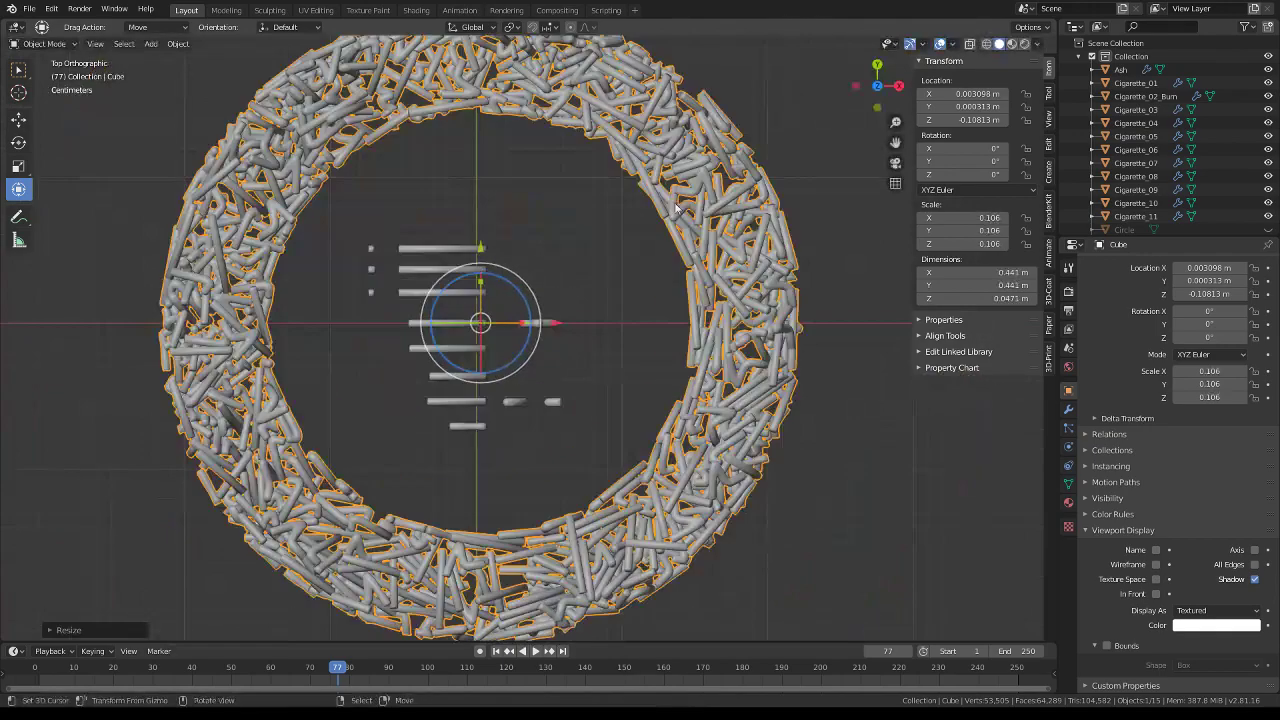
key(g)
click(700, 380)
scroll(855, 403, up, 1)
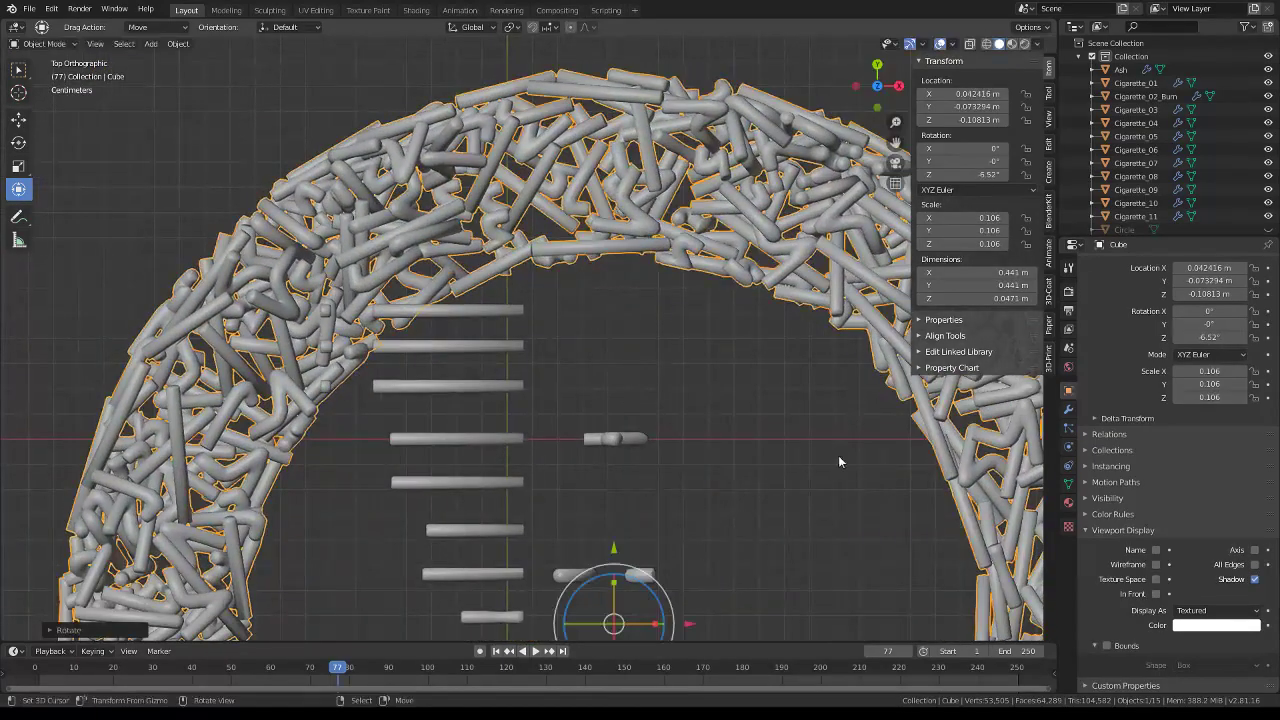
scroll(838, 455, up, 2)
Rotate the ring about −8° around Z and settle its scale at 0.100
key(r)
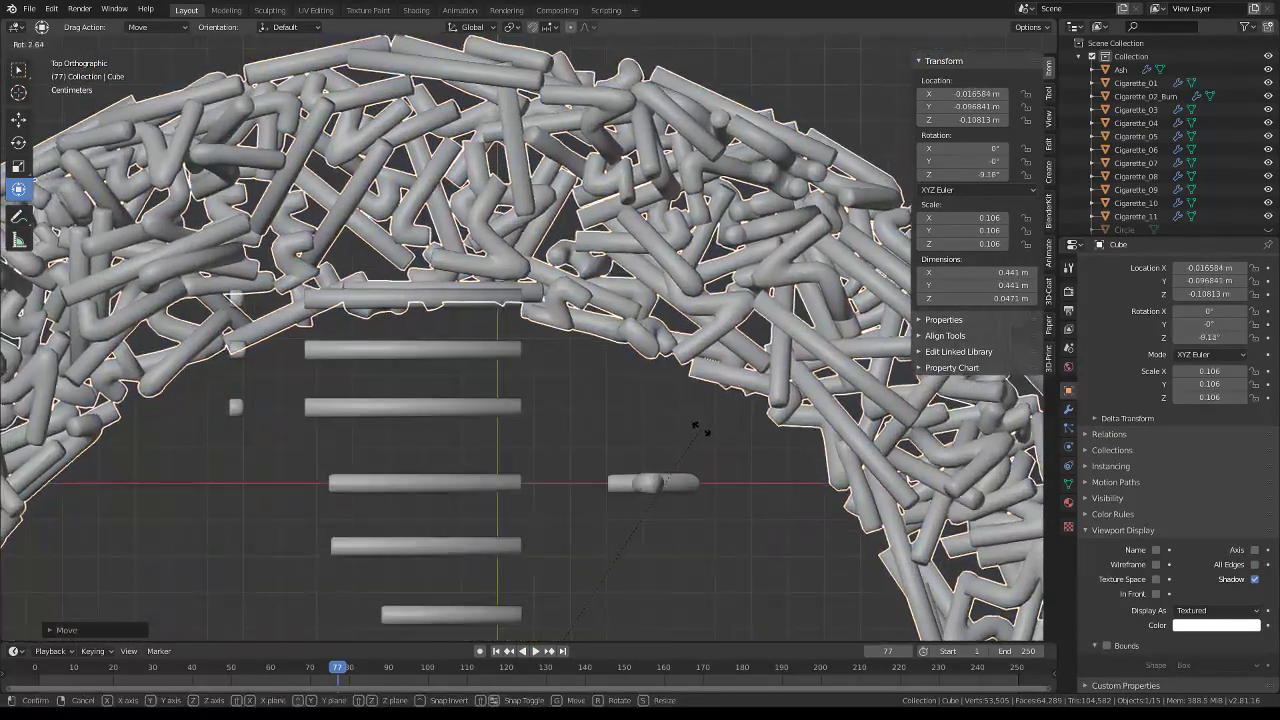
click(690, 438)
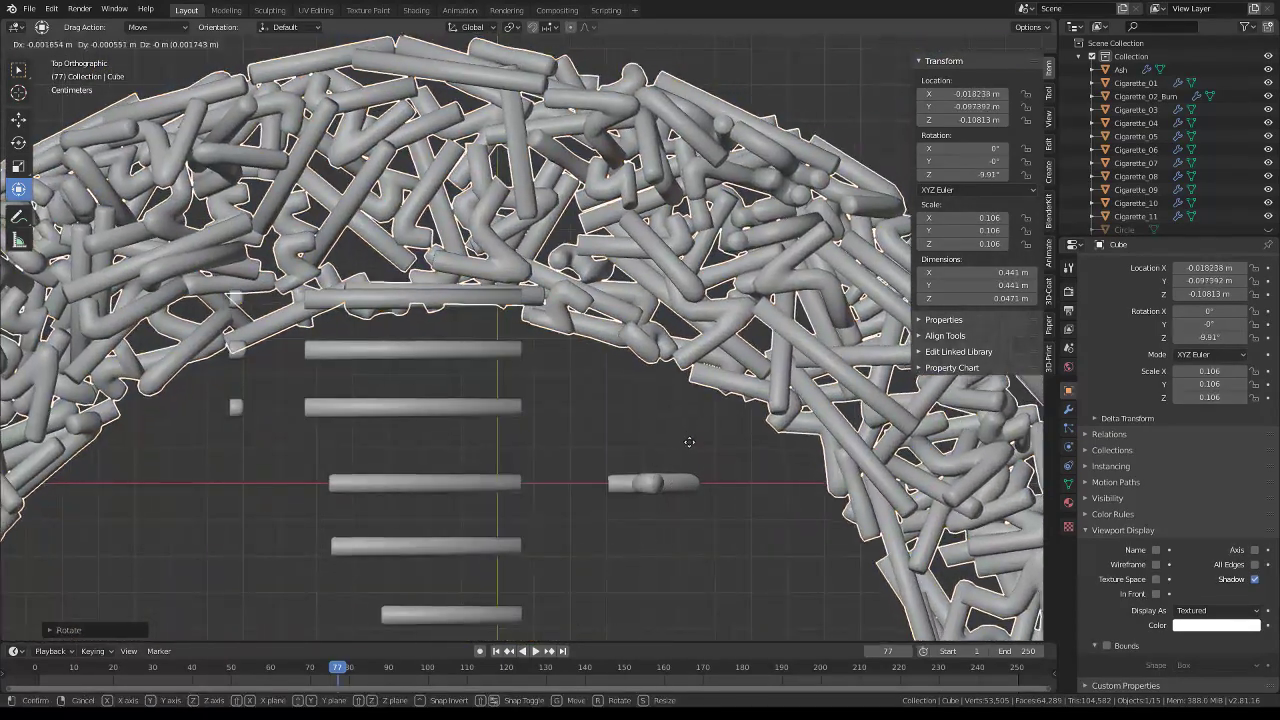
click(776, 451)
scroll(776, 451, down, 3)
key(s)
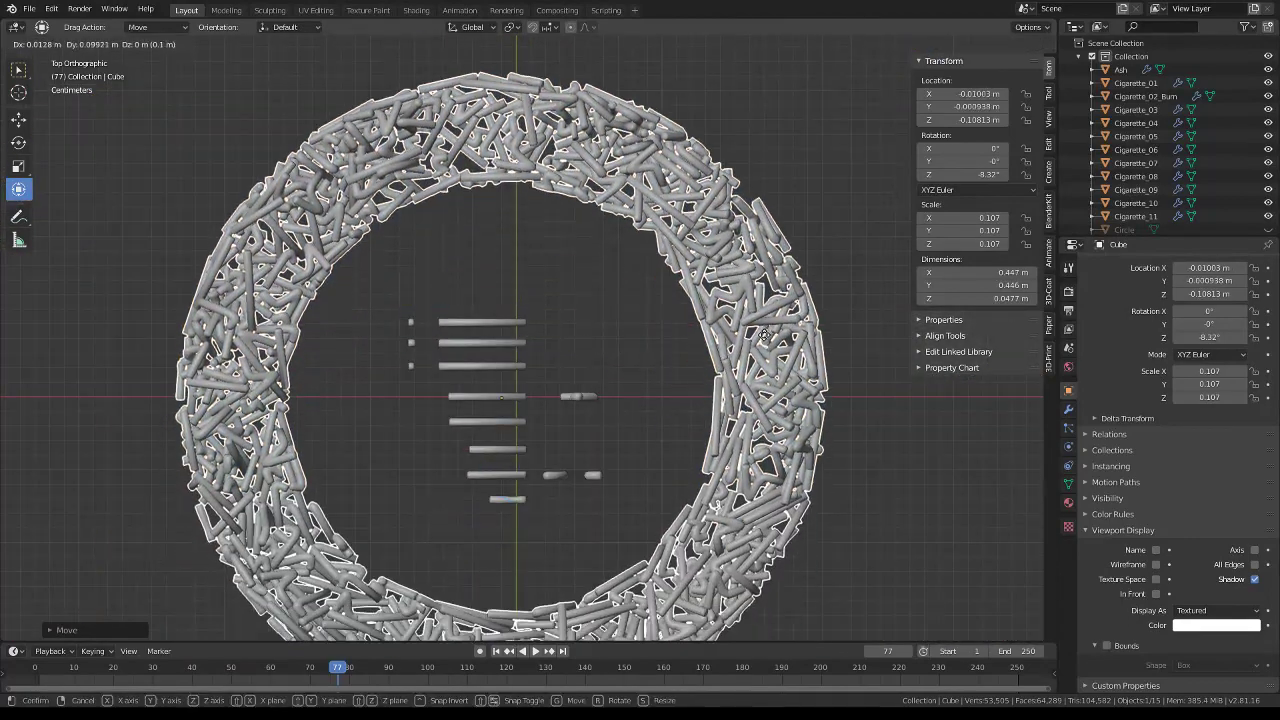
click(826, 349)
key(s)
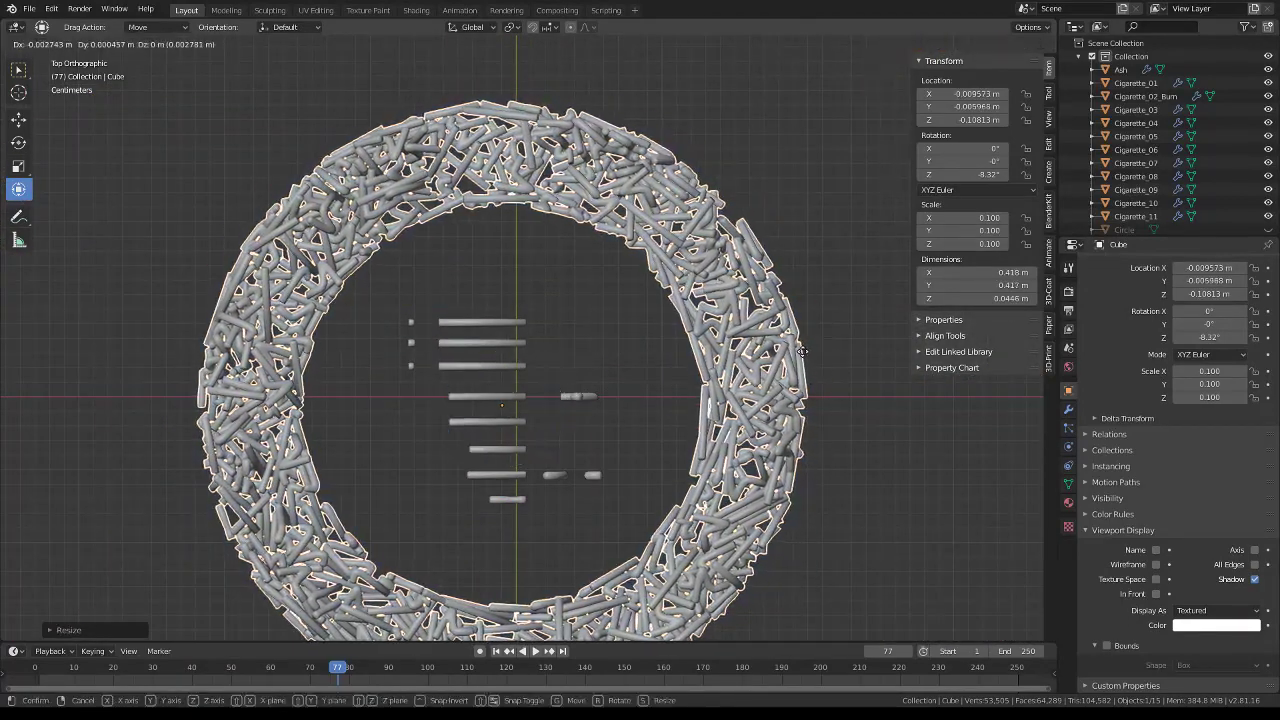
click(719, 397)
middle_drag(719, 397, 740, 240)
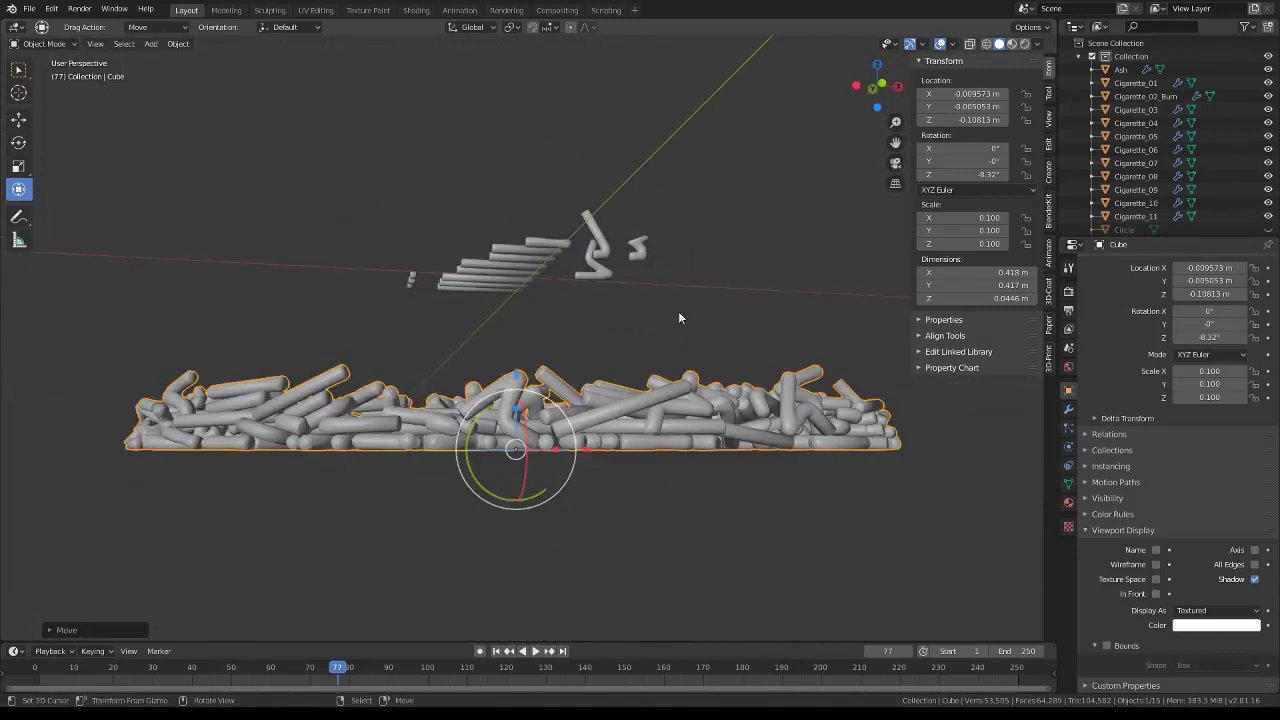
In Front view, move the ring along Z so its base sits at Z≈0
key(KP_1)
key(g)
key(z)
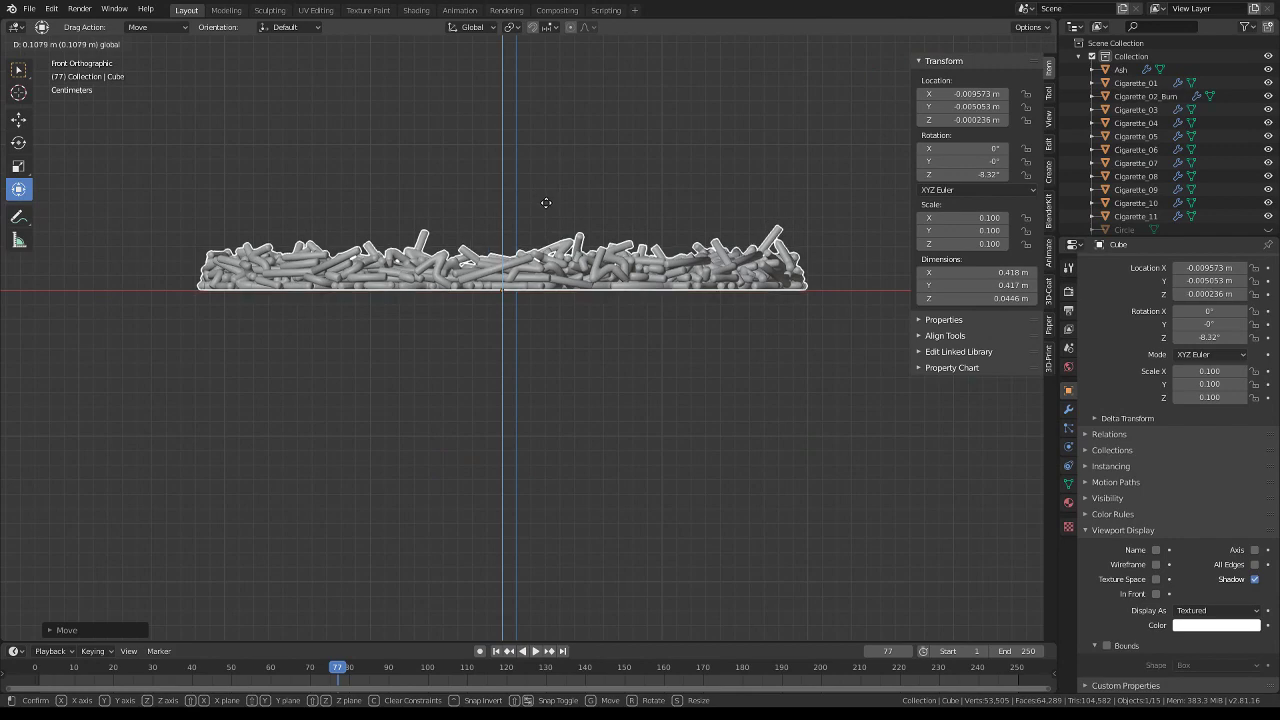
click(546, 203)
middle_drag(592, 218, 578, 243)
key(g)
key(z)
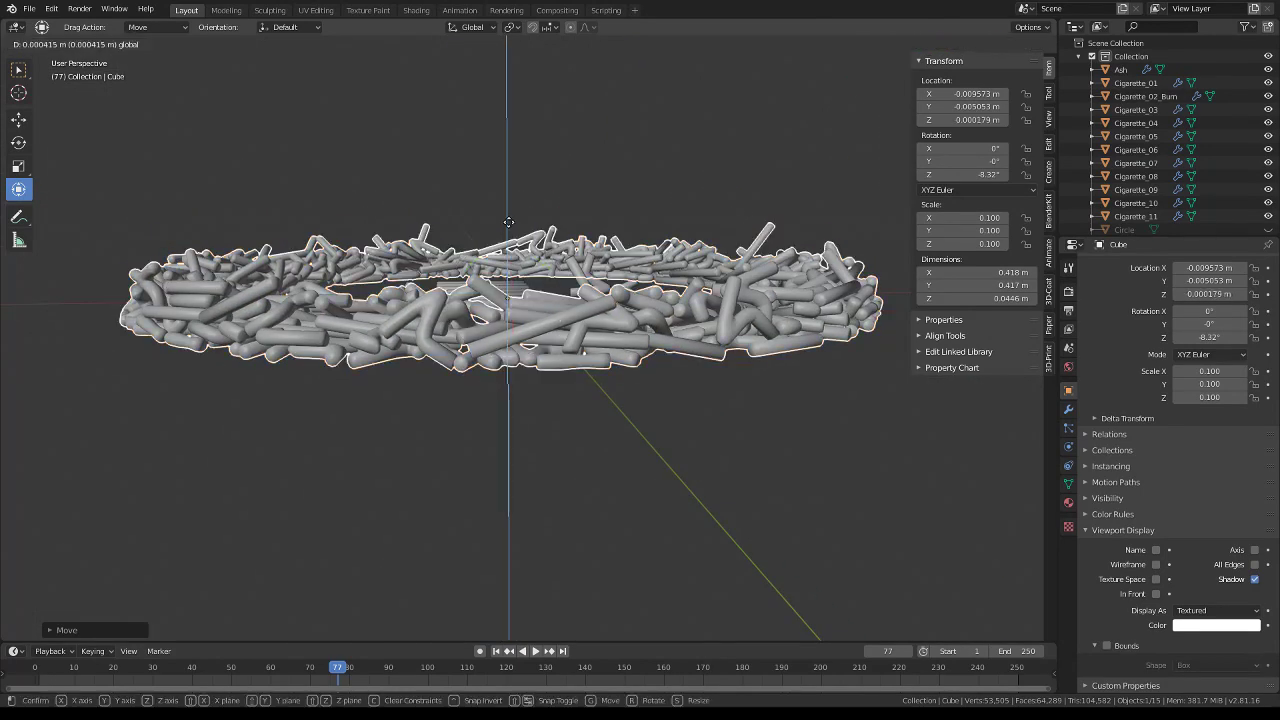
click(508, 220)
middle_drag(508, 220, 638, 316)
key(shift+a)
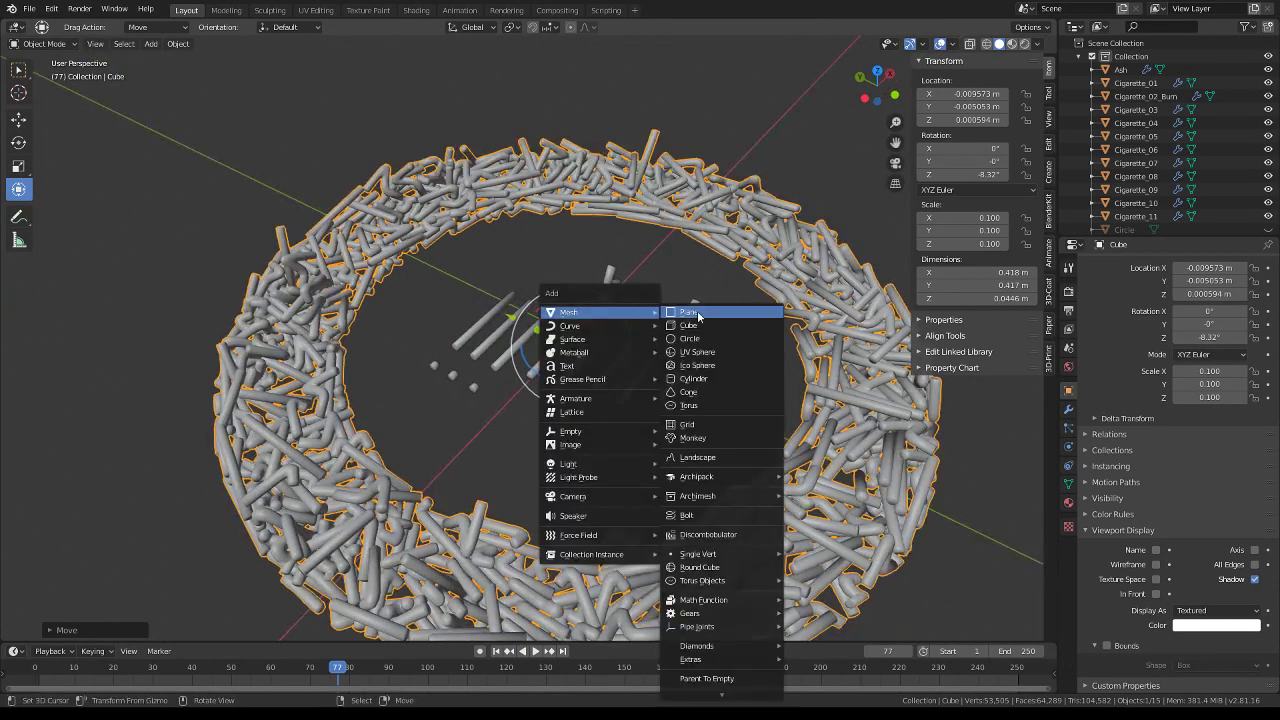
Add a plane at the origin and scale it down to about 0.608 m square
click(725, 314)
scroll(725, 314, down, 1)
scroll(704, 316, down, 2)
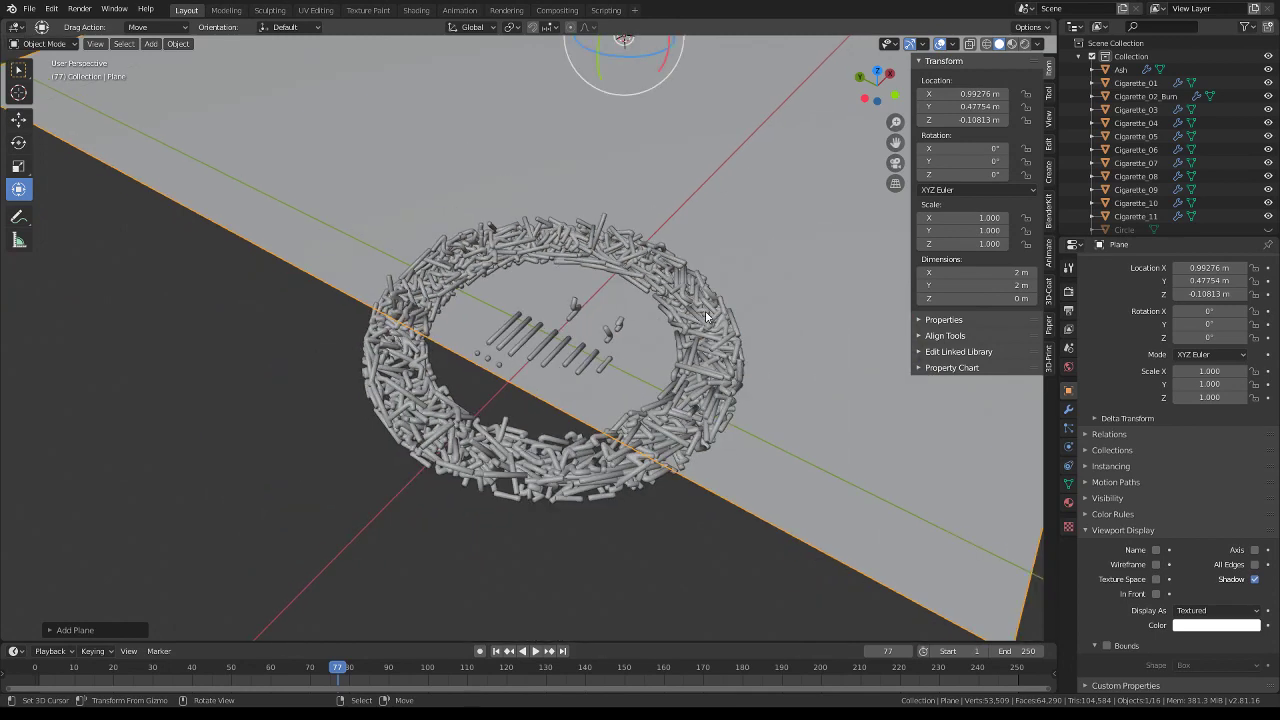
scroll(705, 316, down, 2)
scroll(705, 316, down, 2)
key(alt+g)
key(Tab)
scroll(785, 341, up, 2)
key(s)
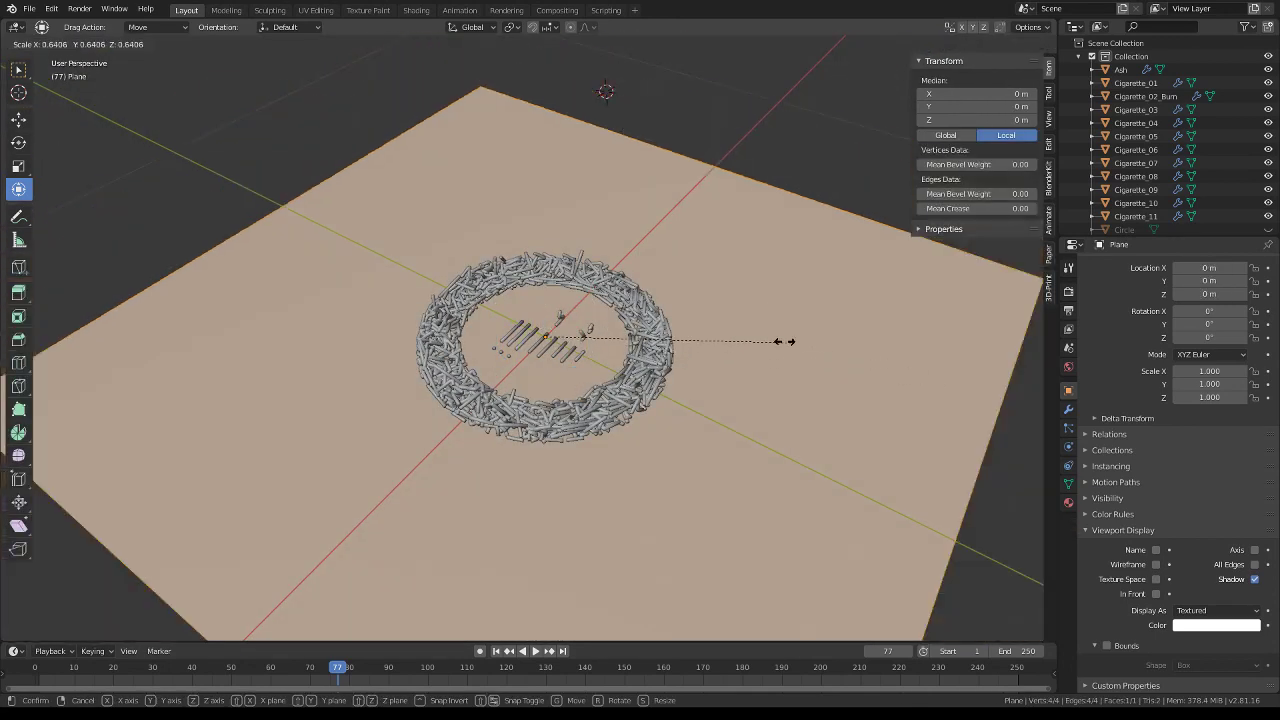
click(665, 340)
key(Tab)
scroll(659, 340, up, 3)
middle_drag(659, 340, 646, 266)
Switch the viewport to Material Preview to see the textured cigarette pile
click(608, 380)
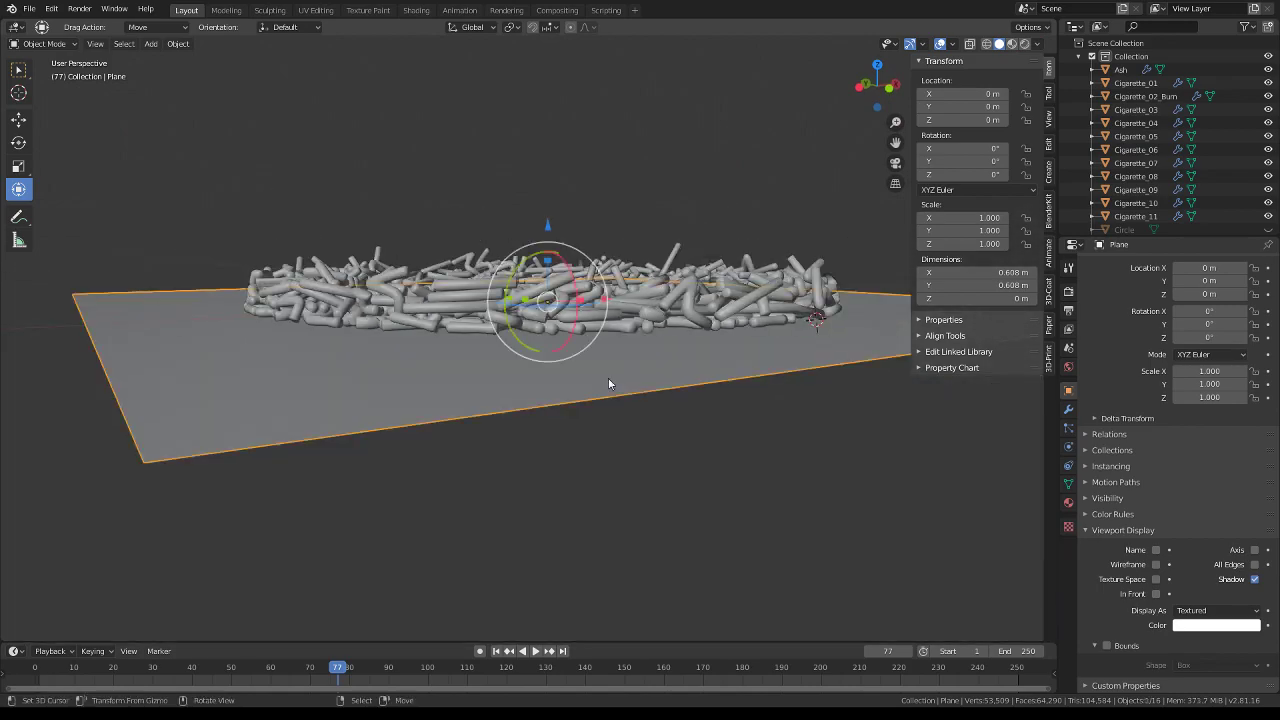
click(600, 196)
scroll(620, 220, up, 4)
mouse_move(608, 263)
middle_down()
mouse_move(600, 270)
mouse_move(645, 240)
middle_up()
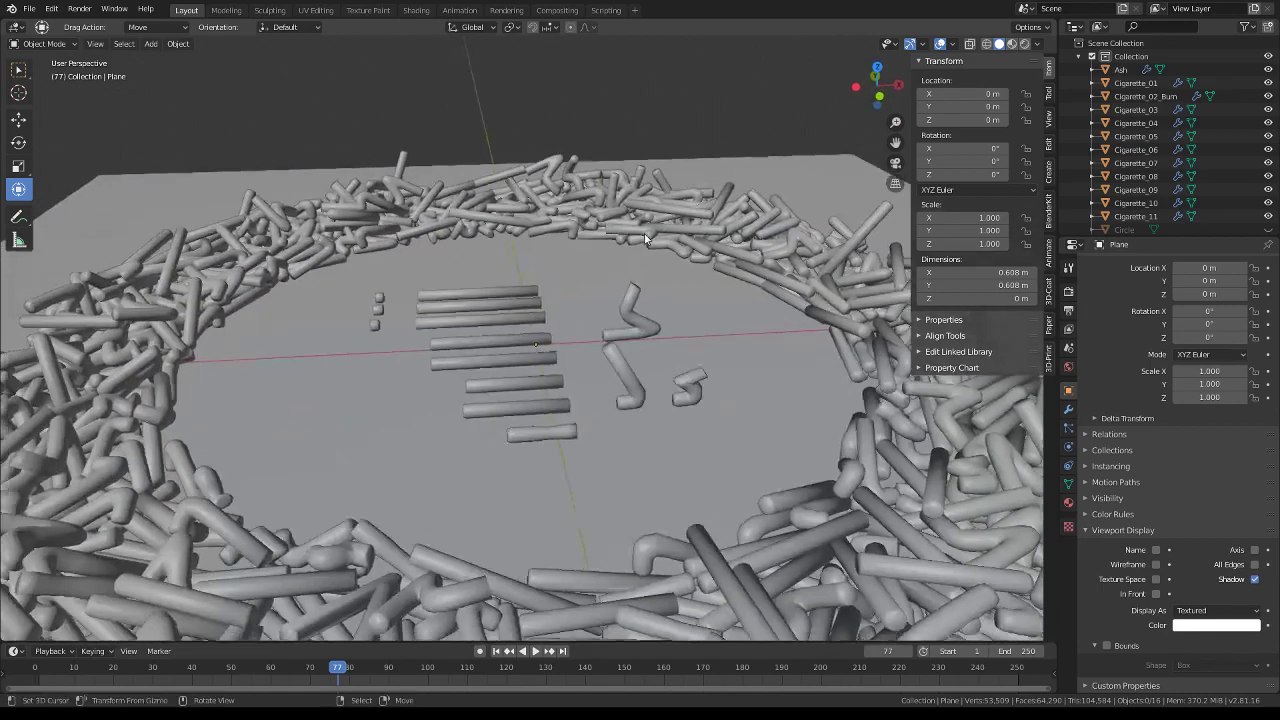
scroll(645, 240, up, 1)
click(30, 10)
key(Escape)
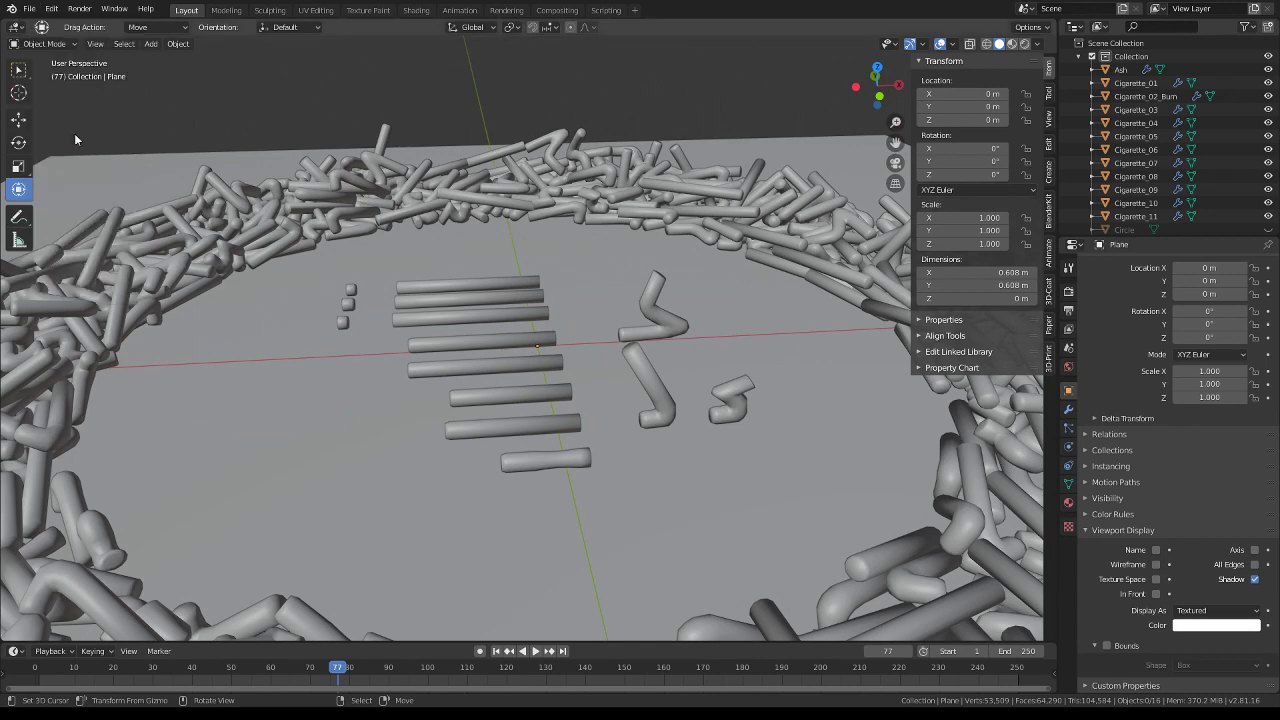
click(1011, 45)
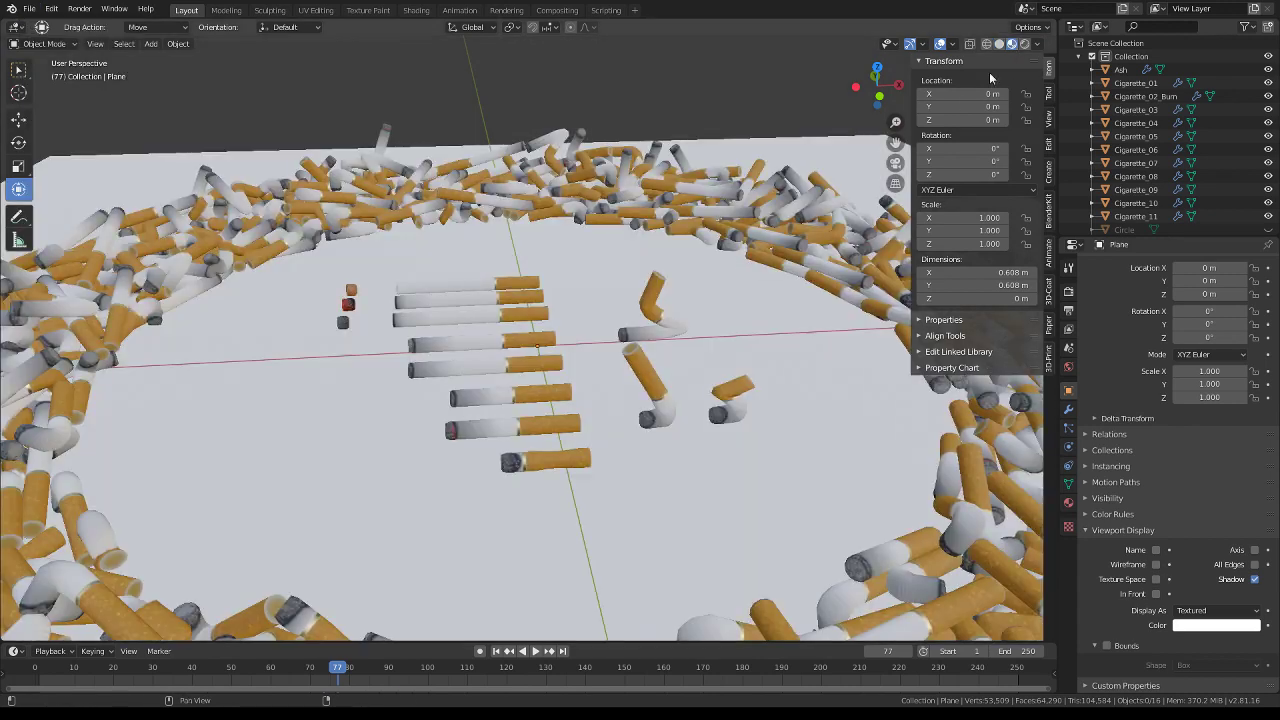
middle_drag(655, 277, 428, 313)
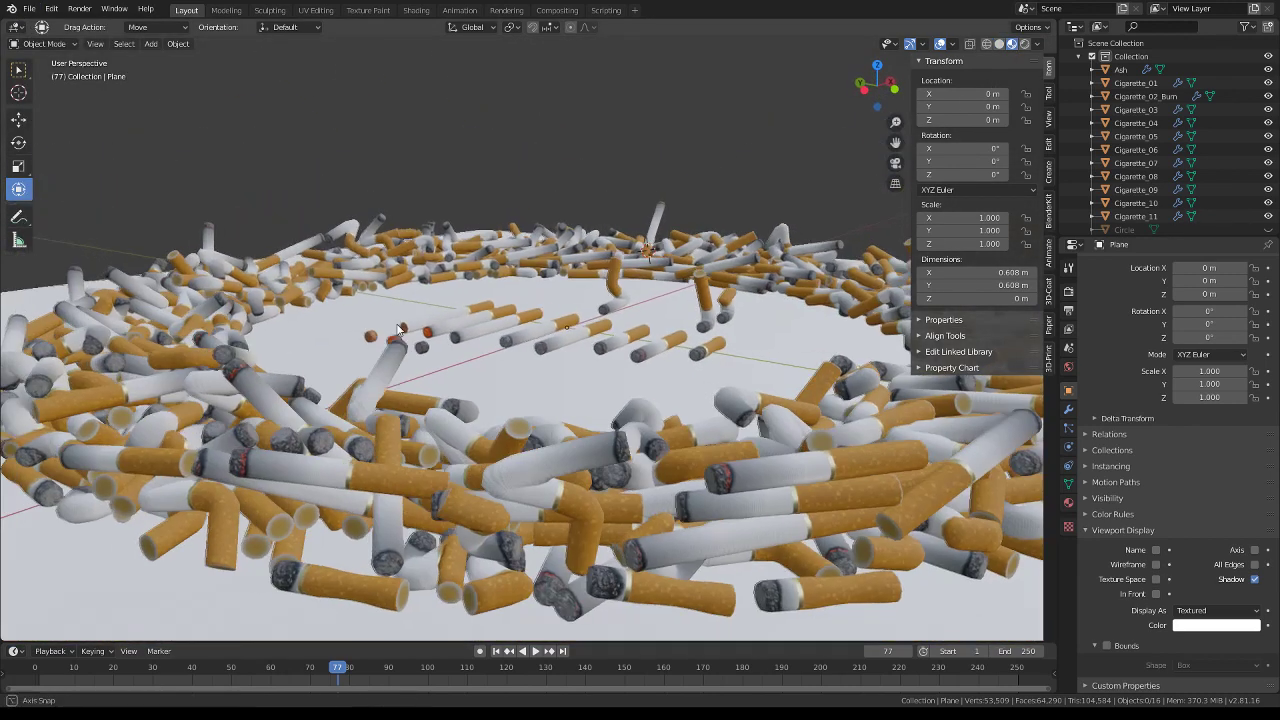
key(KP_1)
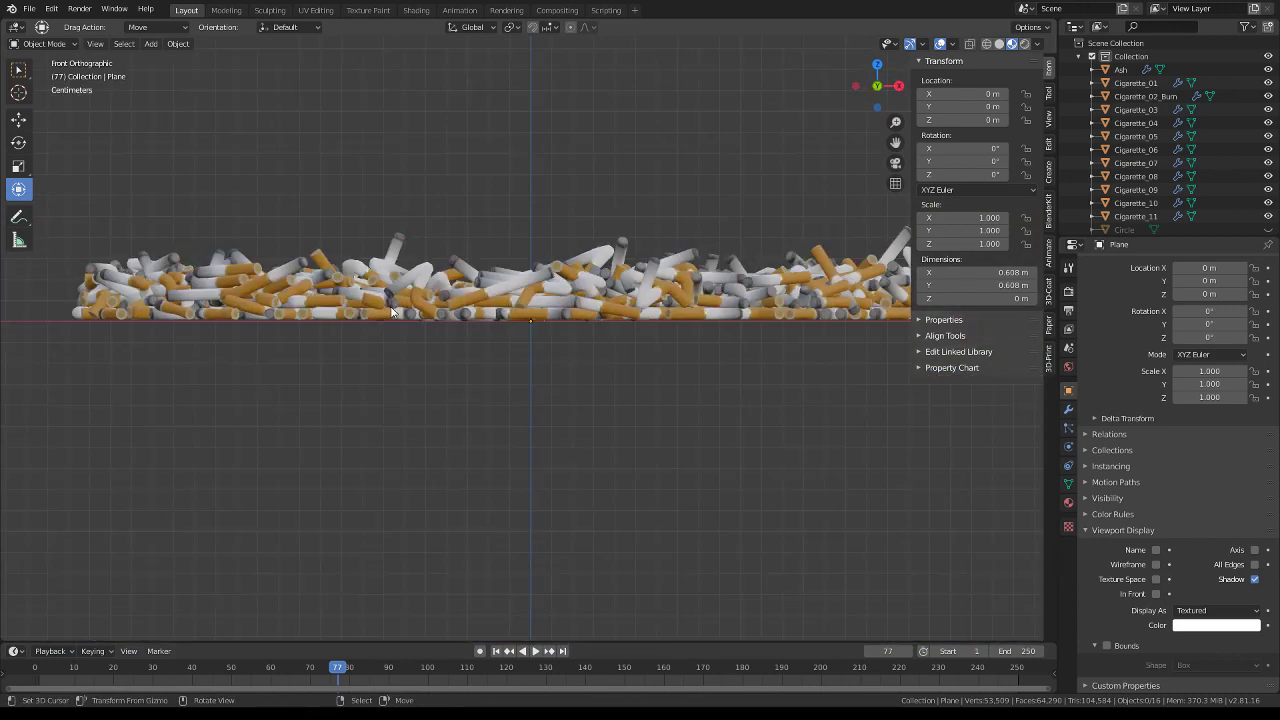
middle_drag(308, 321, 397, 543)
Resize the plane and extrude its face downward to form a thin slab
key(Tab)
scroll(425, 555, down, 4)
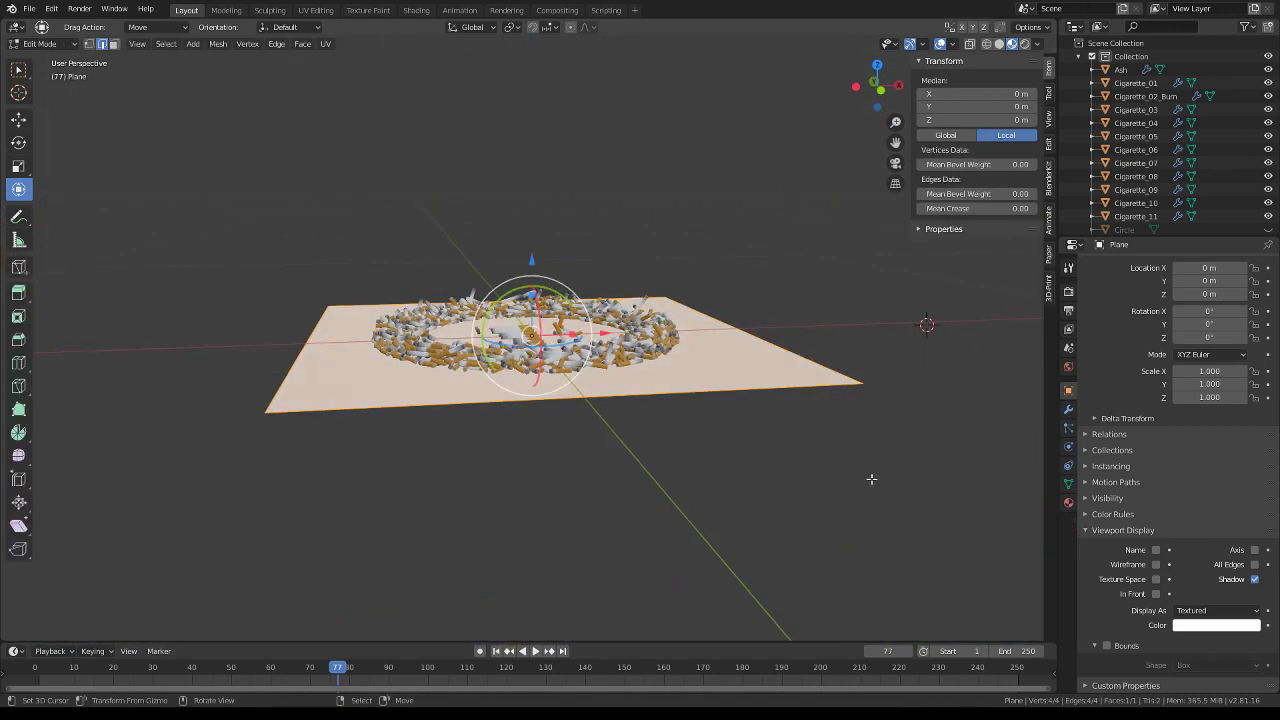
key(s)
click(767, 391)
key(e)
right_click(657, 321)
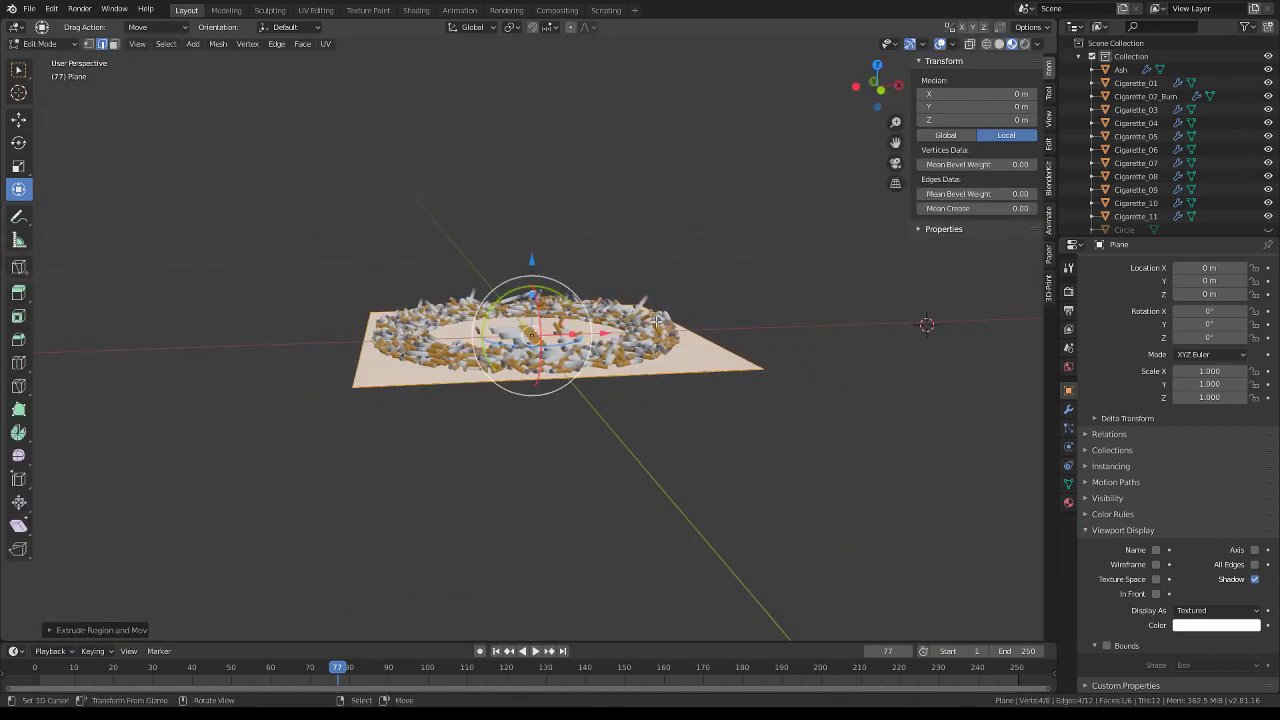
drag(533, 260, 535, 263)
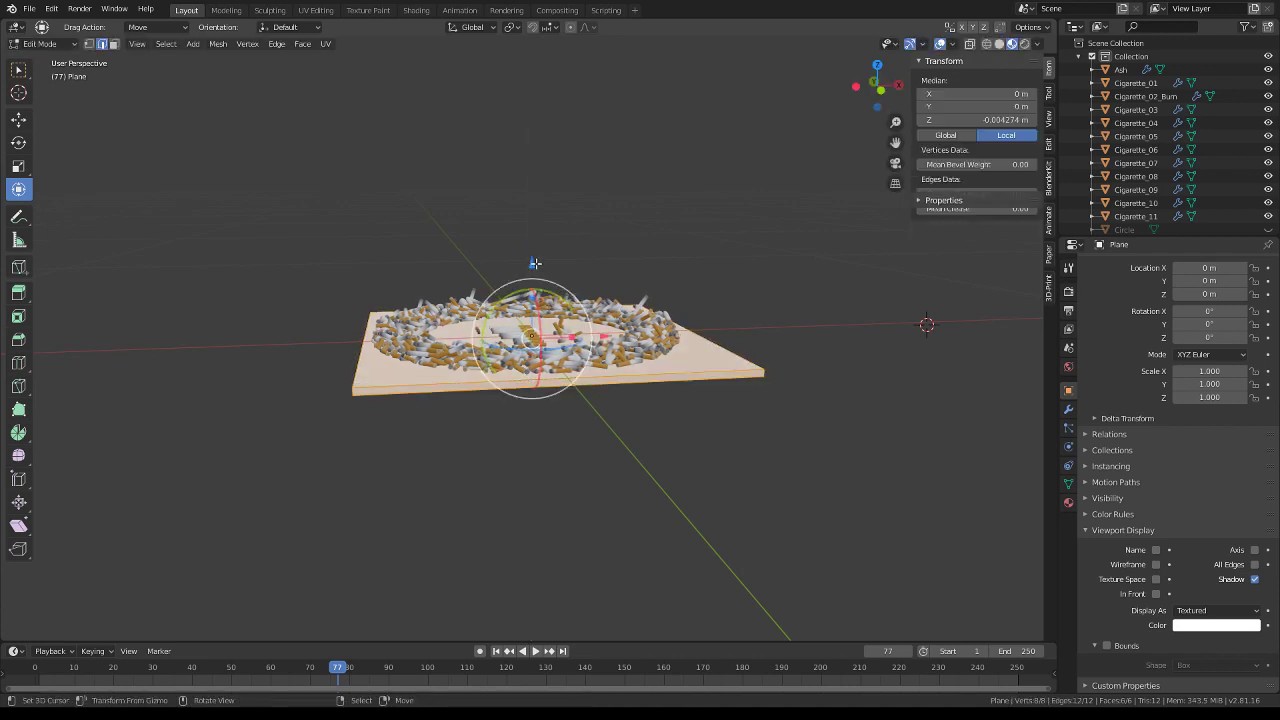
key(Tab)
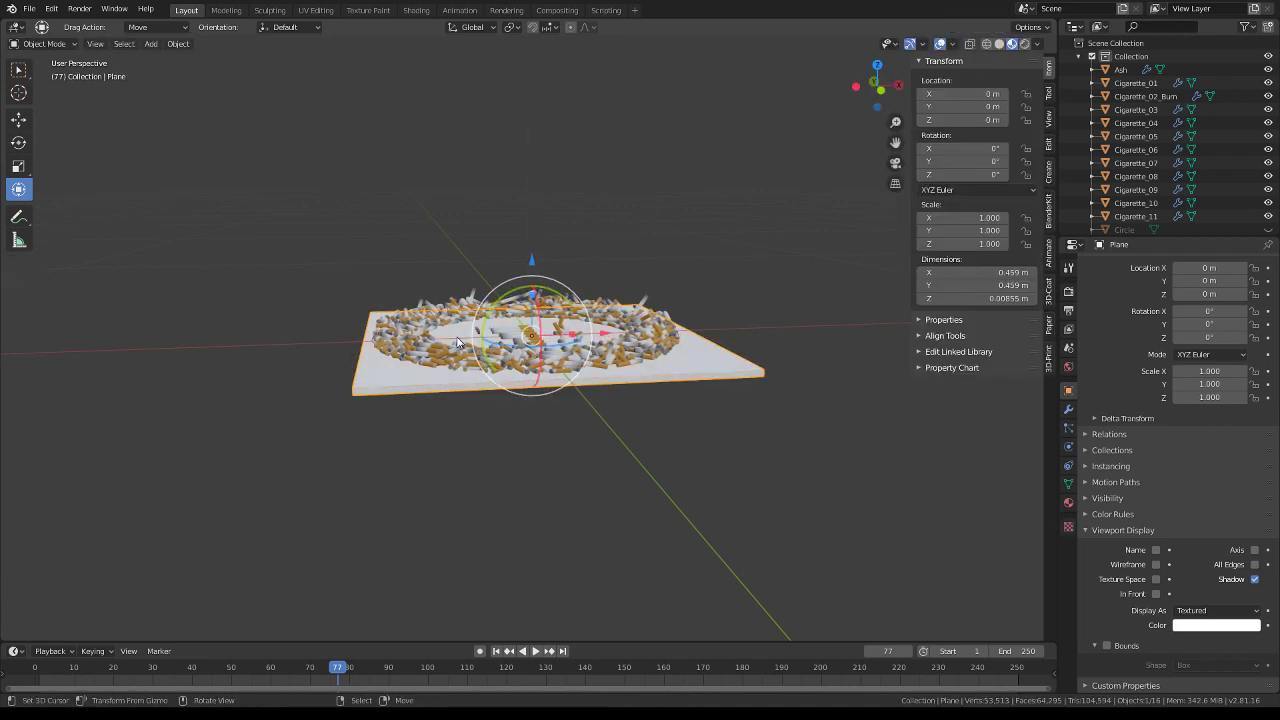
In Front view, move the slab along Z to 0.000033 m, just beneath the cigarettes
key(KP_1)
scroll(486, 271, up, 2)
scroll(540, 230, up, 4)
scroll(598, 187, up, 2)
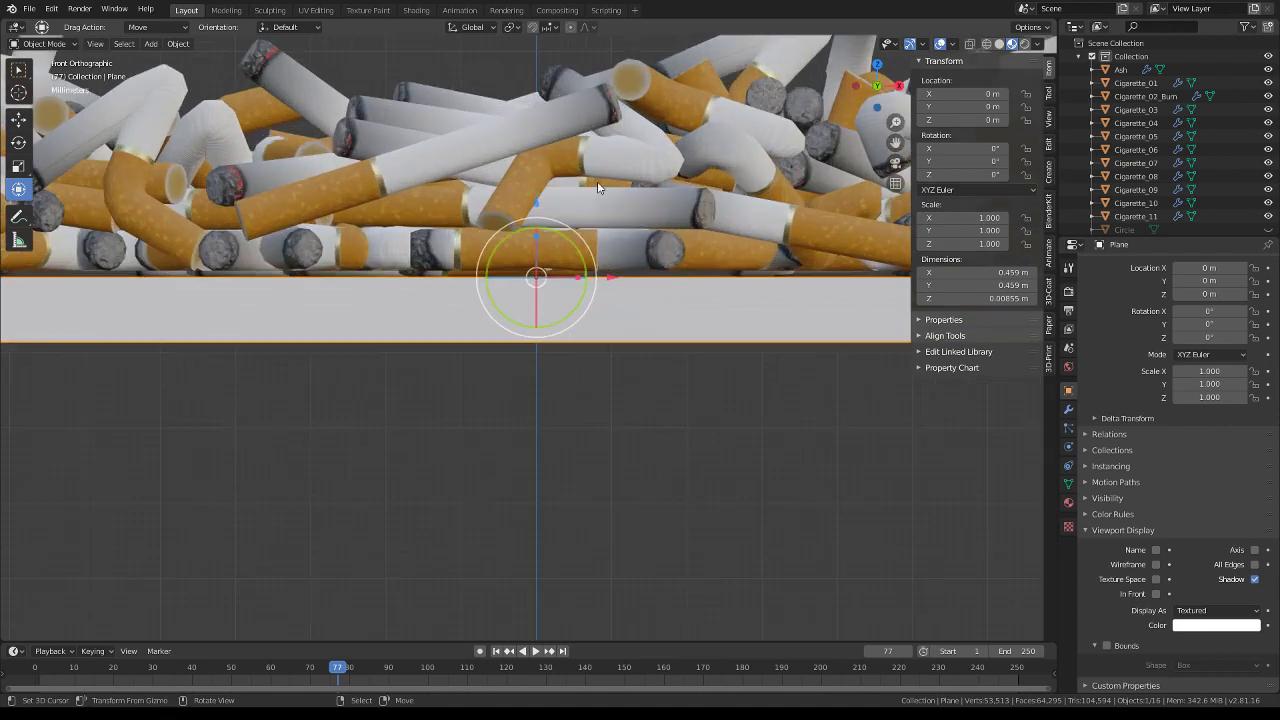
drag(535, 214, 536, 206)
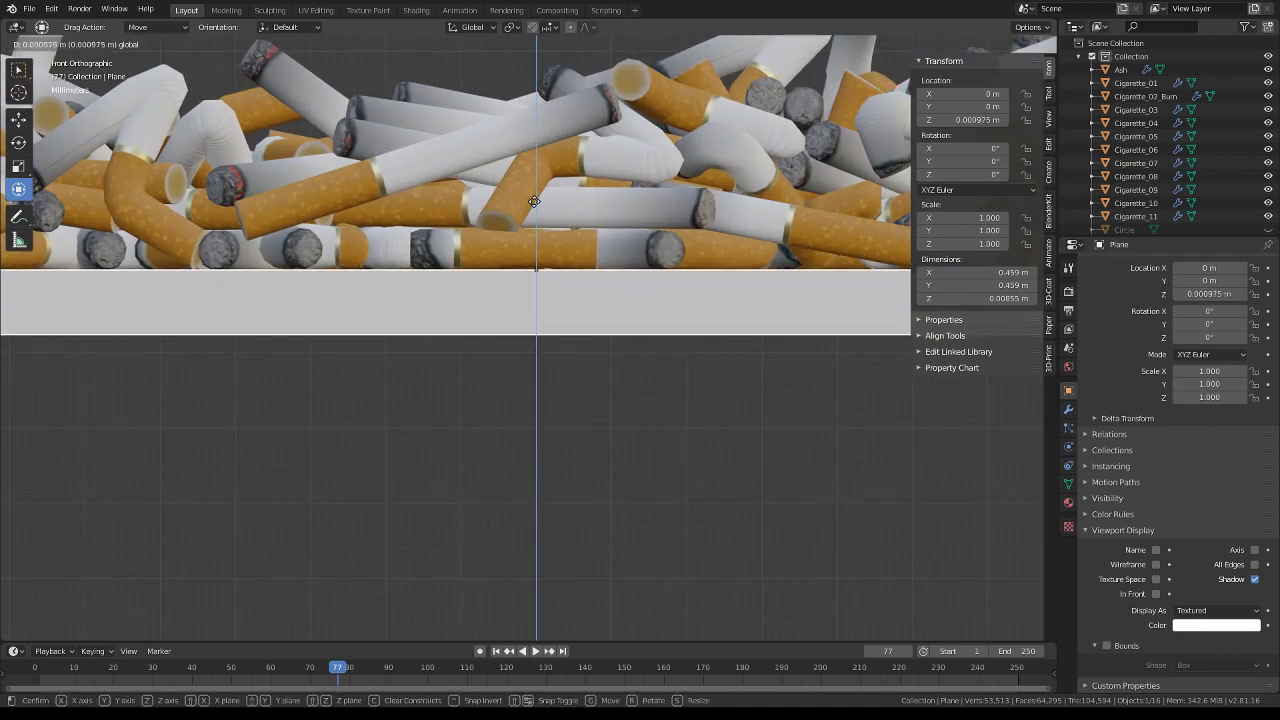
mouse_move(536, 206)
middle_down()
mouse_move(616, 341)
mouse_move(670, 263)
middle_up()
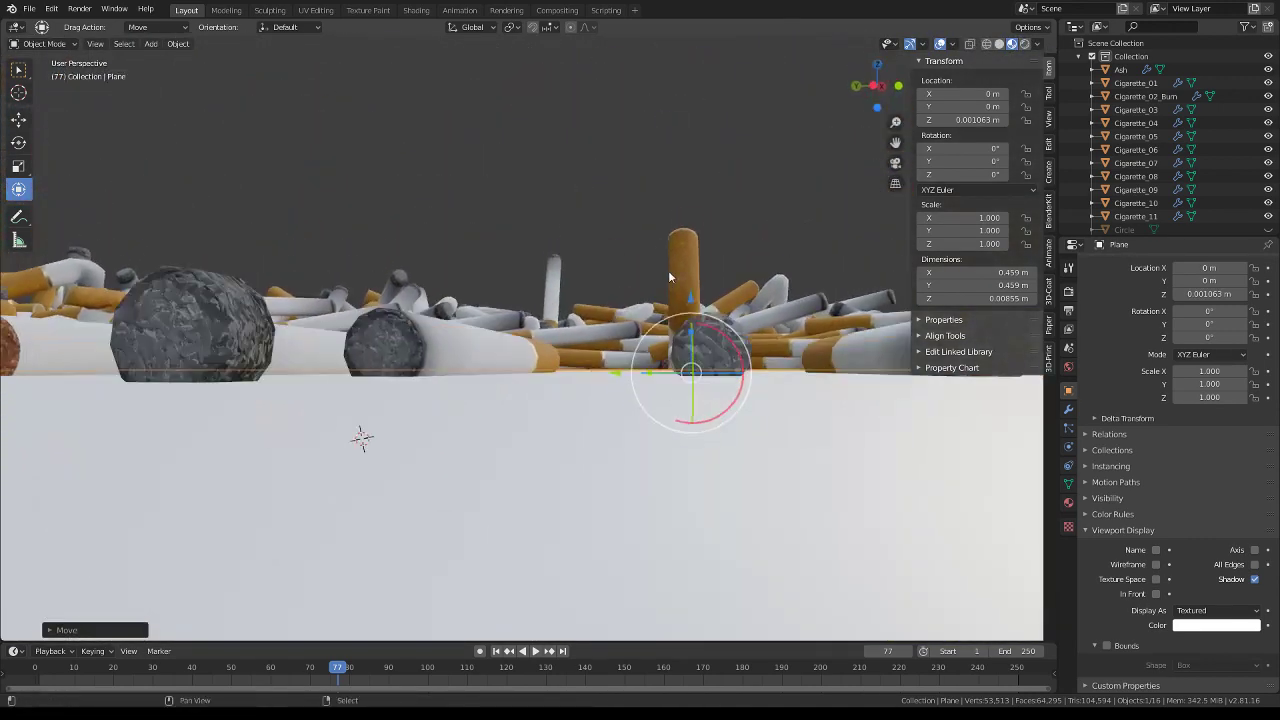
key(g)
key(z)
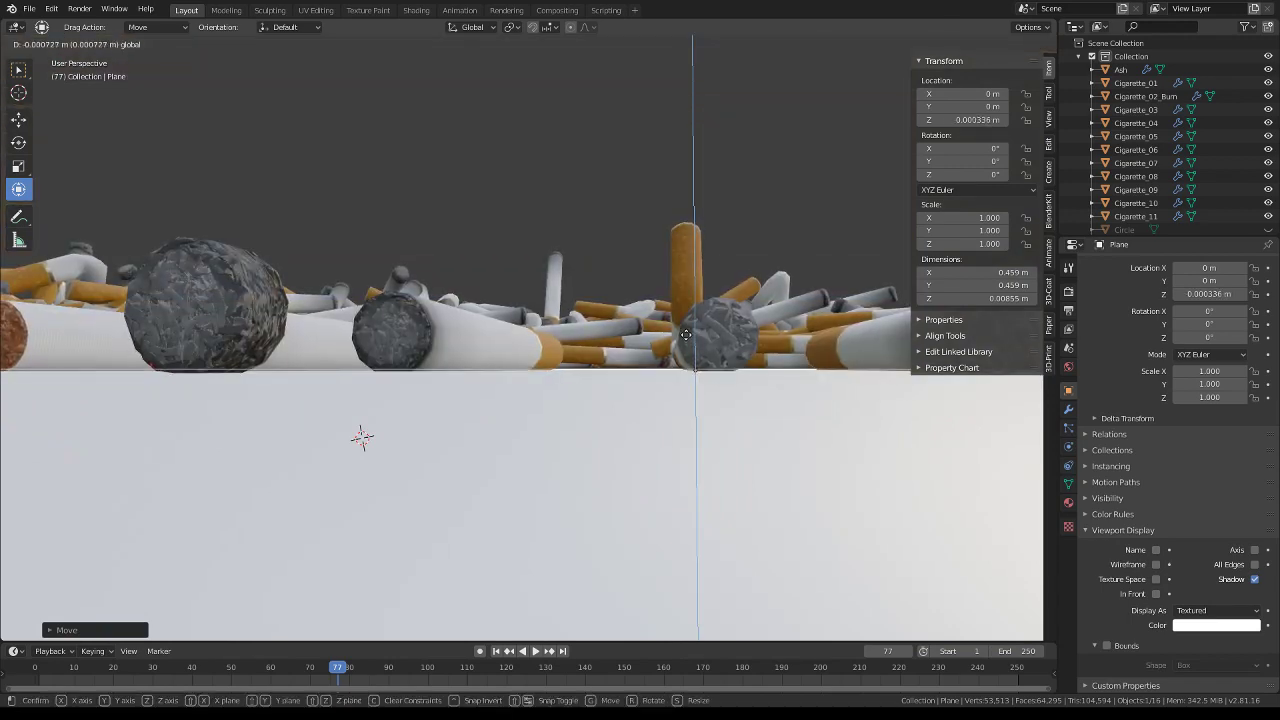
click(686, 371)
Briefly re-enter Edit Mode on the slab, then select the scattered cigarette object
key(Tab)
middle_drag(686, 371, 650, 313)
scroll(650, 313, down, 3)
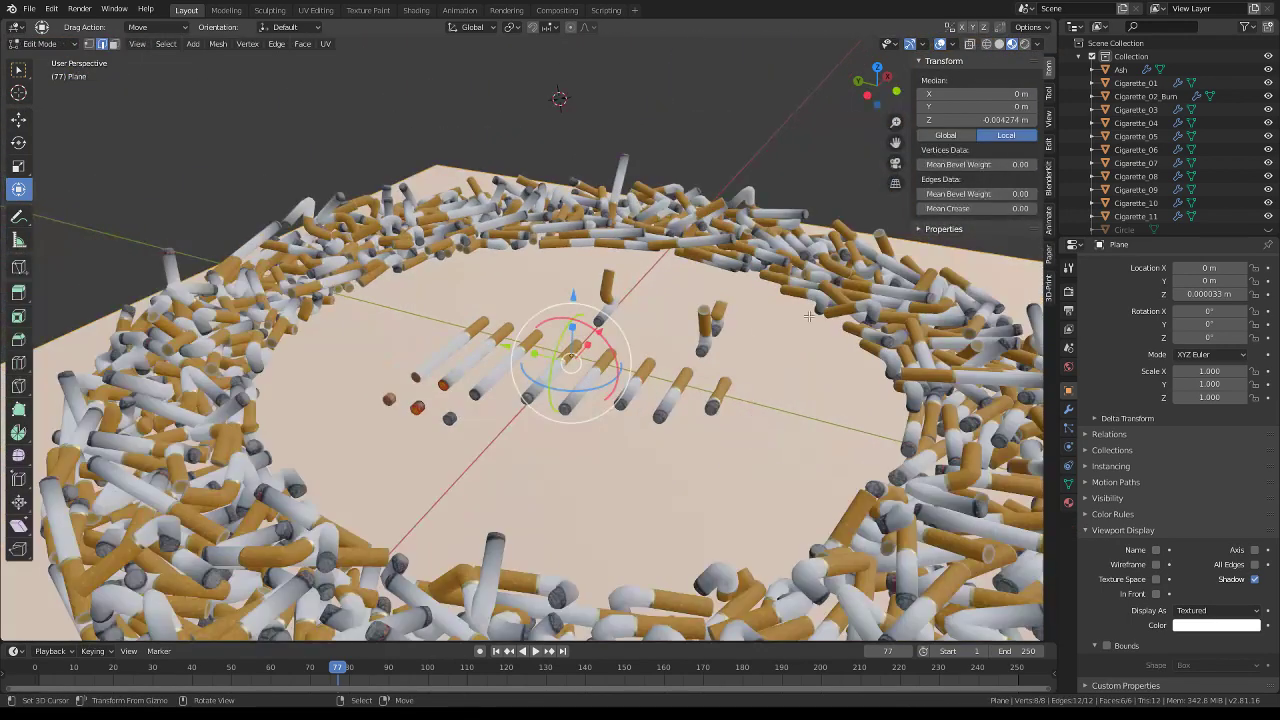
key(Tab)
click(866, 290)
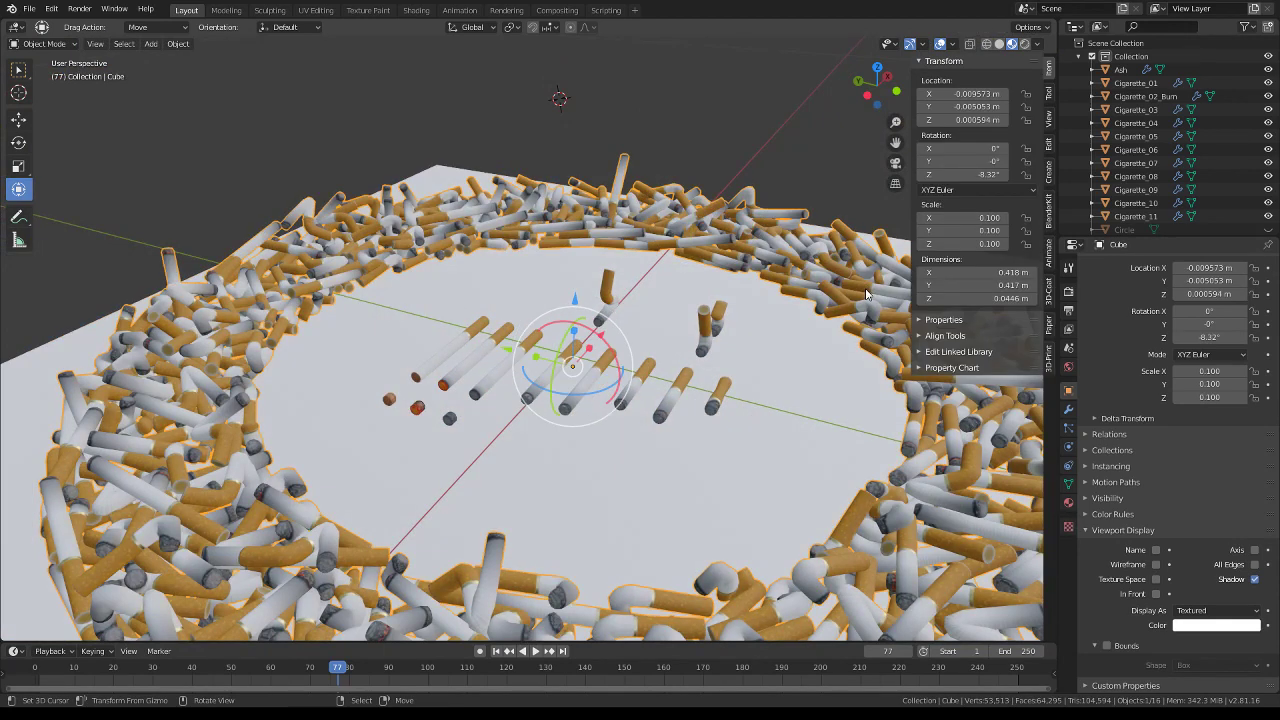
From the front view, lower the cigarette object to Z −0.000218 m so it rests on the slab
key(KP_1)
scroll(866, 291, up, 2)
scroll(862, 295, up, 3)
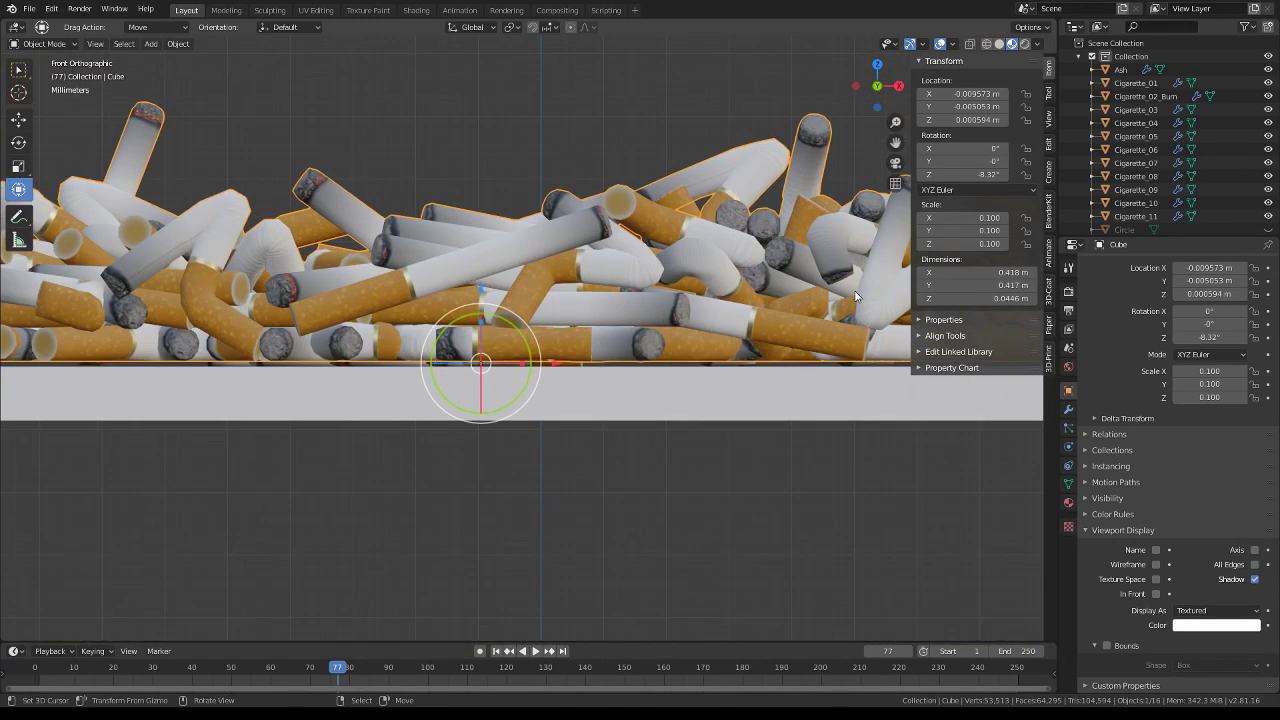
scroll(858, 300, up, 3)
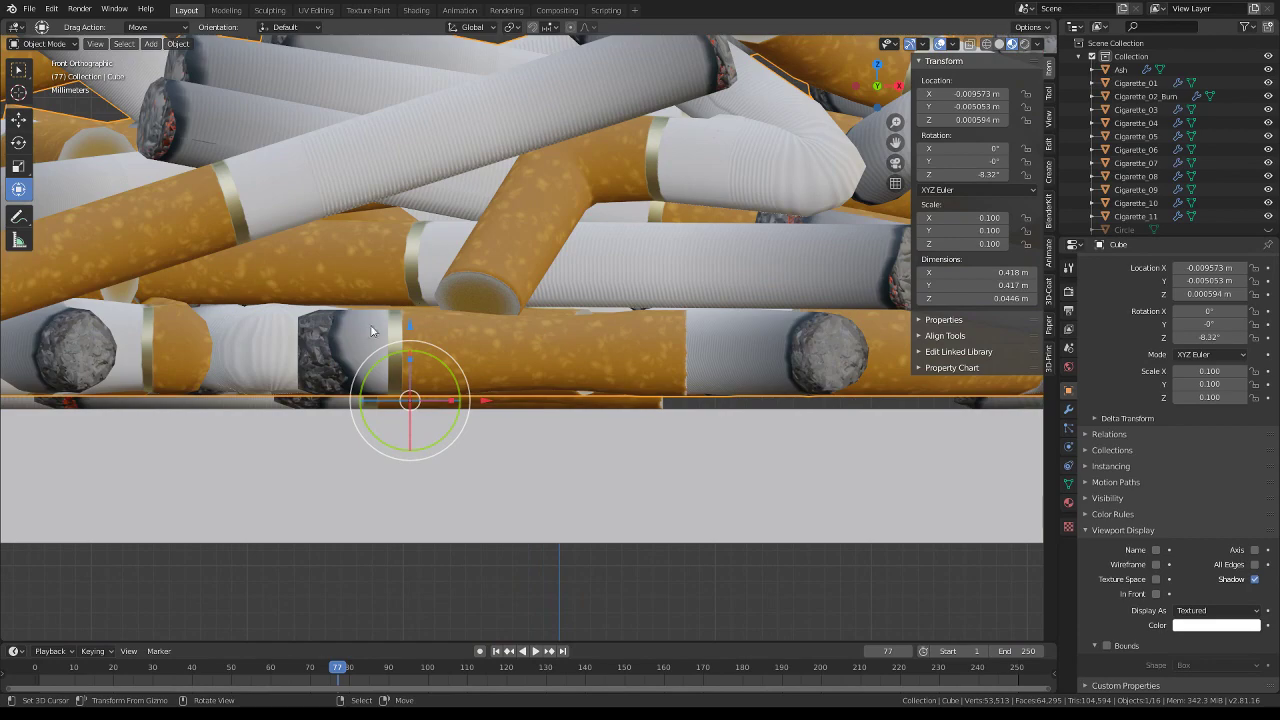
drag(410, 327, 412, 342)
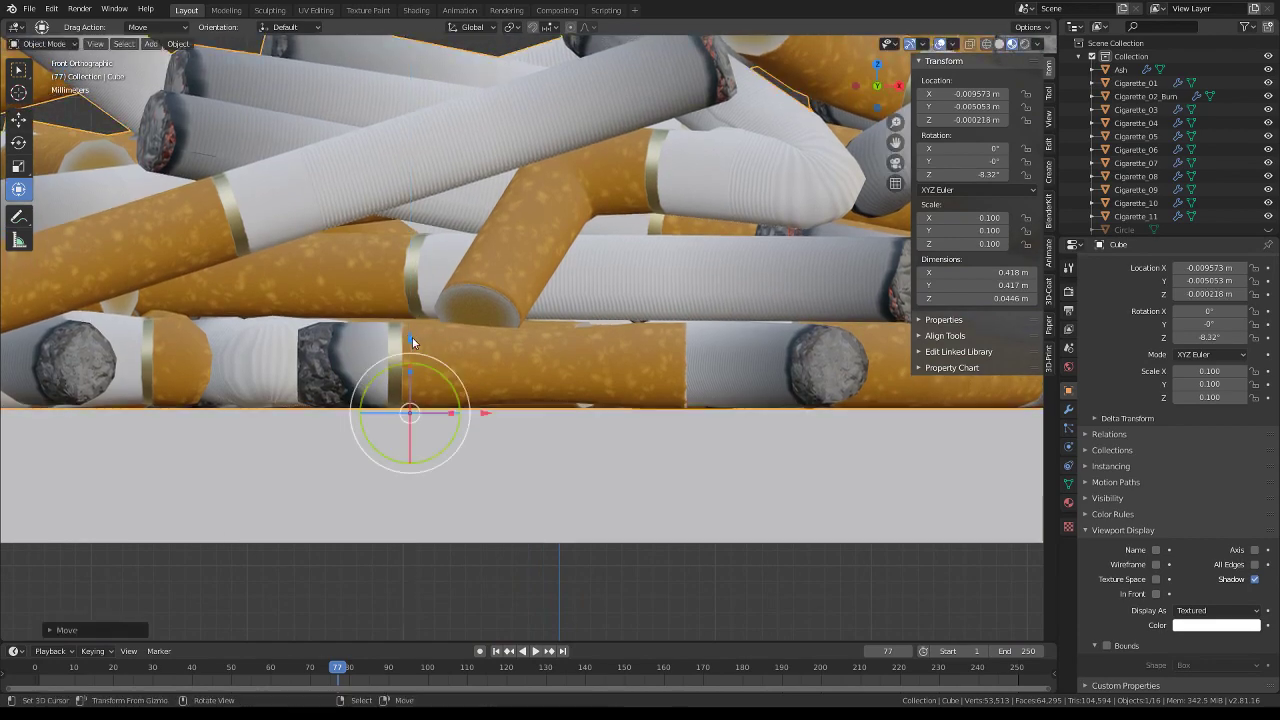
Orbit around the cigarette ring to inspect it and reselect the scattered cigarette object
scroll(573, 263, down, 5)
mouse_move(573, 263)
middle_down()
mouse_move(620, 280)
mouse_move(658, 270)
mouse_move(623, 254)
mouse_move(686, 287)
mouse_move(548, 155)
middle_up()
scroll(620, 280, down, 3)
scroll(658, 270, up, 3)
scroll(658, 270, up, 3)
scroll(633, 241, up, 2)
scroll(686, 287, down, 4)
scroll(538, 131, down, 2)
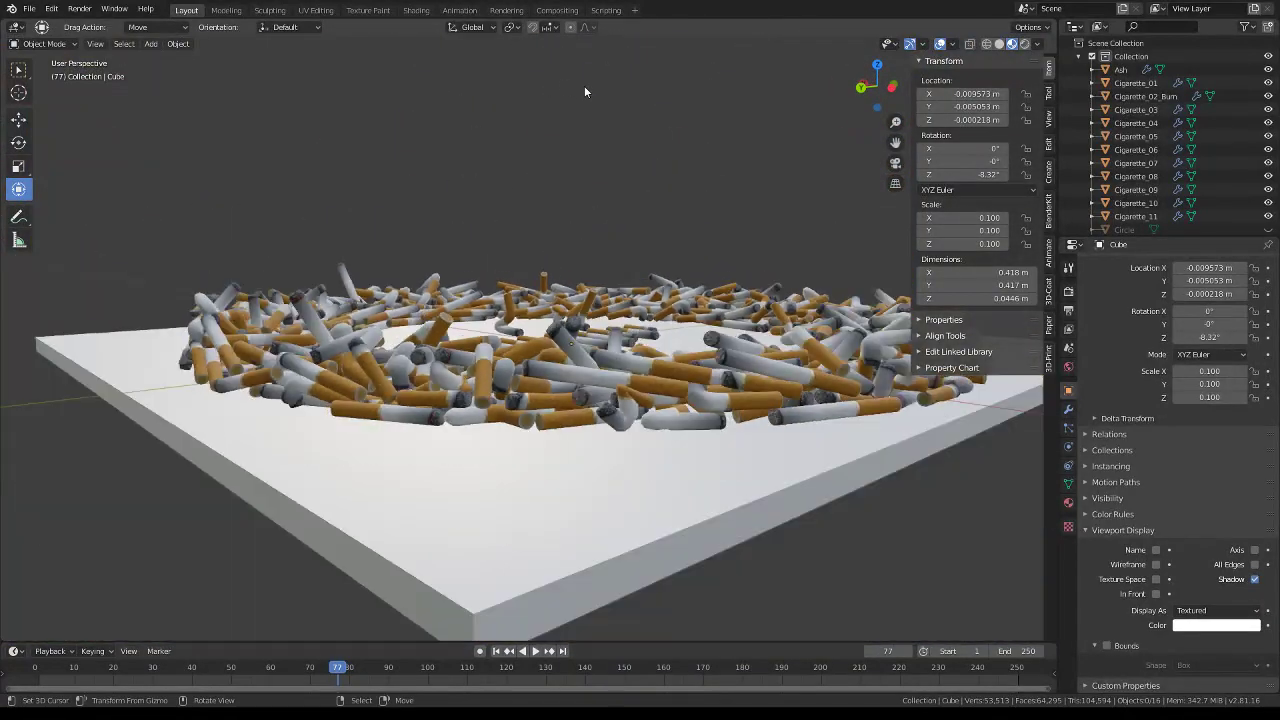
mouse_move(585, 91)
middle_down()
mouse_move(530, 118)
mouse_move(458, 109)
mouse_move(541, 164)
mouse_move(355, 360)
middle_up()
click(350, 357)
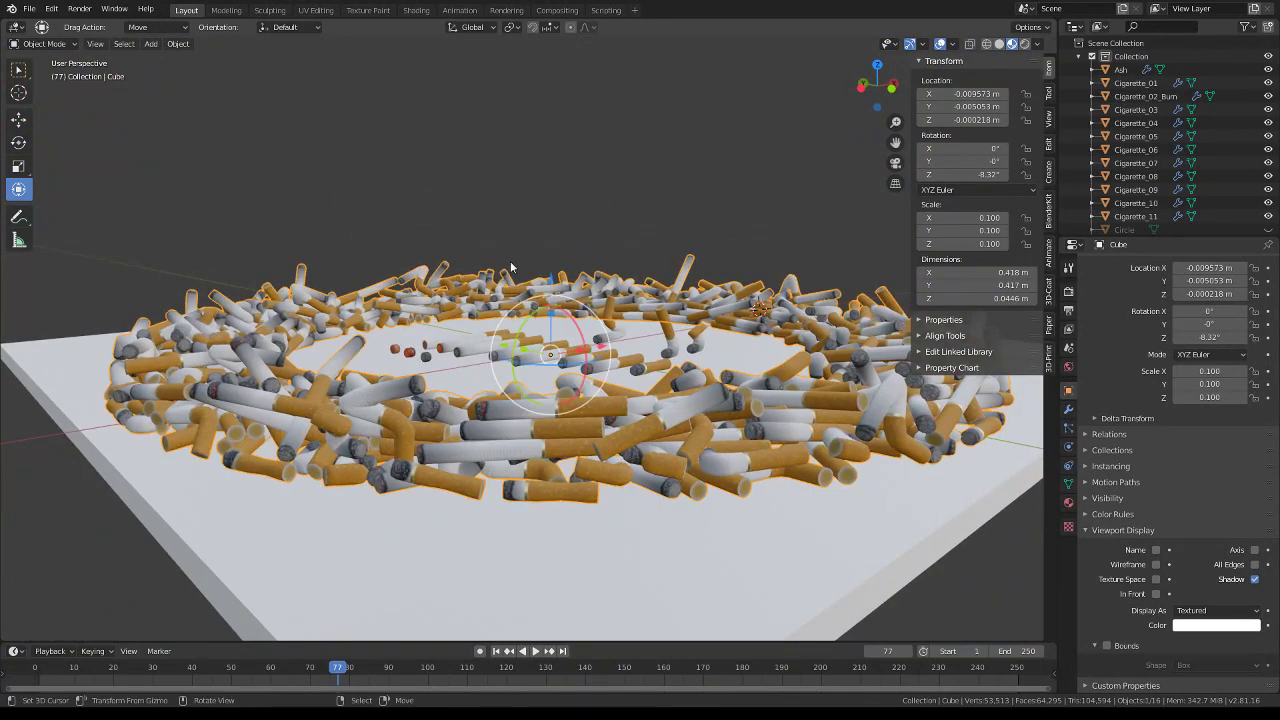
In Edit Mode, select the linked geometry of several stray cigarettes around the ring
key(Tab)
mouse_move(510, 262)
middle_down()
mouse_move(528, 264)
mouse_move(489, 224)
middle_up()
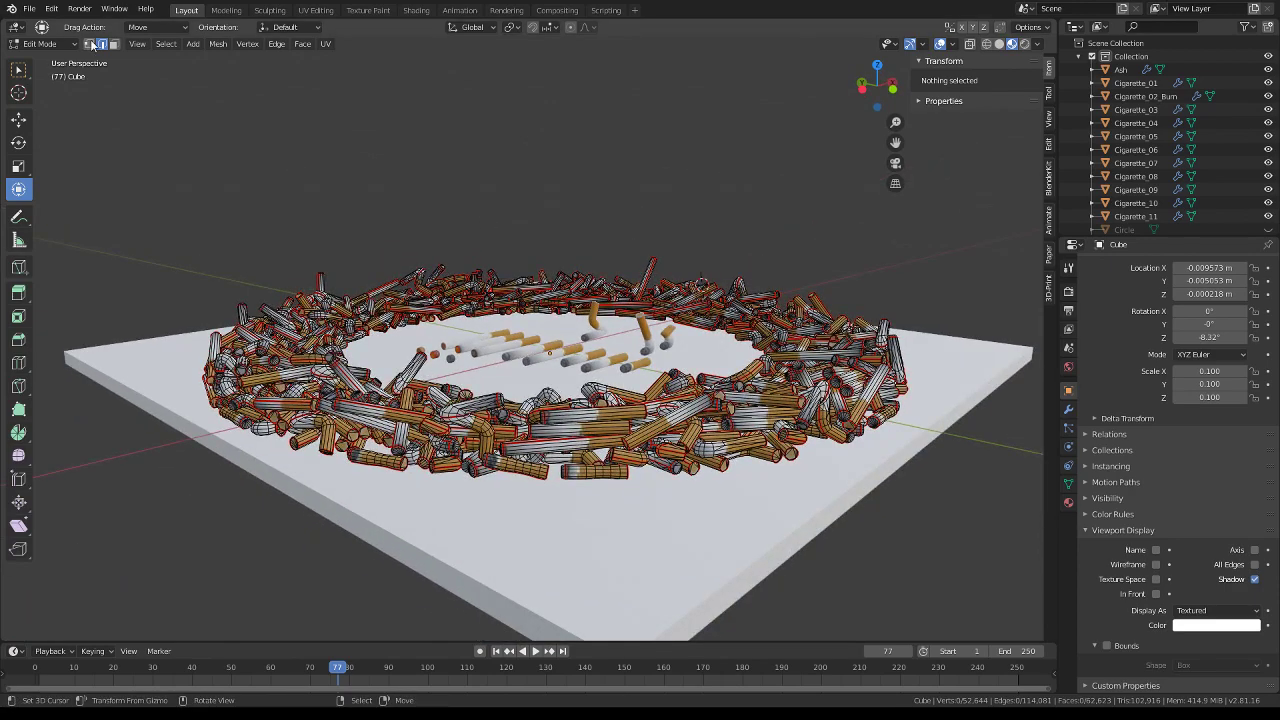
click(314, 250)
key(ctrl+l)
mouse_move(456, 240)
middle_down()
mouse_move(457, 217)
mouse_move(838, 298)
middle_up()
mouse_move(714, 269)
middle_down()
mouse_move(434, 266)
mouse_move(430, 300)
mouse_move(412, 245)
mouse_move(274, 234)
mouse_move(219, 270)
mouse_move(736, 271)
middle_up()
key(l)
scroll(303, 239, up, 4)
Delete the selected stray cigarettes and return to Object Mode with the whole scene framed
key(x)
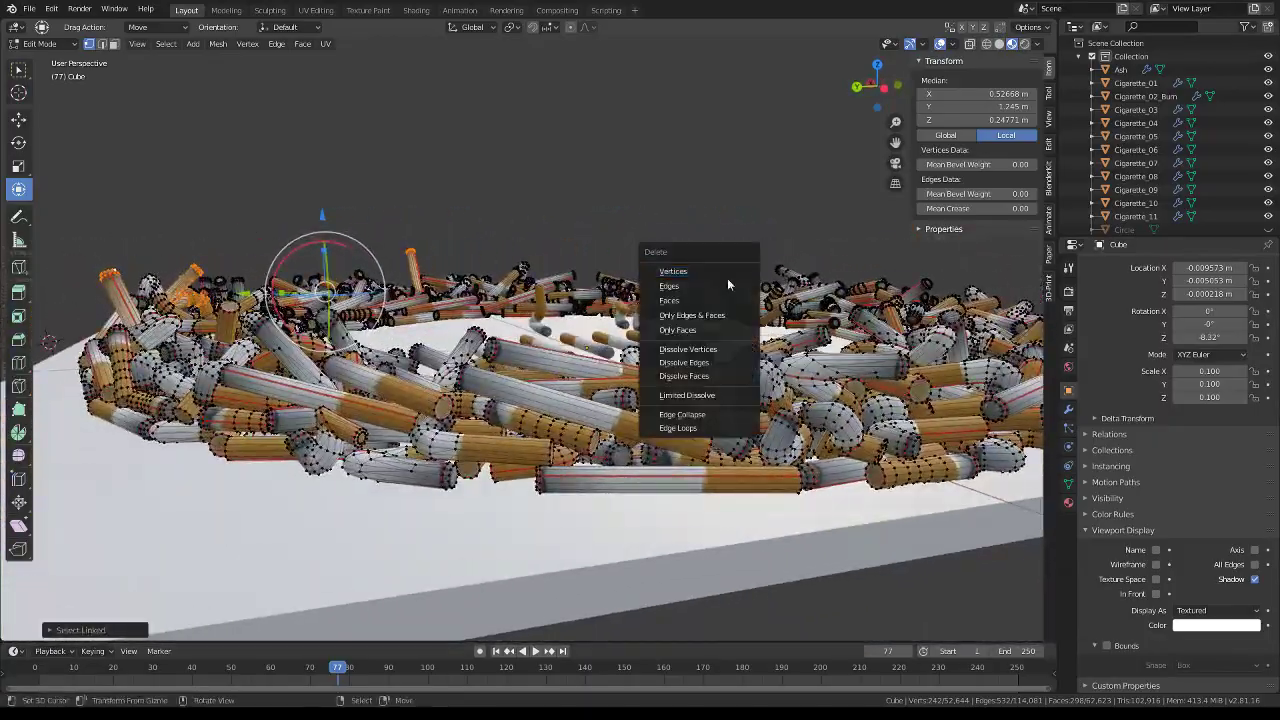
key(Escape)
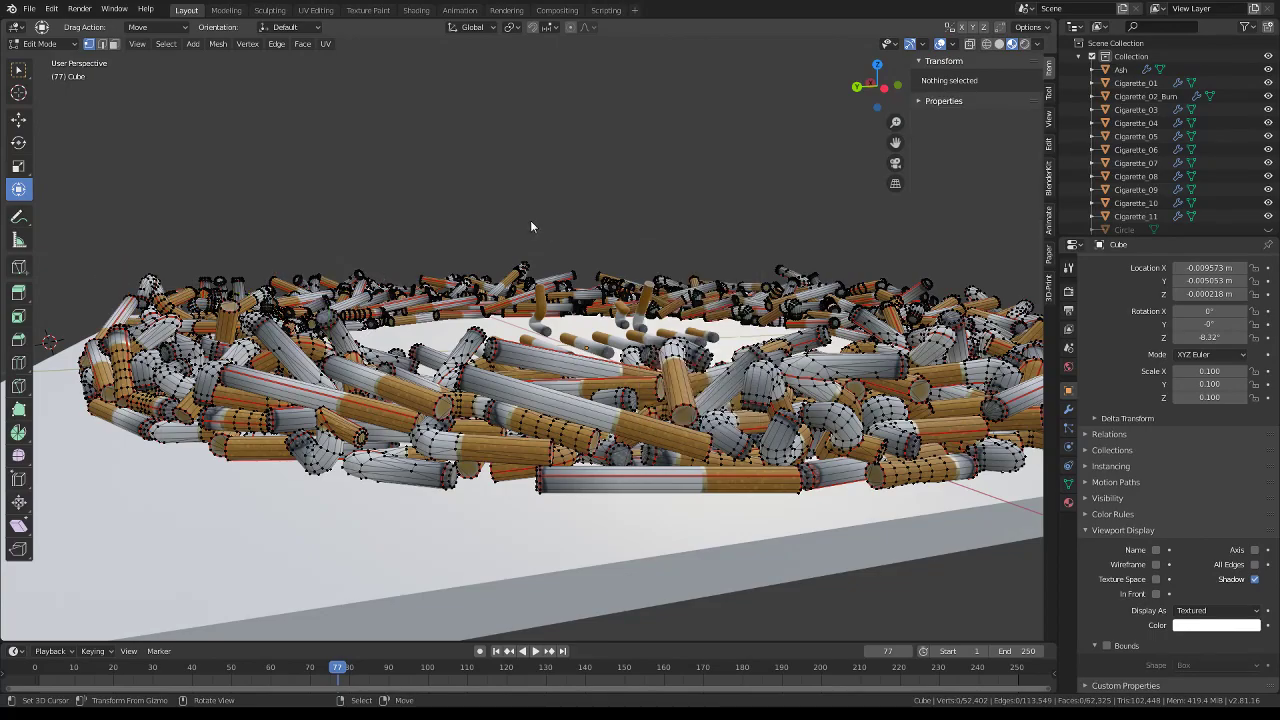
key(Tab)
key(Home)
scroll(546, 267, up, 5)
middle_drag(546, 267, 418, 222)
Preview the viewport with a different HDRI environment
scroll(438, 231, down, 2)
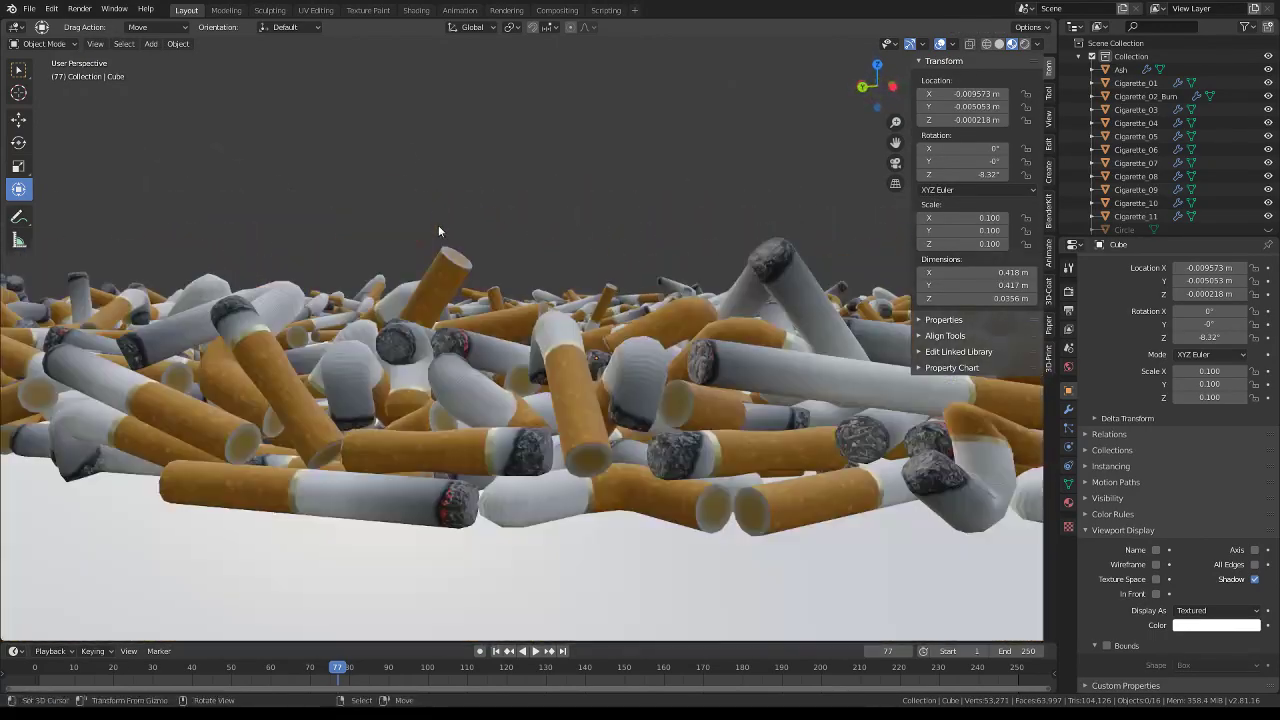
key(Home)
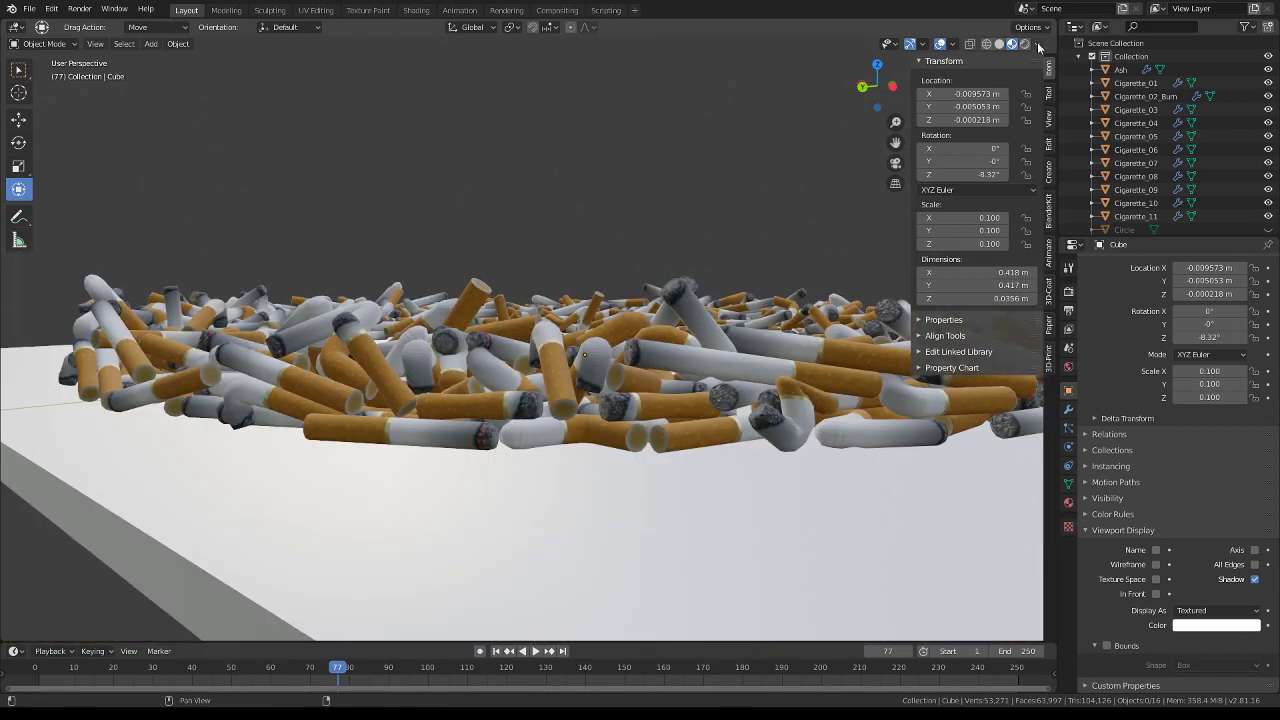
click(1037, 45)
click(965, 124)
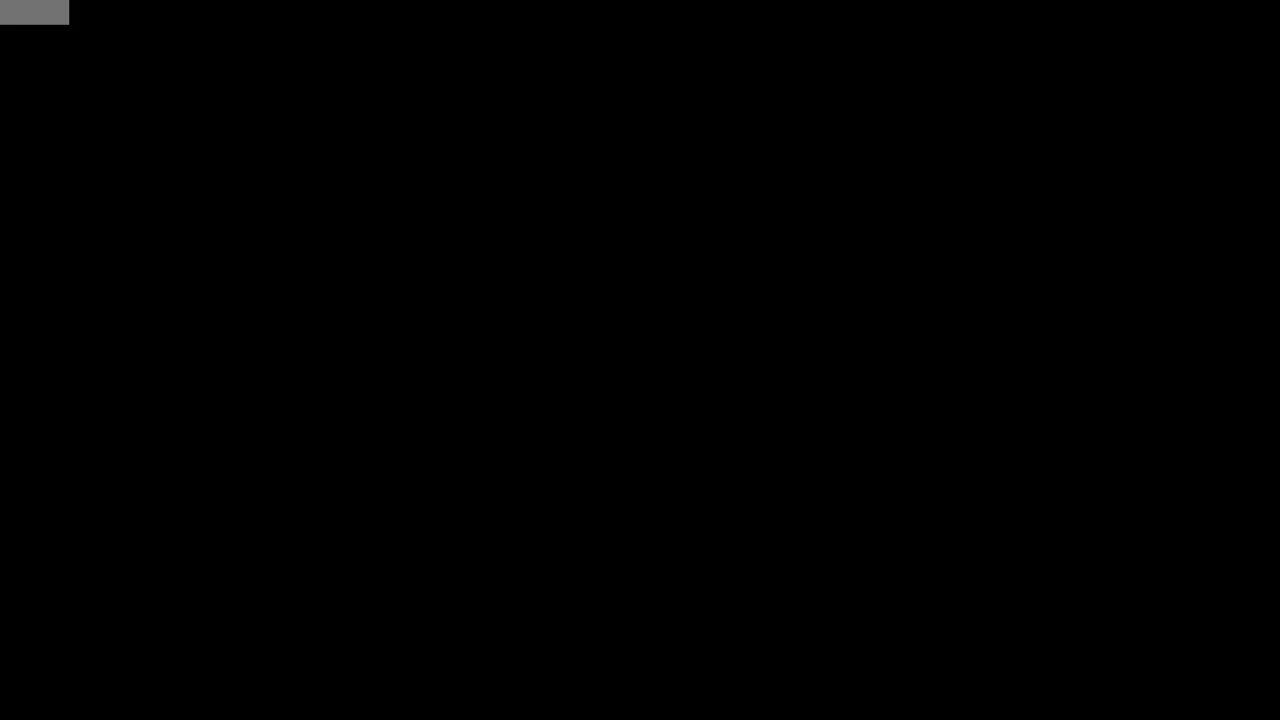
click(965, 124)
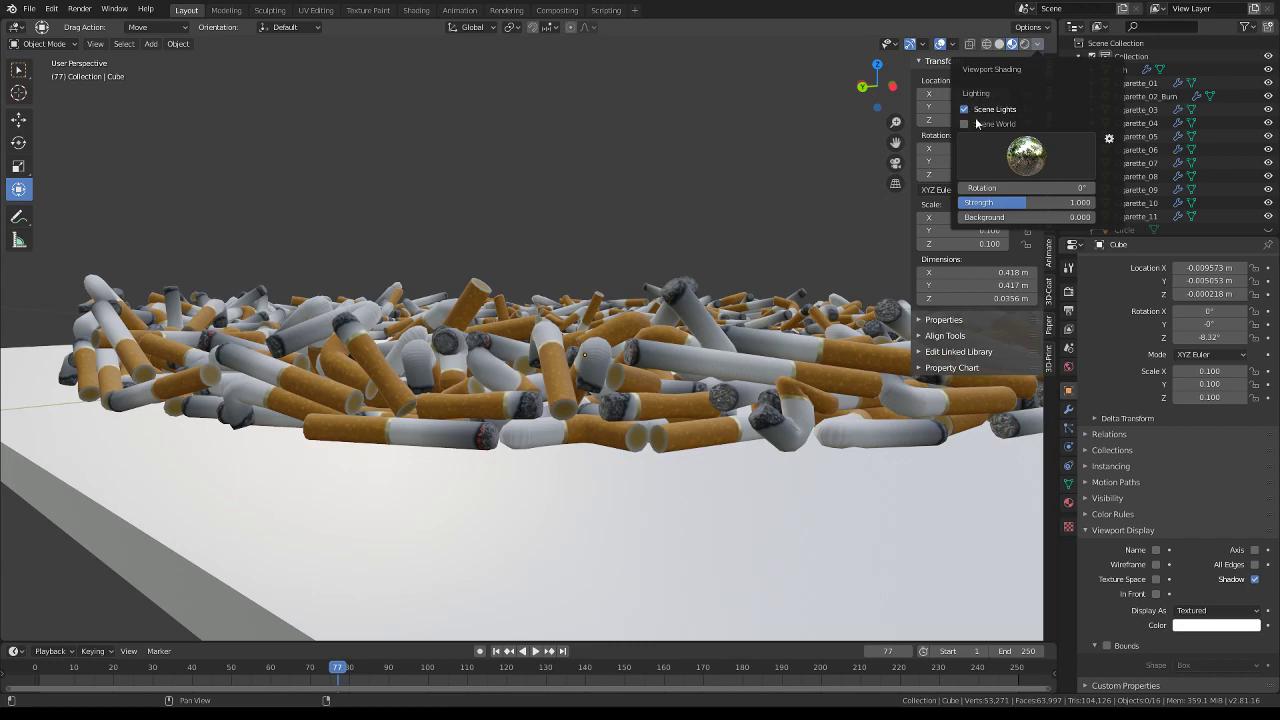
click(1025, 152)
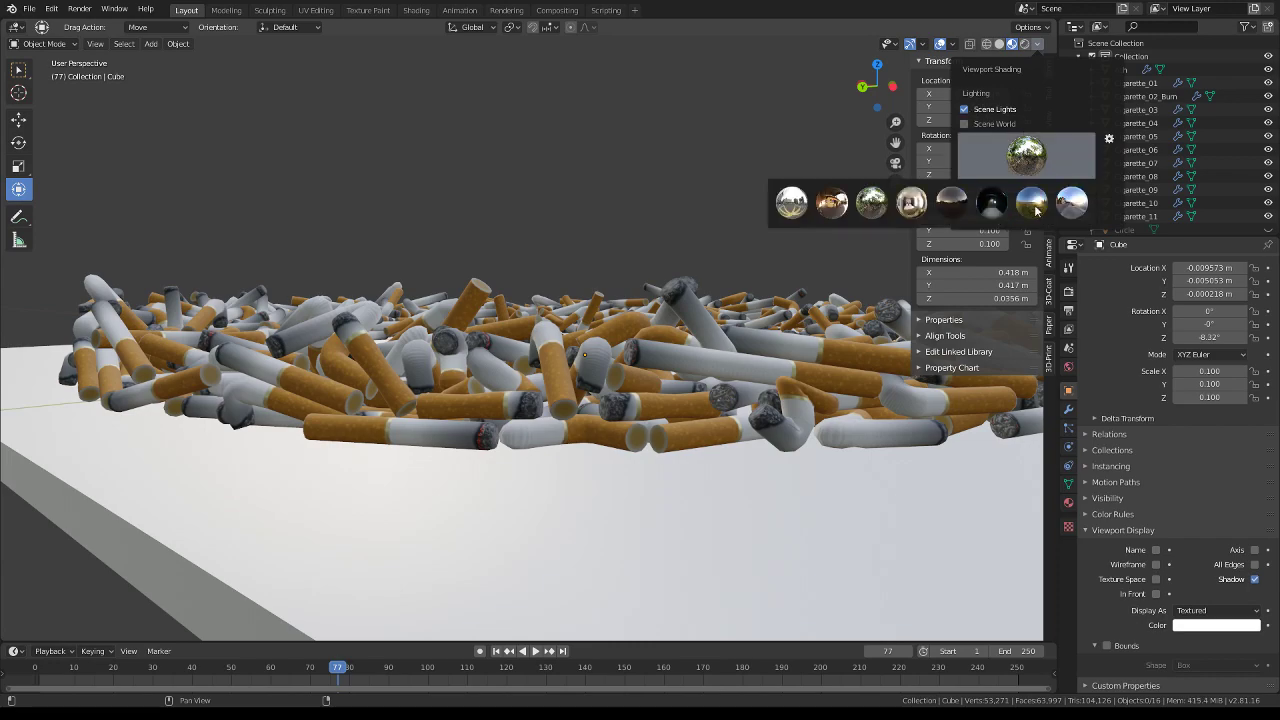
click(1031, 203)
mouse_move(596, 249)
middle_down()
mouse_move(449, 242)
mouse_move(858, 365)
middle_up()
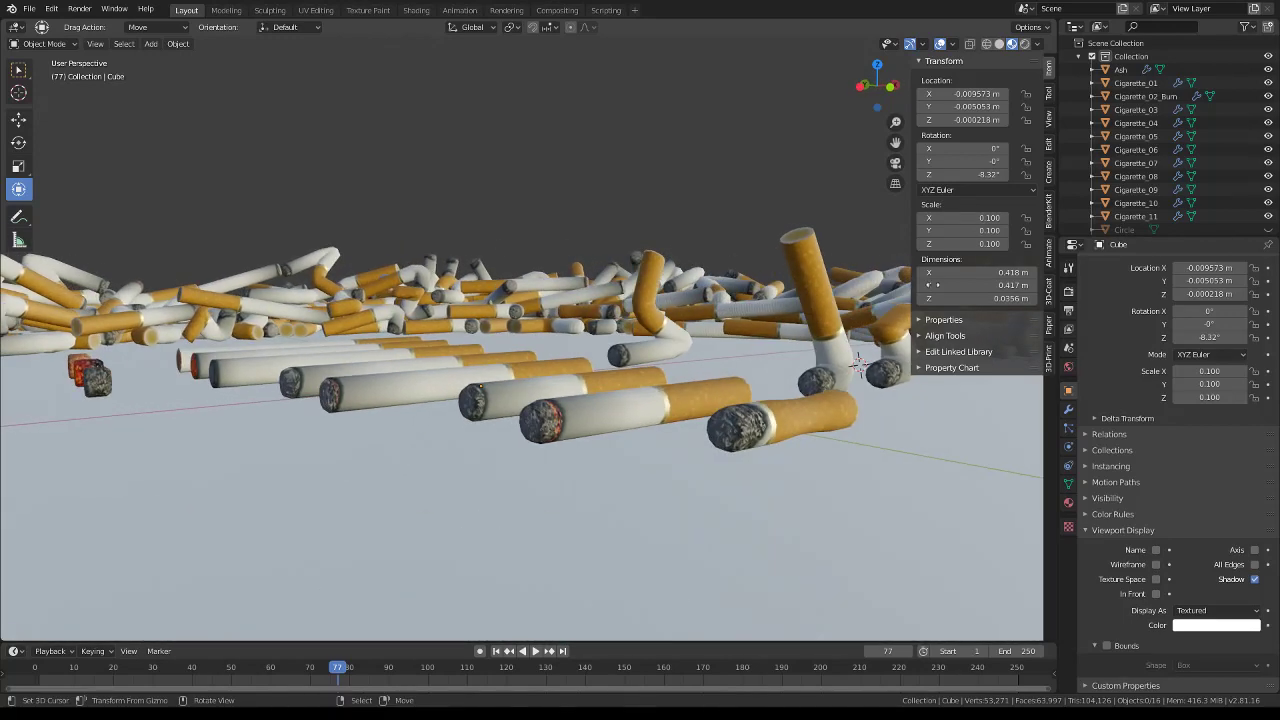
Enable Ambient Occlusion and Bloom in the Eevee render settings
click(1068, 291)
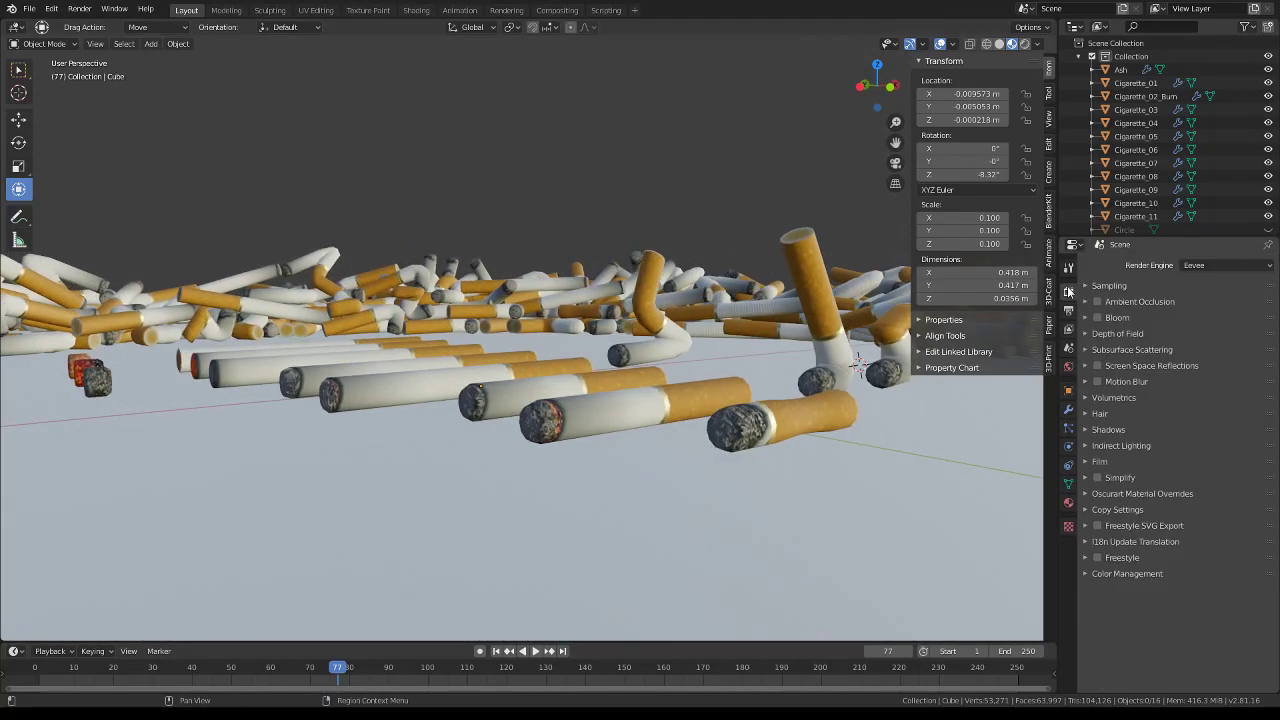
click(27, 9)
click(53, 134)
click(1097, 301)
click(1097, 318)
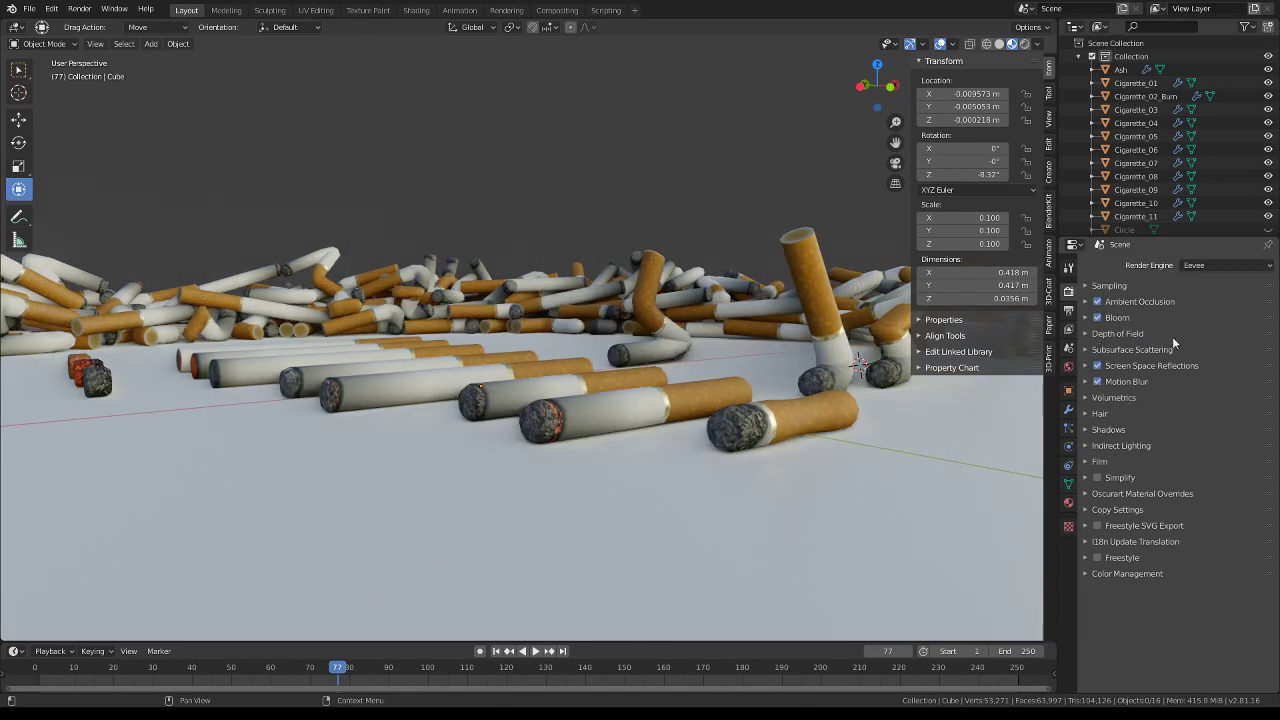
click(1094, 333)
click(1090, 333)
Orbit to a low view and select the whole scattered cigarette pile
mouse_move(886, 395)
middle_down()
mouse_move(685, 437)
mouse_move(472, 340)
mouse_move(607, 349)
middle_up()
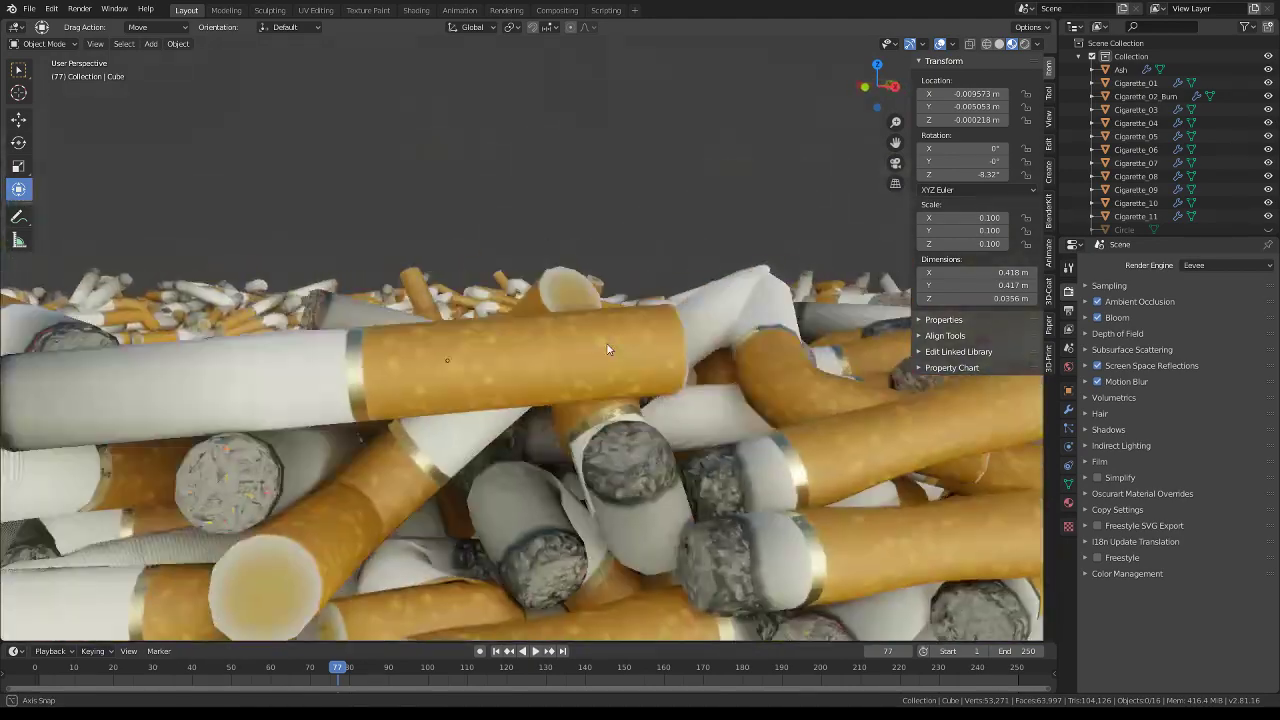
middle_drag(607, 349, 625, 373)
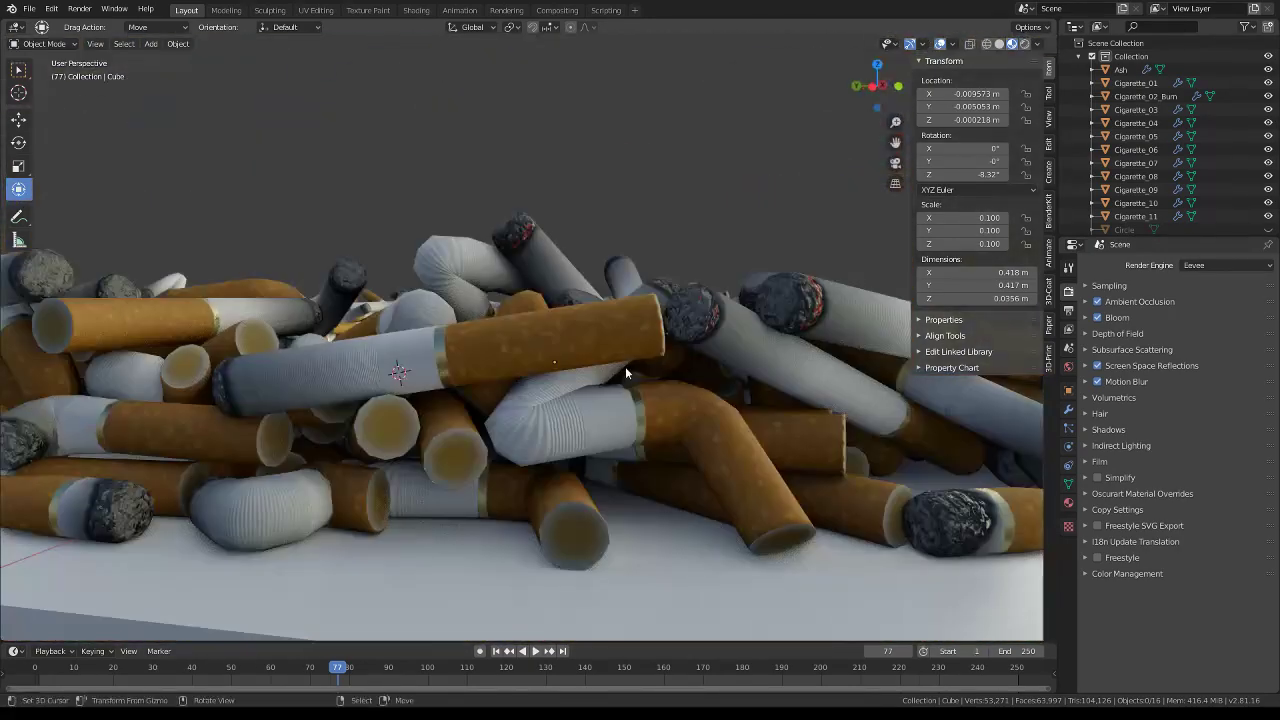
scroll(624, 368, down, 3)
click(600, 364)
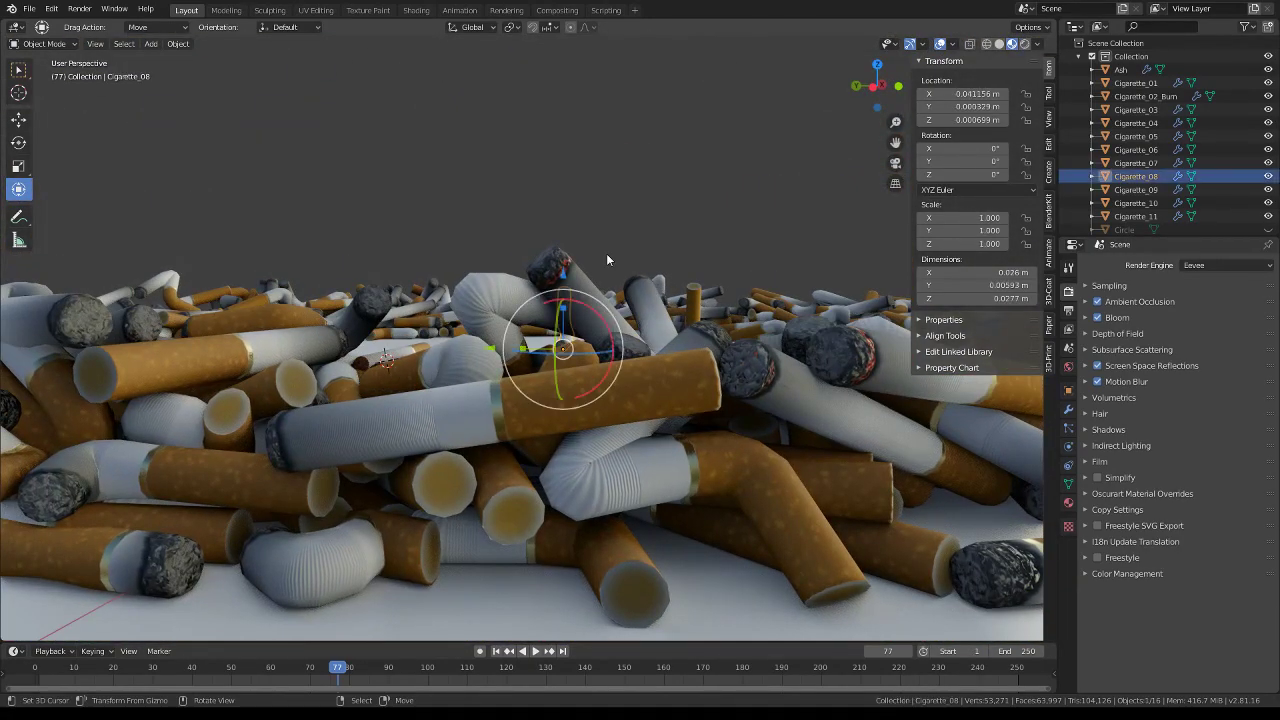
click(545, 260)
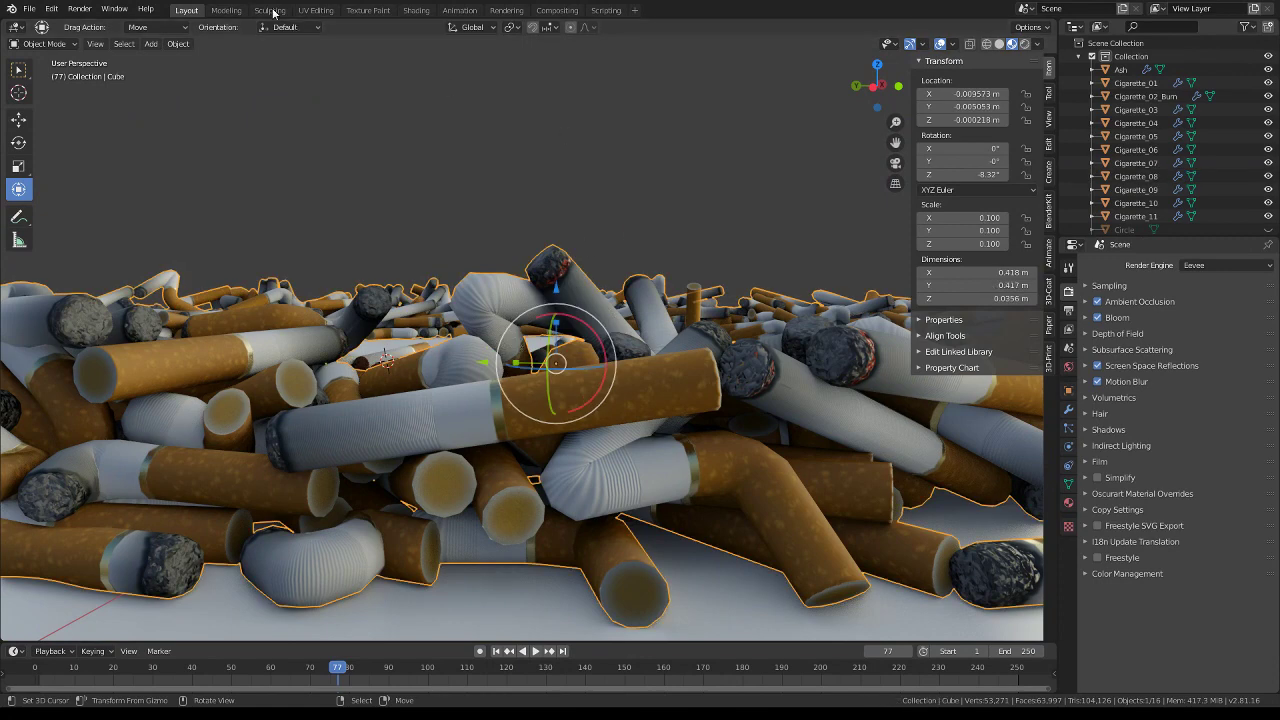
Switch to the Shading workspace and frame the cigarette pile from a low angle
key(ctrl+Page_Down)
key(ctrl+Page_Down)
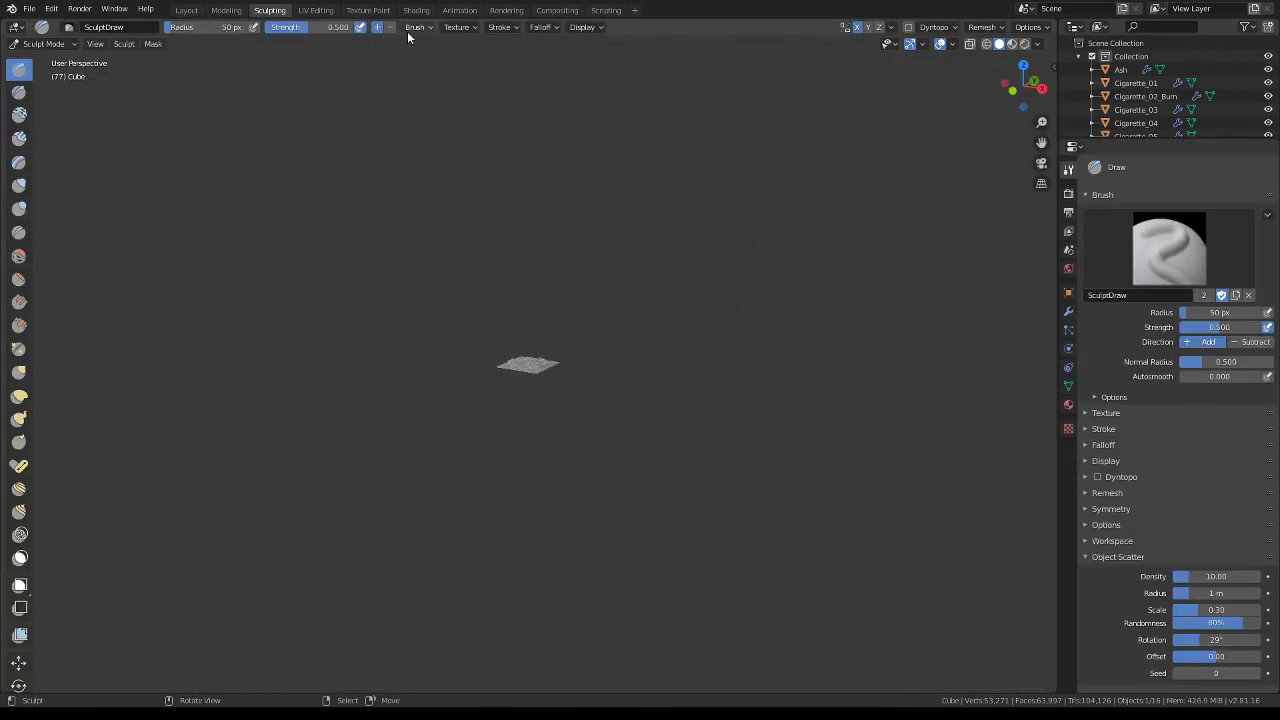
click(416, 12)
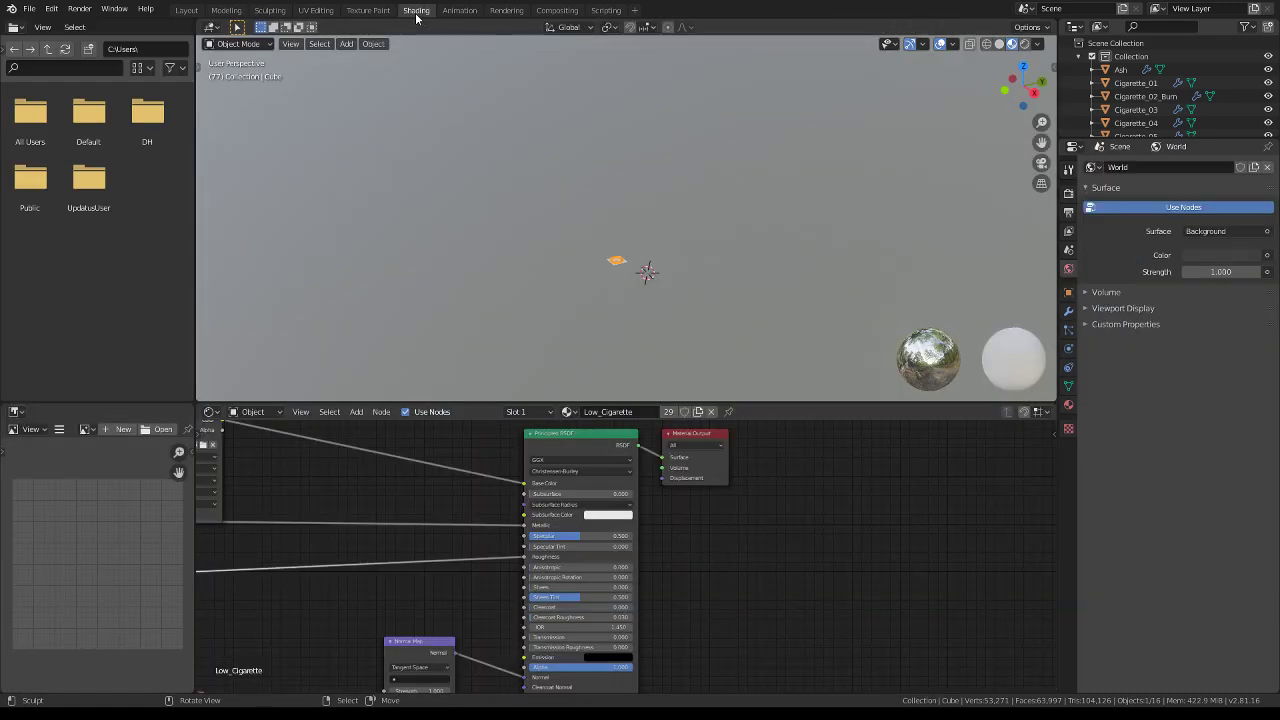
key(KP_Decimal)
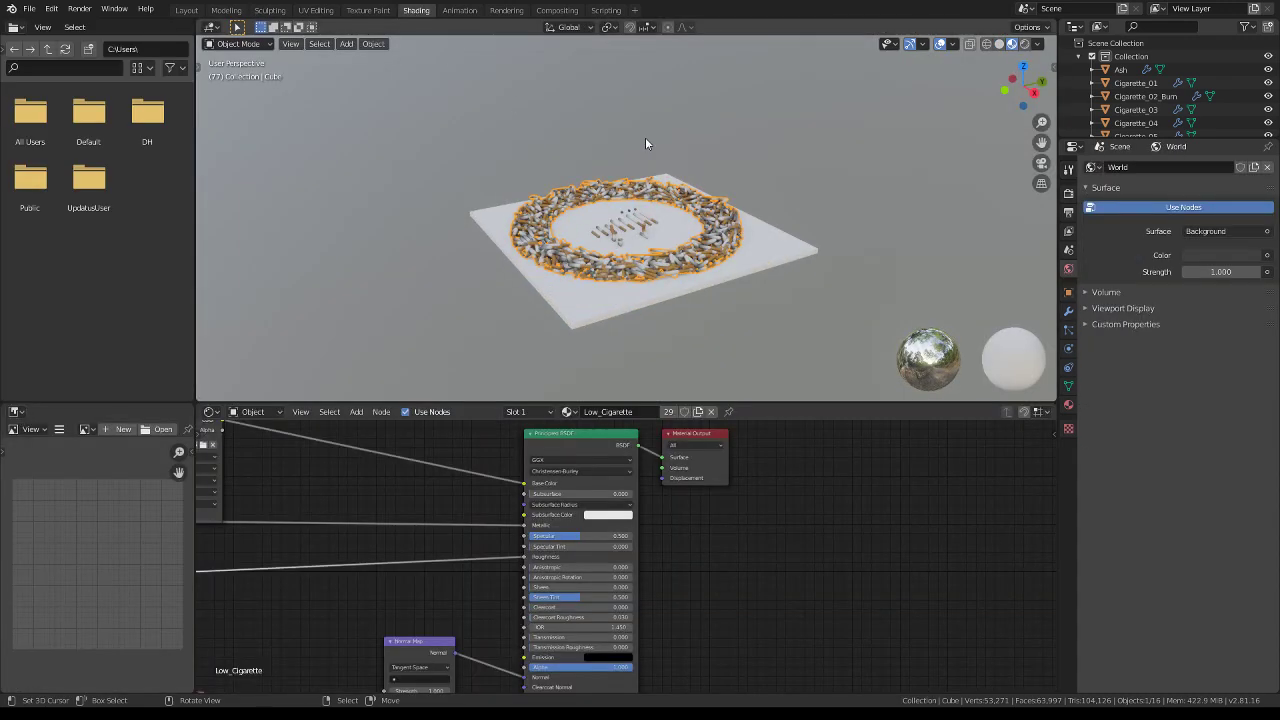
scroll(645, 143, up, 4)
mouse_move(645, 143)
middle_down()
mouse_move(652, 249)
mouse_move(660, 235)
middle_up()
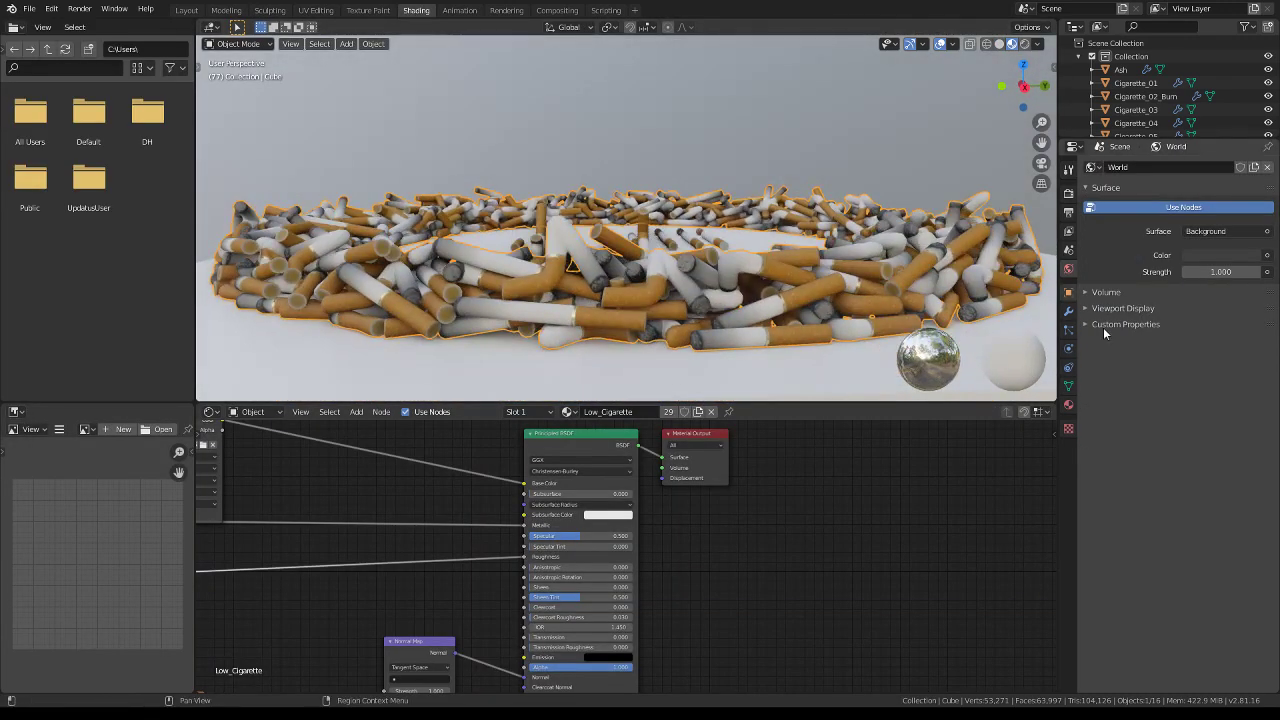
Preview with Scene Lights and Scene World, and set World strength to 0.900
click(1068, 292)
click(1067, 250)
click(1068, 231)
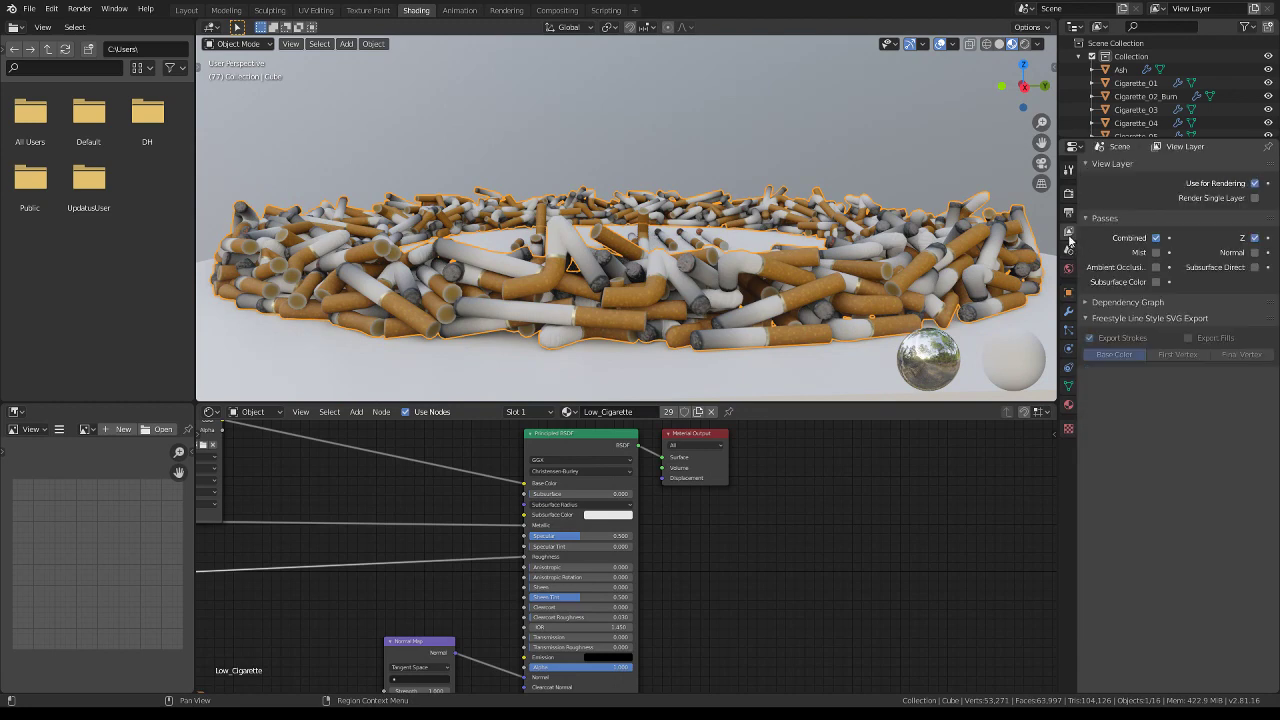
click(1069, 213)
click(1068, 269)
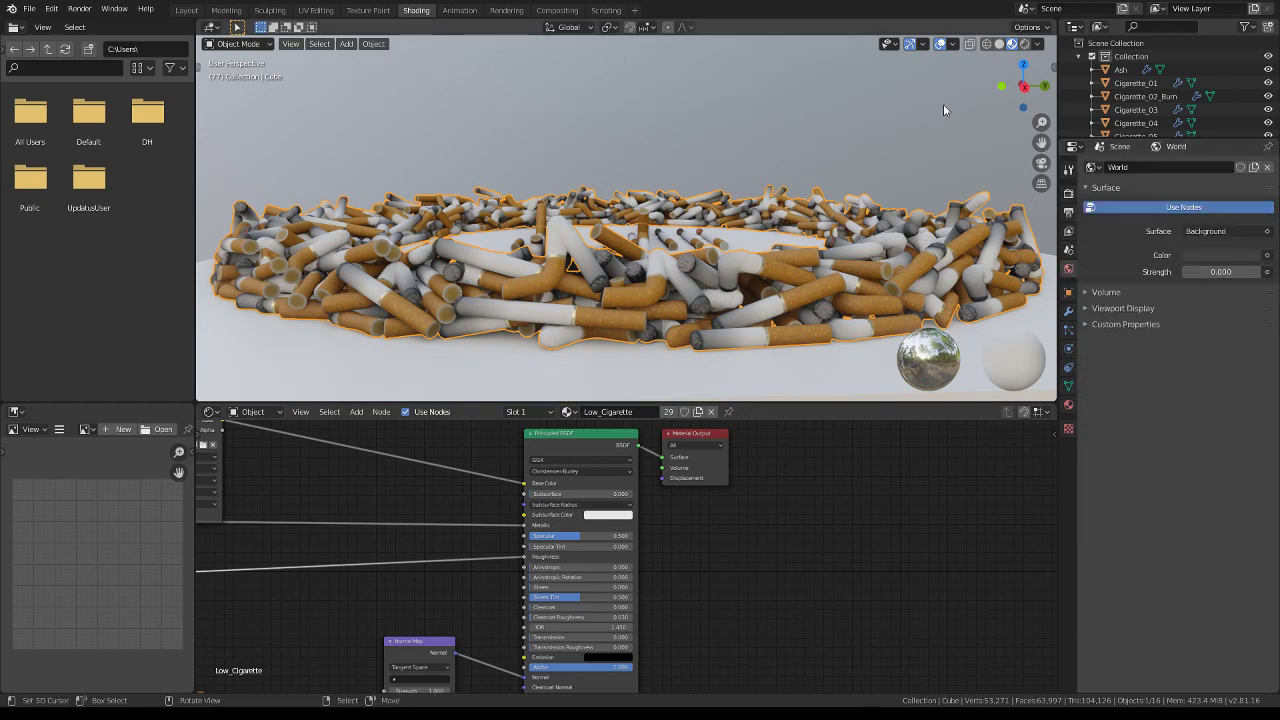
click(1039, 45)
drag(979, 110, 979, 123)
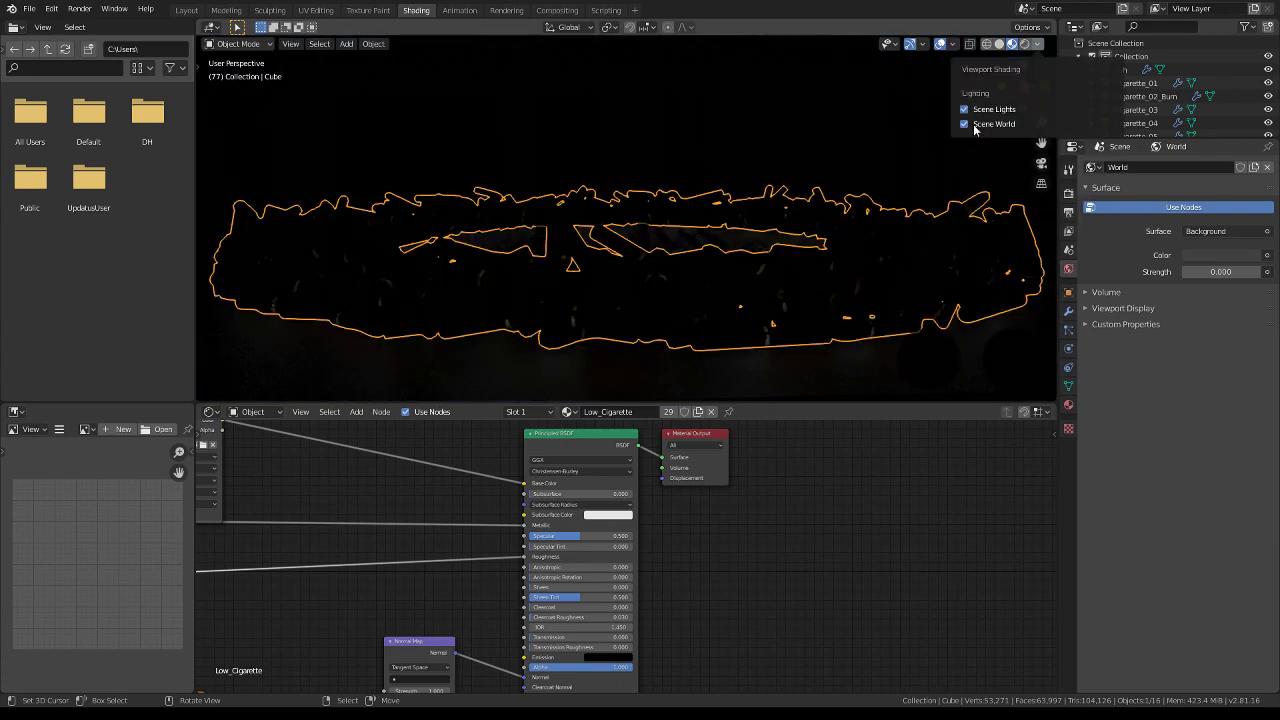
drag(1202, 268, 1240, 268)
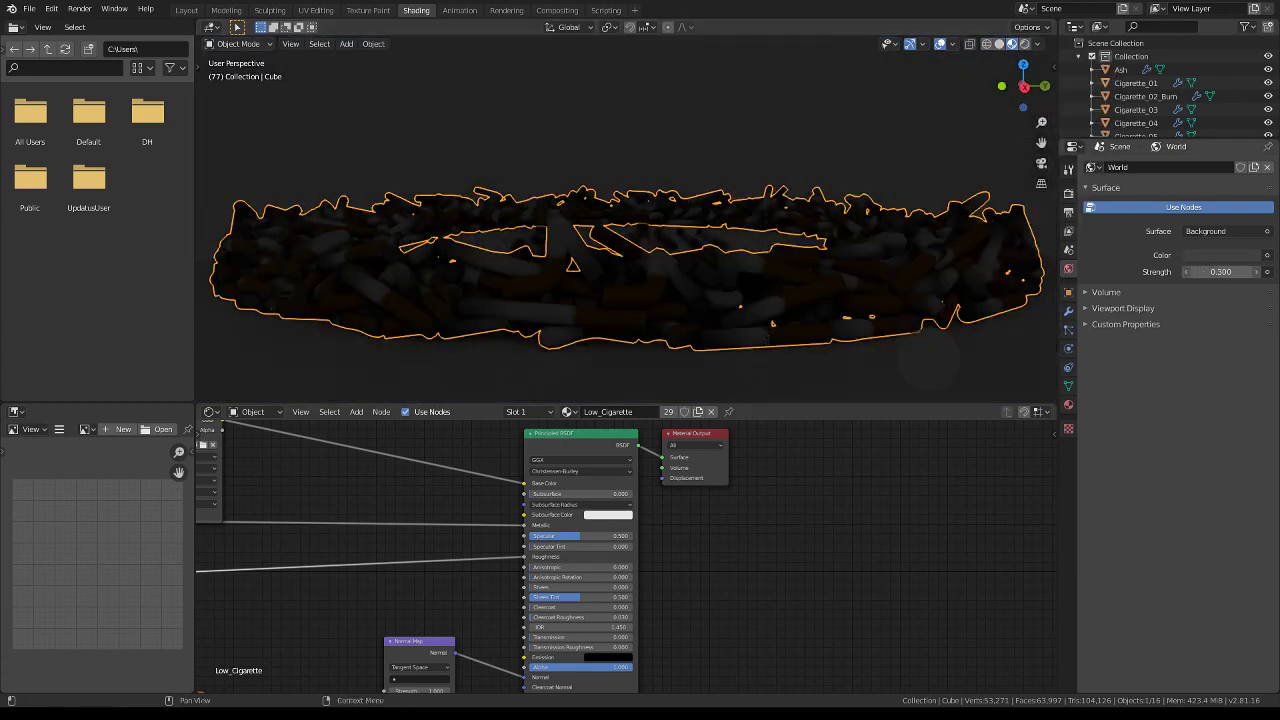
Orbit to look down on the cigarette ring and show the sidebar
scroll(762, 151, down, 4)
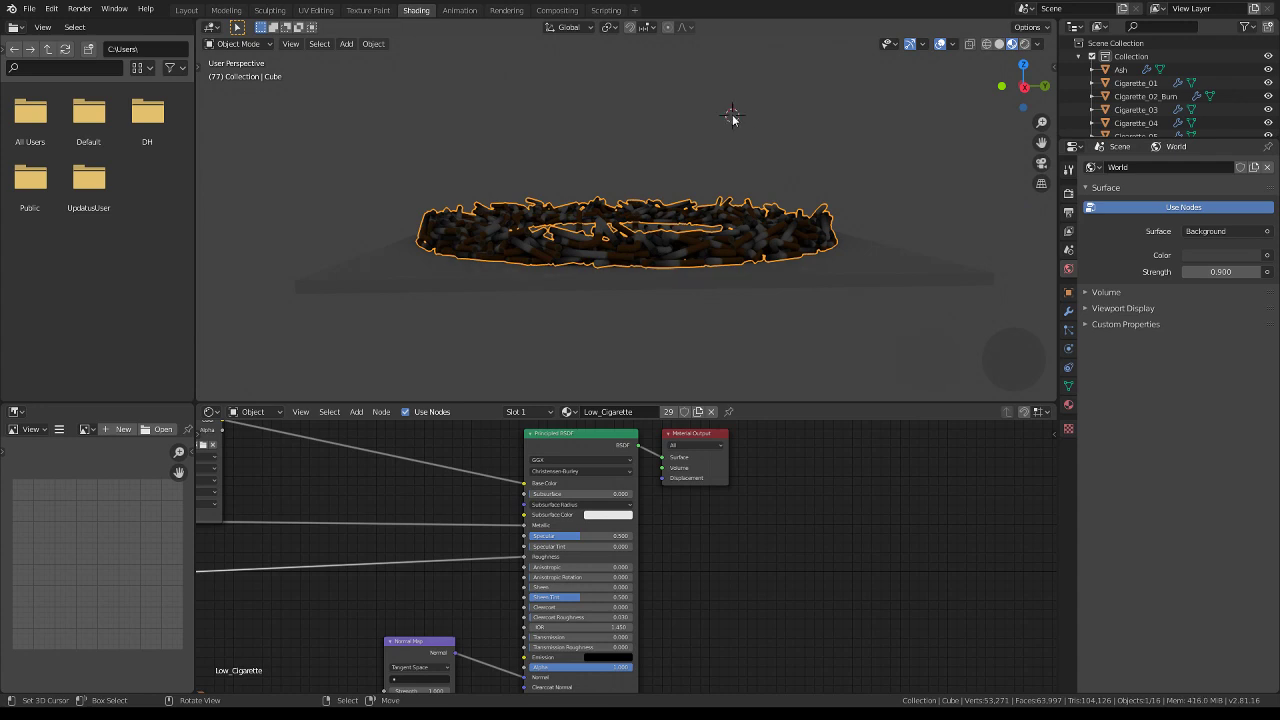
middle_drag(732, 117, 749, 190)
key(shift+a)
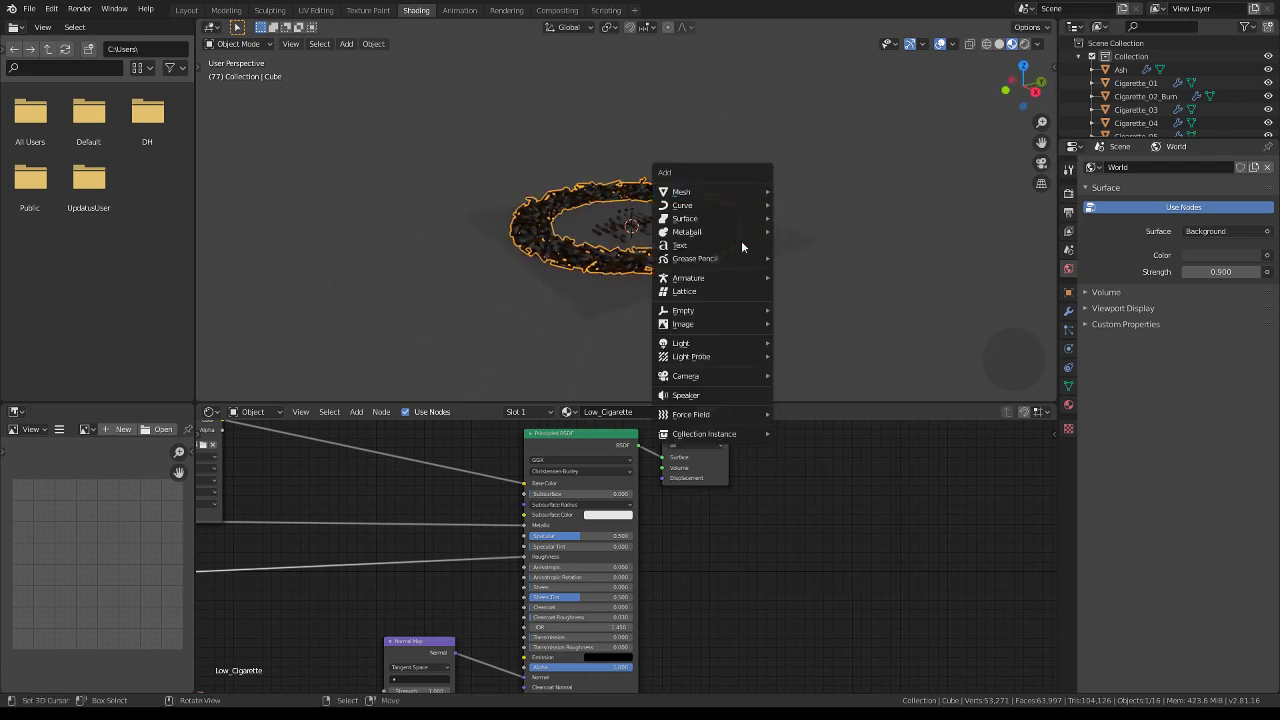
key(Escape)
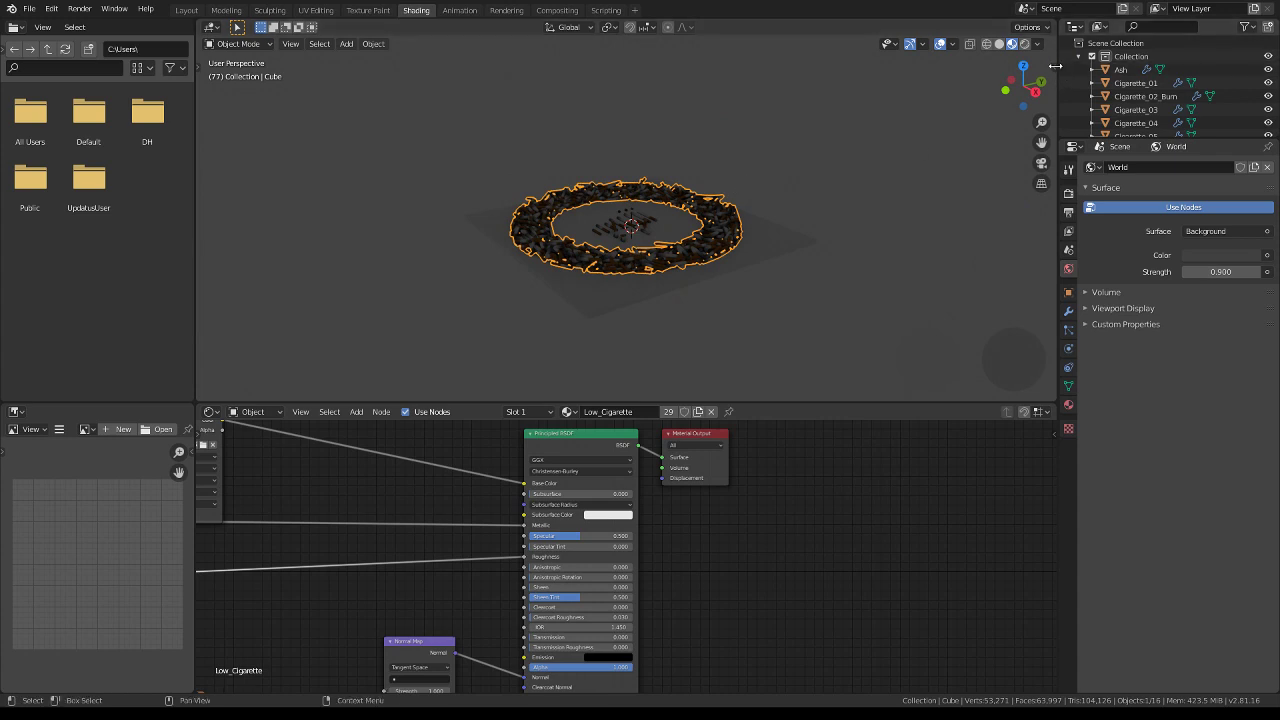
click(1054, 65)
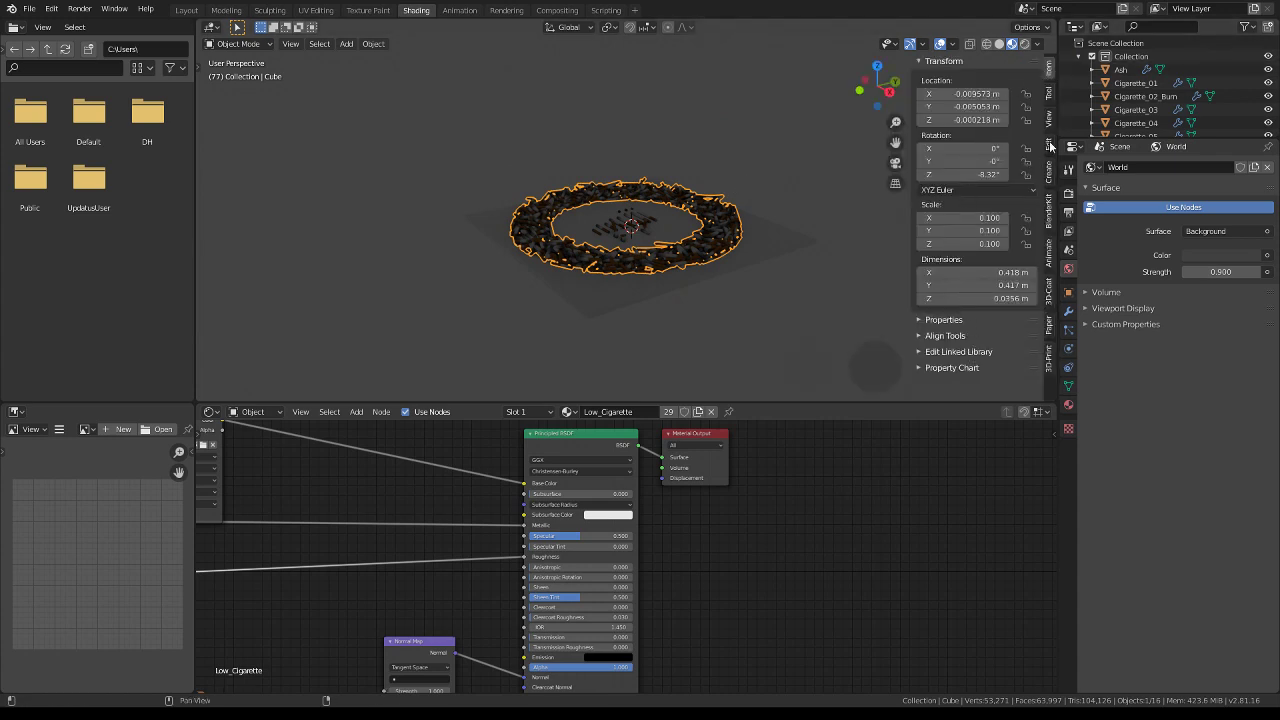
Create a new Dynamic Sky world from the sidebar's Create tab and choose Dynamic_1
click(1049, 176)
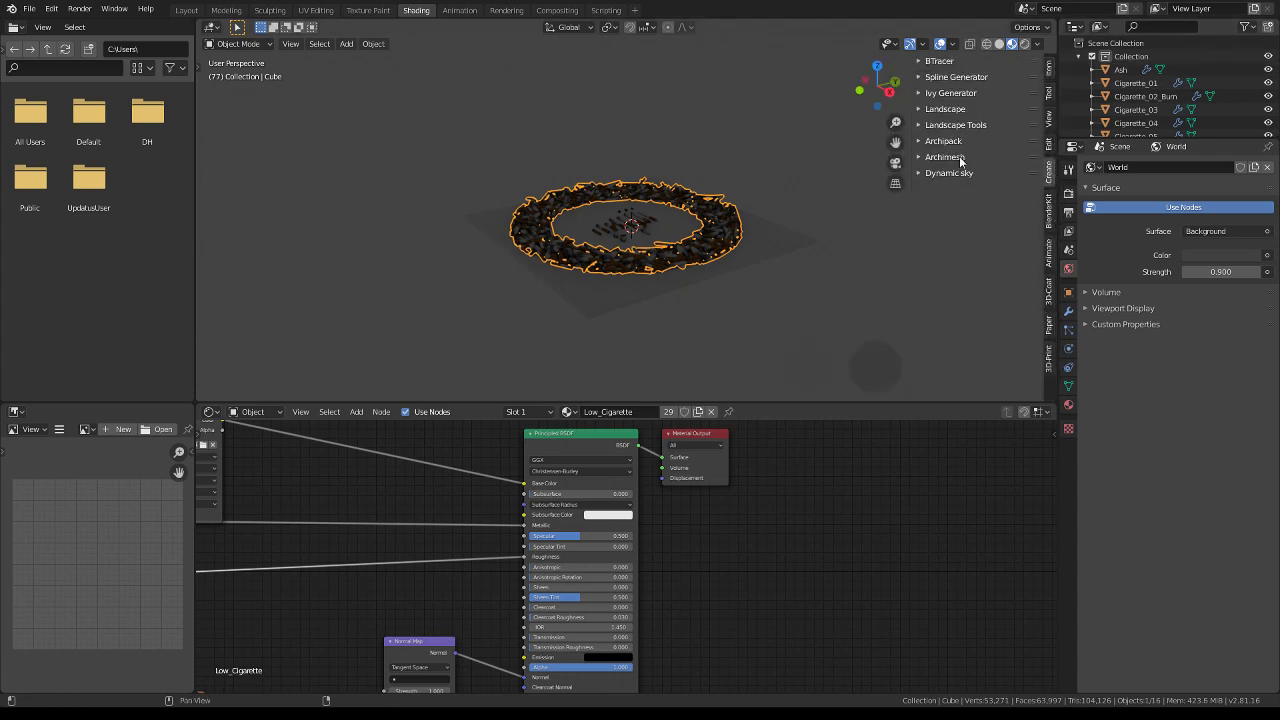
click(933, 174)
click(955, 195)
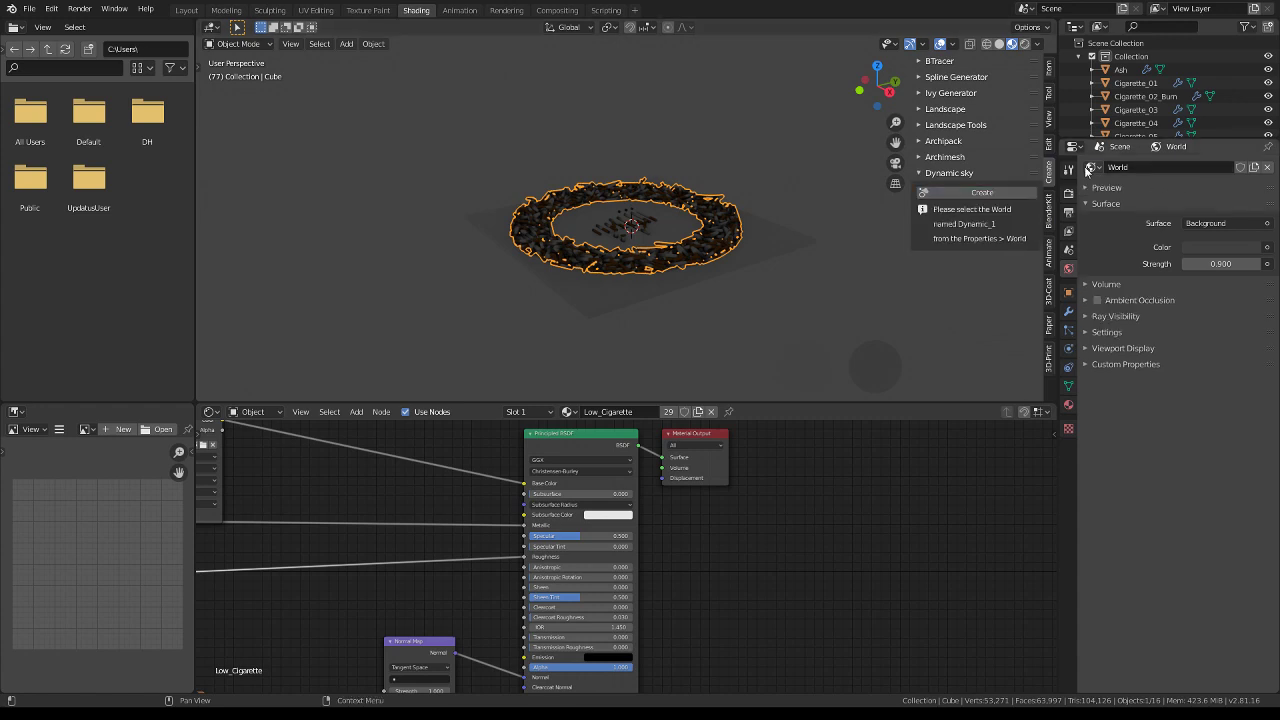
click(1090, 167)
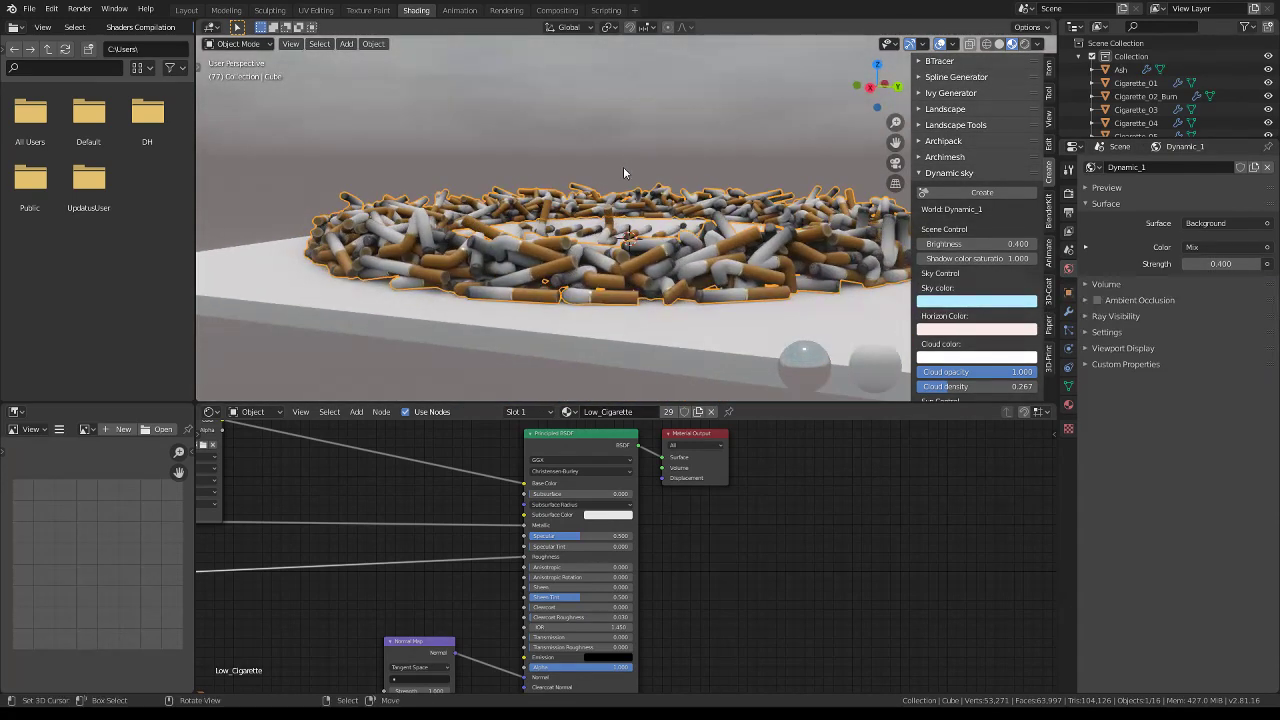
Zoom and orbit over the pile, then select the slab beneath the cigarettes
scroll(623, 166, up, 3)
scroll(623, 166, up, 2)
scroll(660, 168, up, 2)
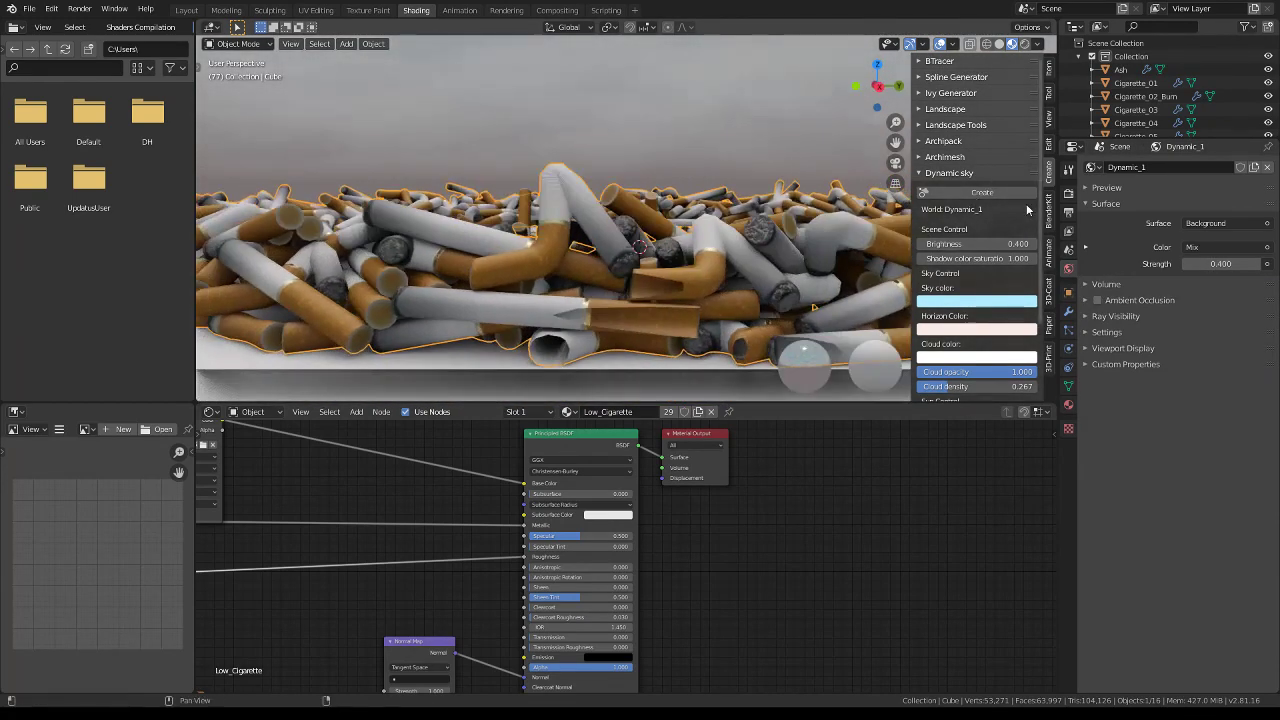
mouse_move(847, 200)
middle_down()
mouse_move(733, 219)
mouse_move(820, 222)
middle_up()
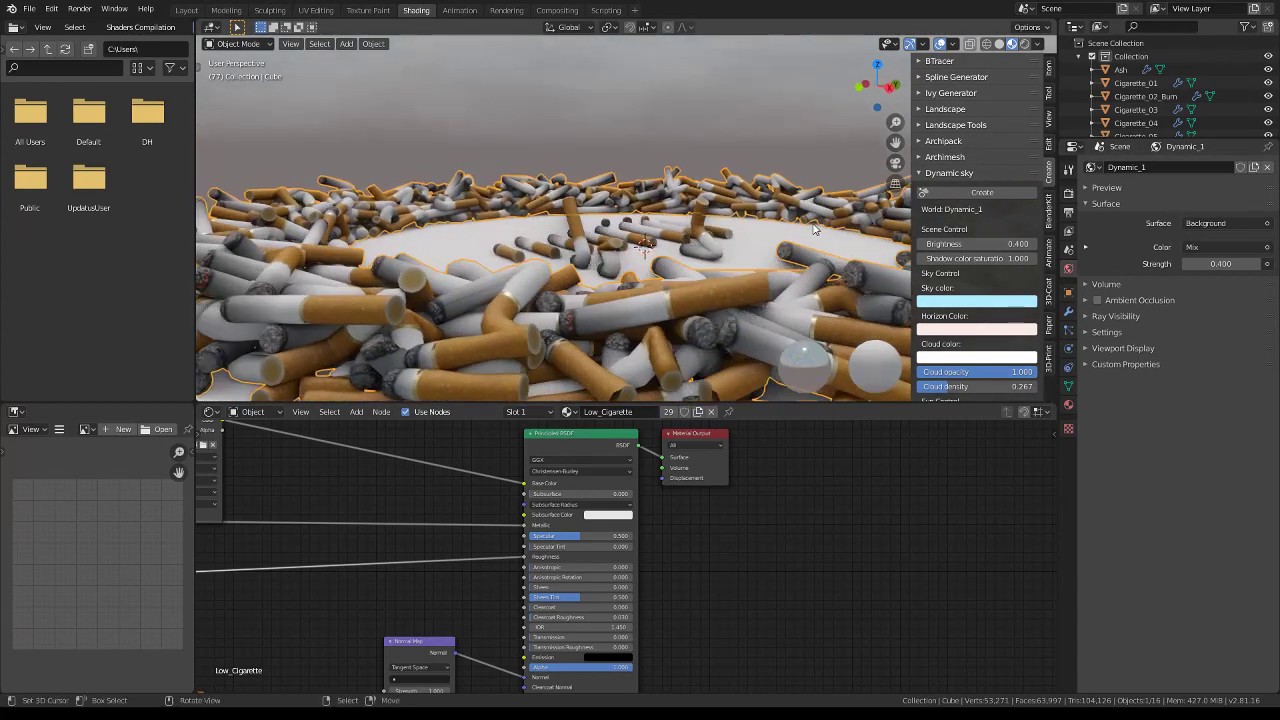
ctrl+scroll(1221, 263, down, 1)
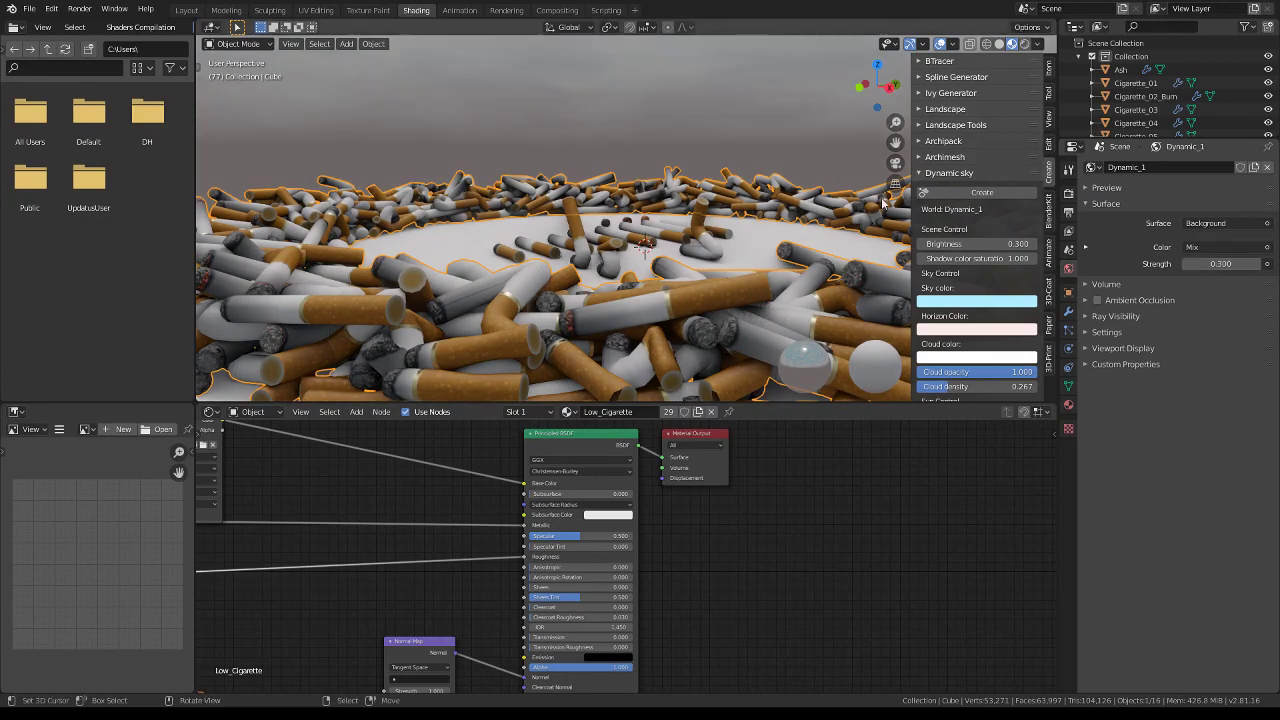
scroll(620, 260, down, 3)
scroll(640, 300, up, 3)
click(643, 335)
Make the slab shiny with Metallic 0.736 and Roughness 0.264
scroll(643, 335, down, 5)
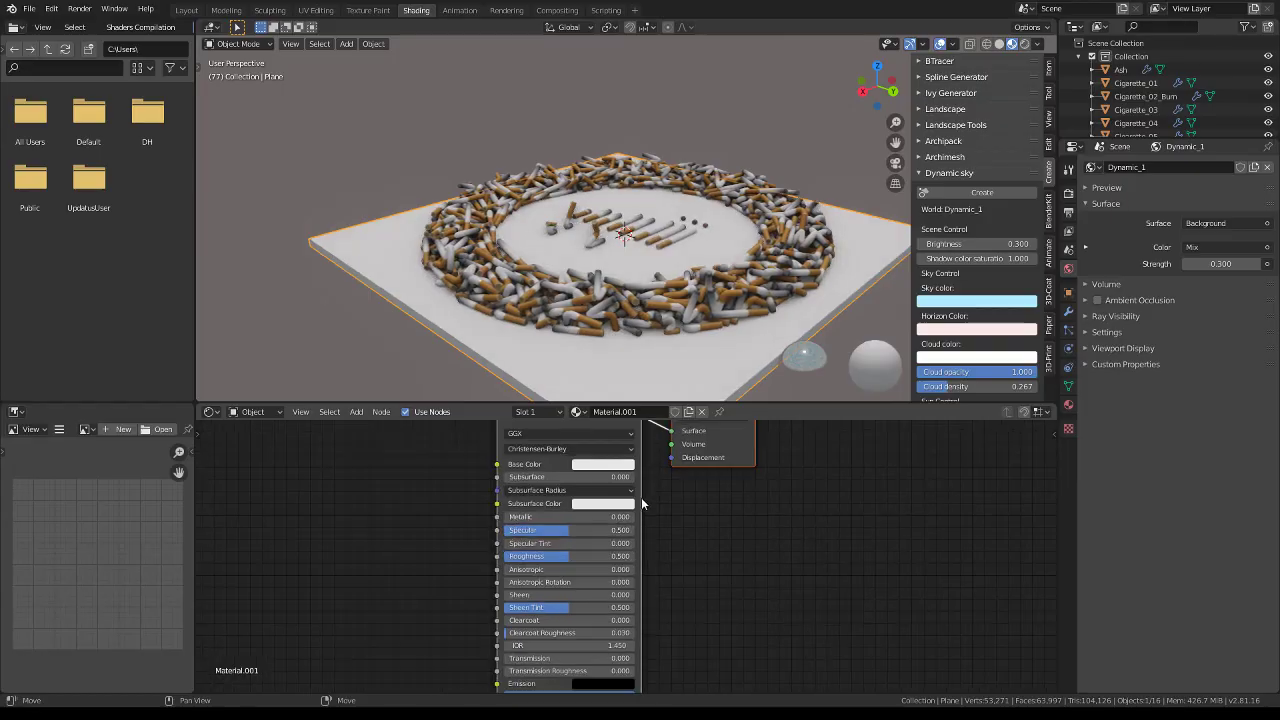
drag(503, 513, 591, 514)
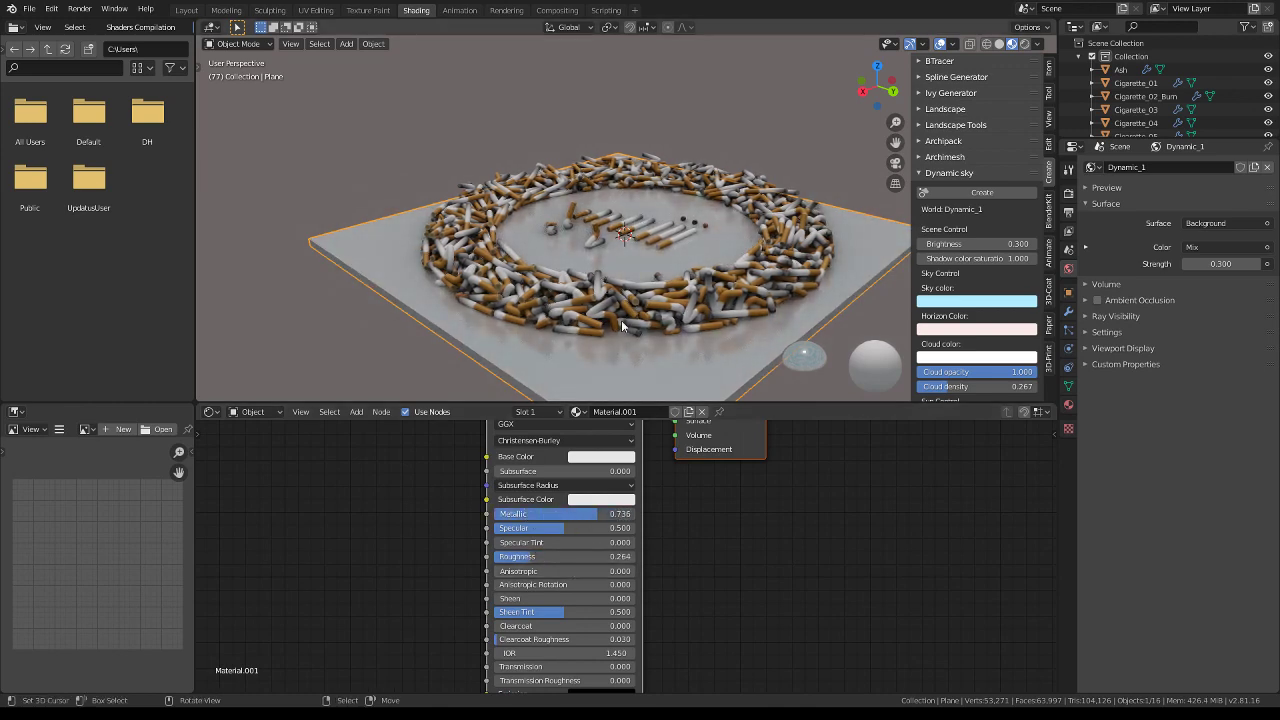
scroll(620, 240, up, 5)
middle_drag(620, 240, 666, 207)
Rearrange the cigarette material's nodes, linking a texture to Roughness and moving Bake.002
click(666, 207)
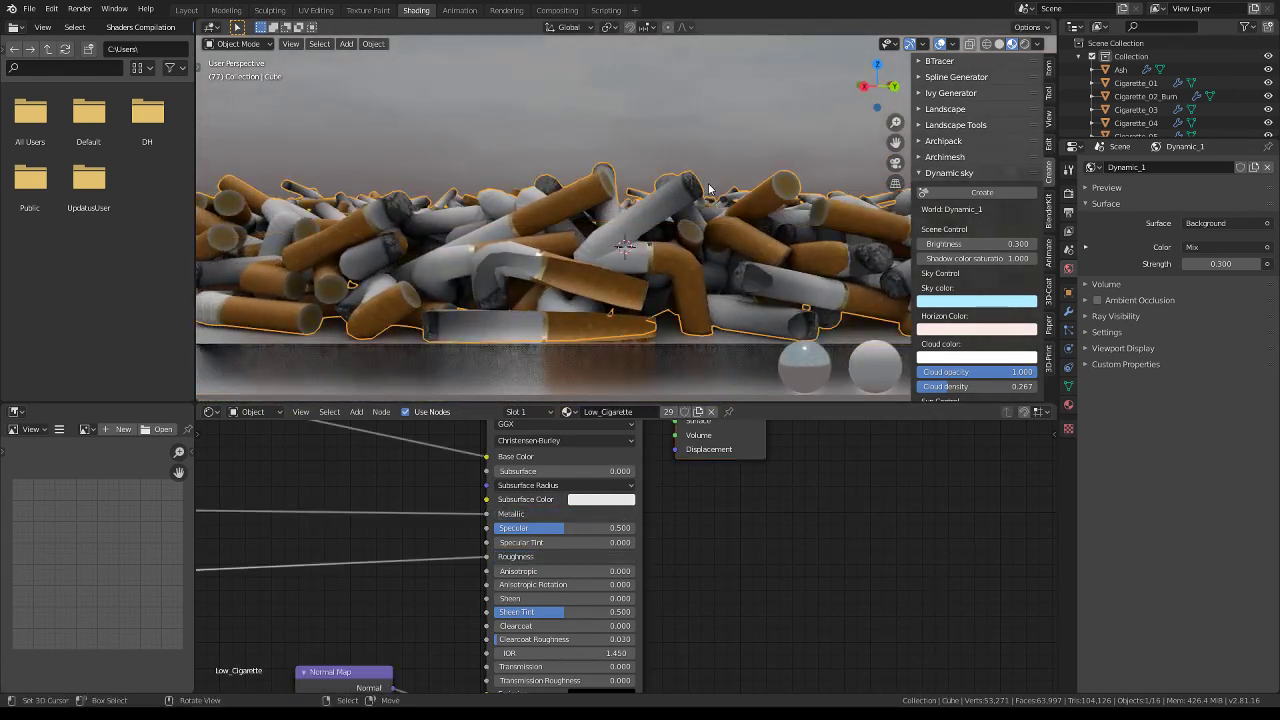
scroll(427, 513, up, 3)
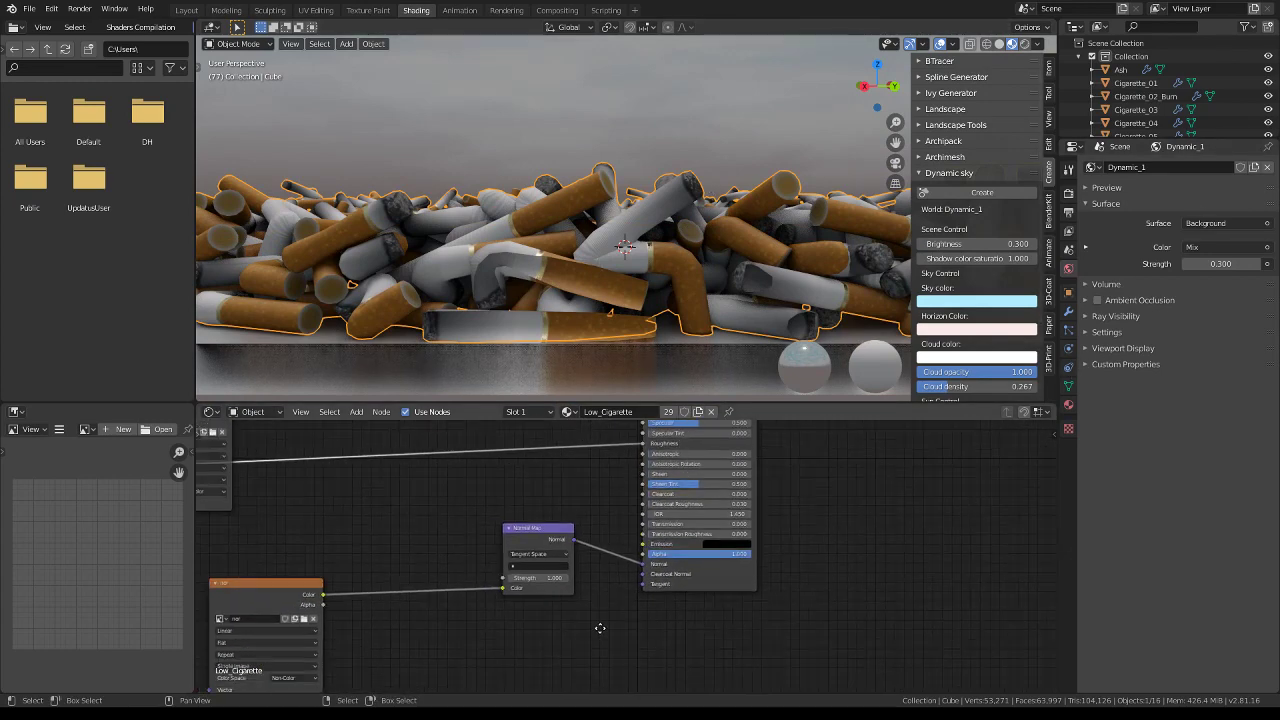
mouse_move(600, 623)
middle_down()
mouse_move(653, 568)
mouse_move(627, 568)
middle_up()
scroll(653, 568, down, 2)
scroll(617, 581, down, 2)
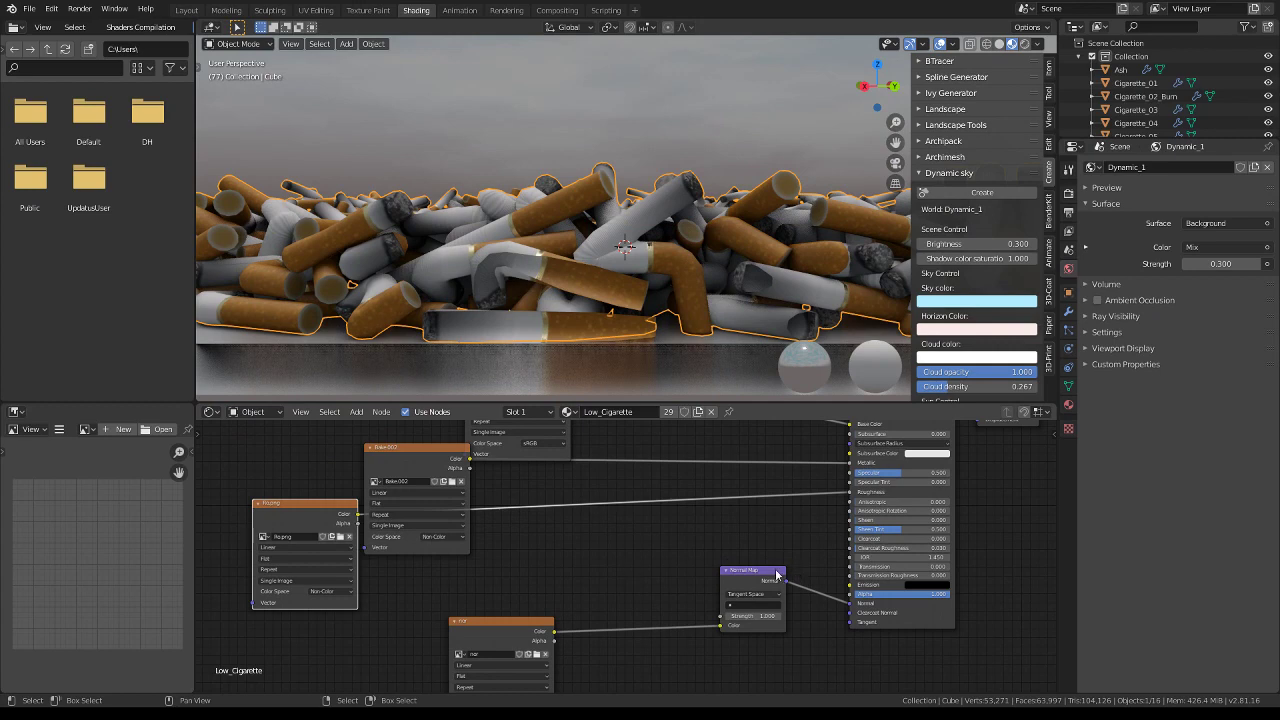
drag(777, 575, 761, 641)
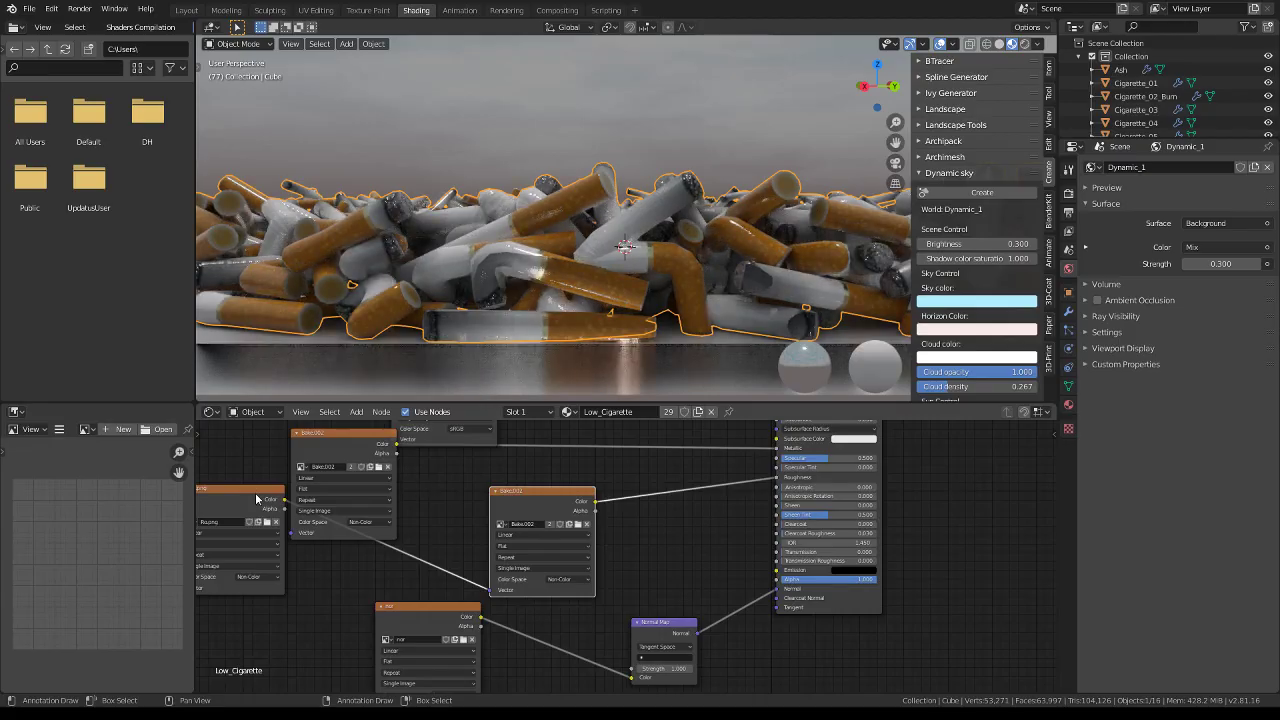
mouse_move(259, 500)
mouse_down()
mouse_move(678, 515)
mouse_move(297, 535)
mouse_up()
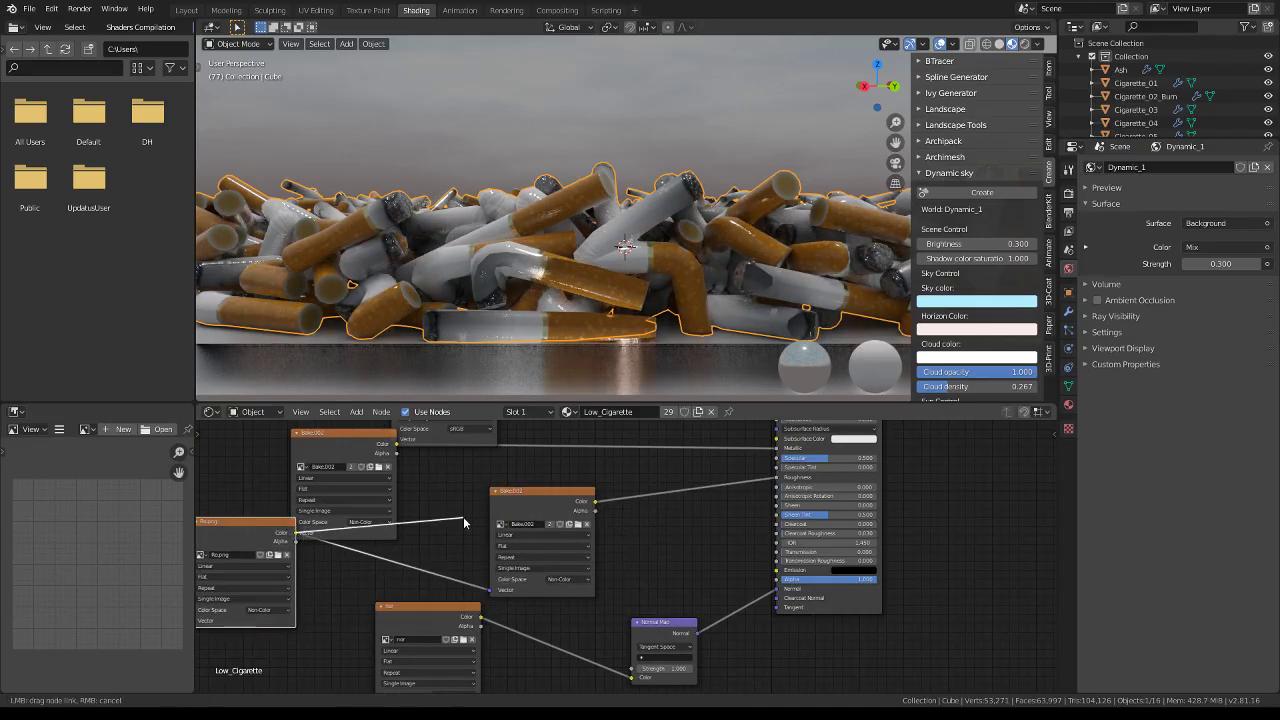
drag(768, 478, 775, 477)
drag(523, 536, 601, 560)
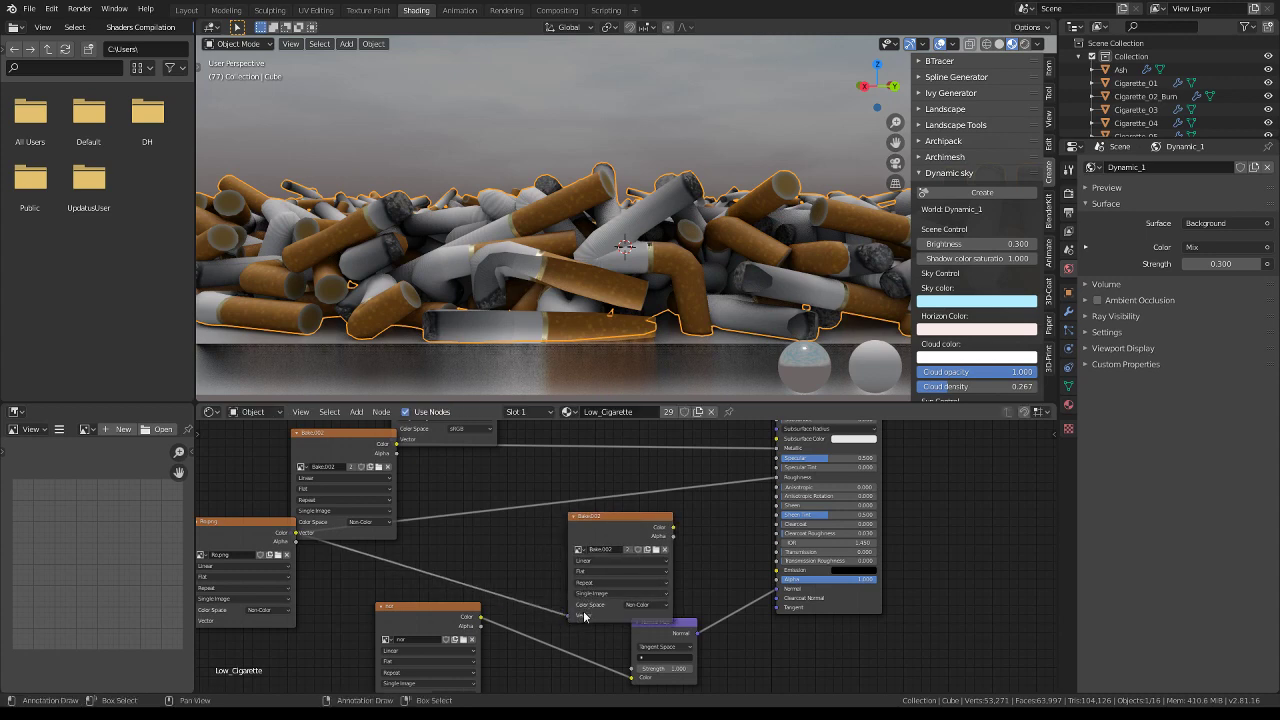
Replace the Bake.002 node's image with Emi.png to drive the ember emission
click(660, 549)
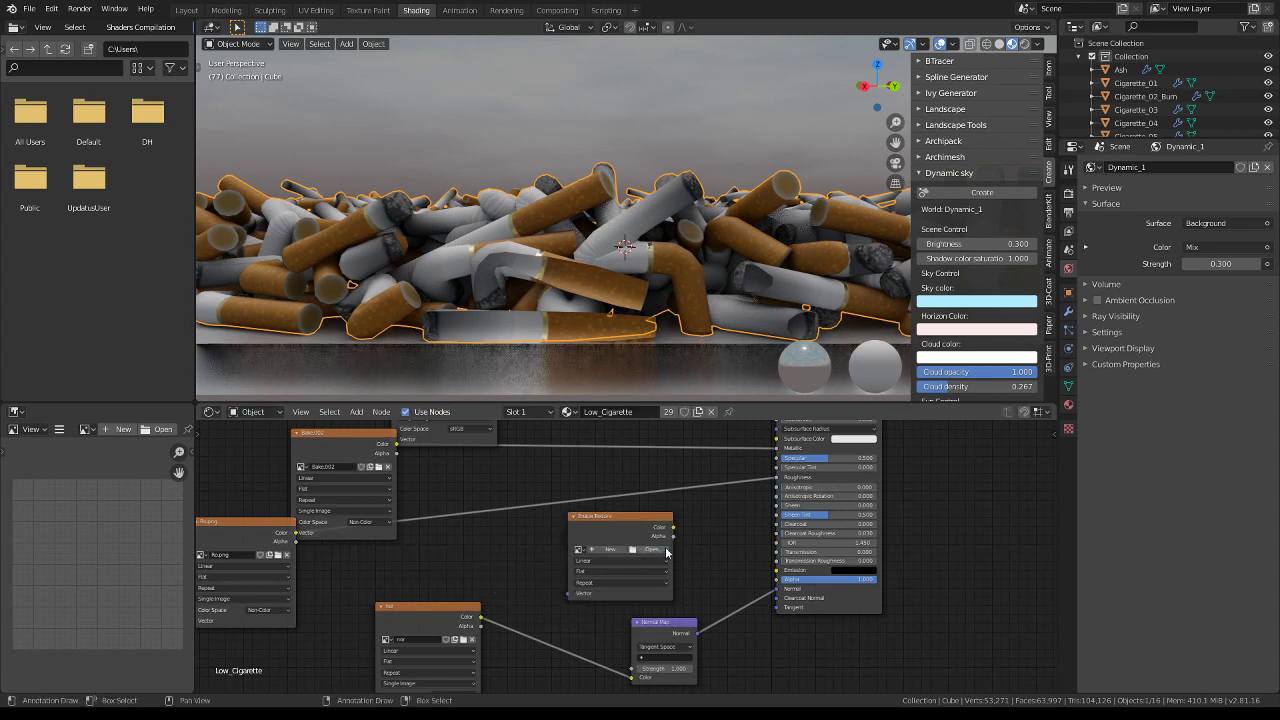
click(654, 549)
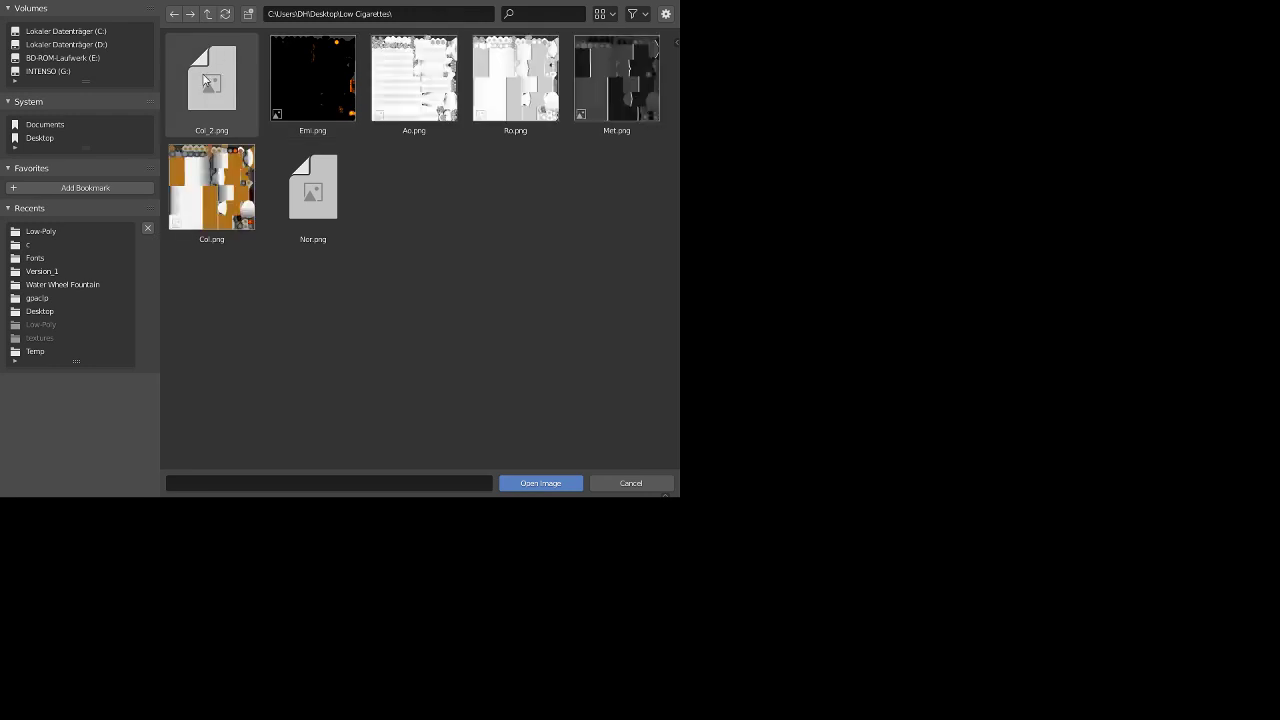
click(549, 489)
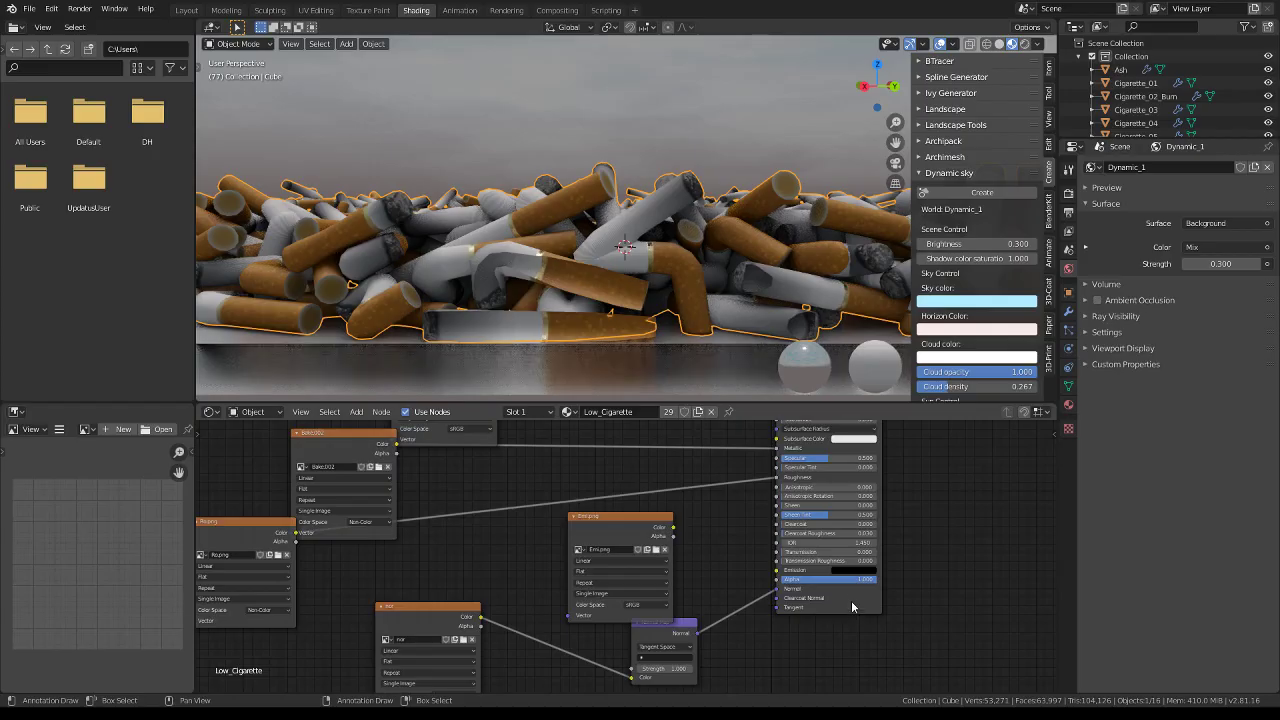
drag(672, 537, 609, 535)
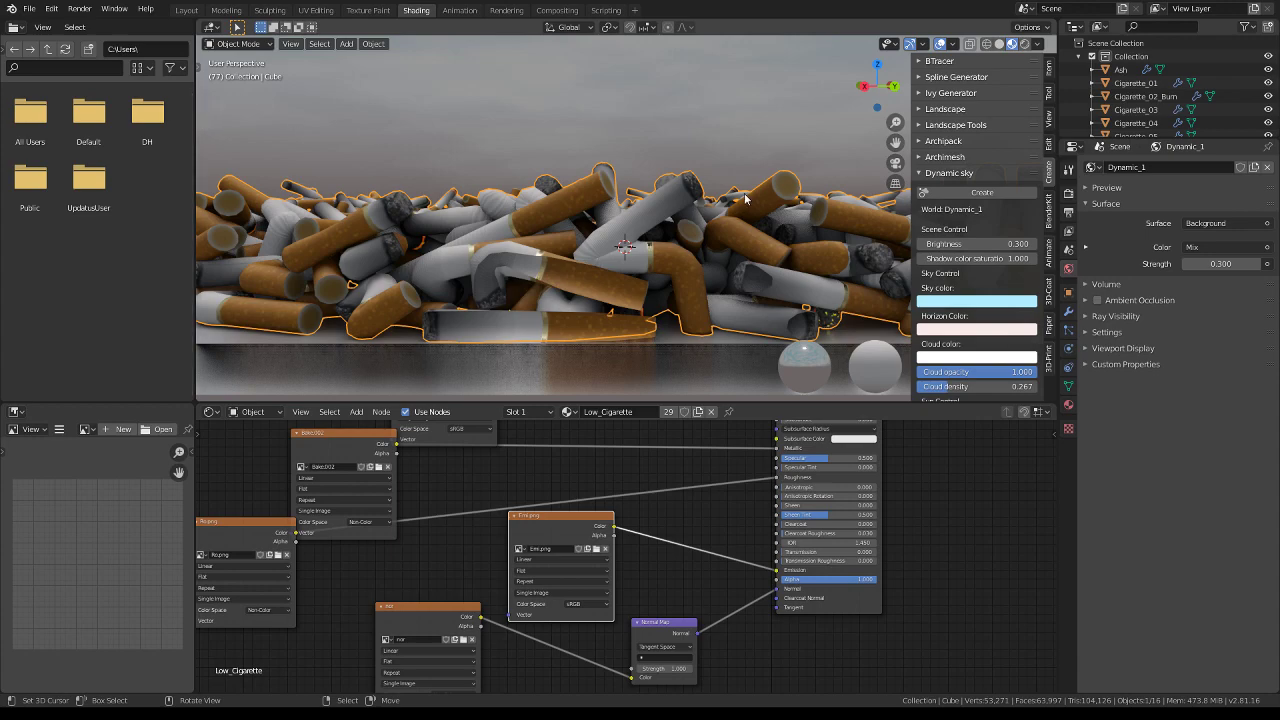
mouse_move(709, 199)
middle_down()
mouse_move(549, 197)
mouse_move(574, 192)
middle_up()
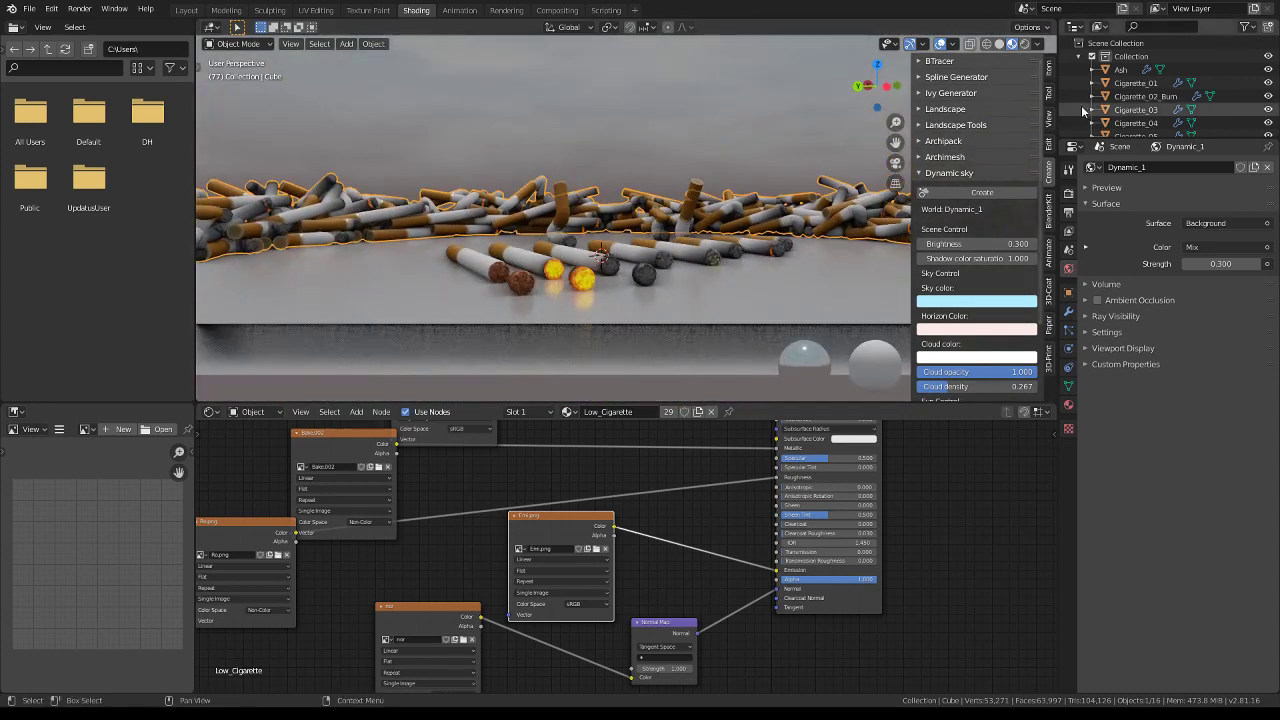
Set the viewport Clip Start to 0.001 m and view the stubs up close
click(1049, 70)
click(1047, 120)
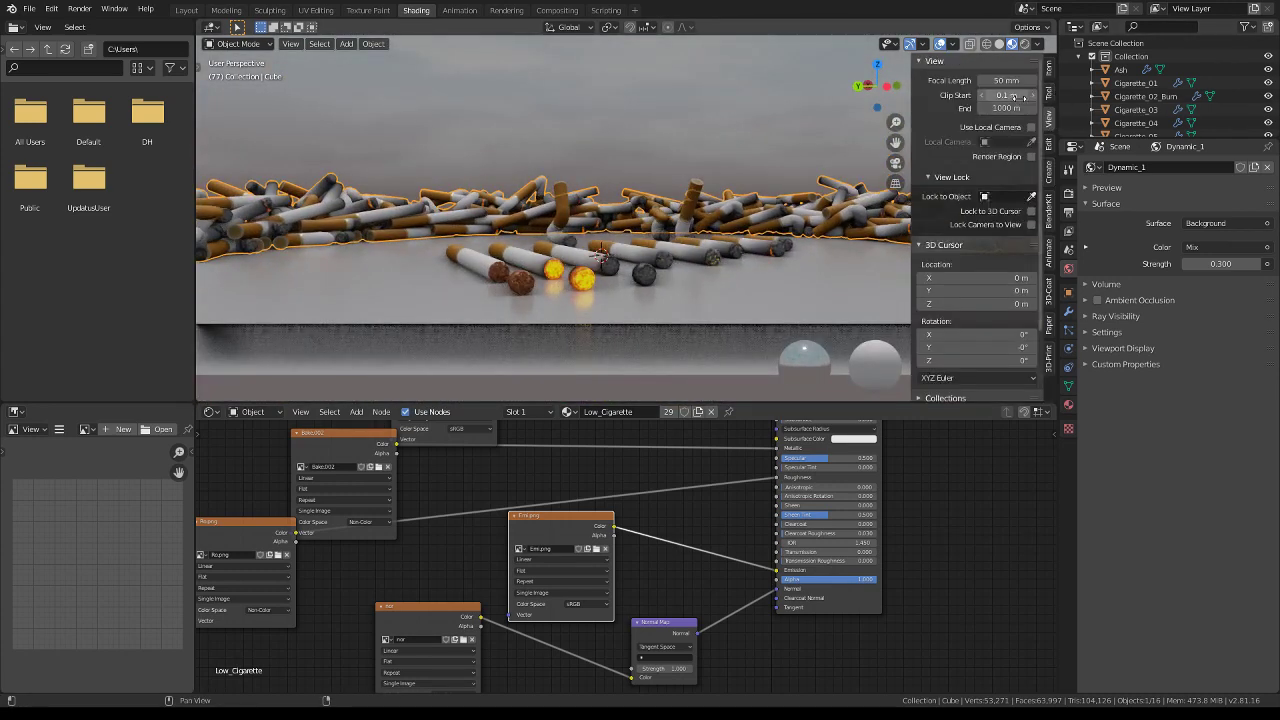
drag(1024, 96, 990, 96)
scroll(624, 147, down, 3)
scroll(553, 169, down, 2)
scroll(734, 142, up, 3)
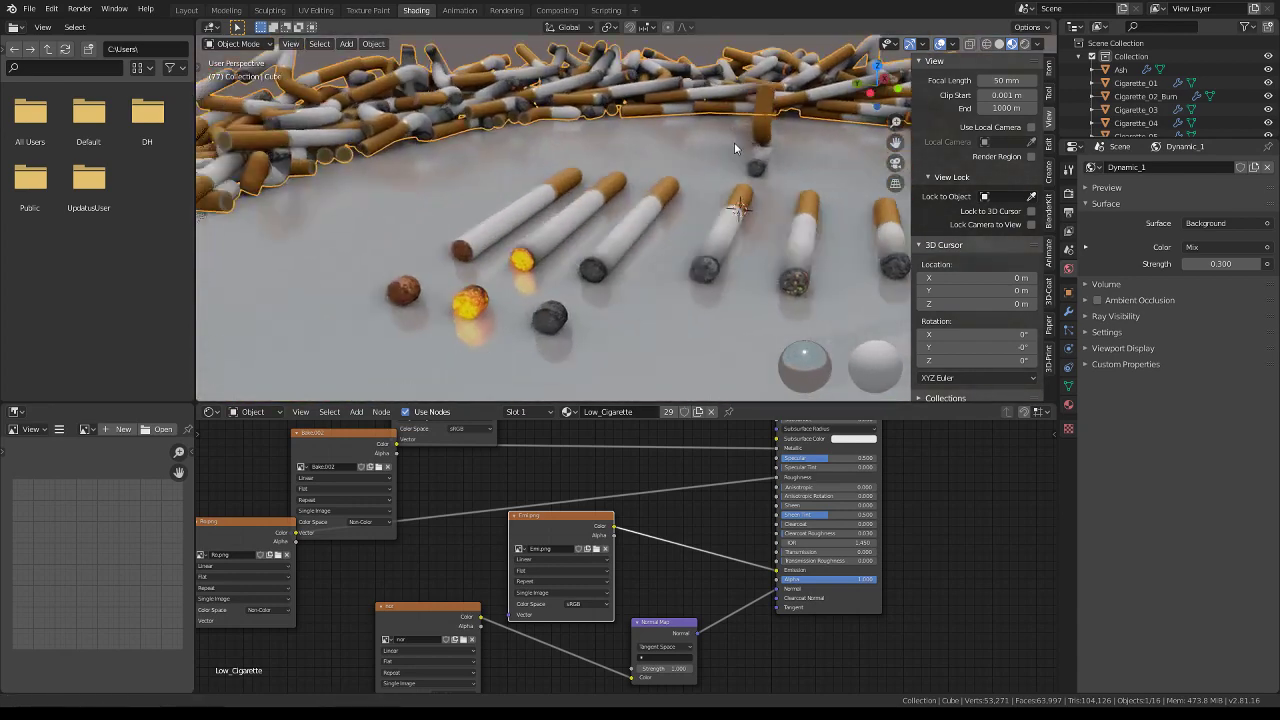
middle_drag(734, 142, 700, 120)
scroll(630, 568, up, 2)
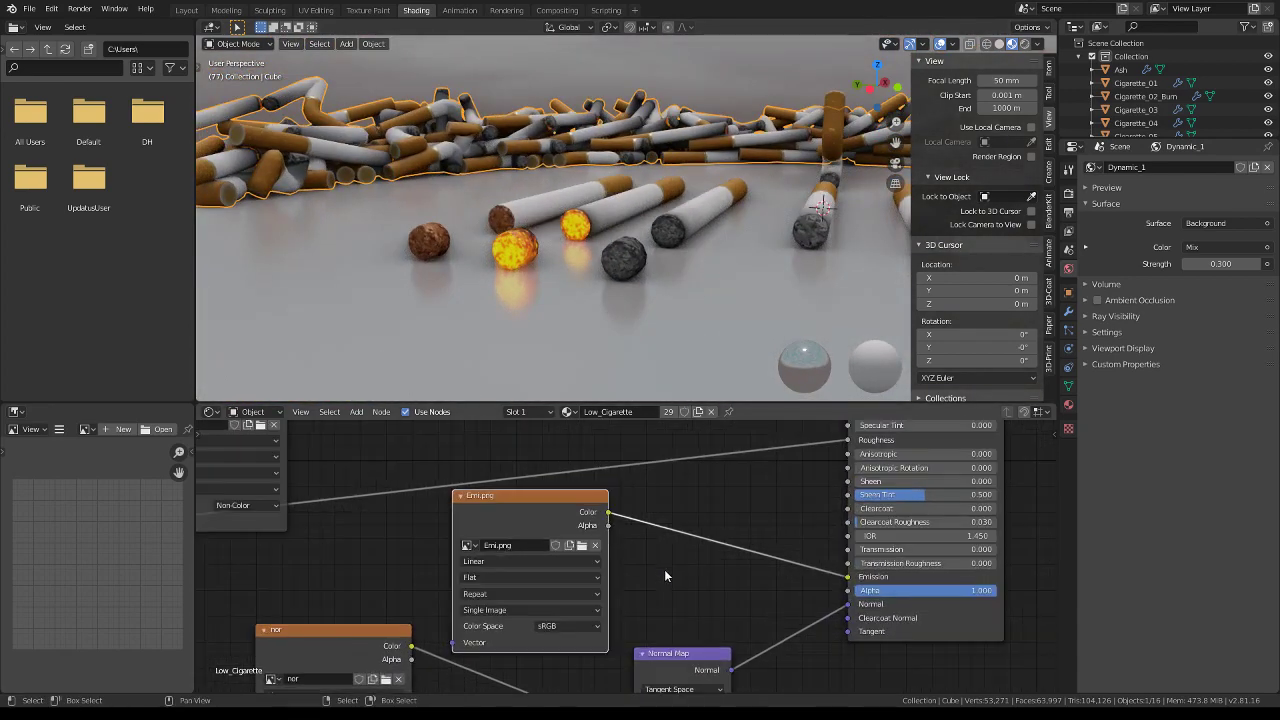
Add a Hue/Saturation/Value node between Emi.png and Emission, setting Value and Fac to 10
key(shift+a)
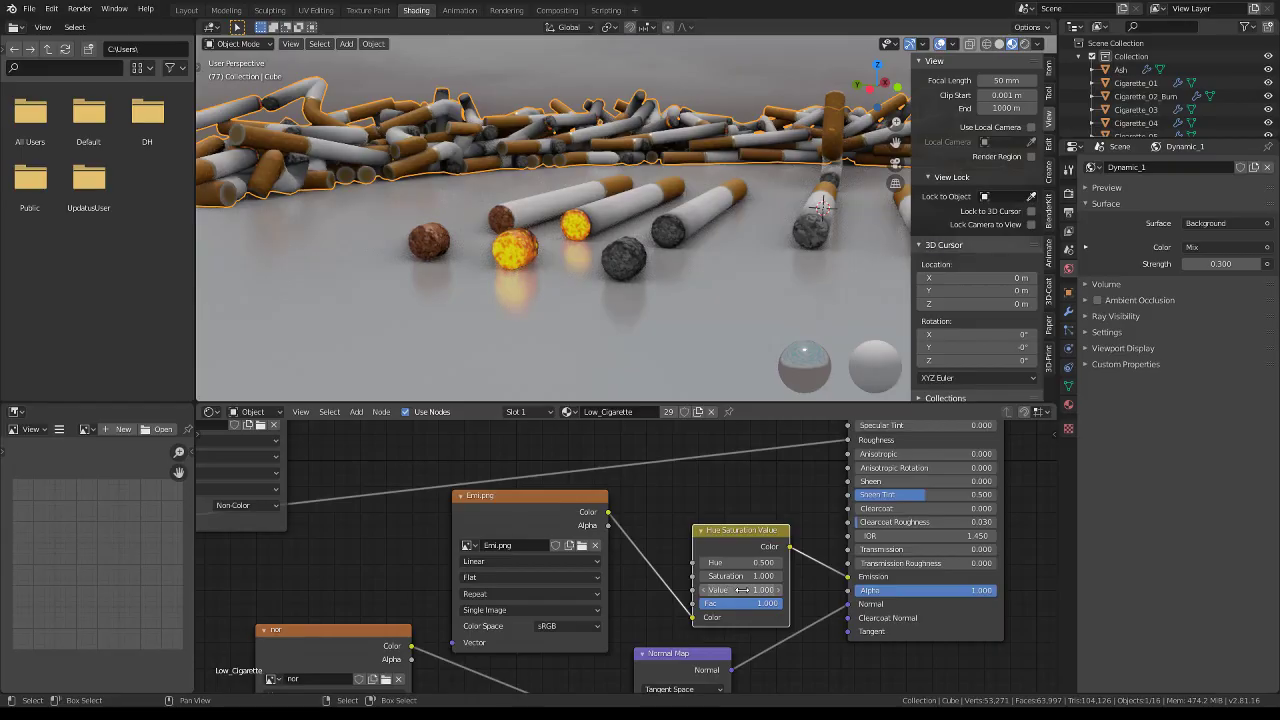
text(10.000)
key(Return)
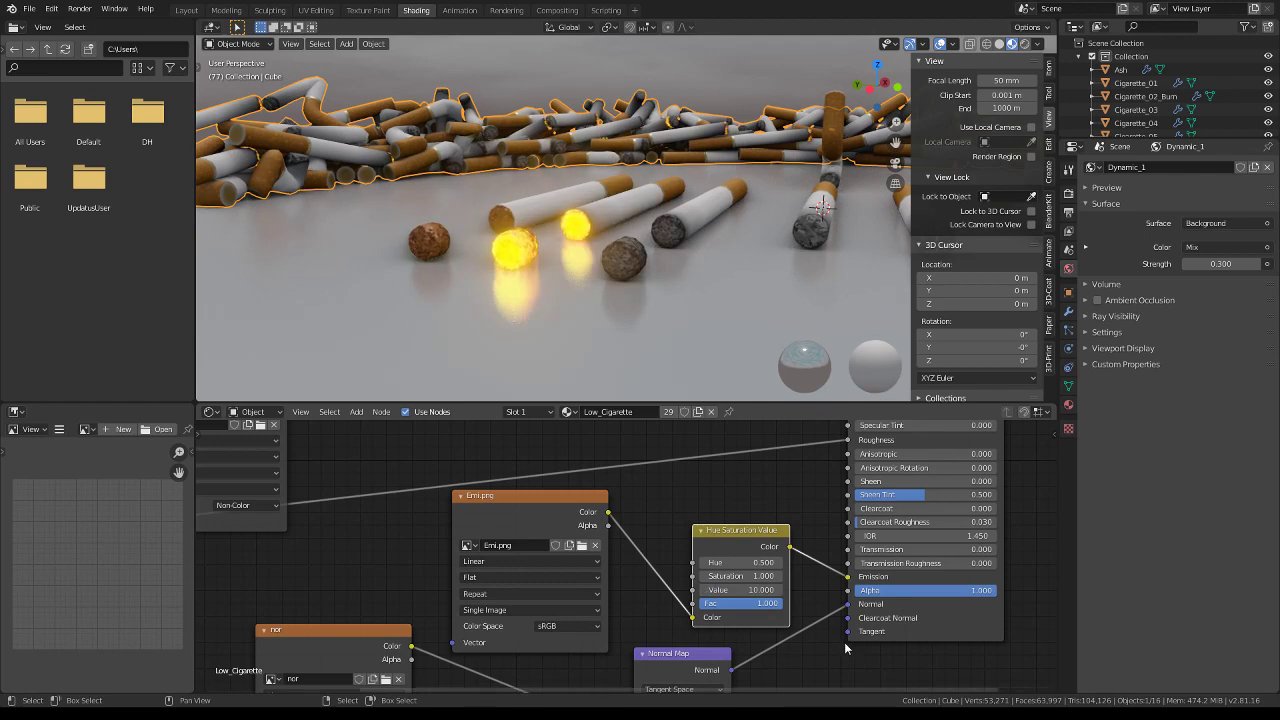
double_click(737, 603)
text(10)
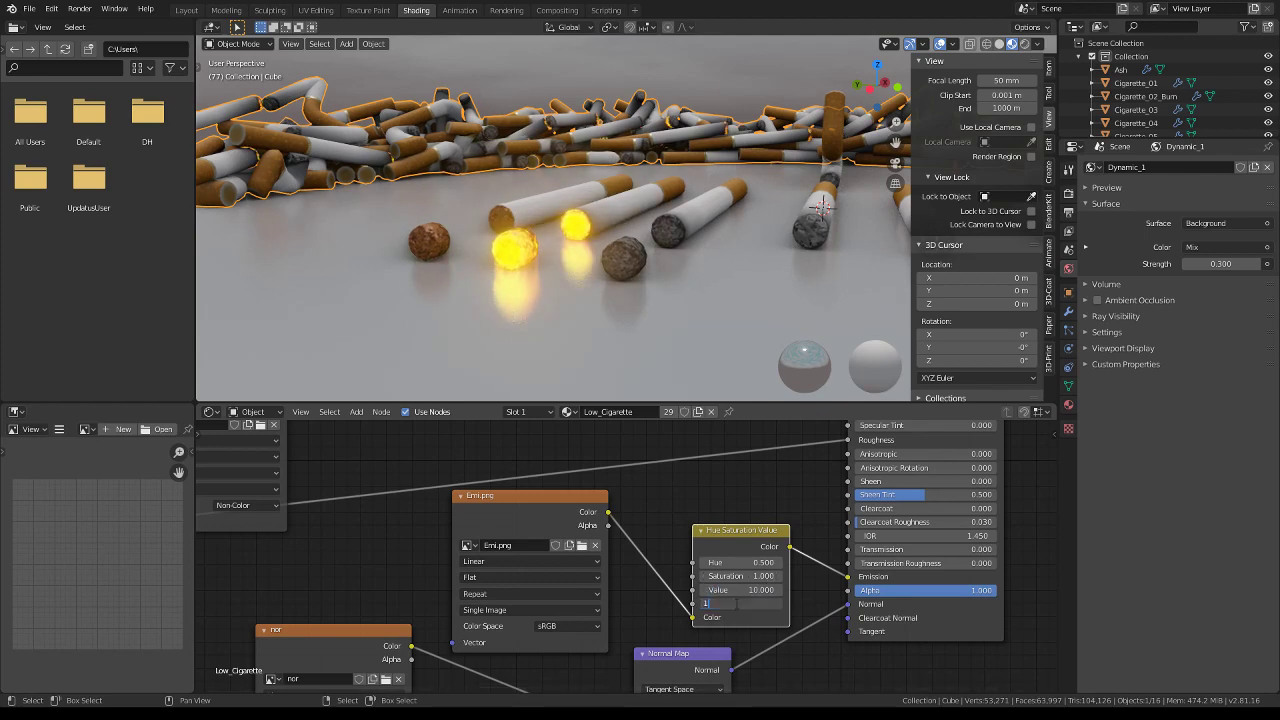
key(Return)
Inspect the glow full-screen and tone it down to Value 1.5 and Fac 3
mouse_move(740, 390)
middle_down()
mouse_move(670, 108)
mouse_move(644, 106)
middle_up()
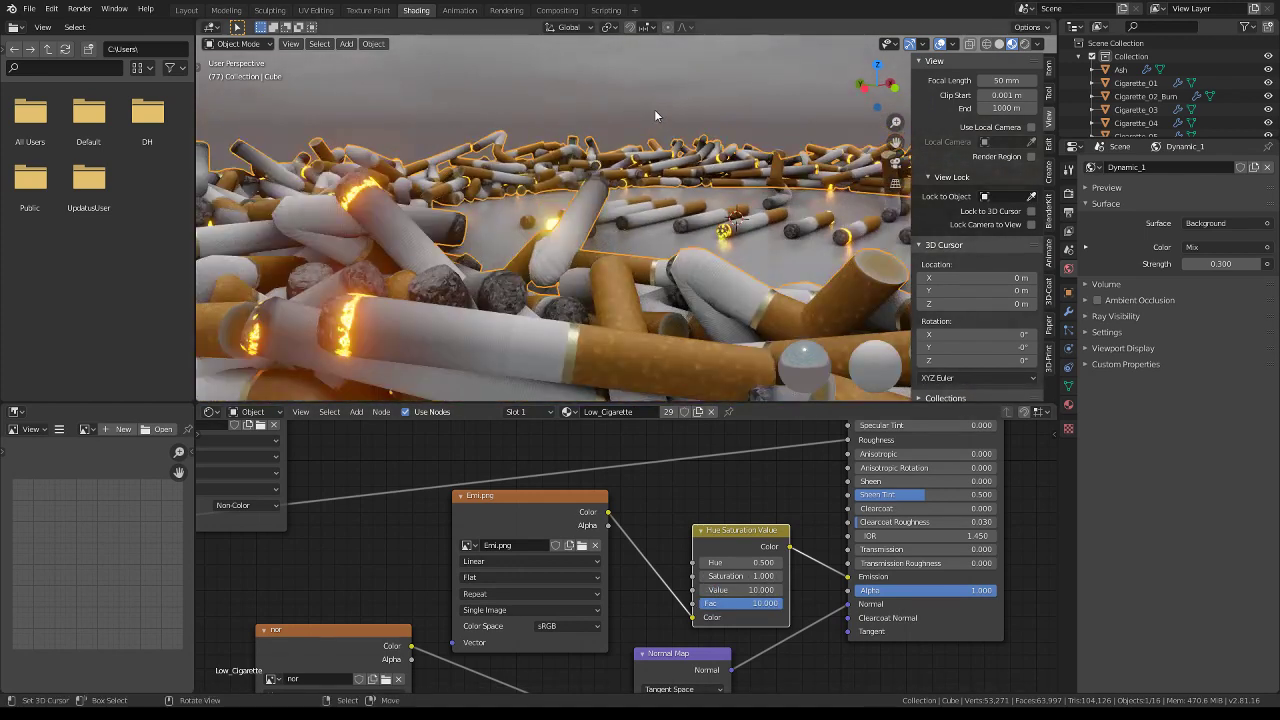
key(ctrl+space)
mouse_move(720, 121)
middle_down()
mouse_move(740, 163)
mouse_move(711, 180)
mouse_move(873, 189)
middle_up()
scroll(873, 182, up, 3)
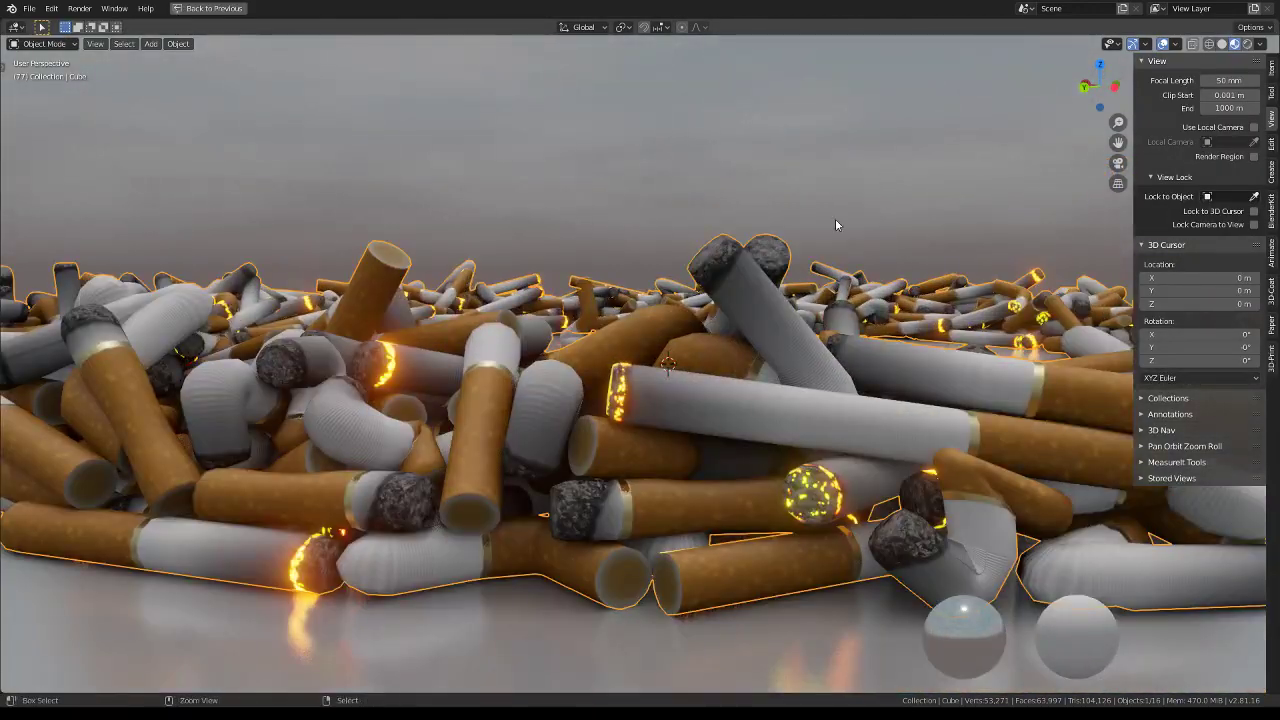
key(ctrl+space)
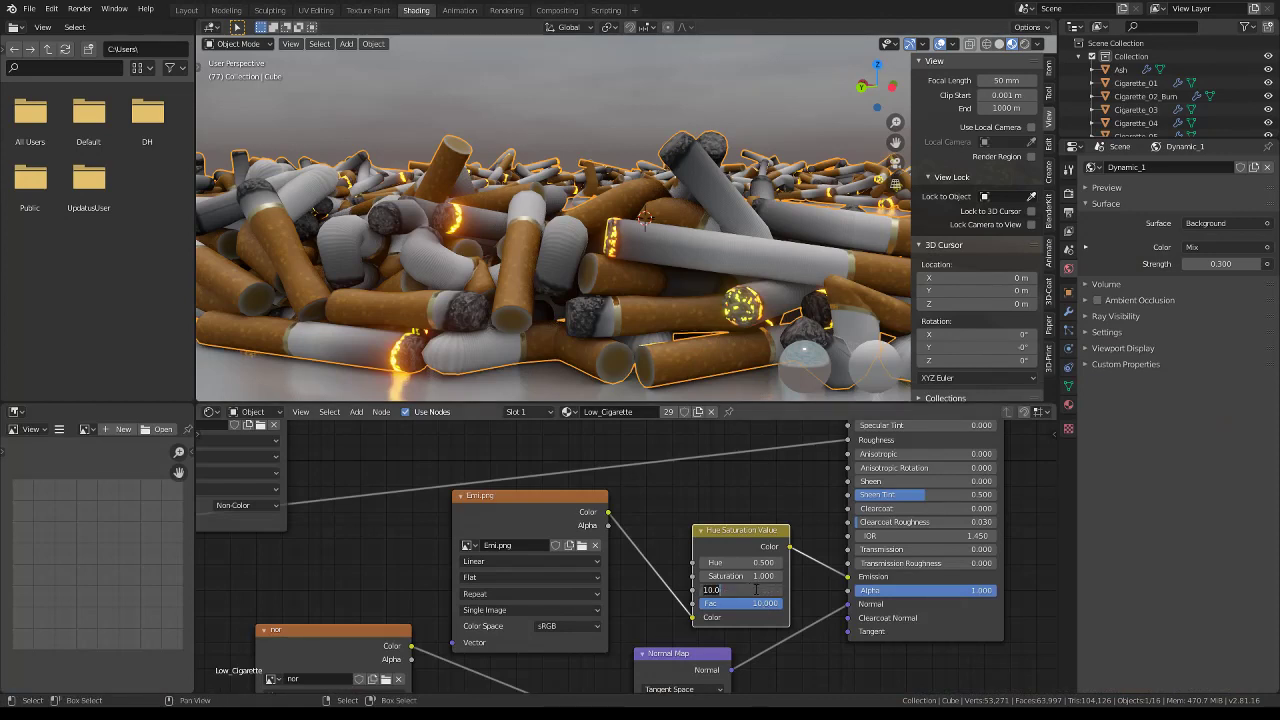
key(Escape)
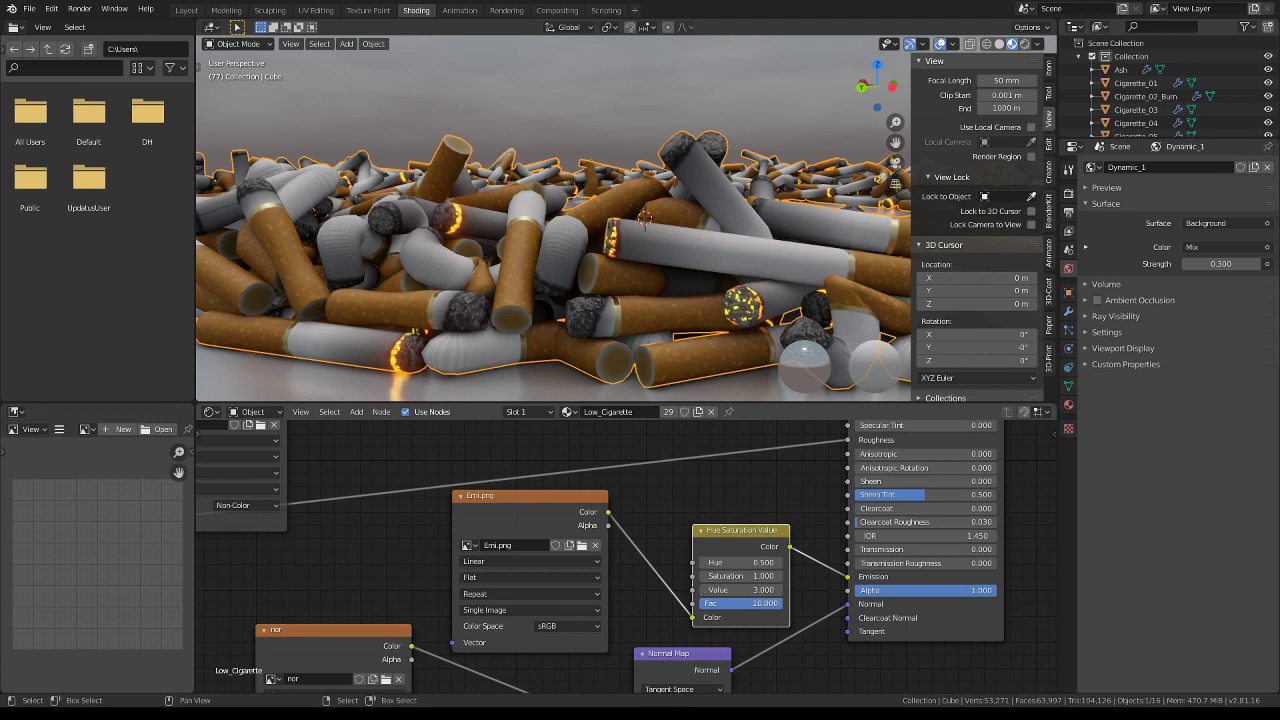
key(ctrl+z)
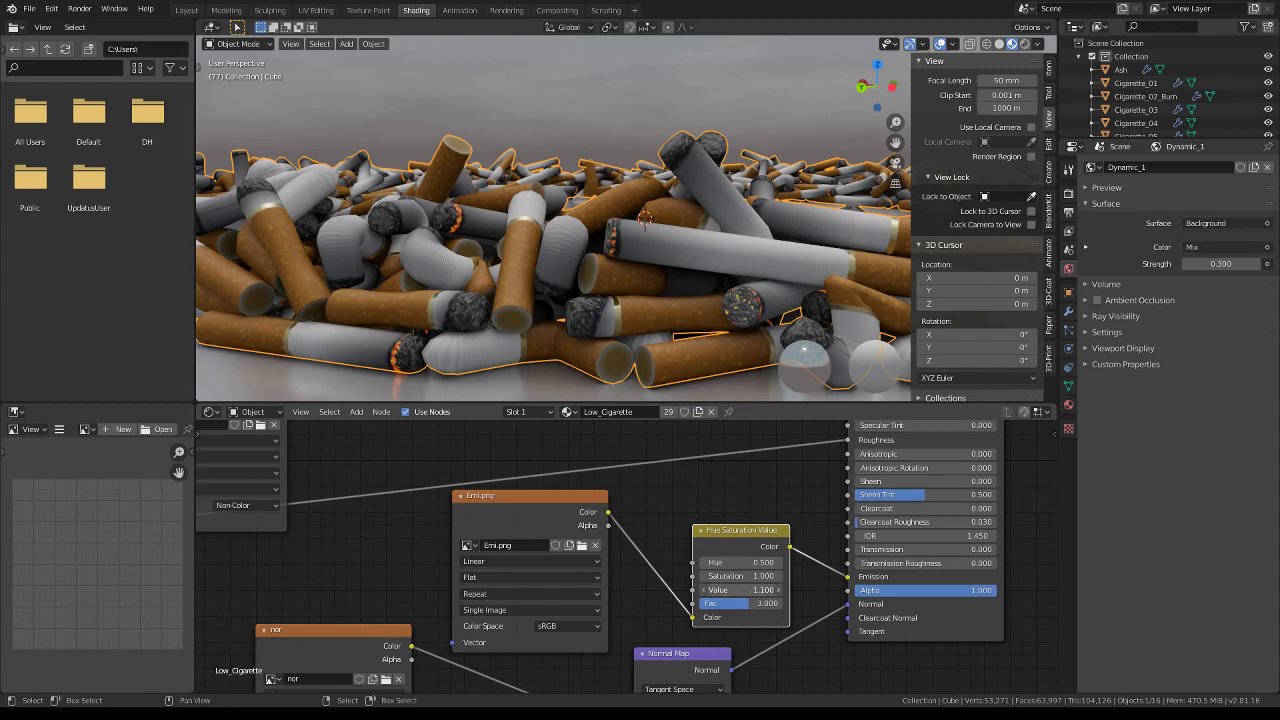
mouse_move(678, 237)
ctrl+middle_down()
mouse_move(740, 178)
mouse_move(599, 187)
mouse_move(600, 232)
ctrl+middle_up()
key(ctrl+space)
scroll(598, 215, up, 3)
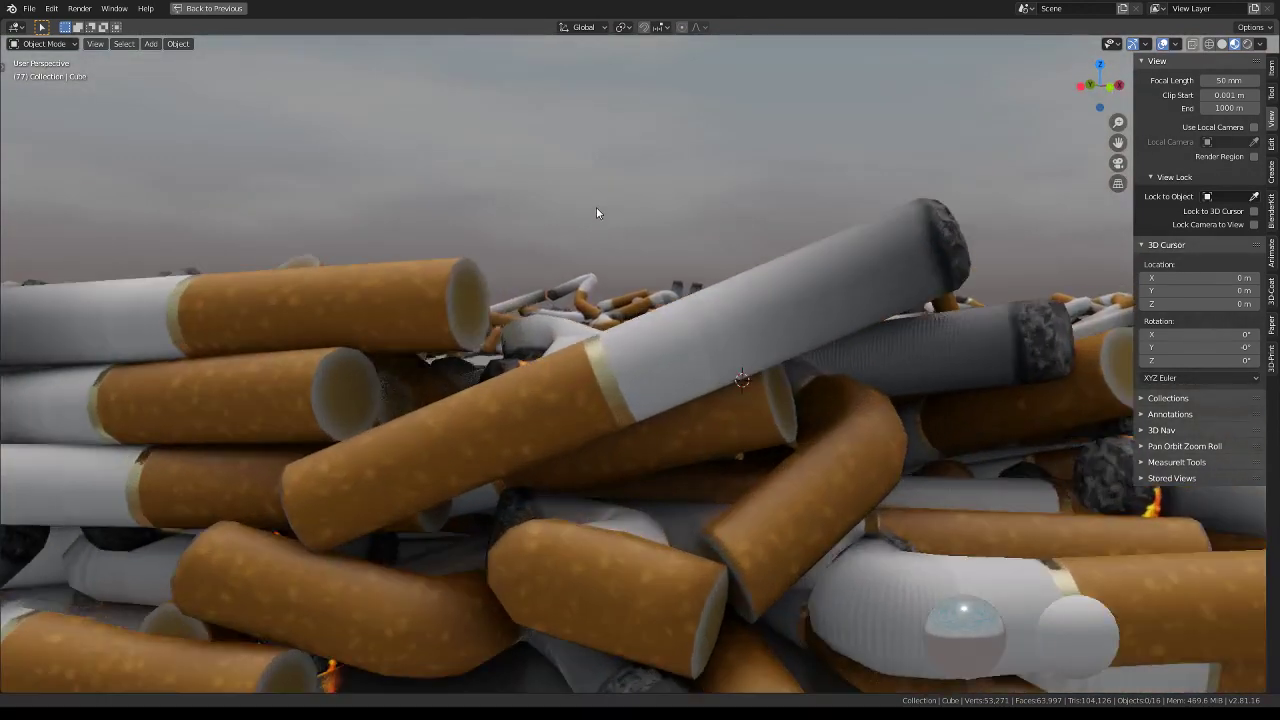
scroll(600, 210, up, 2)
key(shift+grave)
key(s)
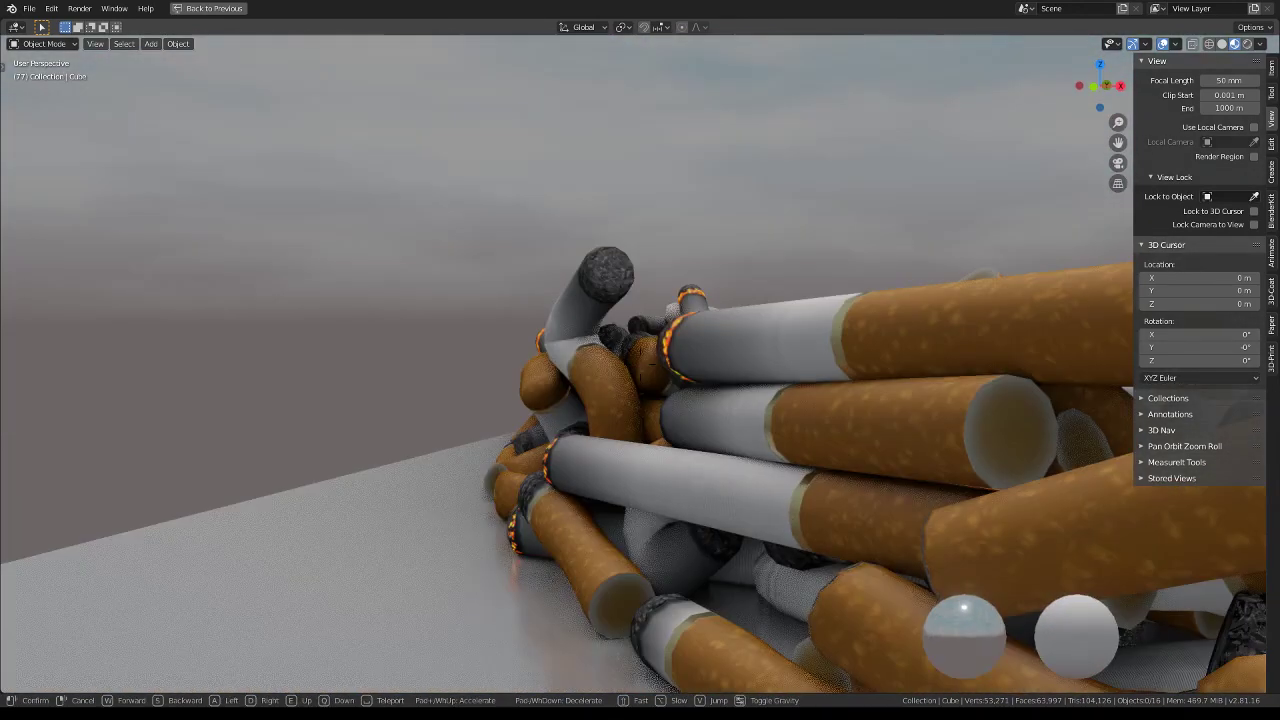
key(Escape)
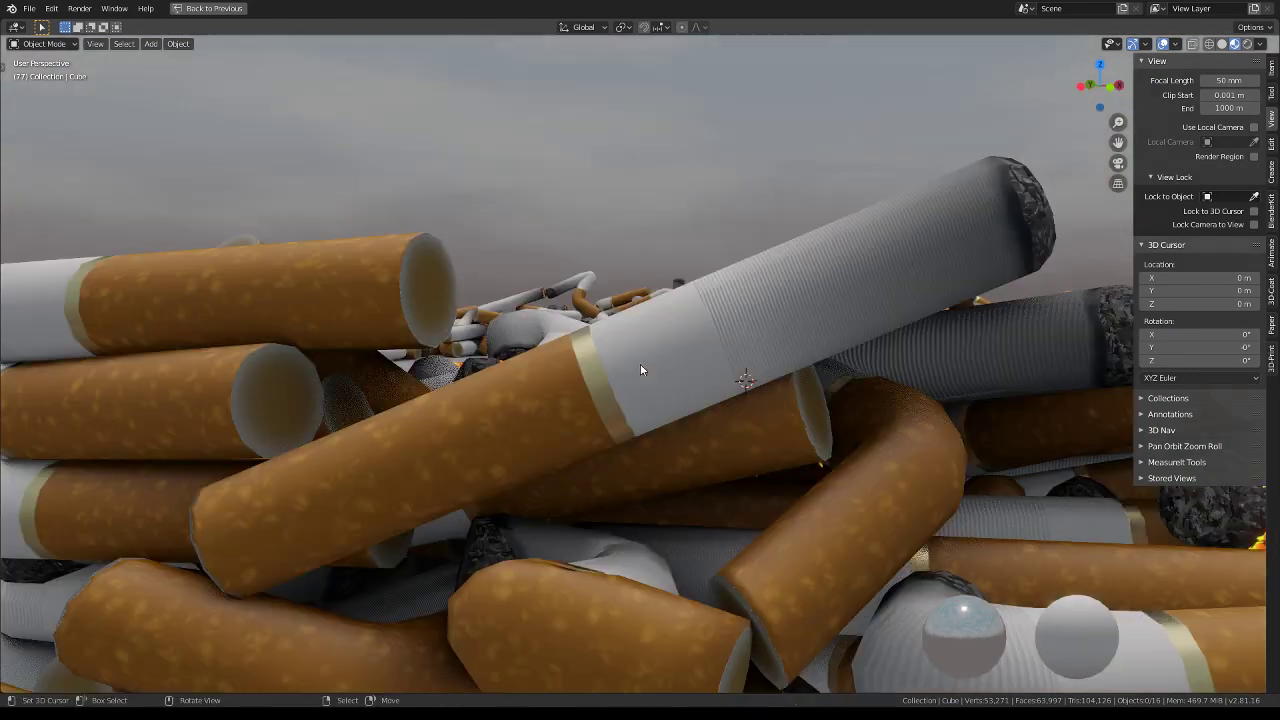
key(shift+grave)
key(s)
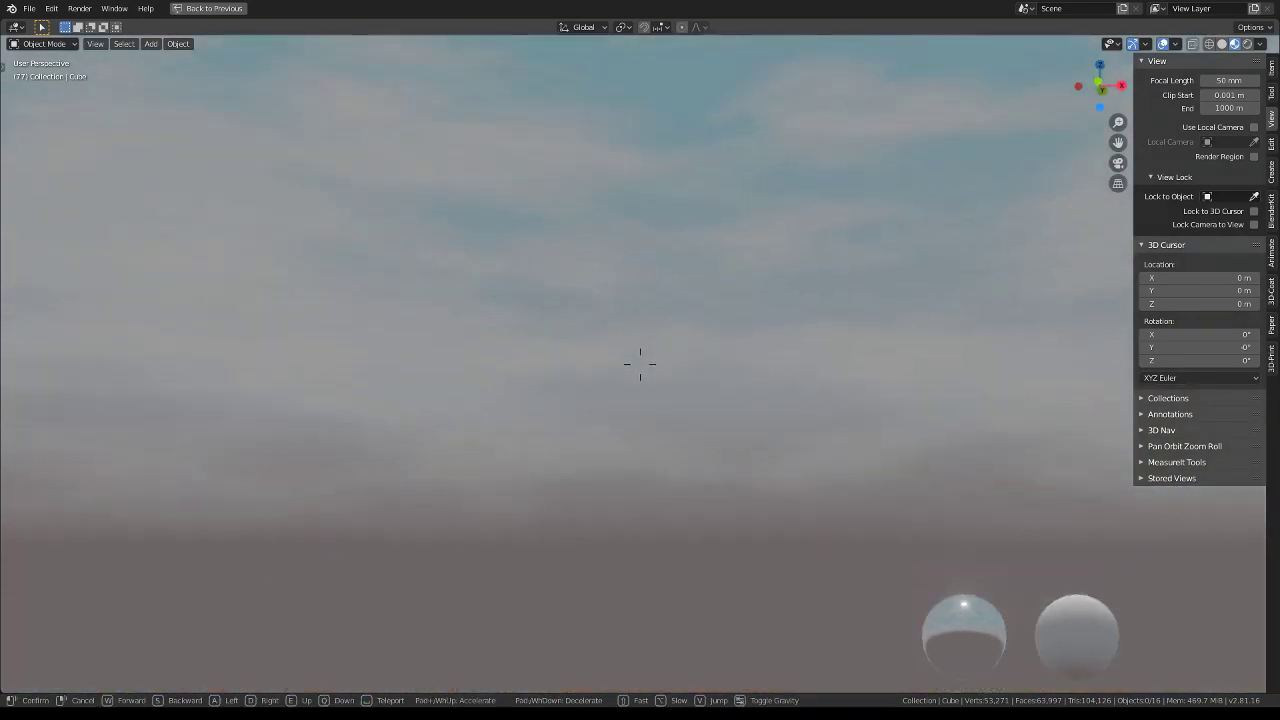
key(w)
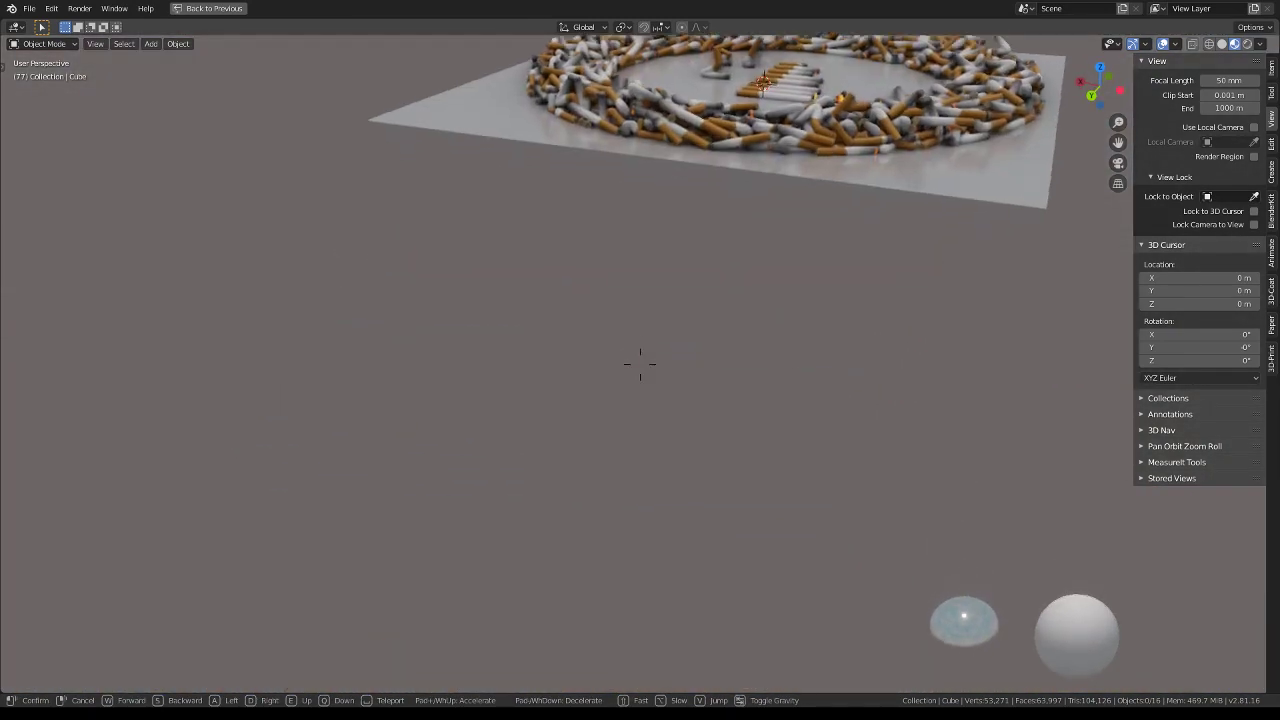
key(w)
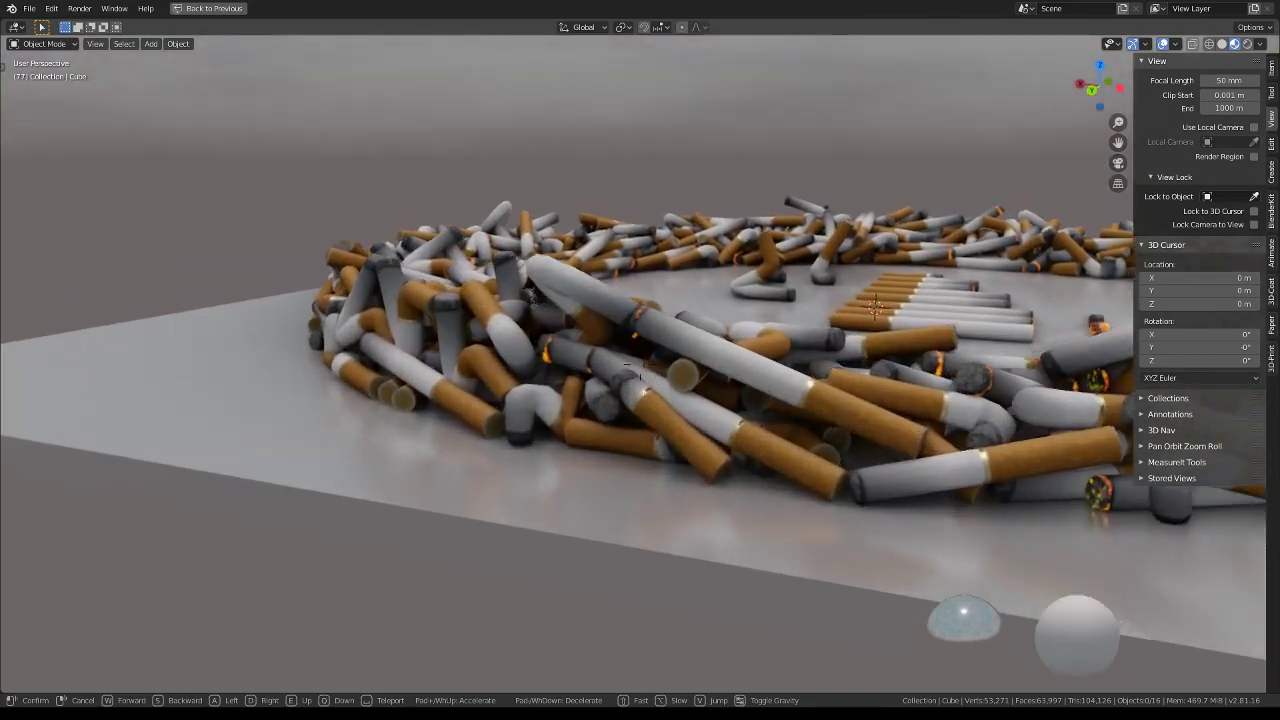
key(w)
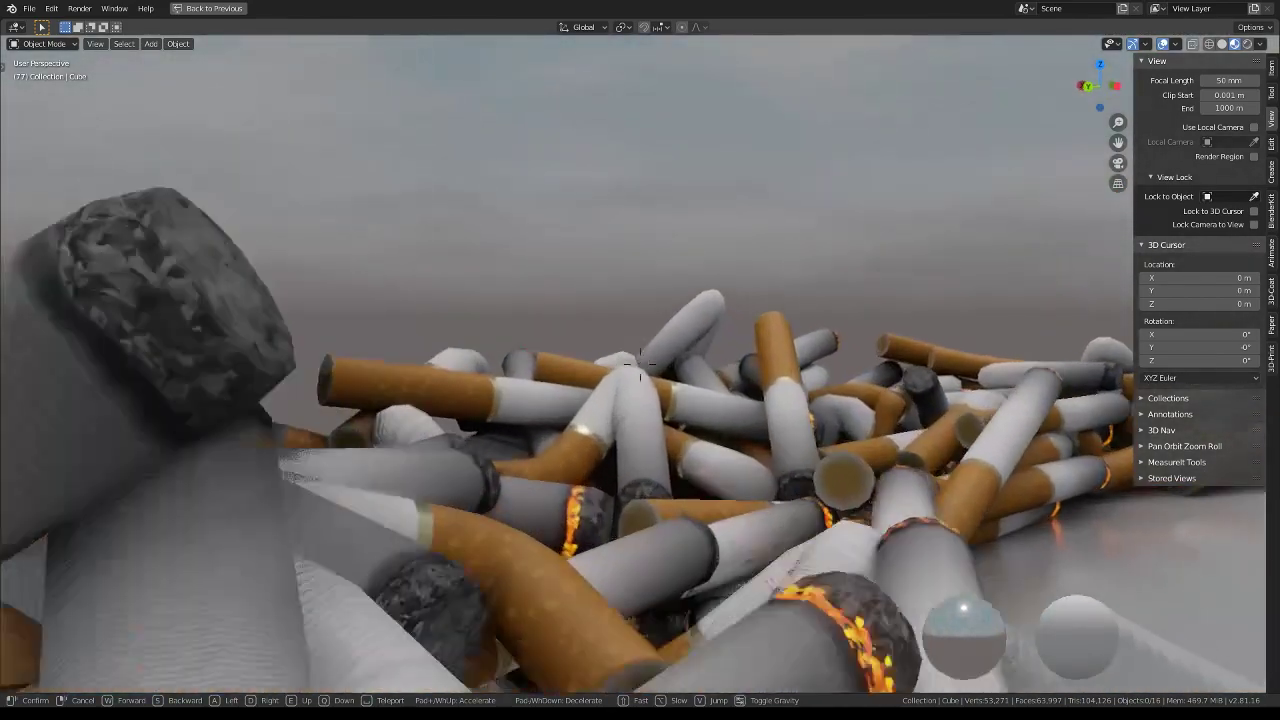
key(w)
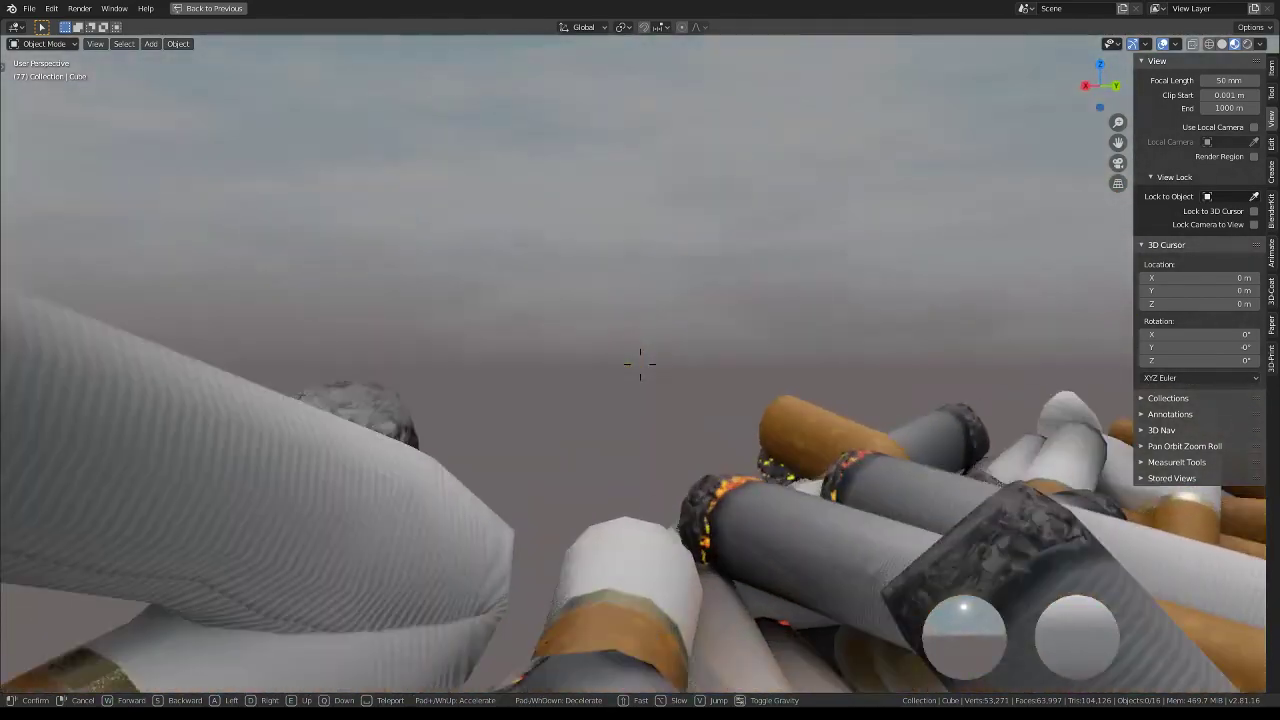
key(w)
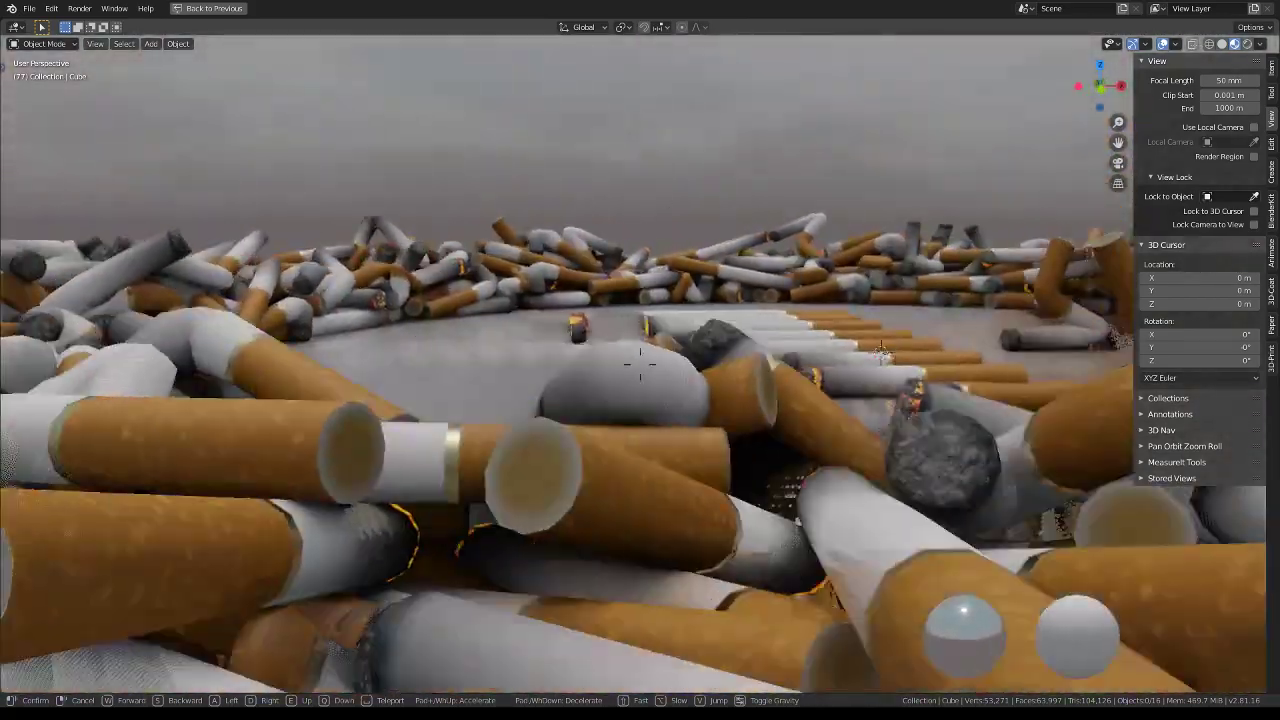
key(s)
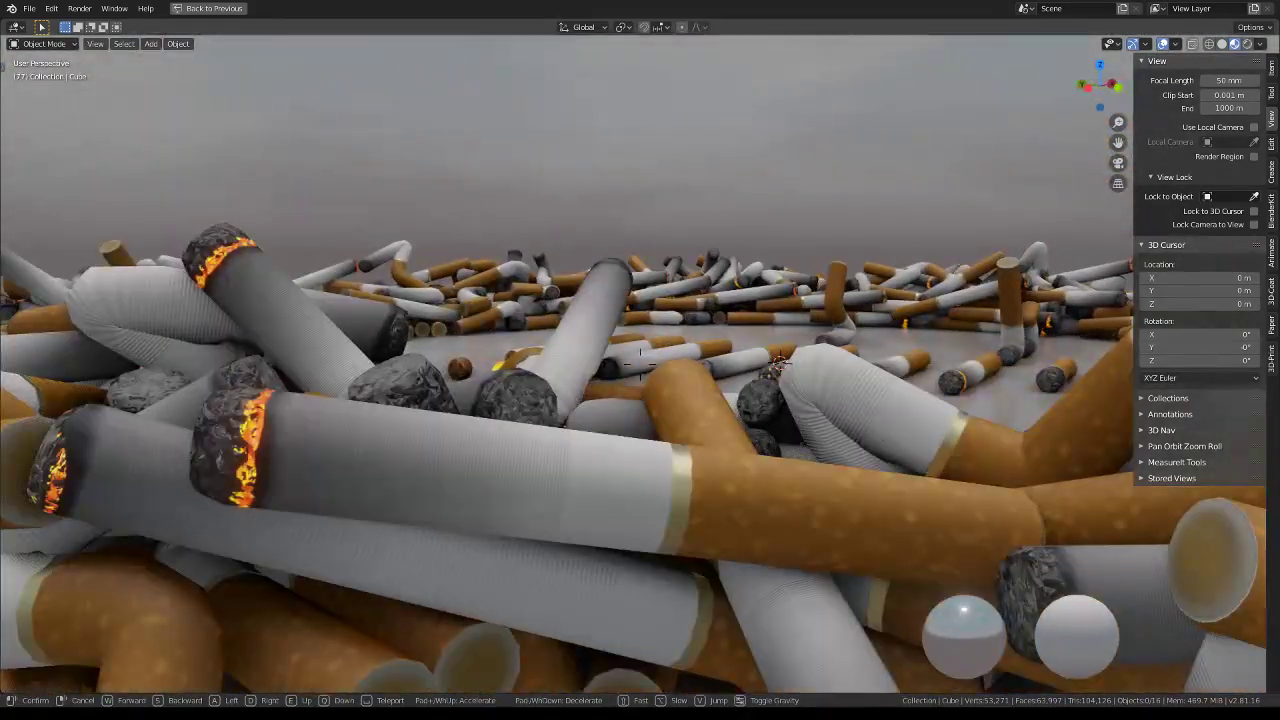
key(w)
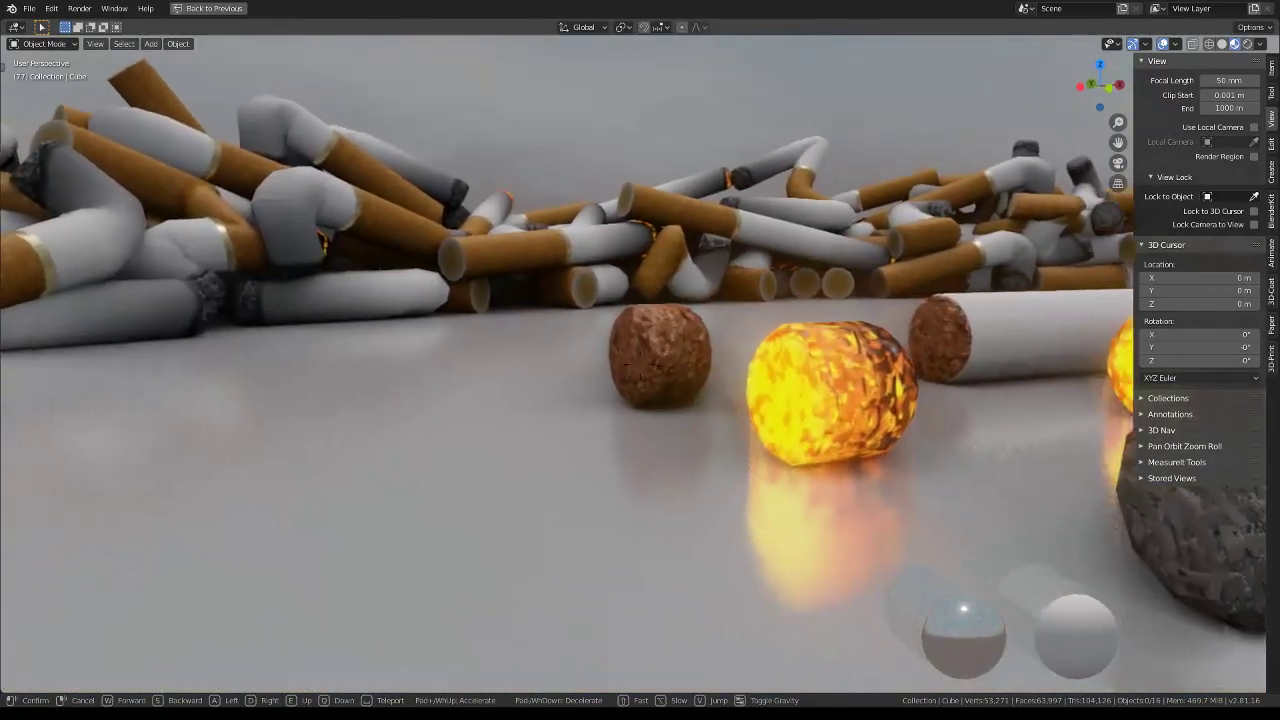
key(w)
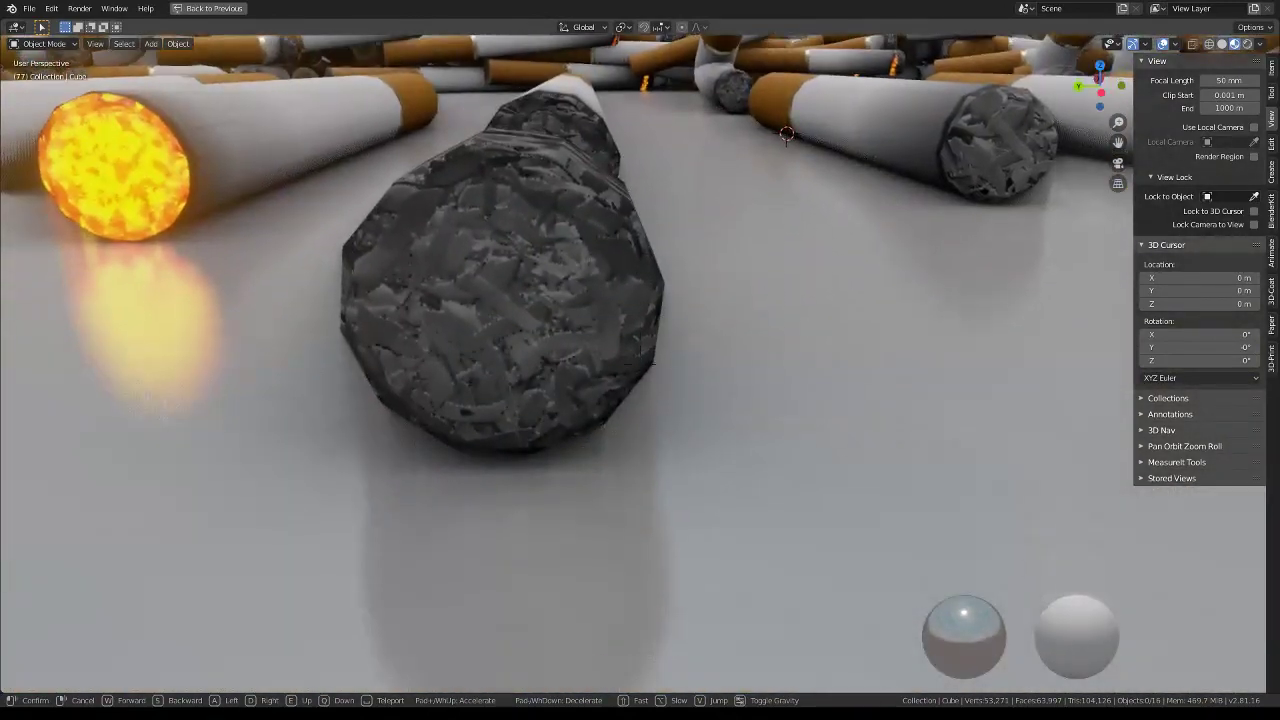
key(s)
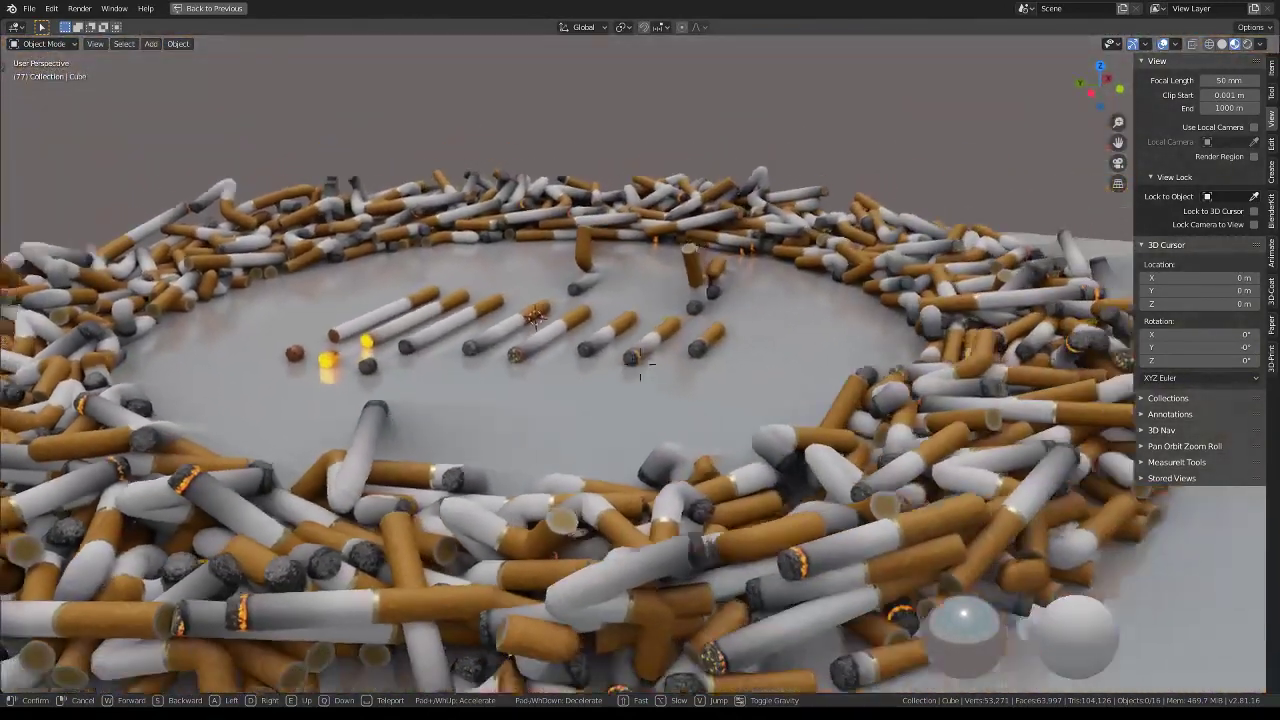
click(639, 365)
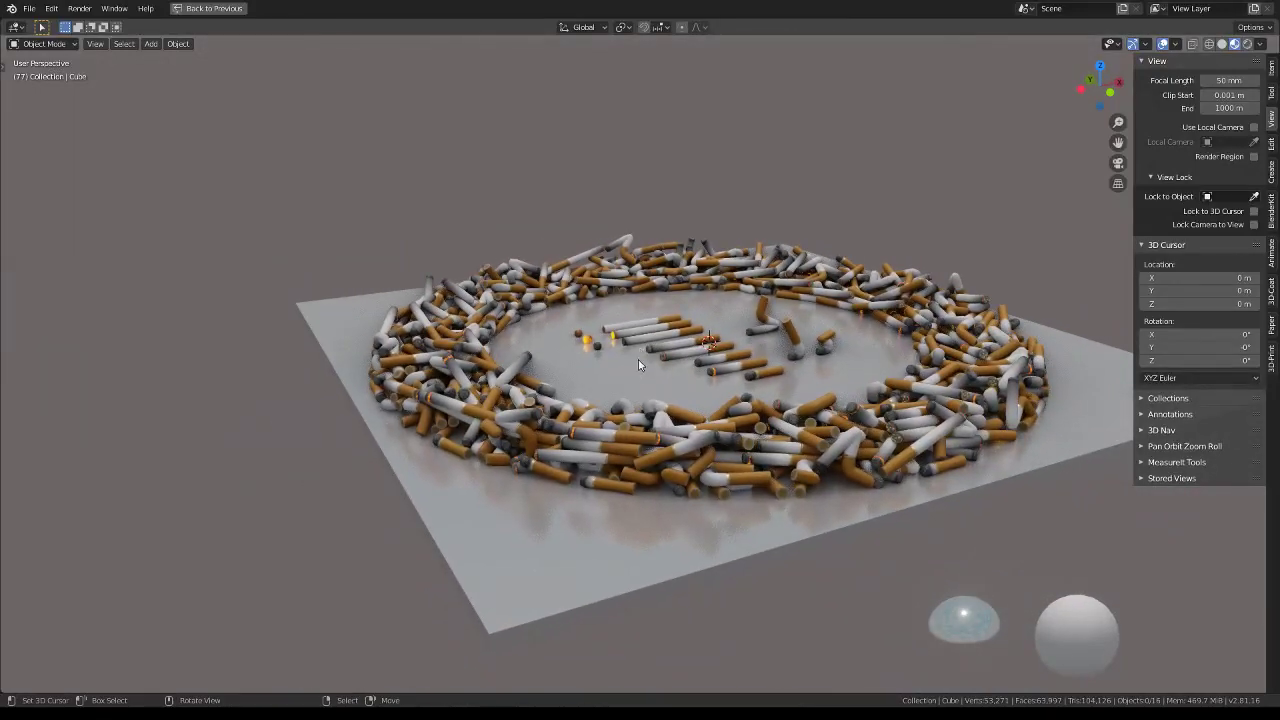
middle_drag(587, 298, 868, 183)
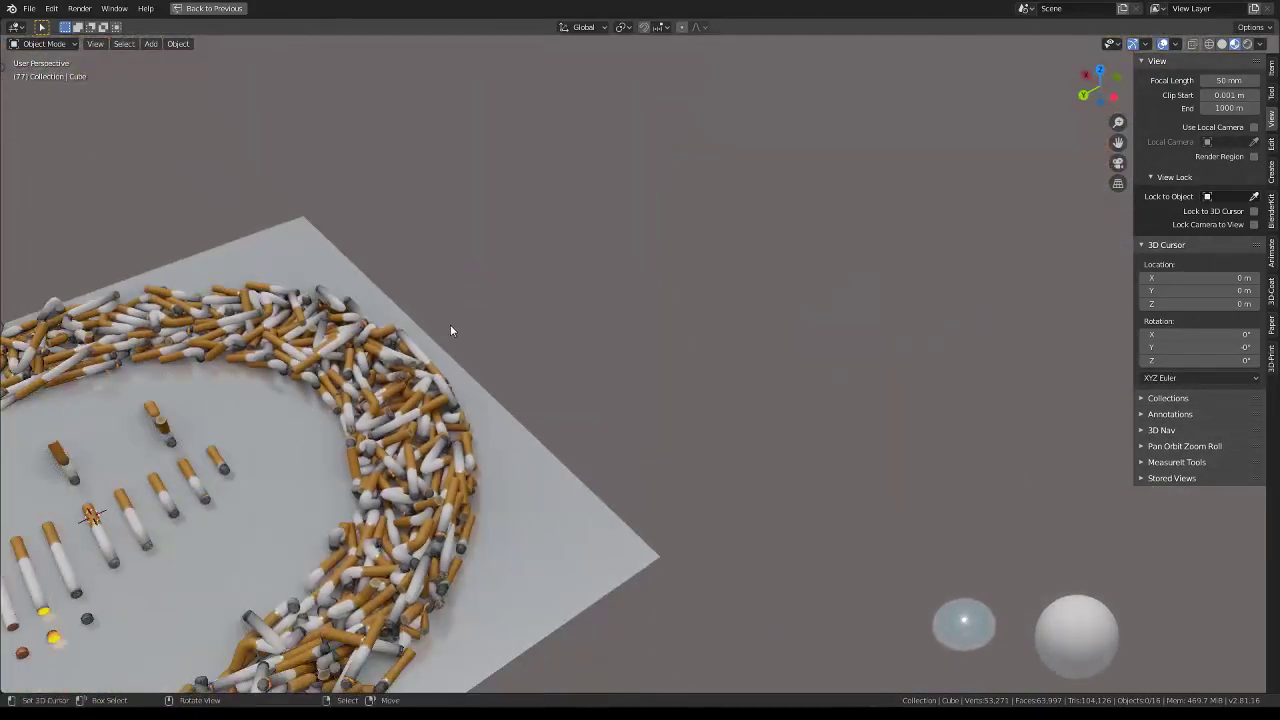
scroll(668, 303, up, 5)
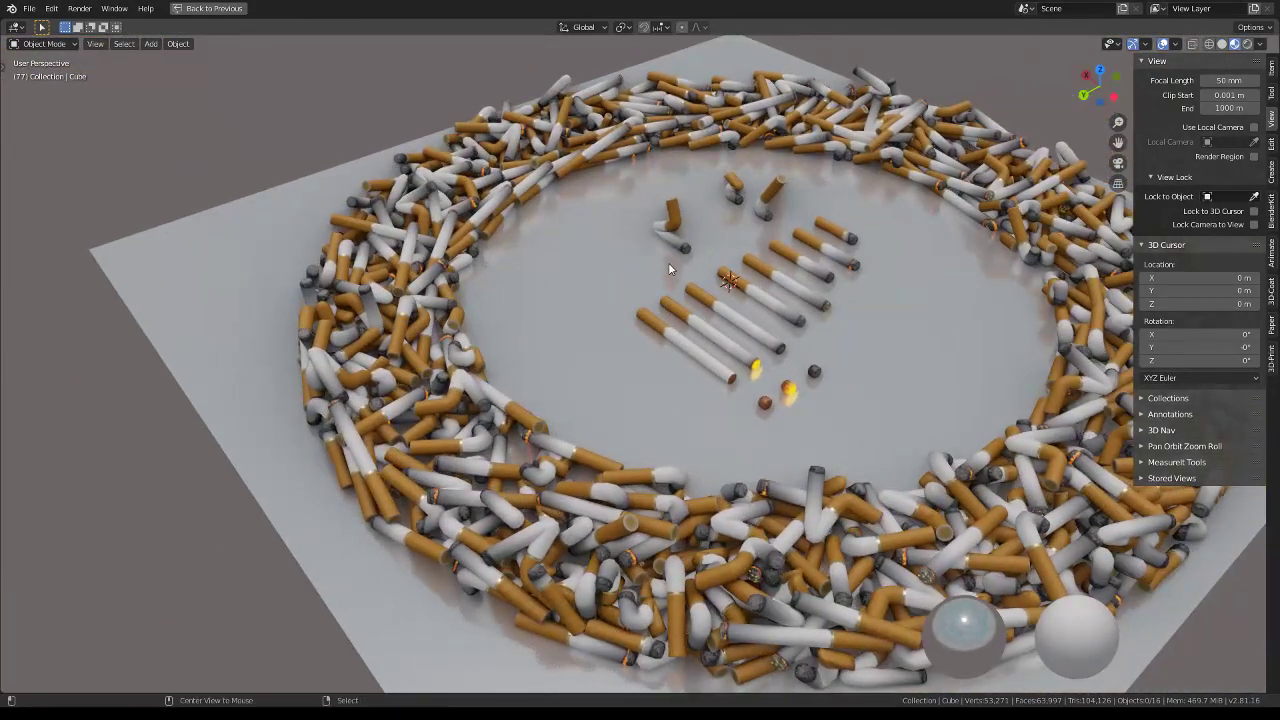